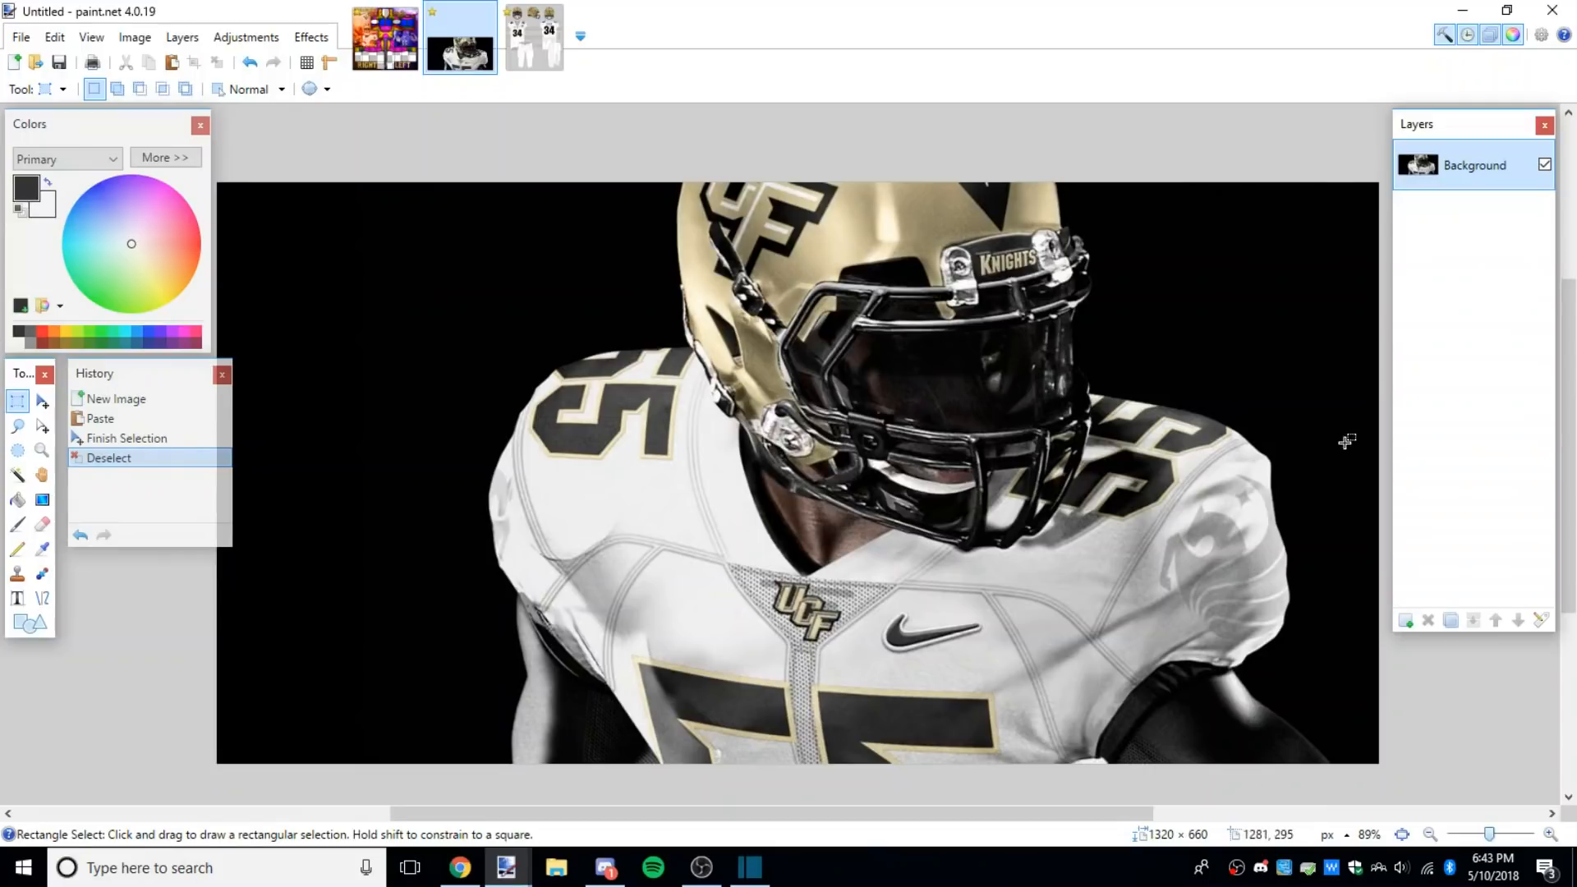
{"action": "left_click", "coordinate": [841, 795]}
{"action": "left_click_drag", "start_coordinate": [1316, 439], "coordinate": [1092, 697]}
{"action": "left_click", "coordinate": [825, 728]}
{"action": "left_click_drag", "start_coordinate": [754, 573], "coordinate": [934, 679]}
{"action": "left_click", "coordinate": [825, 600]}
{"action": "left_click_drag", "start_coordinate": [773, 568], "coordinate": [860, 650]}
{"action": "left_click", "coordinate": [764, 748]}
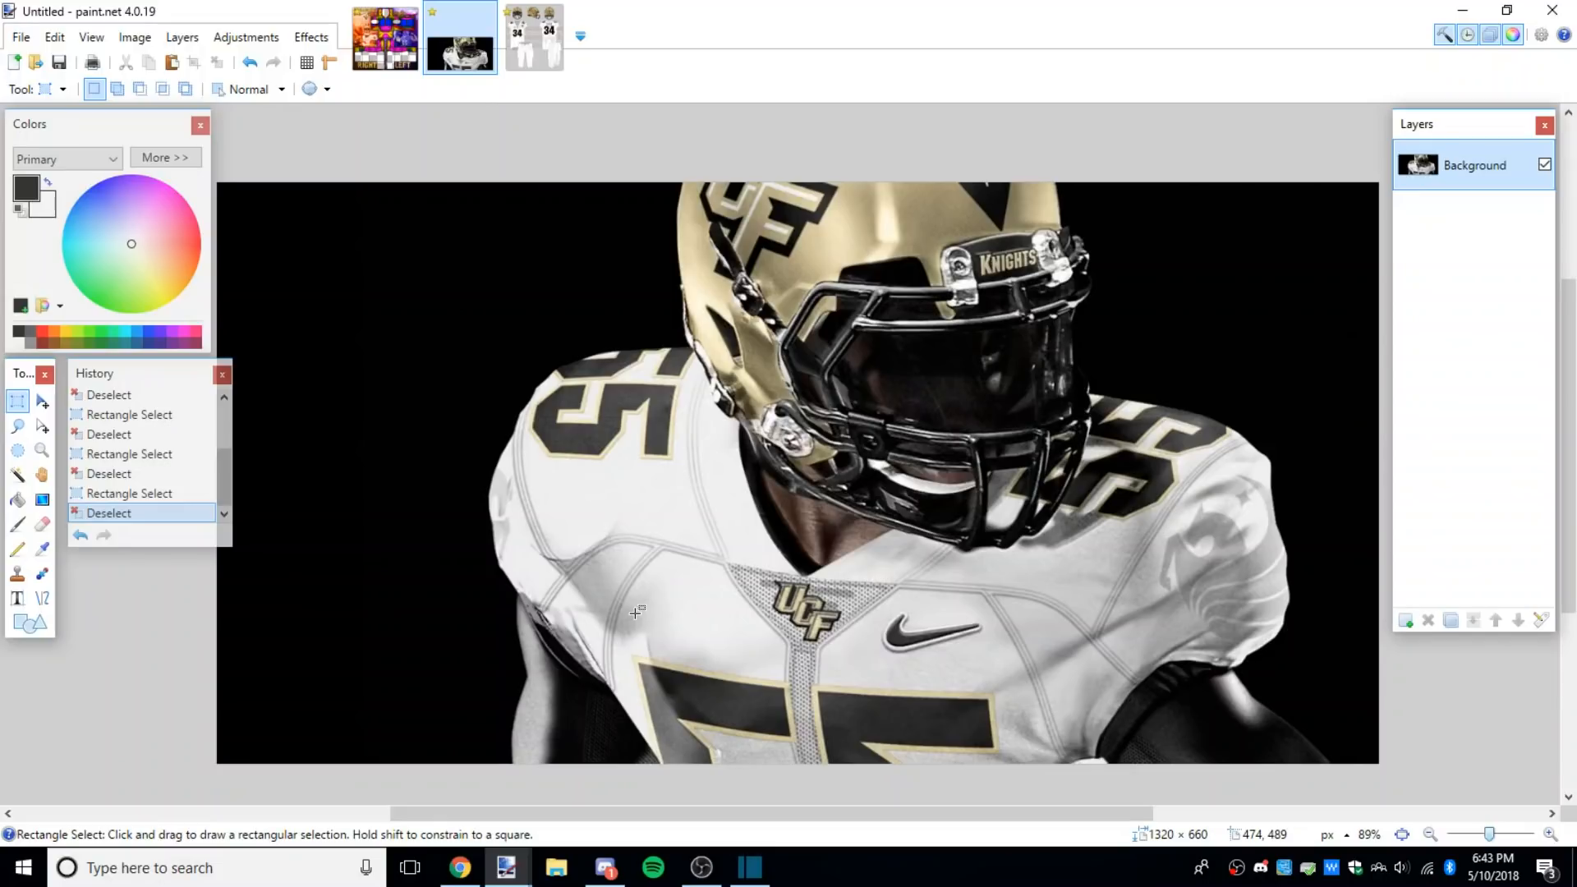
Step: Sample the off-white of the jersey in the player photo as the primary color
{"action": "left_click", "coordinate": [42, 548]}
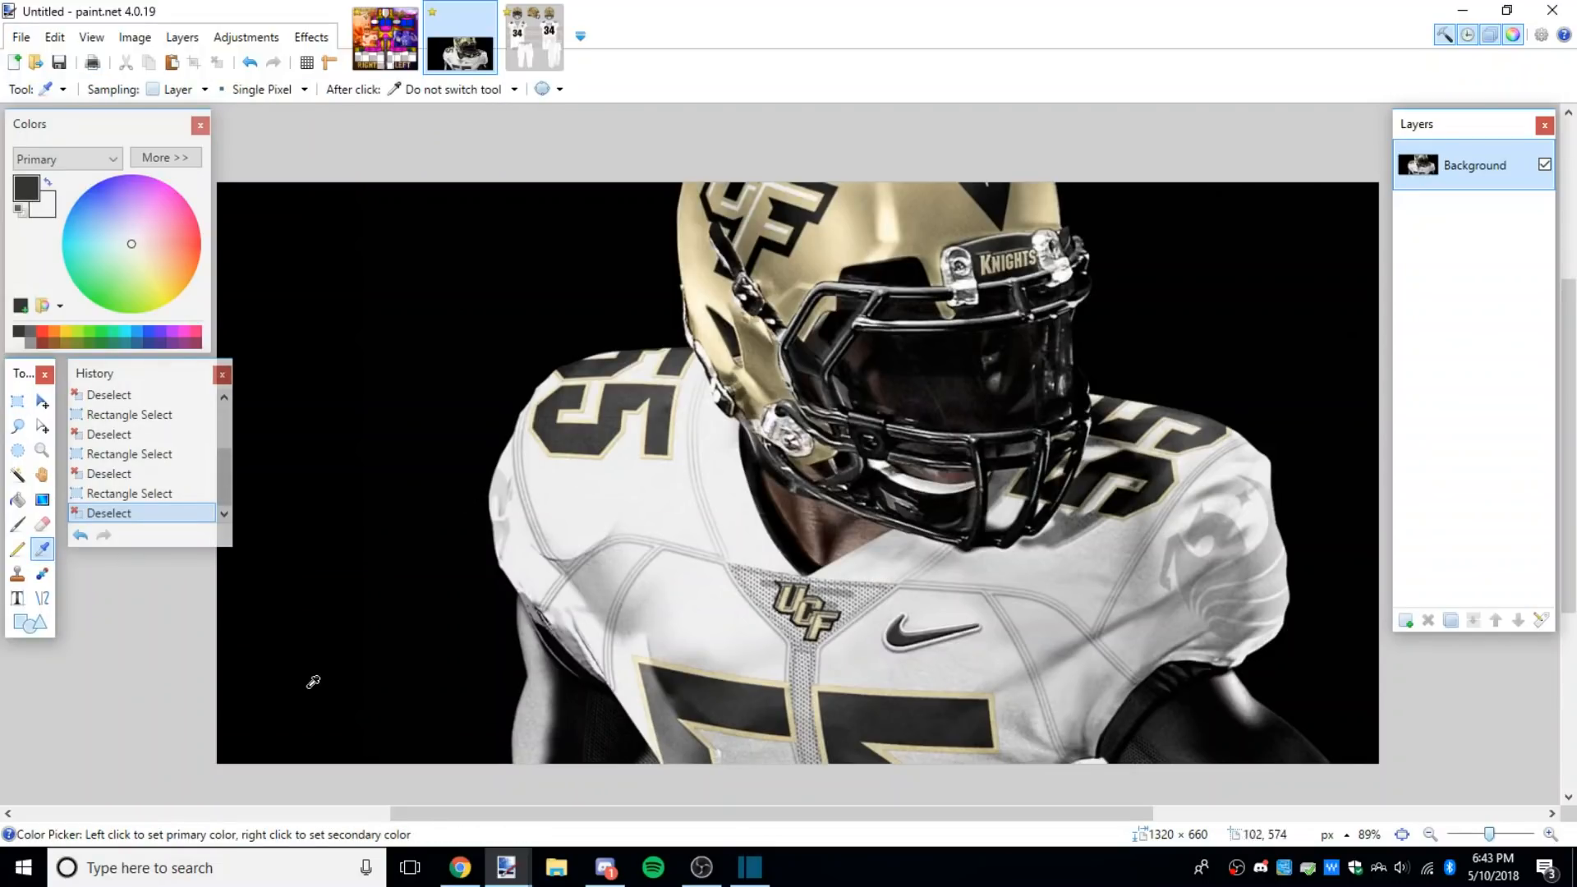
{"action": "left_click", "coordinate": [17, 499]}
{"action": "left_click", "coordinate": [19, 210]}
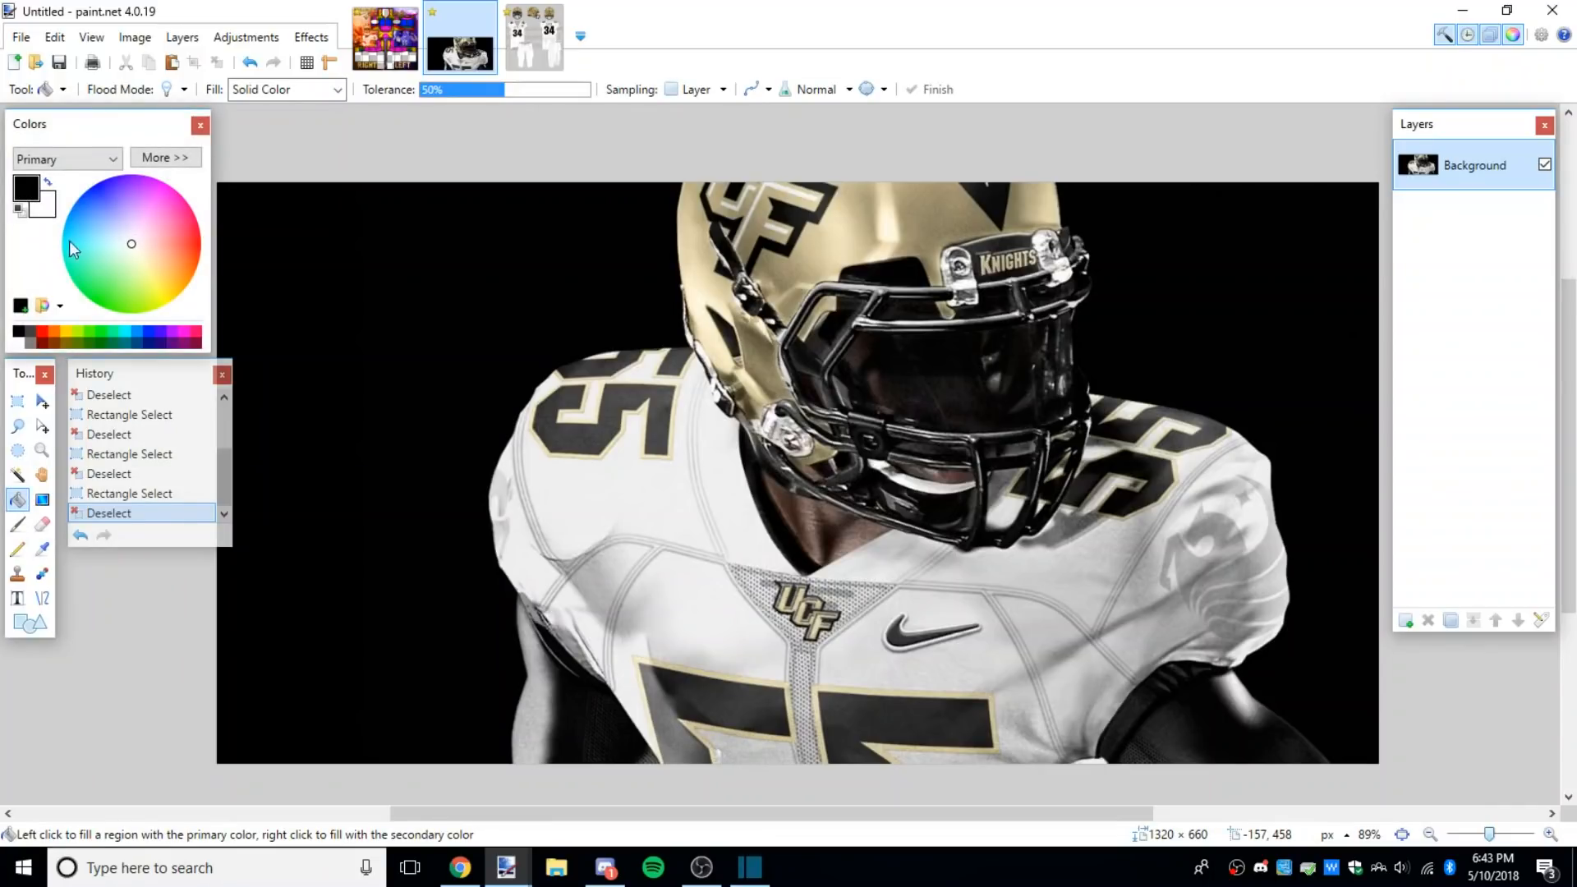
{"action": "left_click", "coordinate": [47, 183]}
{"action": "left_click", "coordinate": [42, 549]}
{"action": "left_click", "coordinate": [694, 490]}
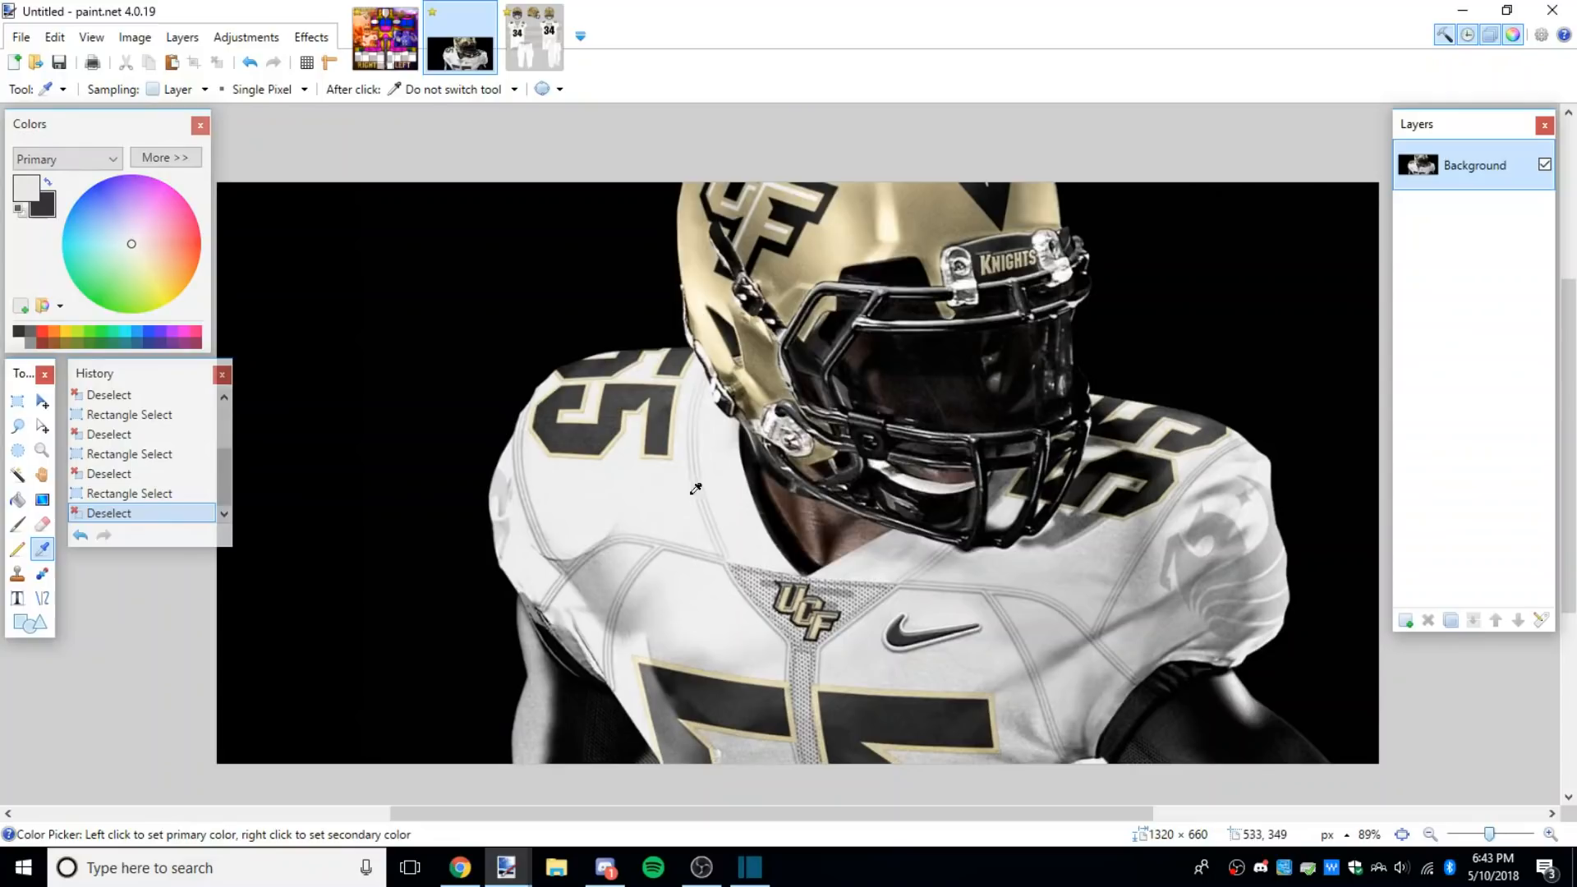
Step: Set the primary color to white and the secondary color to black
{"action": "left_click", "coordinate": [18, 210]}
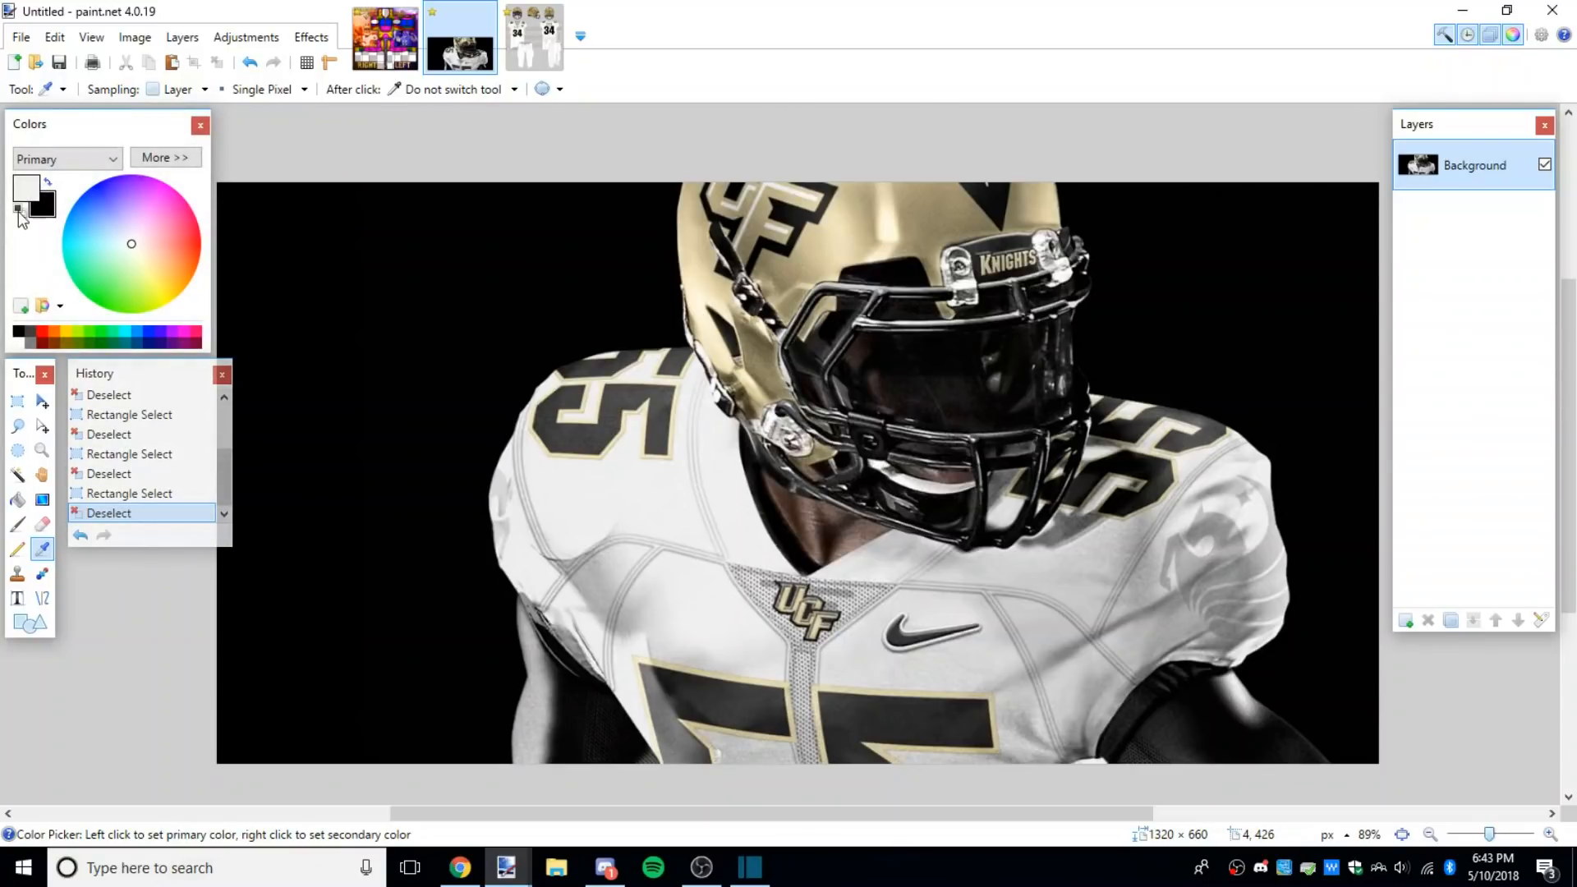
{"action": "key", "text": "x"}
{"action": "left_click", "coordinate": [50, 183]}
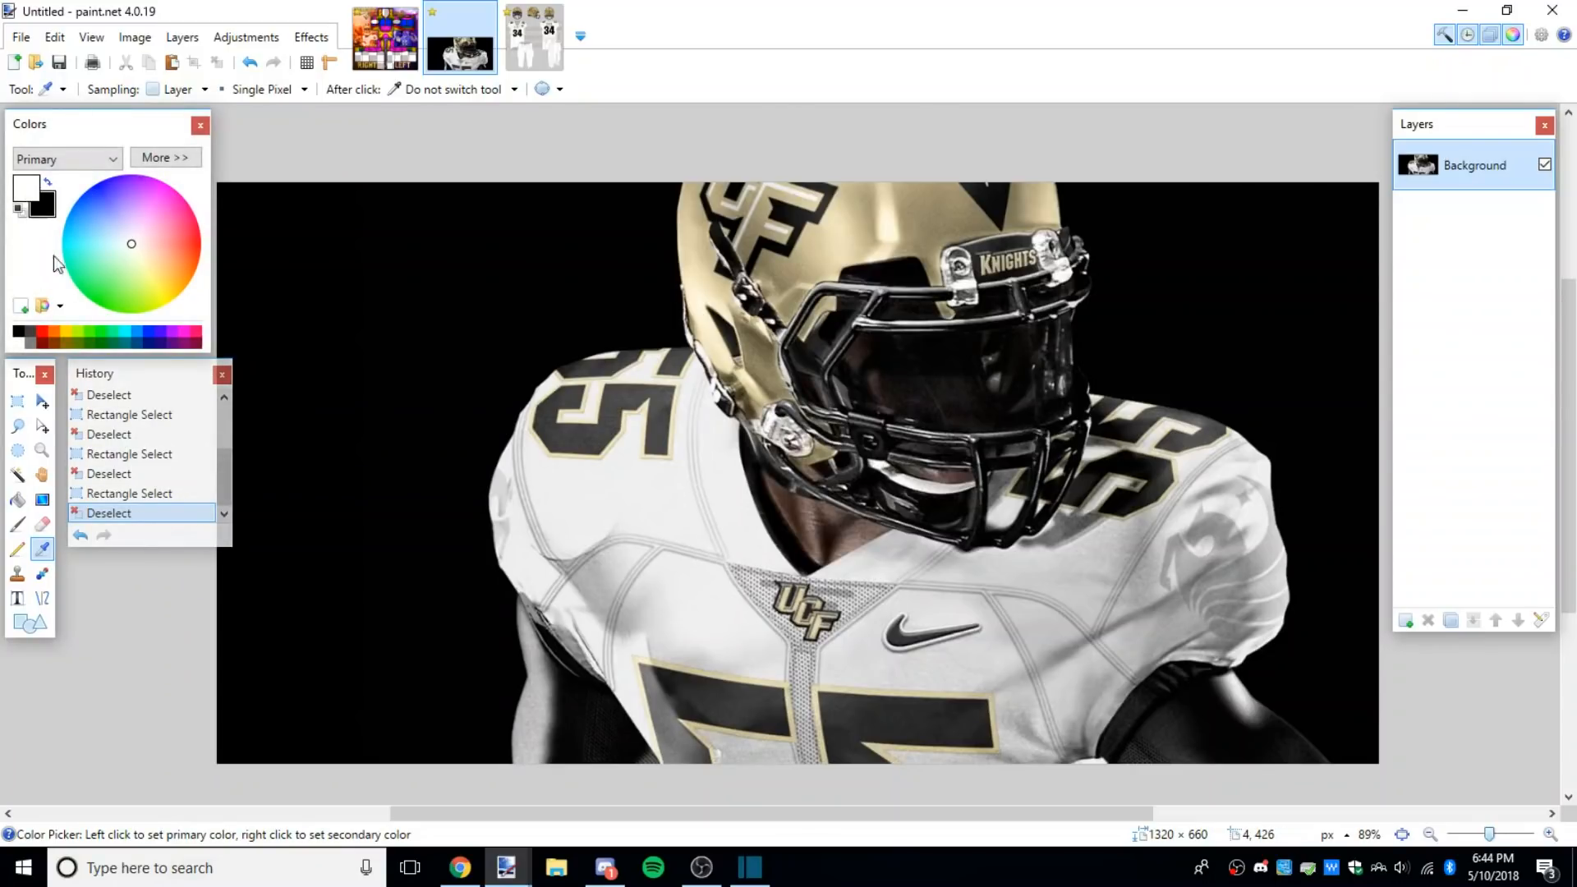
{"action": "left_click", "coordinate": [19, 211]}
{"action": "left_click", "coordinate": [48, 184]}
Step: Open the Nike Mach Speed Jersey Template image and set up the Paint Bucket with antialiasing disabled
{"action": "left_click", "coordinate": [390, 45]}
{"action": "left_click", "coordinate": [17, 499]}
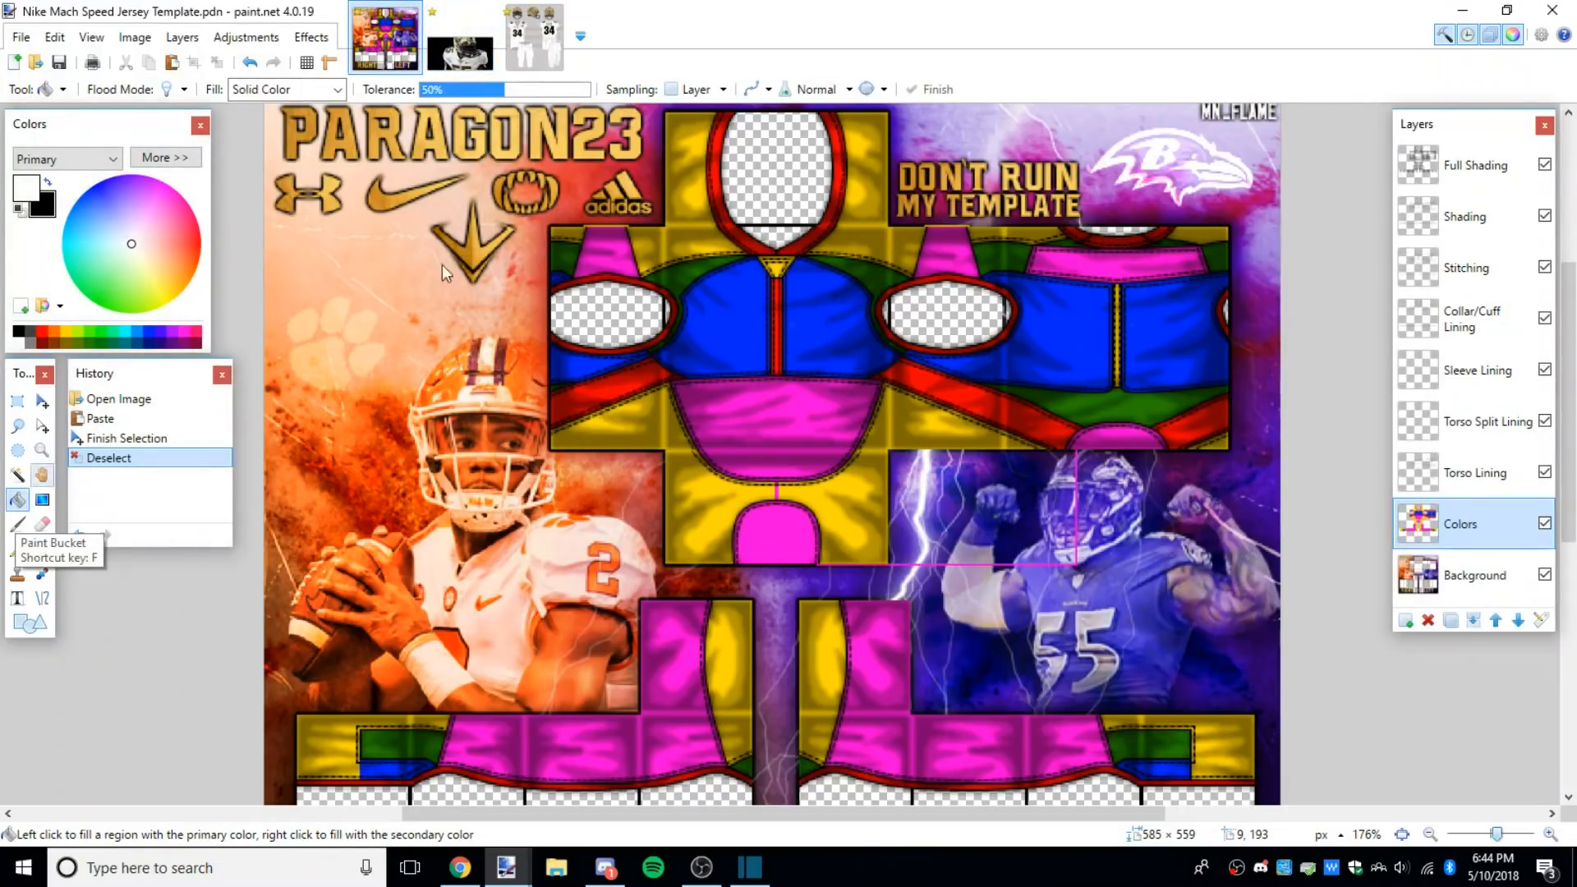
{"action": "left_click", "coordinate": [752, 91]}
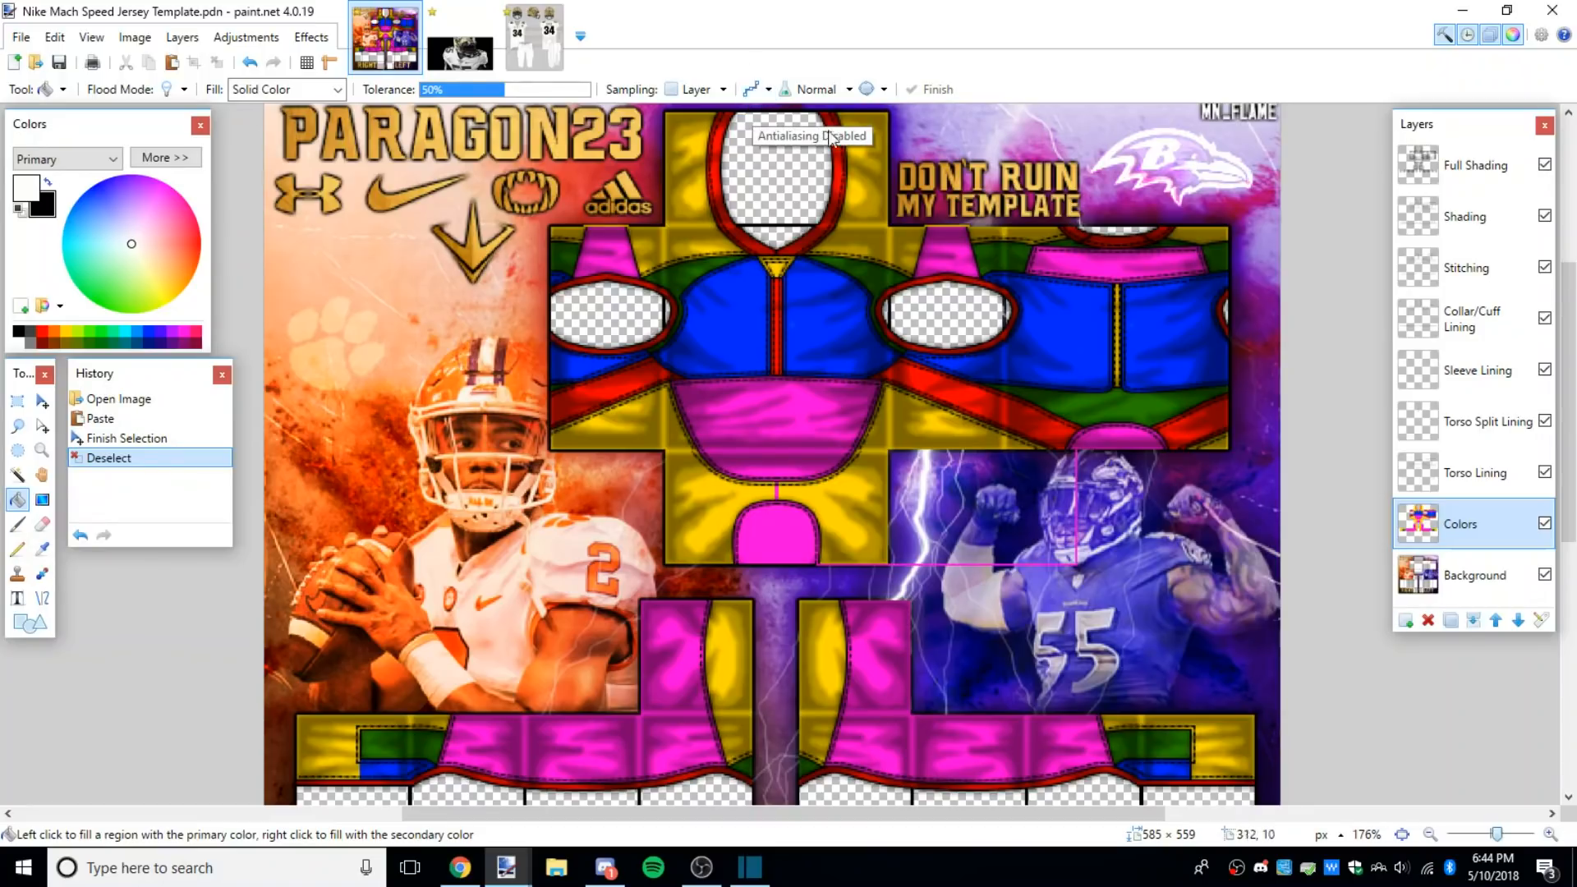
{"action": "scroll", "coordinate": [808, 304], "scroll_direction": "up", "scroll_amount": 5}
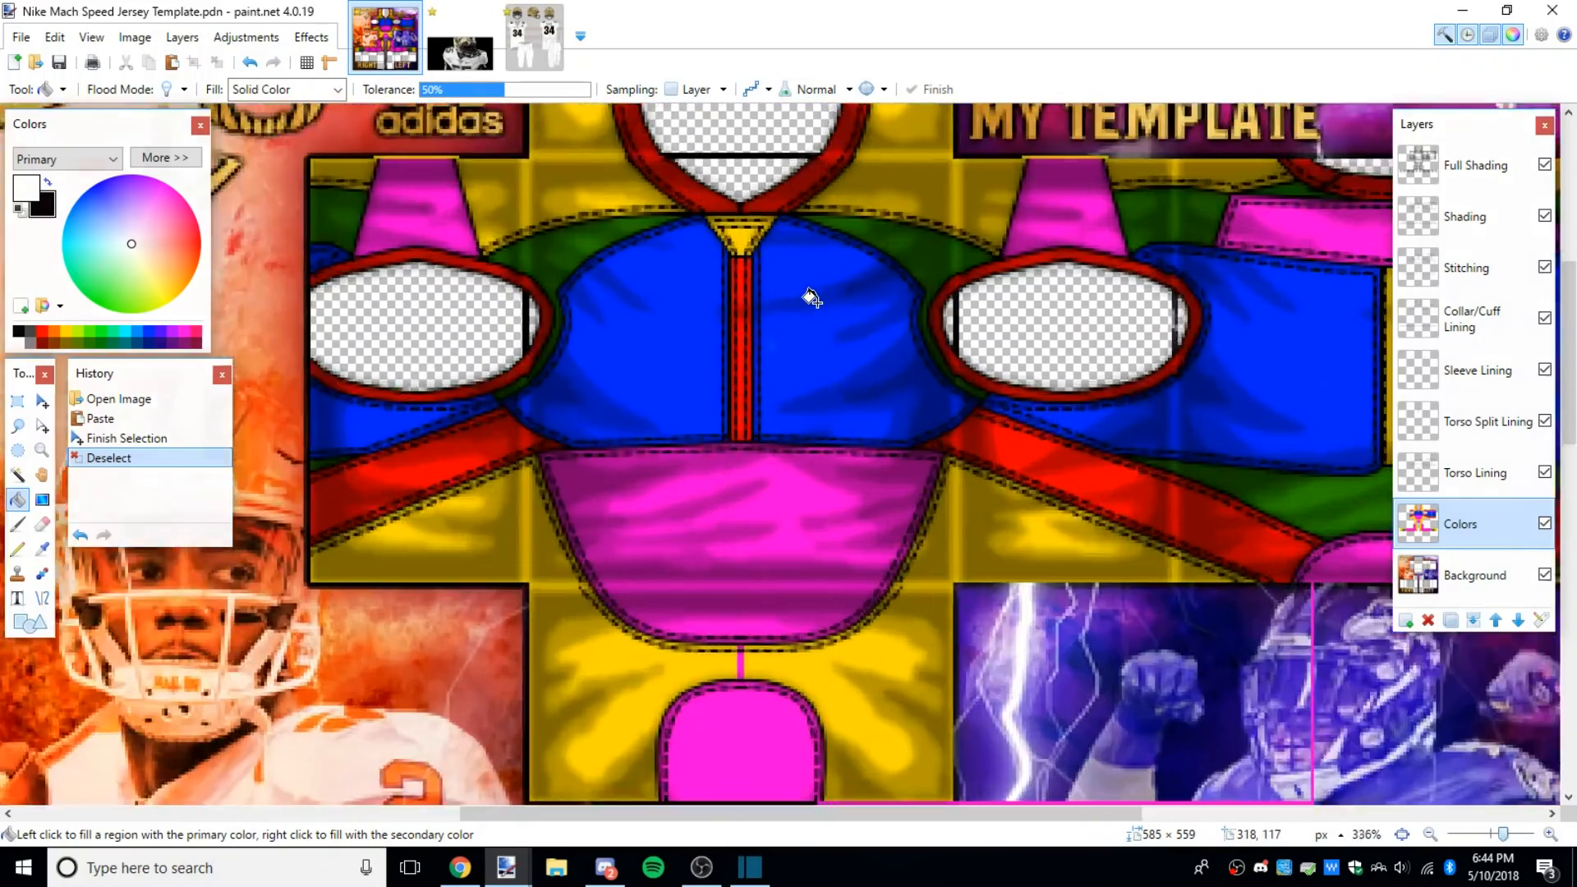
{"action": "scroll", "coordinate": [805, 303], "scroll_direction": "down", "scroll_amount": 6}
{"action": "scroll", "coordinate": [701, 343], "scroll_direction": "down", "scroll_amount": 4}
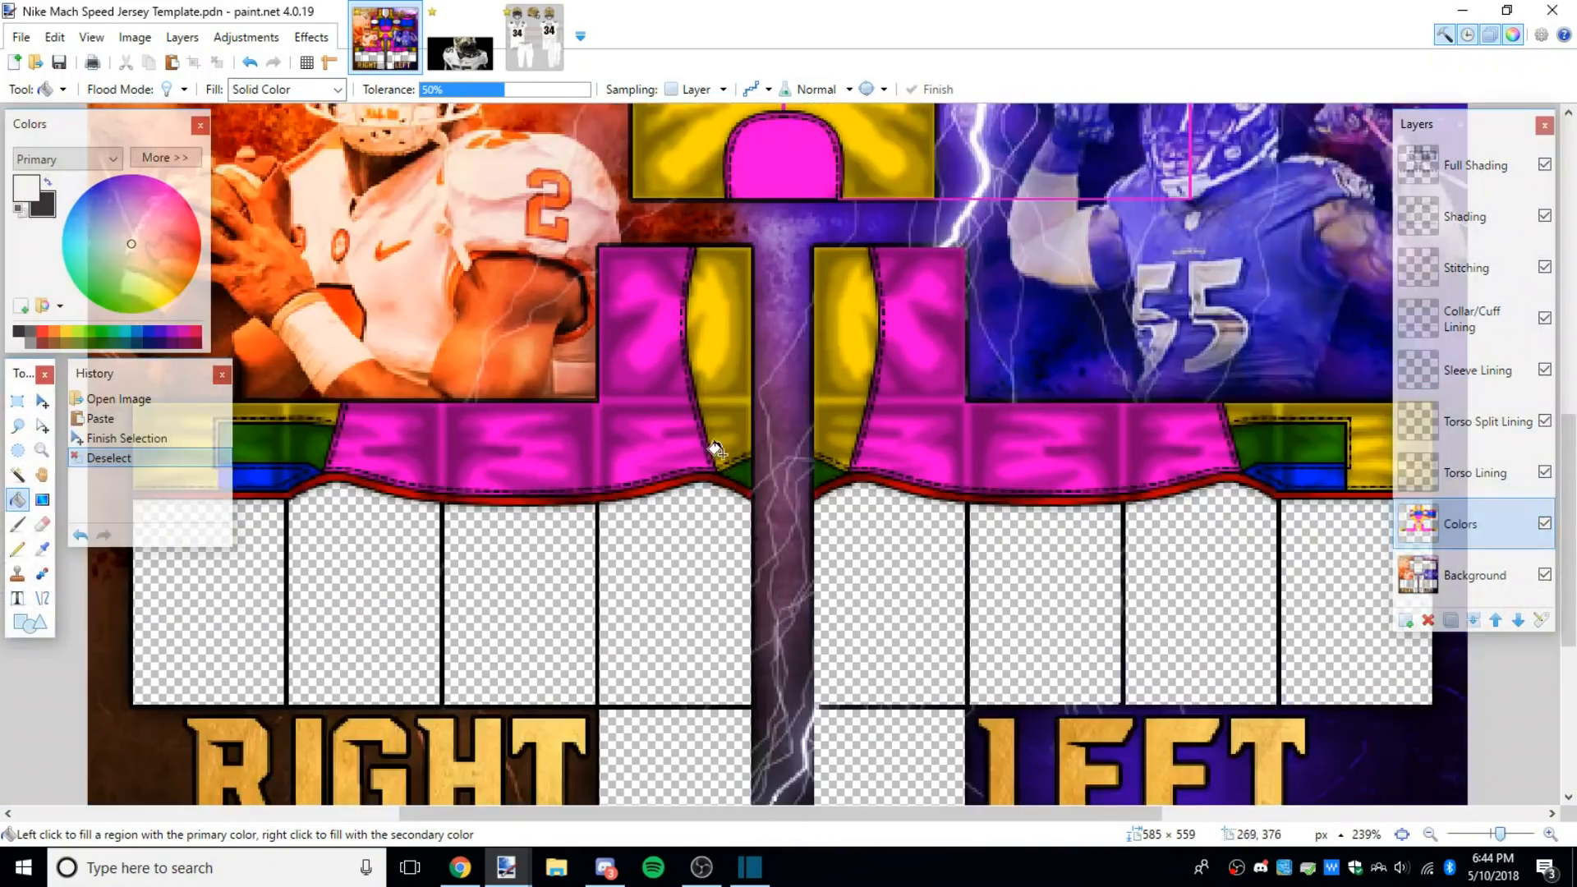
{"action": "scroll", "coordinate": [701, 343], "scroll_direction": "up", "scroll_amount": 6}
{"action": "scroll", "coordinate": [767, 473], "scroll_direction": "up", "scroll_amount": 1}
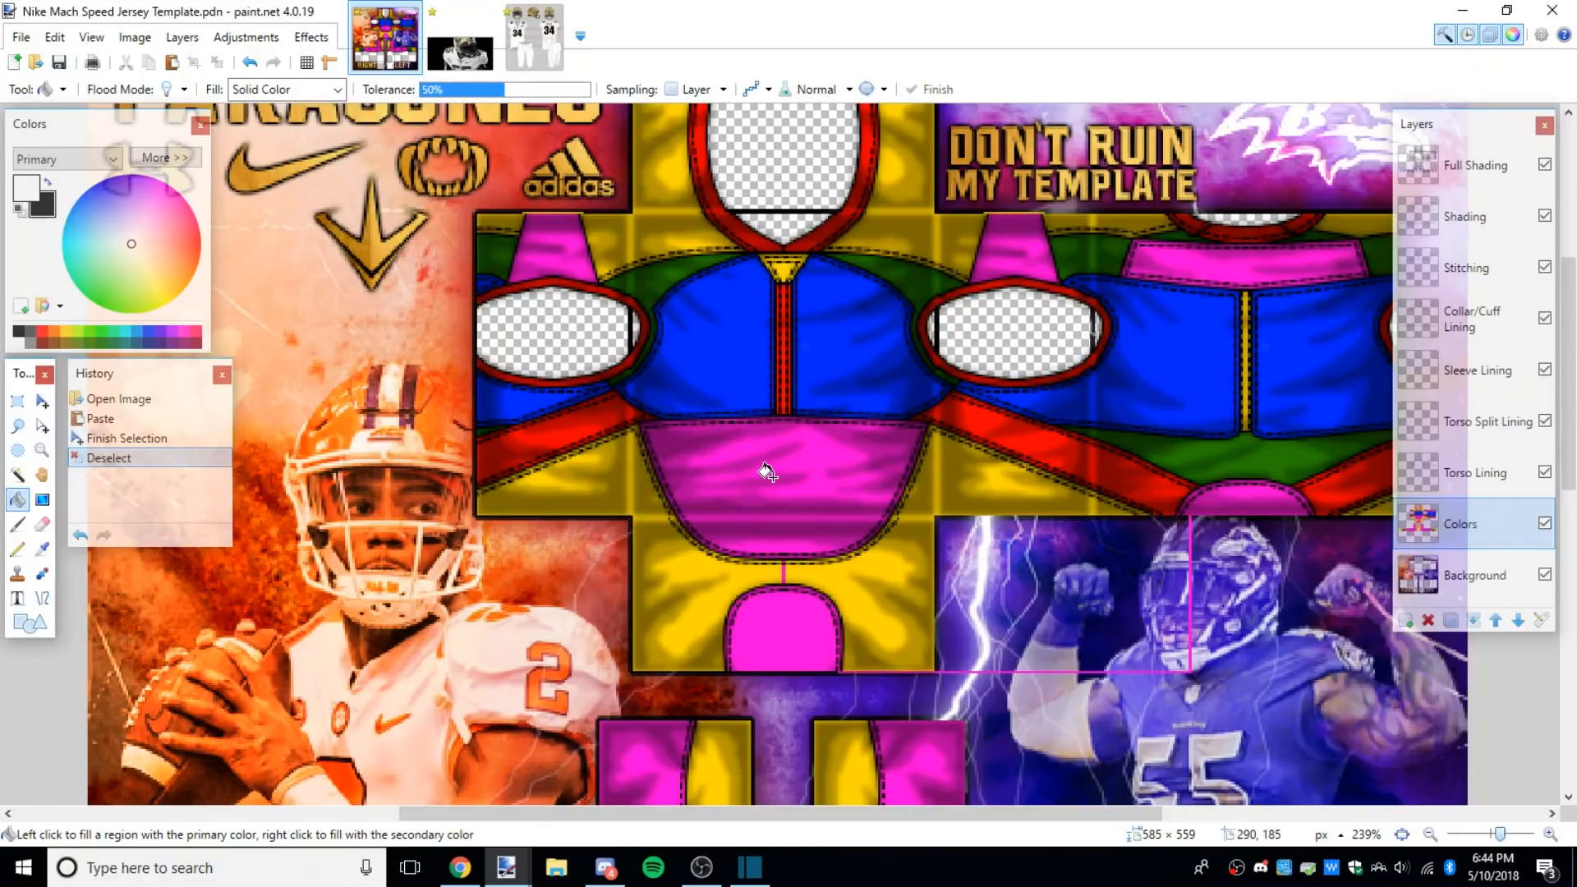
Step: Try filling the blue chest panel beside the center stripe with white after toggling the antialiasing setting
{"action": "left_click", "coordinate": [754, 89]}
{"action": "left_click", "coordinate": [838, 327]}
{"action": "scroll", "coordinate": [895, 273], "scroll_direction": "up", "scroll_amount": 6}
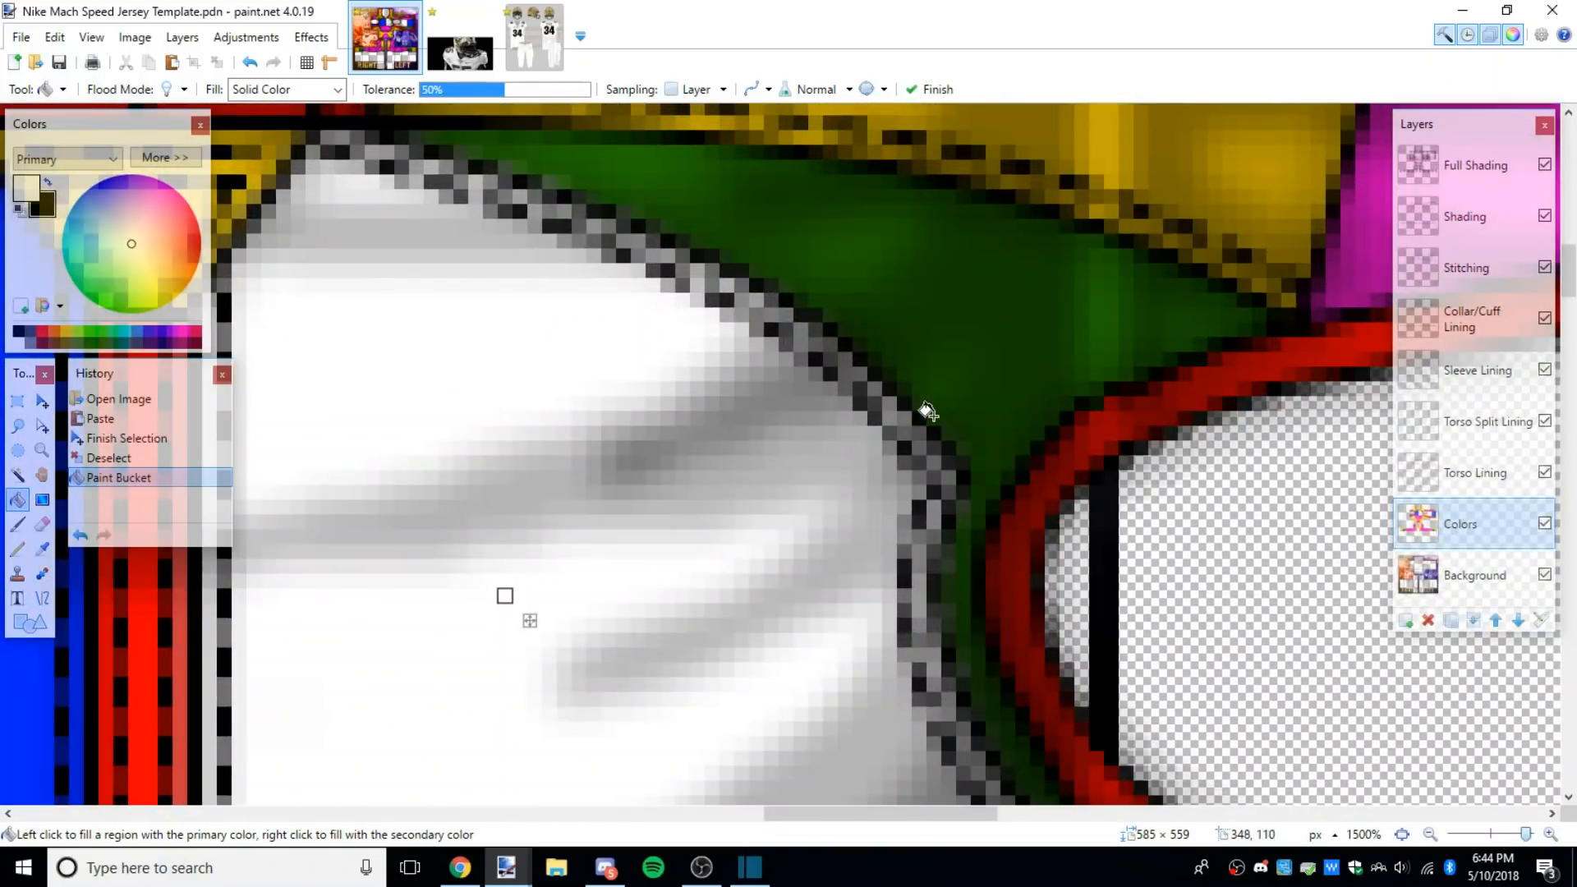
{"action": "scroll", "coordinate": [928, 410], "scroll_direction": "down", "scroll_amount": 5}
{"action": "key", "text": "ctrl+z"}
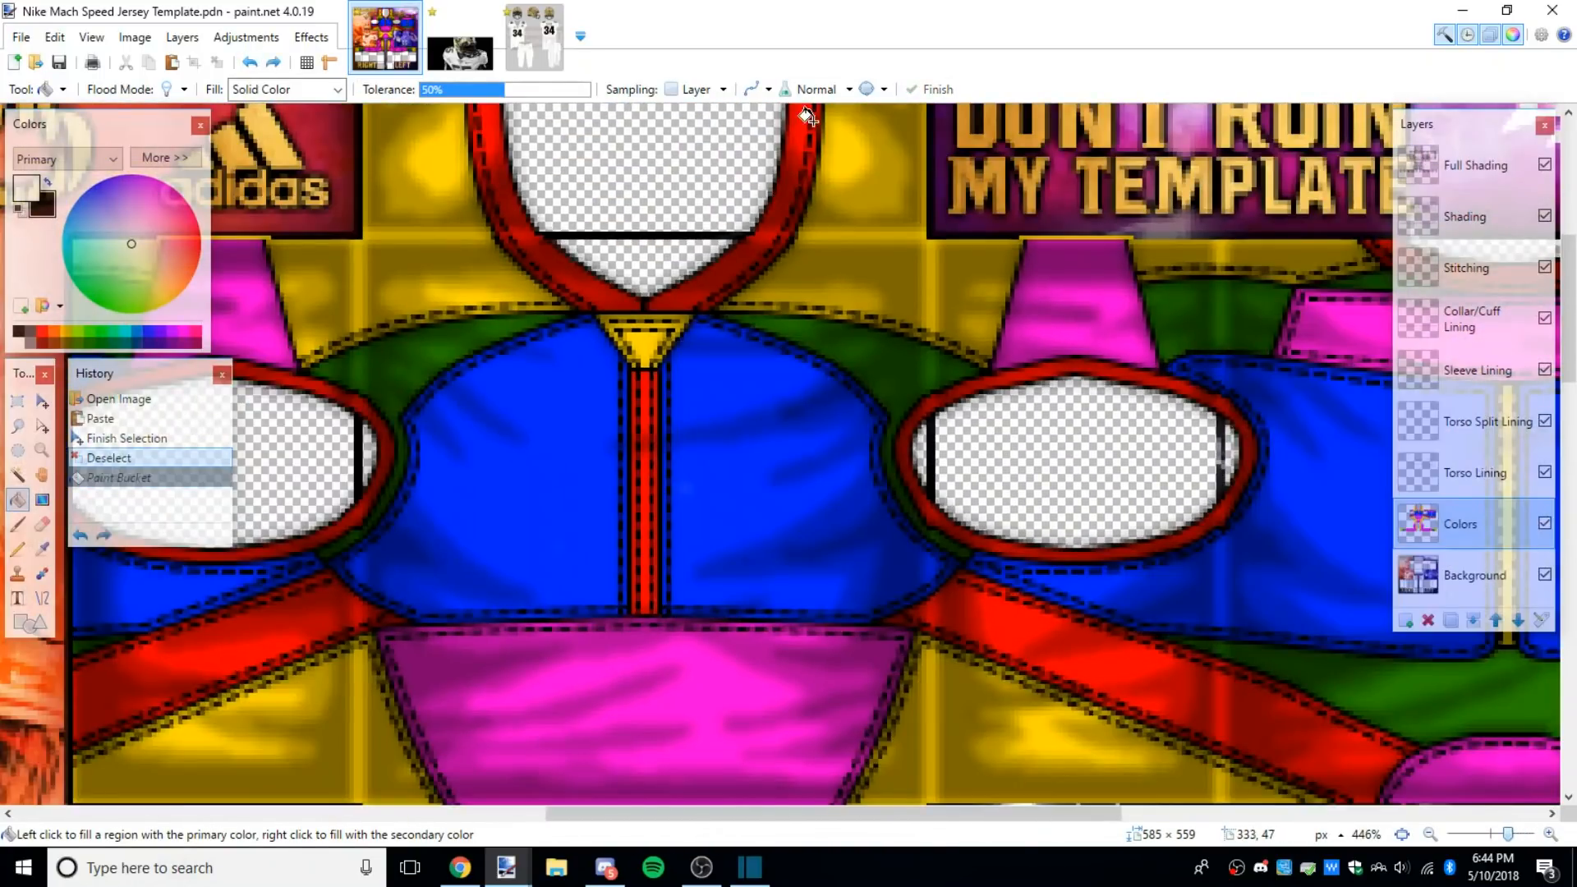
{"action": "left_click", "coordinate": [757, 95]}
Step: Fill the blue front chest panels, the magenta lower torso panel and the yellow panels on its left side with white
{"action": "scroll", "coordinate": [756, 563], "scroll_direction": "down", "scroll_amount": 2}
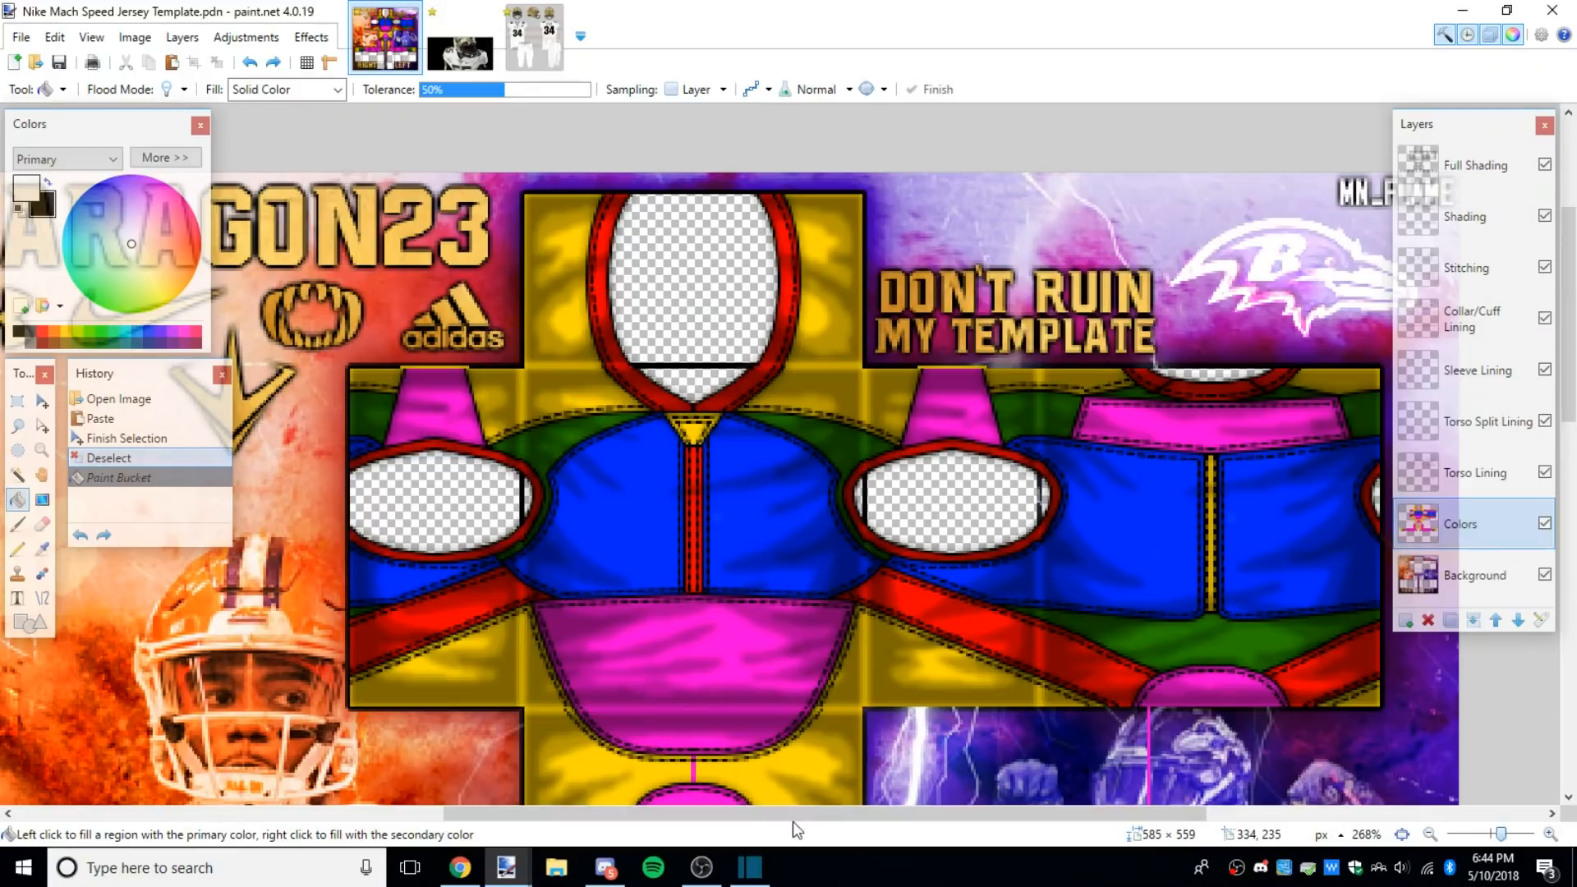
{"action": "left_click_drag", "start_coordinate": [792, 816], "coordinate": [763, 813]}
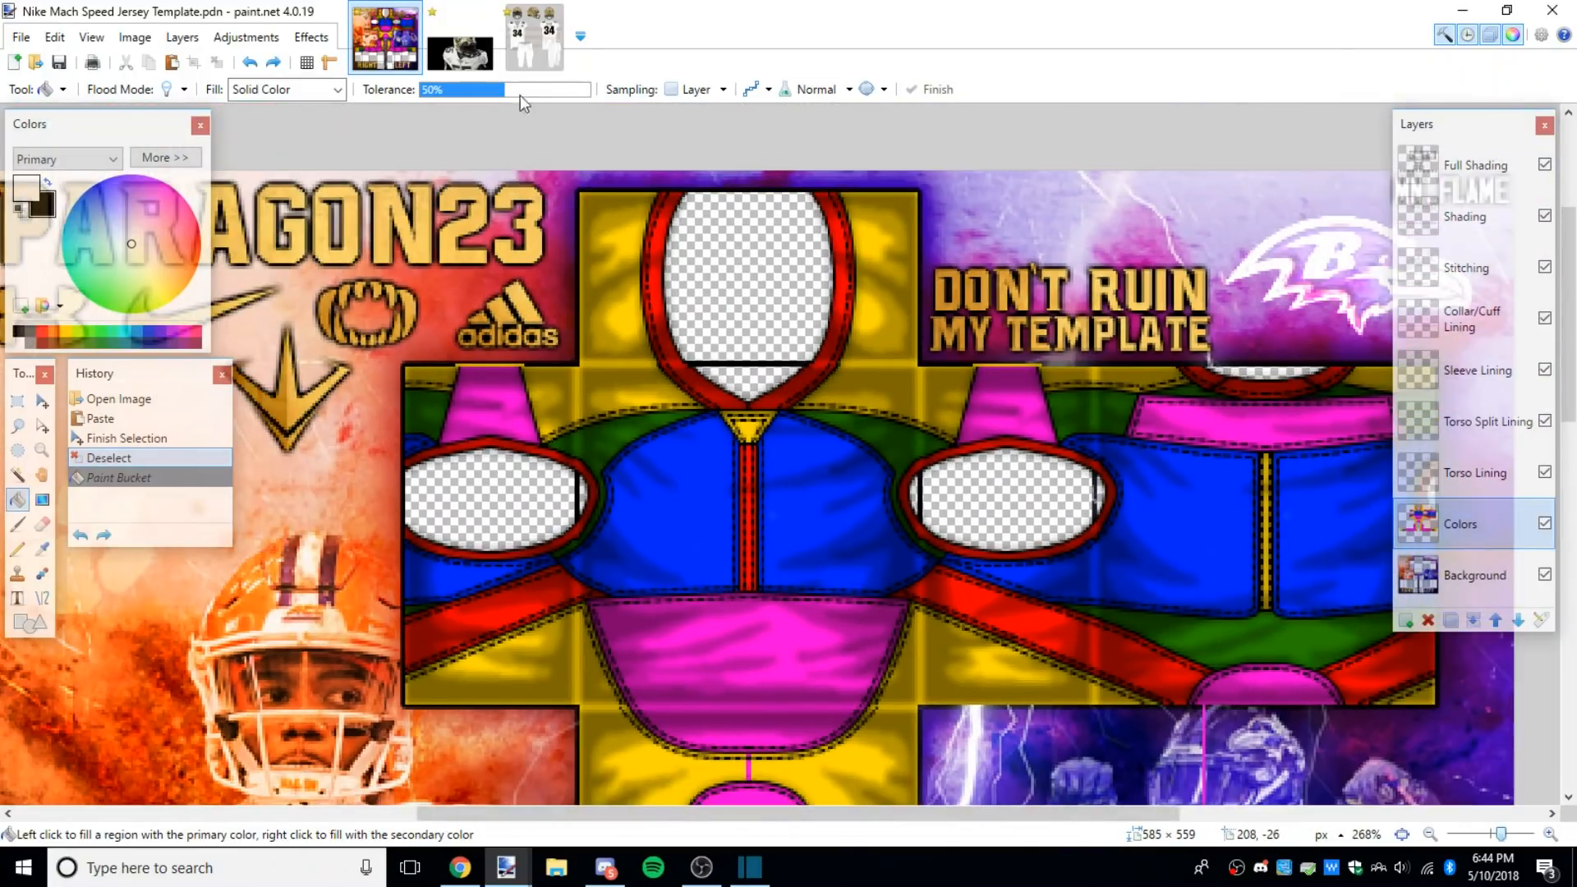
{"action": "left_click", "coordinate": [533, 49]}
{"action": "left_click", "coordinate": [469, 56]}
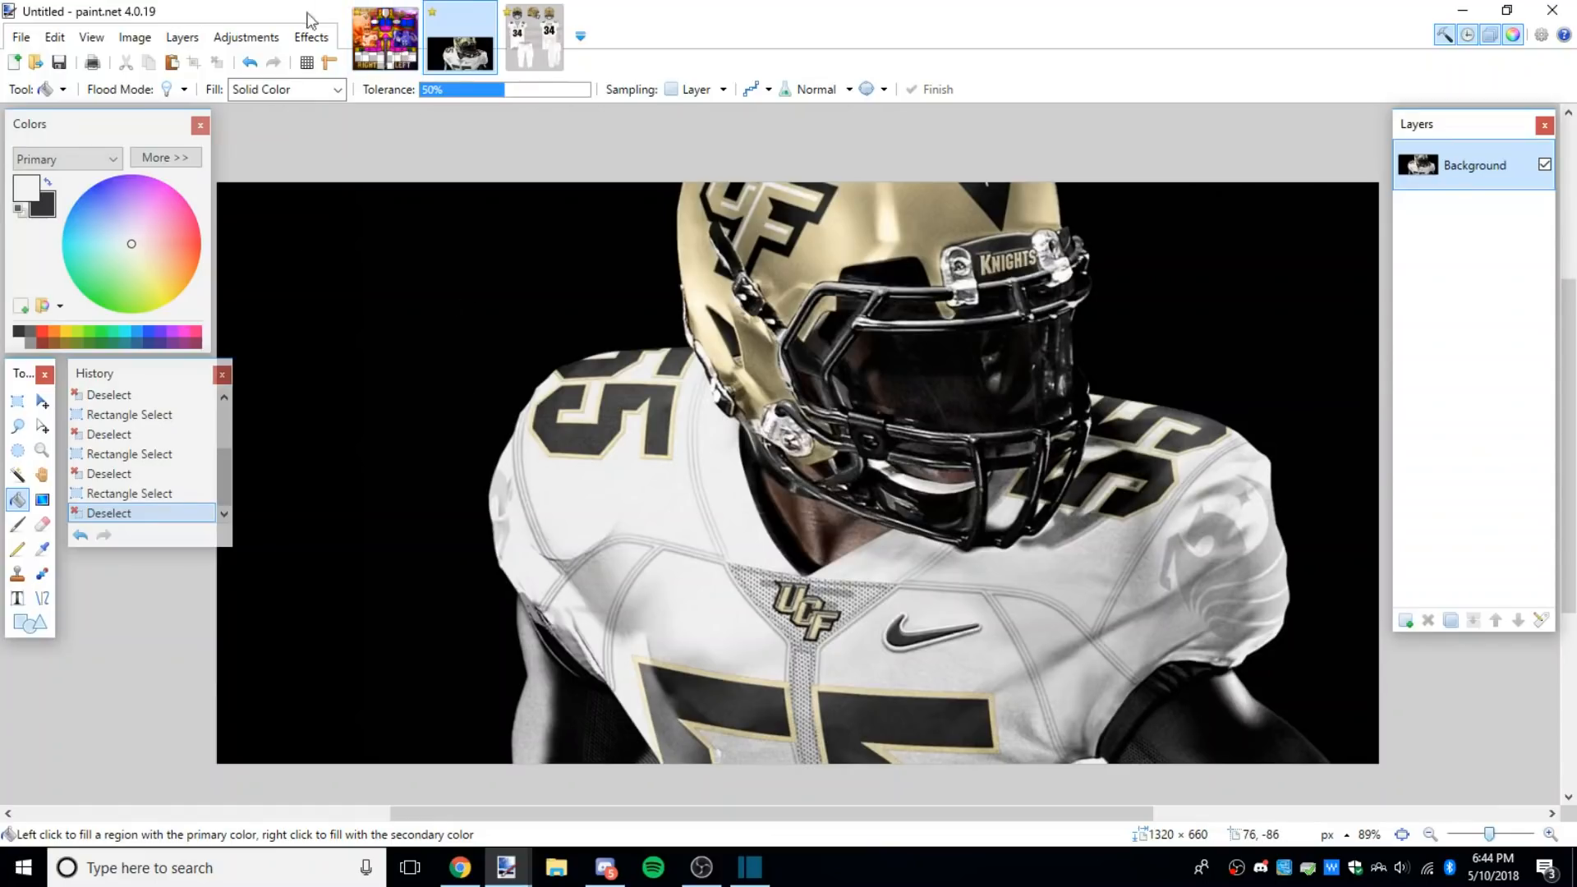
{"action": "left_click", "coordinate": [384, 37]}
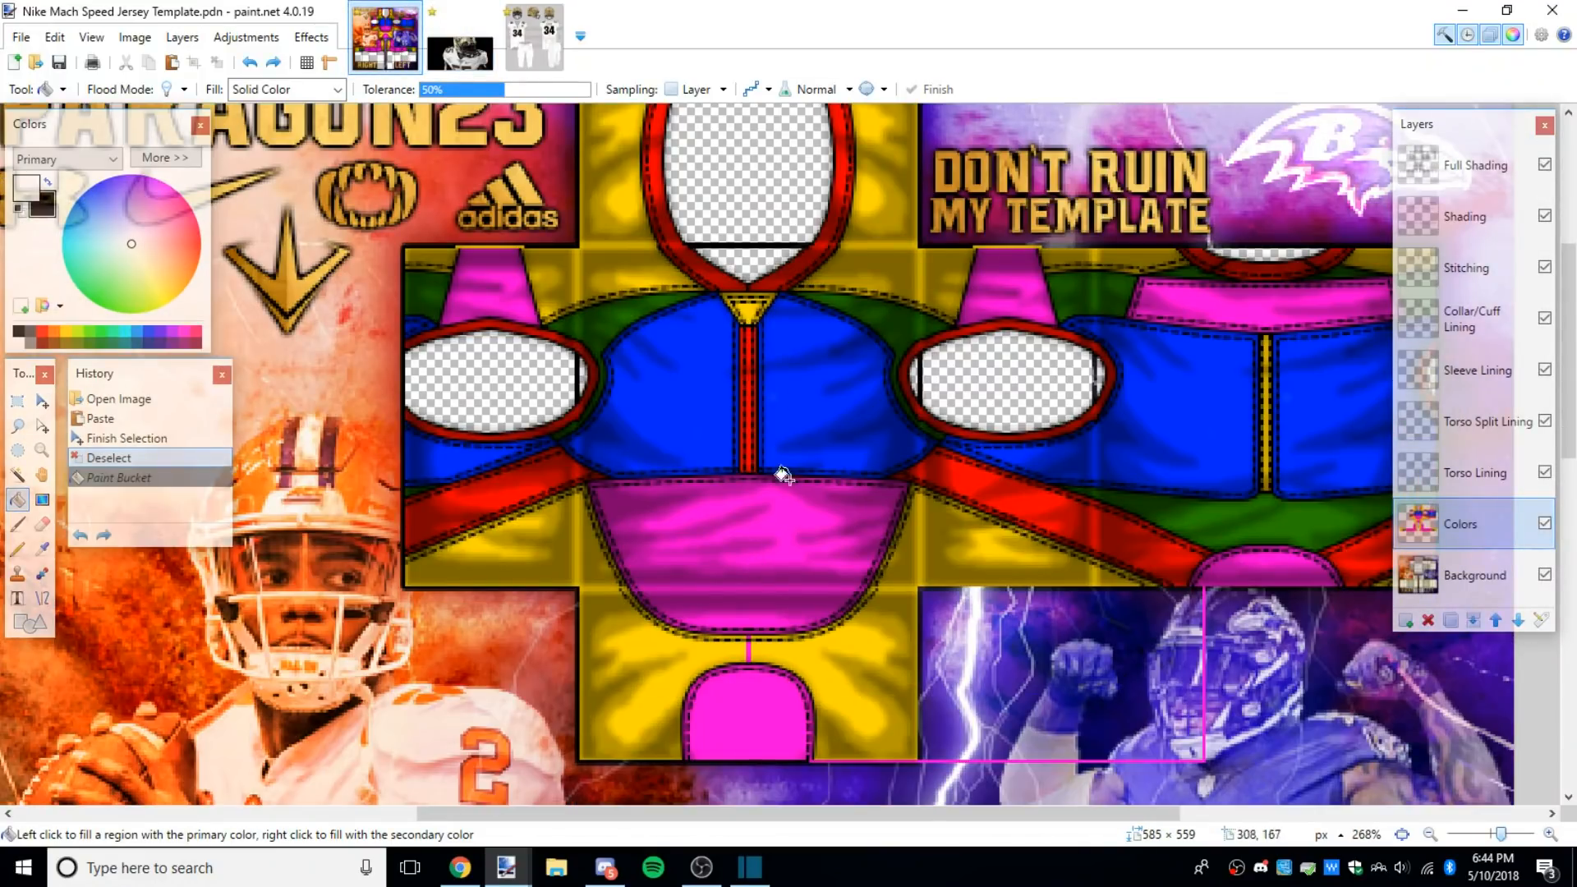
{"action": "left_click", "coordinate": [795, 382]}
{"action": "left_click", "coordinate": [691, 405]}
{"action": "scroll", "coordinate": [699, 538], "scroll_direction": "down", "scroll_amount": 2}
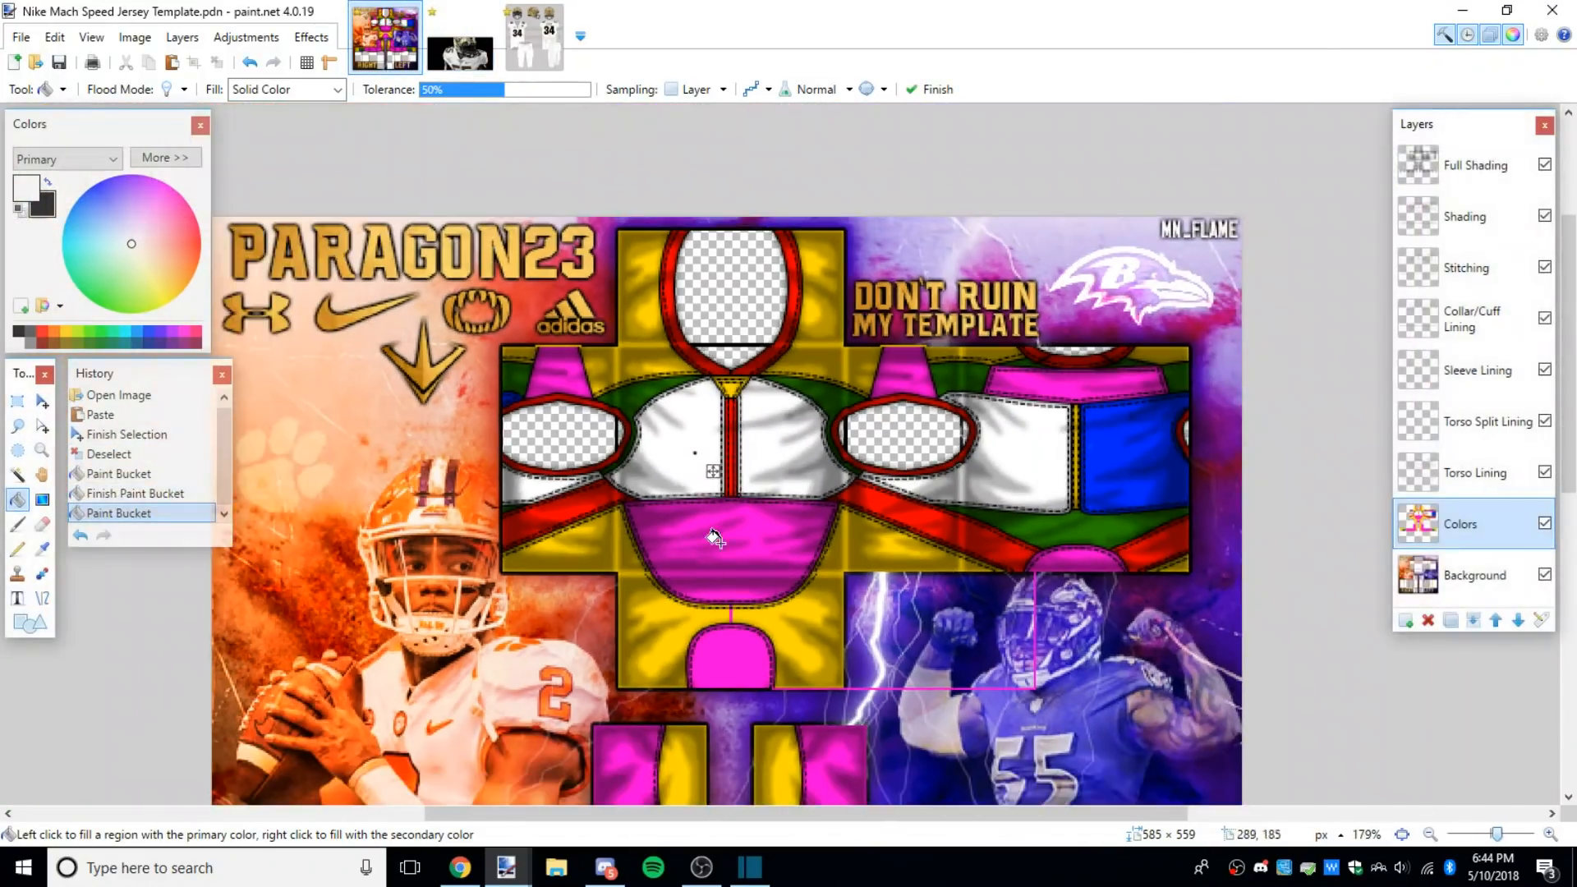
{"action": "left_click", "coordinate": [739, 557]}
{"action": "left_click", "coordinate": [612, 549]}
Step: Try filling the diagonal red side stripes, the green lower-back panel and the remaining yellow side panel with white
{"action": "left_click", "coordinate": [586, 500]}
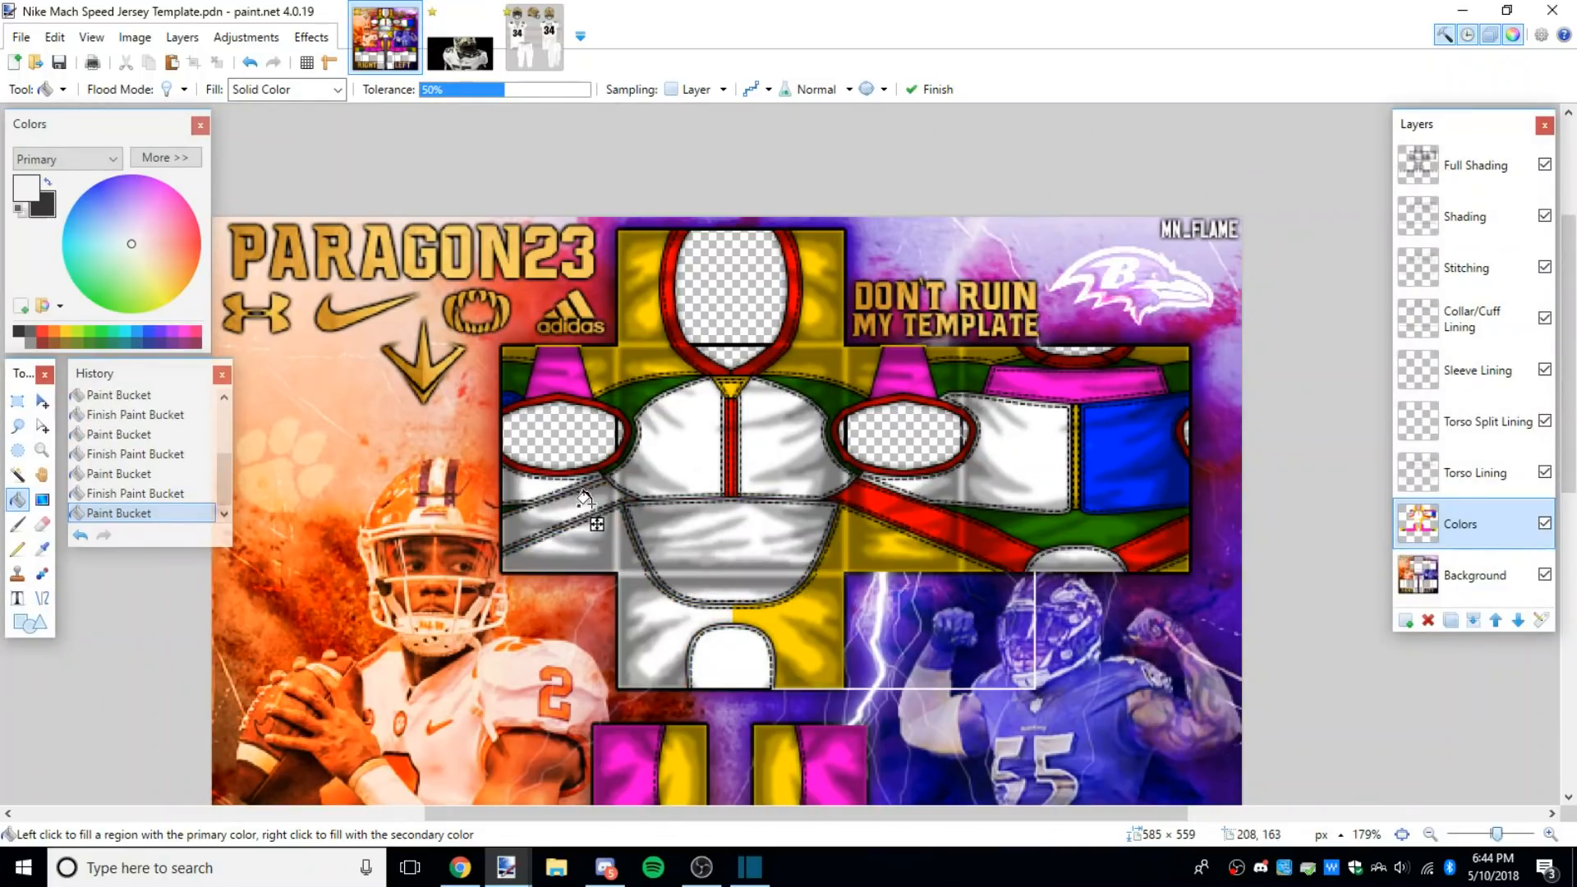
{"action": "left_click", "coordinate": [939, 524]}
{"action": "left_click", "coordinate": [1056, 527]}
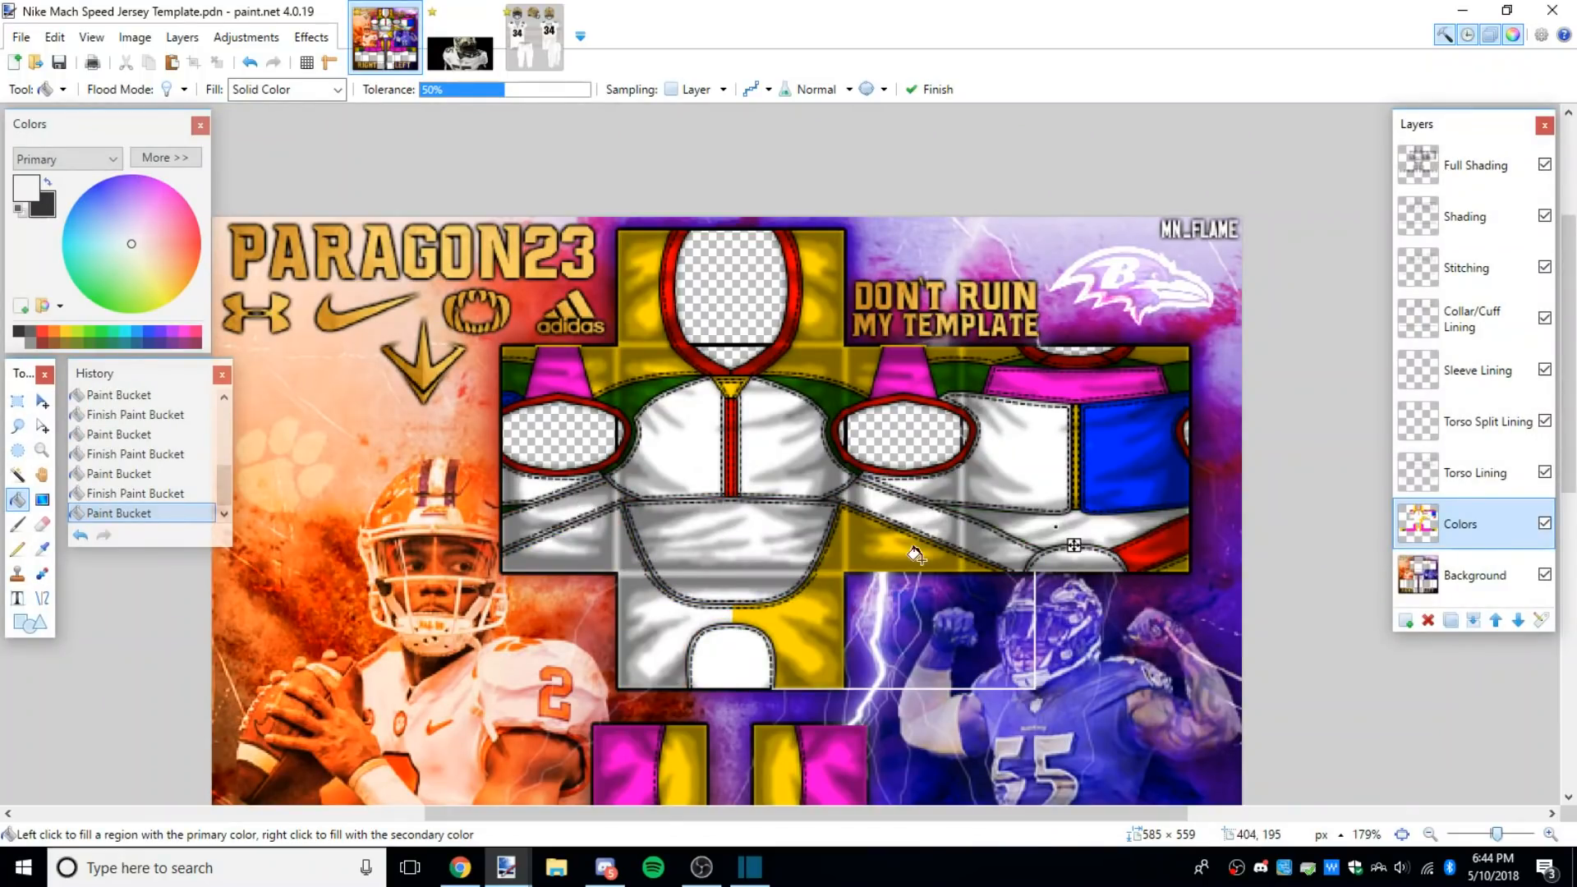
{"action": "left_click", "coordinate": [251, 64]}
{"action": "left_click", "coordinate": [871, 544]}
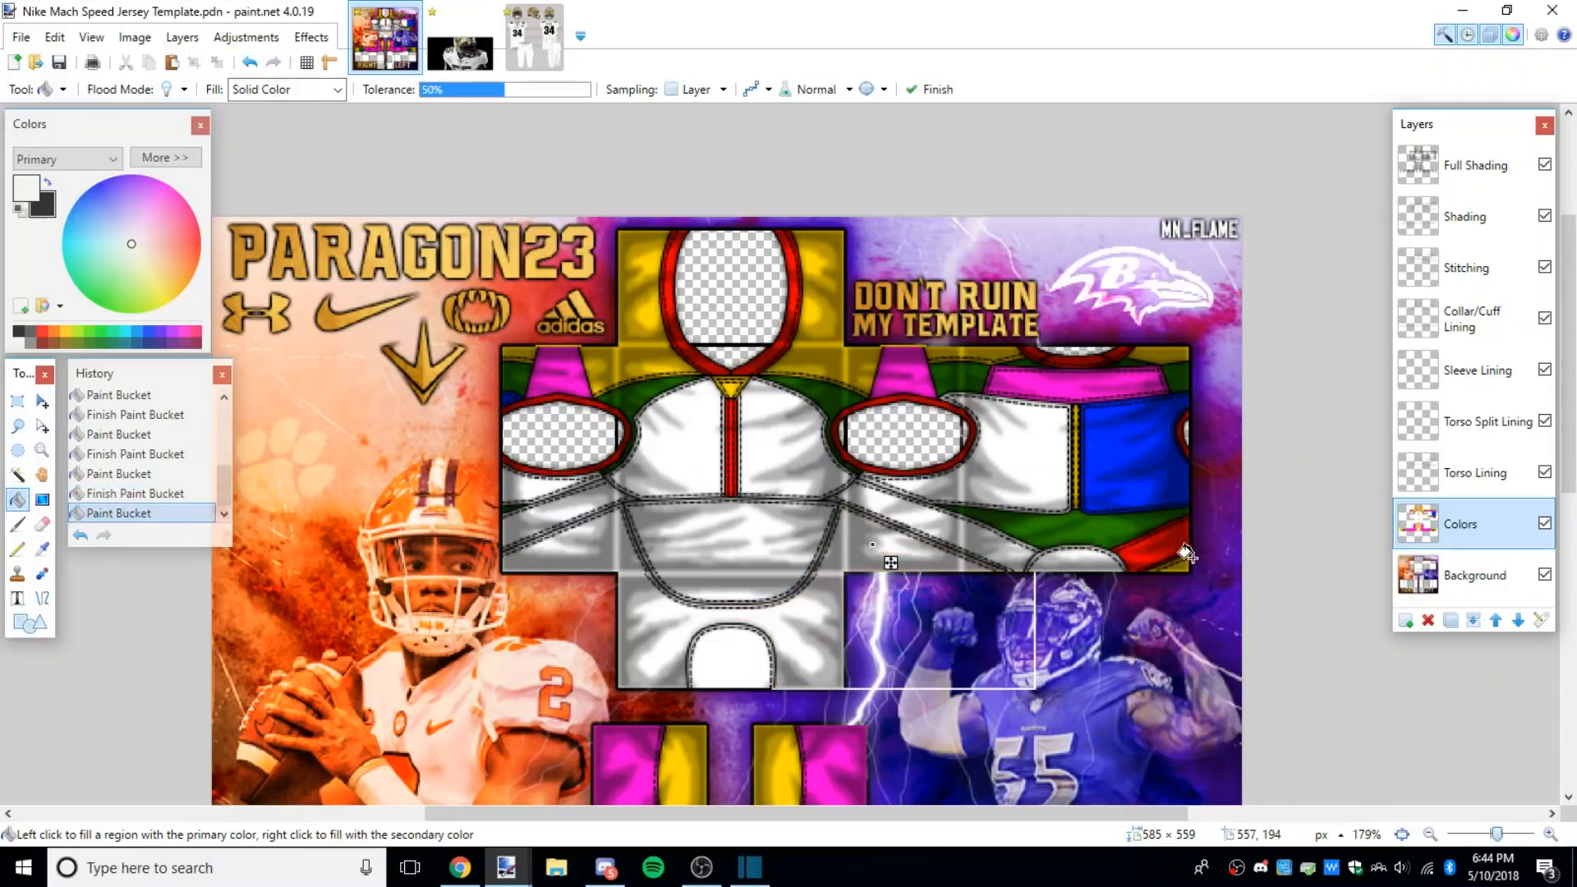
{"action": "left_click", "coordinate": [1174, 551]}
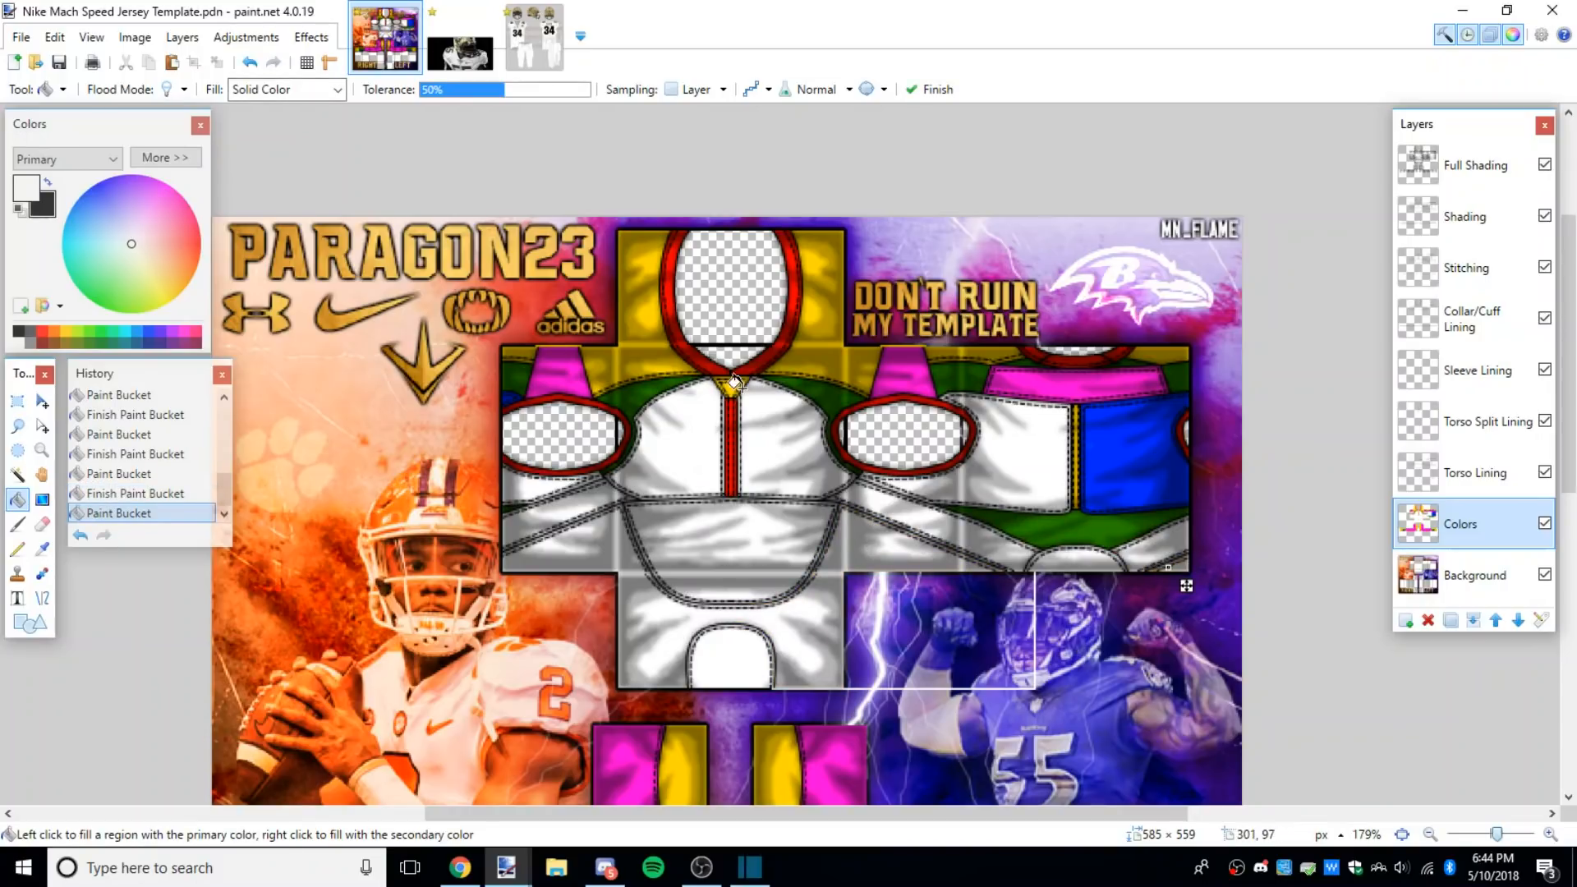
Step: Undo the white fills on the diagonal red side stripes
{"action": "left_click", "coordinate": [252, 65]}
{"action": "left_click", "coordinate": [252, 64]}
{"action": "left_click", "coordinate": [252, 64]}
{"action": "left_click", "coordinate": [251, 64]}
{"action": "left_click", "coordinate": [251, 64]}
{"action": "left_click", "coordinate": [251, 64]}
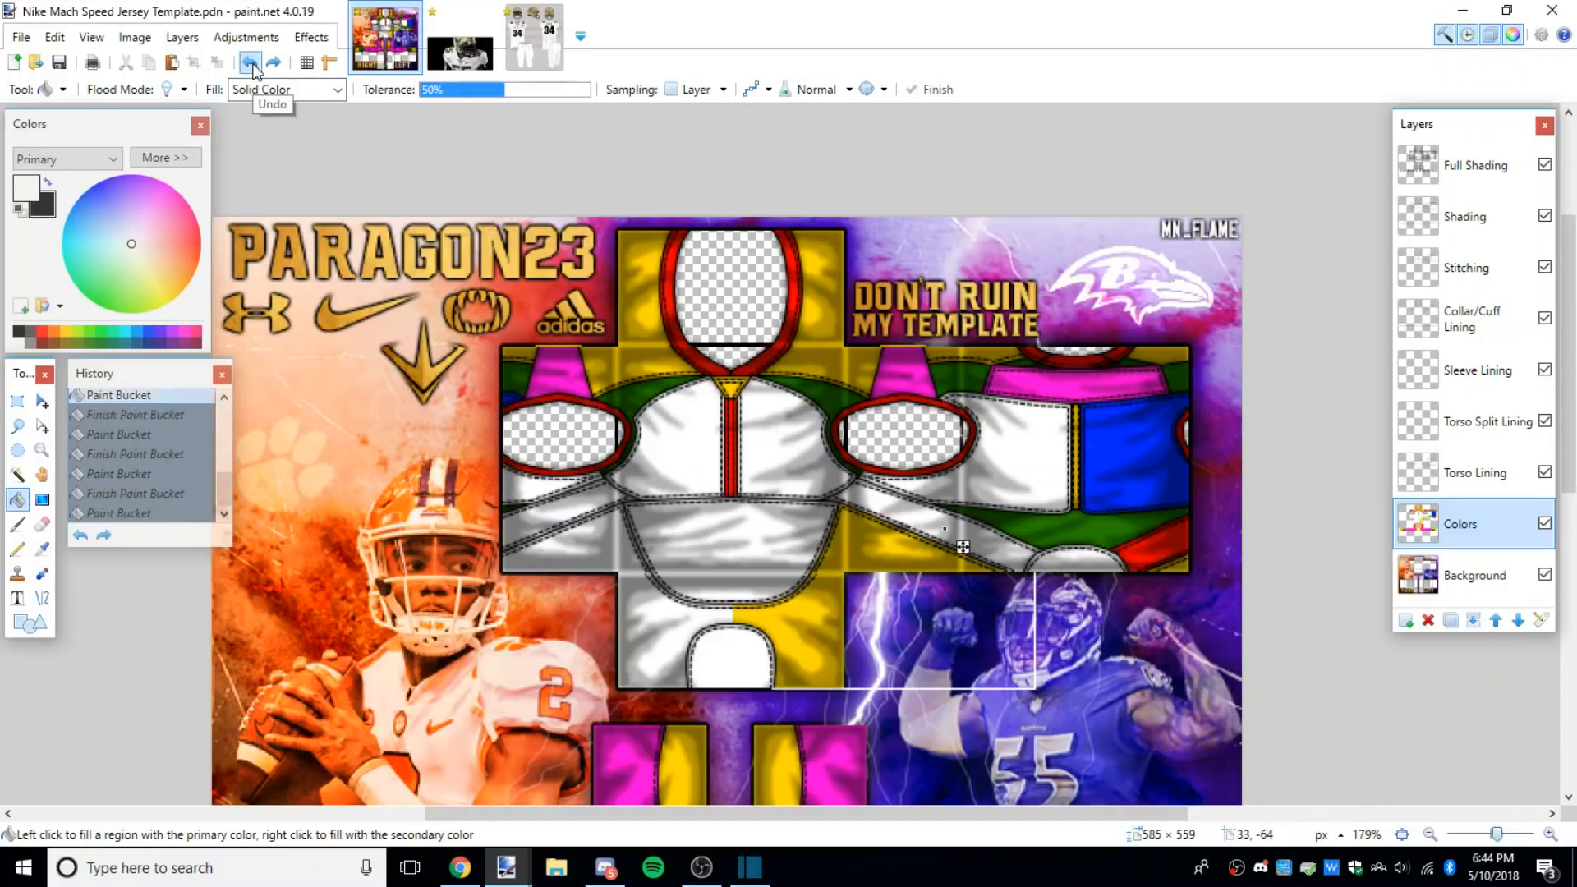
Step: Fill the yellow side panel below the right red stripe and the remaining blue back panel with white
{"action": "left_click", "coordinate": [998, 518]}
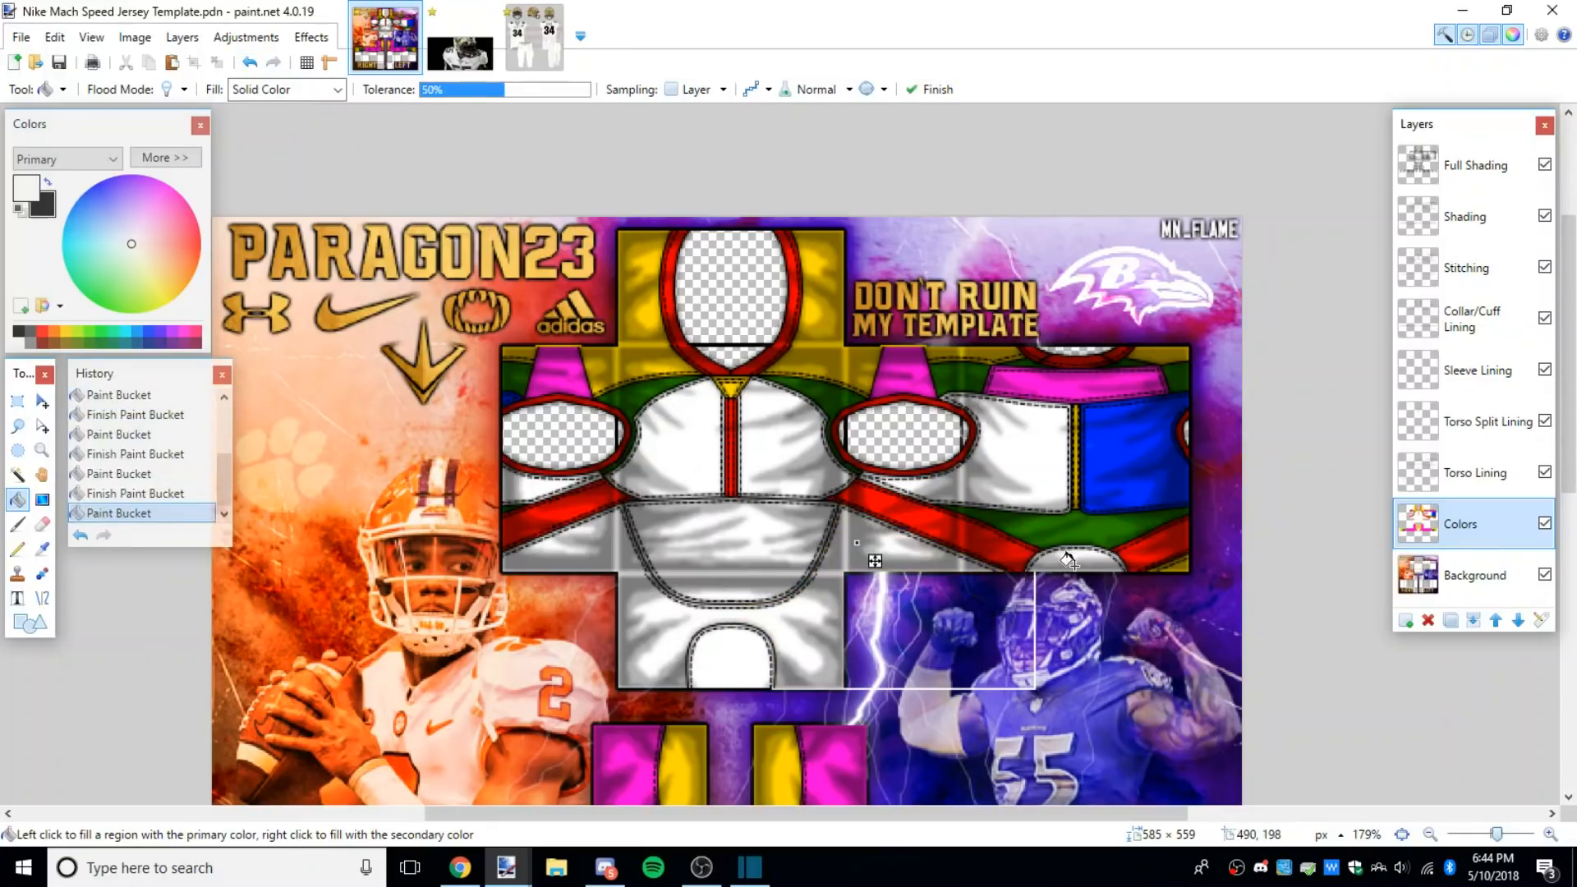
{"action": "left_click", "coordinate": [1128, 454]}
{"action": "scroll", "coordinate": [905, 513], "scroll_direction": "up", "scroll_amount": 2}
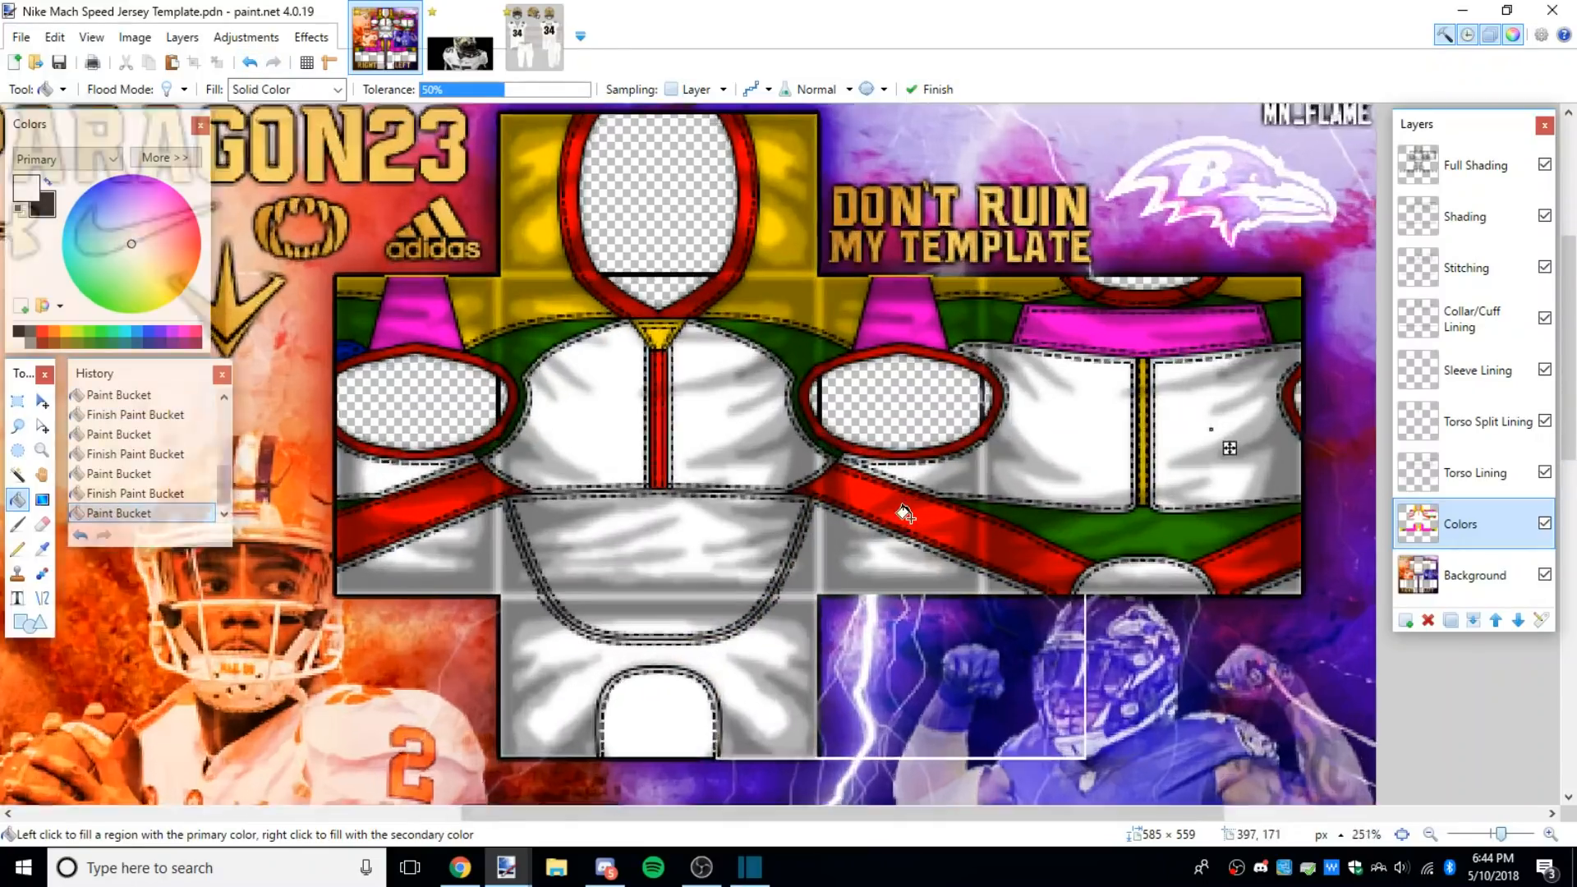
{"action": "scroll", "coordinate": [905, 513], "scroll_direction": "up", "scroll_amount": 1}
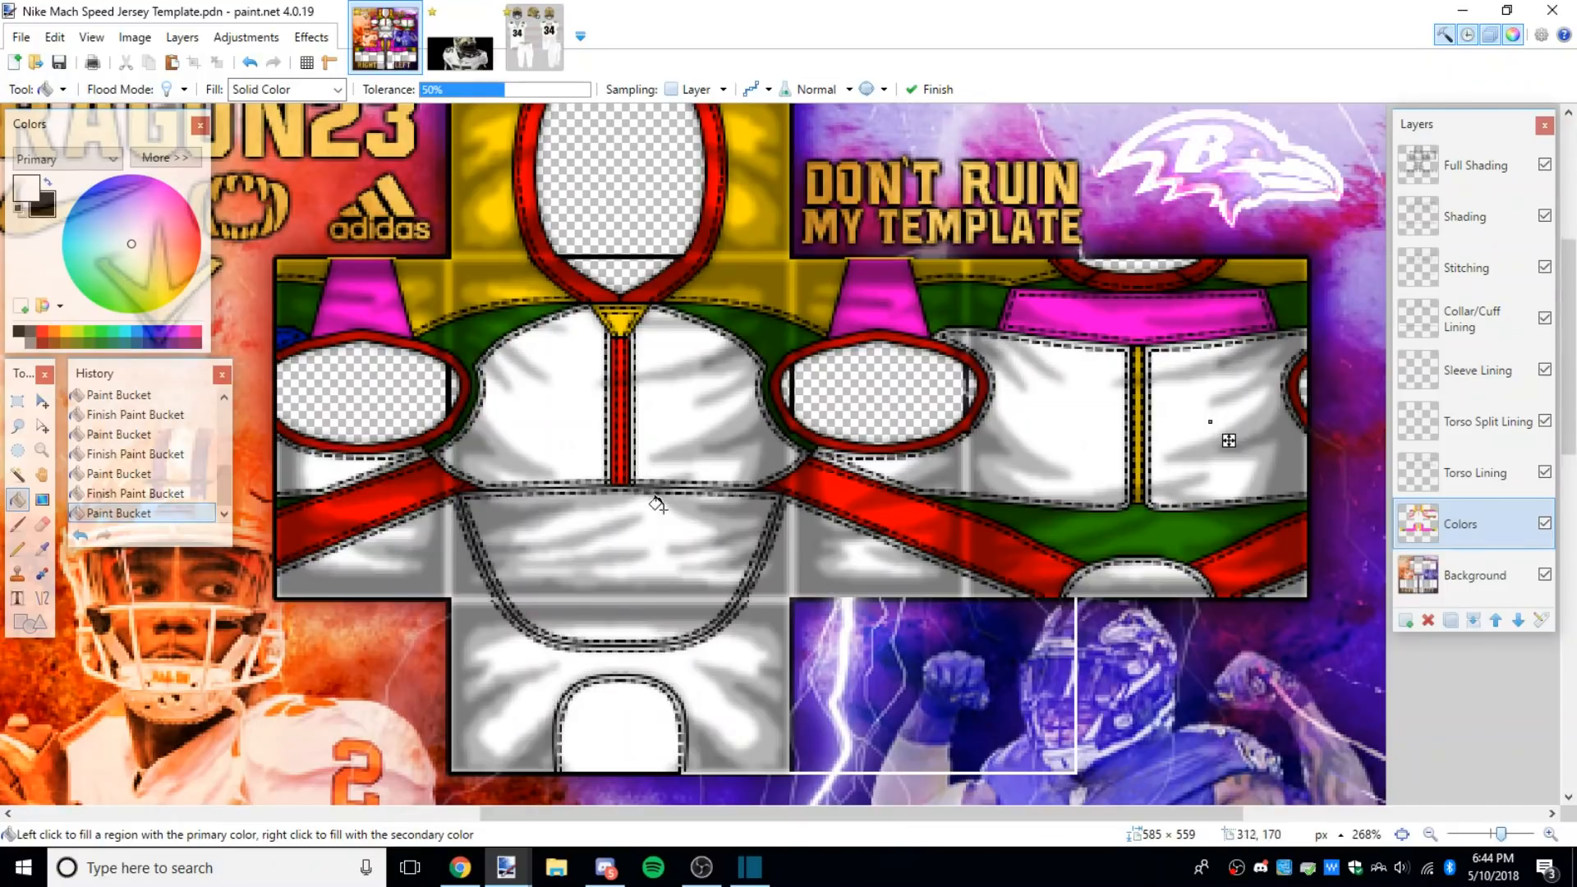
Step: Check the jersey reference images and fill the magenta shoulder patches and the yellow shoulder and collar-side panels with white
{"action": "left_click", "coordinate": [461, 37]}
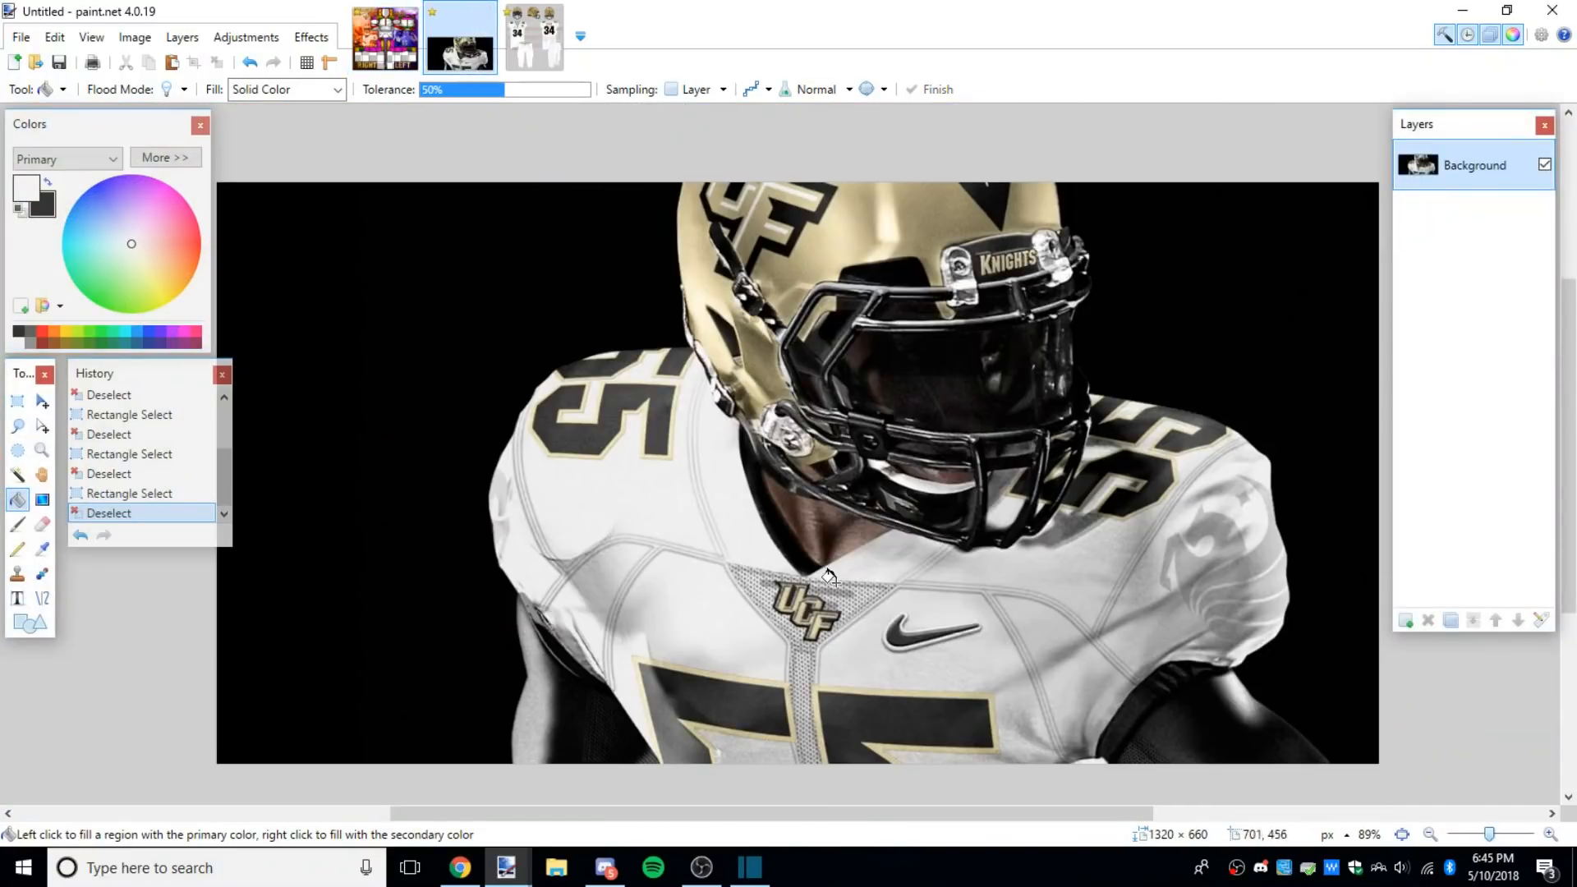
{"action": "left_click", "coordinate": [540, 44]}
{"action": "scroll", "coordinate": [719, 483], "scroll_direction": "up", "scroll_amount": 5}
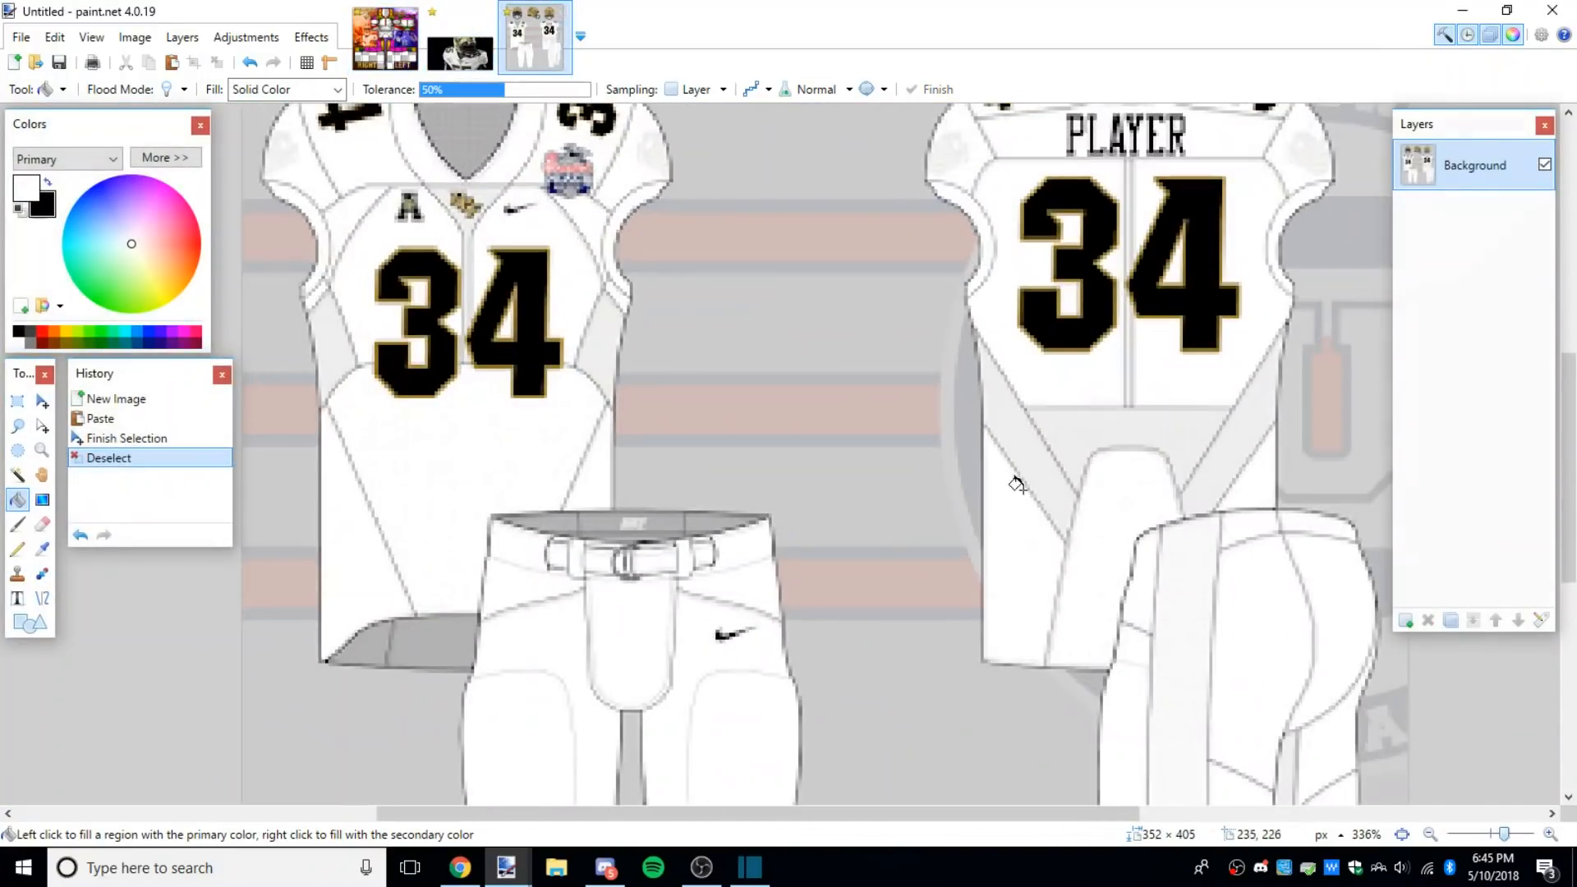
{"action": "scroll", "coordinate": [1199, 413], "scroll_direction": "down", "scroll_amount": 2}
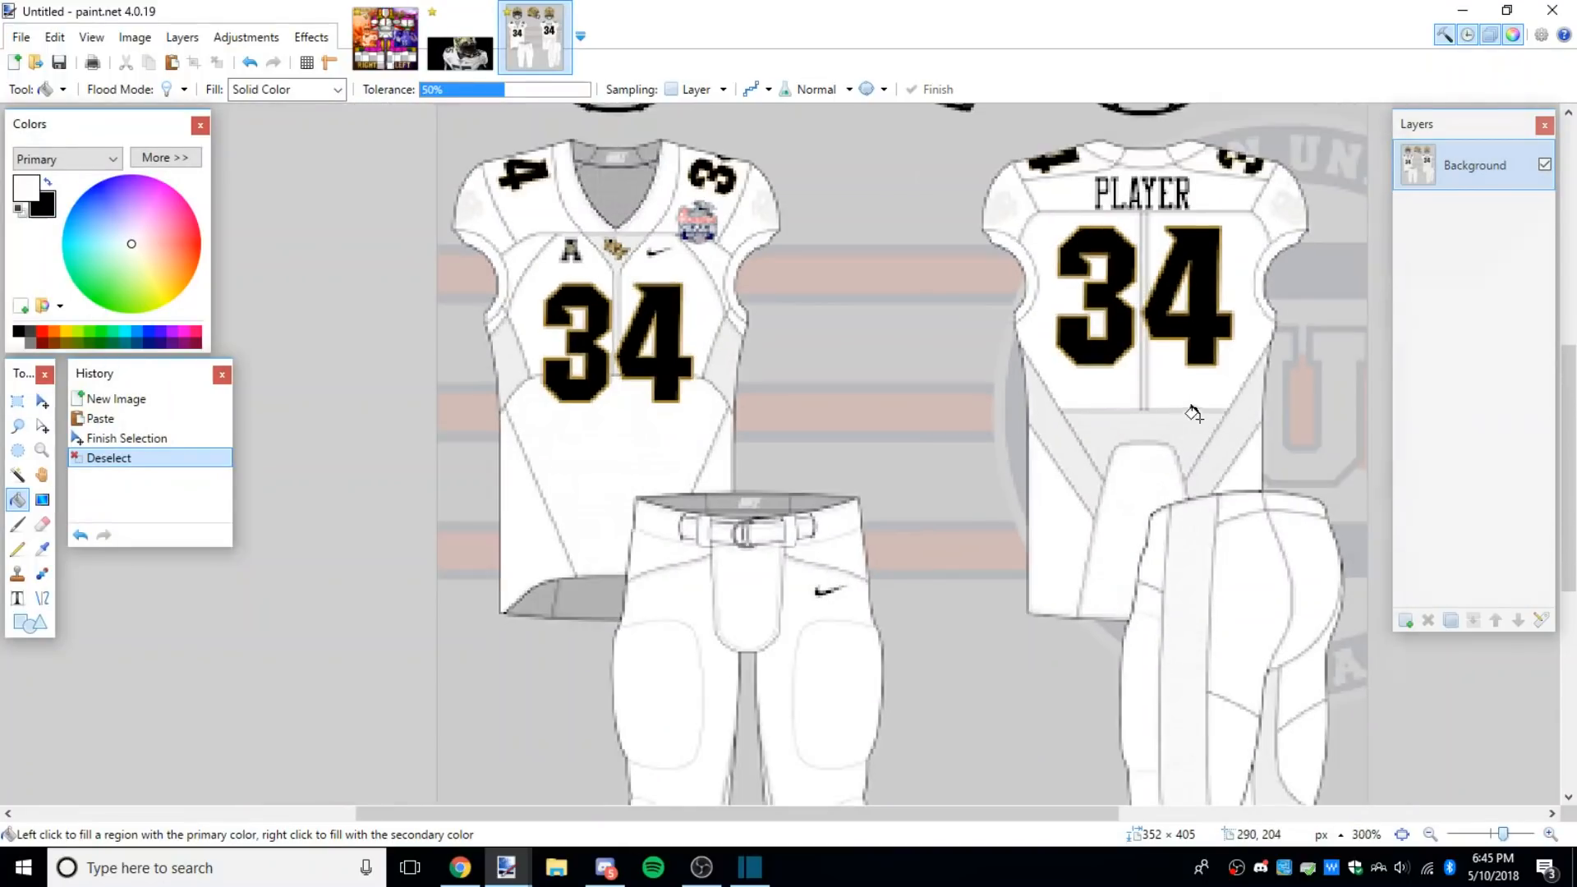
{"action": "left_click", "coordinate": [385, 37]}
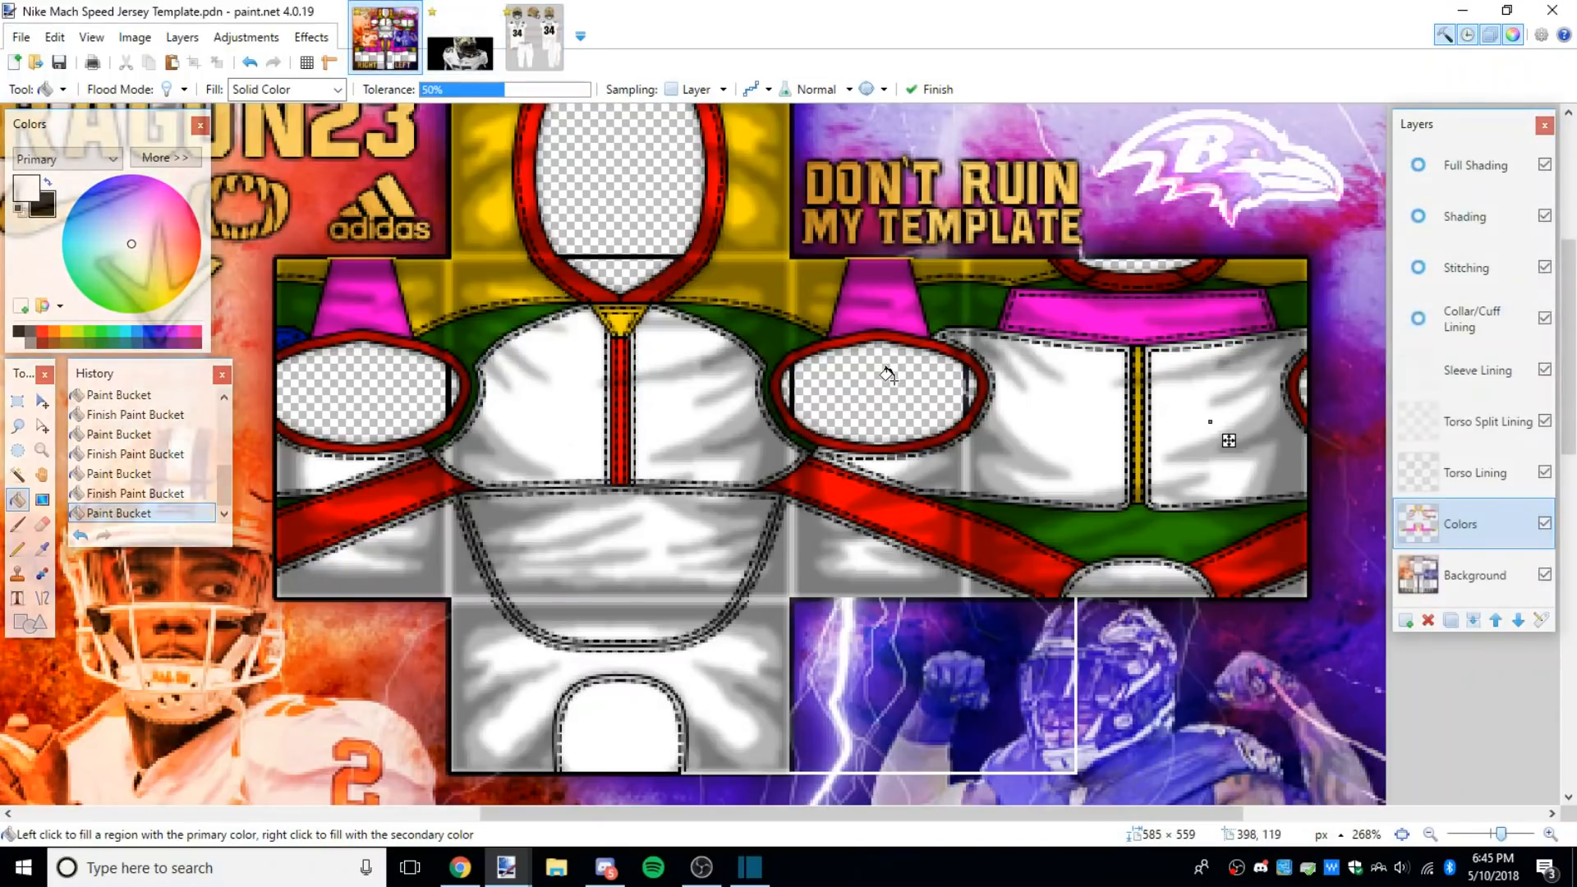
{"action": "left_click", "coordinate": [882, 305]}
{"action": "left_click", "coordinate": [756, 292]}
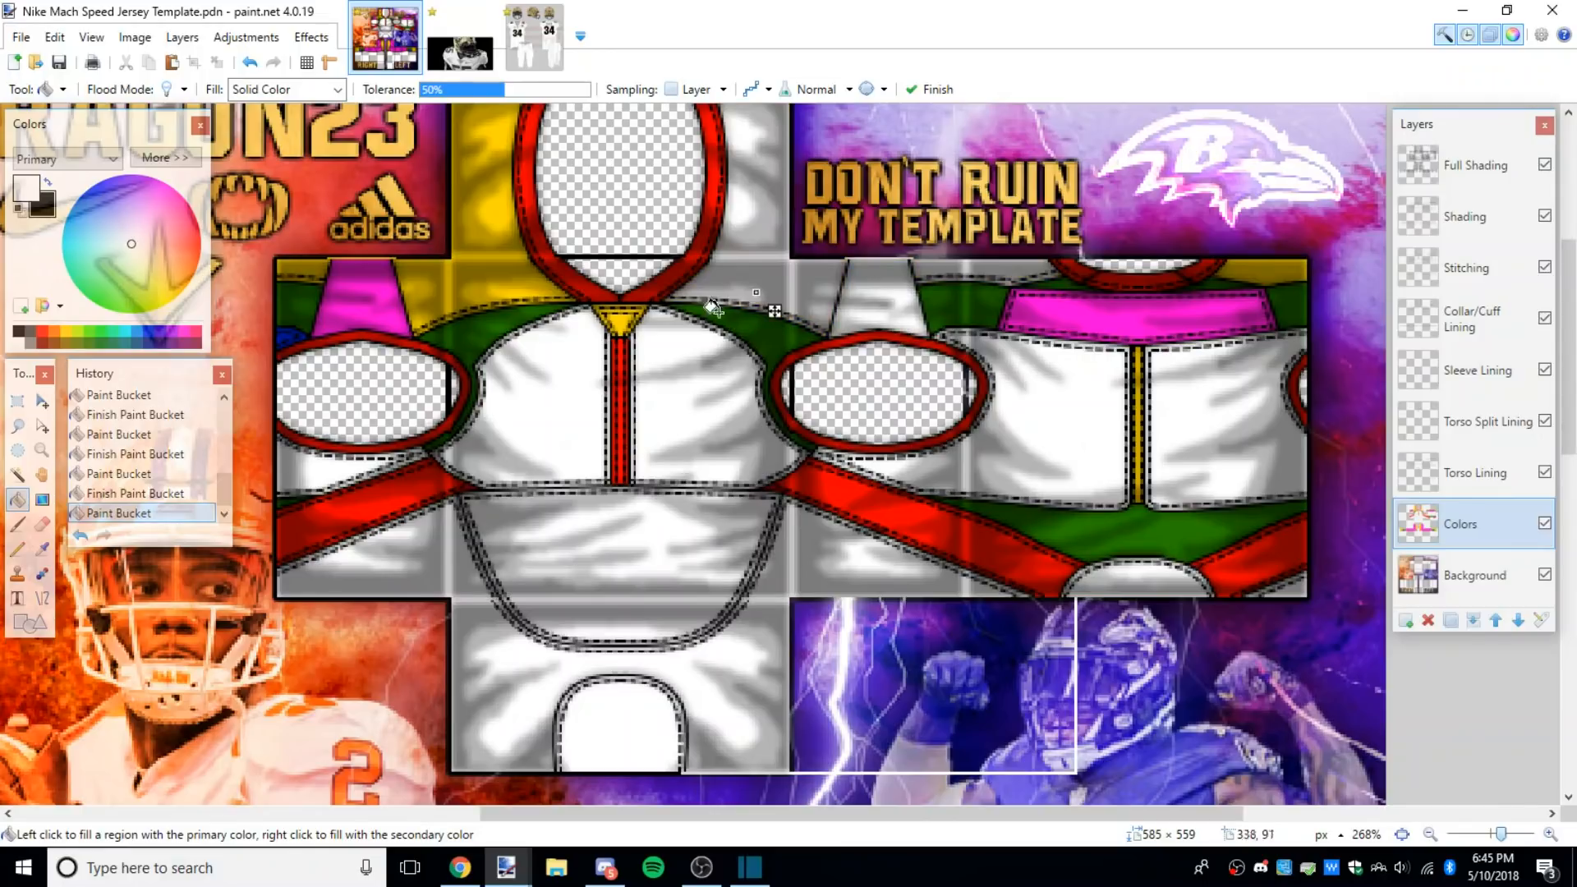
{"action": "left_click", "coordinate": [504, 284]}
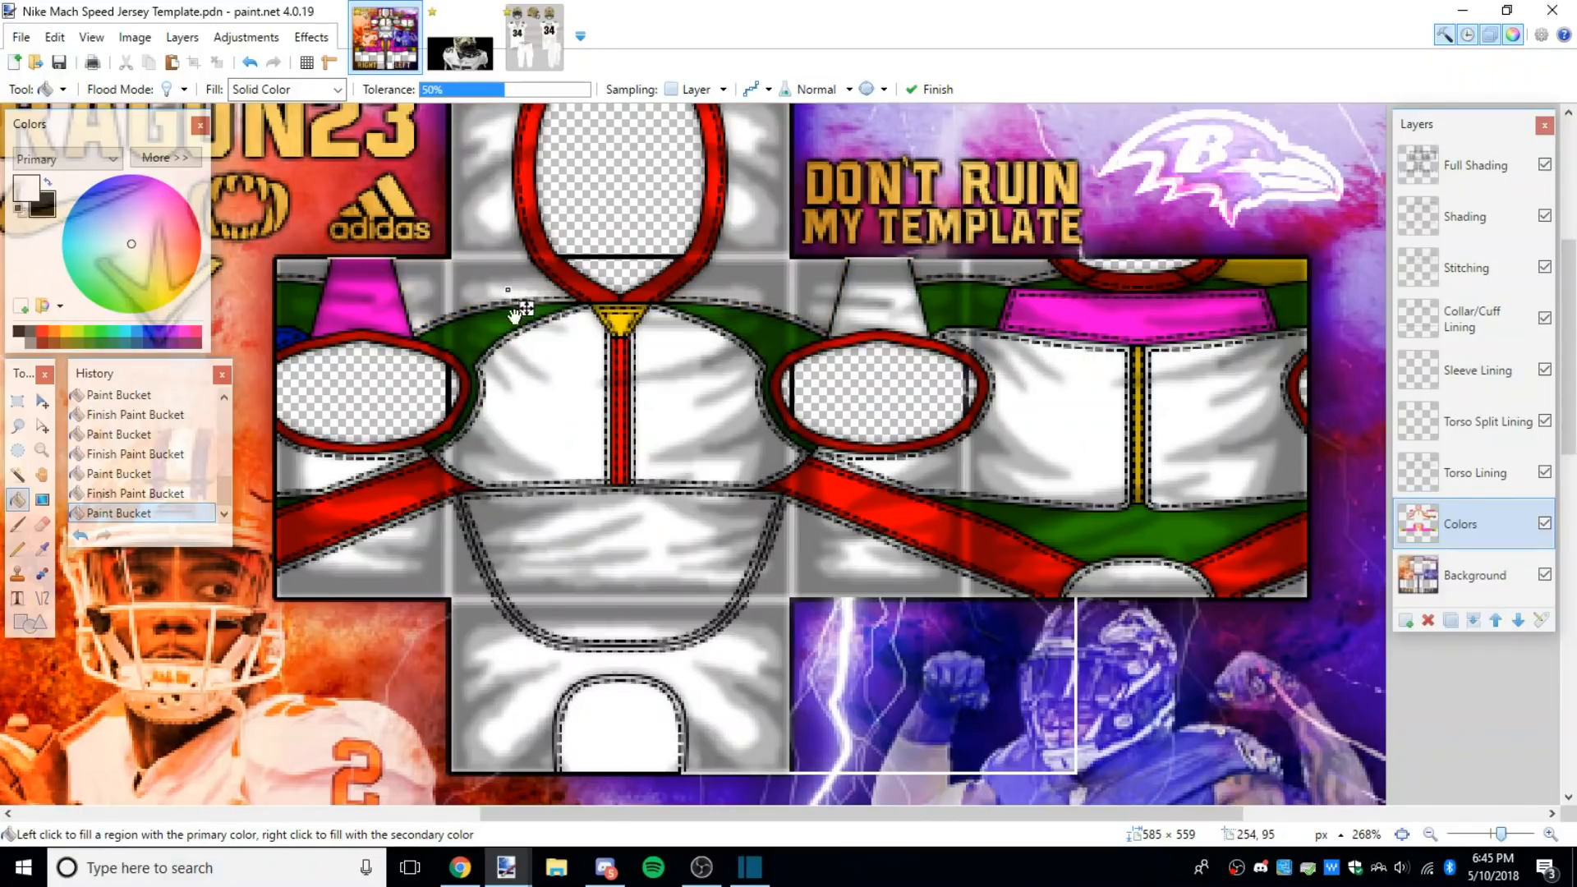
{"action": "left_click", "coordinate": [372, 289]}
{"action": "left_click", "coordinate": [1241, 276]}
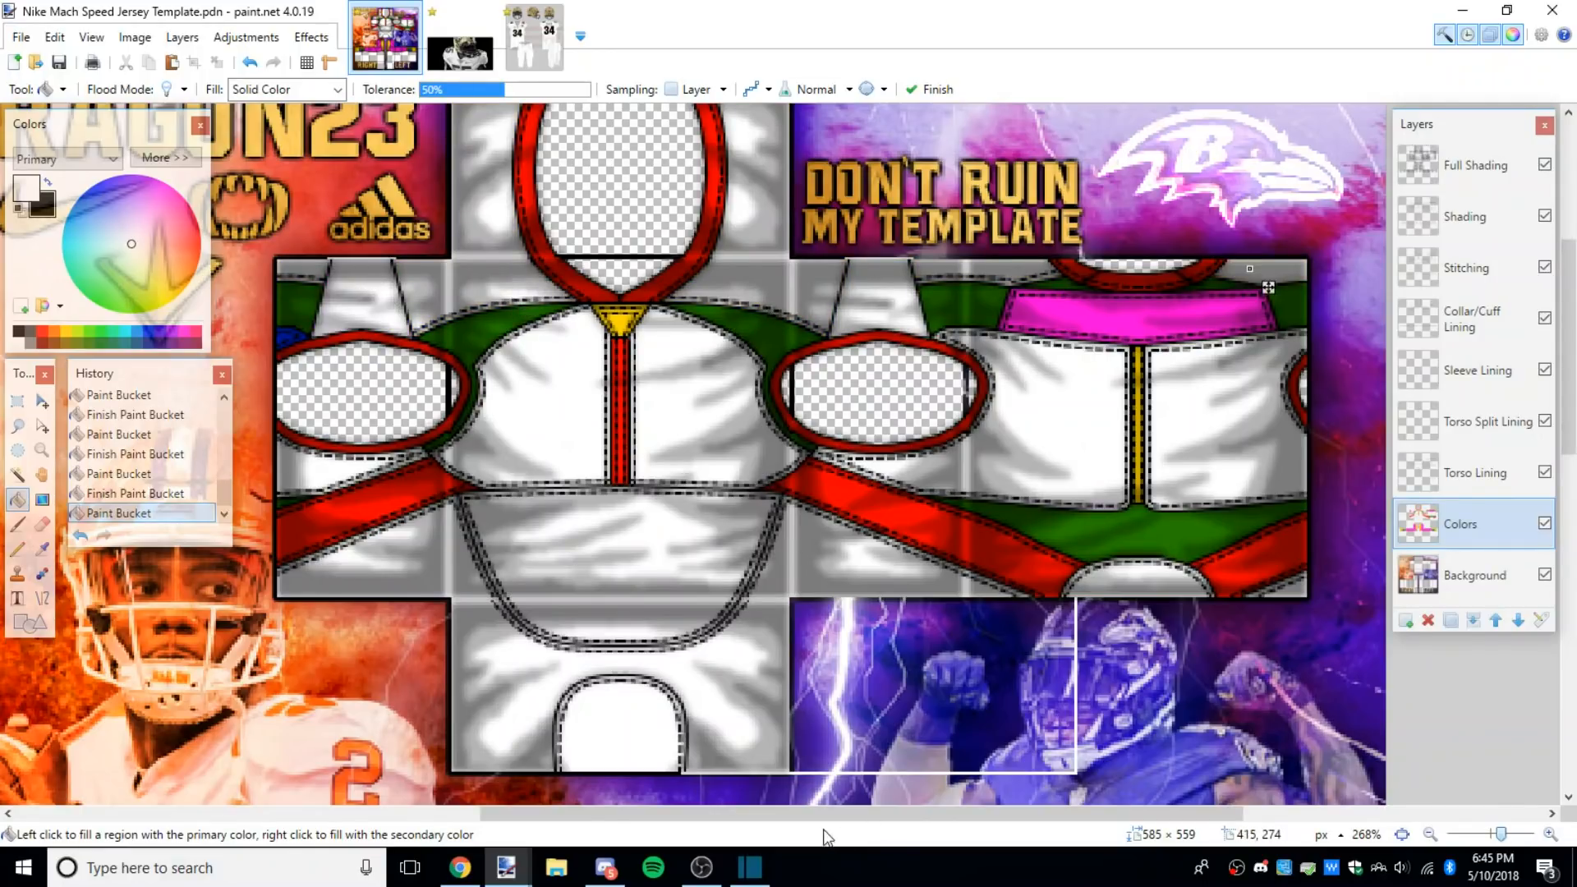
{"action": "left_click_drag", "start_coordinate": [804, 814], "coordinate": [729, 814]}
{"action": "scroll", "coordinate": [755, 664], "scroll_direction": "down", "scroll_amount": 2}
{"action": "scroll", "coordinate": [669, 618], "scroll_direction": "up", "scroll_amount": 2}
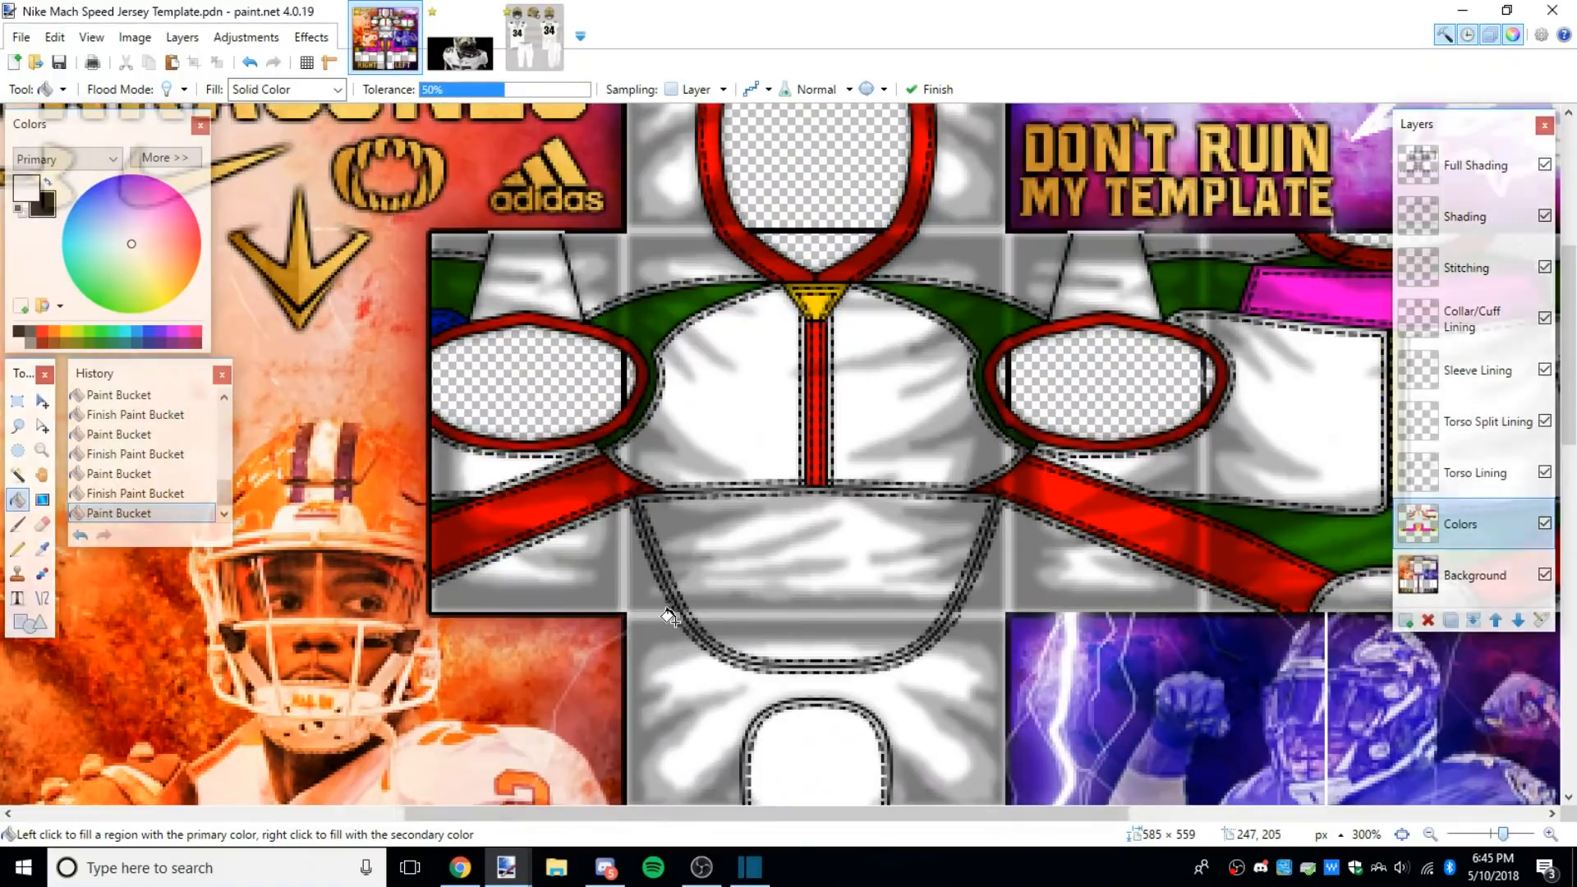
{"action": "scroll", "coordinate": [670, 618], "scroll_direction": "down", "scroll_amount": 10}
{"action": "scroll", "coordinate": [679, 574], "scroll_direction": "down", "scroll_amount": 3}
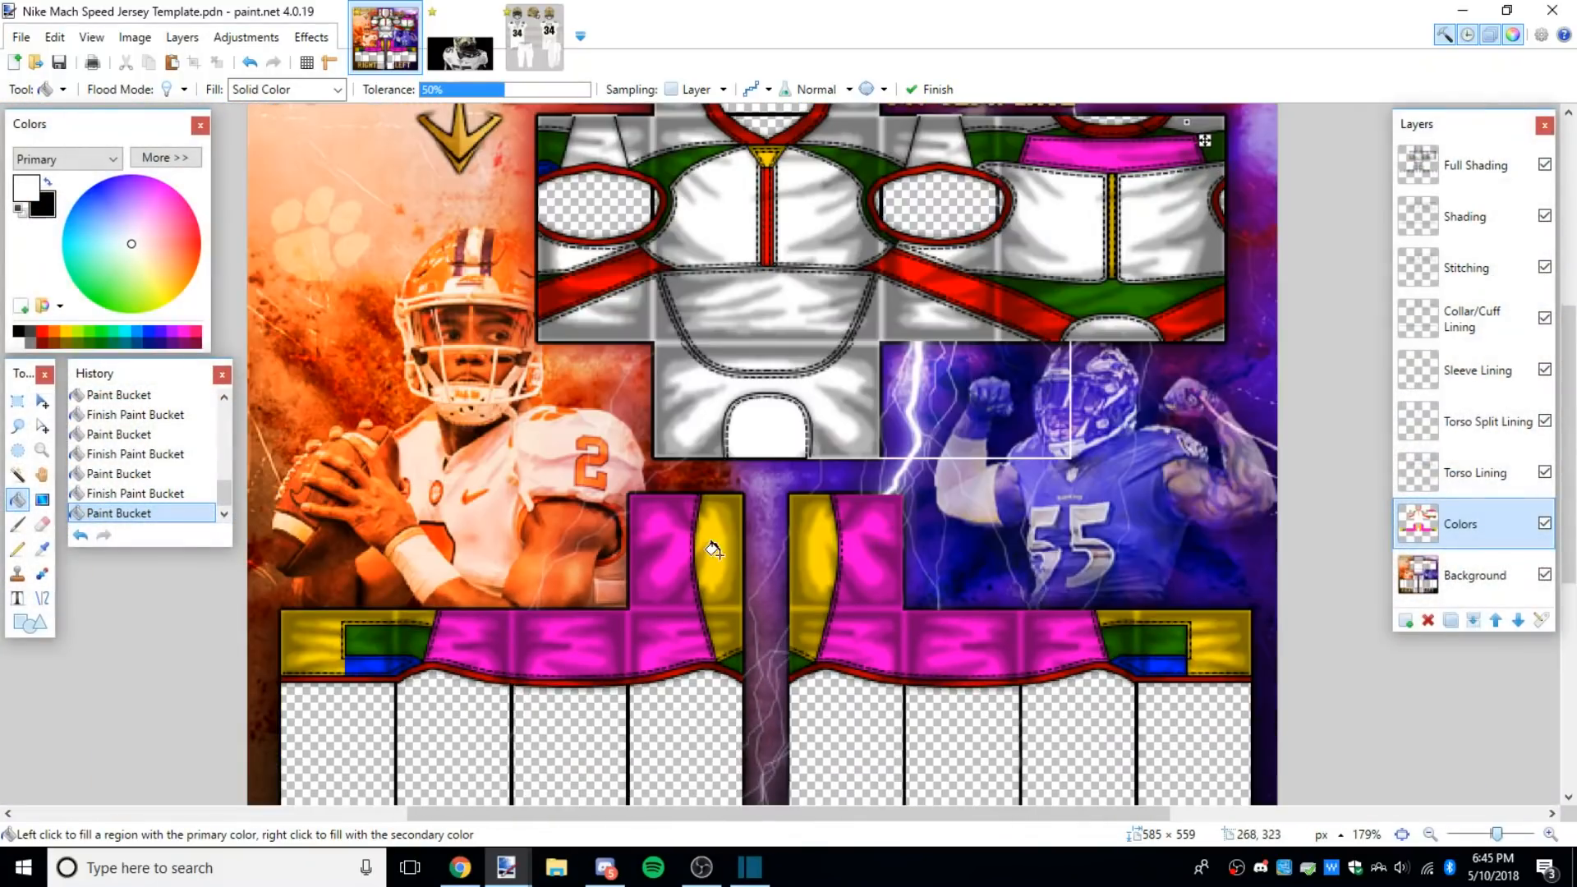
Step: Check the UCF Knights reference photo and fill the green shoulder panels on the front of the jersey template with white
{"action": "left_click", "coordinate": [475, 55]}
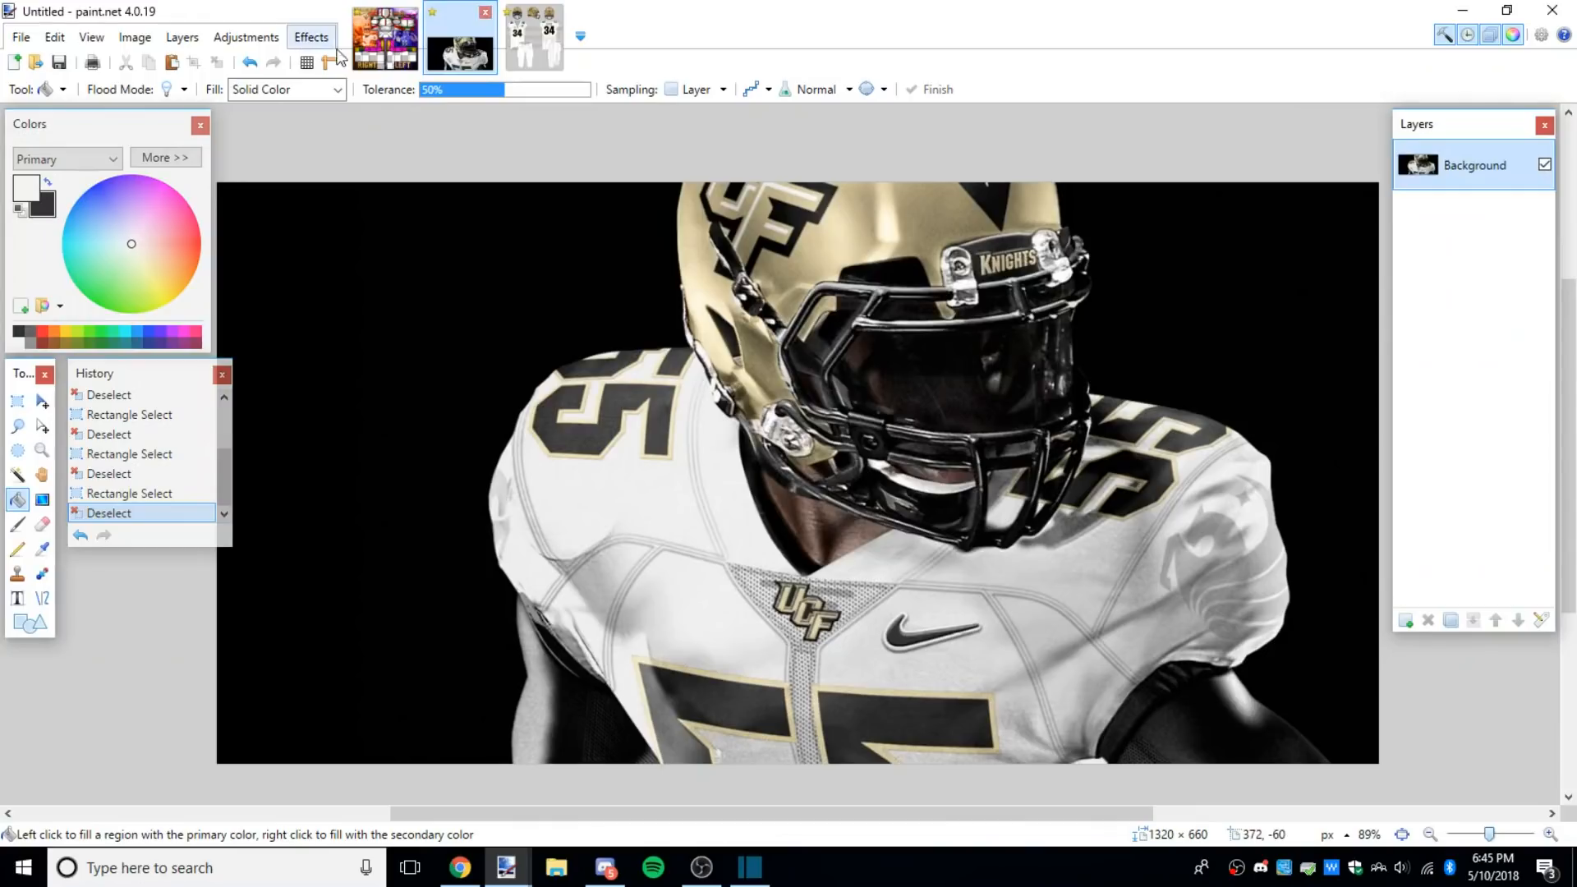
{"action": "left_click", "coordinate": [386, 49]}
{"action": "left_click", "coordinate": [460, 49]}
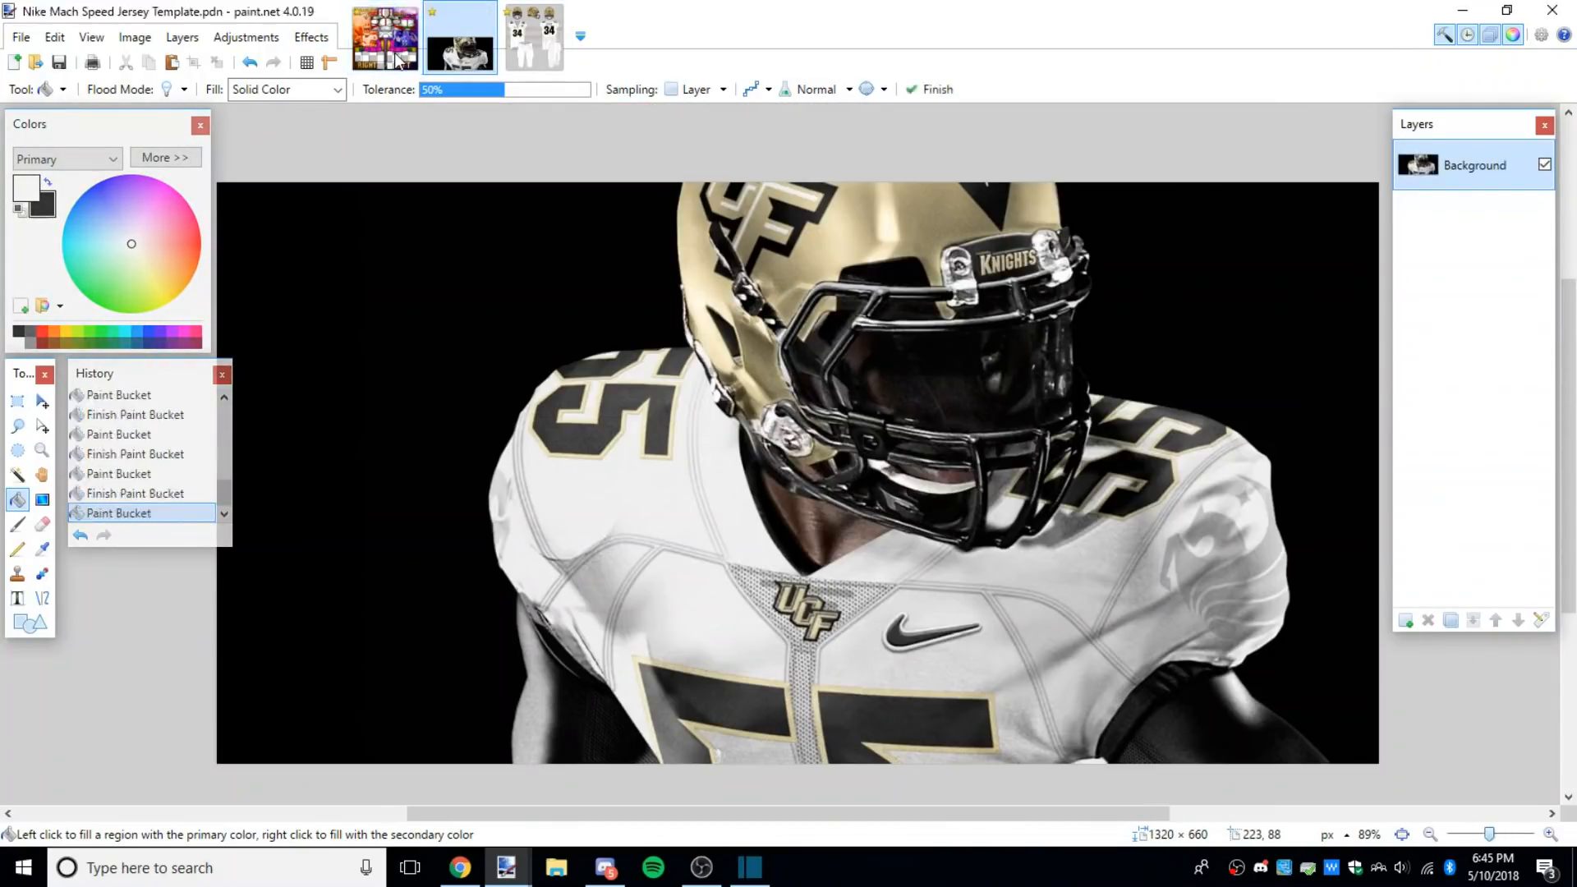
{"action": "left_click", "coordinate": [398, 61]}
{"action": "scroll", "coordinate": [774, 658], "scroll_direction": "up", "scroll_amount": 3}
{"action": "scroll", "coordinate": [772, 651], "scroll_direction": "up", "scroll_amount": 3}
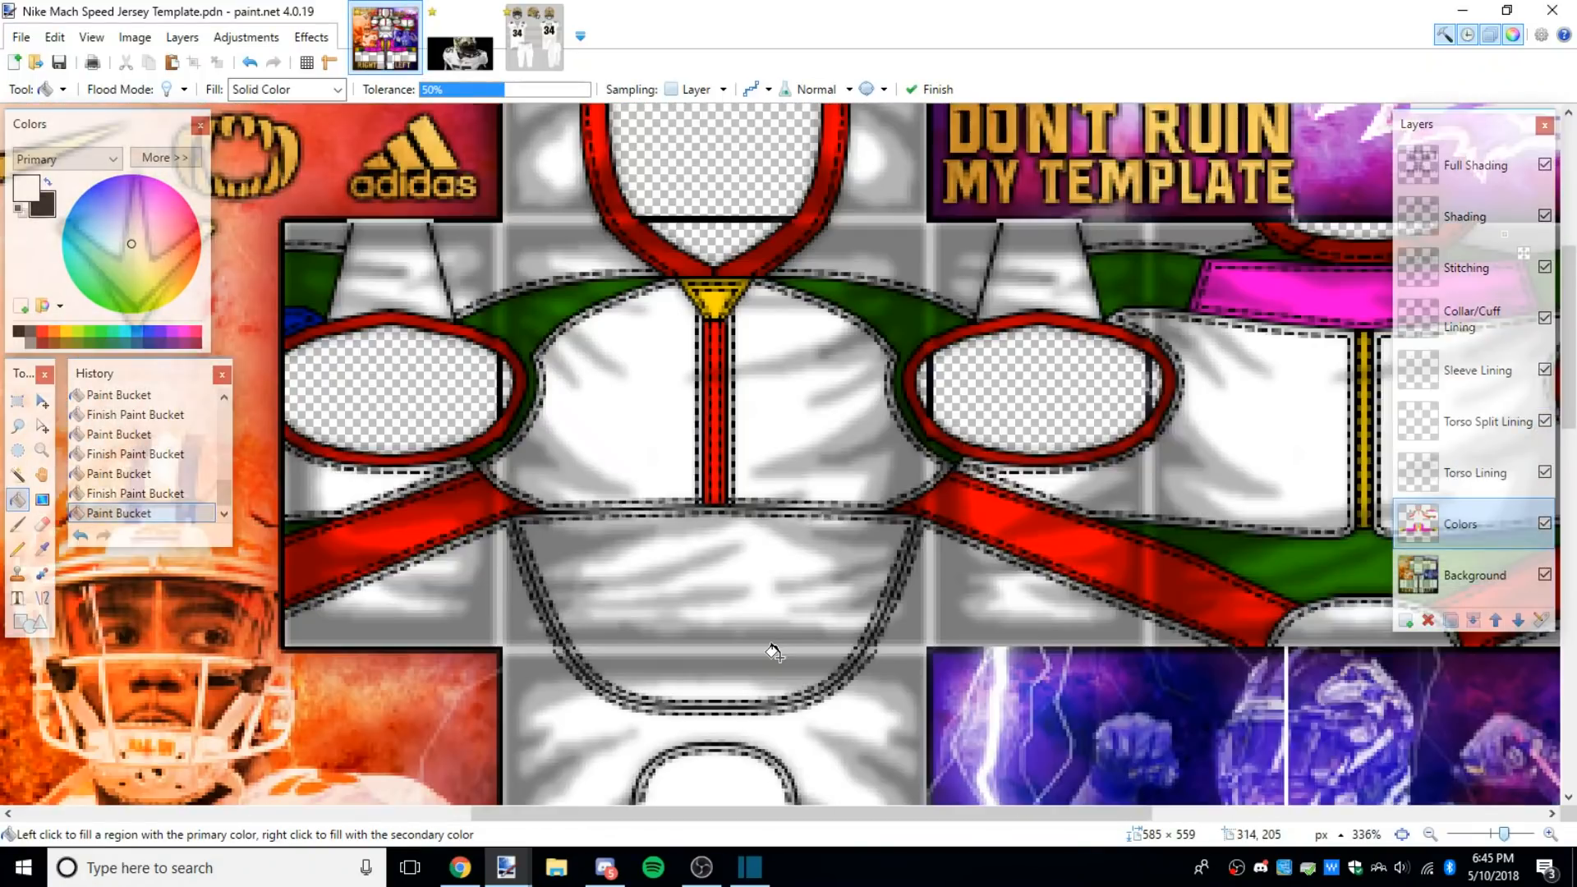
{"action": "scroll", "coordinate": [774, 653], "scroll_direction": "down", "scroll_amount": 3}
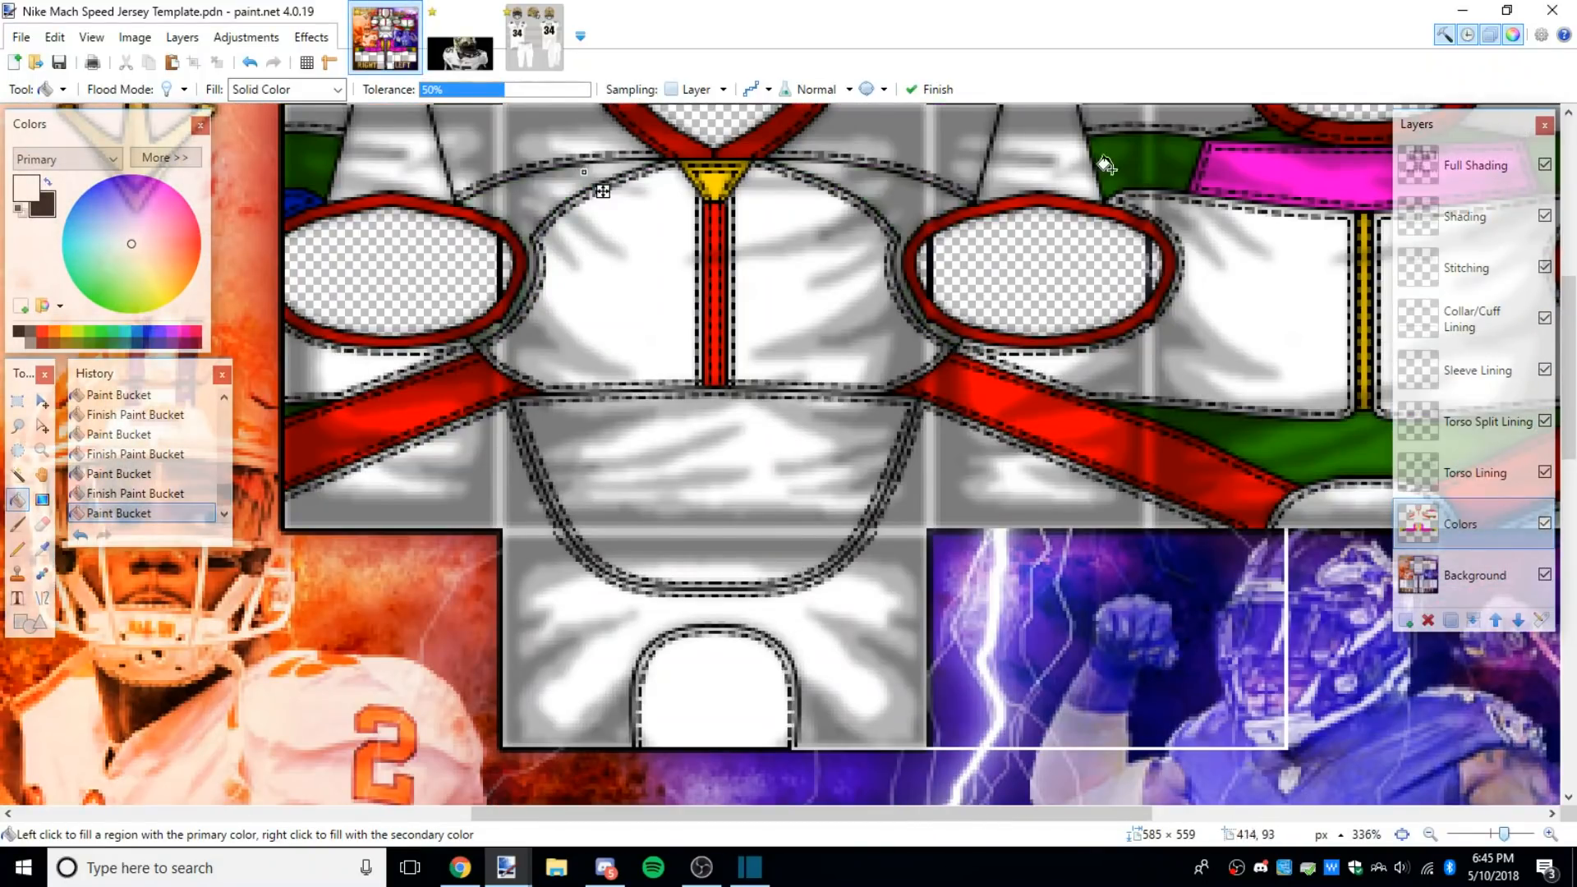
Step: Fill the small inner corner panels of both sleeves and the blue panel of the LEFT sleeve with white
{"action": "scroll", "coordinate": [910, 354], "scroll_direction": "down", "scroll_amount": 3}
{"action": "scroll", "coordinate": [910, 353], "scroll_direction": "down", "scroll_amount": 2}
{"action": "scroll", "coordinate": [891, 411], "scroll_direction": "down", "scroll_amount": 2}
{"action": "scroll", "coordinate": [822, 476], "scroll_direction": "up", "scroll_amount": 3}
{"action": "scroll", "coordinate": [816, 497], "scroll_direction": "down", "scroll_amount": 2}
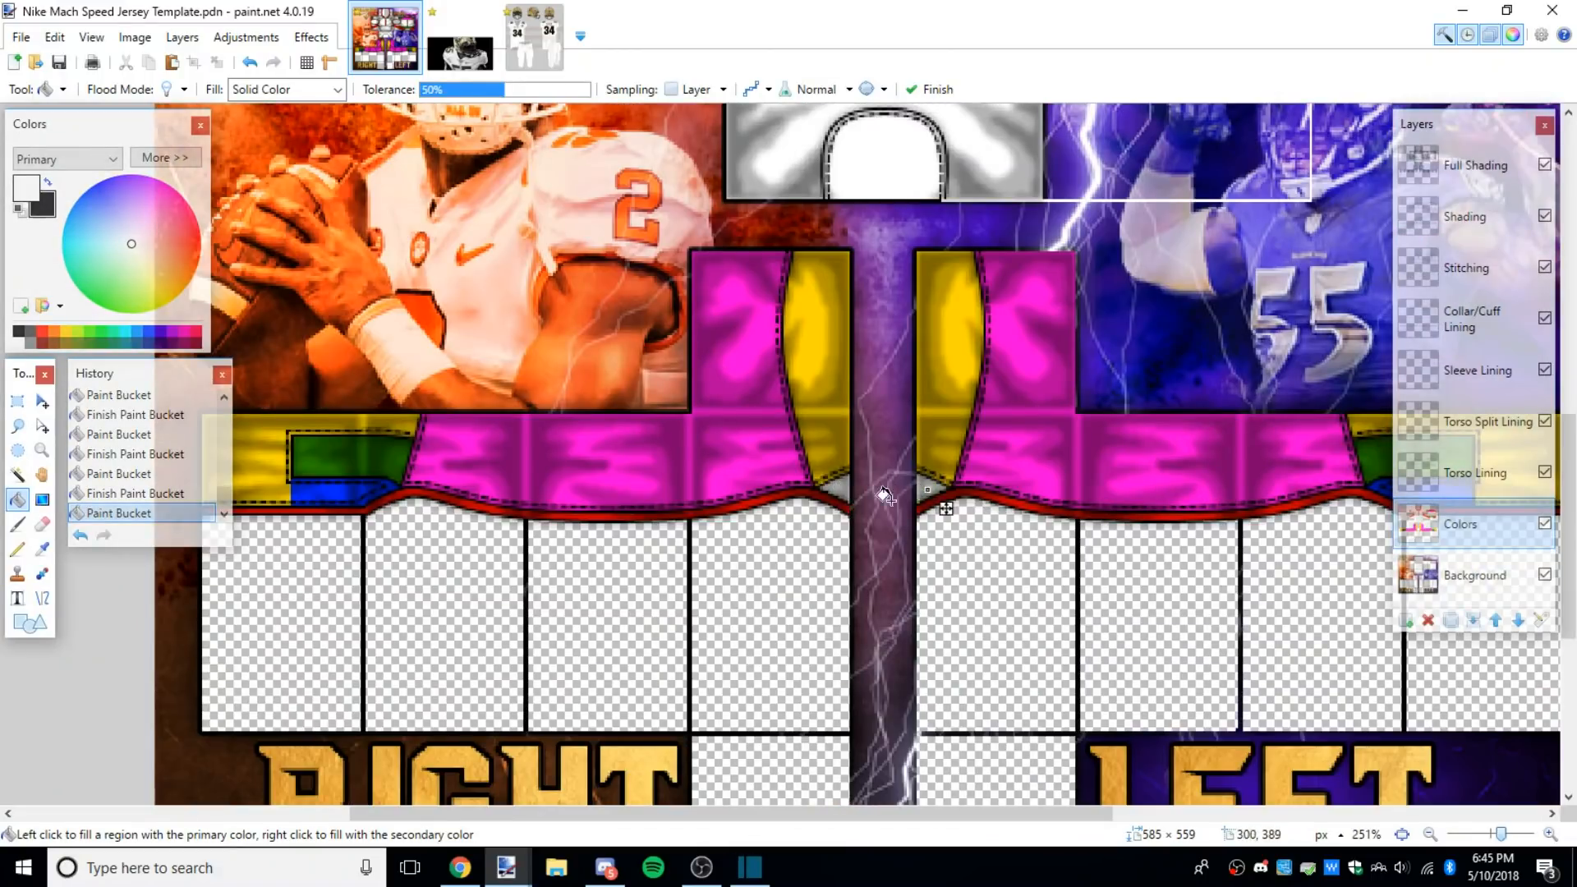
{"action": "scroll", "coordinate": [923, 485], "scroll_direction": "down", "scroll_amount": 2}
{"action": "scroll", "coordinate": [928, 506], "scroll_direction": "up", "scroll_amount": 1}
{"action": "left_click", "coordinate": [1281, 487]}
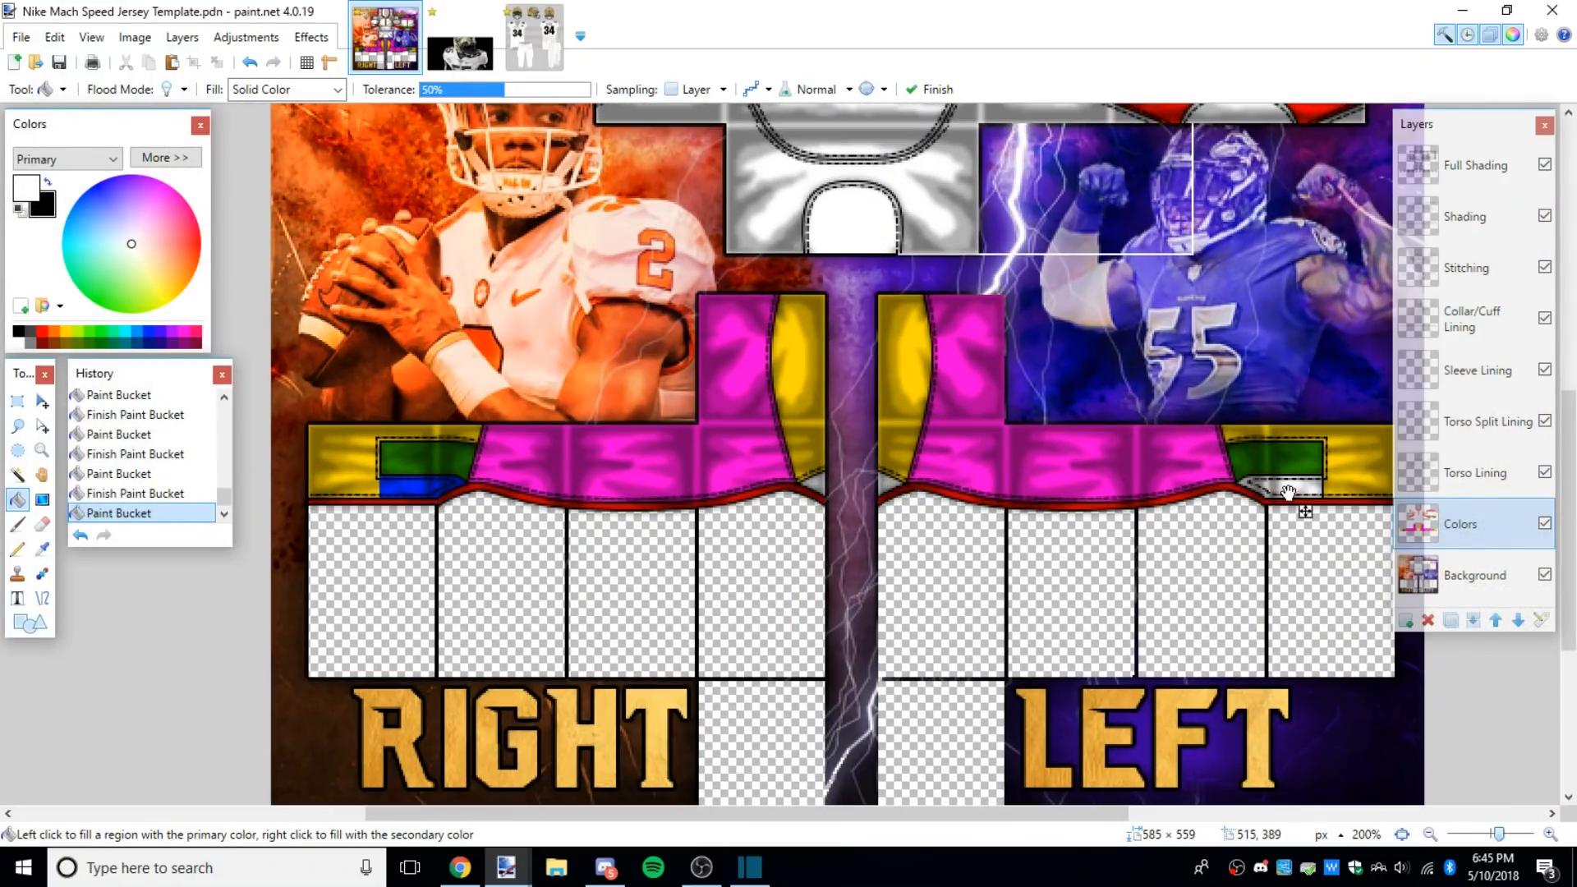
Step: Fill the magenta panel and the inner and outer yellow panels of the LEFT sleeve with white
{"action": "scroll", "coordinate": [1294, 460], "scroll_direction": "up", "scroll_amount": 5}
{"action": "scroll", "coordinate": [1286, 462], "scroll_direction": "down", "scroll_amount": 4}
{"action": "scroll", "coordinate": [1322, 560], "scroll_direction": "up", "scroll_amount": 3}
{"action": "scroll", "coordinate": [1314, 563], "scroll_direction": "down", "scroll_amount": 3}
{"action": "left_click", "coordinate": [900, 490]}
{"action": "left_click", "coordinate": [961, 573]}
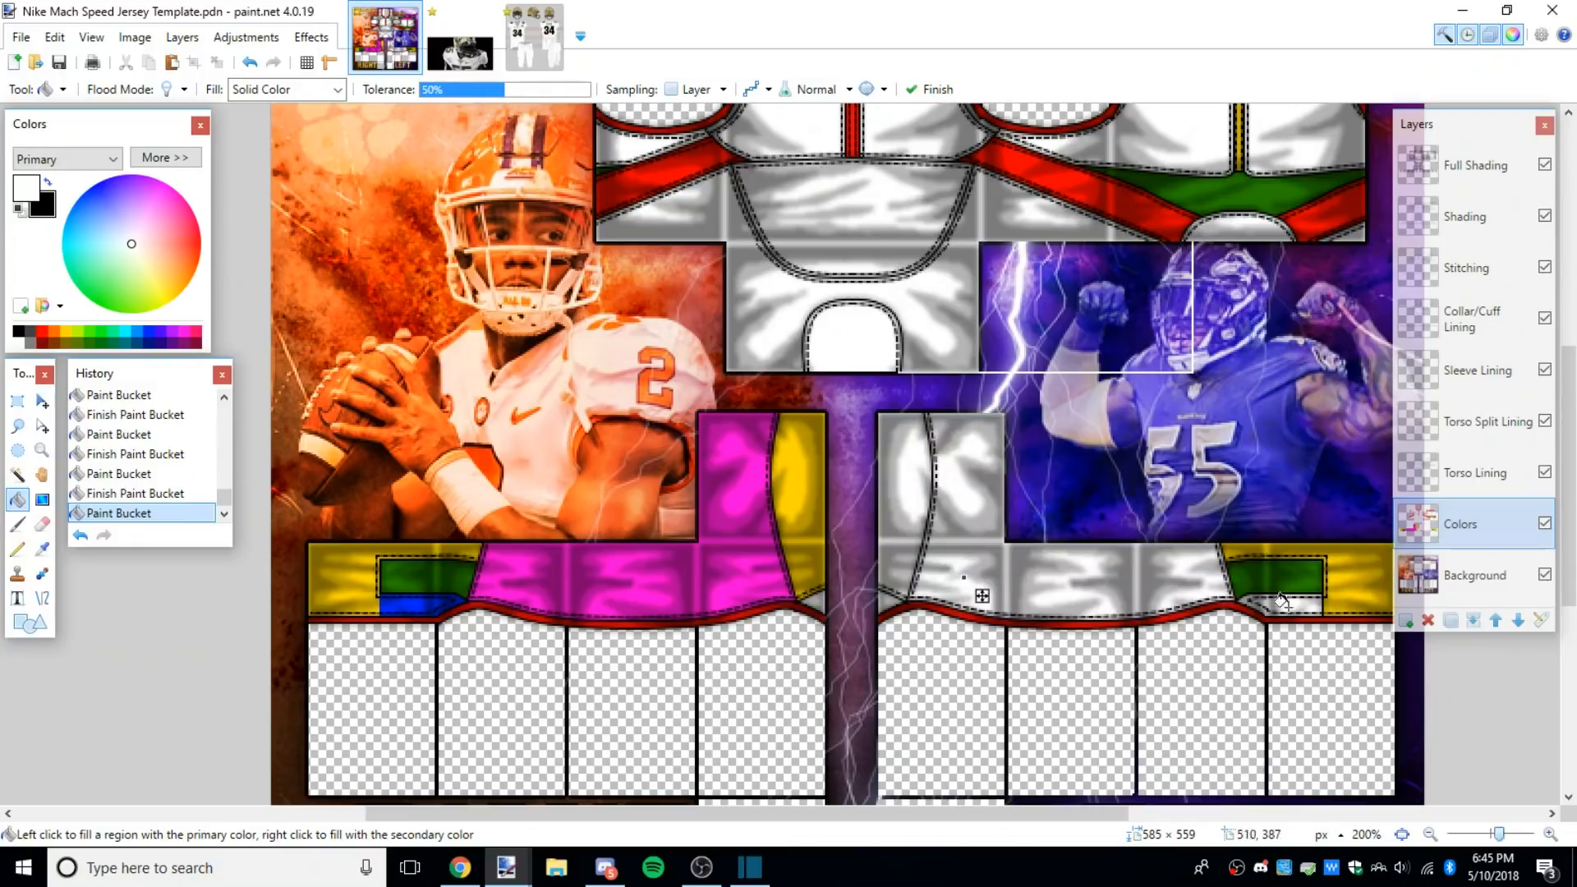
{"action": "left_click", "coordinate": [1352, 569]}
Step: Fill the magenta, blue and yellow panels of the RIGHT sleeve with white
{"action": "left_click", "coordinate": [649, 589]}
{"action": "left_click", "coordinate": [409, 609]}
{"action": "left_click", "coordinate": [356, 586]}
{"action": "left_click", "coordinate": [809, 563]}
Step: Fill the red collar, the magenta upper-back panel and the yellow center-back stripe with white
{"action": "scroll", "coordinate": [814, 597], "scroll_direction": "up", "scroll_amount": 1}
{"action": "scroll", "coordinate": [845, 394], "scroll_direction": "up", "scroll_amount": 1}
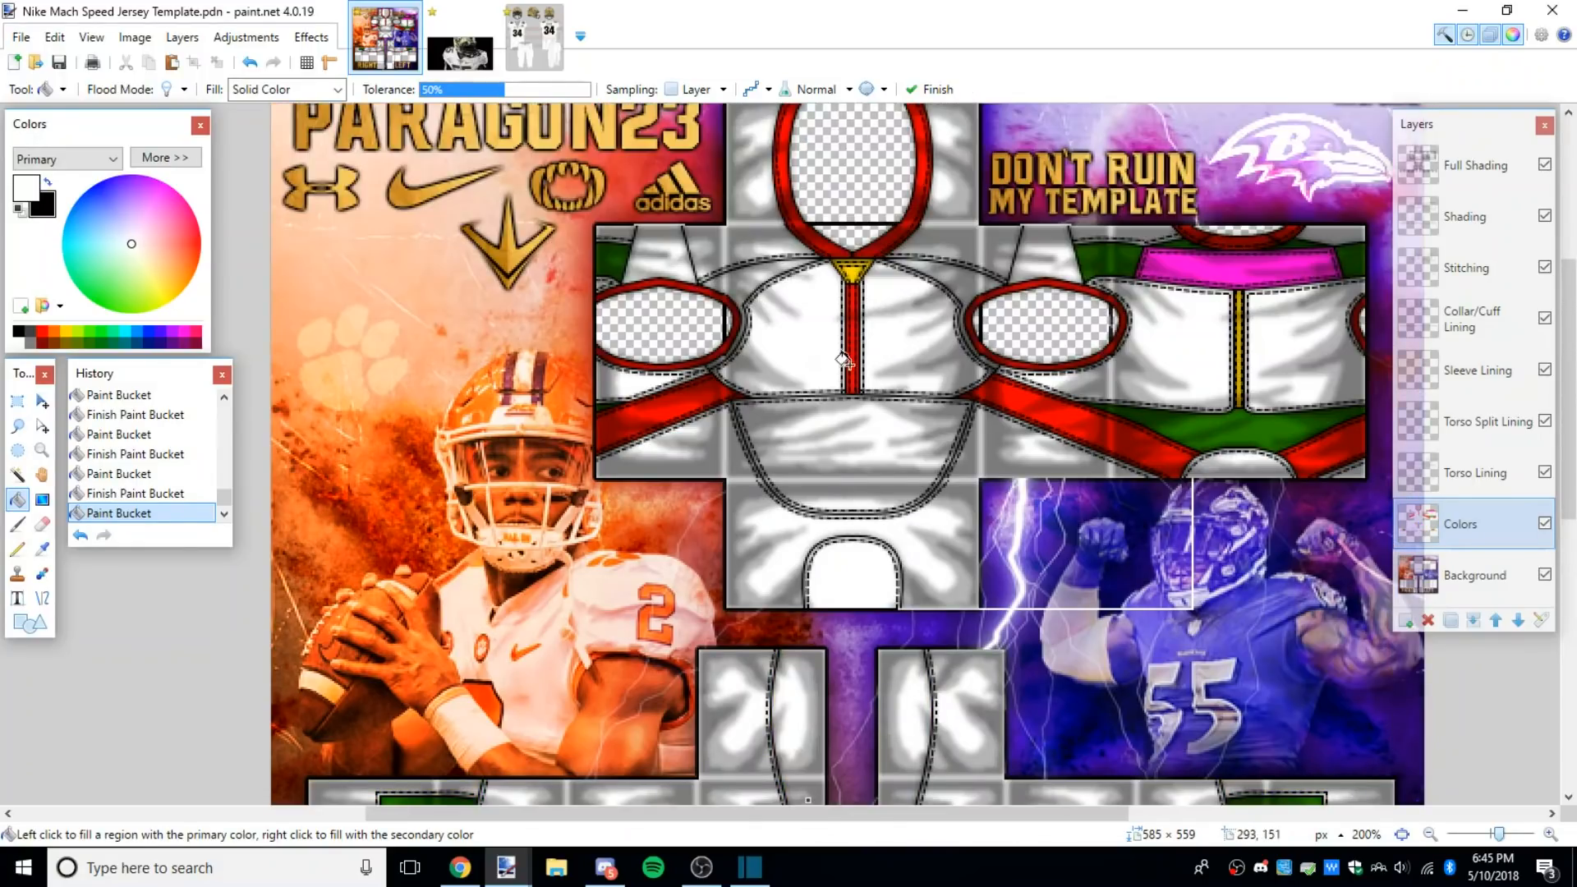
{"action": "left_click", "coordinate": [899, 234]}
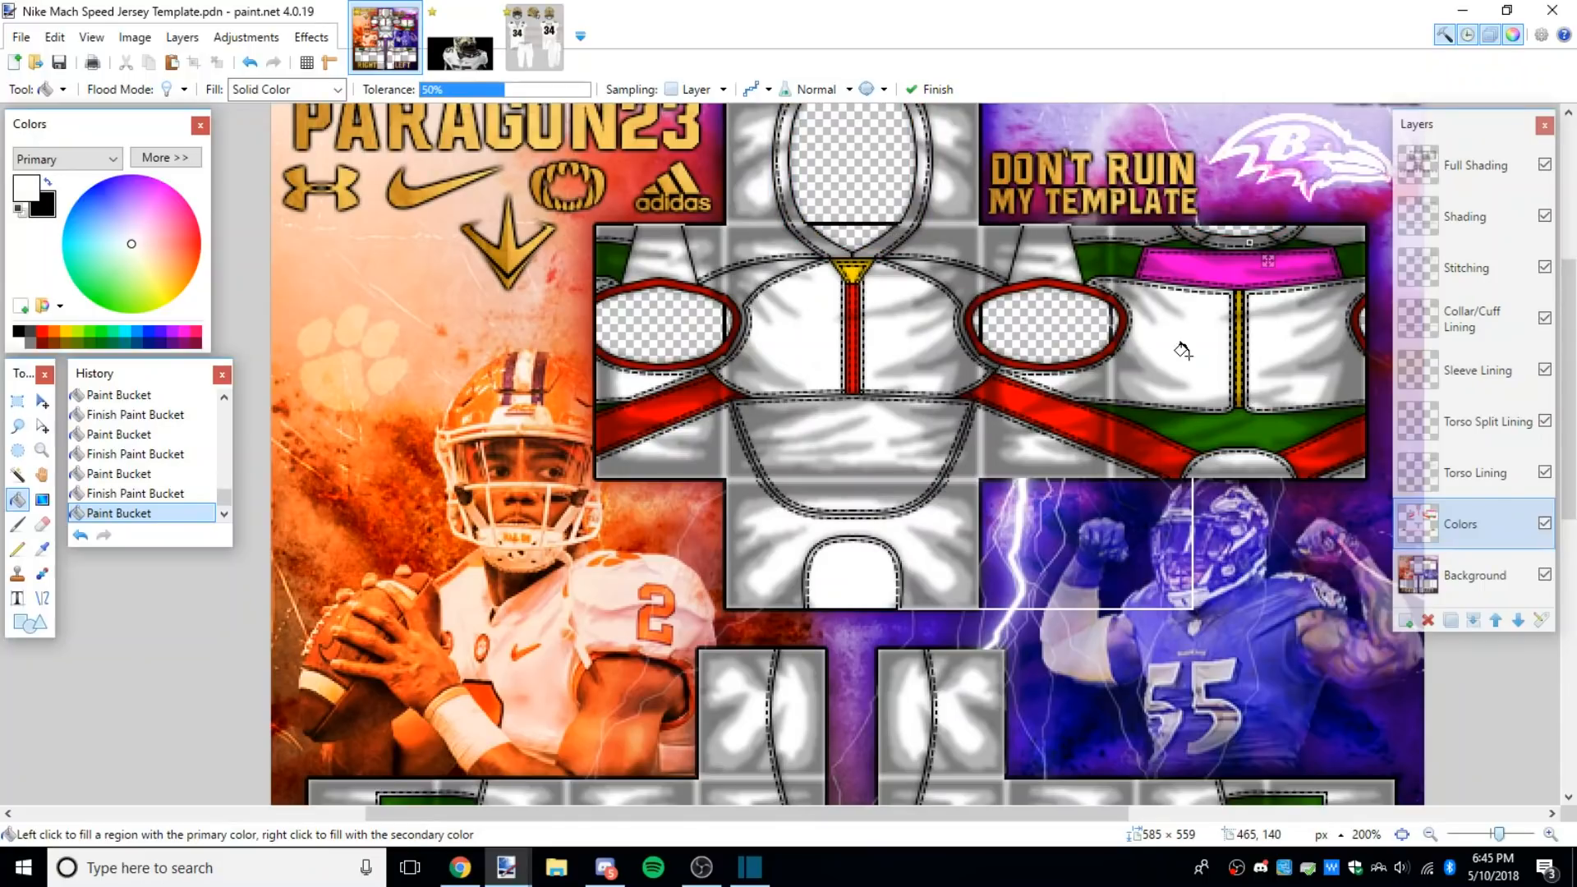
{"action": "left_click", "coordinate": [1212, 270]}
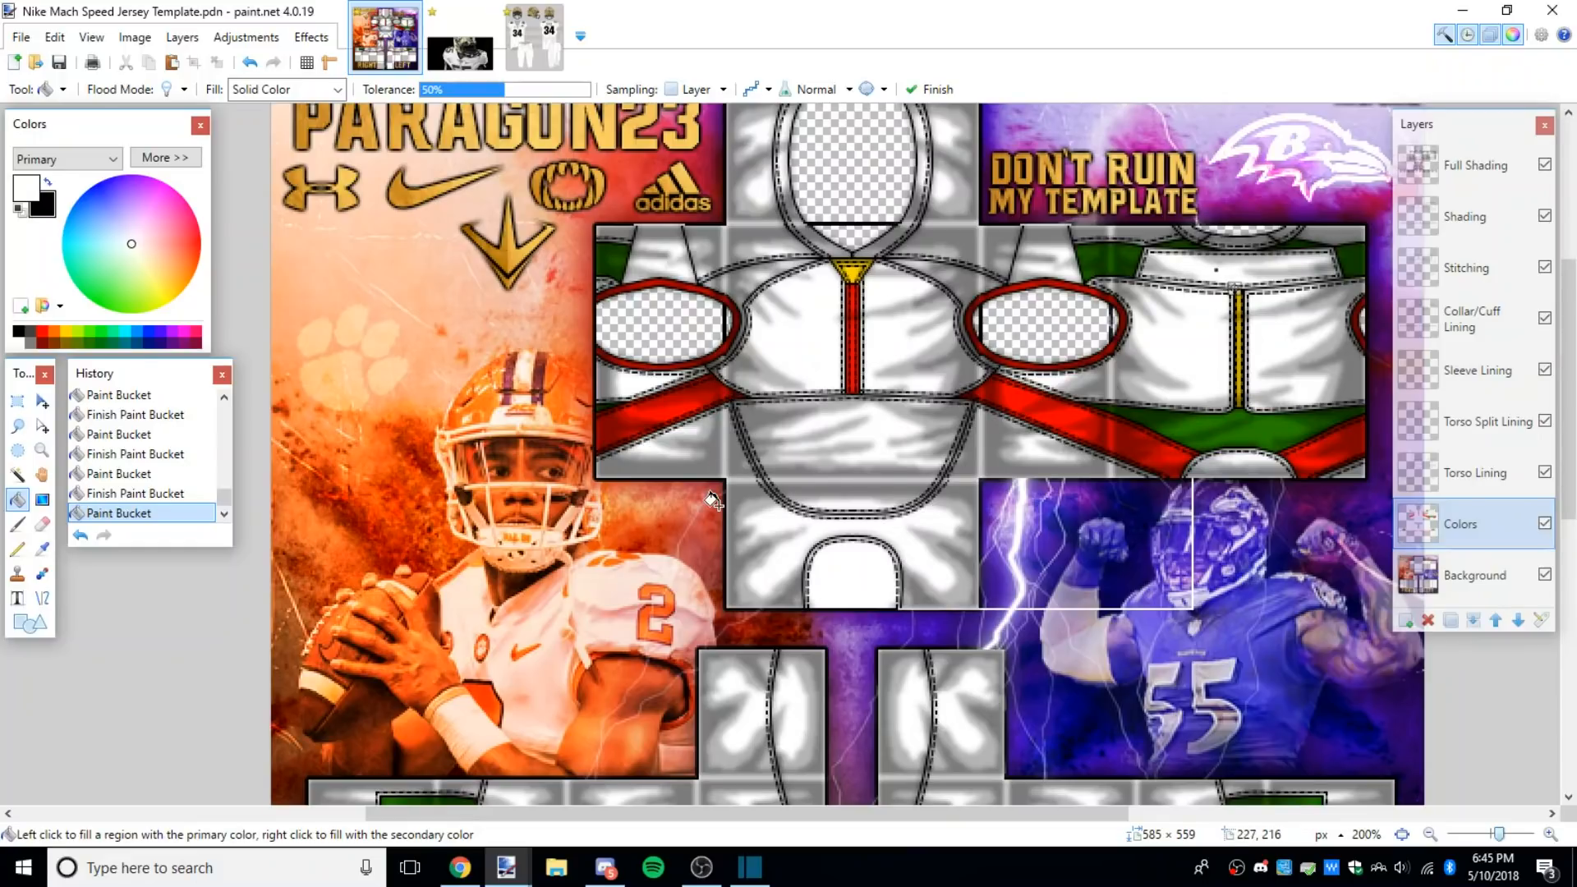
{"action": "left_click", "coordinate": [1232, 353]}
Step: Examine the seam and side areas of the jersey in the UCF Knights reference photo, outlining them with temporary rectangular selections
{"action": "left_click", "coordinate": [17, 401]}
{"action": "scroll", "coordinate": [764, 518], "scroll_direction": "down", "scroll_amount": 1}
{"action": "scroll", "coordinate": [764, 517], "scroll_direction": "down", "scroll_amount": 1}
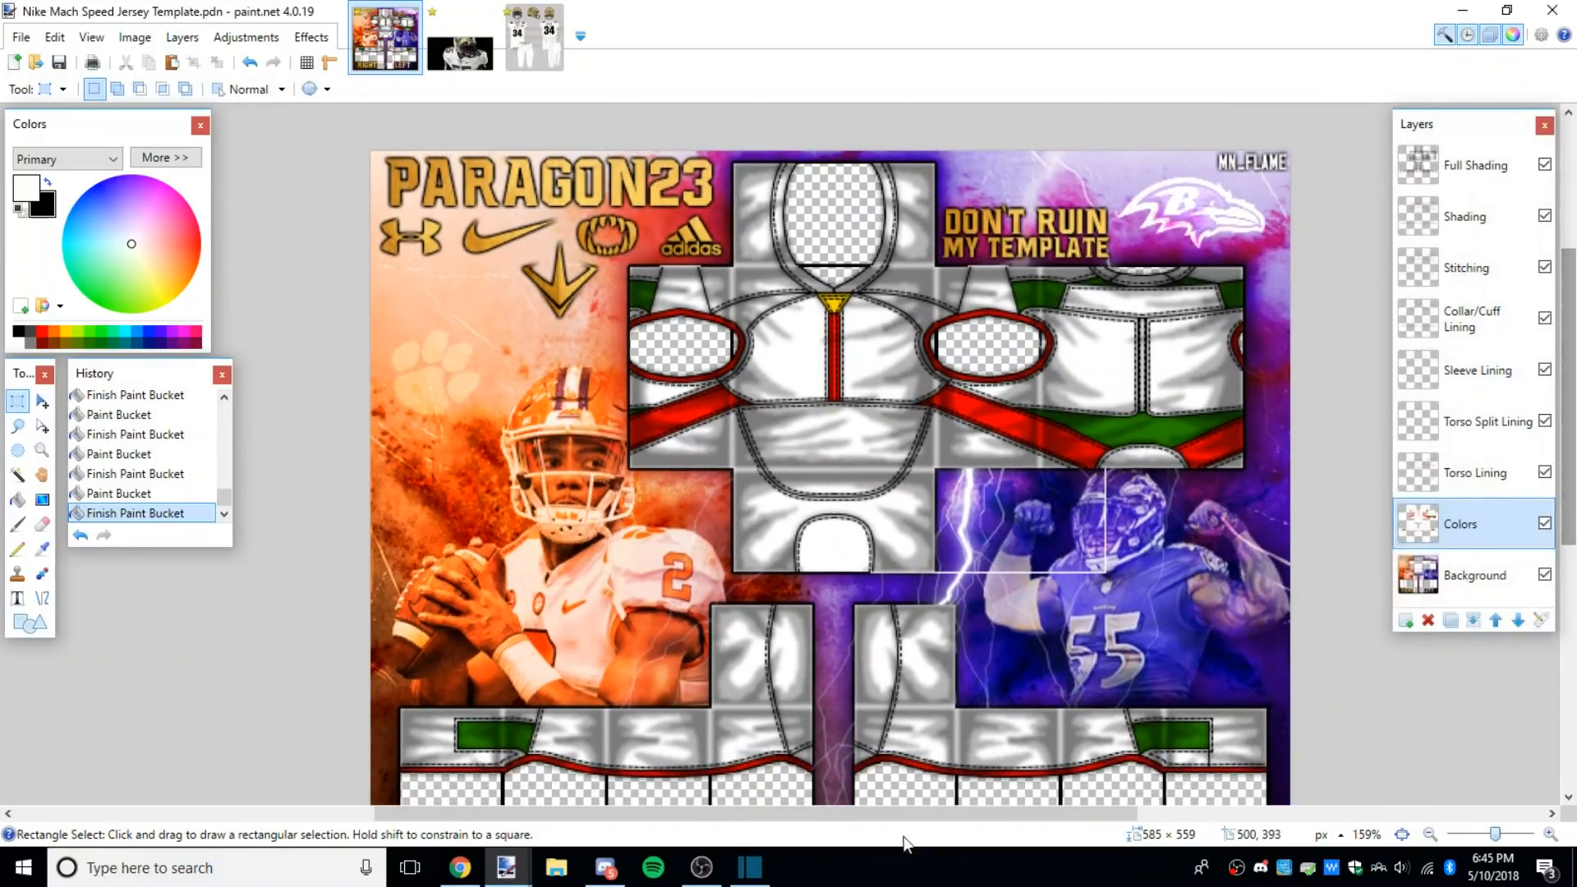
{"action": "left_click", "coordinate": [461, 37]}
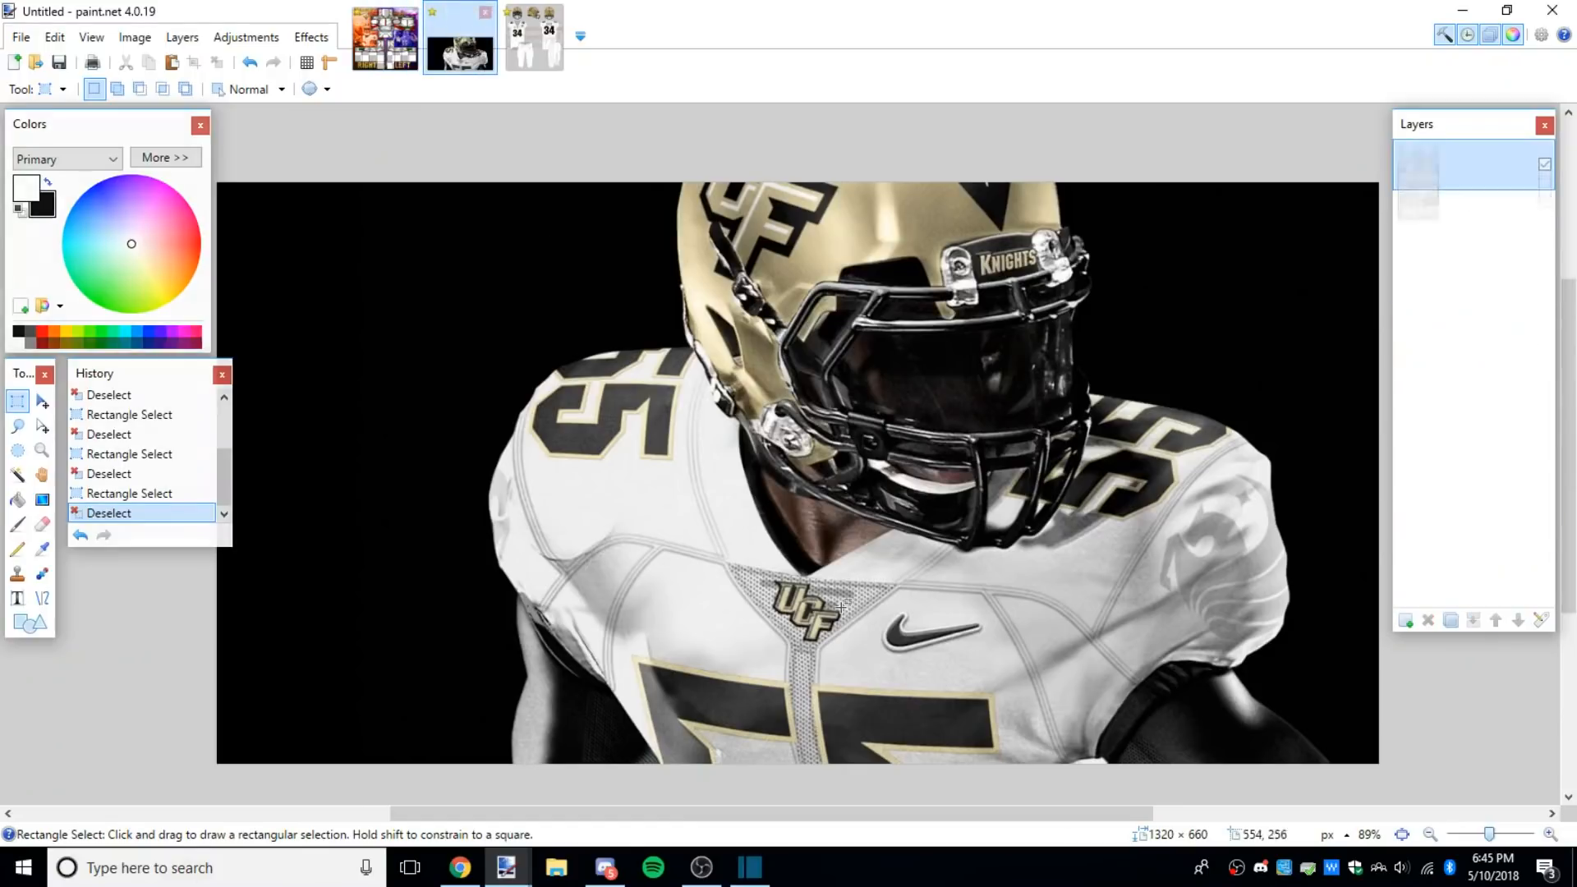
{"action": "left_click_drag", "start_coordinate": [569, 474], "coordinate": [635, 517]}
{"action": "left_click", "coordinate": [631, 517]}
{"action": "mouse_move", "coordinate": [512, 540]}
{"action": "left_mouse_down"}
{"action": "mouse_move", "coordinate": [539, 585]}
{"action": "mouse_move", "coordinate": [524, 557]}
{"action": "mouse_move", "coordinate": [540, 569]}
{"action": "left_mouse_up"}
{"action": "left_click", "coordinate": [539, 585]}
{"action": "left_click", "coordinate": [541, 570]}
{"action": "left_click_drag", "start_coordinate": [676, 584], "coordinate": [738, 635]}
{"action": "left_click", "coordinate": [737, 633]}
Step: Circle the front side panel and the lower-back panels on the uniform reference drawing with a red paintbrush of width 7
{"action": "left_click", "coordinate": [534, 37]}
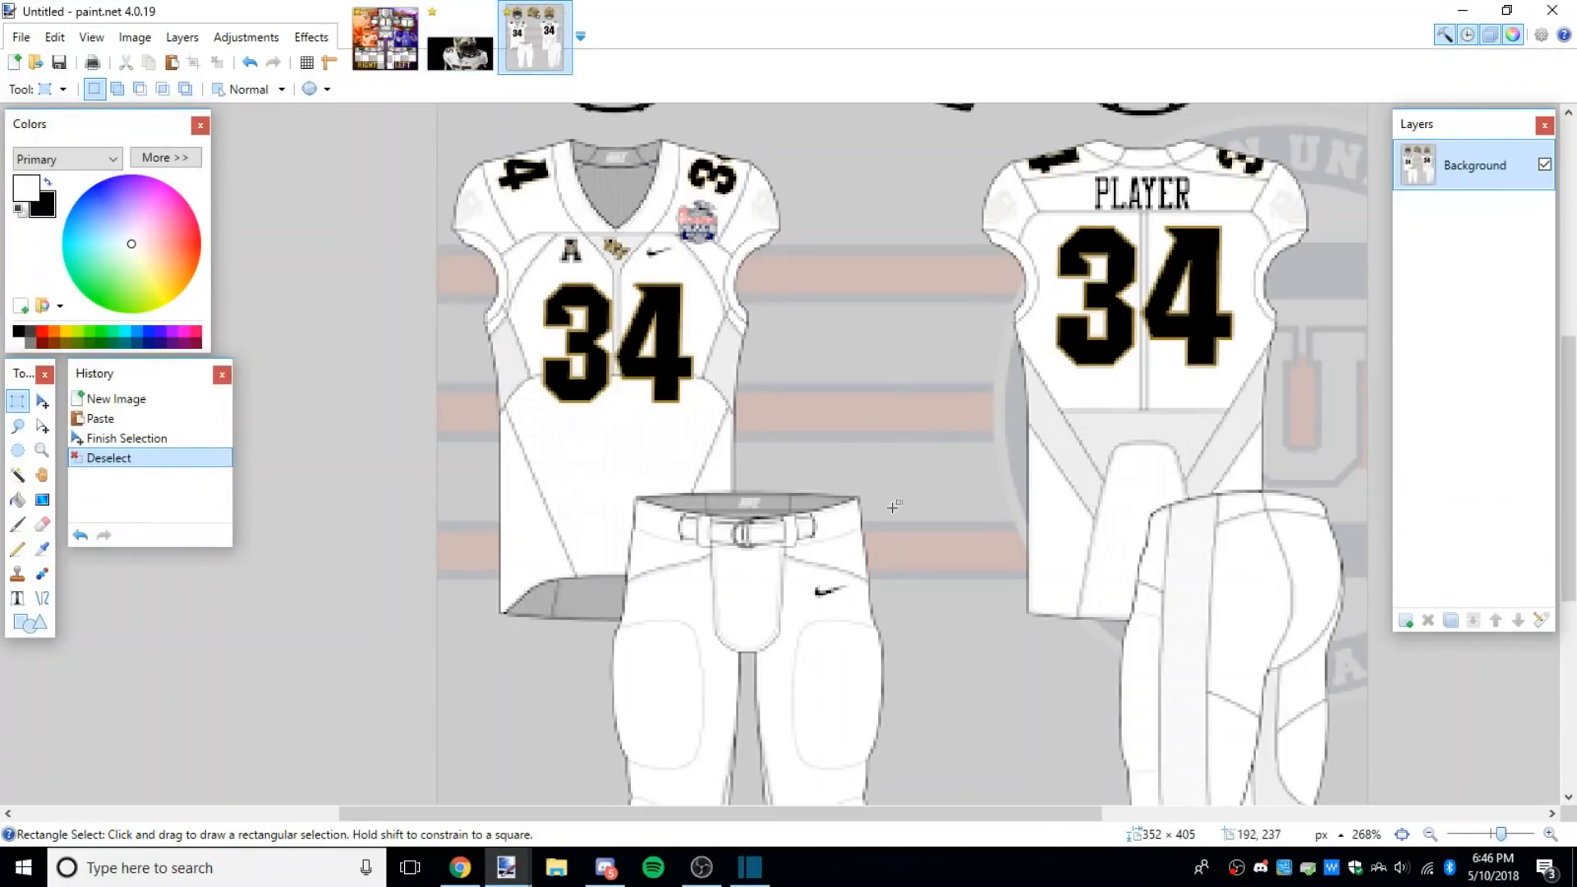
{"action": "left_click", "coordinate": [18, 523]}
{"action": "left_click", "coordinate": [46, 339]}
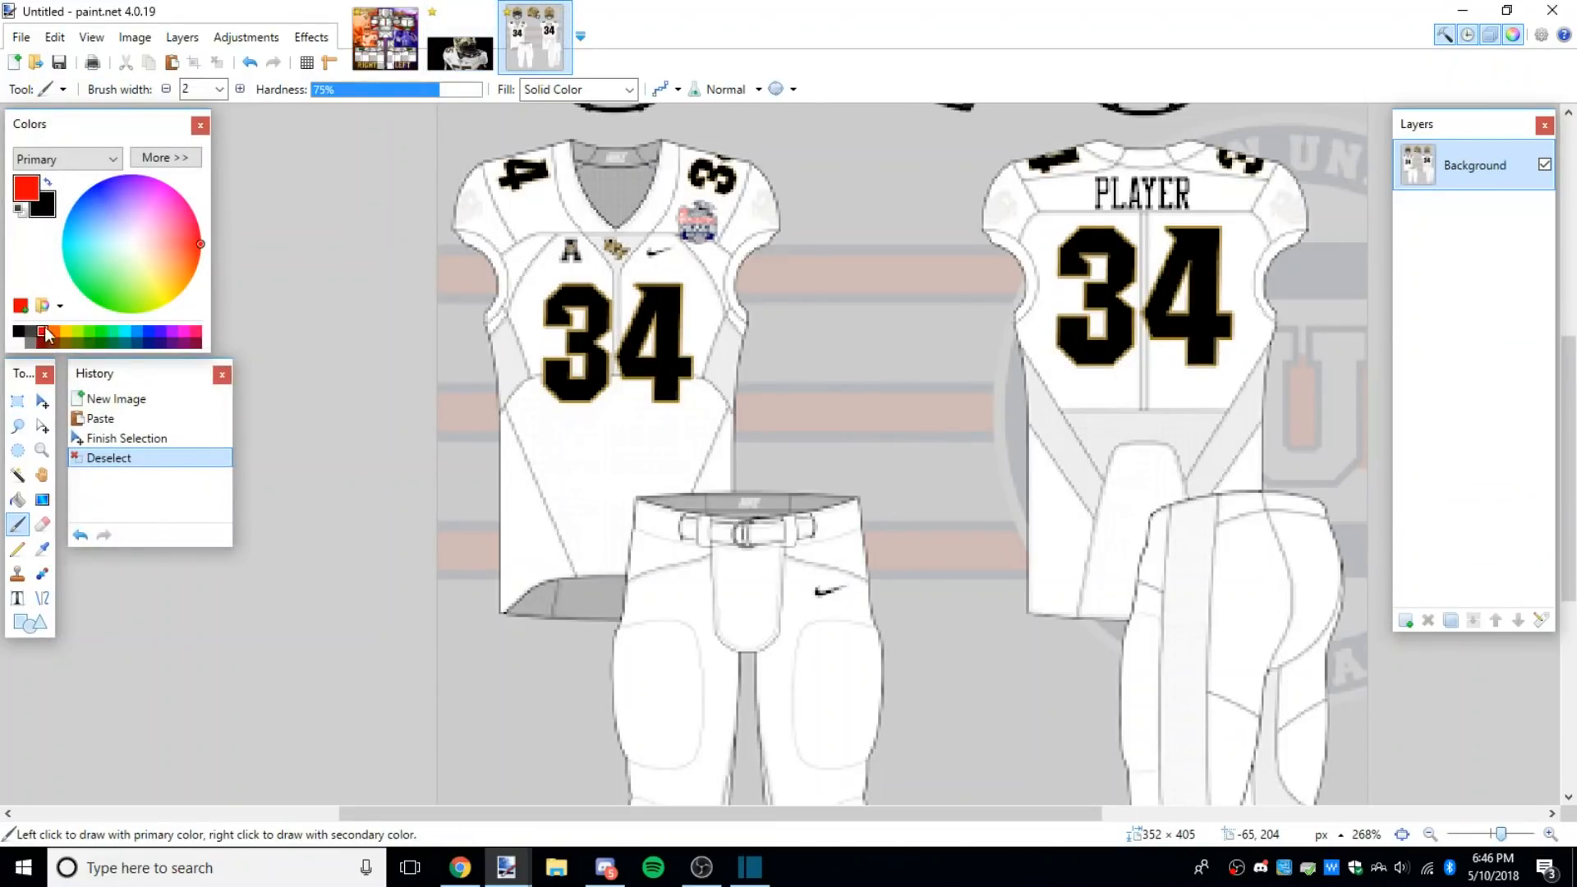
{"action": "left_click", "coordinate": [220, 89]}
{"action": "left_click", "coordinate": [198, 187]}
{"action": "mouse_move", "coordinate": [769, 304]}
{"action": "left_mouse_down"}
{"action": "mouse_move", "coordinate": [757, 425]}
{"action": "mouse_move", "coordinate": [766, 298]}
{"action": "left_mouse_up"}
{"action": "mouse_move", "coordinate": [1079, 390]}
{"action": "left_mouse_down"}
{"action": "mouse_move", "coordinate": [1037, 337]}
{"action": "mouse_move", "coordinate": [991, 353]}
{"action": "mouse_move", "coordinate": [993, 423]}
{"action": "mouse_move", "coordinate": [1036, 497]}
{"action": "mouse_move", "coordinate": [1114, 502]}
{"action": "left_mouse_up"}
{"action": "mouse_move", "coordinate": [1125, 394]}
{"action": "left_mouse_down"}
{"action": "mouse_move", "coordinate": [1082, 390]}
{"action": "mouse_move", "coordinate": [1234, 390]}
{"action": "mouse_move", "coordinate": [1207, 474]}
{"action": "mouse_move", "coordinate": [1125, 485]}
{"action": "mouse_move", "coordinate": [1110, 516]}
{"action": "left_mouse_up"}
Step: Outline the back shoulder panels and the front center stripe in red on the uniform reference, and undo all the brush marks
{"action": "scroll", "coordinate": [1117, 493], "scroll_direction": "down", "scroll_amount": 3}
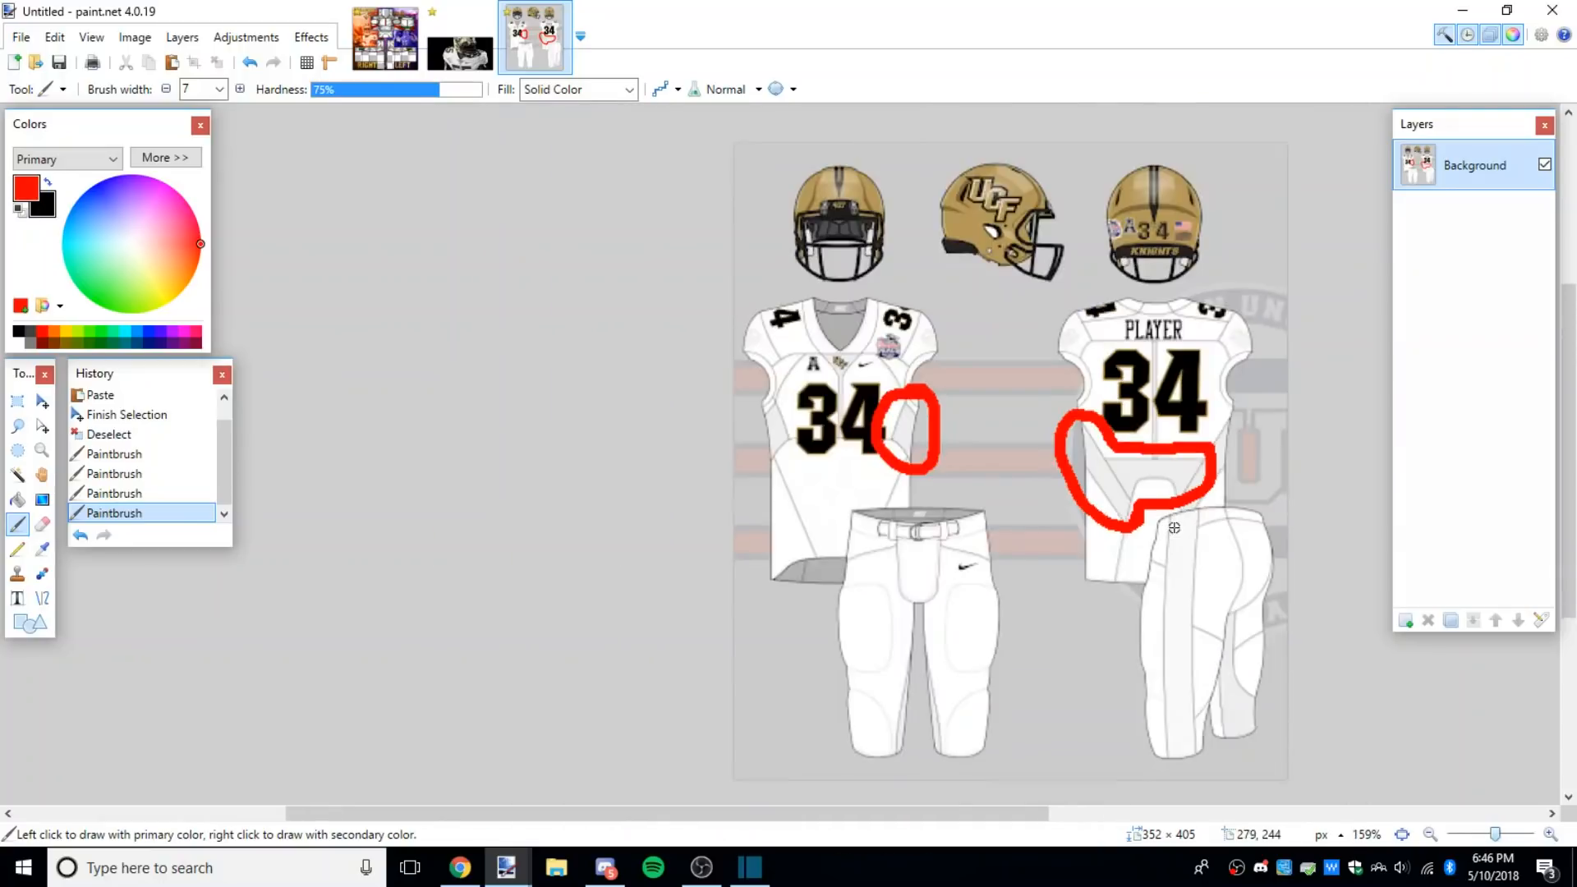
{"action": "scroll", "coordinate": [1120, 455], "scroll_direction": "up", "scroll_amount": 2}
{"action": "mouse_move", "coordinate": [1054, 274]}
{"action": "left_mouse_down"}
{"action": "mouse_move", "coordinate": [1001, 222]}
{"action": "mouse_move", "coordinate": [1048, 196]}
{"action": "mouse_move", "coordinate": [1059, 276]}
{"action": "left_mouse_up"}
{"action": "mouse_move", "coordinate": [1221, 261]}
{"action": "left_mouse_down"}
{"action": "mouse_move", "coordinate": [1236, 193]}
{"action": "mouse_move", "coordinate": [1211, 276]}
{"action": "left_mouse_up"}
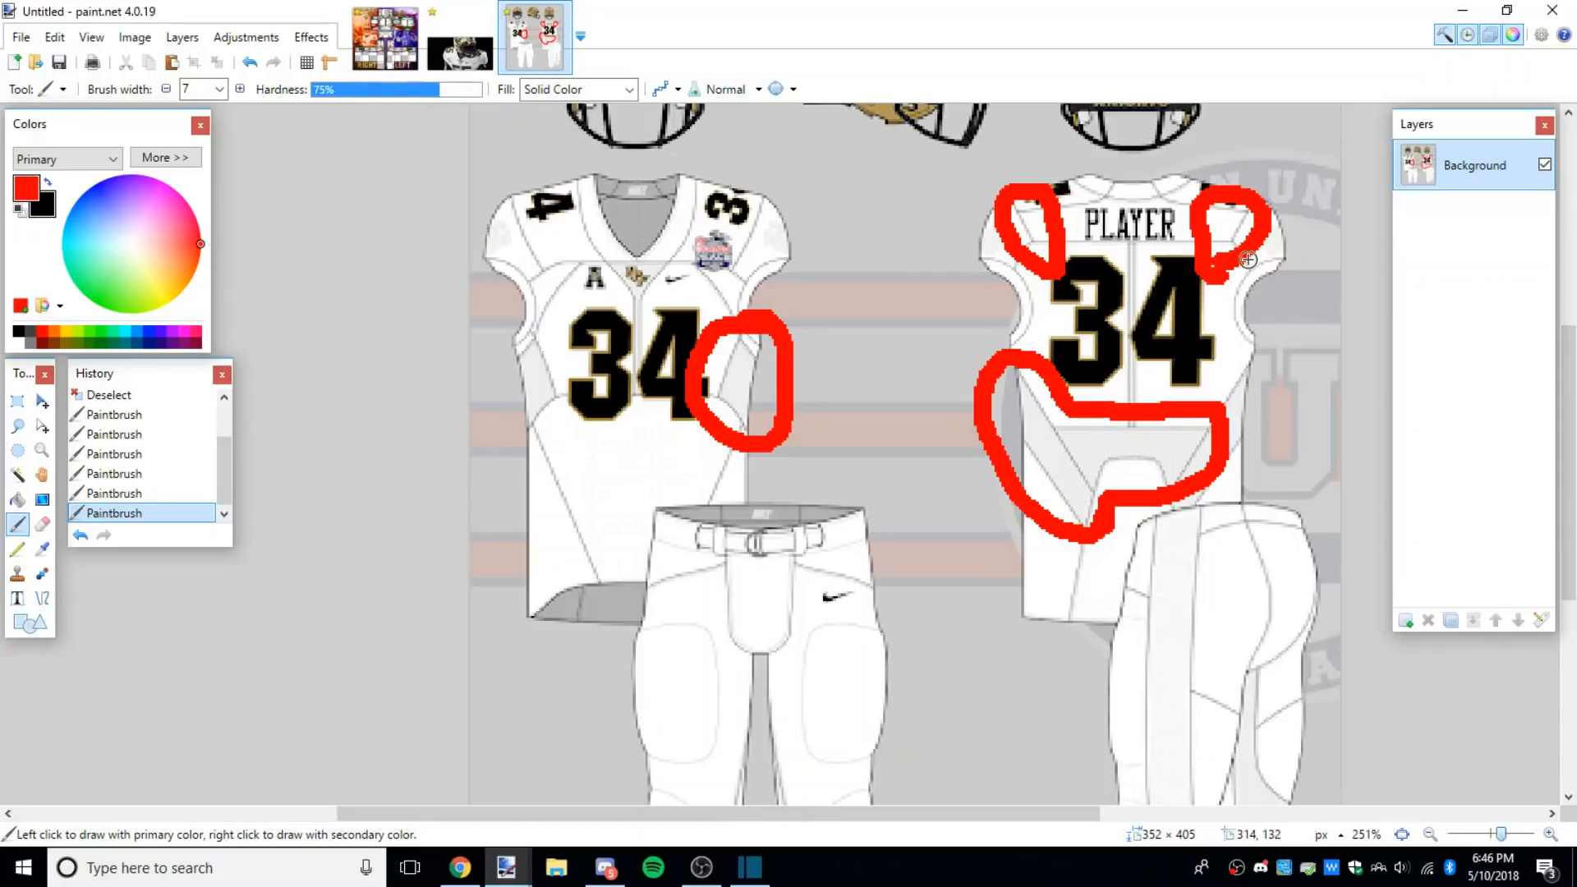
{"action": "mouse_move", "coordinate": [688, 238]}
{"action": "left_mouse_down"}
{"action": "mouse_move", "coordinate": [609, 238]}
{"action": "mouse_move", "coordinate": [593, 279]}
{"action": "mouse_move", "coordinate": [603, 410]}
{"action": "mouse_move", "coordinate": [641, 410]}
{"action": "mouse_move", "coordinate": [664, 376]}
{"action": "mouse_move", "coordinate": [663, 306]}
{"action": "mouse_move", "coordinate": [689, 236]}
{"action": "left_mouse_up"}
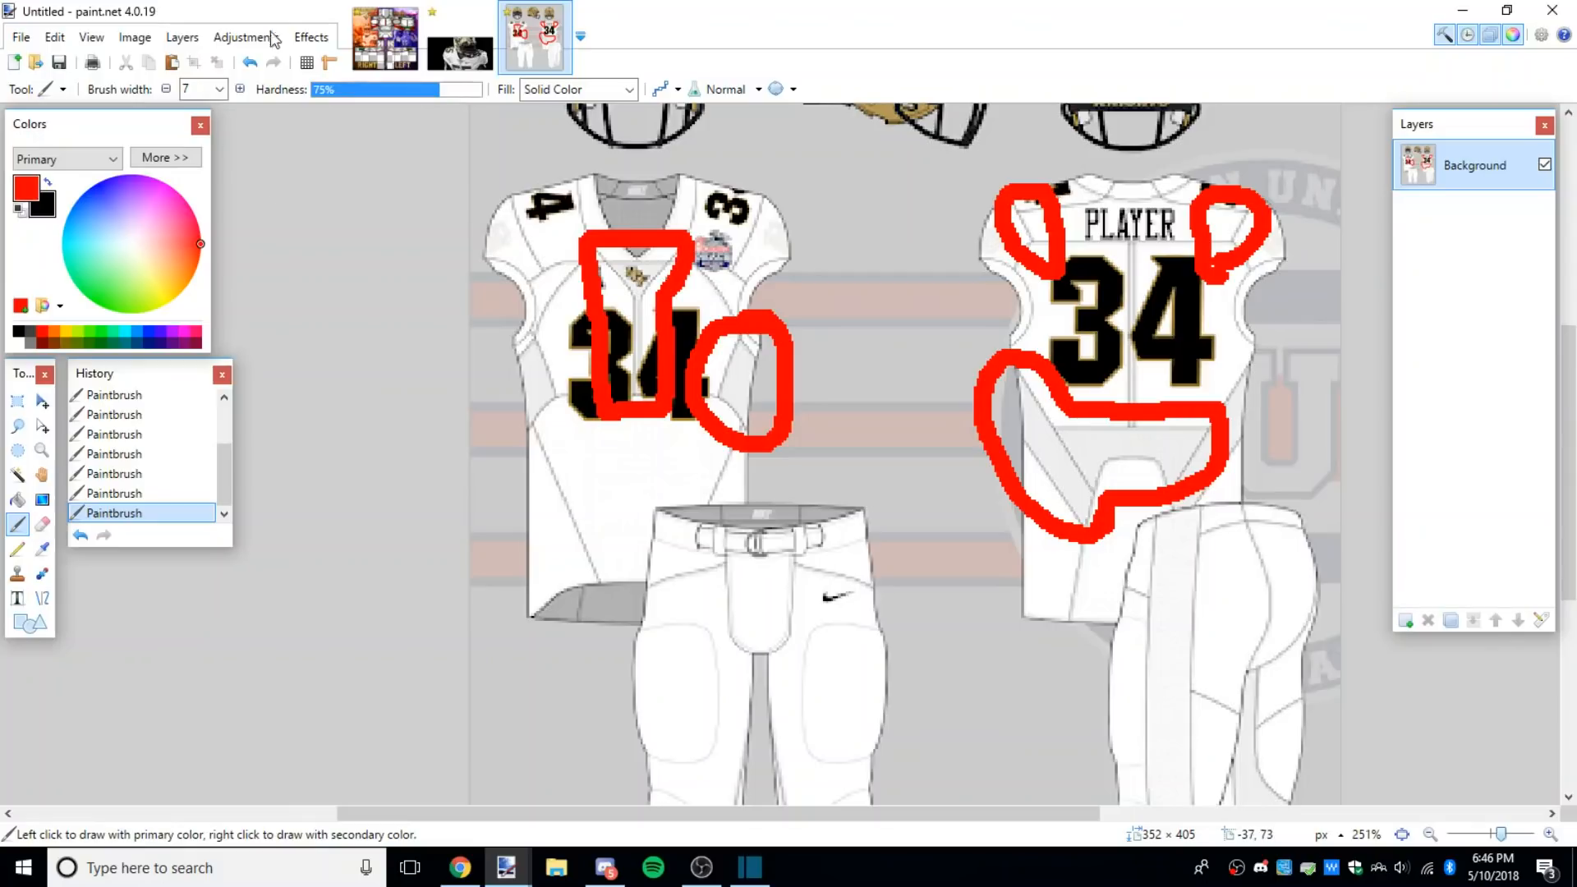
{"action": "scroll", "coordinate": [148, 443], "scroll_direction": "up", "scroll_amount": 5}
{"action": "left_click", "coordinate": [156, 437]}
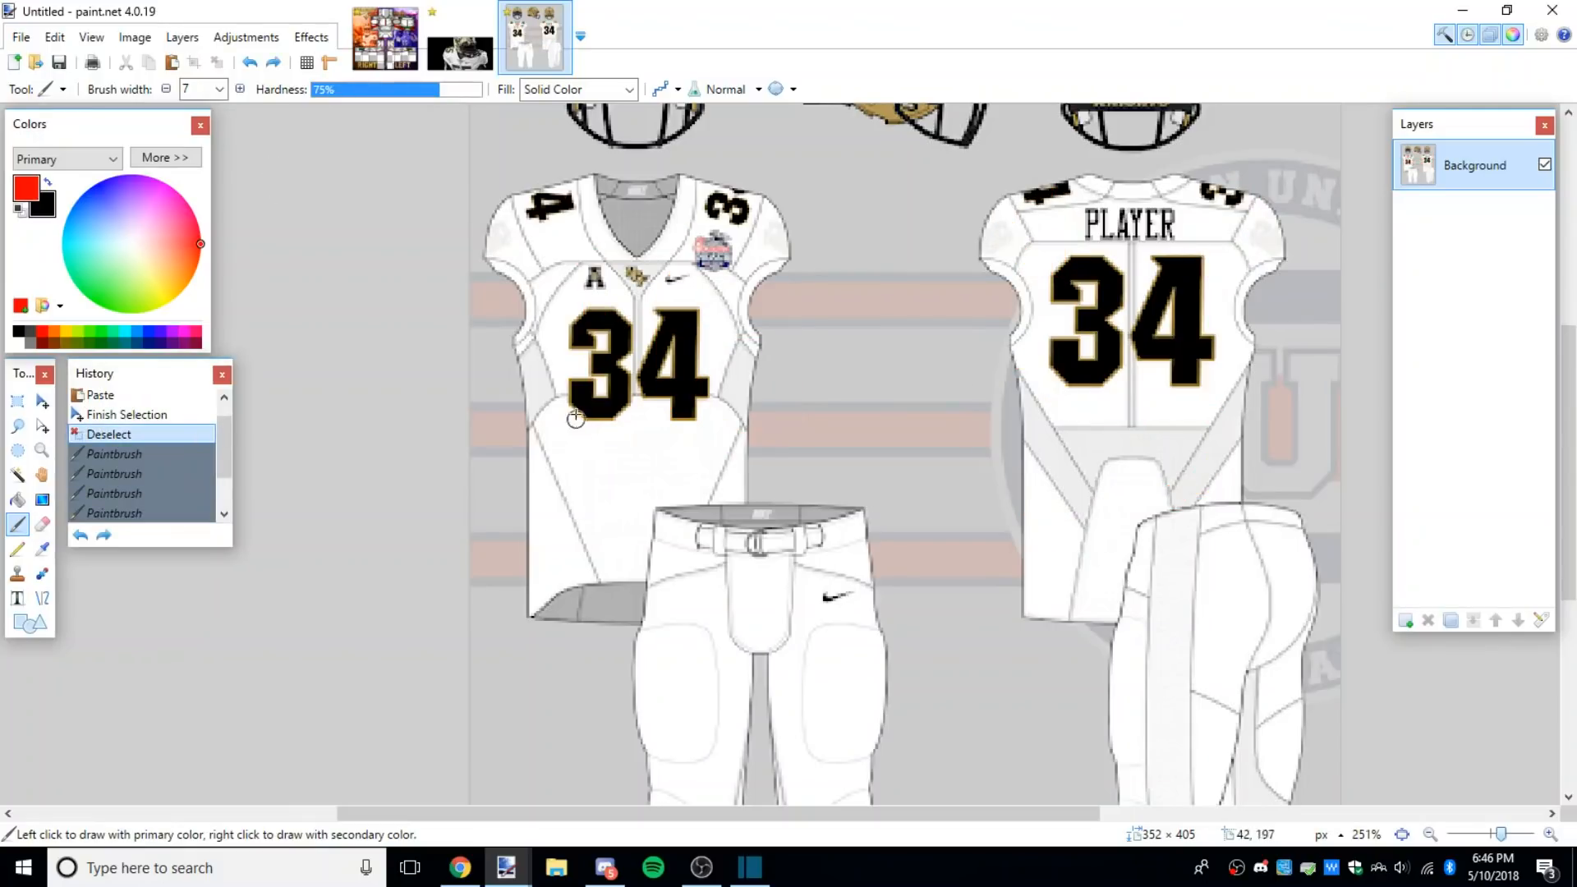
Step: Return to the jersey template and set the primary color to light grey F2F2F2 with a brightness value of 95
{"action": "left_click", "coordinate": [400, 53]}
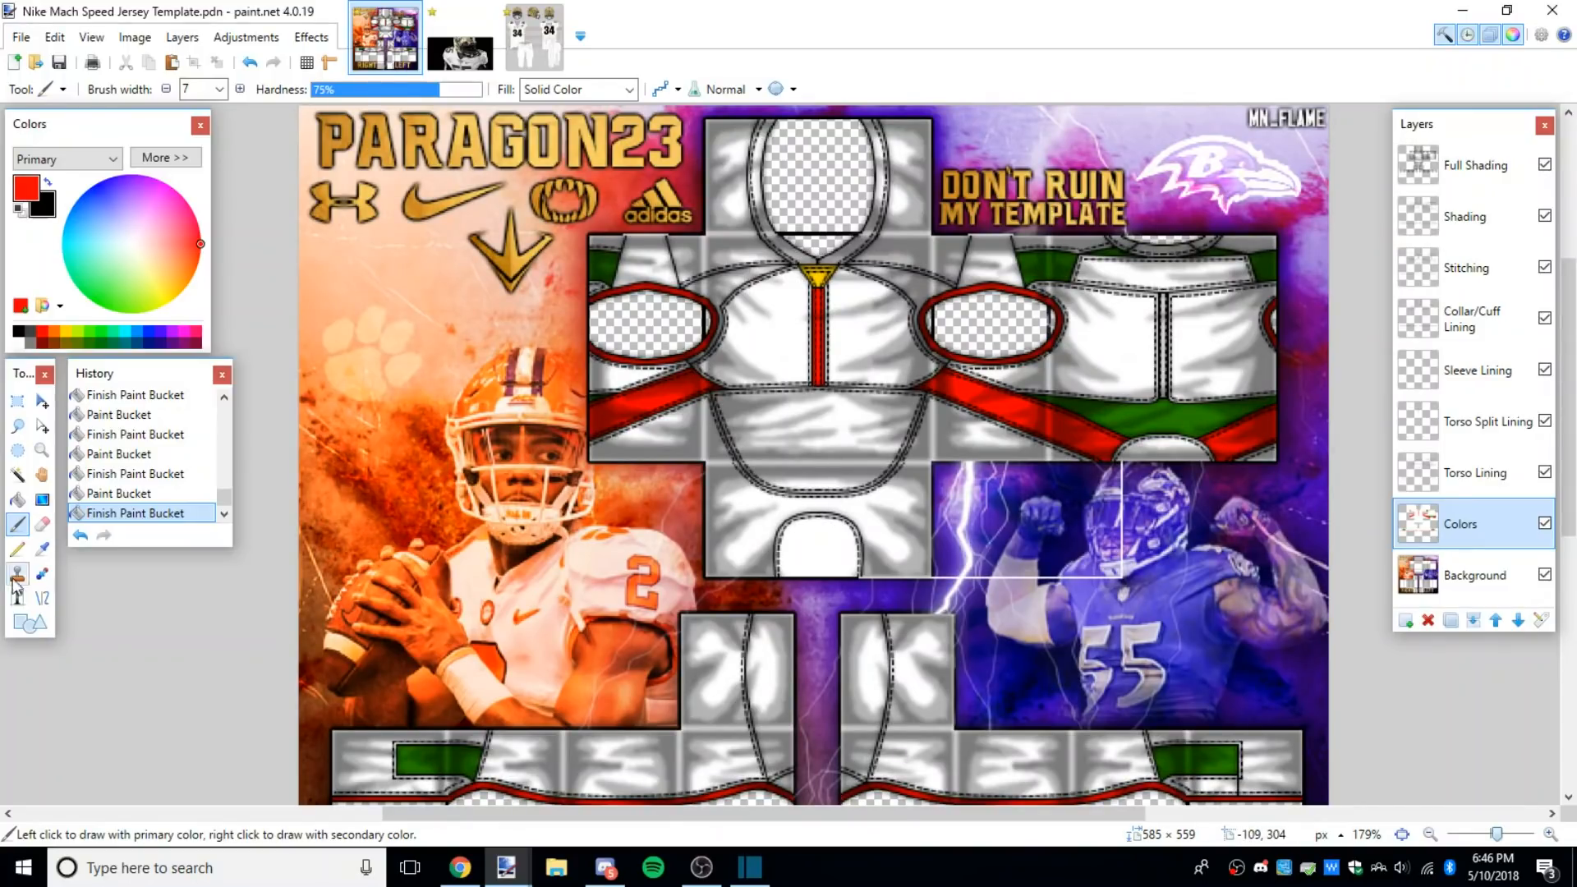
{"action": "left_click", "coordinate": [17, 498]}
{"action": "left_click", "coordinate": [19, 209]}
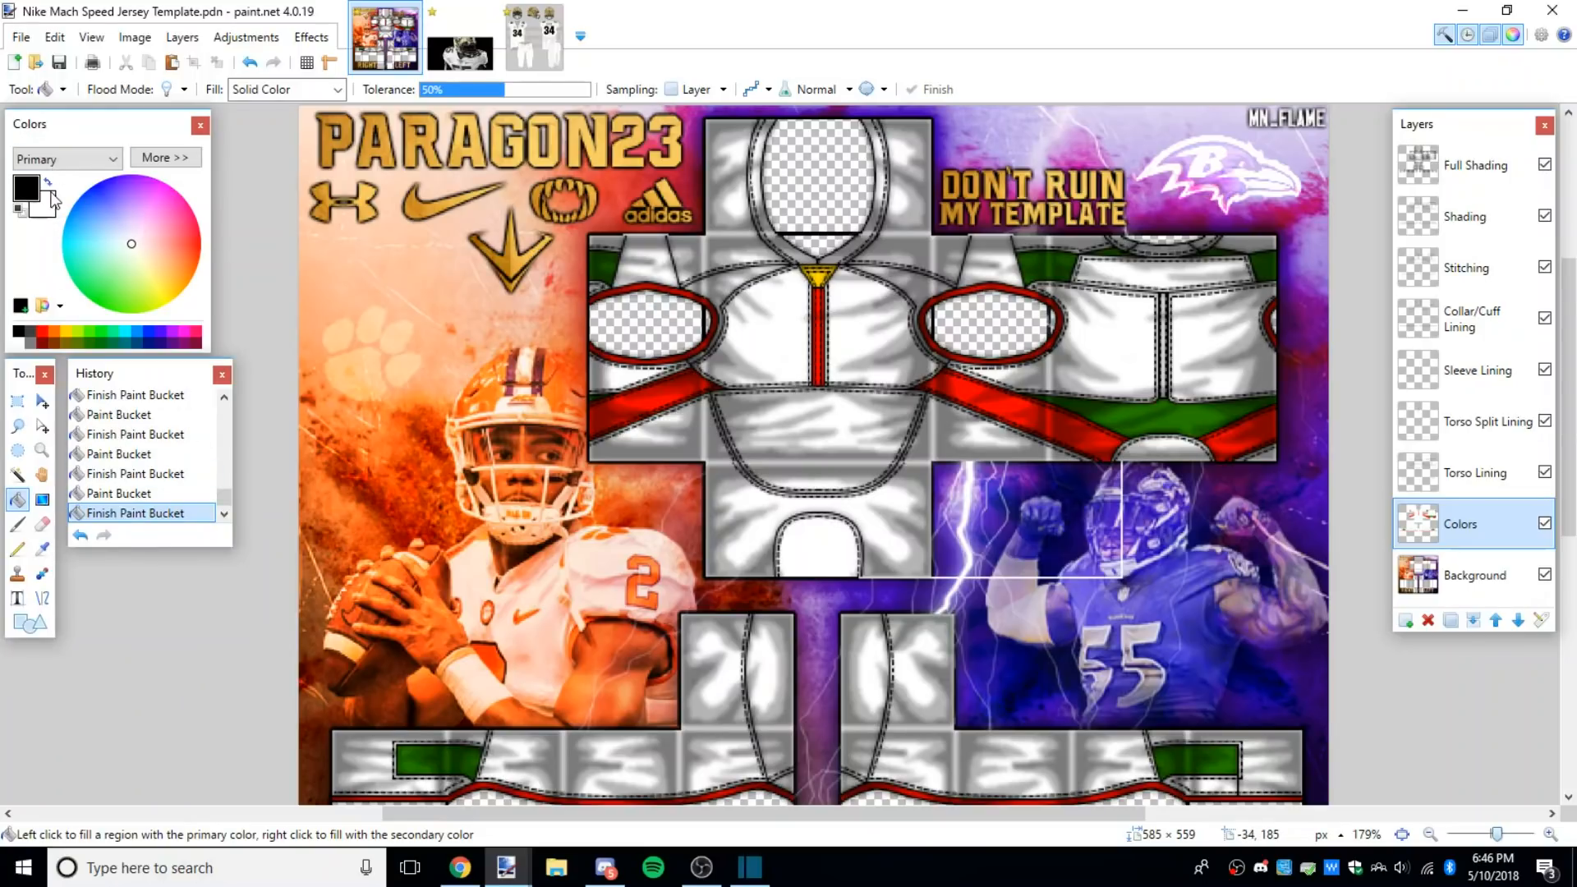
{"action": "key", "text": "k"}
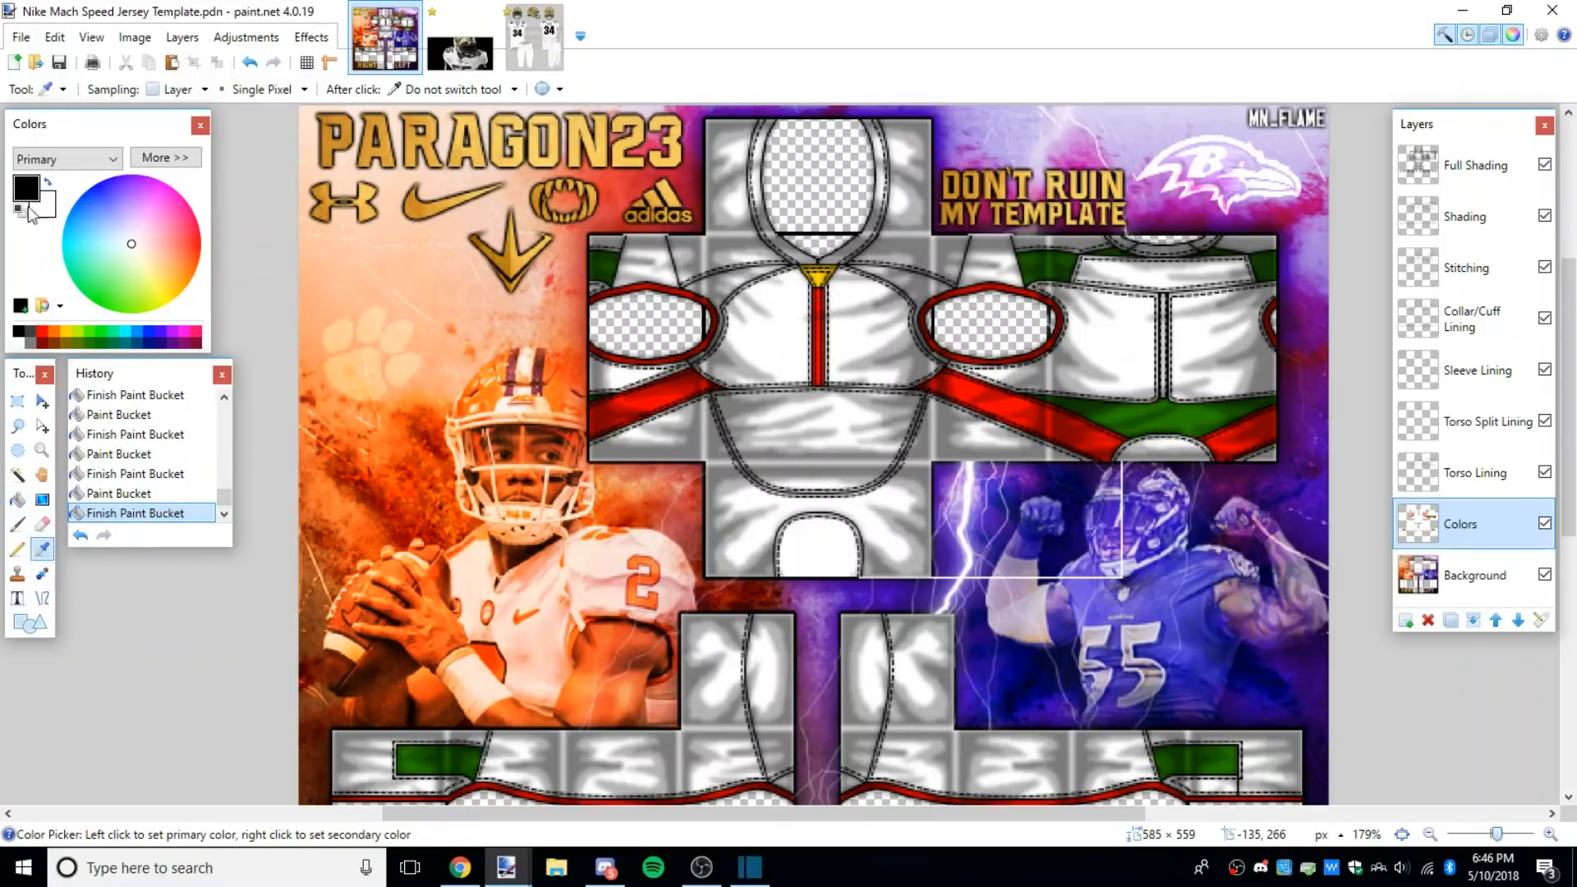
{"action": "left_click", "coordinate": [158, 157]}
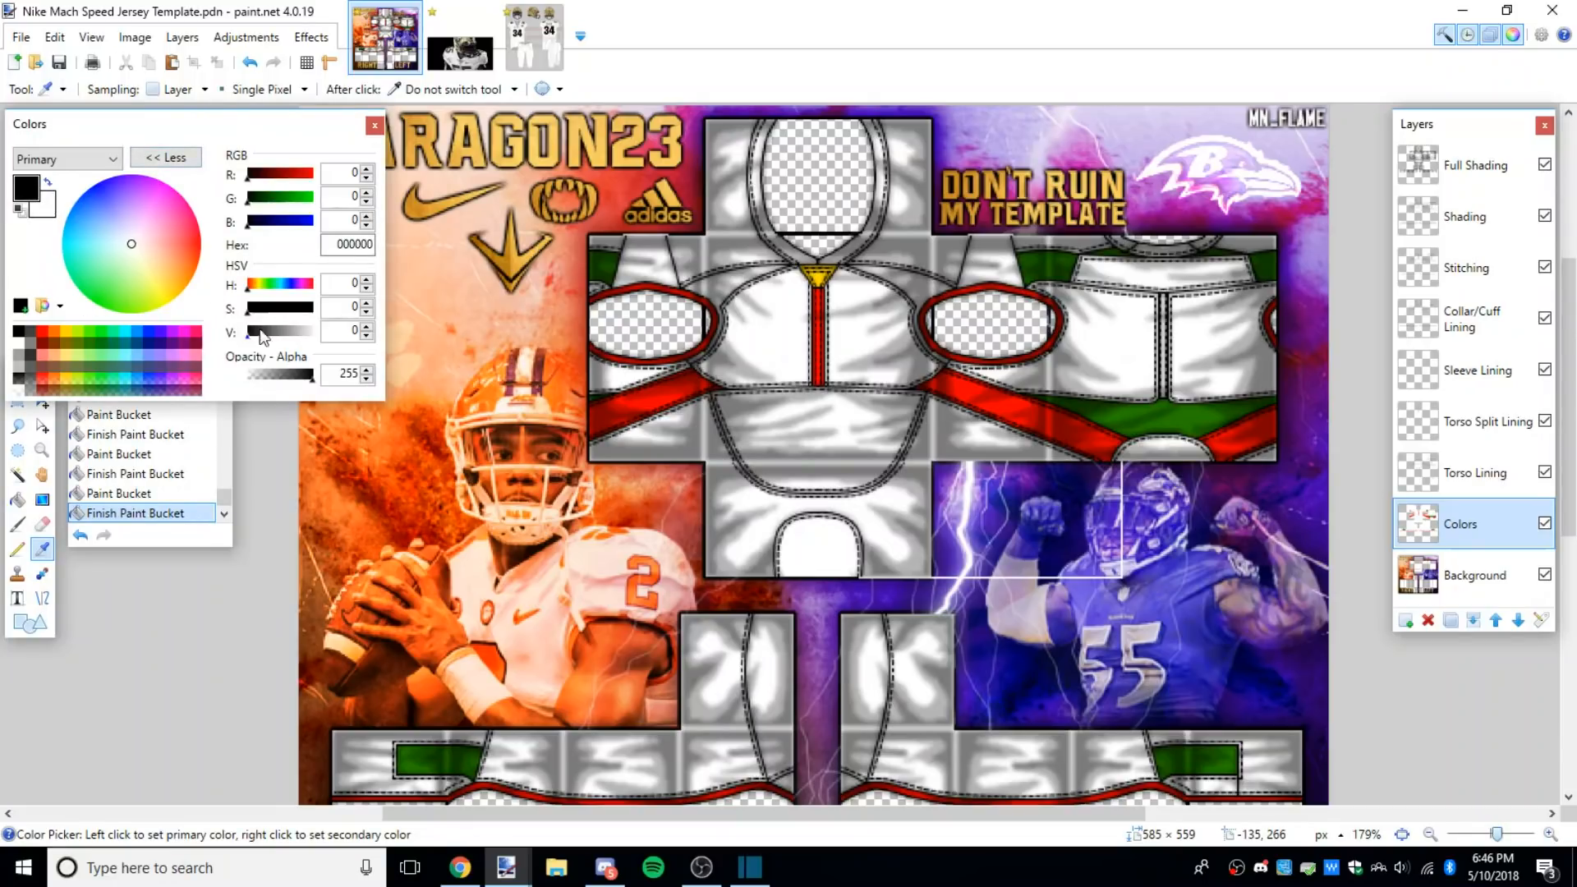
{"action": "left_click_drag", "start_coordinate": [269, 341], "coordinate": [318, 345]}
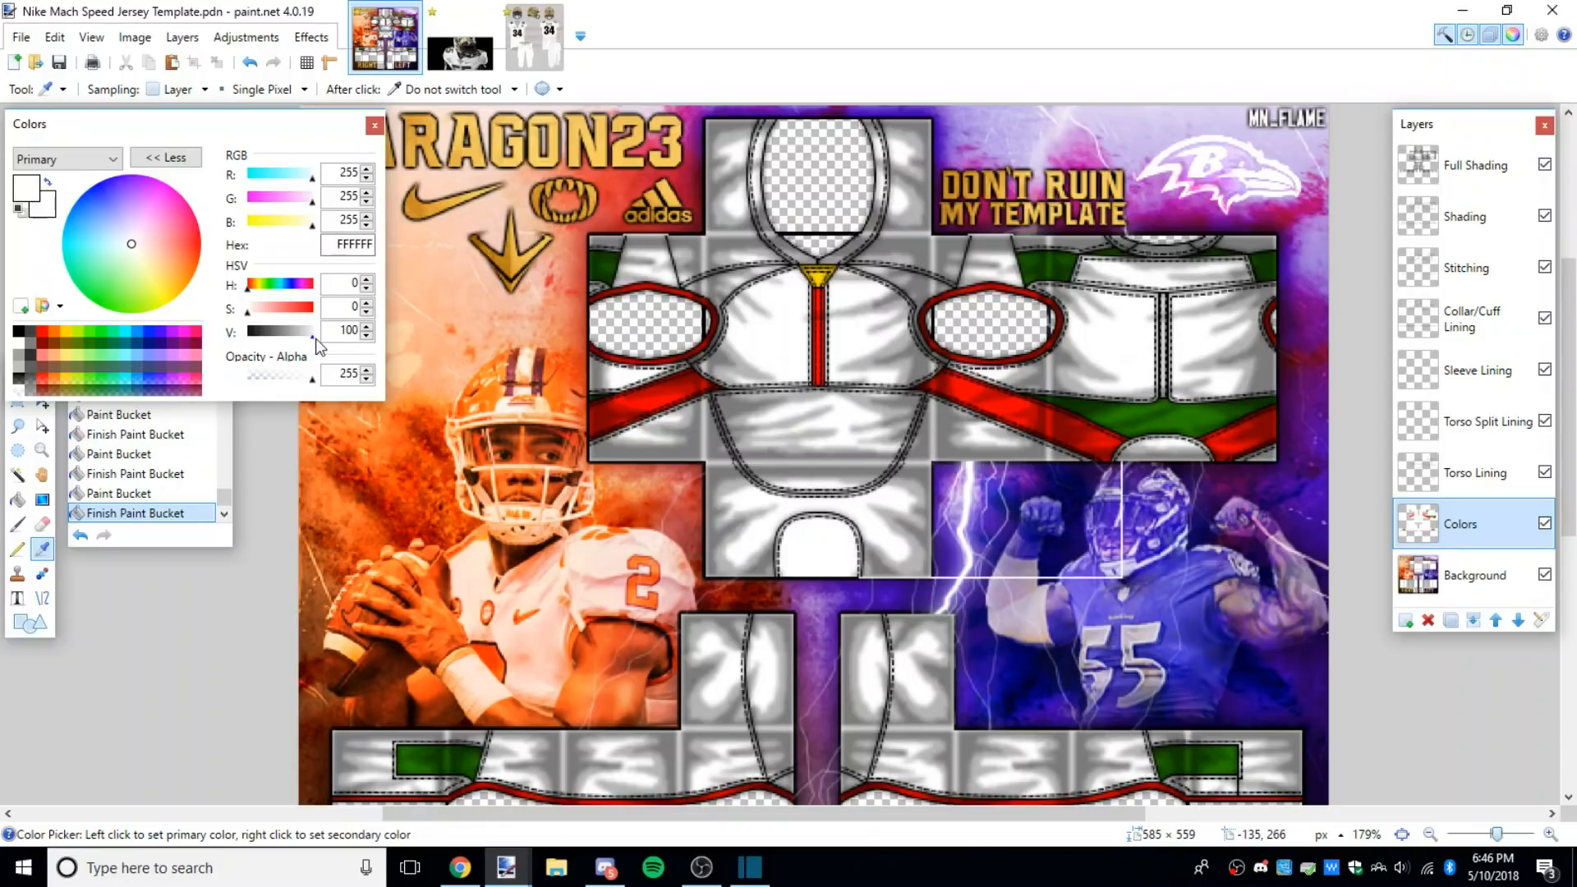
{"action": "left_click", "coordinate": [368, 335]}
{"action": "left_click", "coordinate": [368, 335]}
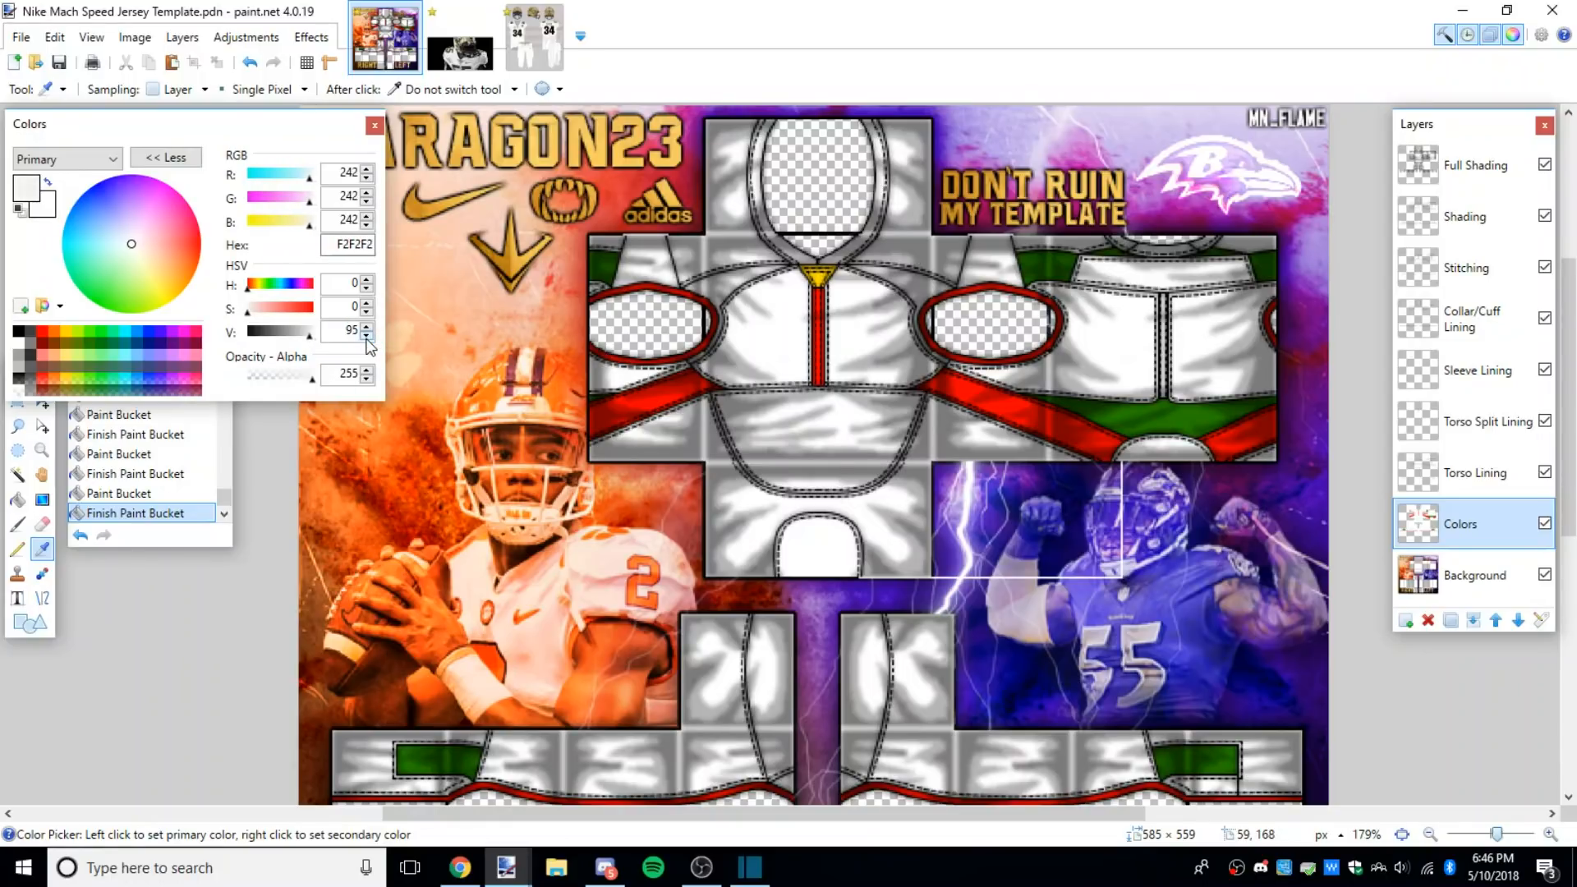
Step: Set the Paint Bucket fill pattern to Percent 25 and fill the red diagonal stripe left of the front torso
{"action": "left_click", "coordinate": [25, 504]}
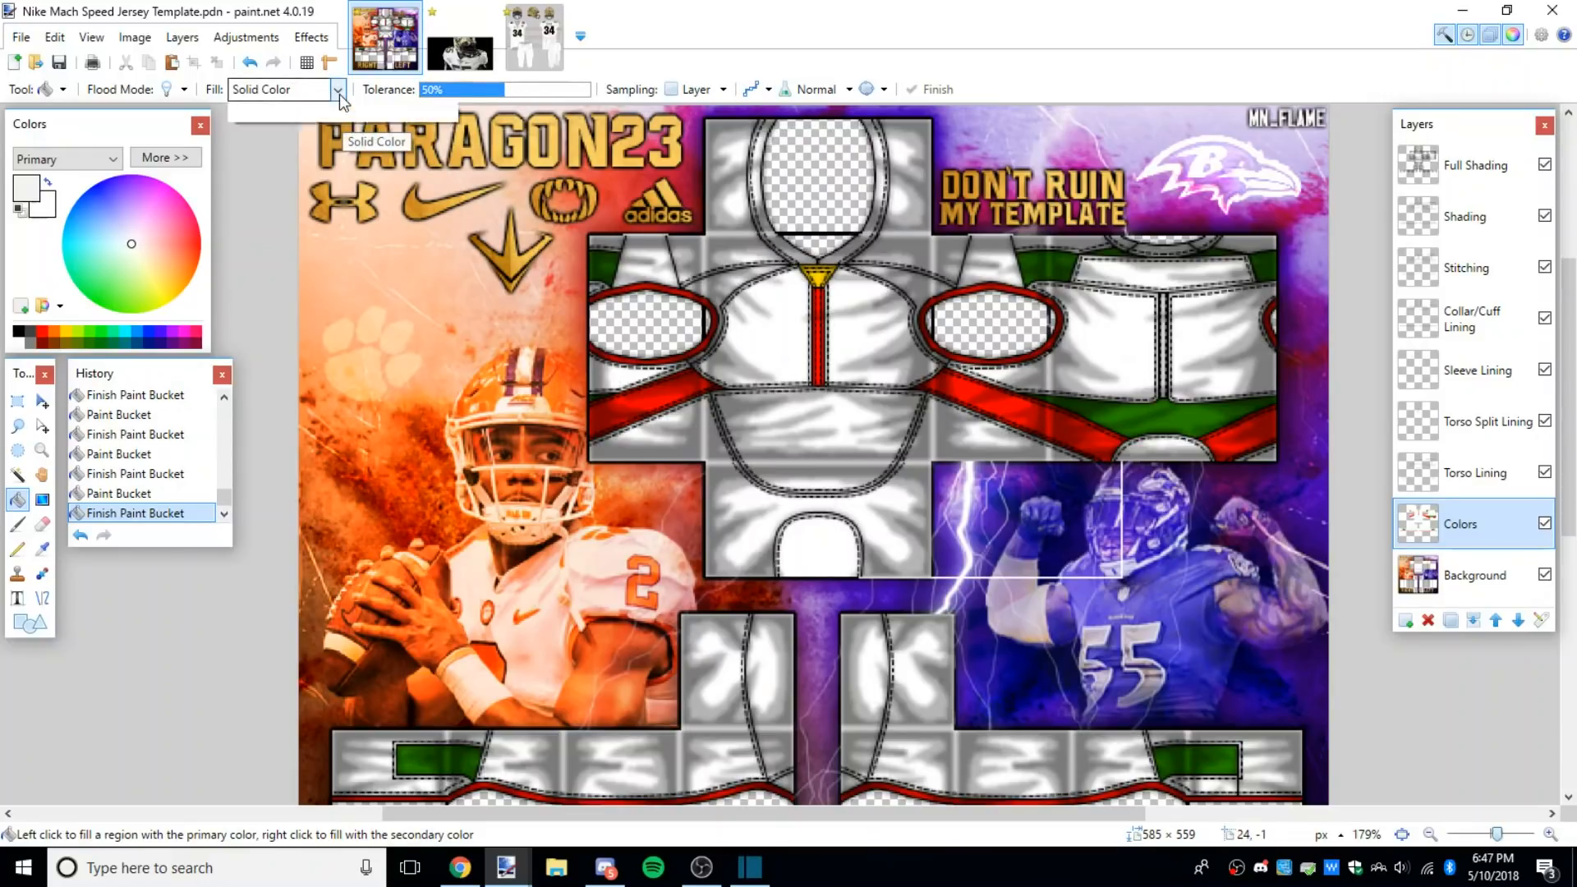
{"action": "left_click", "coordinate": [279, 90]}
{"action": "scroll", "coordinate": [306, 241], "scroll_direction": "down", "scroll_amount": 1}
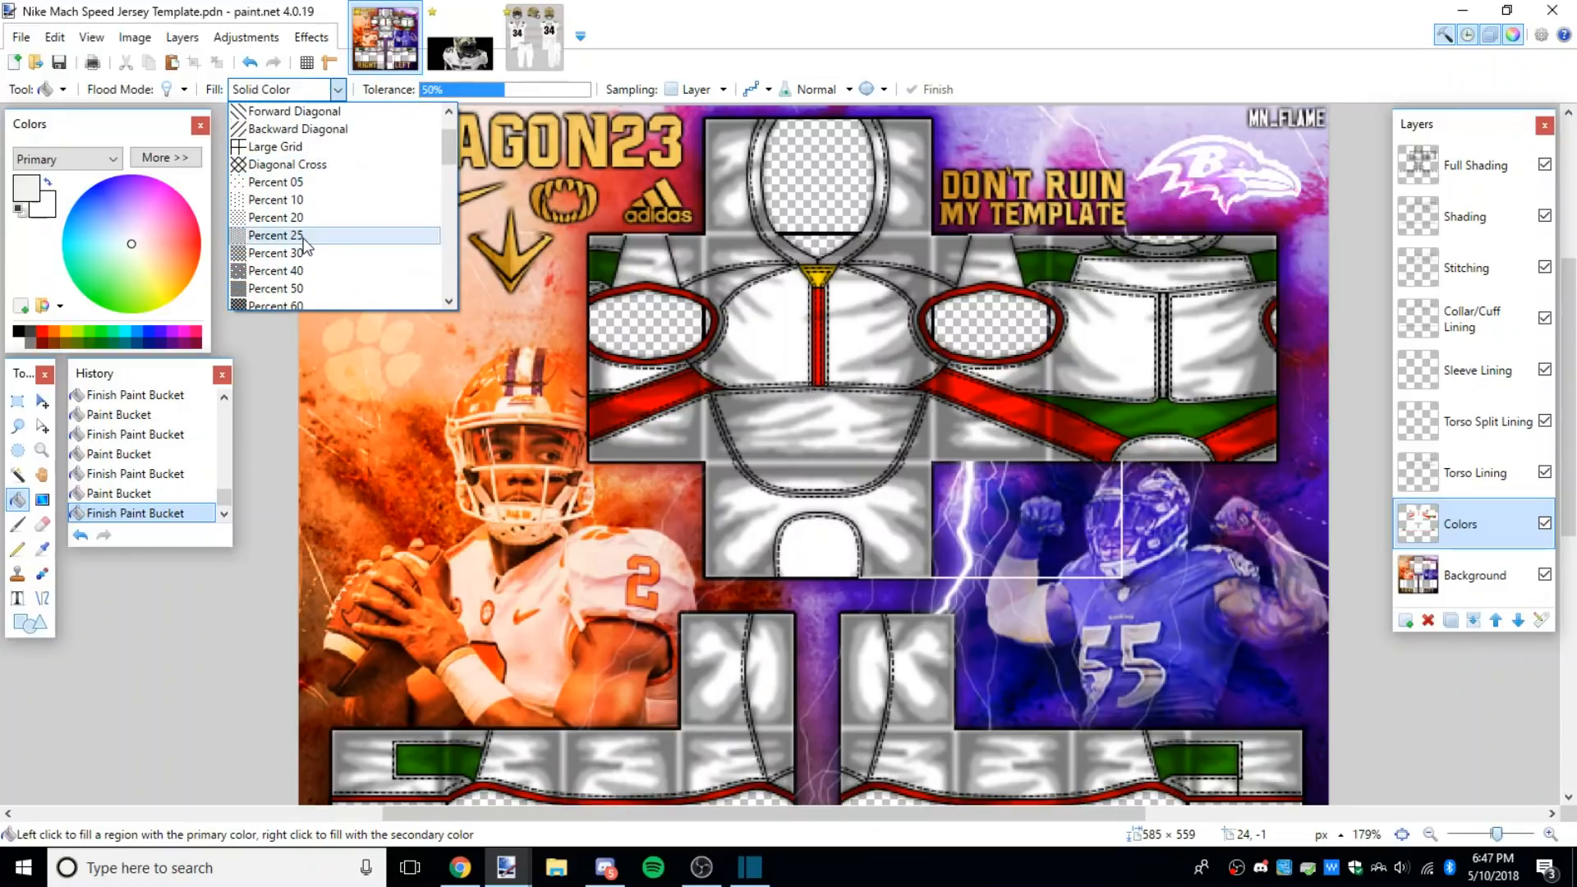
{"action": "left_click", "coordinate": [275, 236]}
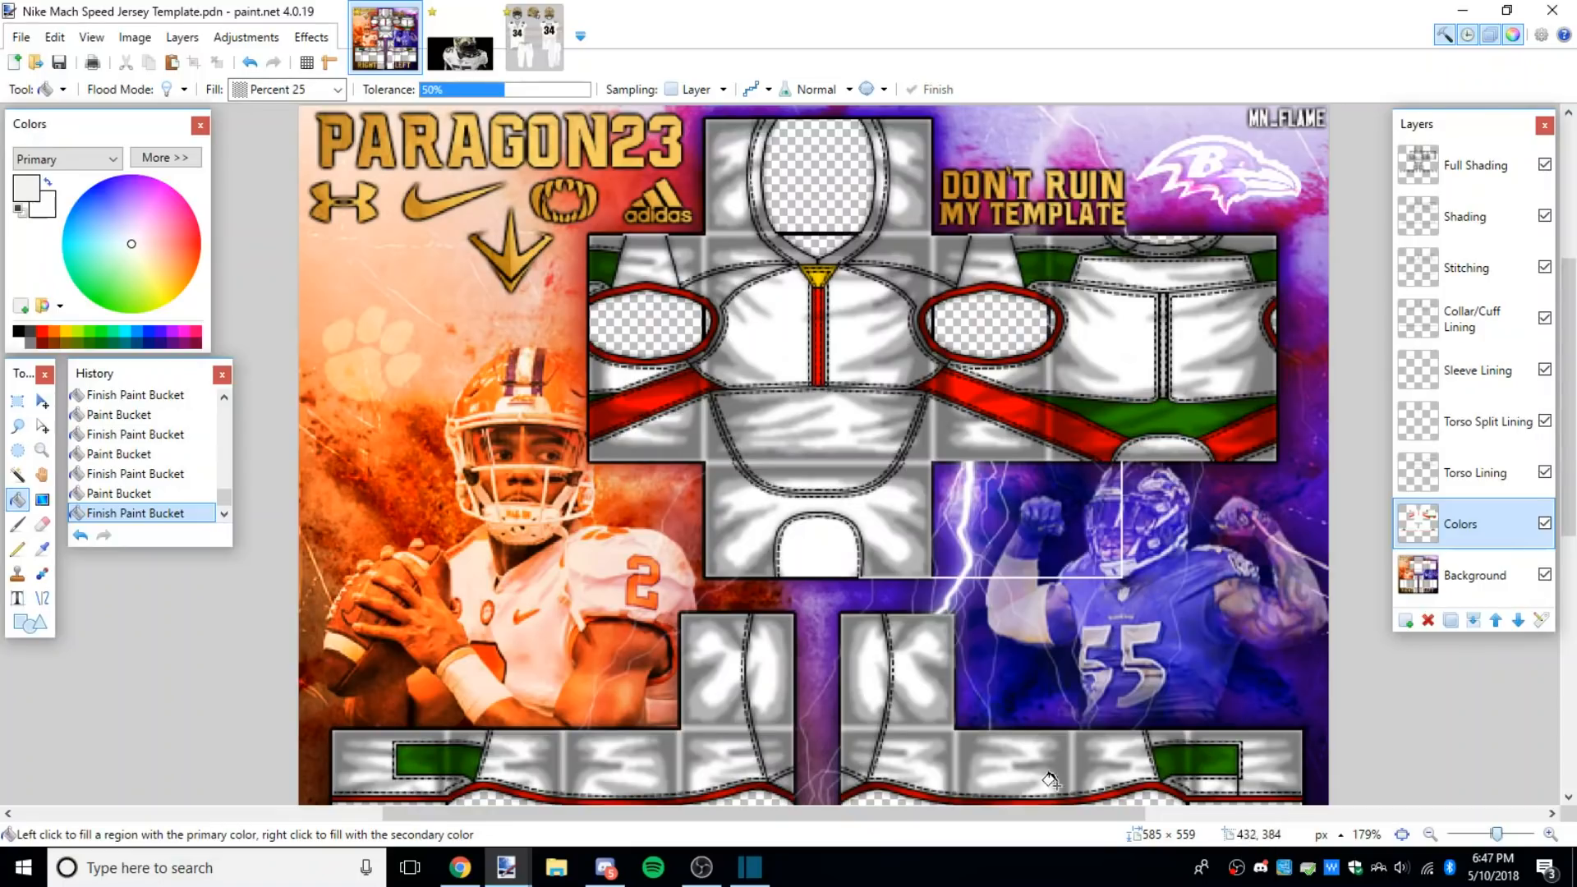
{"action": "scroll", "coordinate": [870, 655], "scroll_direction": "down", "scroll_amount": 3}
{"action": "scroll", "coordinate": [661, 294], "scroll_direction": "up", "scroll_amount": 3}
{"action": "scroll", "coordinate": [928, 354], "scroll_direction": "down", "scroll_amount": 3}
{"action": "scroll", "coordinate": [914, 548], "scroll_direction": "up", "scroll_amount": 3}
{"action": "left_click", "coordinate": [653, 425]}
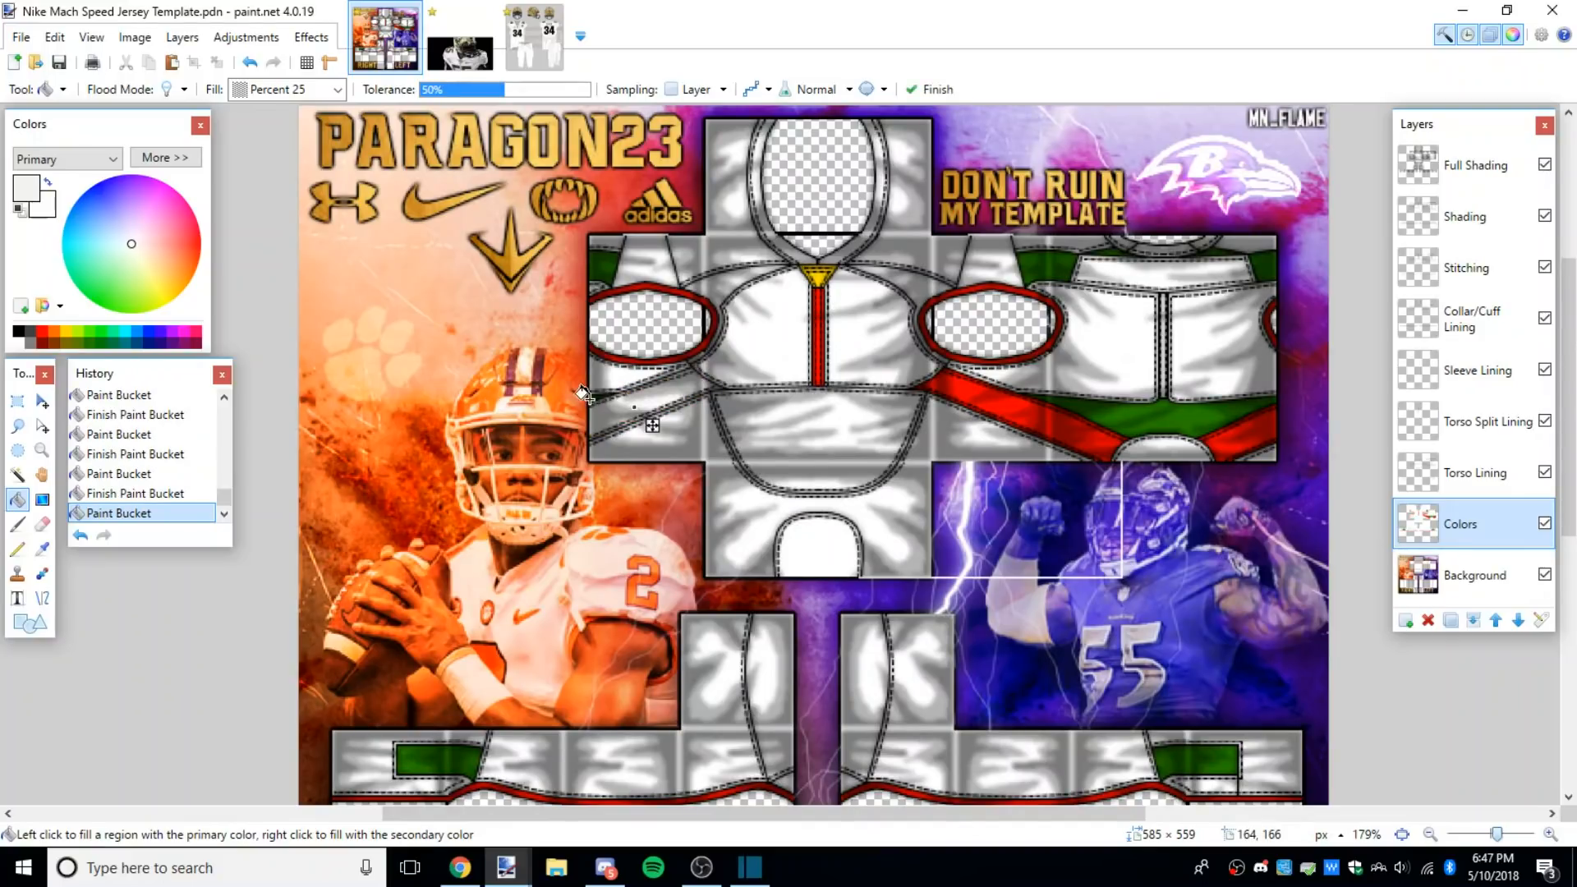
Step: Fill the remaining red diagonal side stripes and the green lower-back panel with the light grey Percent 25 pattern
{"action": "scroll", "coordinate": [599, 397], "scroll_direction": "up", "scroll_amount": 4}
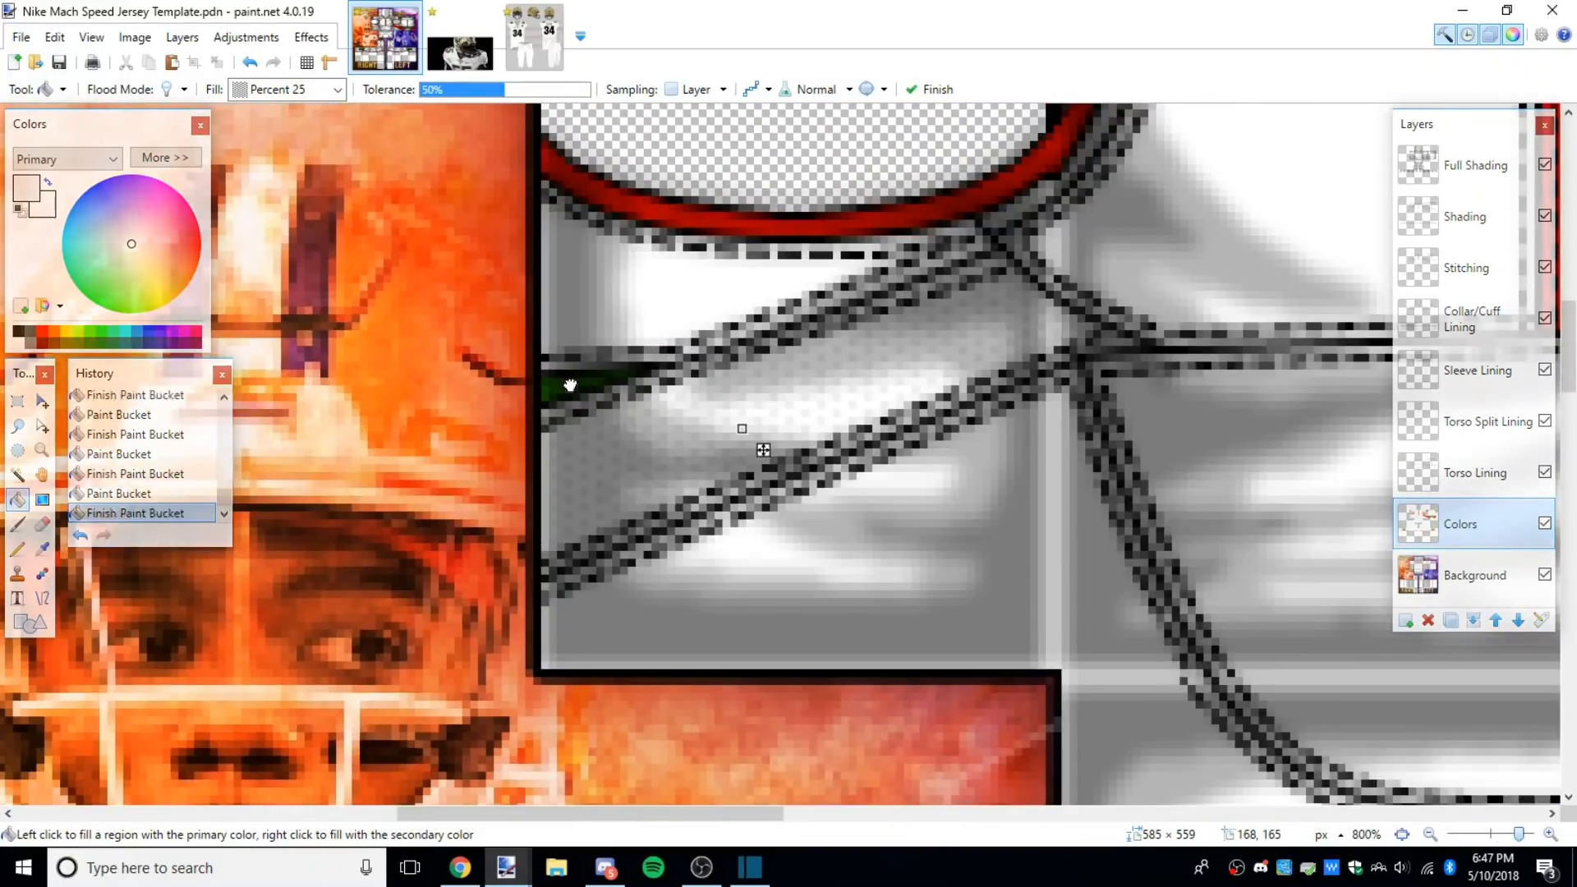
{"action": "scroll", "coordinate": [563, 376], "scroll_direction": "down", "scroll_amount": 2}
{"action": "left_click_drag", "start_coordinate": [645, 814], "coordinate": [1032, 814]}
{"action": "left_click", "coordinate": [708, 575]}
{"action": "left_click", "coordinate": [886, 548]}
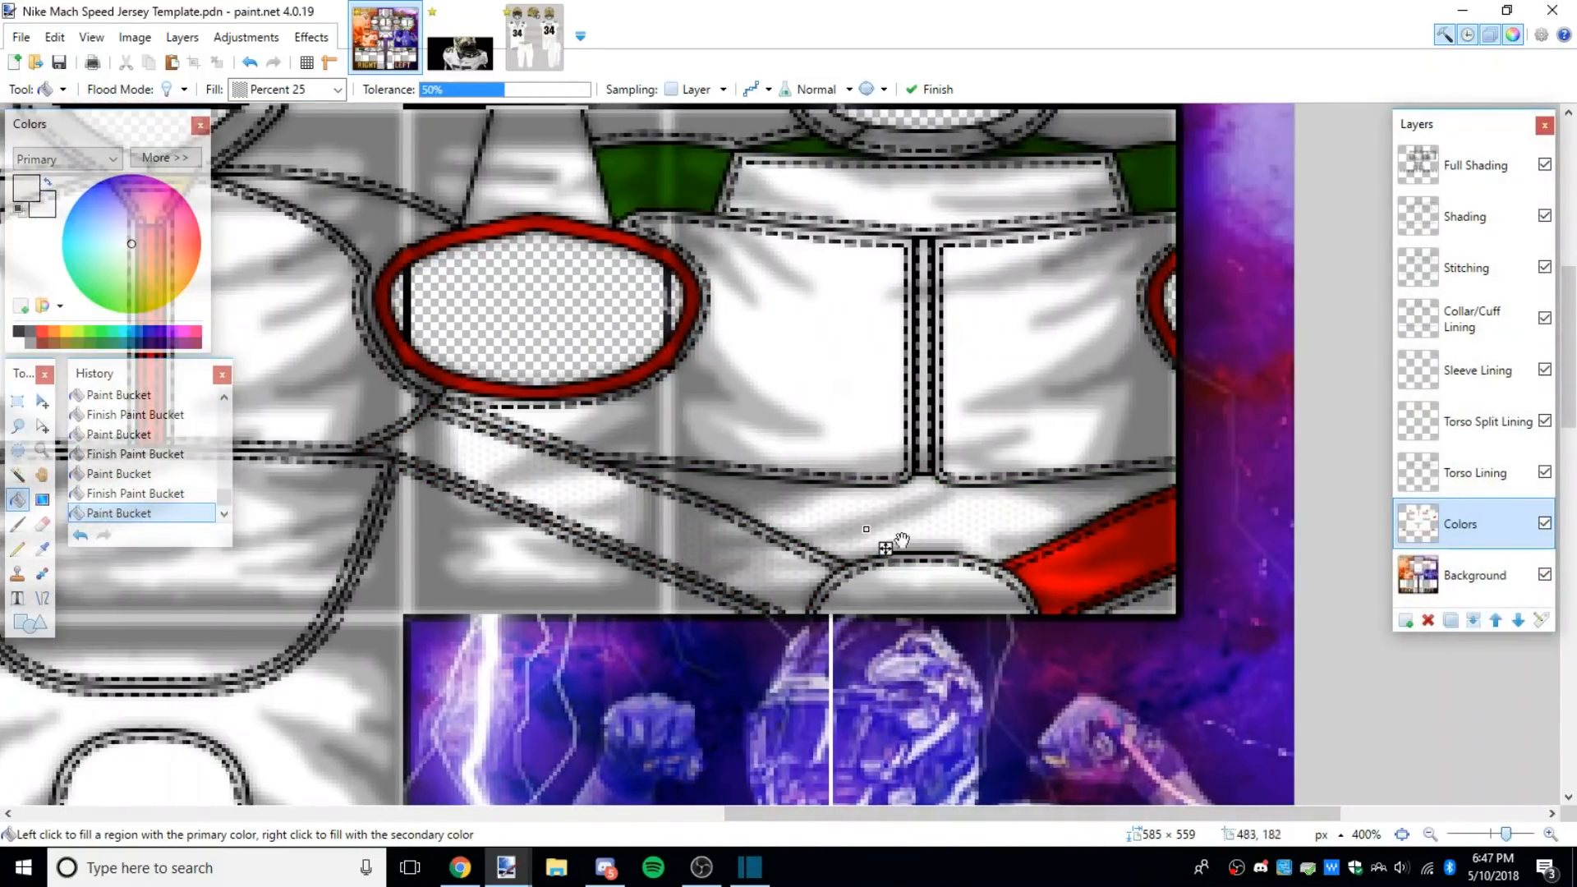
{"action": "left_click", "coordinate": [1067, 553]}
Step: Fill the red armhole trim at the back's outer edge and the green back shoulder panels with the Percent 25 pattern
{"action": "scroll", "coordinate": [1125, 481], "scroll_direction": "up", "scroll_amount": 2}
{"action": "left_click", "coordinate": [1159, 433]}
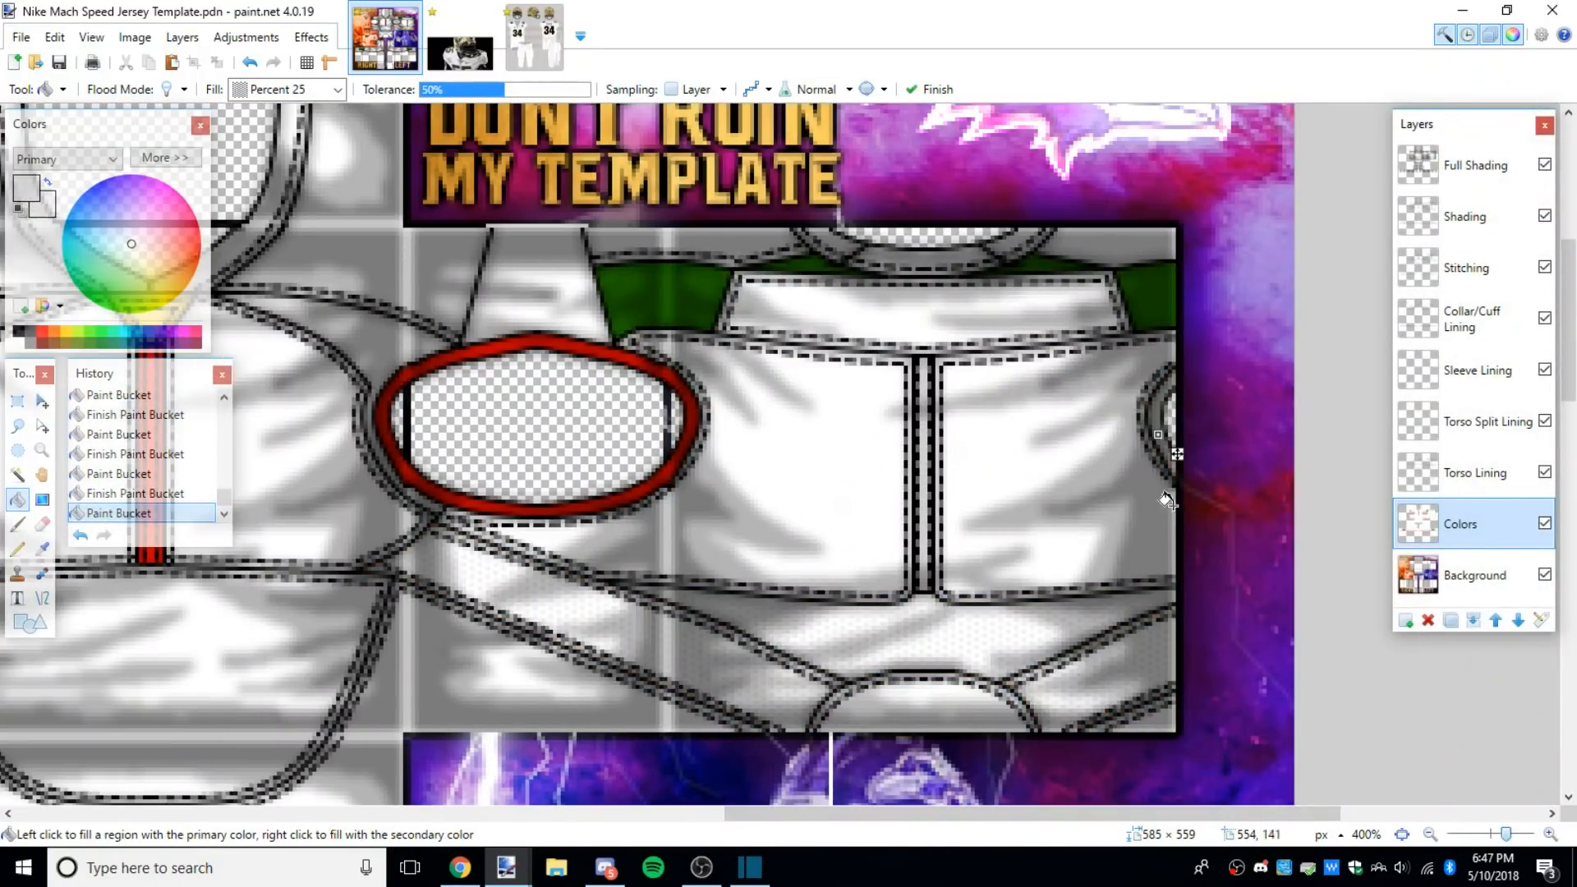
{"action": "left_click", "coordinate": [677, 319]}
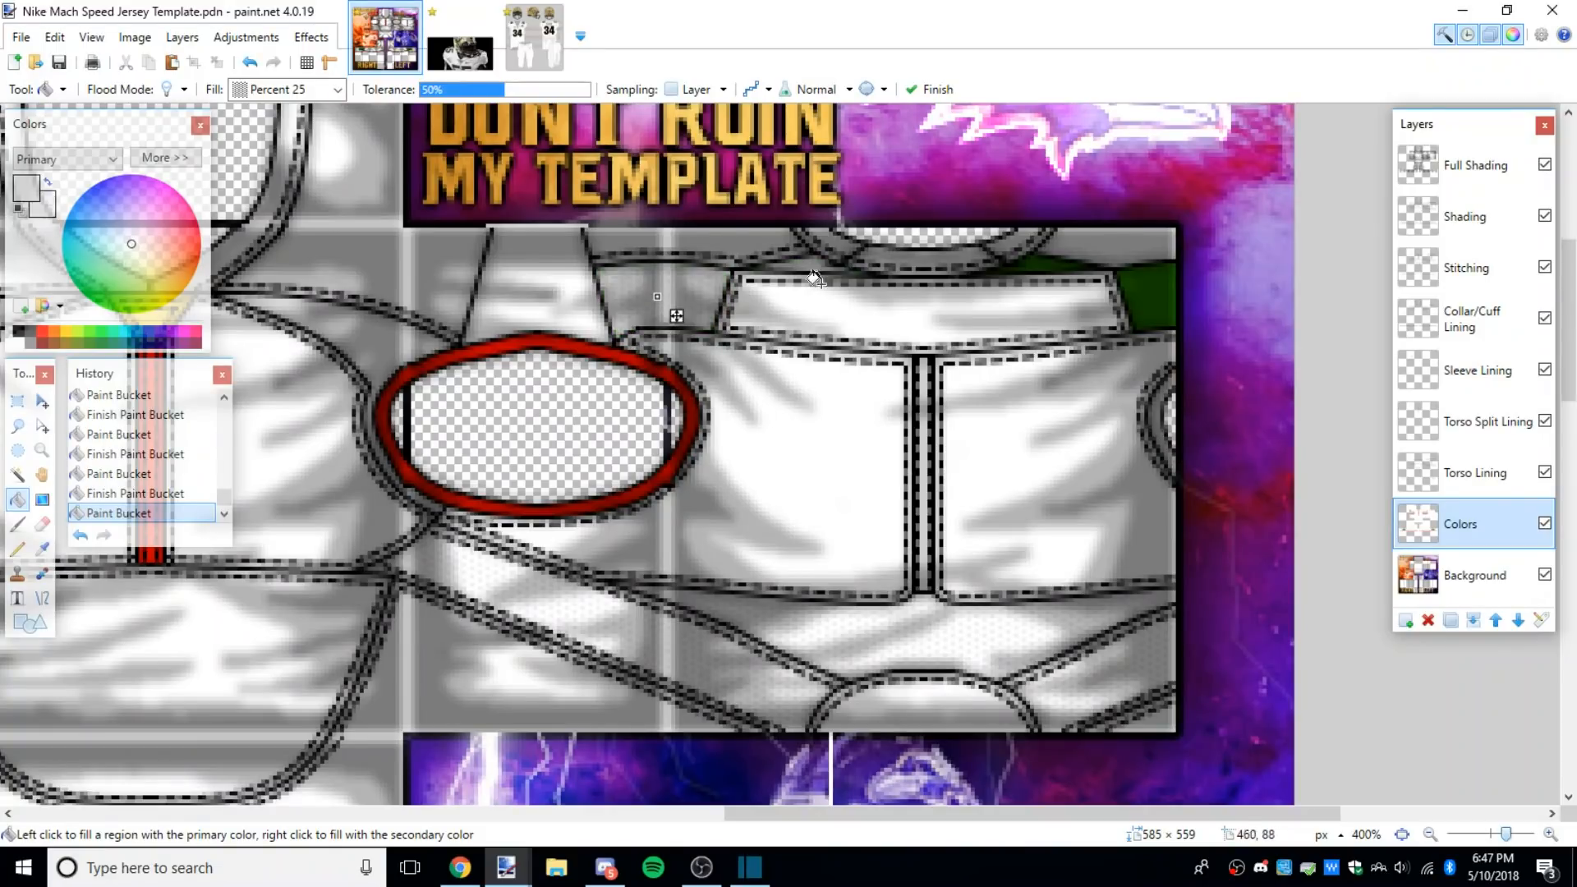
{"action": "left_click", "coordinate": [1148, 289]}
Step: Fill the red front center stripe and the yellow triangle below the collar with the Percent 25 pattern
{"action": "left_click_drag", "start_coordinate": [886, 811], "coordinate": [698, 807]}
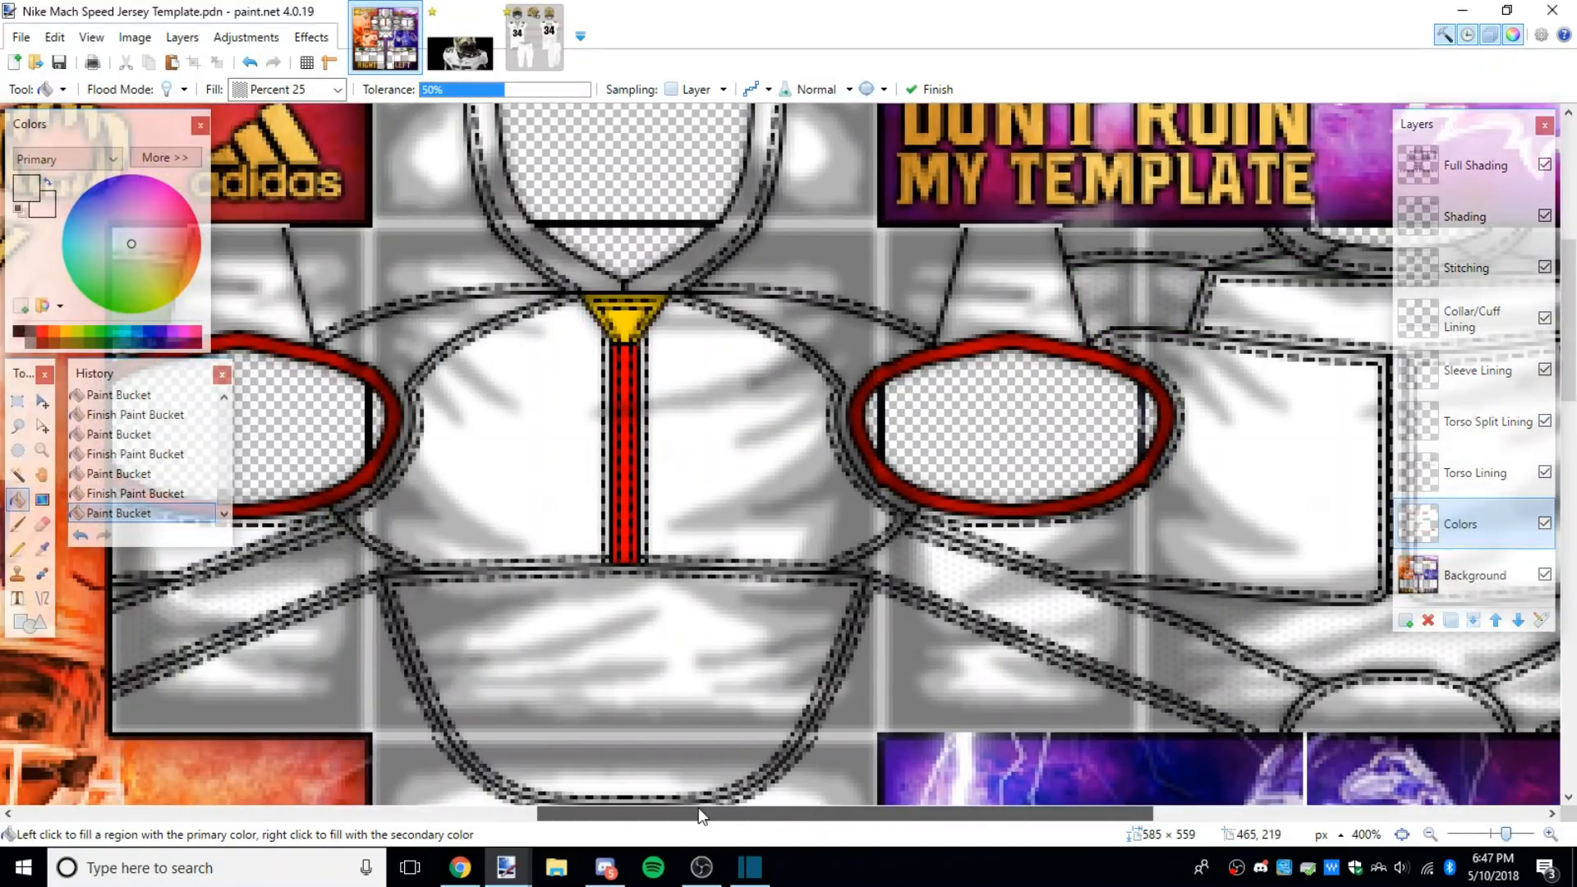
{"action": "left_click", "coordinate": [624, 434]}
{"action": "left_click", "coordinate": [627, 320]}
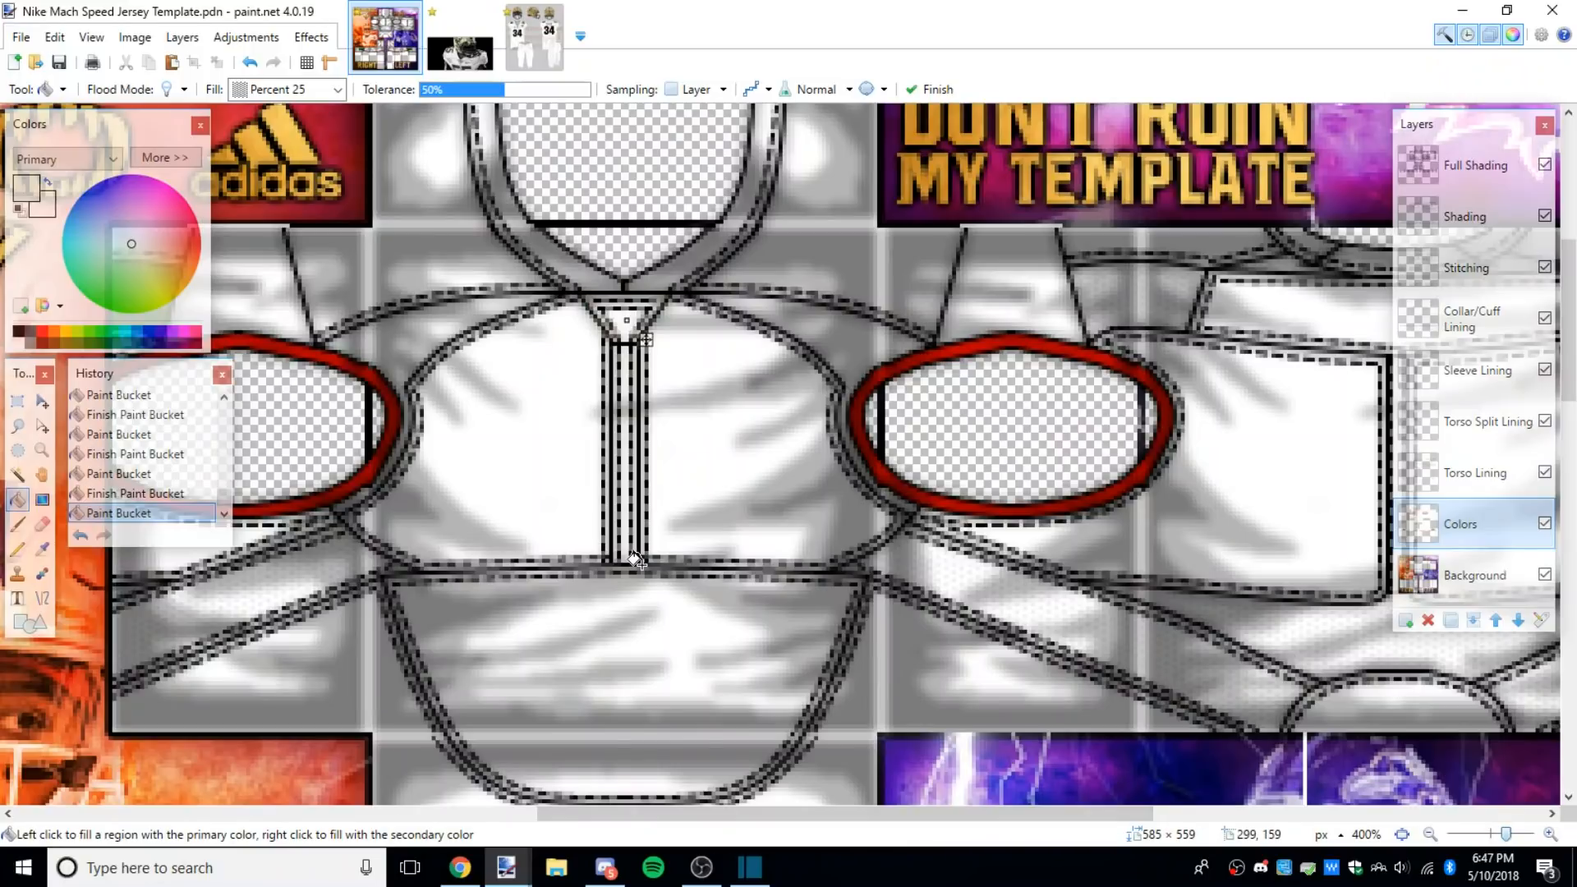
Step: Fill the green panels on both sleeves and the green shoulder panel at the torso's far left with the Percent 25 pattern
{"action": "scroll", "coordinate": [638, 562], "scroll_direction": "down", "scroll_amount": 6}
{"action": "left_click", "coordinate": [1050, 511]}
{"action": "scroll", "coordinate": [493, 518], "scroll_direction": "left", "scroll_amount": 2}
{"action": "left_click", "coordinate": [337, 523]}
{"action": "scroll", "coordinate": [693, 580], "scroll_direction": "up", "scroll_amount": 3}
{"action": "left_click", "coordinate": [521, 192]}
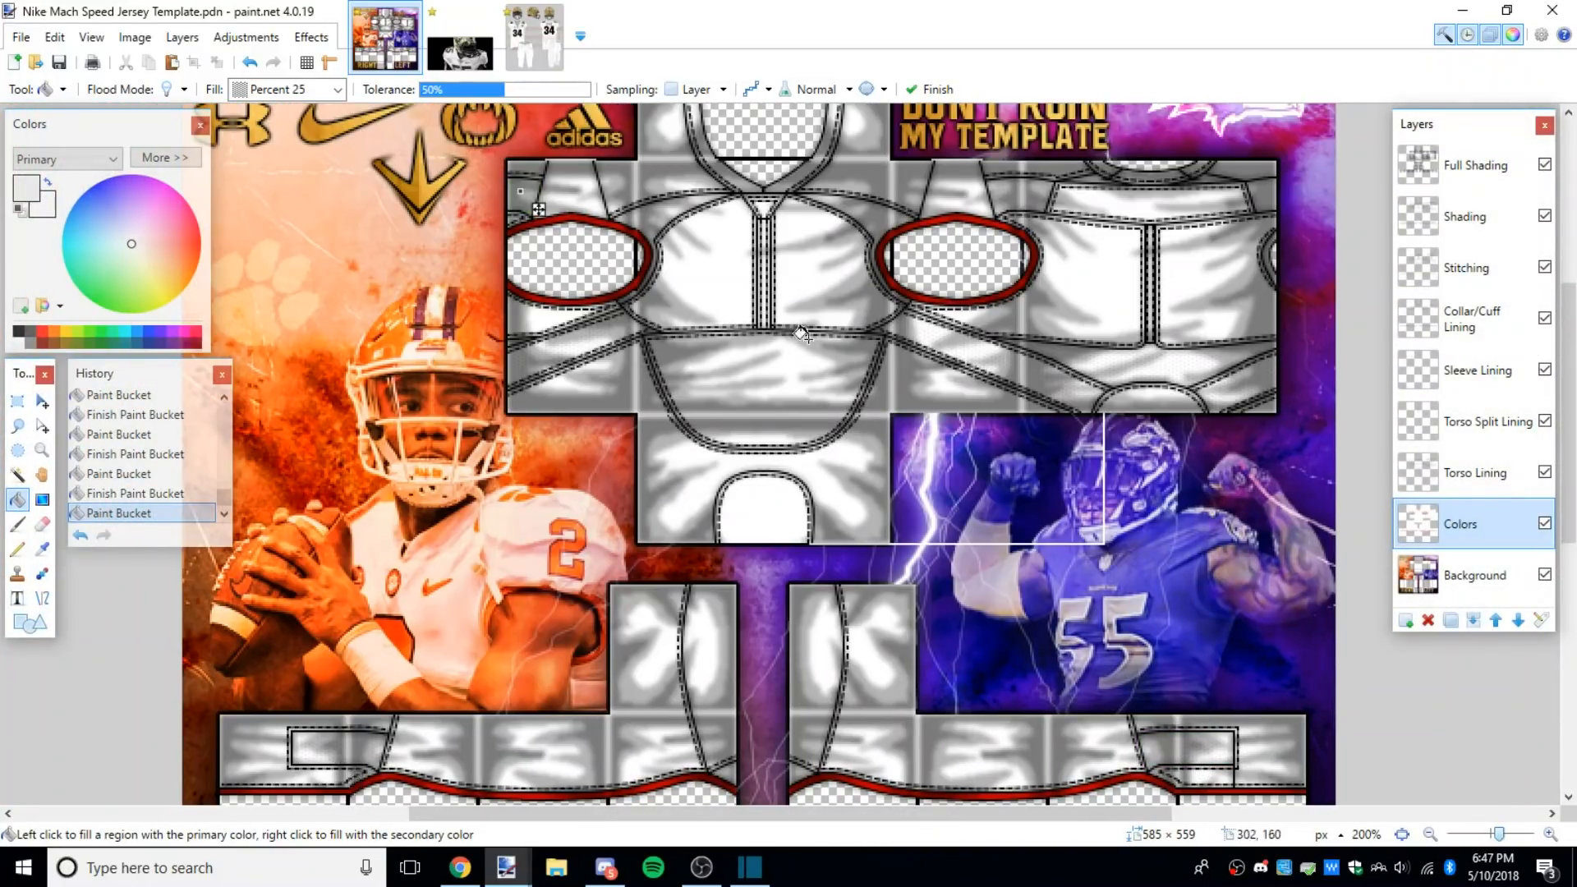
{"action": "scroll", "coordinate": [912, 364], "scroll_direction": "down", "scroll_amount": 2}
{"action": "scroll", "coordinate": [941, 376], "scroll_direction": "up", "scroll_amount": 1}
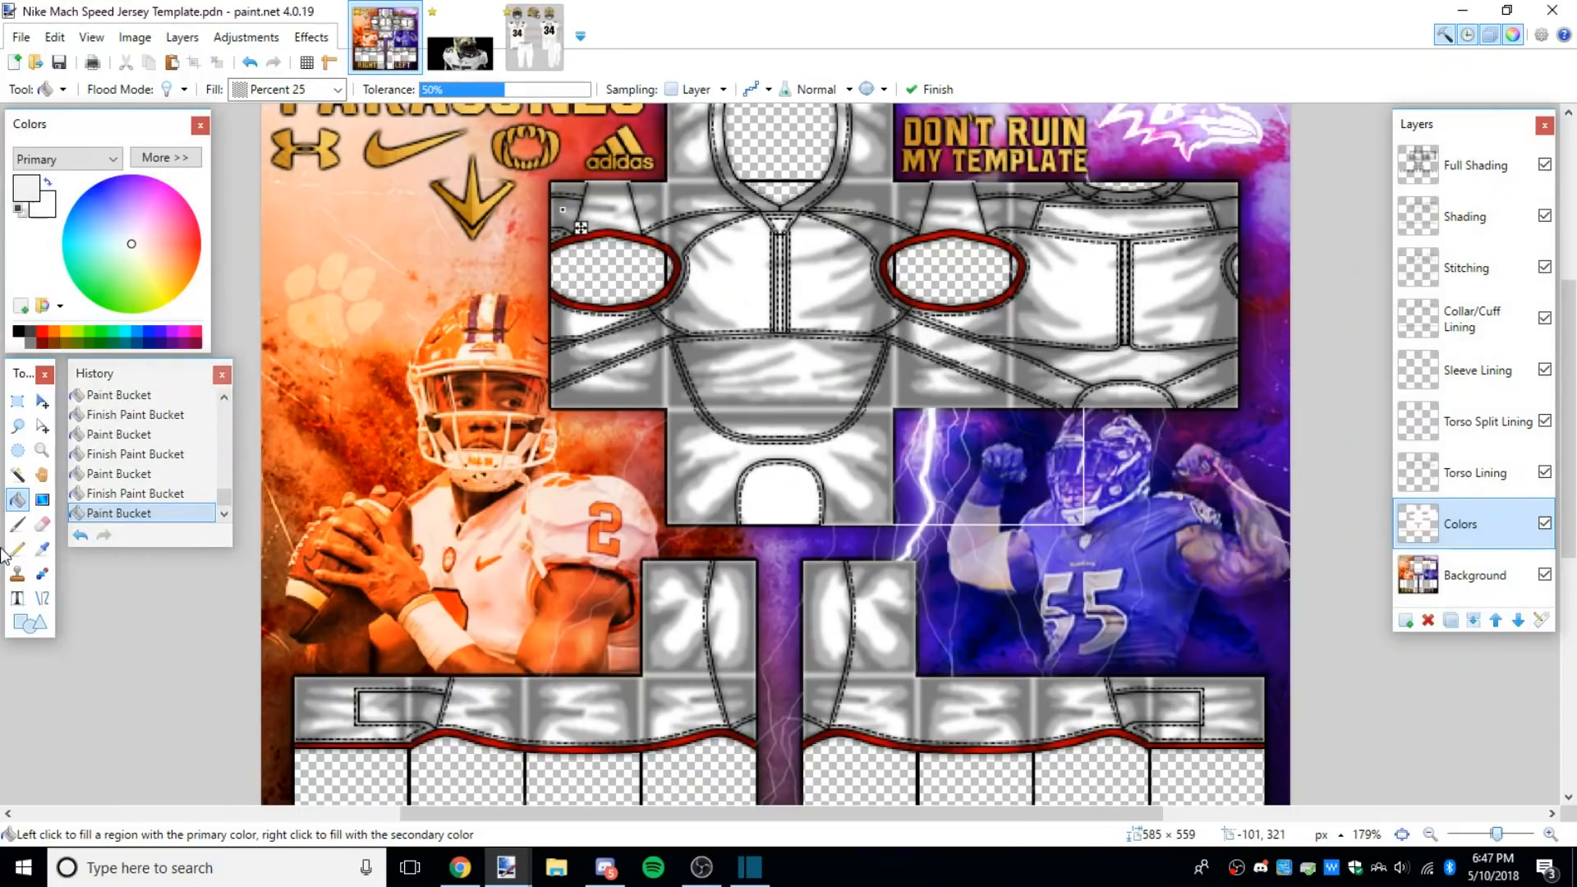
{"action": "left_click", "coordinate": [18, 402]}
{"action": "scroll", "coordinate": [726, 419], "scroll_direction": "down", "scroll_amount": 1}
{"action": "scroll", "coordinate": [726, 419], "scroll_direction": "up", "scroll_amount": 1}
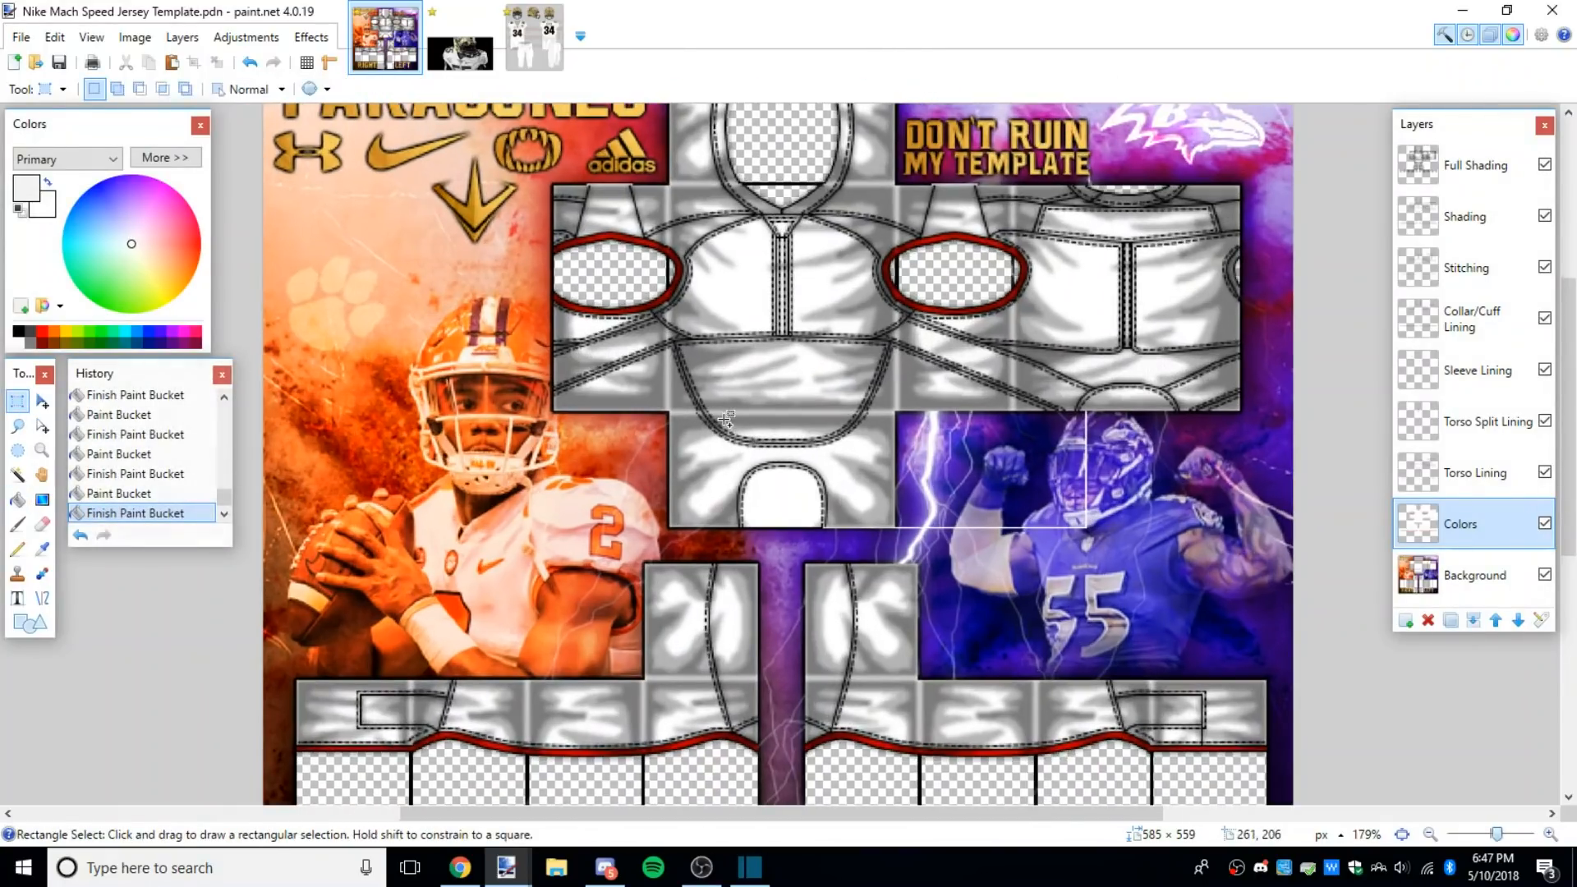
{"action": "left_click", "coordinate": [17, 498]}
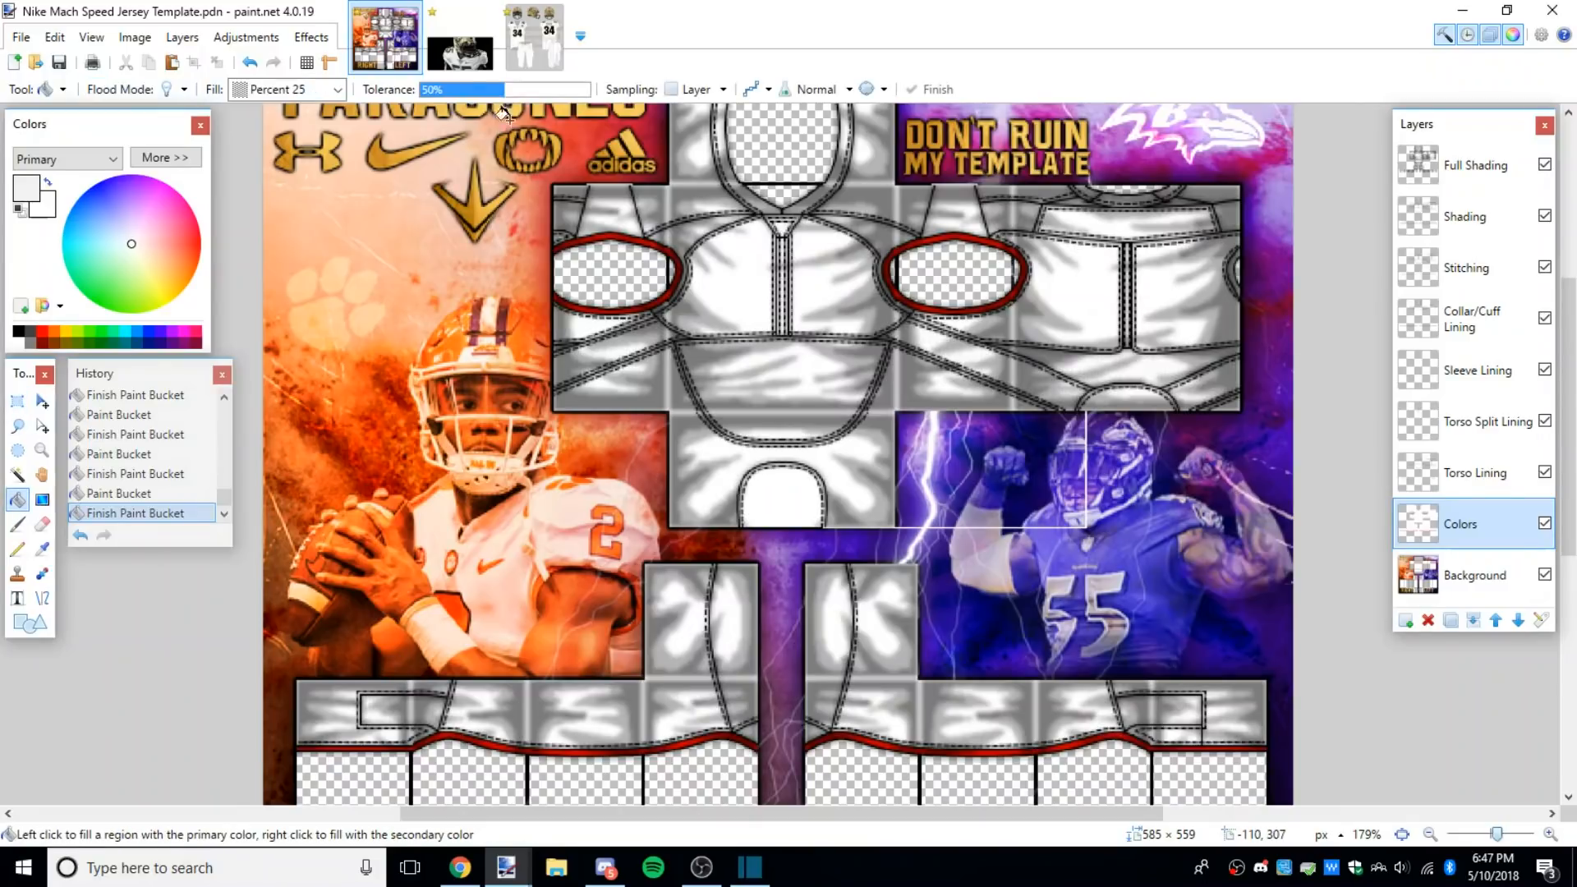
Step: Sample the black sleeve cuff color from the UCF reference photo as the primary color and darken it to 0A0A0A
{"action": "left_click", "coordinate": [460, 51]}
{"action": "key", "text": "s"}
{"action": "scroll", "coordinate": [1158, 705], "scroll_direction": "up", "scroll_amount": 1}
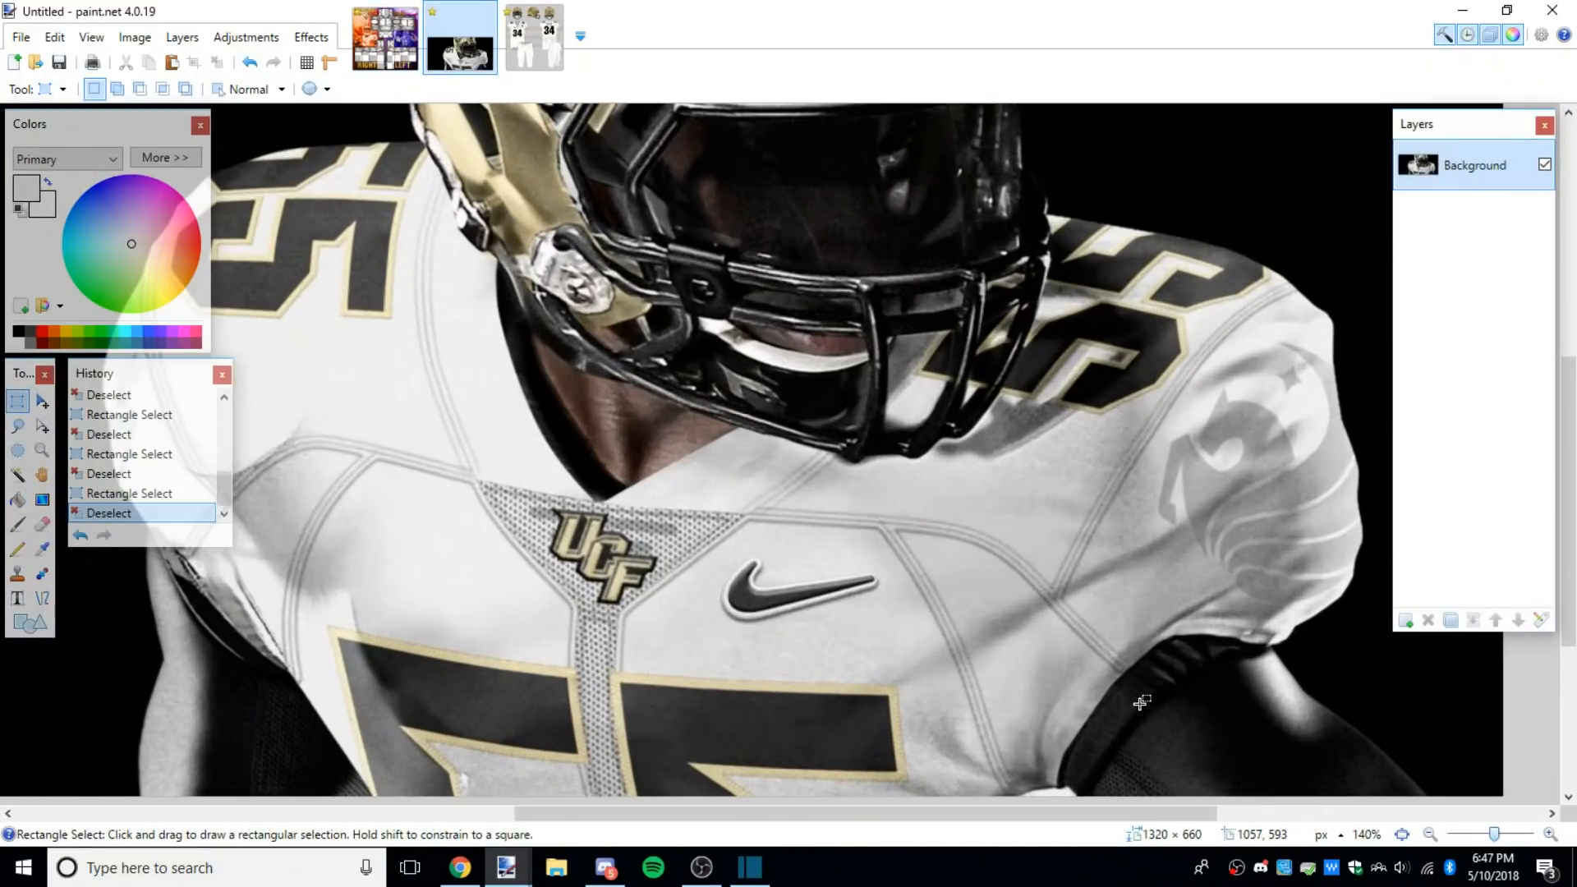
{"action": "left_click_drag", "start_coordinate": [1077, 655], "coordinate": [1163, 716]}
{"action": "left_click", "coordinate": [1161, 713]}
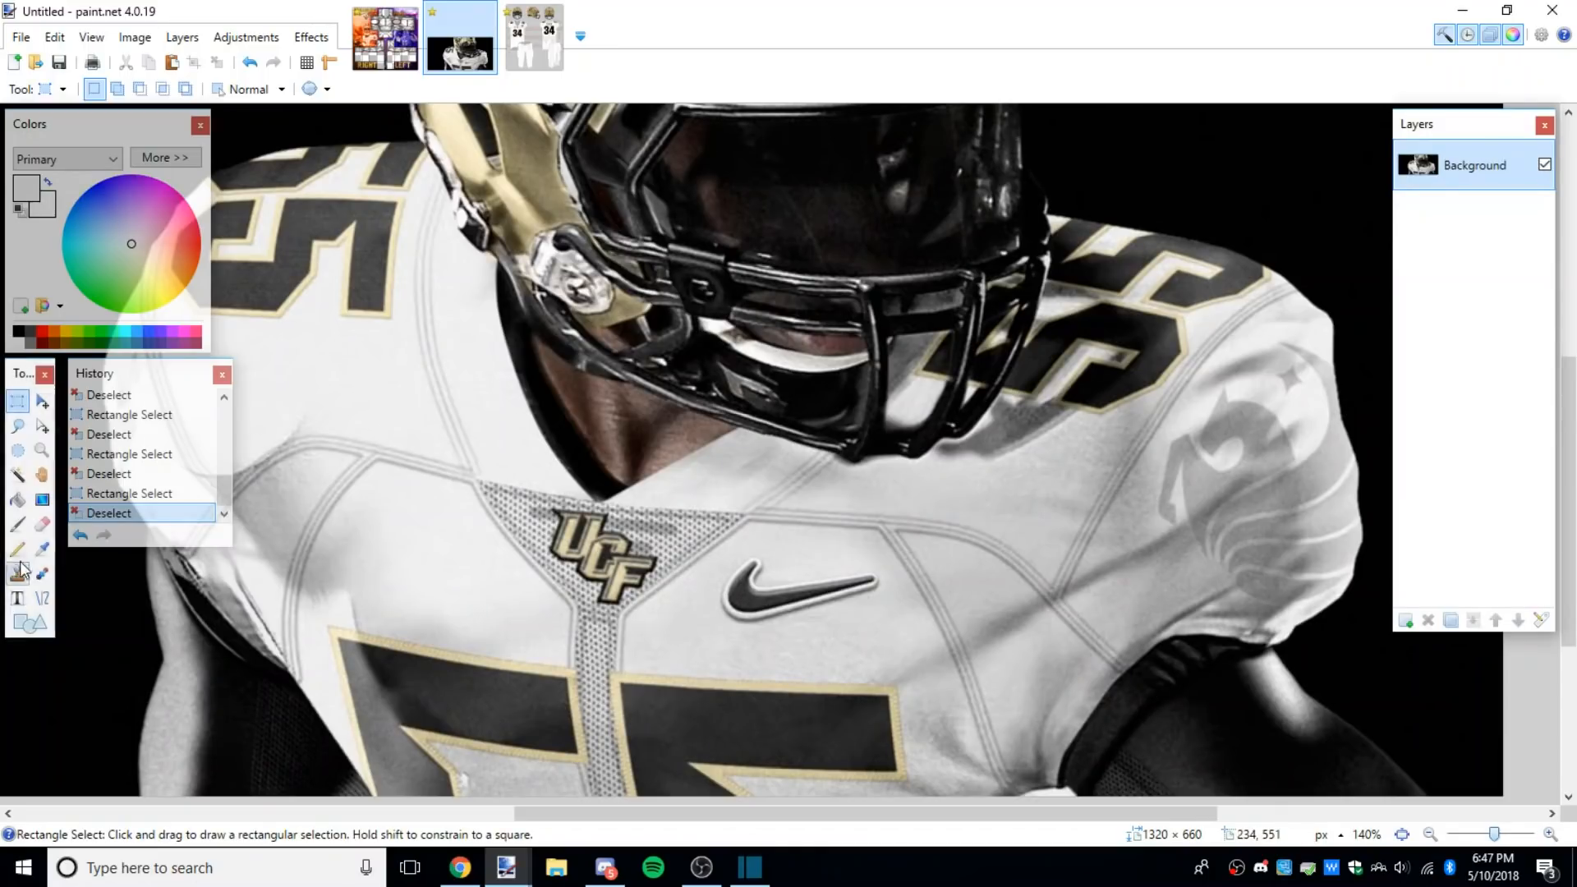
{"action": "key", "text": "k"}
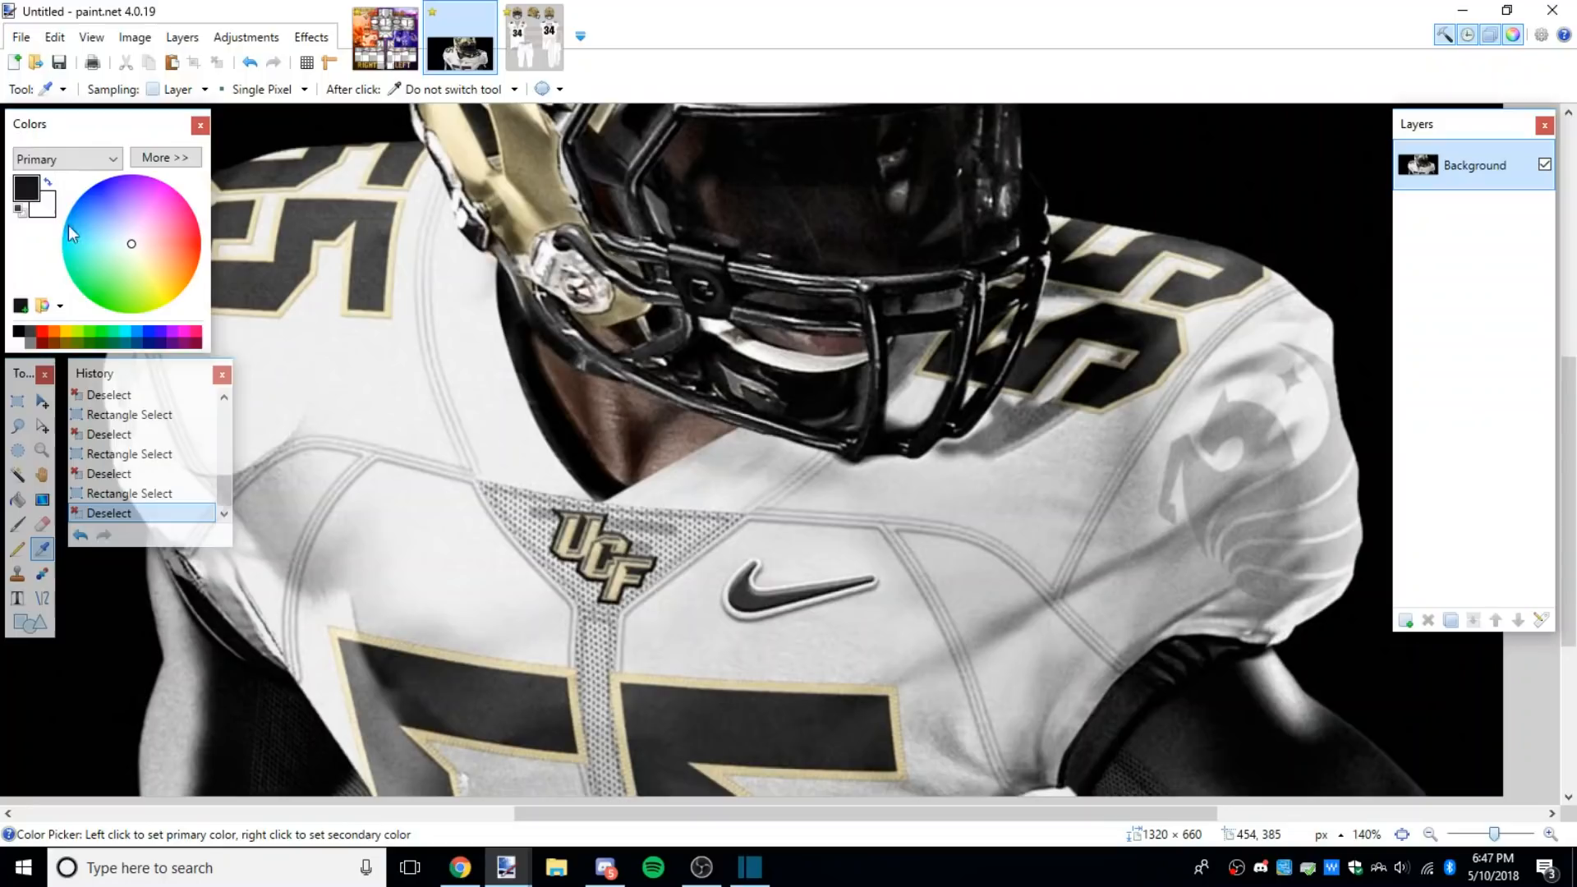
{"action": "left_click", "coordinate": [166, 157]}
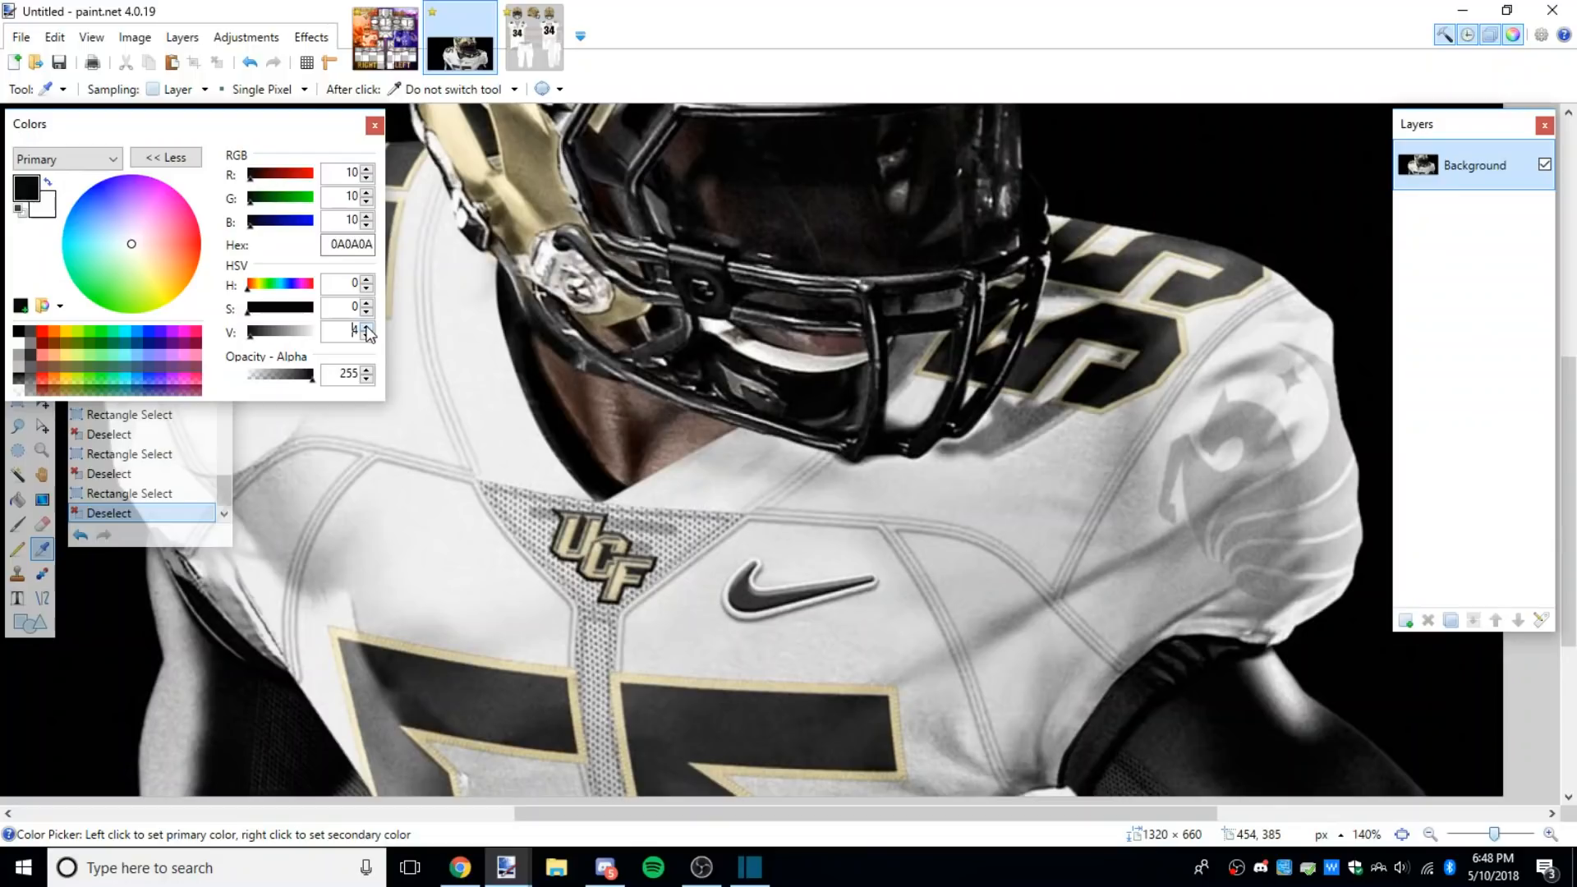
{"action": "left_click", "coordinate": [166, 158]}
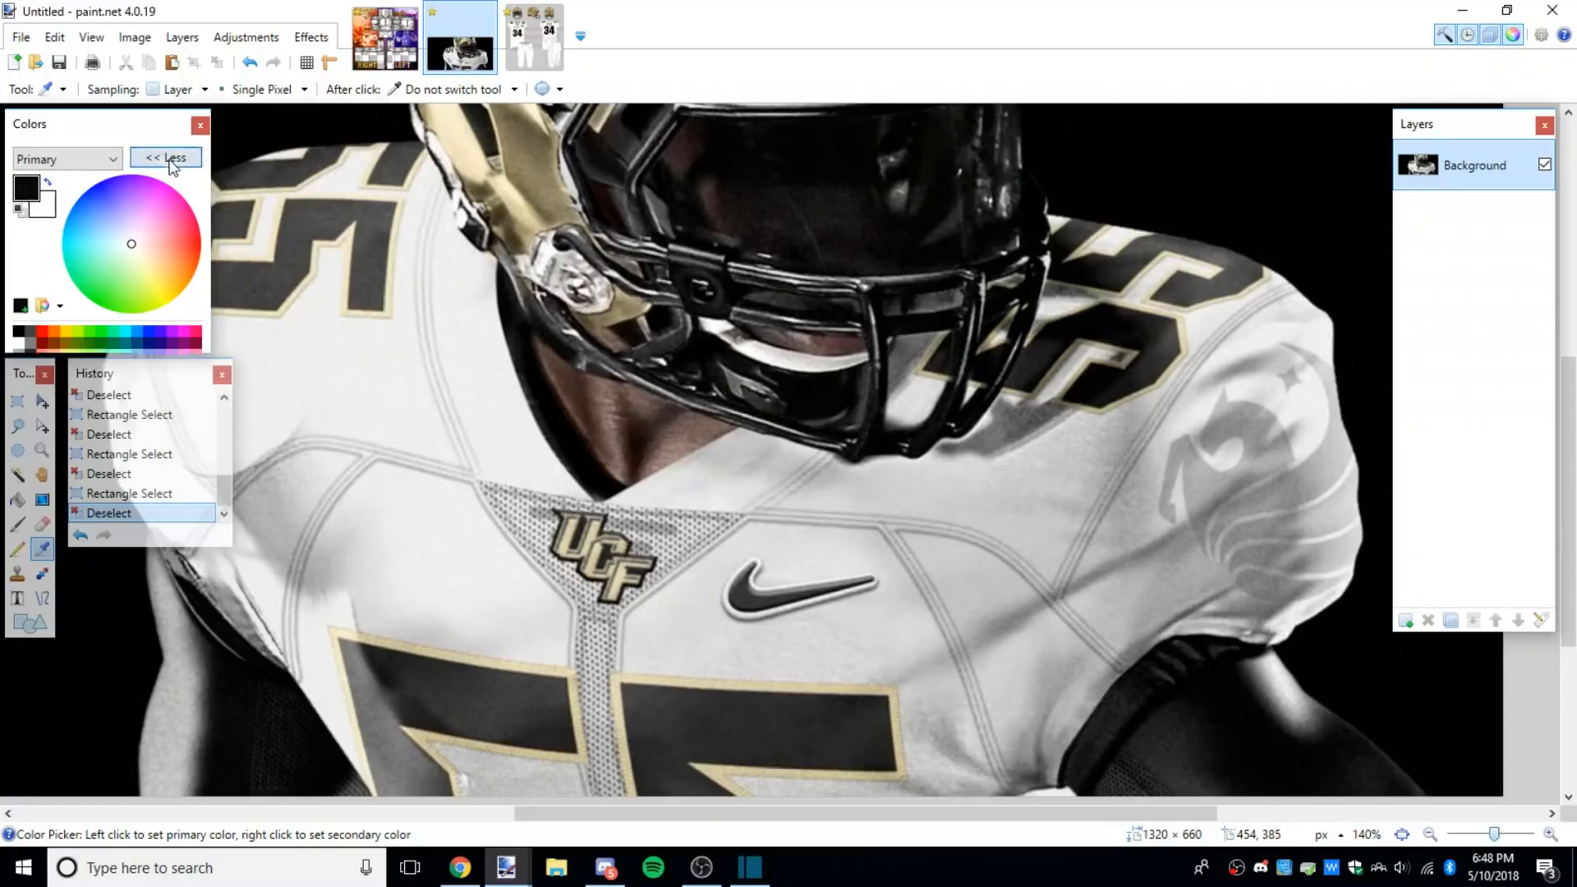
Step: Fill the red trim around both armholes on the jersey template with the black, using the Solid Color fill style
{"action": "left_click", "coordinate": [18, 498]}
{"action": "left_click", "coordinate": [386, 36]}
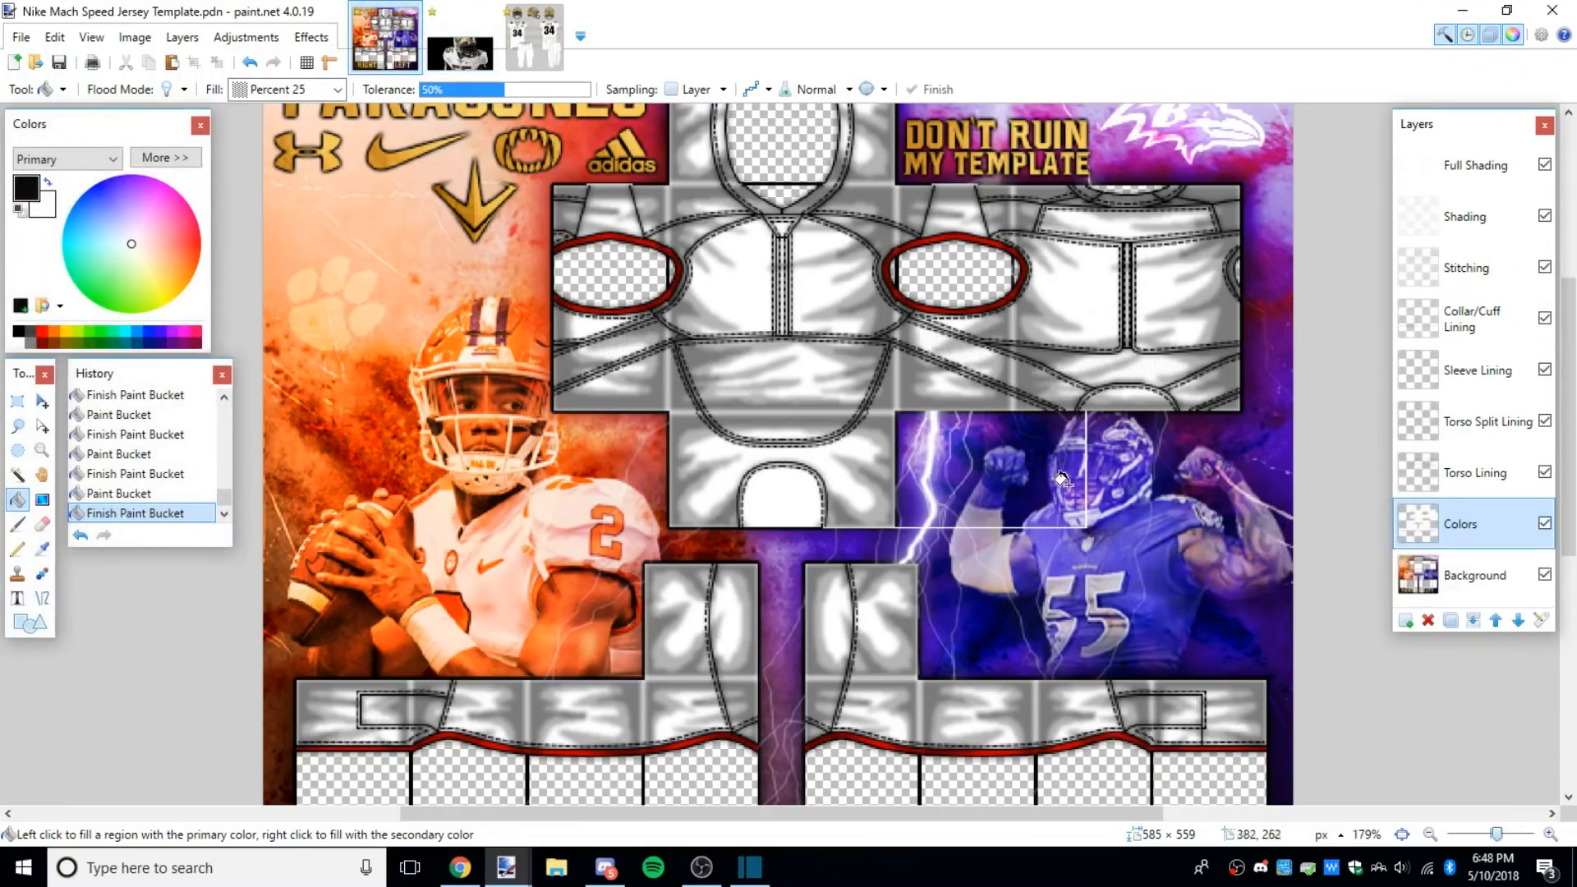
{"action": "scroll", "coordinate": [669, 262], "scroll_direction": "up", "scroll_amount": 2}
{"action": "left_click", "coordinate": [669, 261]}
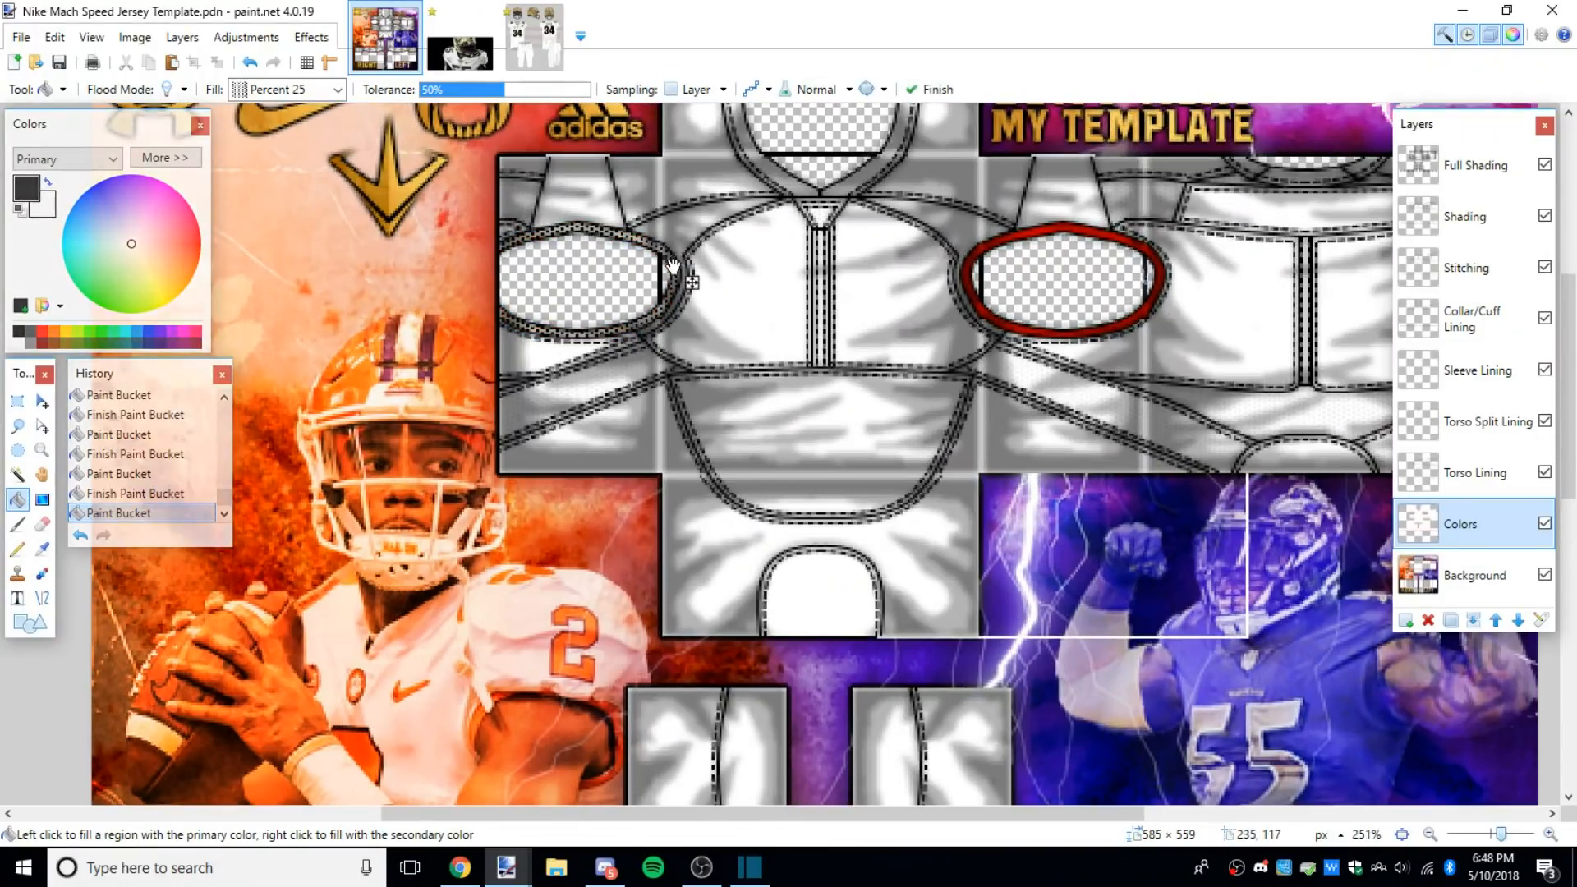
{"action": "left_click", "coordinate": [322, 87]}
{"action": "scroll", "coordinate": [345, 205], "scroll_direction": "up", "scroll_amount": 3}
{"action": "left_click", "coordinate": [370, 111]}
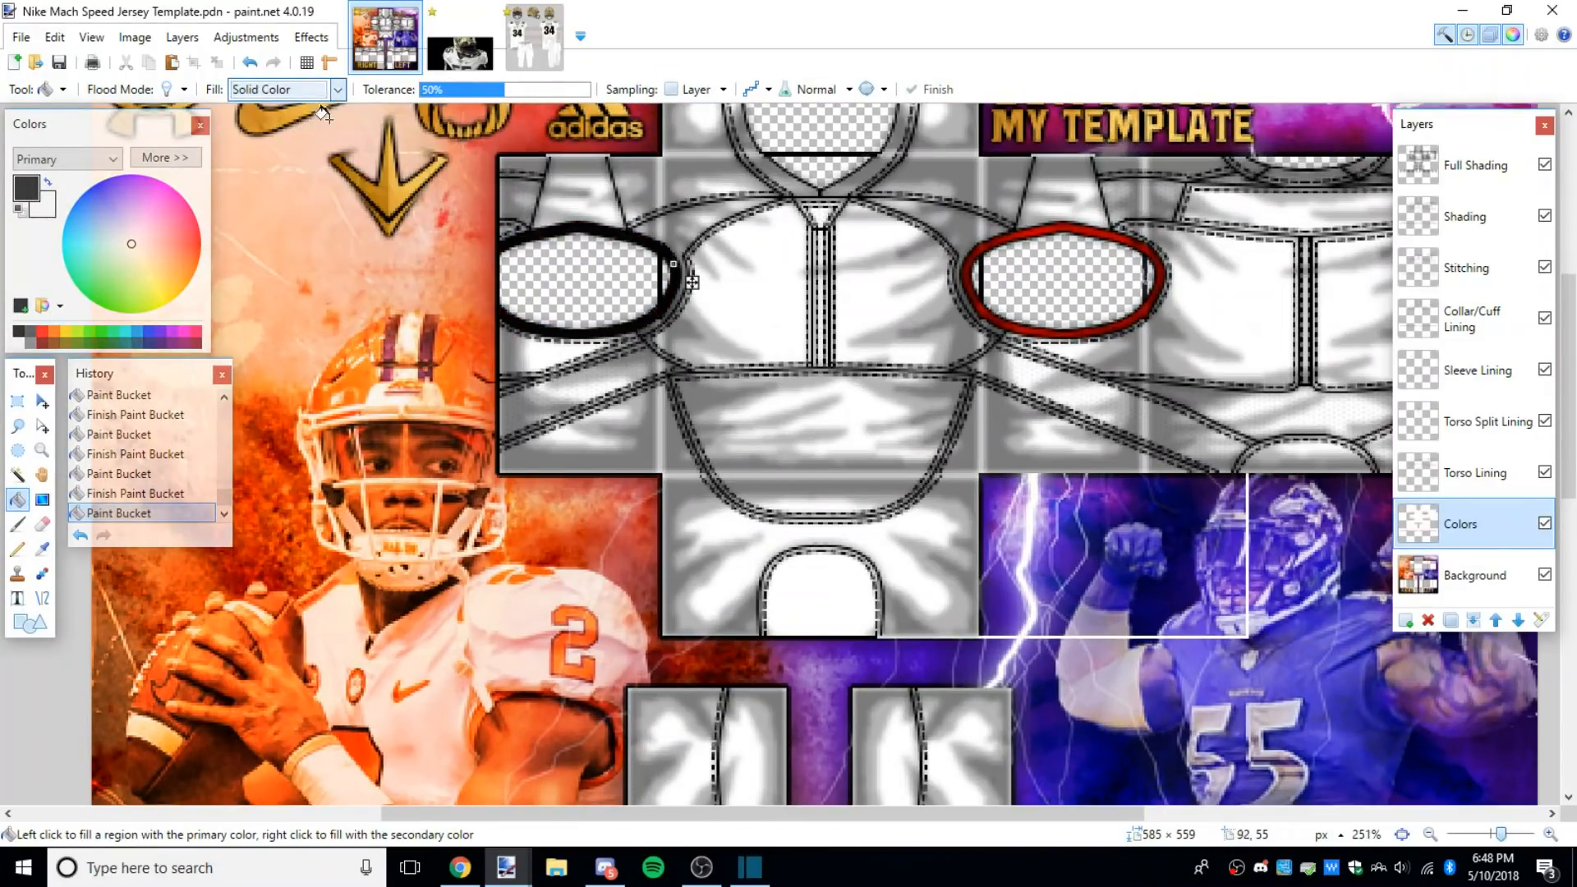
{"action": "left_click", "coordinate": [986, 335]}
{"action": "scroll", "coordinate": [1278, 295], "scroll_direction": "down", "scroll_amount": 3}
{"action": "scroll", "coordinate": [1317, 308], "scroll_direction": "up", "scroll_amount": 2}
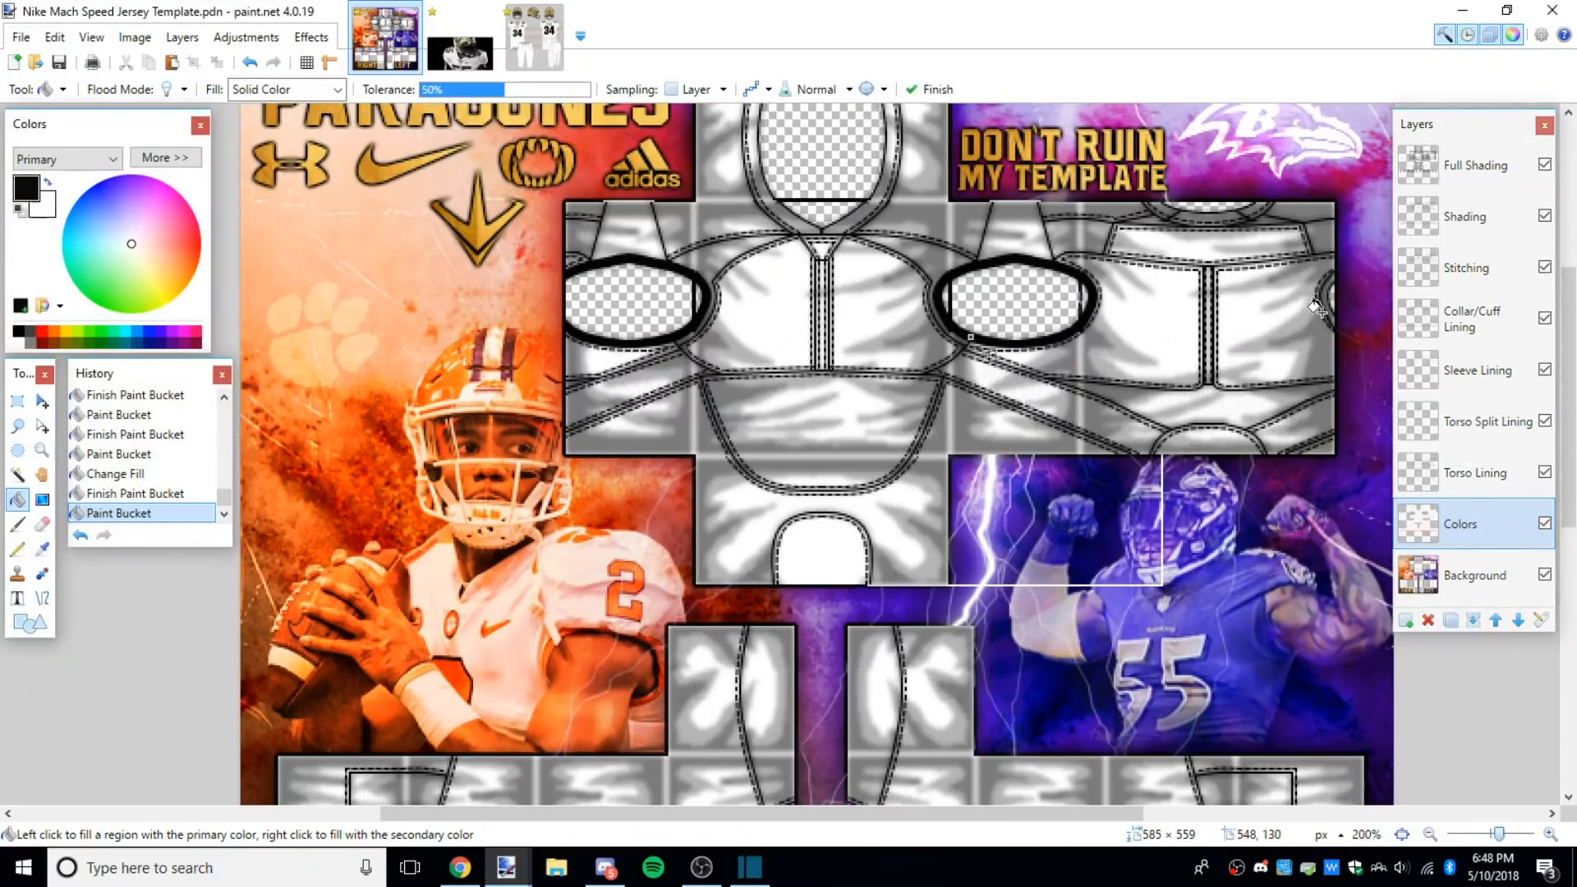
Step: Fill the red cuff stripes along the lower edge of both sleeves with solid black
{"action": "scroll", "coordinate": [1325, 307], "scroll_direction": "up", "scroll_amount": 4}
{"action": "scroll", "coordinate": [707, 553], "scroll_direction": "down", "scroll_amount": 3}
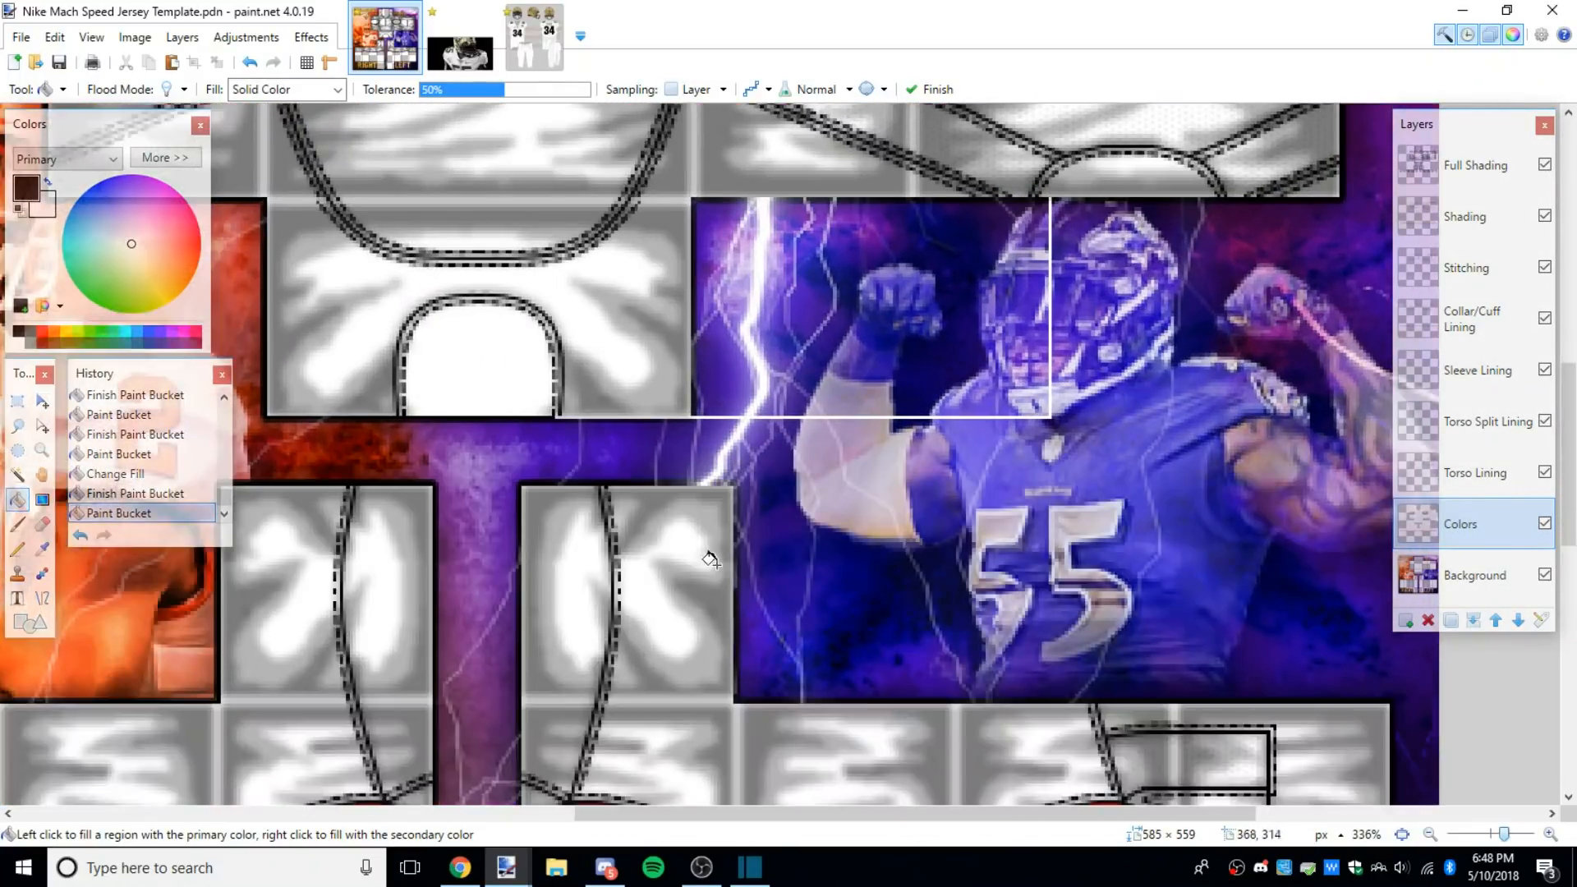
{"action": "scroll", "coordinate": [688, 640], "scroll_direction": "down", "scroll_amount": 5}
{"action": "scroll", "coordinate": [652, 729], "scroll_direction": "up", "scroll_amount": 3}
{"action": "left_click", "coordinate": [651, 730]}
{"action": "left_click", "coordinate": [524, 727]}
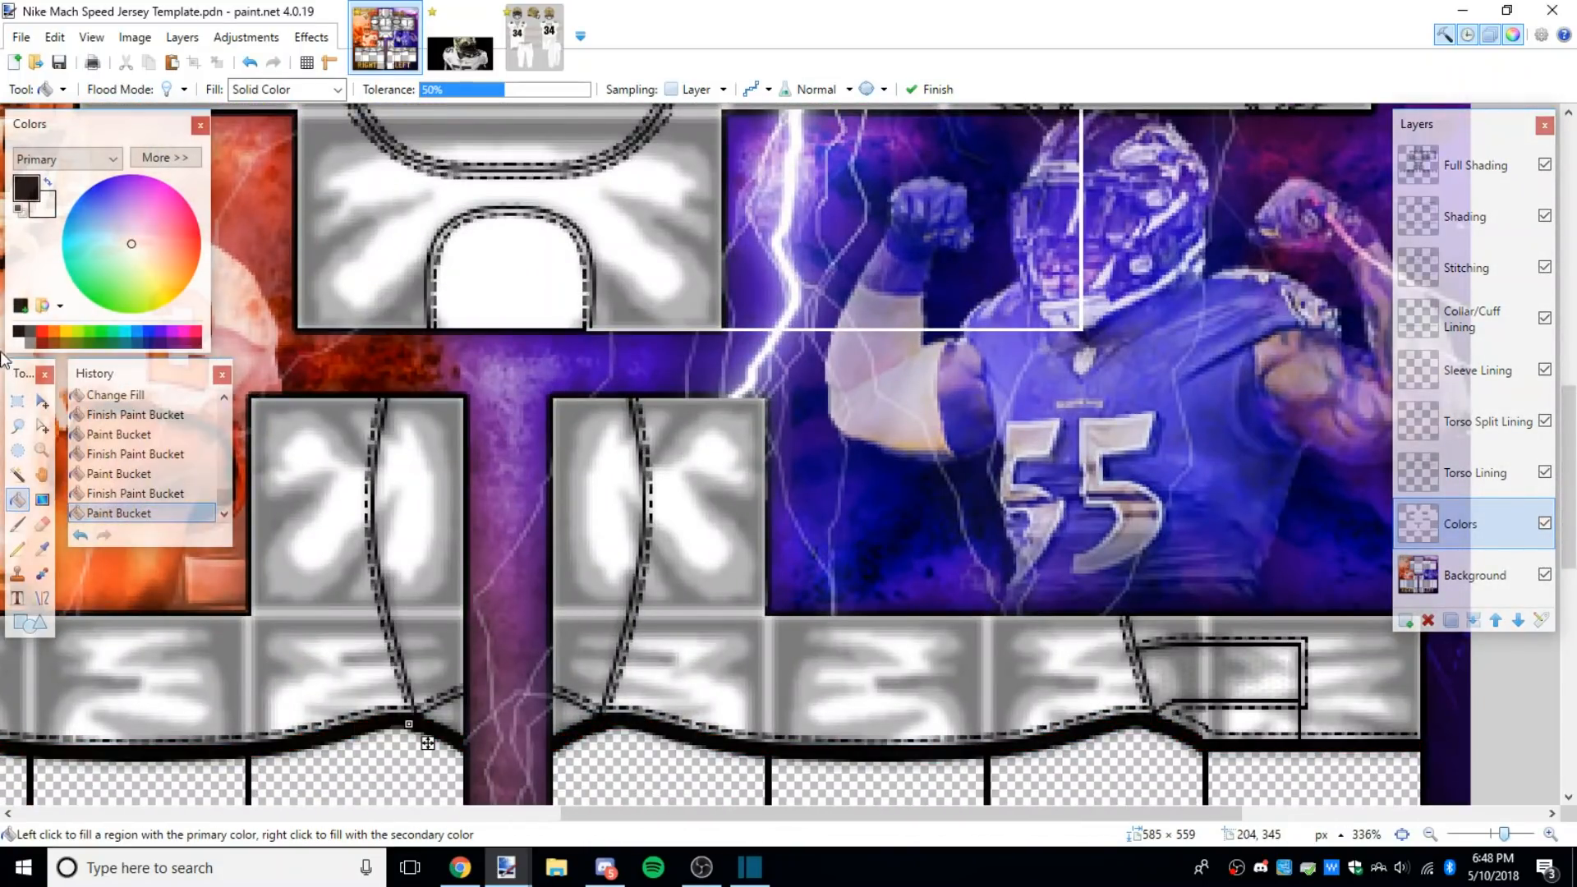
Step: Copy a 64 × 39 pixel area with the black armhole trim beside the back panel and paste it mirrored onto the back's outer edge
{"action": "left_click", "coordinate": [17, 401]}
{"action": "scroll", "coordinate": [904, 507], "scroll_direction": "down", "scroll_amount": 3}
{"action": "scroll", "coordinate": [903, 507], "scroll_direction": "up", "scroll_amount": 4}
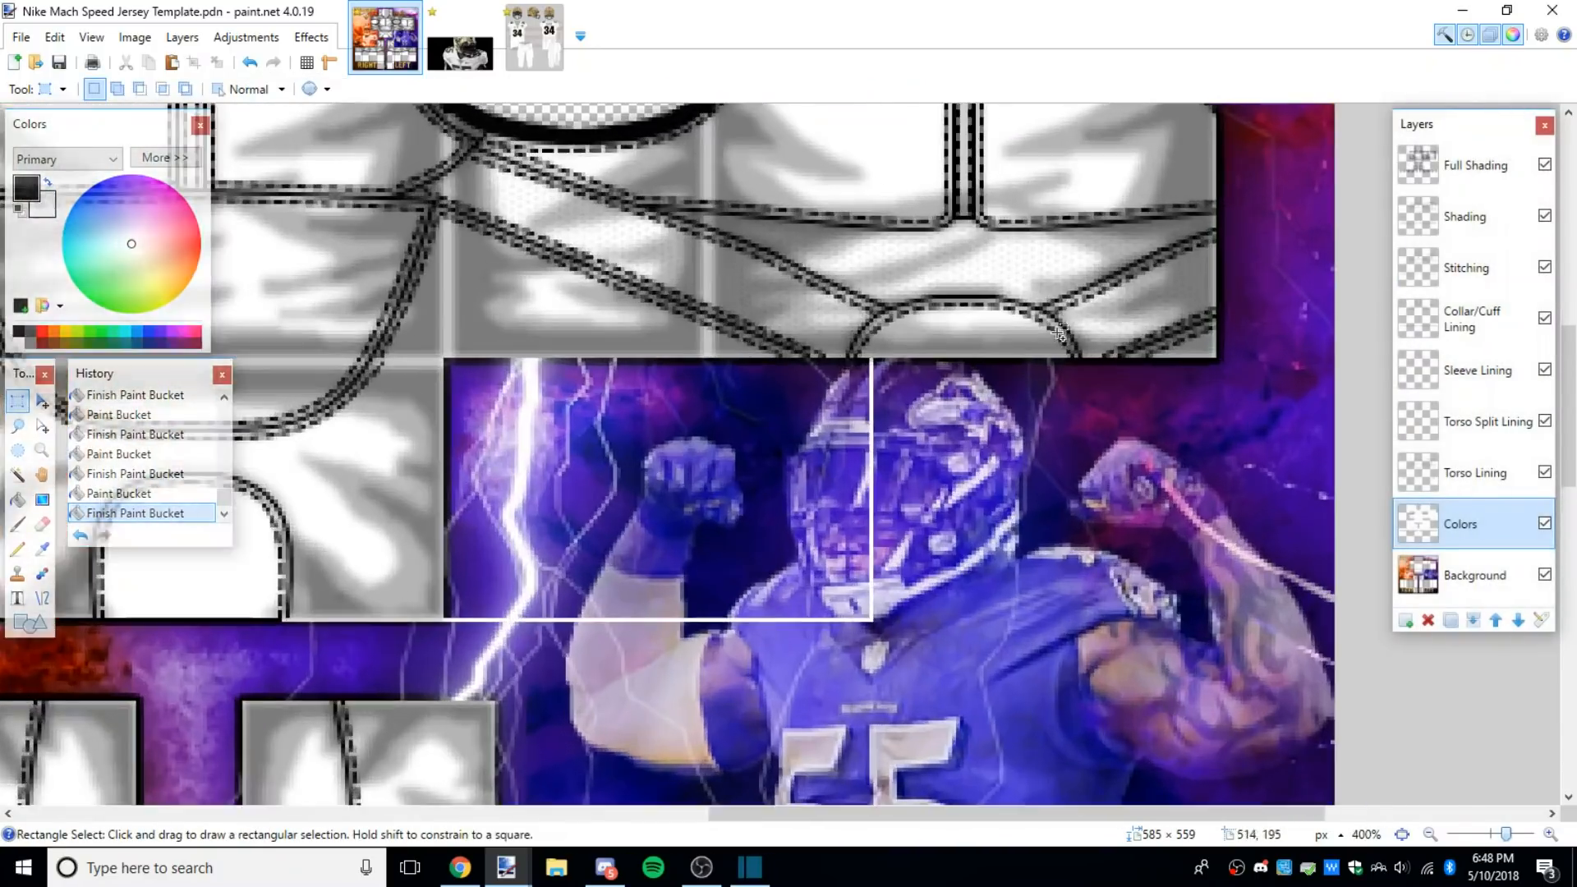
{"action": "scroll", "coordinate": [904, 507], "scroll_direction": "up", "scroll_amount": 2}
{"action": "left_click_drag", "start_coordinate": [636, 634], "coordinate": [1015, 405]}
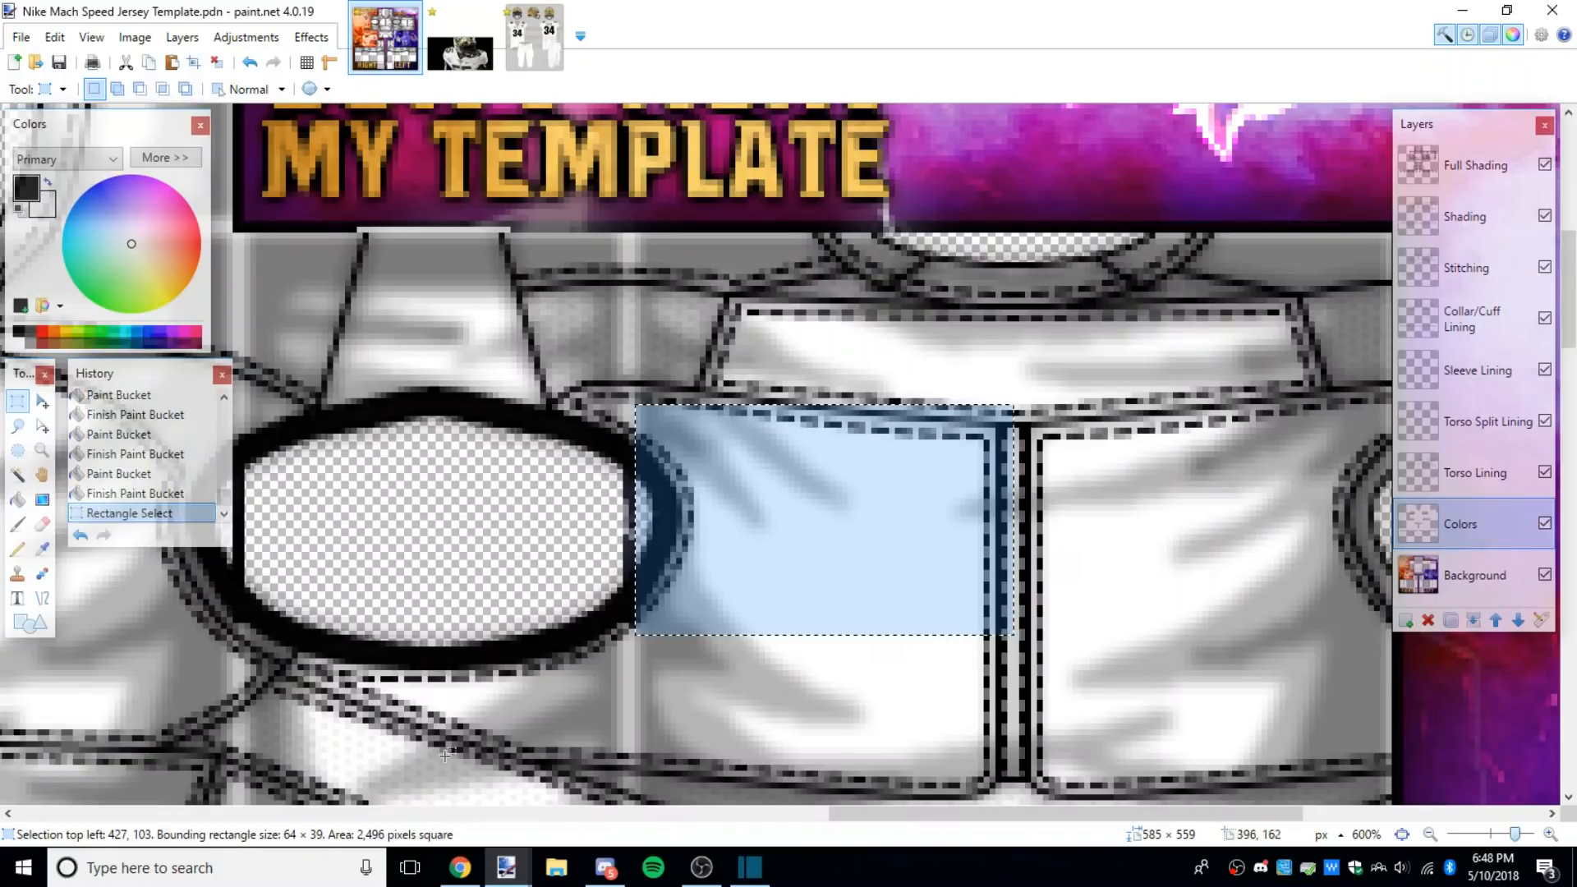
{"action": "key", "text": "ctrl+v"}
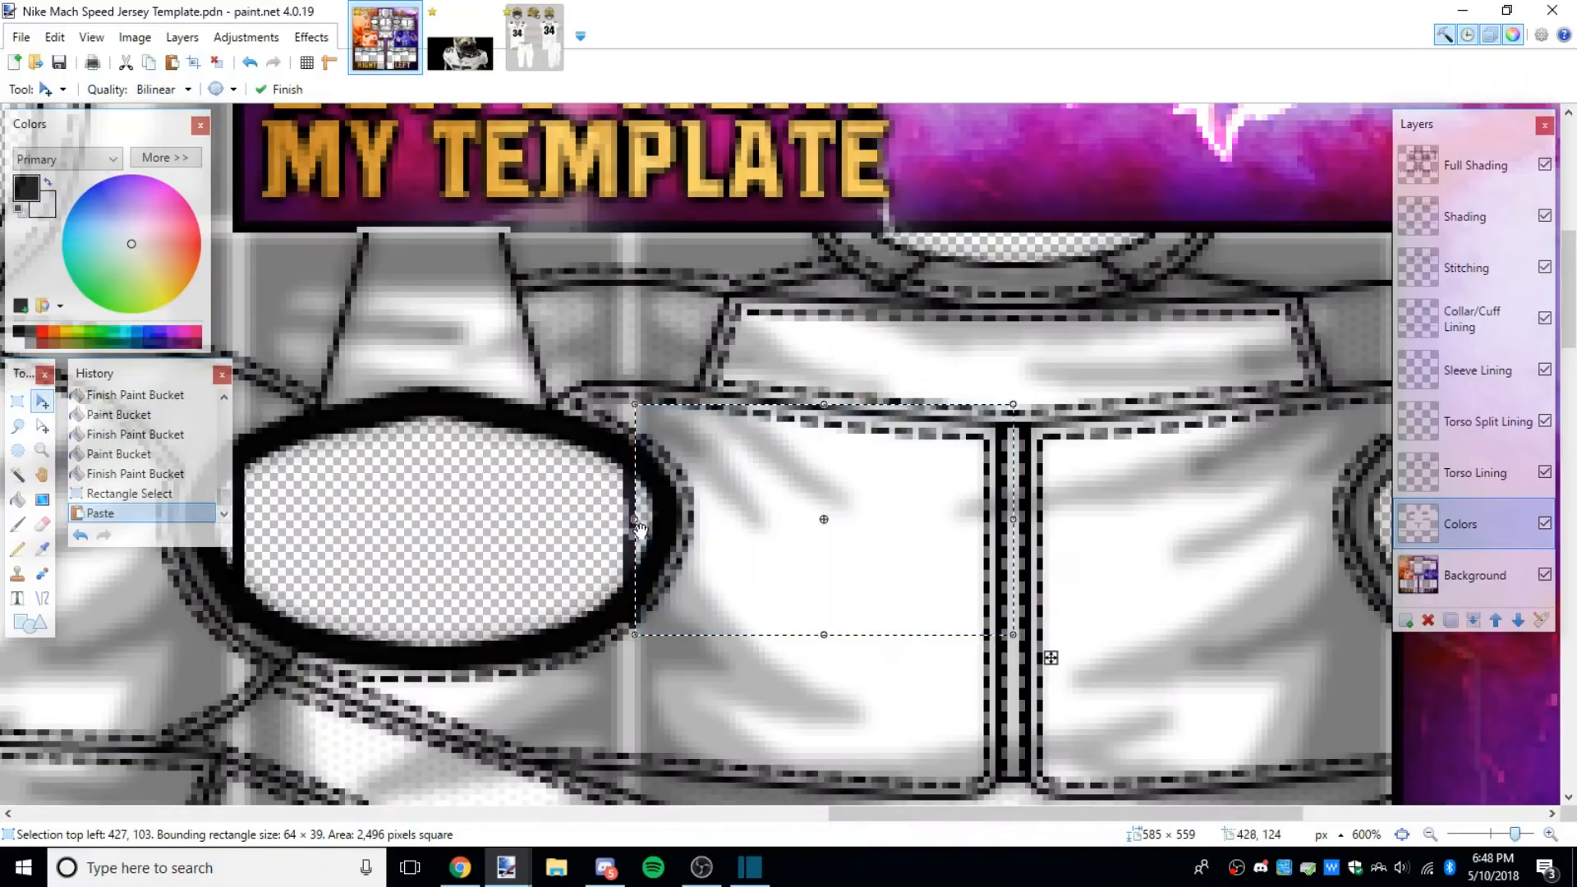
{"action": "left_click_drag", "start_coordinate": [1013, 561], "coordinate": [1394, 560]}
{"action": "scroll", "coordinate": [1017, 594], "scroll_direction": "down", "scroll_amount": 3}
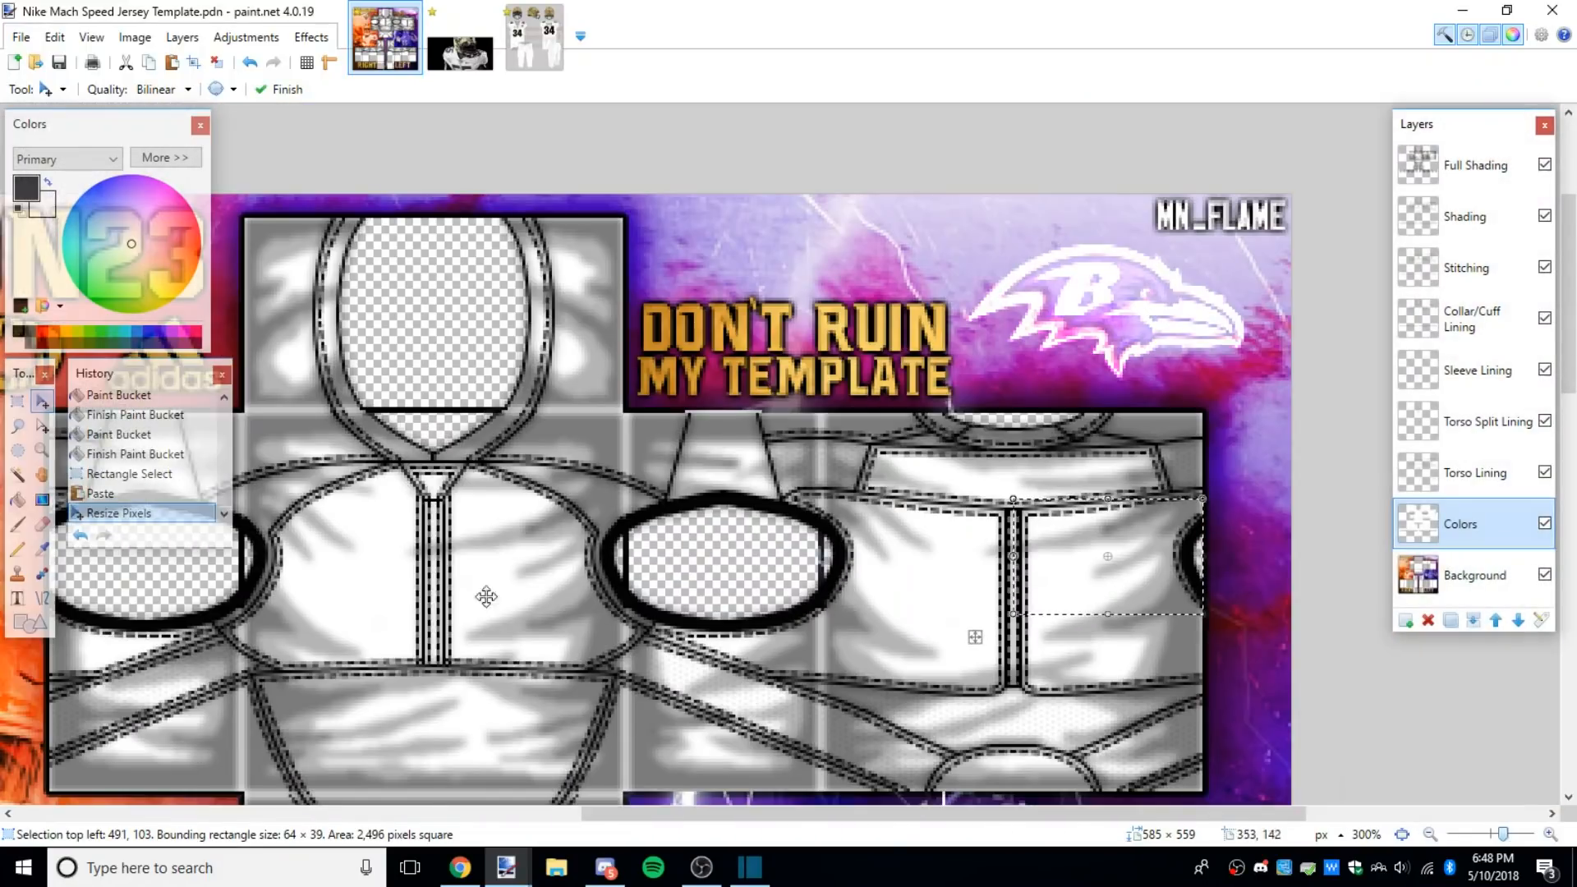
{"action": "left_click", "coordinate": [18, 401]}
{"action": "left_click", "coordinate": [894, 504]}
Step: Look over the recolored torso, armholes and sleeve cuffs across the jersey template
{"action": "scroll", "coordinate": [791, 595], "scroll_direction": "down", "scroll_amount": 4}
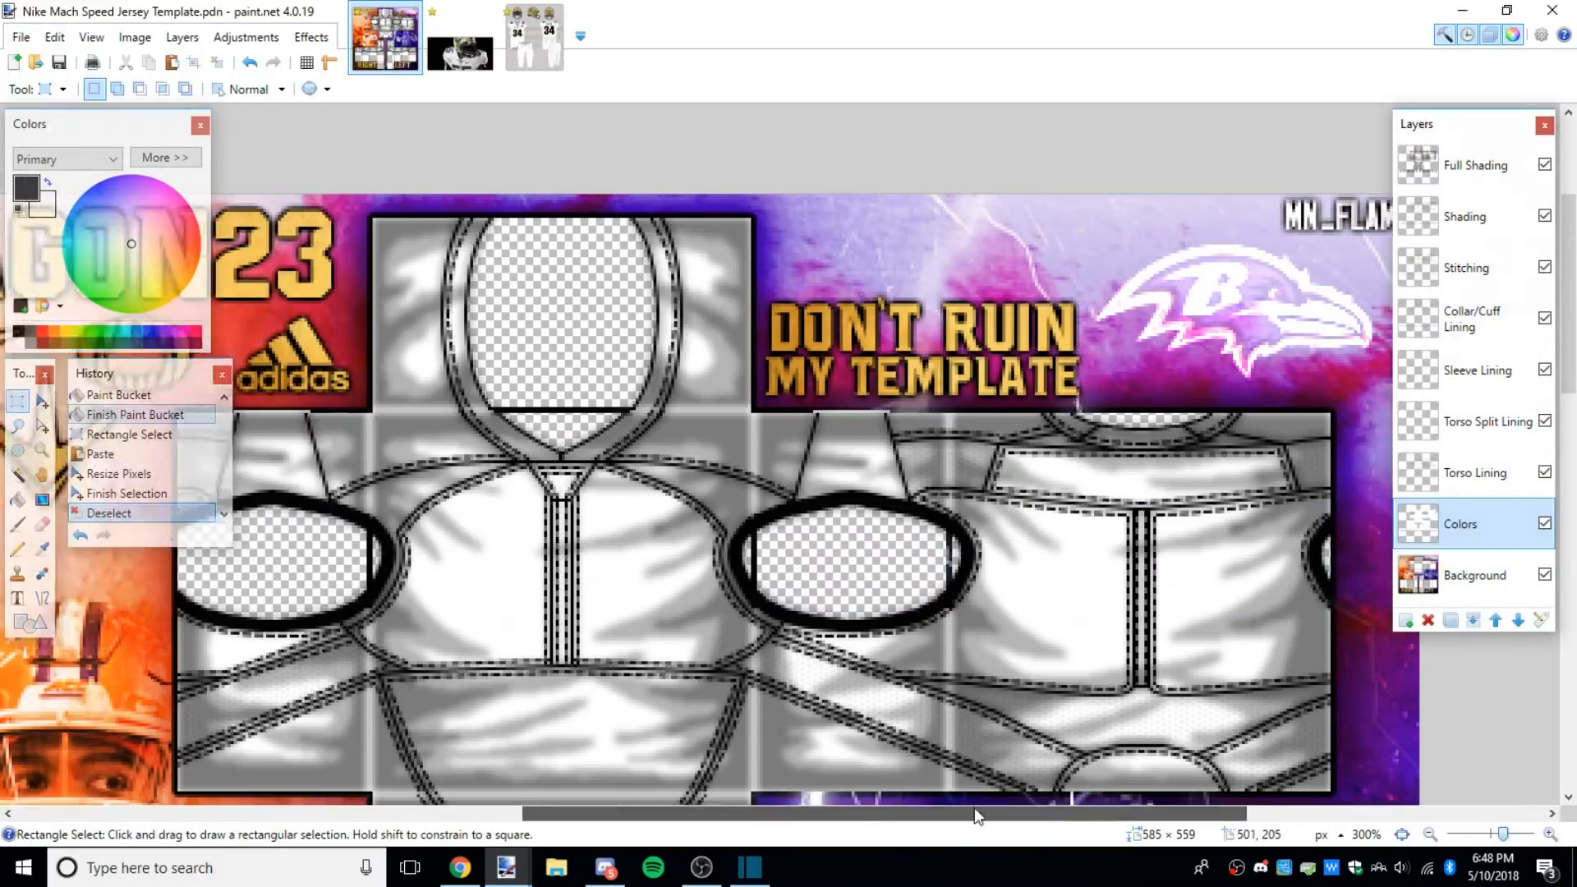
{"action": "scroll", "coordinate": [792, 594], "scroll_direction": "down", "scroll_amount": 3}
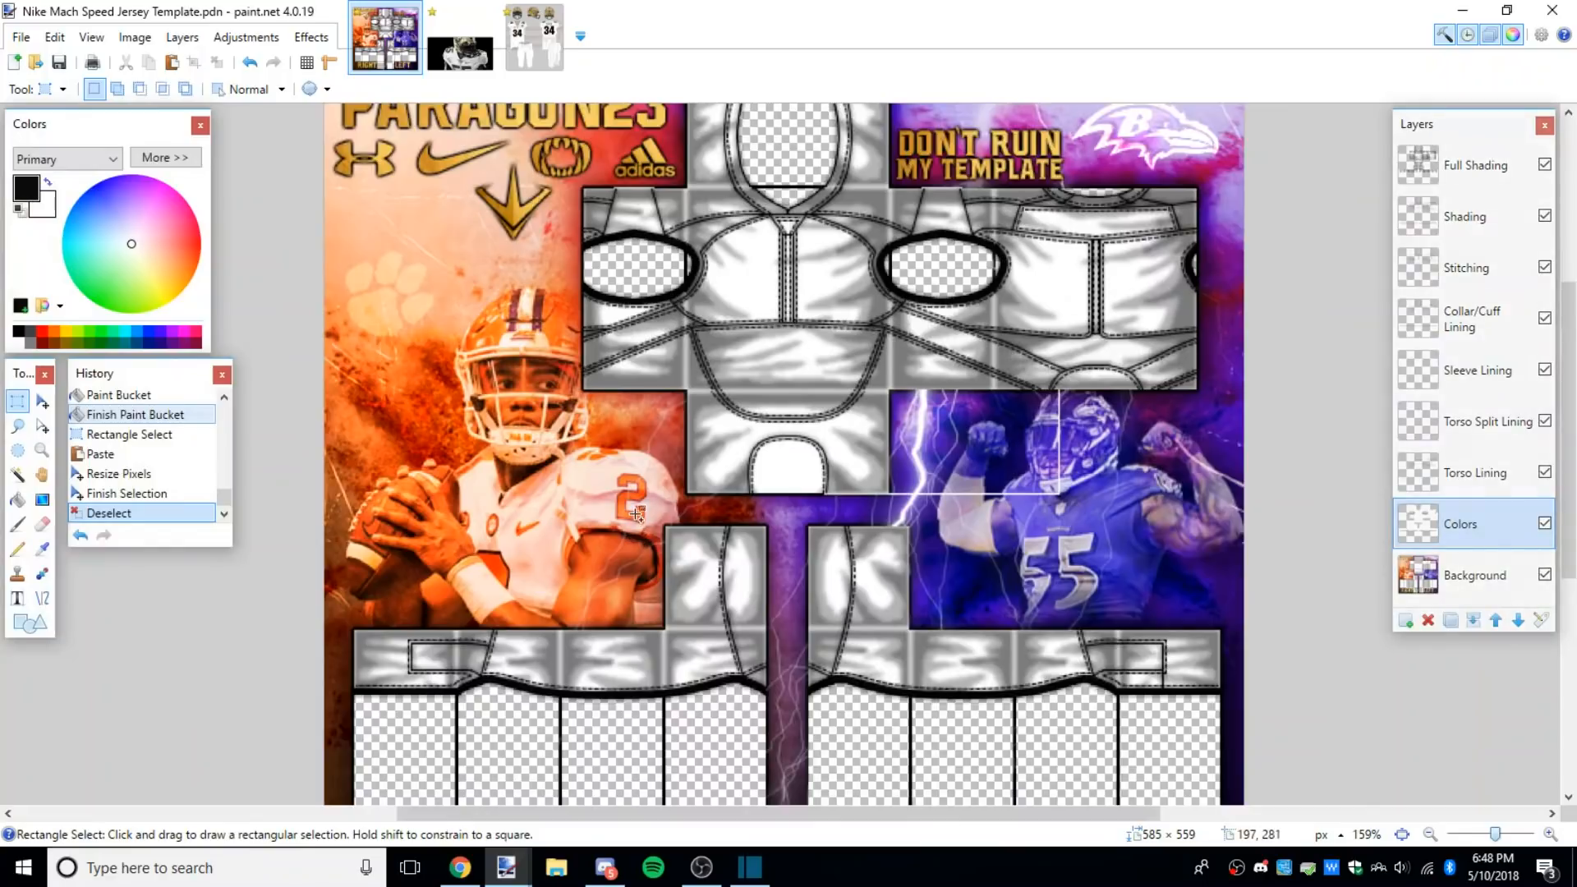
{"action": "scroll", "coordinate": [690, 536], "scroll_direction": "down", "scroll_amount": 1}
{"action": "scroll", "coordinate": [904, 616], "scroll_direction": "up", "scroll_amount": 1}
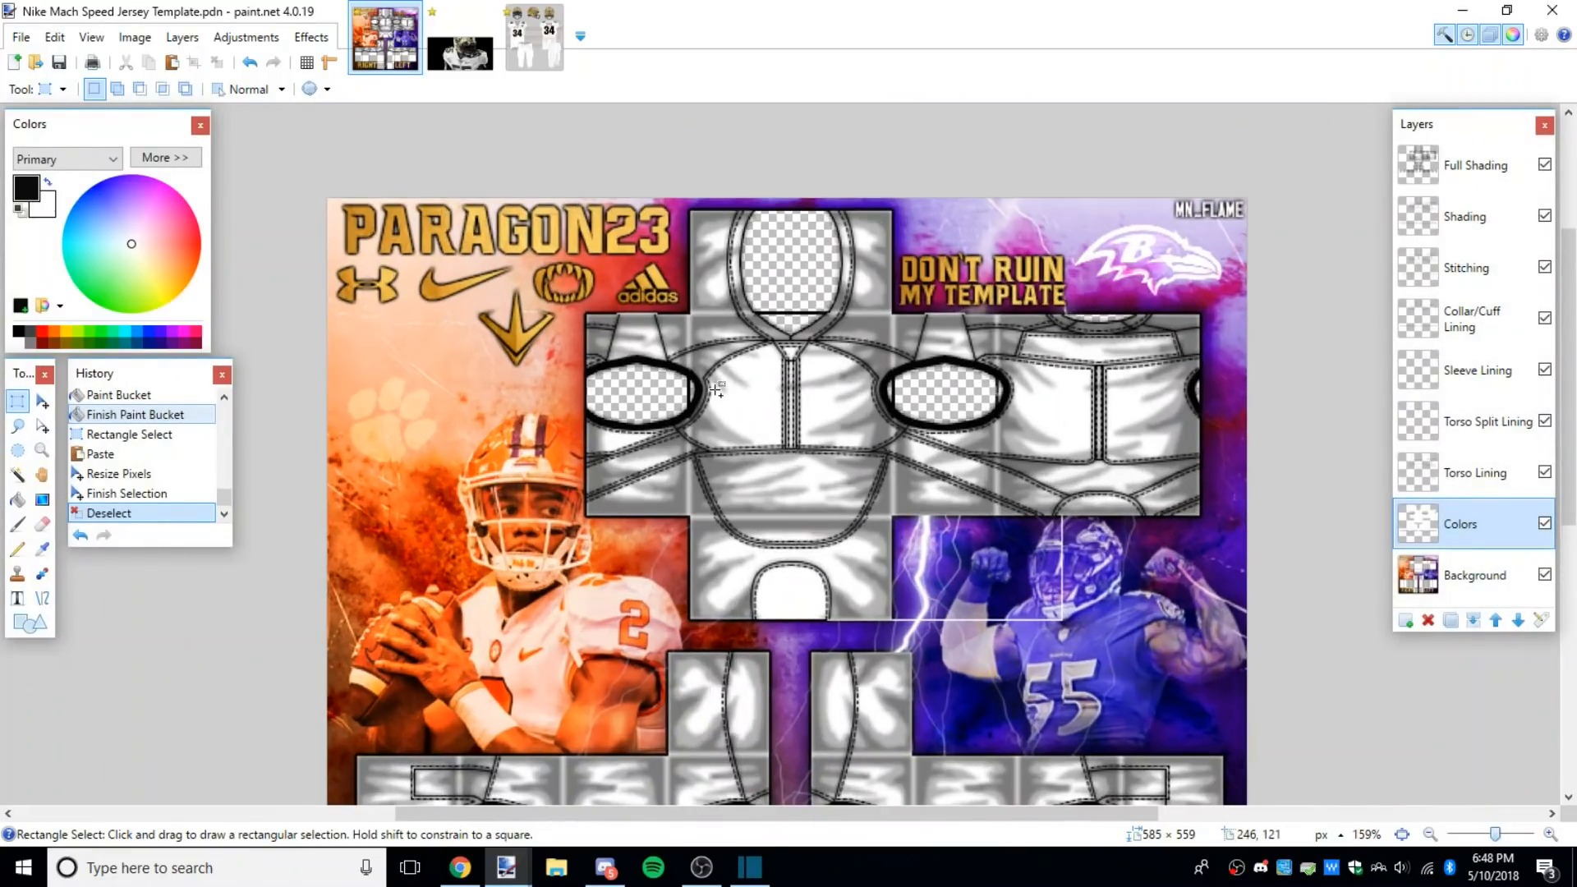
{"action": "scroll", "coordinate": [1119, 690], "scroll_direction": "down", "scroll_amount": 2}
{"action": "scroll", "coordinate": [847, 337], "scroll_direction": "left", "scroll_amount": 2}
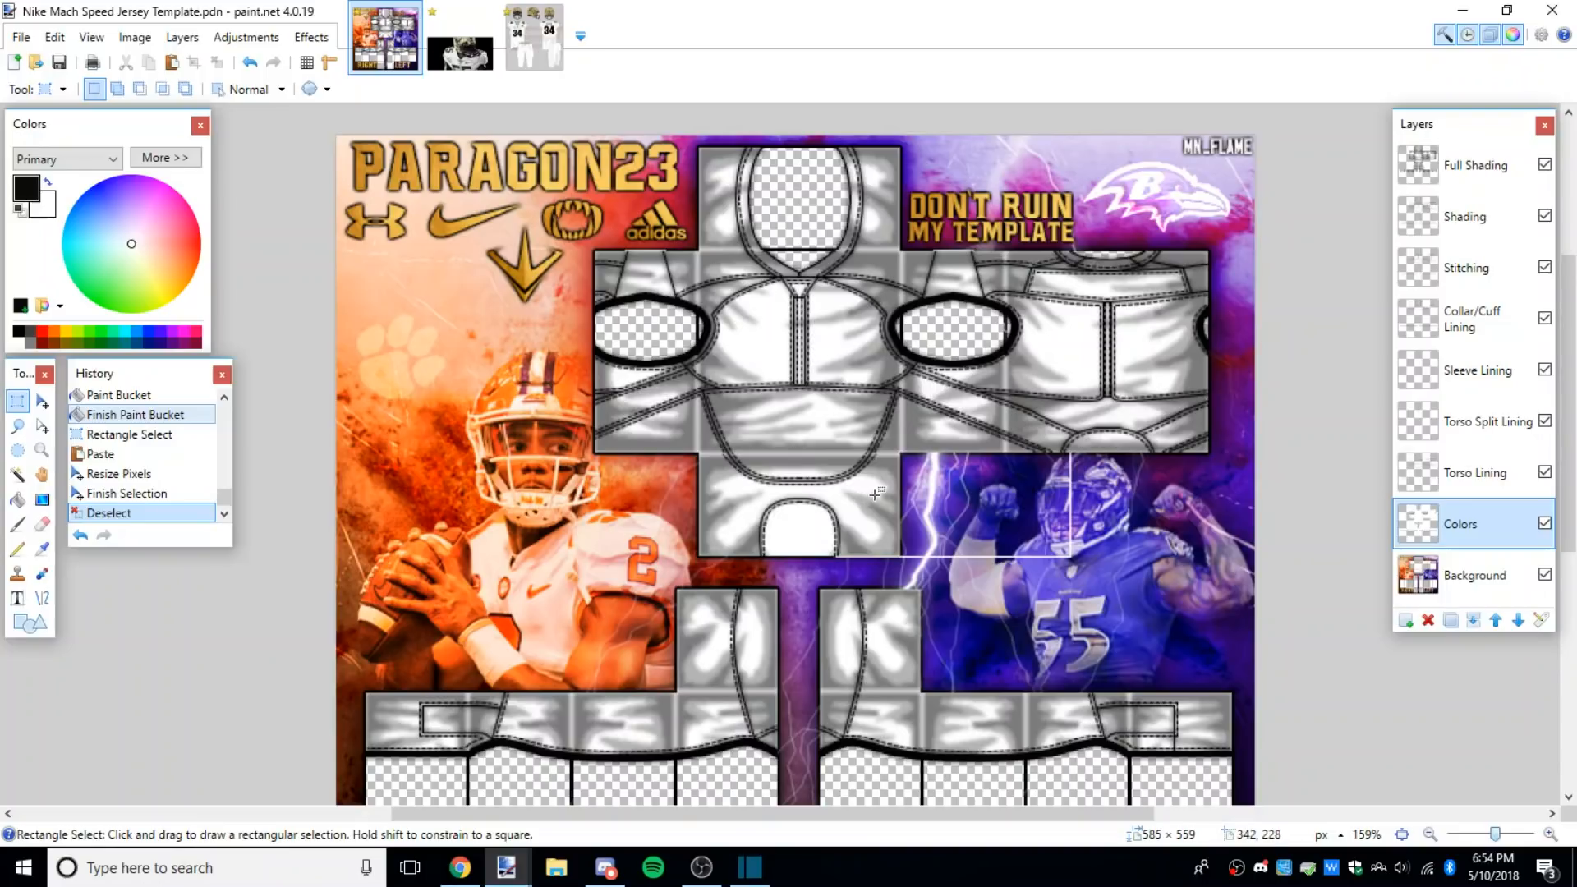
{"action": "left_click_drag", "start_coordinate": [769, 353], "coordinate": [809, 396]}
{"action": "left_click", "coordinate": [821, 378]}
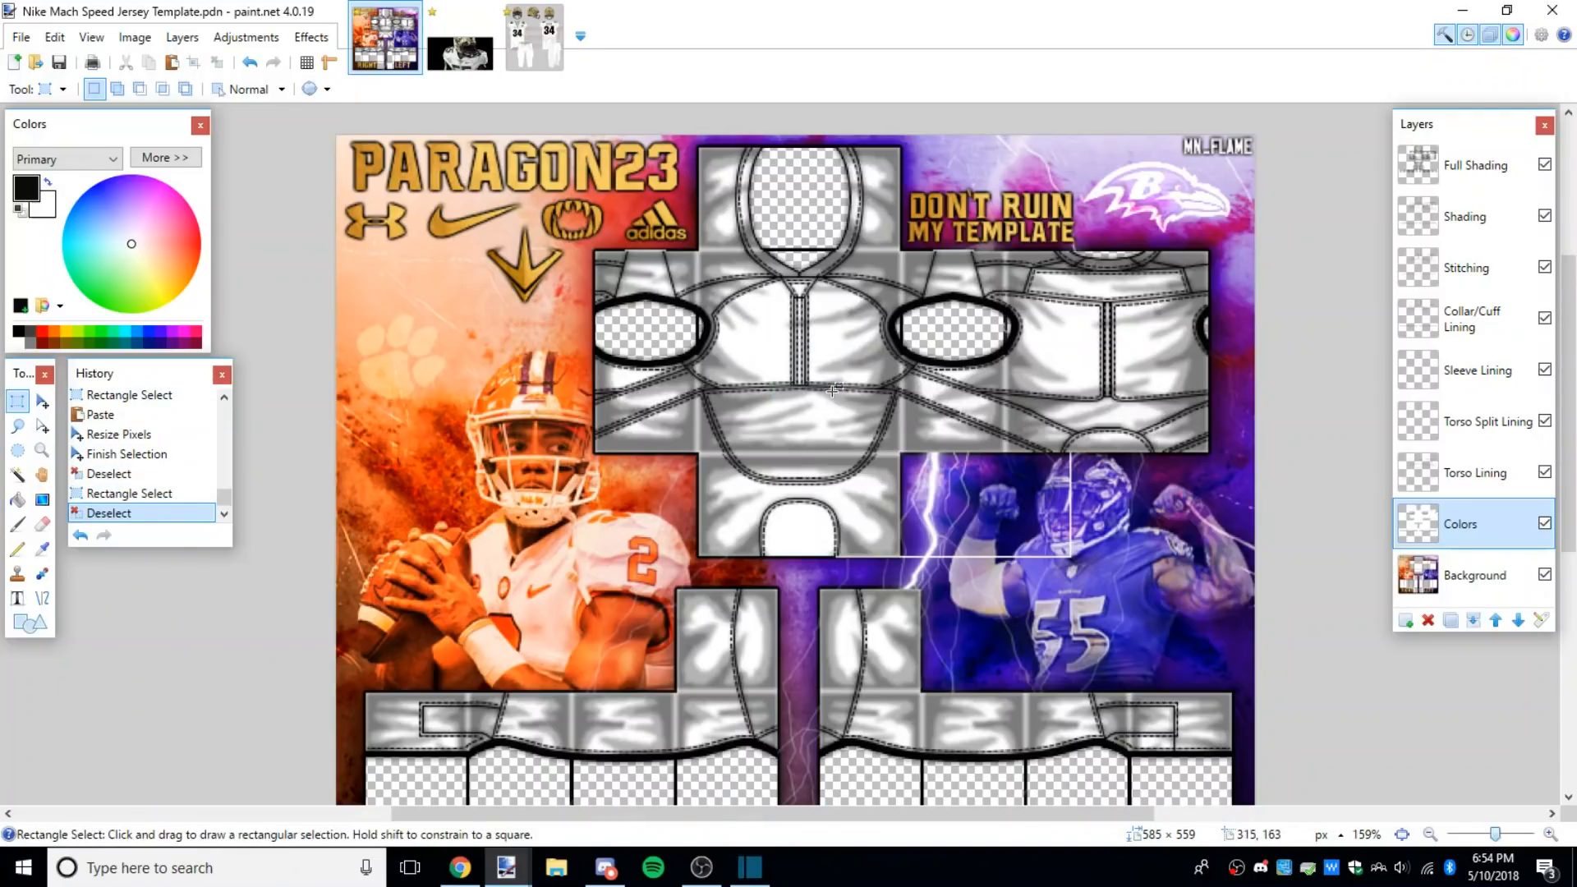
{"action": "scroll", "coordinate": [809, 347], "scroll_direction": "up", "scroll_amount": 1}
{"action": "scroll", "coordinate": [810, 347], "scroll_direction": "up", "scroll_amount": 1}
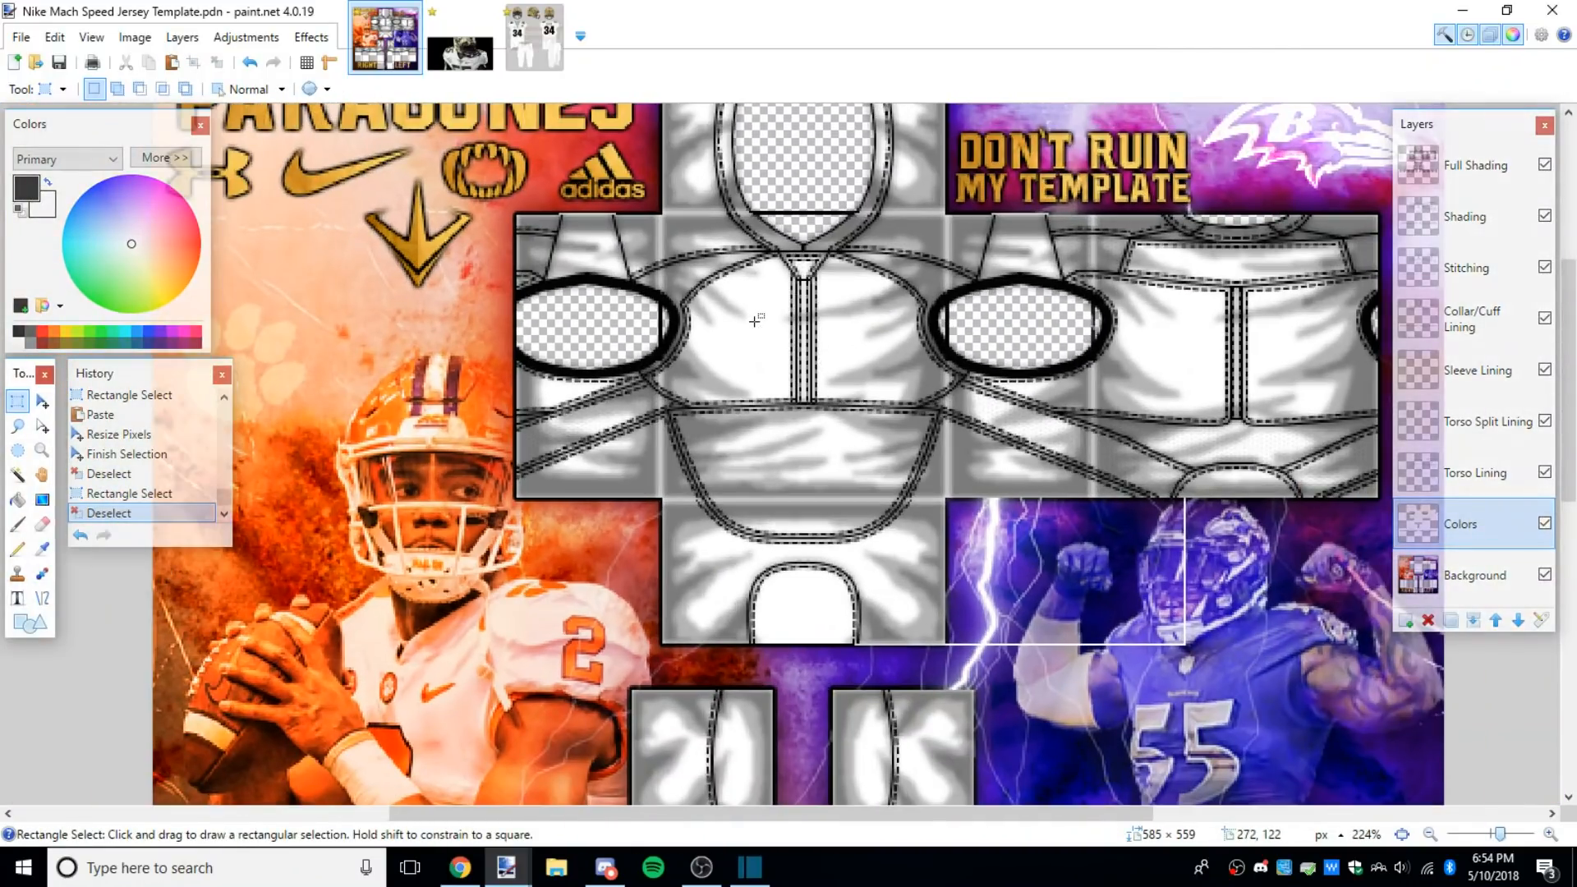
{"action": "scroll", "coordinate": [757, 374], "scroll_direction": "down", "scroll_amount": 2}
{"action": "scroll", "coordinate": [791, 365], "scroll_direction": "up", "scroll_amount": 1}
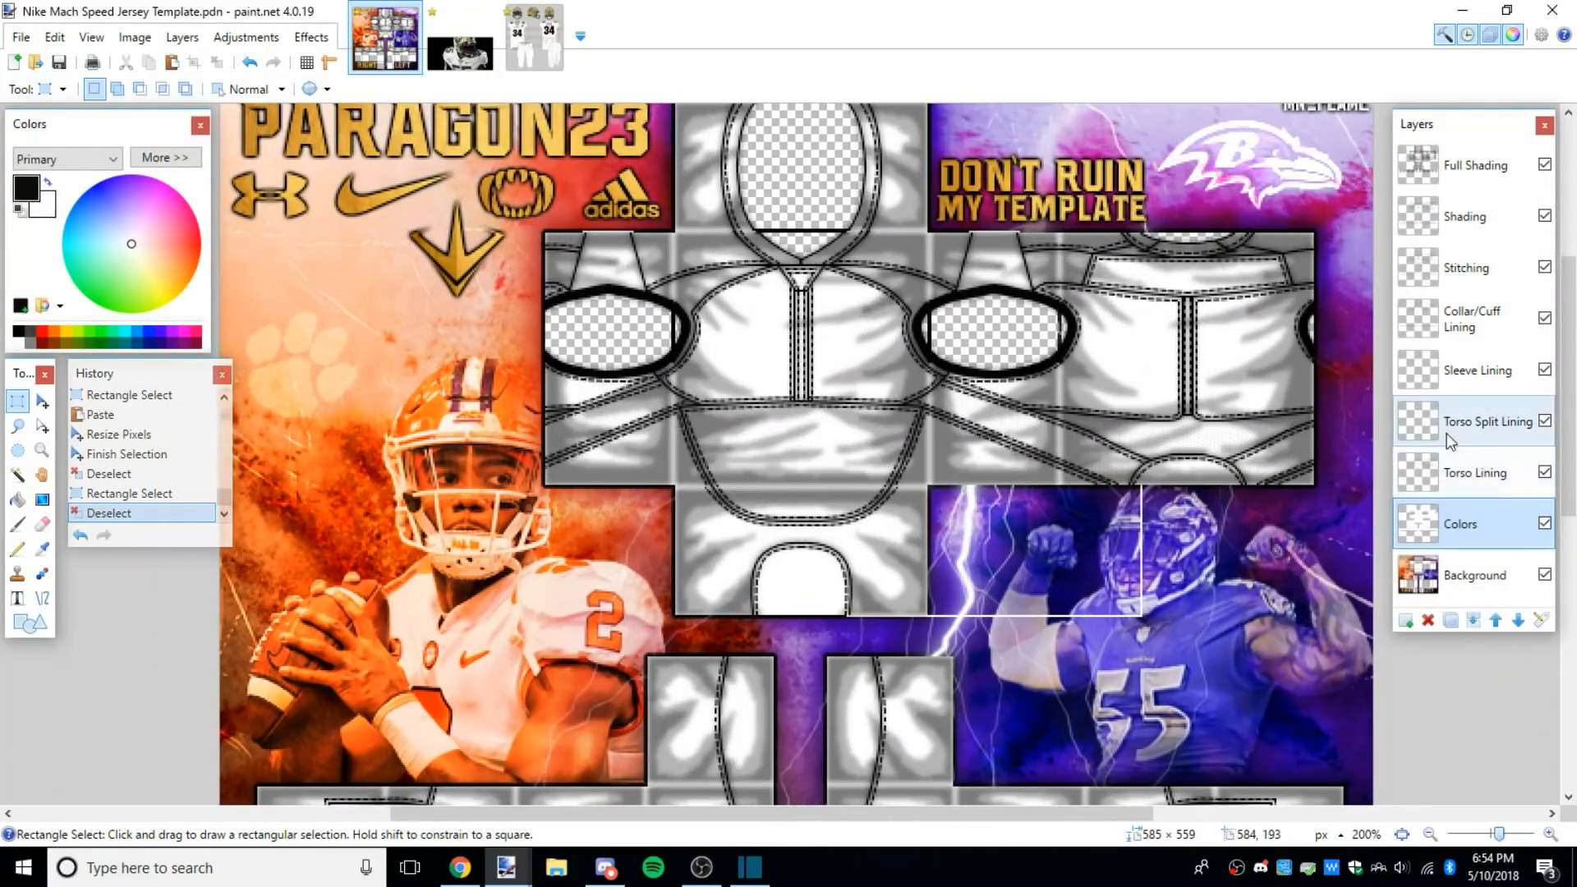
Step: Apply a Gaussian Blur with a radius of 3 to the Full Shading layer
{"action": "left_click", "coordinate": [1446, 169]}
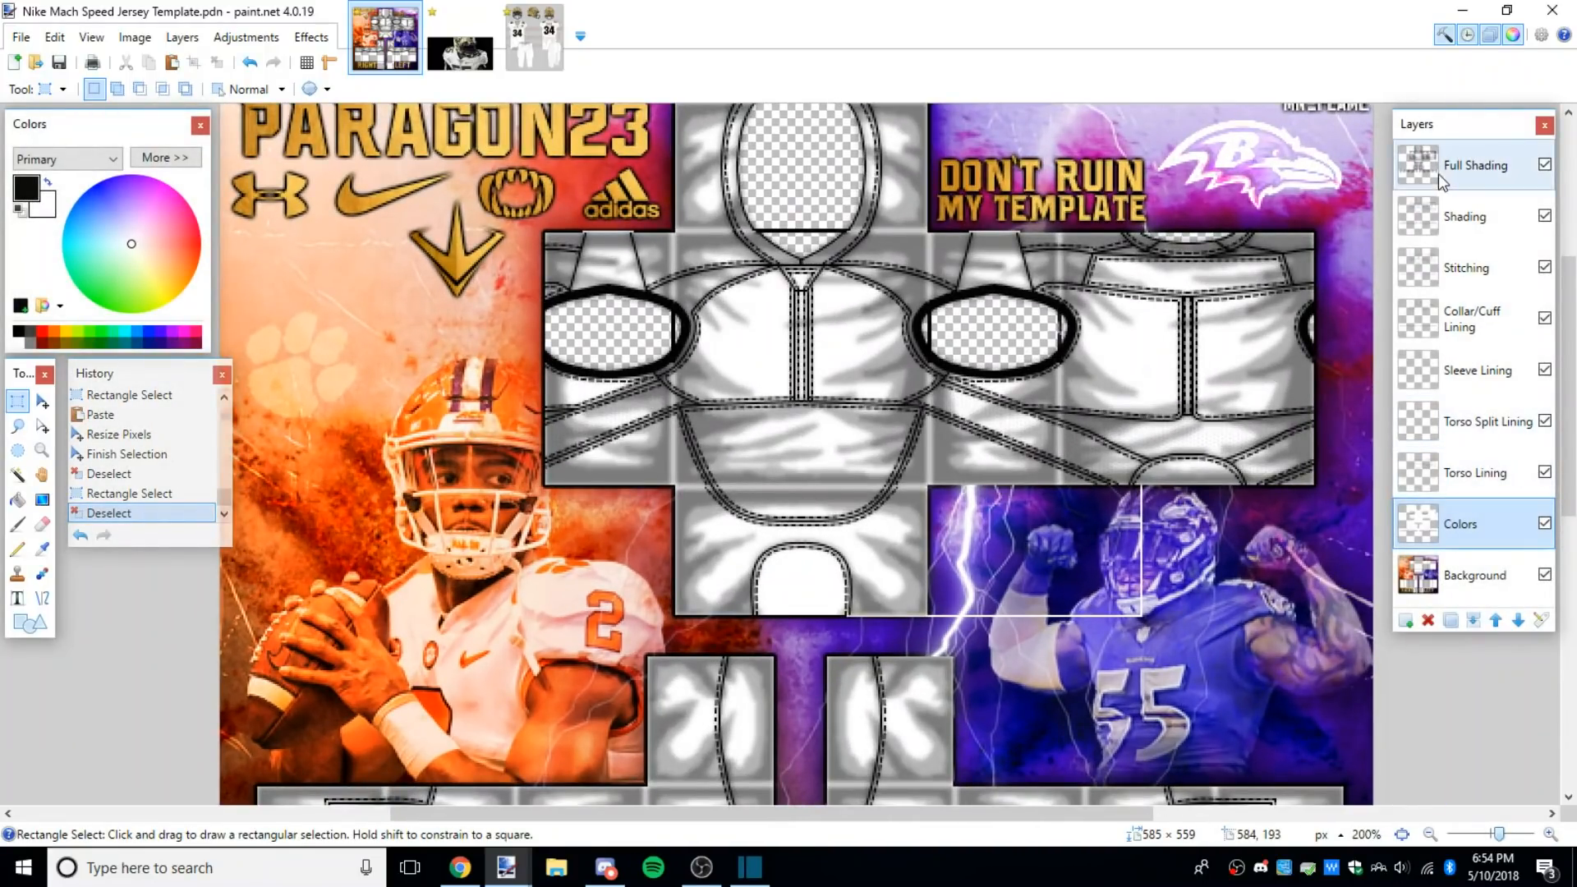
{"action": "left_click", "coordinate": [311, 37]}
{"action": "mouse_move", "coordinate": [333, 105]}
{"action": "left_click", "coordinate": [929, 371]}
{"action": "scroll", "coordinate": [819, 421], "scroll_direction": "up", "scroll_amount": 4}
{"action": "scroll", "coordinate": [794, 470], "scroll_direction": "down", "scroll_amount": 4}
{"action": "scroll", "coordinate": [744, 453], "scroll_direction": "up", "scroll_amount": 1}
{"action": "scroll", "coordinate": [745, 454], "scroll_direction": "up", "scroll_amount": 1}
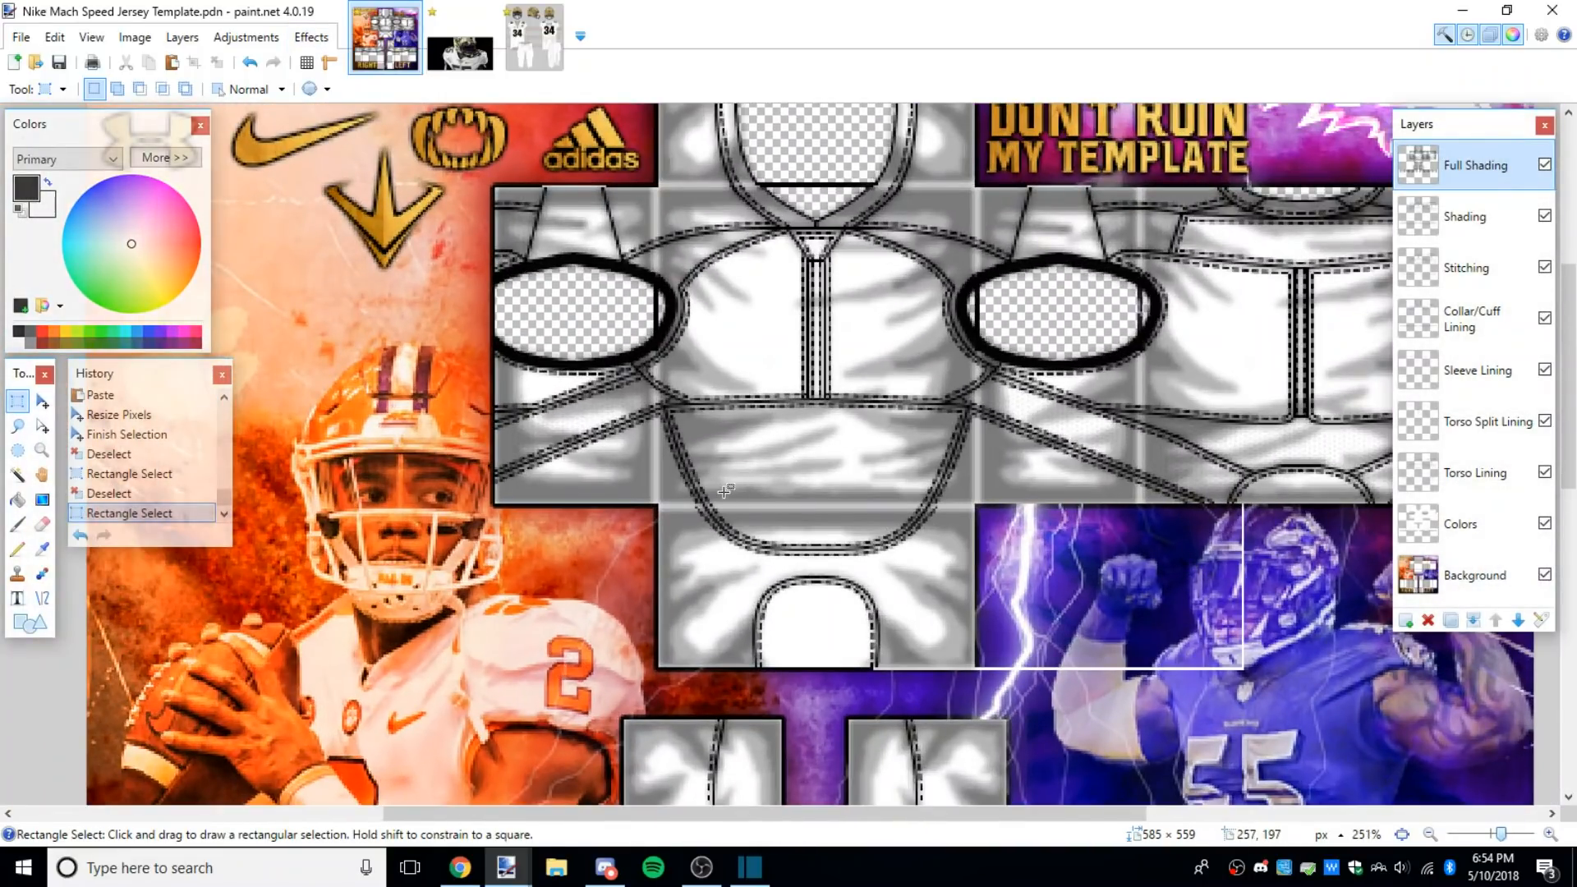
{"action": "left_click", "coordinate": [328, 39]}
{"action": "mouse_move", "coordinate": [349, 102]}
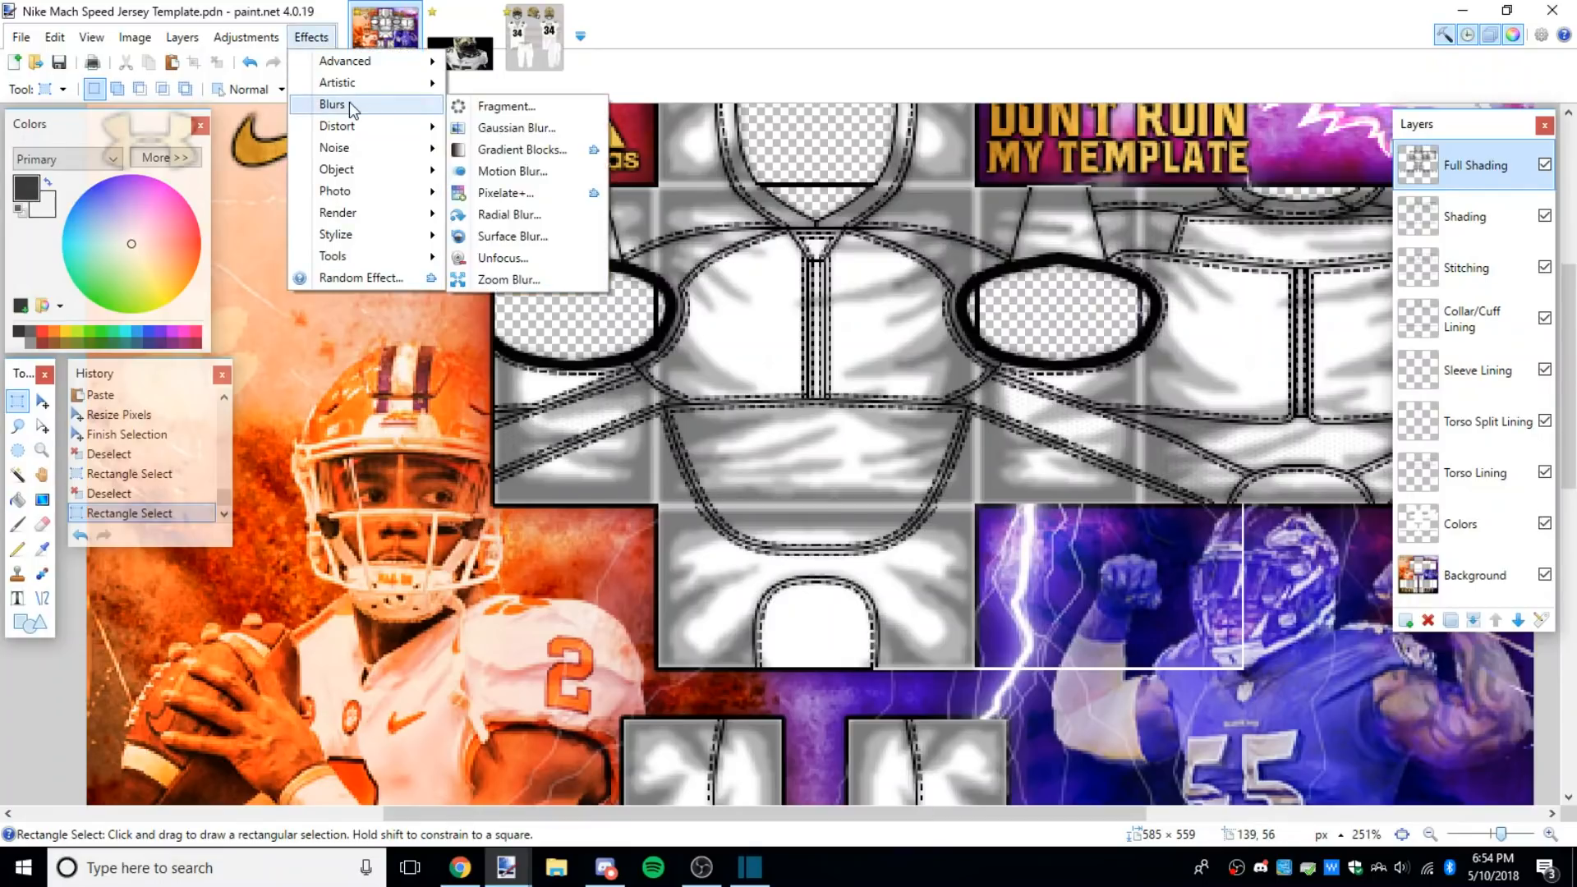
{"action": "left_click", "coordinate": [544, 156]}
{"action": "left_click_drag", "start_coordinate": [814, 359], "coordinate": [455, 380]}
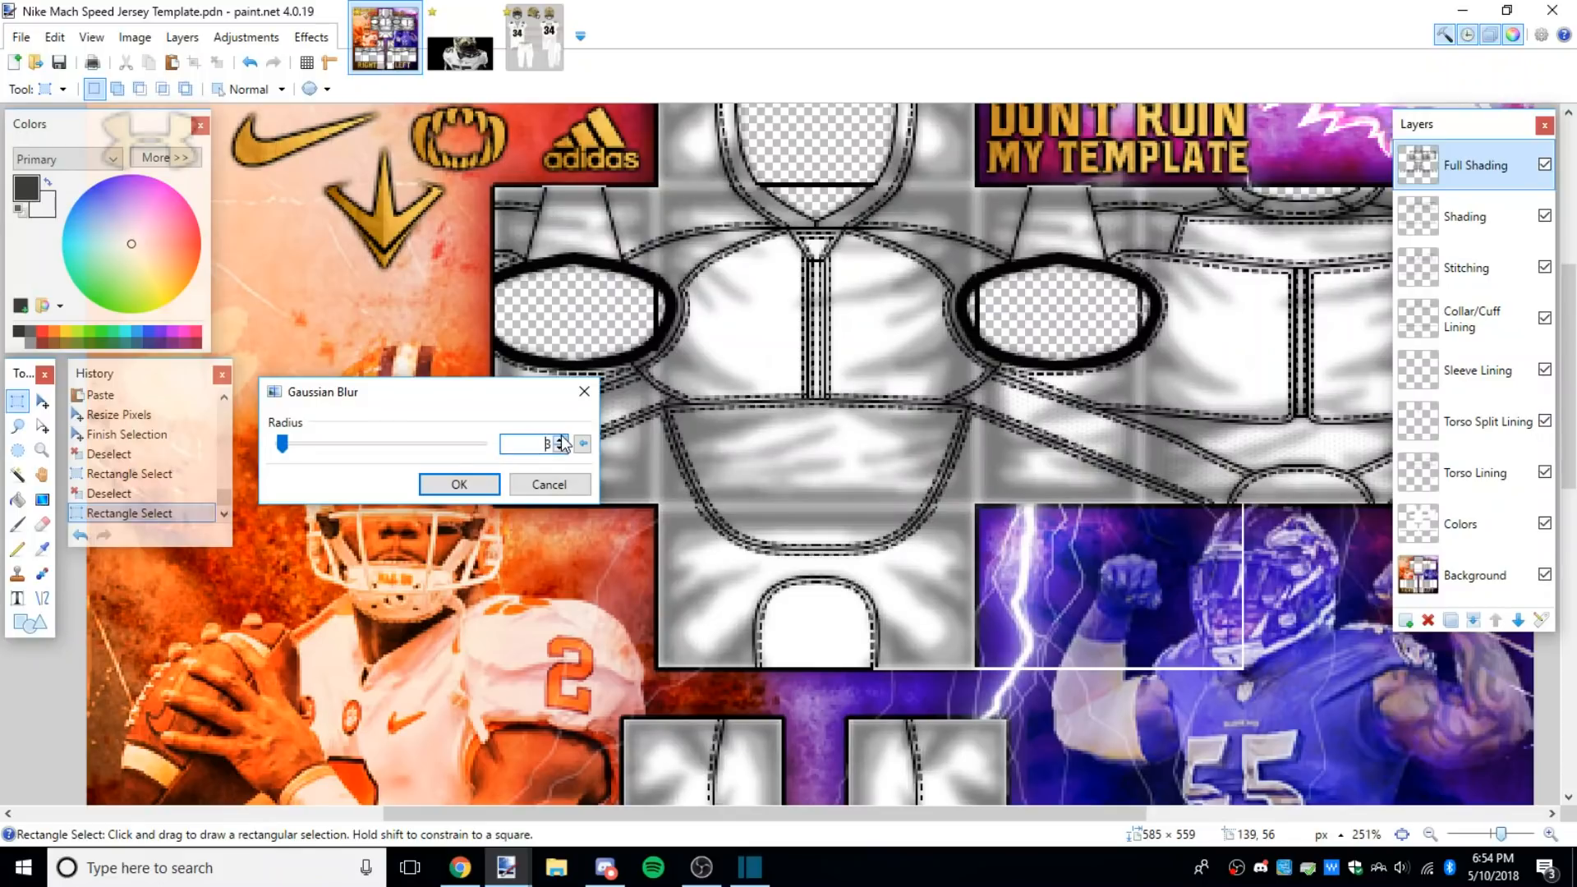
{"action": "left_click", "coordinate": [460, 485]}
Step: Lower the Full Shading layer's opacity to 54
{"action": "left_click", "coordinate": [1541, 619]}
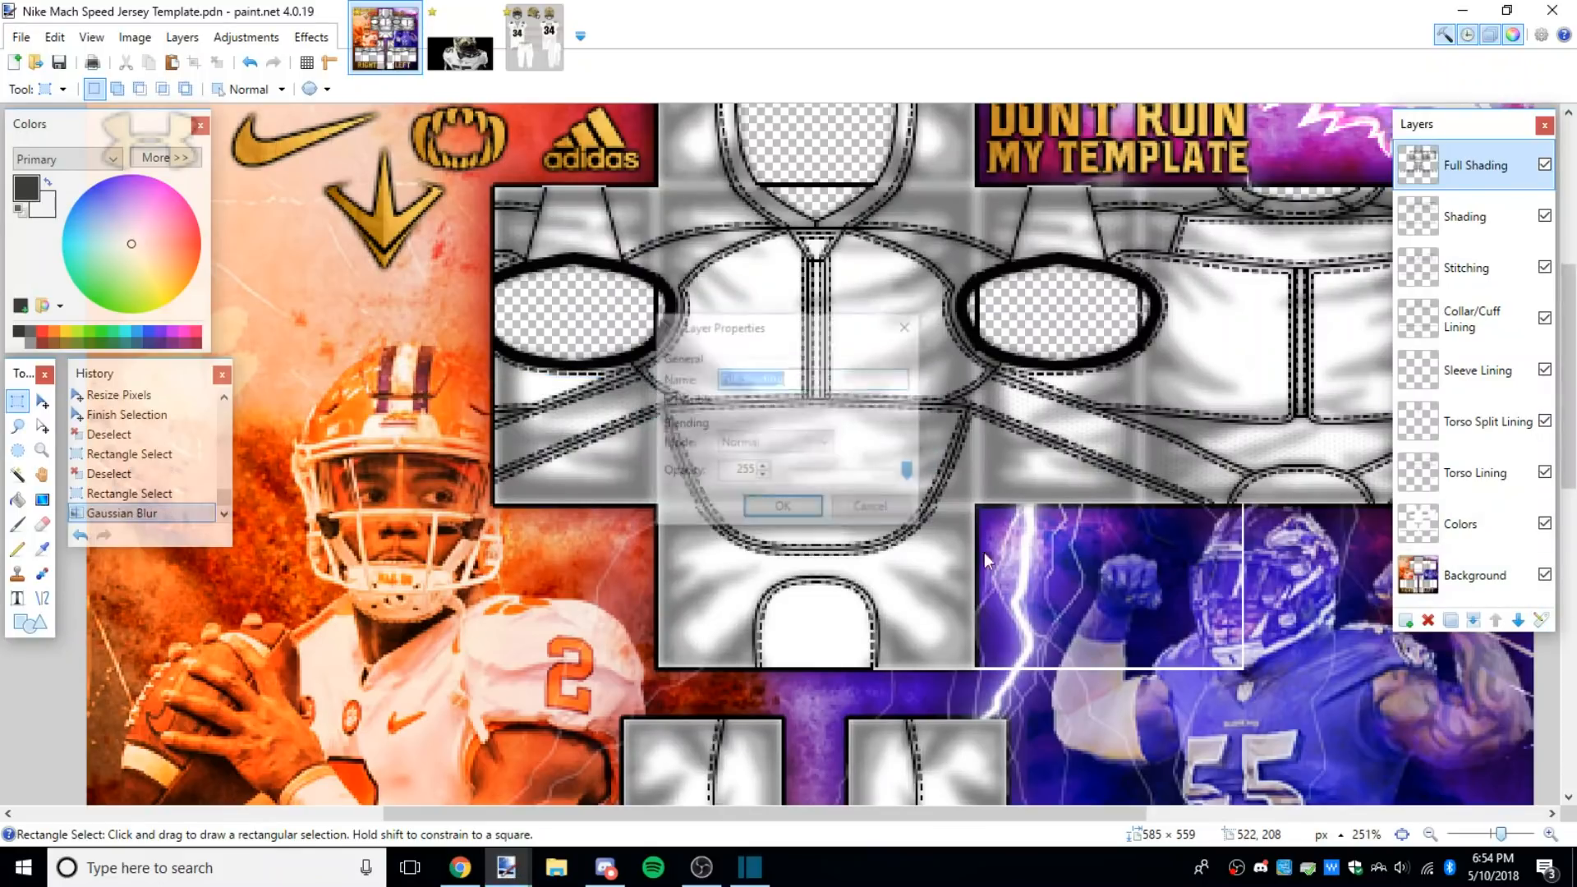
{"action": "left_click_drag", "start_coordinate": [816, 334], "coordinate": [447, 569]}
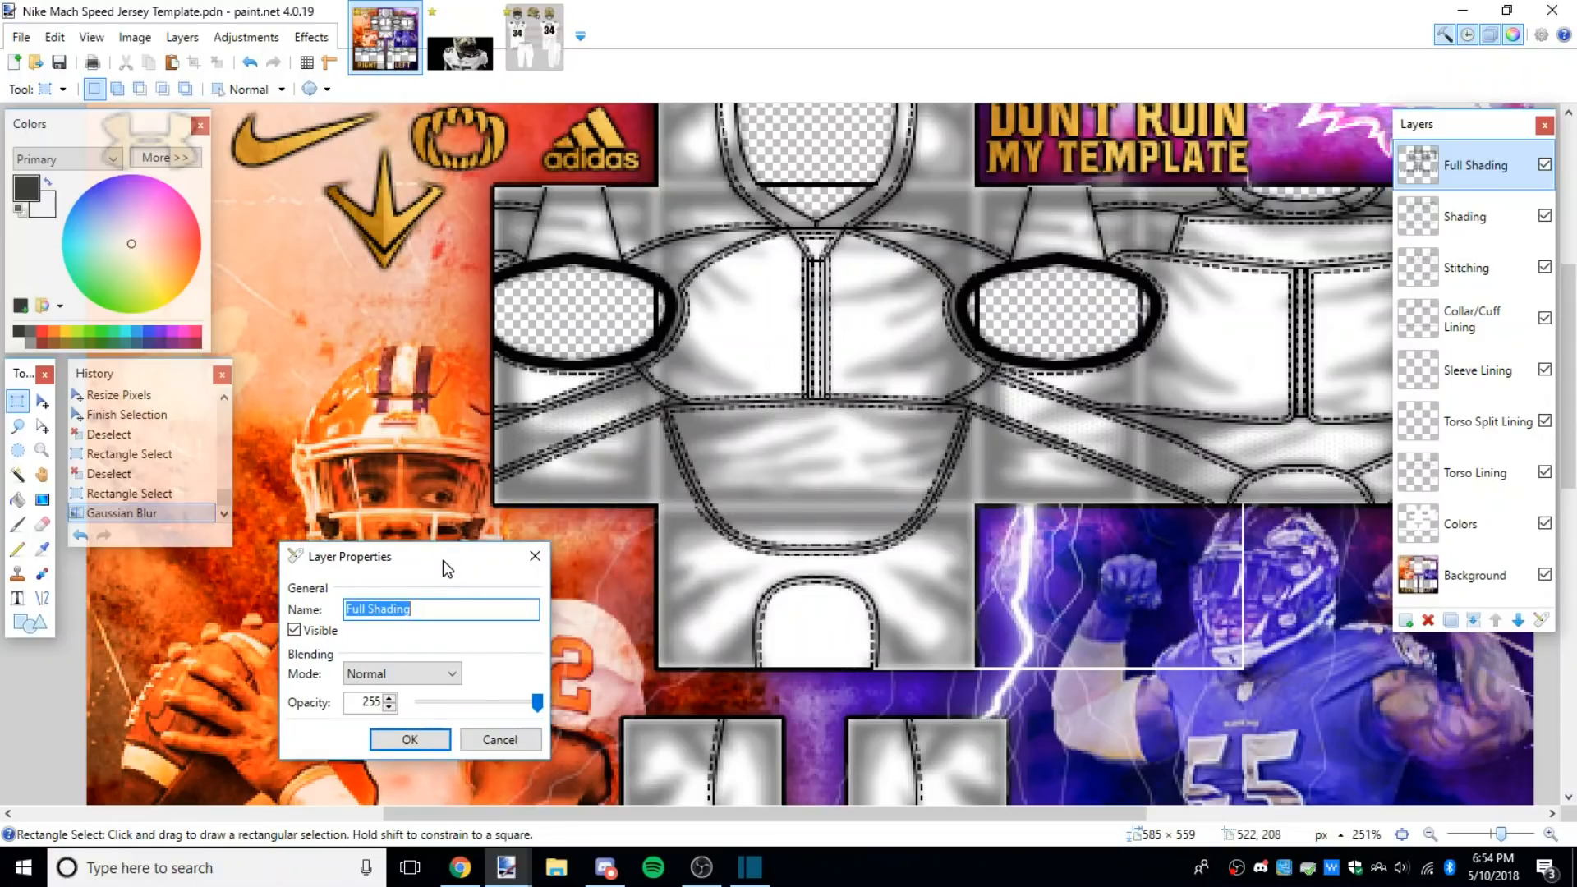
{"action": "mouse_move", "coordinate": [538, 704]}
{"action": "left_mouse_down"}
{"action": "mouse_move", "coordinate": [426, 708]}
{"action": "mouse_move", "coordinate": [445, 708]}
{"action": "left_mouse_up"}
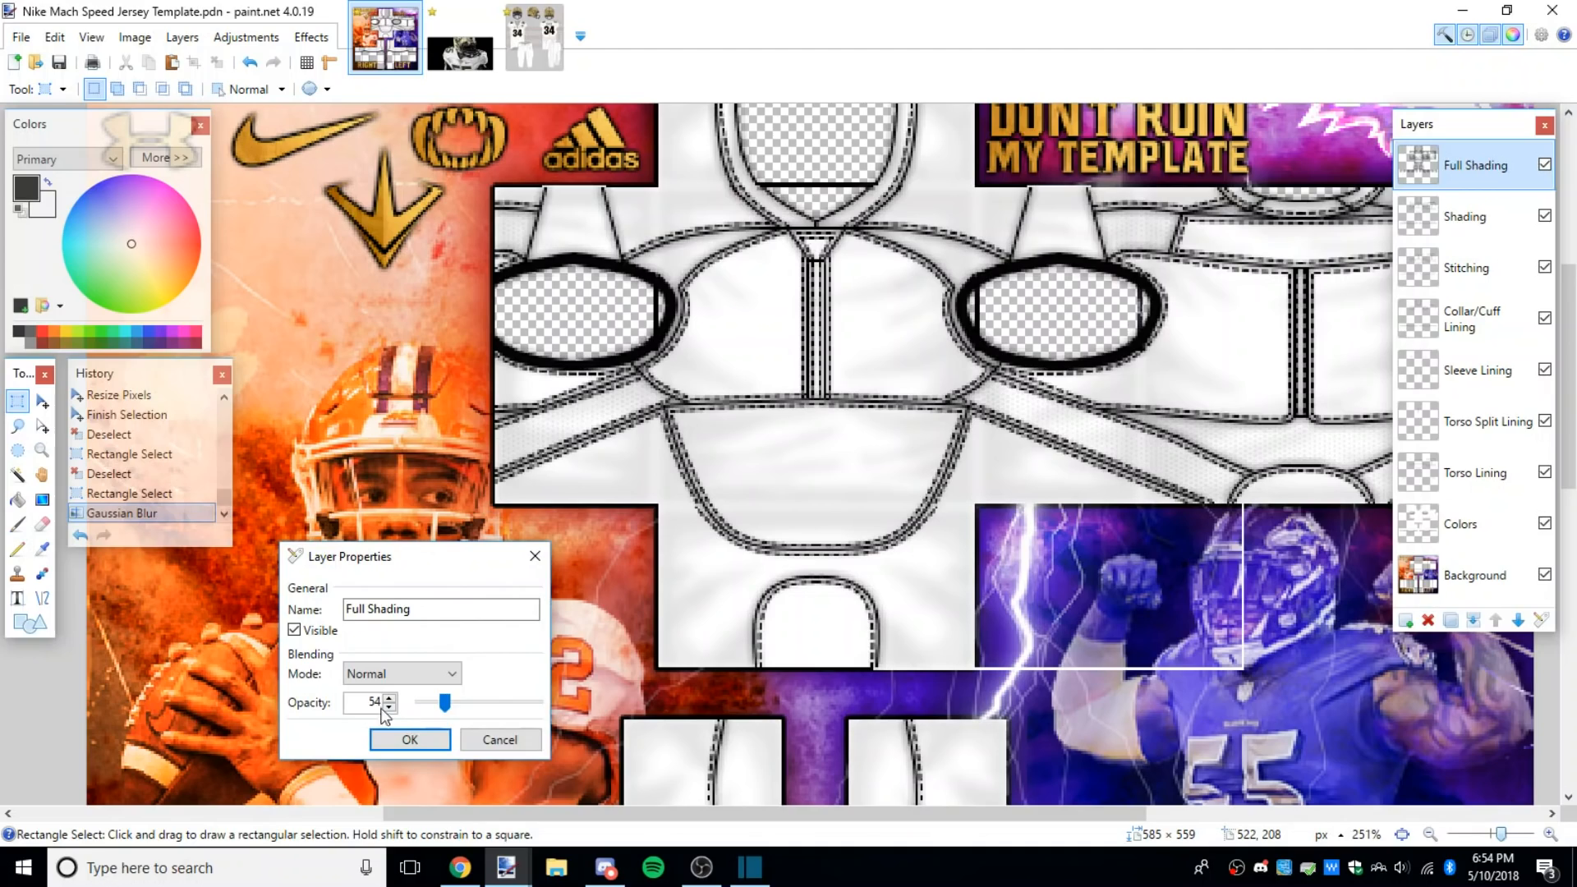
{"action": "left_click", "coordinate": [410, 740]}
Step: Inspect the softened shading on the jersey's chest, lower torso and sleeves
{"action": "scroll", "coordinate": [890, 388], "scroll_direction": "down", "scroll_amount": 2}
{"action": "scroll", "coordinate": [890, 388], "scroll_direction": "up", "scroll_amount": 1}
{"action": "scroll", "coordinate": [887, 389], "scroll_direction": "up", "scroll_amount": 6}
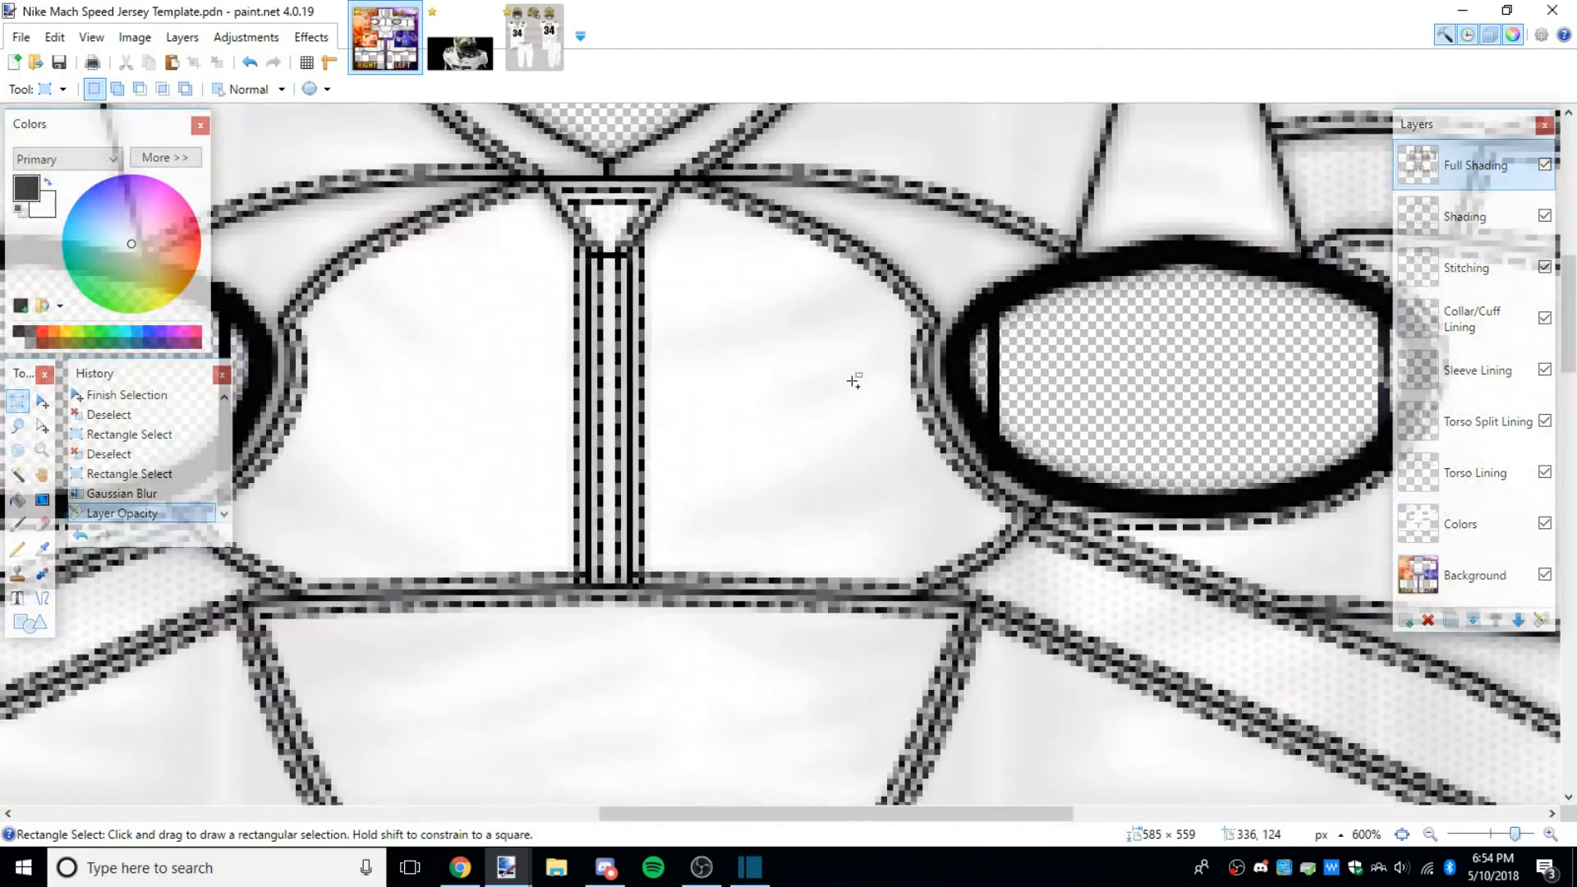
{"action": "scroll", "coordinate": [853, 379], "scroll_direction": "down", "scroll_amount": 3}
{"action": "left_click_drag", "start_coordinate": [811, 815], "coordinate": [790, 815]}
{"action": "scroll", "coordinate": [704, 619], "scroll_direction": "down", "scroll_amount": 5}
{"action": "scroll", "coordinate": [627, 598], "scroll_direction": "up", "scroll_amount": 4}
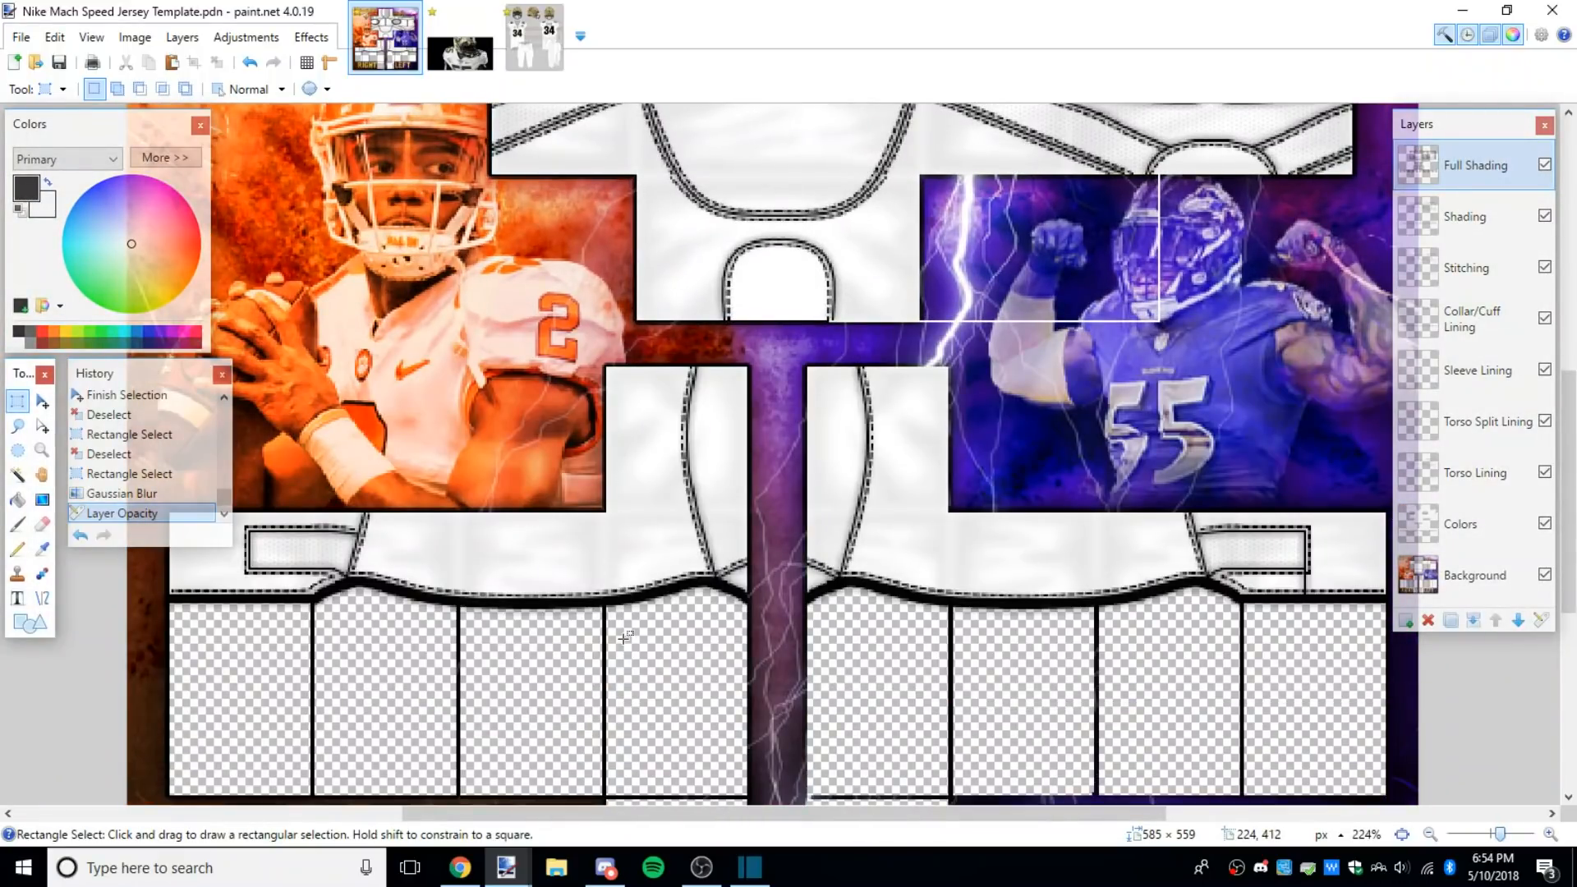
{"action": "scroll", "coordinate": [624, 638], "scroll_direction": "up", "scroll_amount": 6}
{"action": "scroll", "coordinate": [628, 537], "scroll_direction": "up", "scroll_amount": 1}
Step: Delete the Shading layer beneath Full Shading
{"action": "left_click", "coordinate": [1497, 220]}
{"action": "scroll", "coordinate": [1450, 681], "scroll_direction": "right", "scroll_amount": 1}
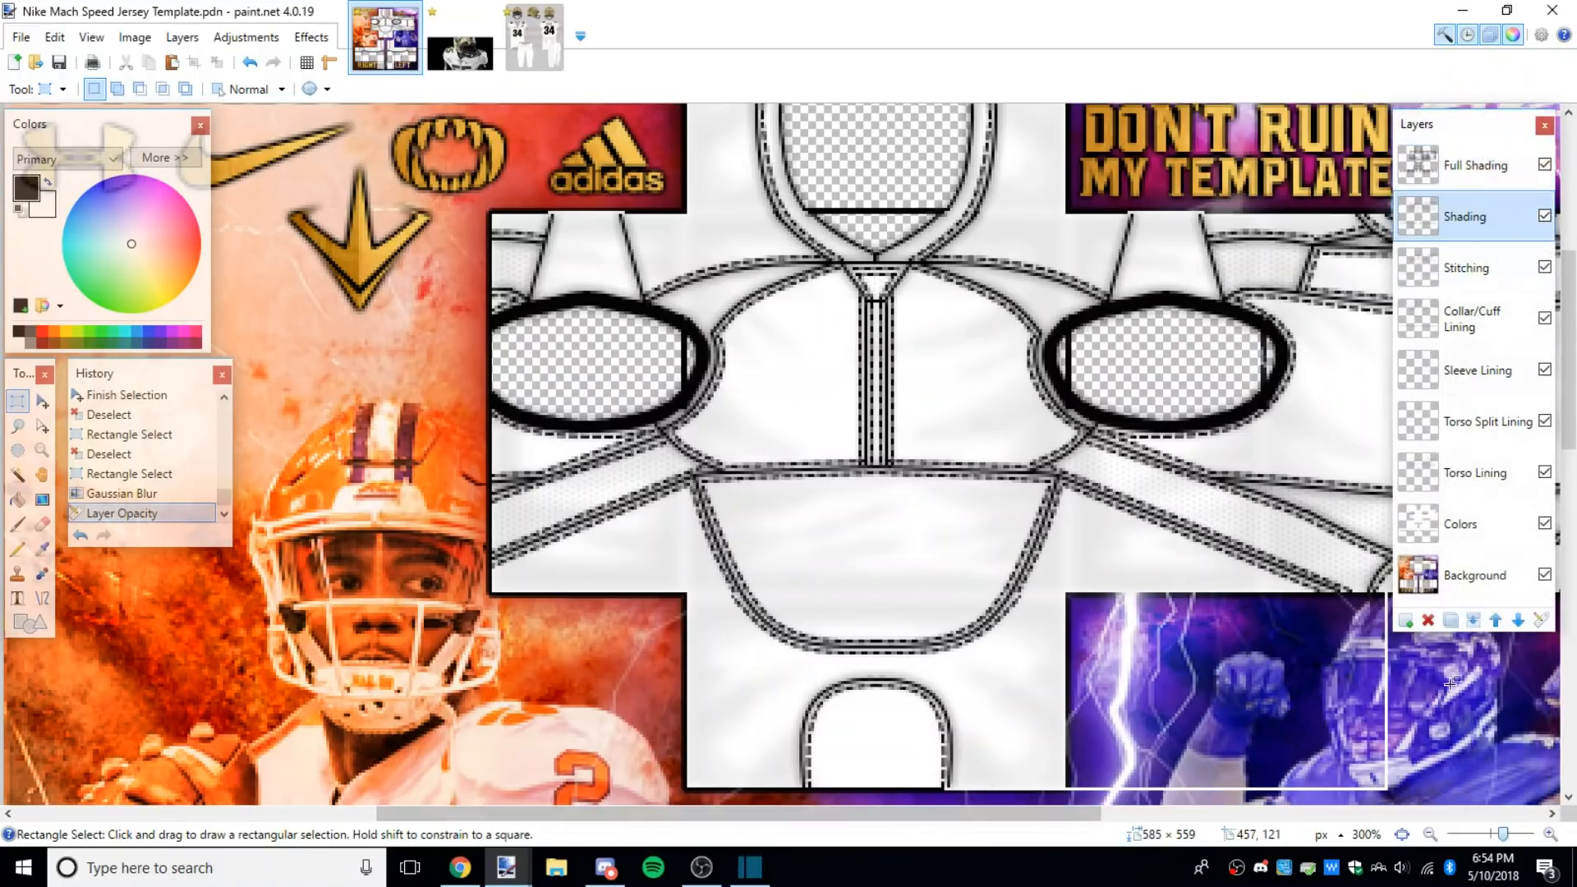
{"action": "left_click", "coordinate": [1428, 621]}
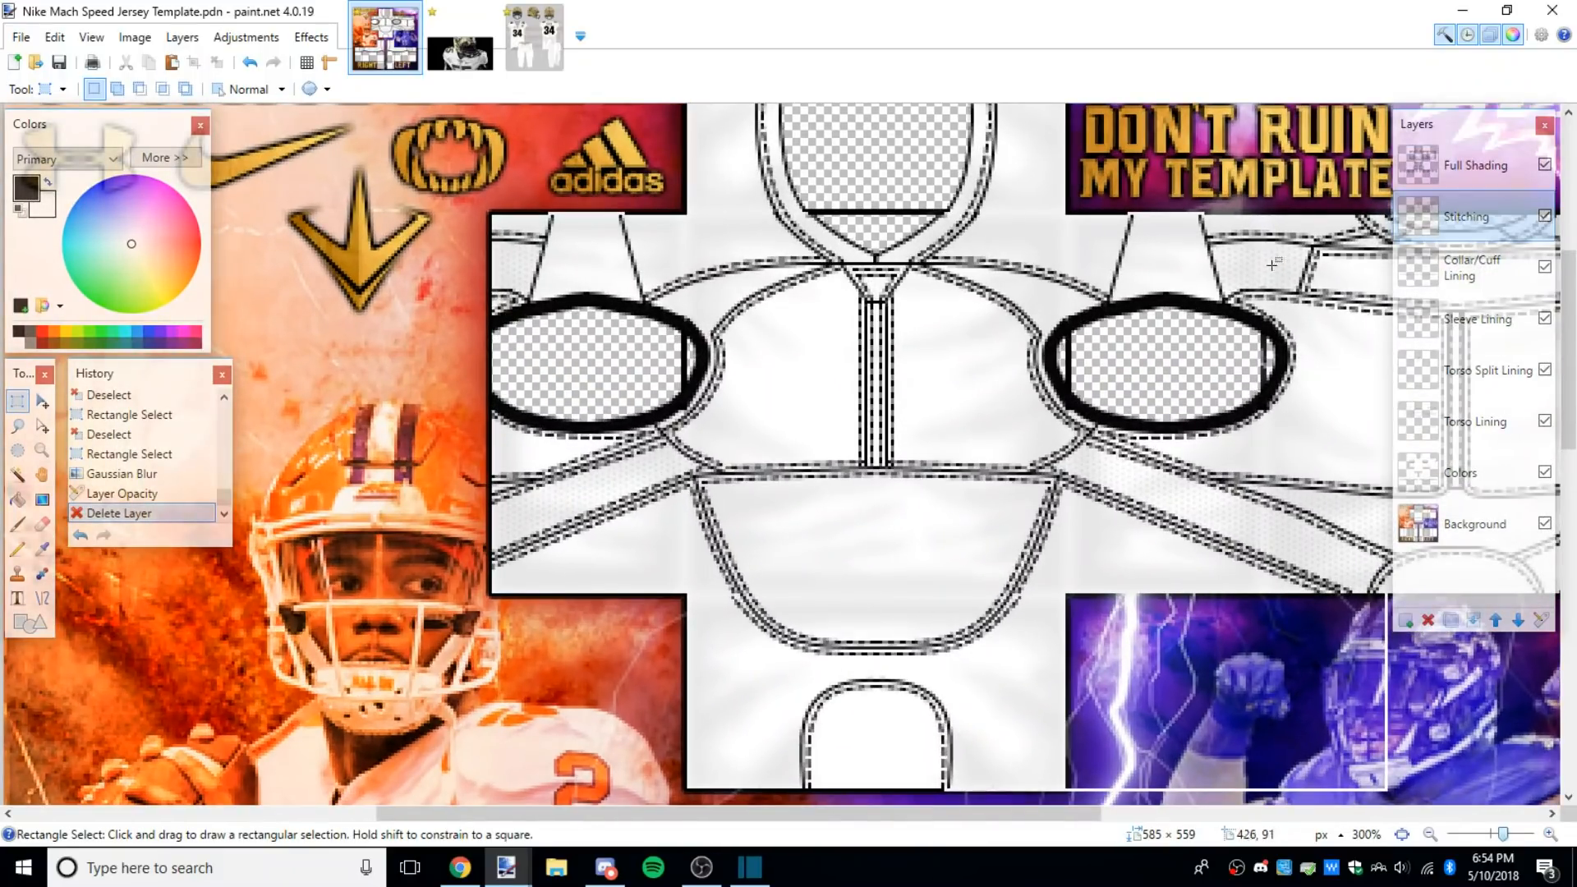
Step: Look over the jersey front, back and sleeves with only the Full Shading layer providing shadows
{"action": "scroll", "coordinate": [1315, 567], "scroll_direction": "down", "scroll_amount": 1}
{"action": "left_click_drag", "start_coordinate": [983, 815], "coordinate": [1033, 814]}
{"action": "scroll", "coordinate": [949, 649], "scroll_direction": "down", "scroll_amount": 2}
{"action": "scroll", "coordinate": [929, 644], "scroll_direction": "down", "scroll_amount": 4}
{"action": "scroll", "coordinate": [867, 637], "scroll_direction": "up", "scroll_amount": 1}
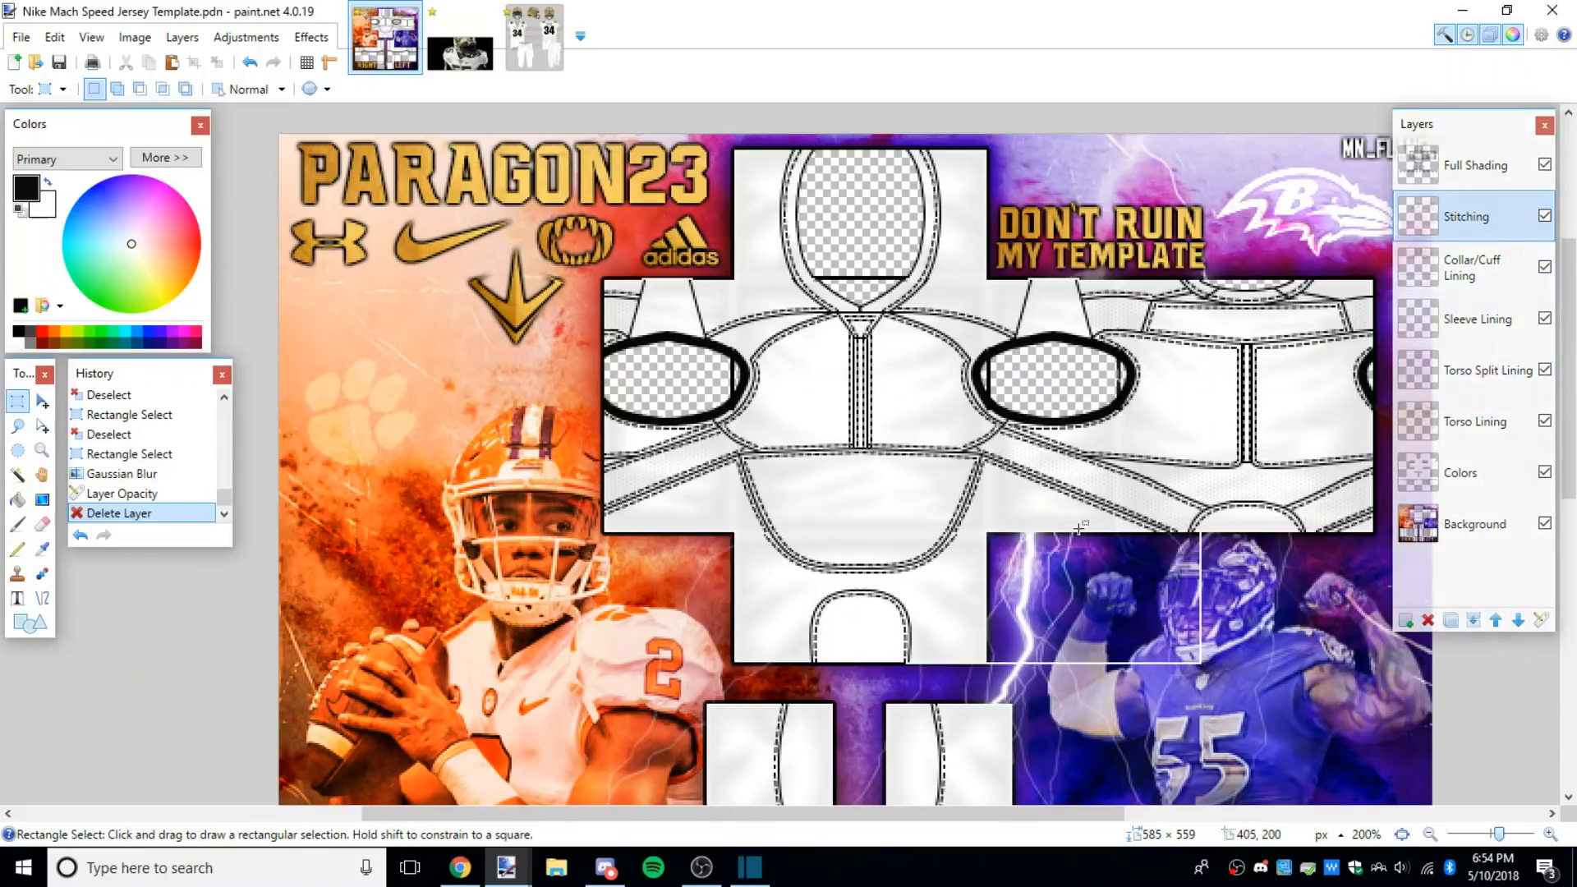
{"action": "scroll", "coordinate": [1388, 464], "scroll_direction": "down", "scroll_amount": 3}
{"action": "scroll", "coordinate": [1158, 473], "scroll_direction": "up", "scroll_amount": 2}
{"action": "scroll", "coordinate": [1115, 465], "scroll_direction": "down", "scroll_amount": 2}
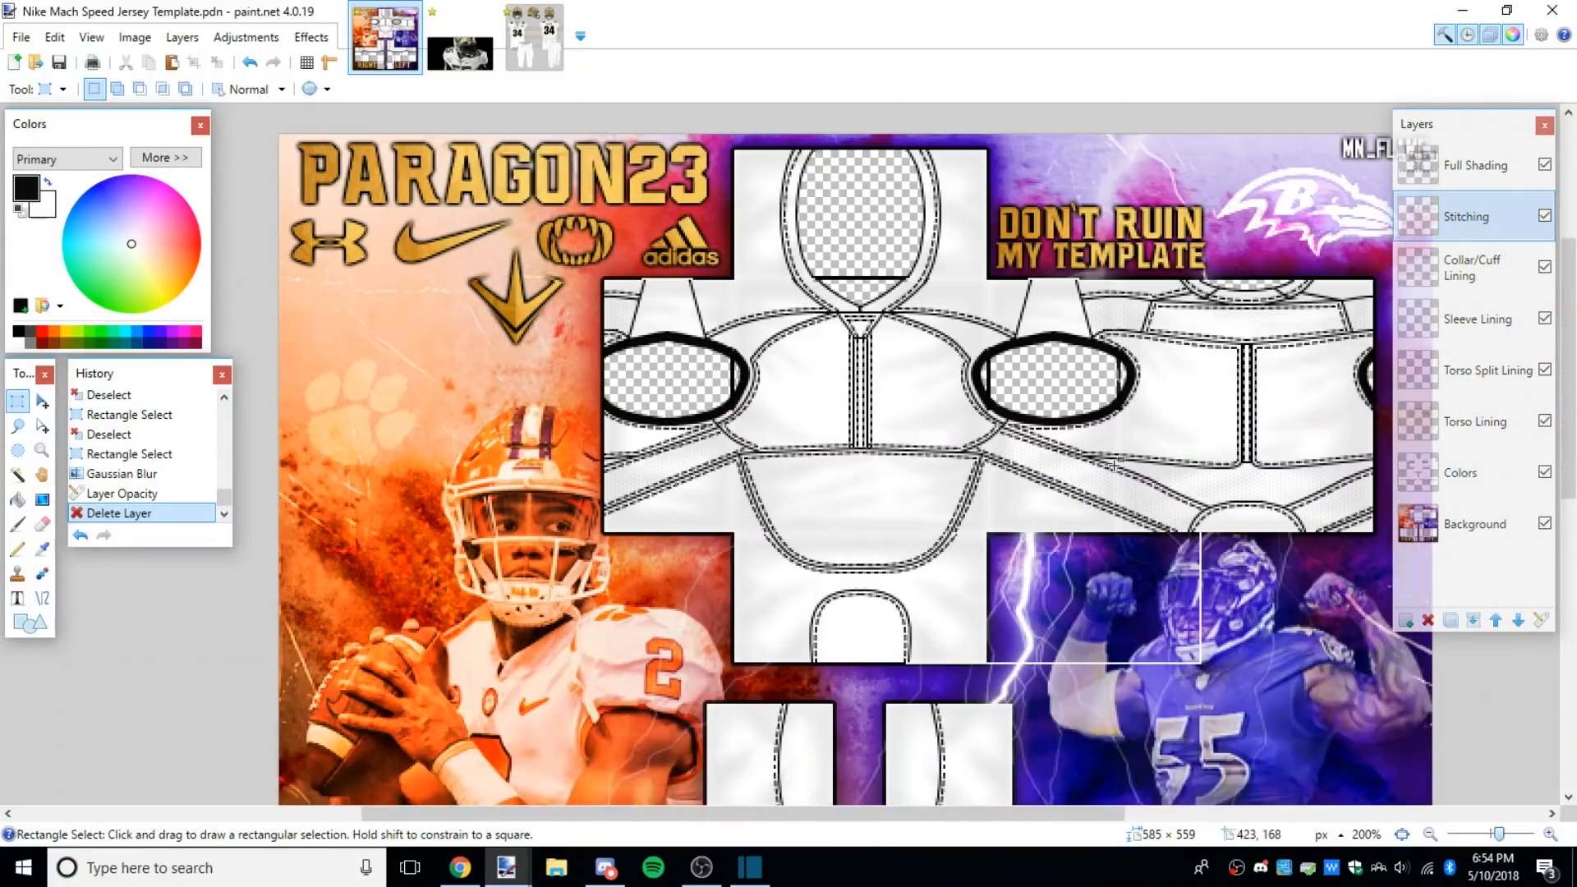
{"action": "scroll", "coordinate": [1471, 283], "scroll_direction": "up", "scroll_amount": 3}
Step: Toggle the Collar/Cuff Lining layer off and on to examine which collar, armhole and sleeve cuff outlines it contains
{"action": "left_click", "coordinate": [1545, 268]}
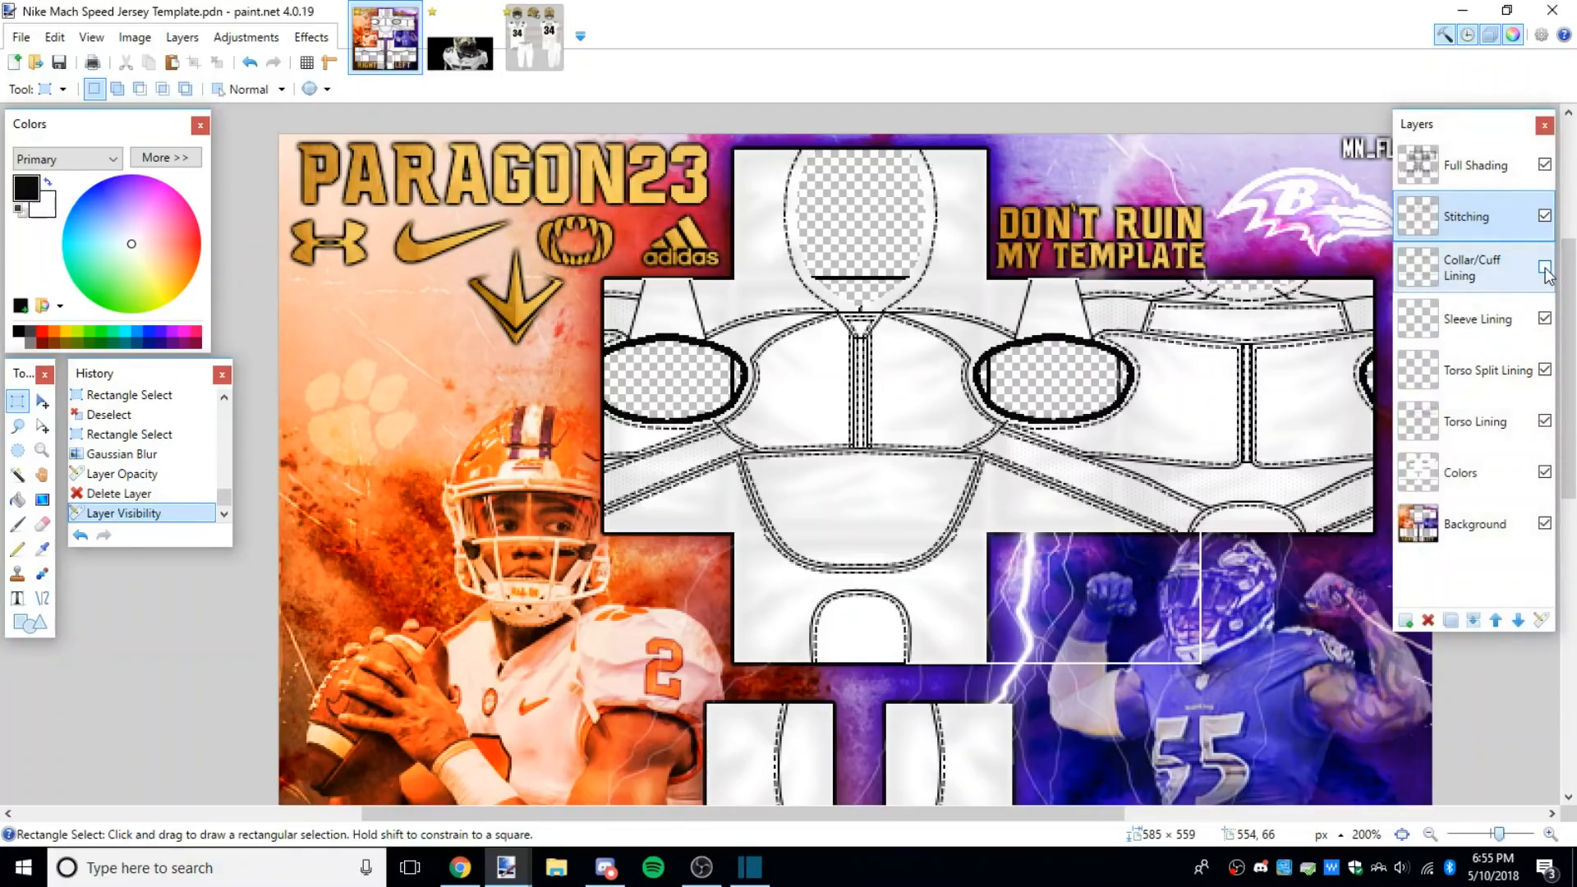
{"action": "left_click", "coordinate": [1546, 268]}
{"action": "left_click_drag", "start_coordinate": [759, 135], "coordinate": [1351, 456]}
{"action": "left_click", "coordinate": [1027, 397]}
{"action": "scroll", "coordinate": [1086, 680], "scroll_direction": "down", "scroll_amount": 5}
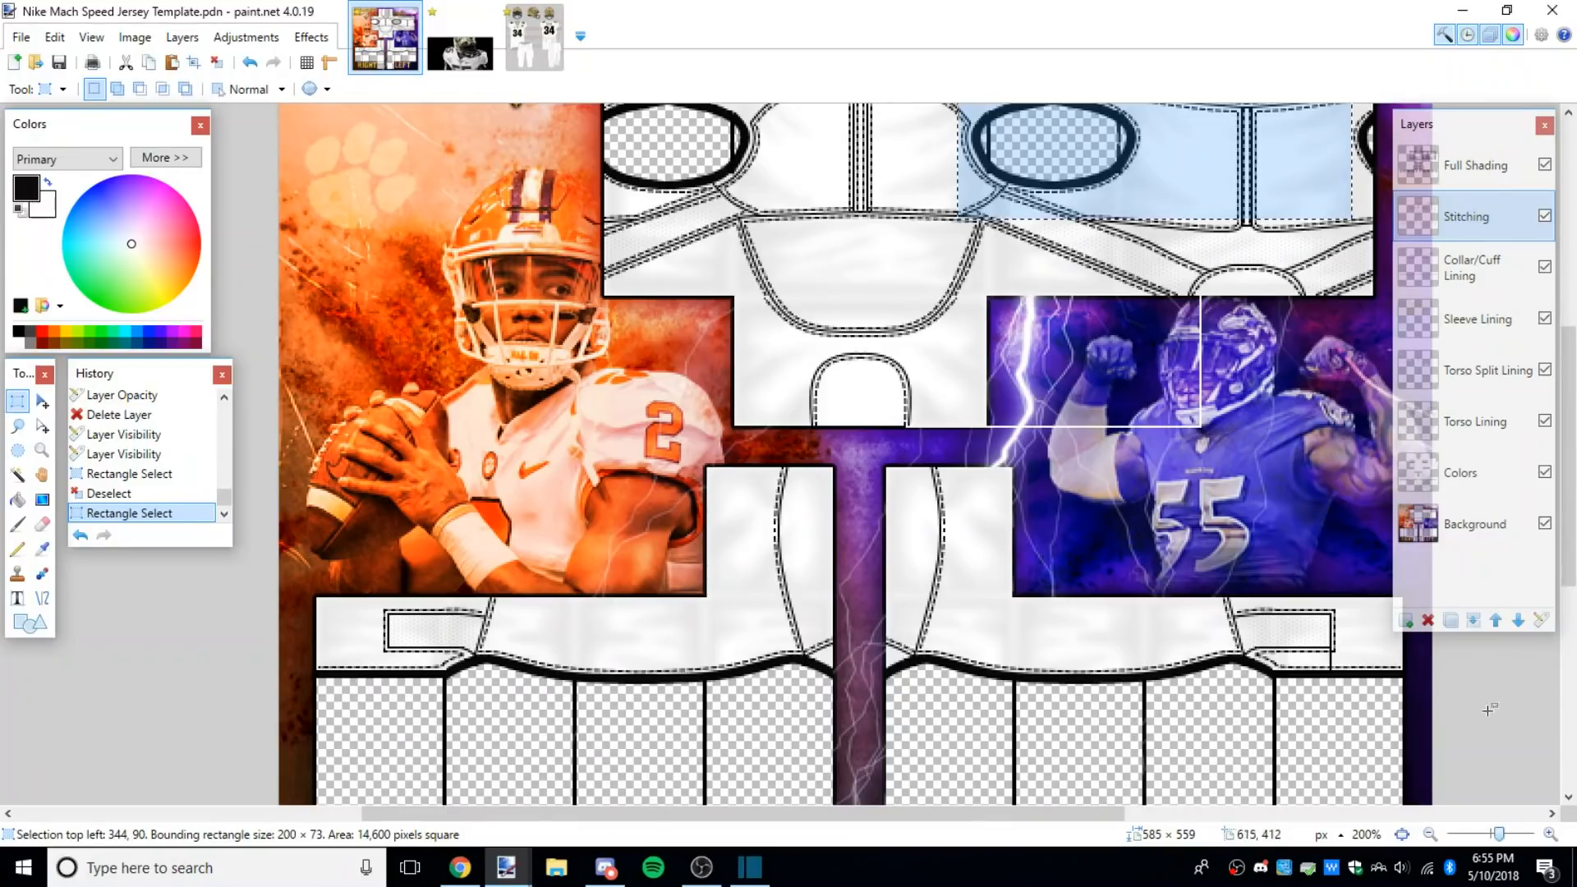
{"action": "left_click_drag", "start_coordinate": [1420, 712], "coordinate": [419, 550]}
{"action": "left_click", "coordinate": [1068, 647]}
{"action": "scroll", "coordinate": [1072, 649], "scroll_direction": "up", "scroll_amount": 3}
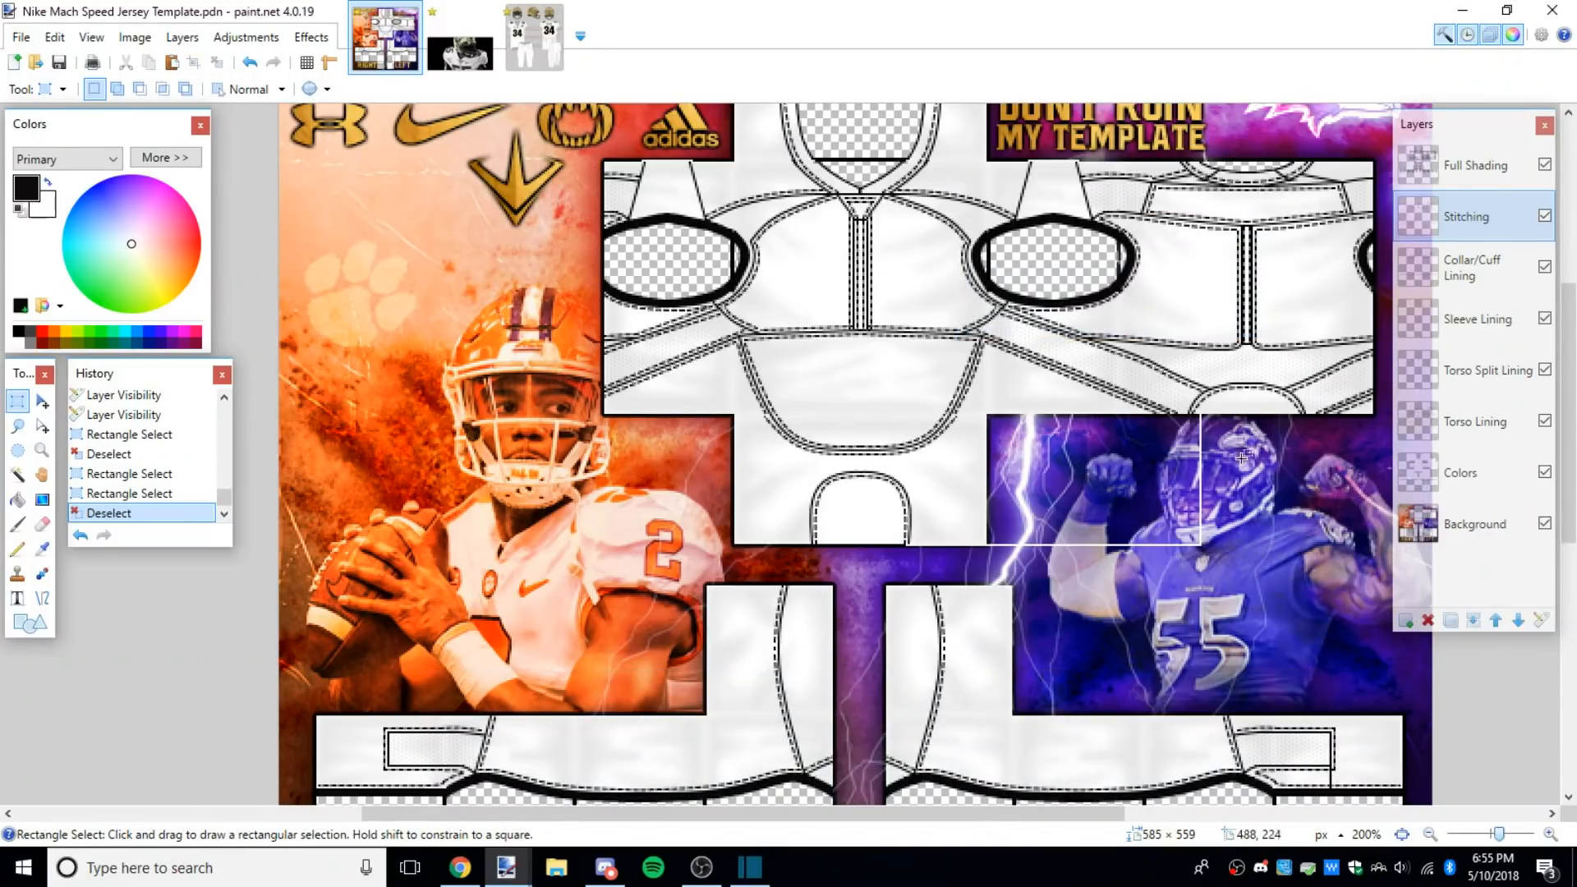
{"action": "scroll", "coordinate": [1241, 458], "scroll_direction": "up", "scroll_amount": 3}
{"action": "left_click", "coordinate": [1545, 268]}
{"action": "left_click", "coordinate": [1546, 268]}
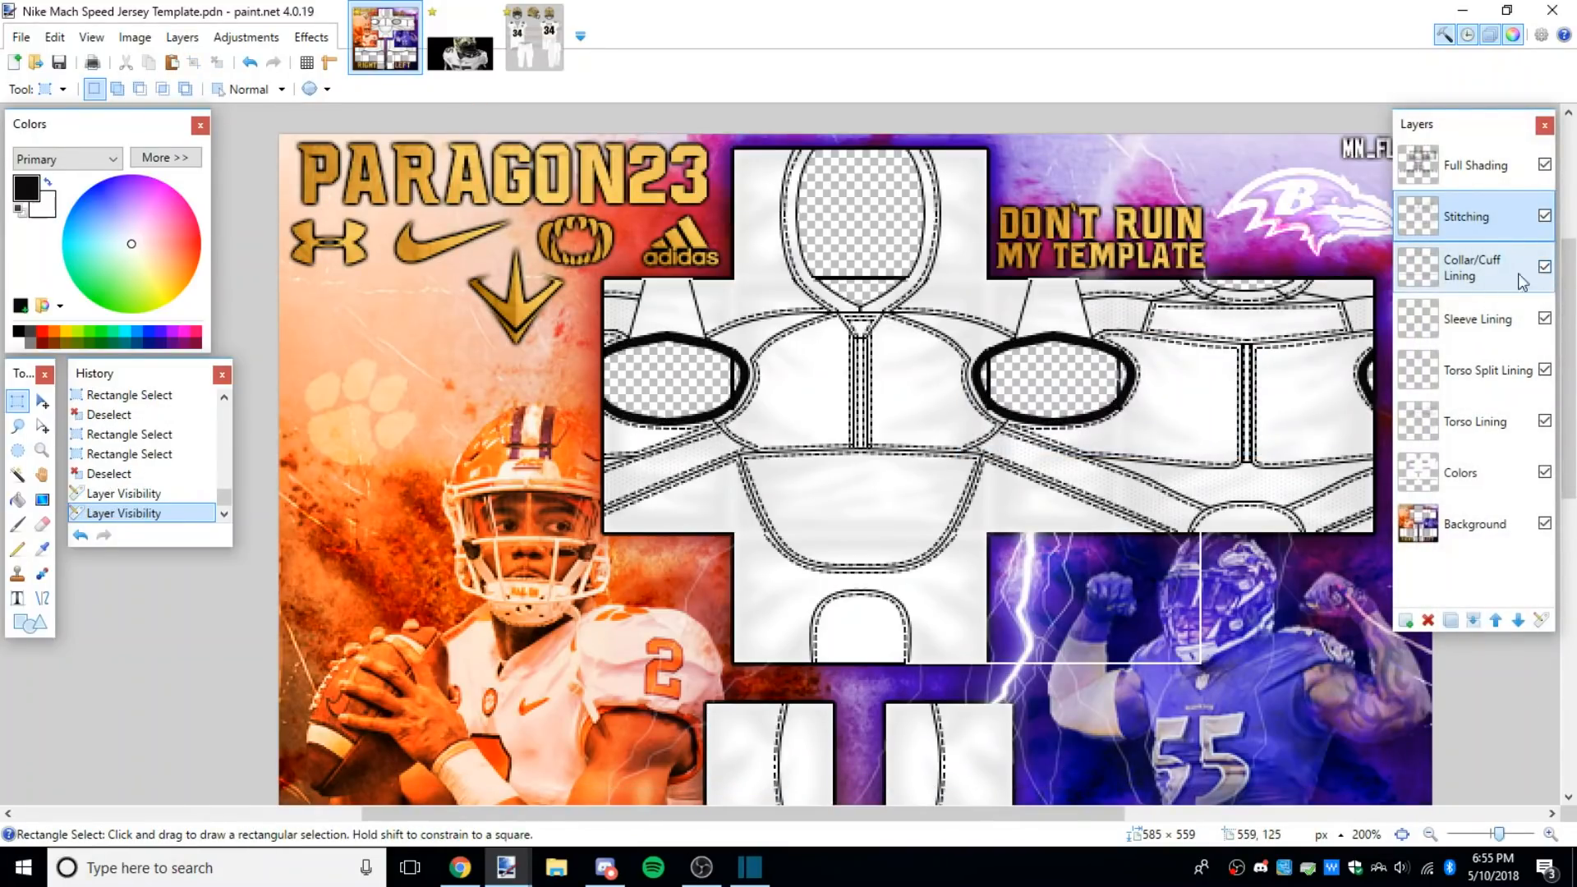
Step: Add a new layer above Collar/Cuff Lining and move the front collar's lining onto it
{"action": "left_click", "coordinate": [1522, 282]}
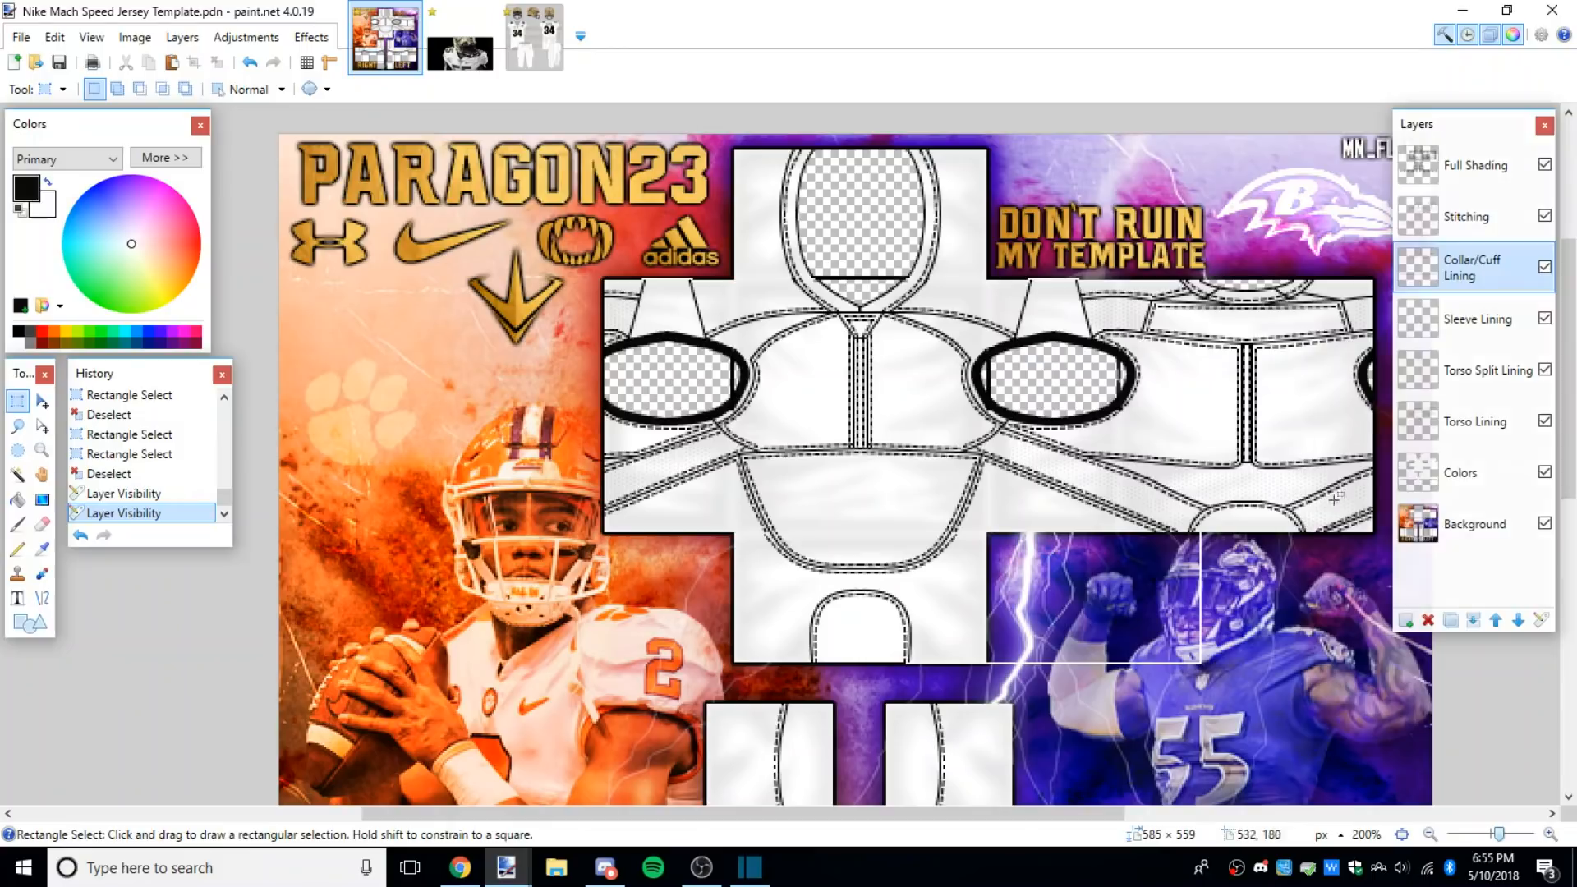
{"action": "left_click", "coordinate": [1406, 621]}
{"action": "left_click", "coordinate": [1448, 320]}
{"action": "left_click_drag", "start_coordinate": [754, 135], "coordinate": [977, 332]}
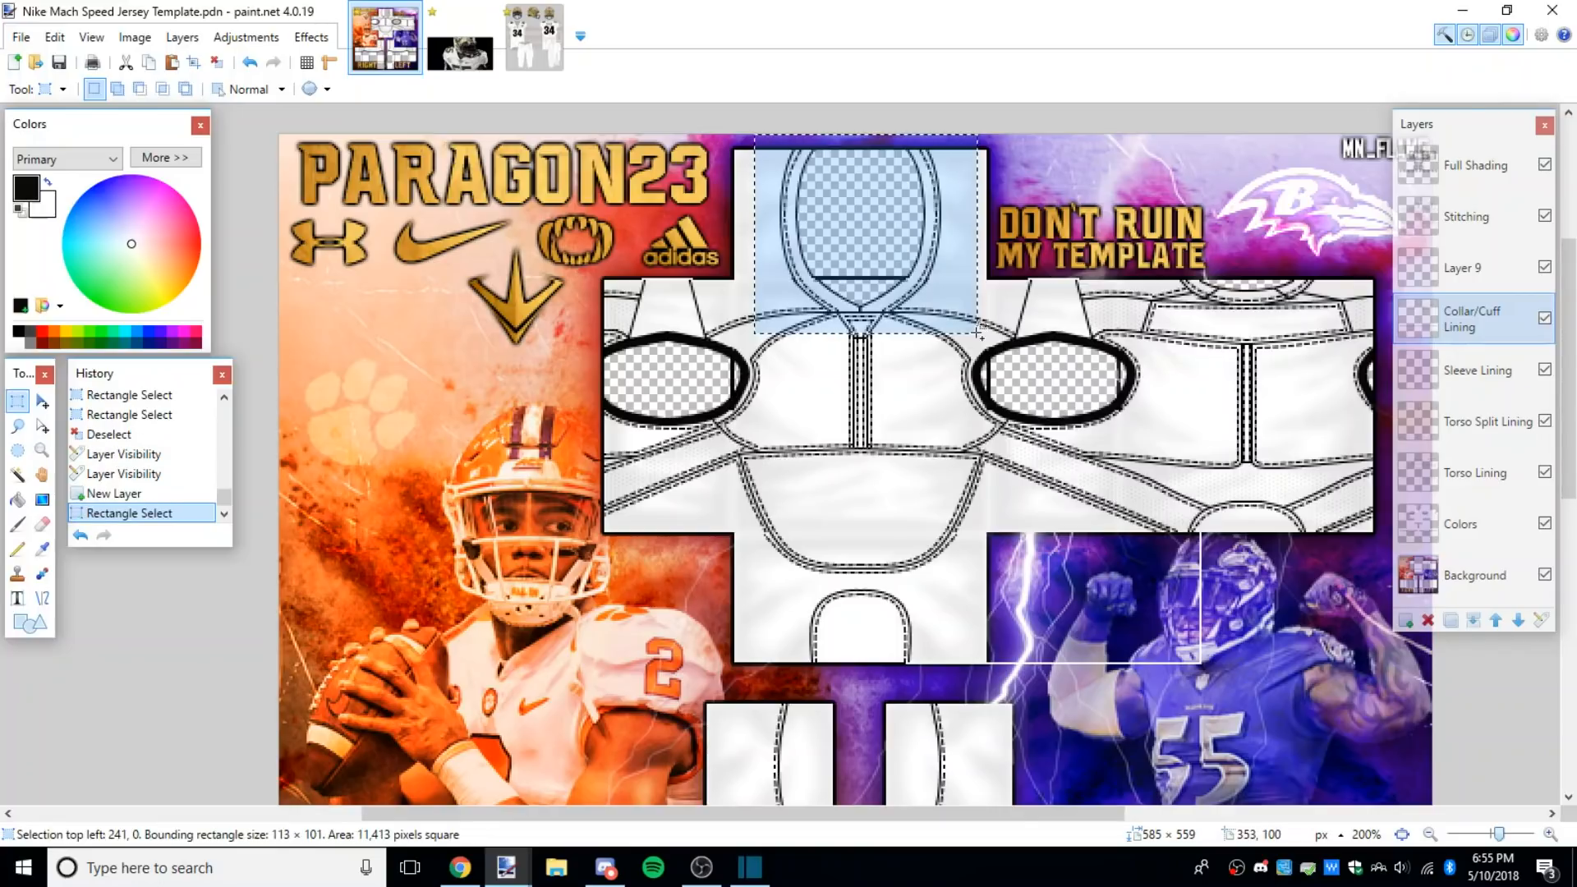
{"action": "key", "text": "ctrl+x"}
{"action": "left_click", "coordinate": [1463, 268]}
{"action": "key", "text": "ctrl+v"}
{"action": "key", "text": "s"}
{"action": "left_click", "coordinate": [1003, 377]}
Step: Move the back collar's lining from the Collar/Cuff Lining layer onto Layer 9 and clear the selection
{"action": "left_click", "coordinate": [1468, 322]}
{"action": "left_click_drag", "start_coordinate": [1161, 253], "coordinate": [1348, 335]}
{"action": "key", "text": "ctrl+x"}
{"action": "left_click", "coordinate": [1463, 268]}
{"action": "key", "text": "ctrl+v"}
{"action": "left_click", "coordinate": [17, 401]}
{"action": "left_click", "coordinate": [970, 476]}
{"action": "scroll", "coordinate": [978, 468], "scroll_direction": "down", "scroll_amount": 2}
{"action": "scroll", "coordinate": [947, 439], "scroll_direction": "up", "scroll_amount": 2}
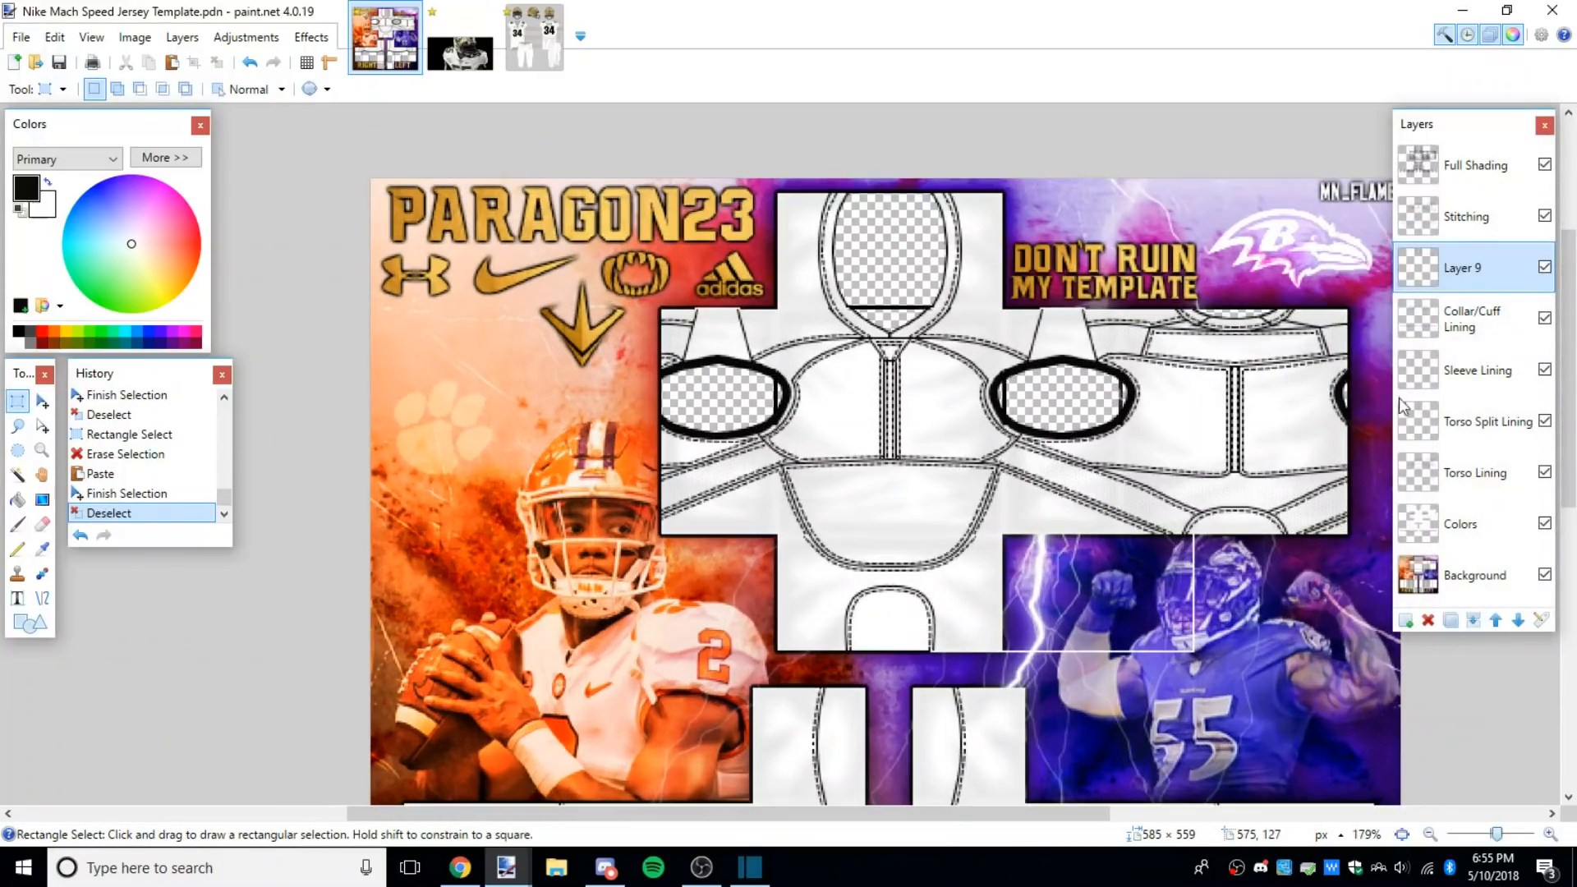
Step: Toggle the Layer 9, Collar/Cuff Lining, Sleeve Lining and Stitching layers to check which outlines each one holds
{"action": "left_click", "coordinate": [1547, 267]}
{"action": "left_click", "coordinate": [1548, 266]}
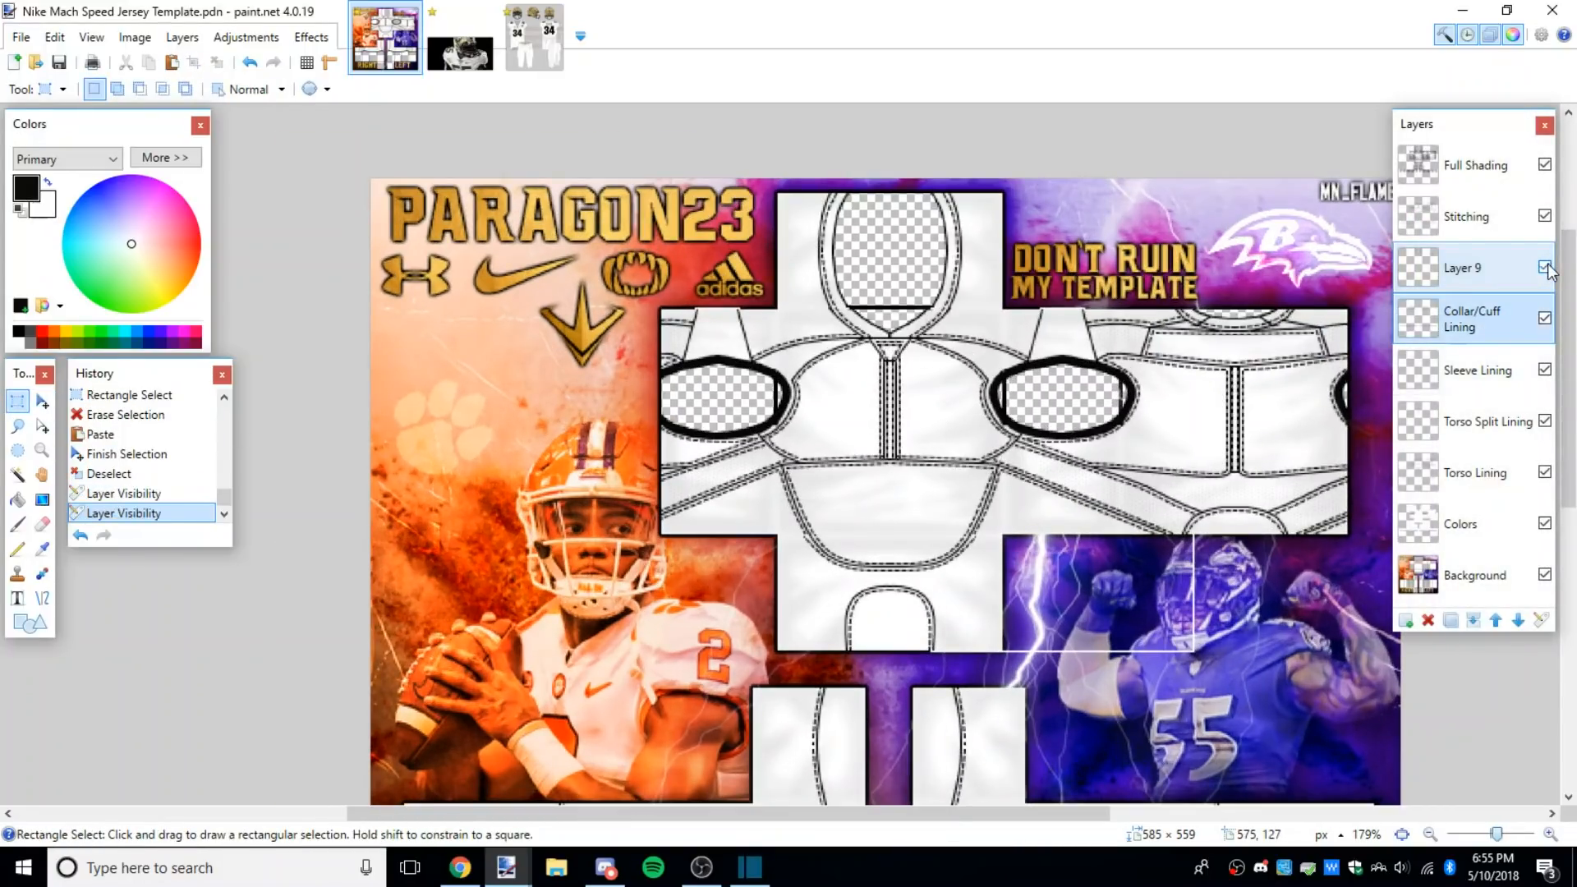
{"action": "left_click", "coordinate": [1547, 316]}
{"action": "left_click", "coordinate": [1547, 316]}
{"action": "left_click", "coordinate": [1478, 371]}
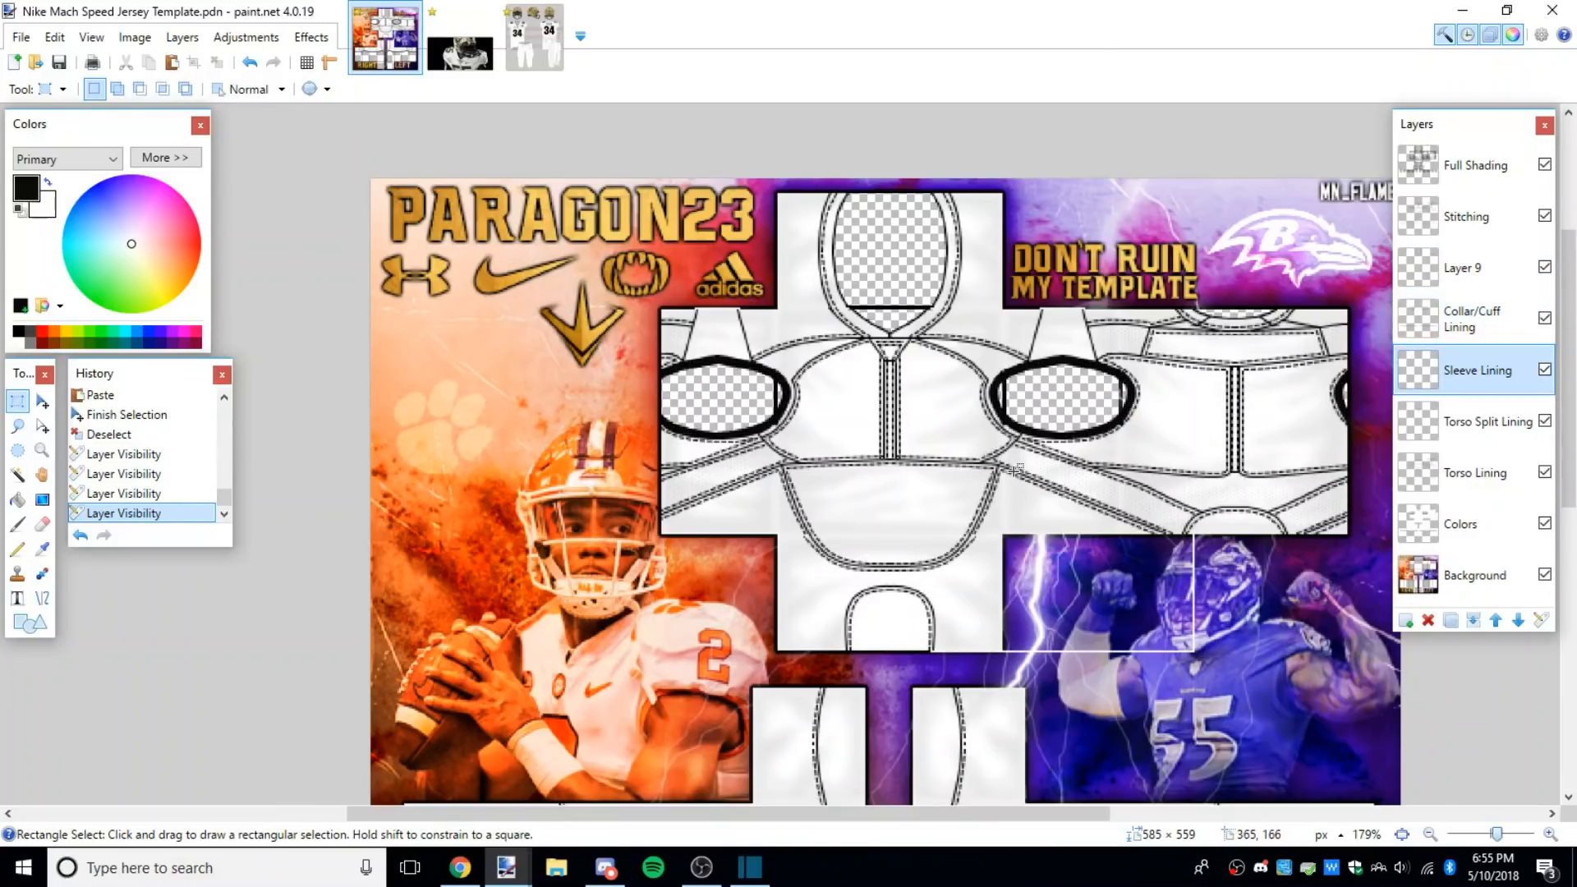
{"action": "scroll", "coordinate": [988, 537], "scroll_direction": "down", "scroll_amount": 3}
{"action": "left_click", "coordinate": [1546, 371]}
{"action": "left_click", "coordinate": [1546, 370]}
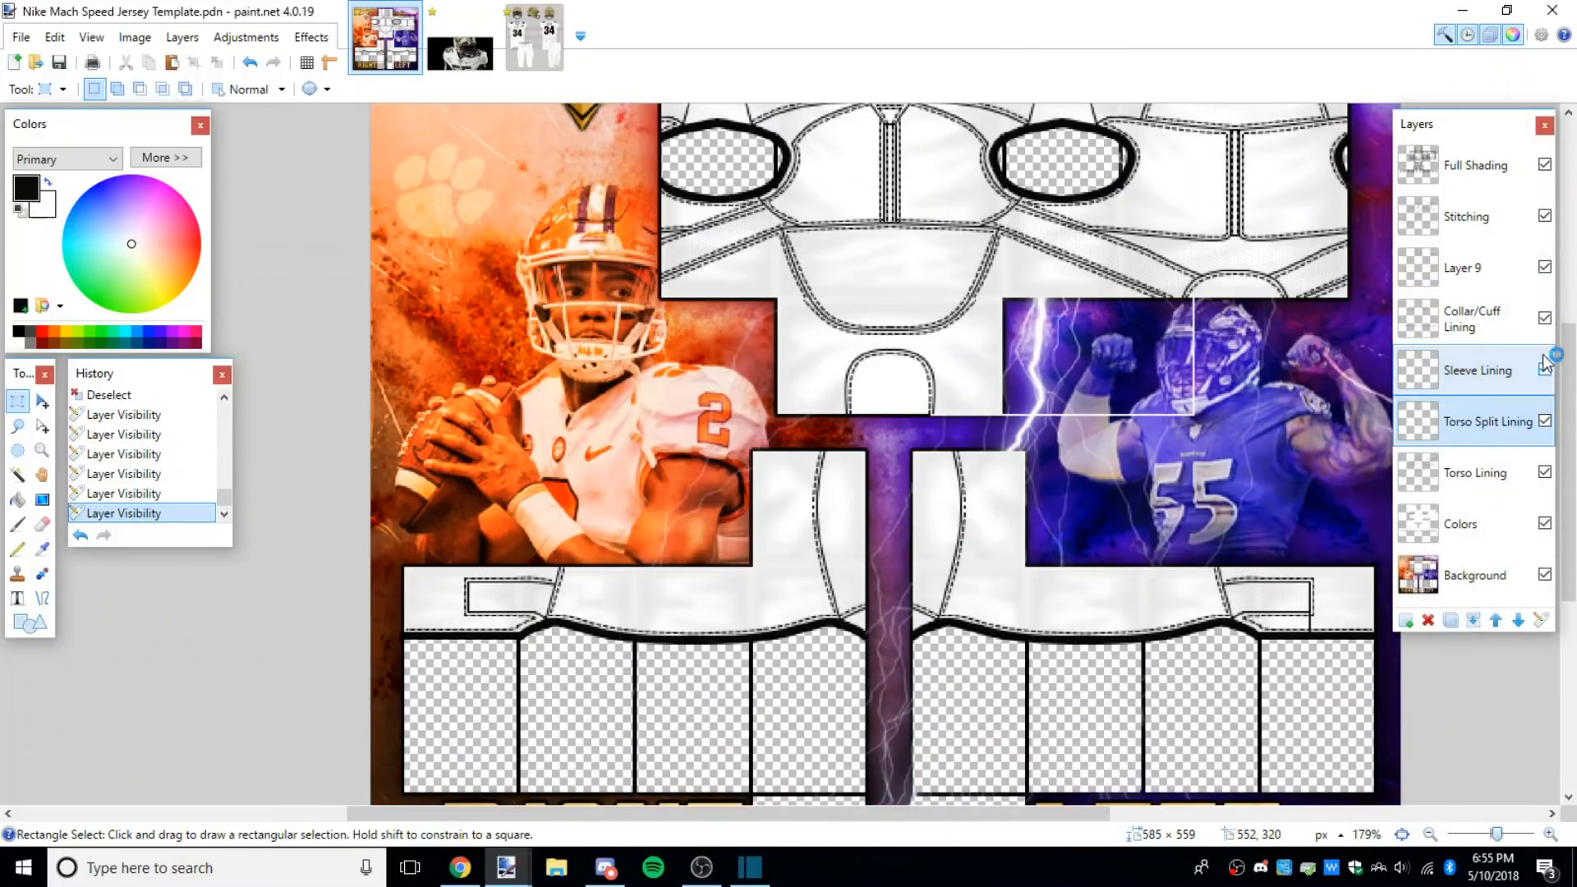
{"action": "left_click", "coordinate": [1546, 321]}
{"action": "scroll", "coordinate": [1175, 413], "scroll_direction": "down", "scroll_amount": 2}
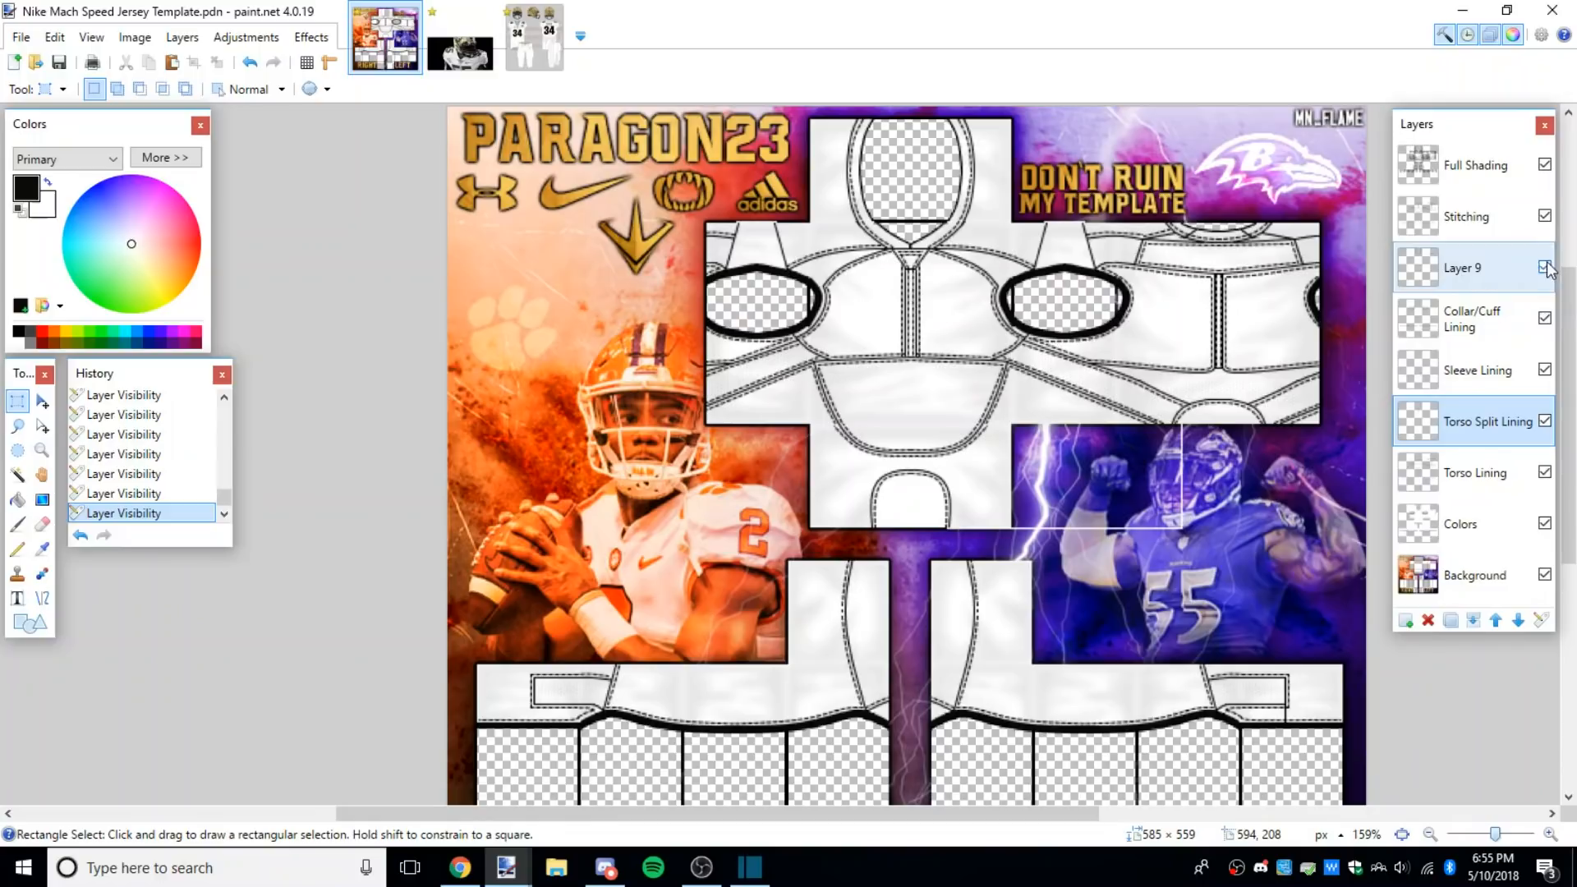
{"action": "left_click", "coordinate": [1545, 217]}
{"action": "left_click", "coordinate": [1546, 217]}
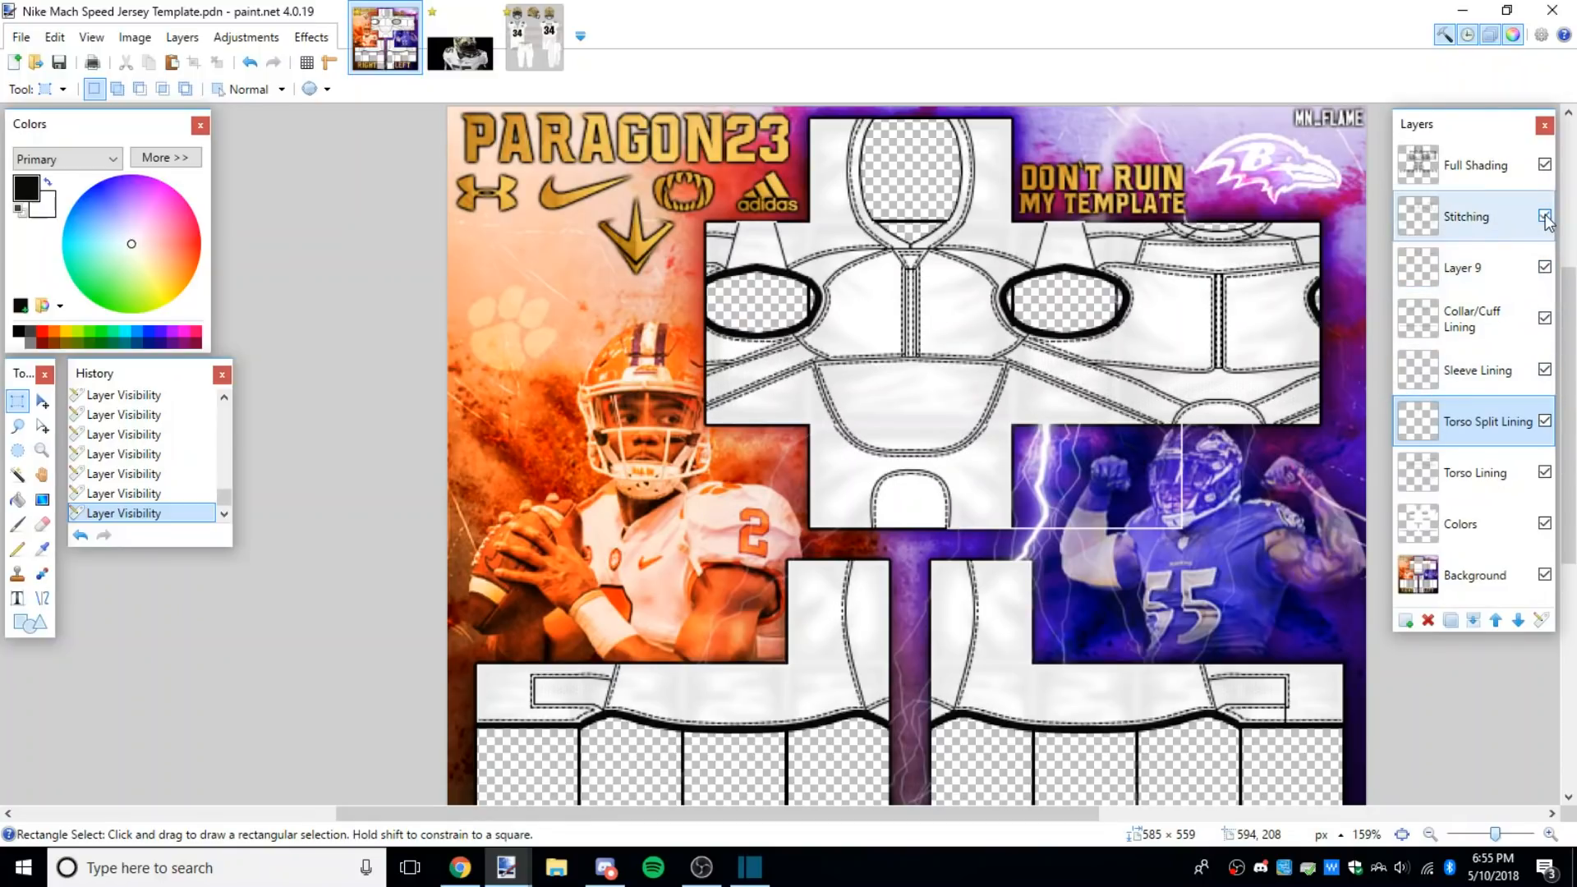
{"action": "scroll", "coordinate": [975, 416], "scroll_direction": "up", "scroll_amount": 4}
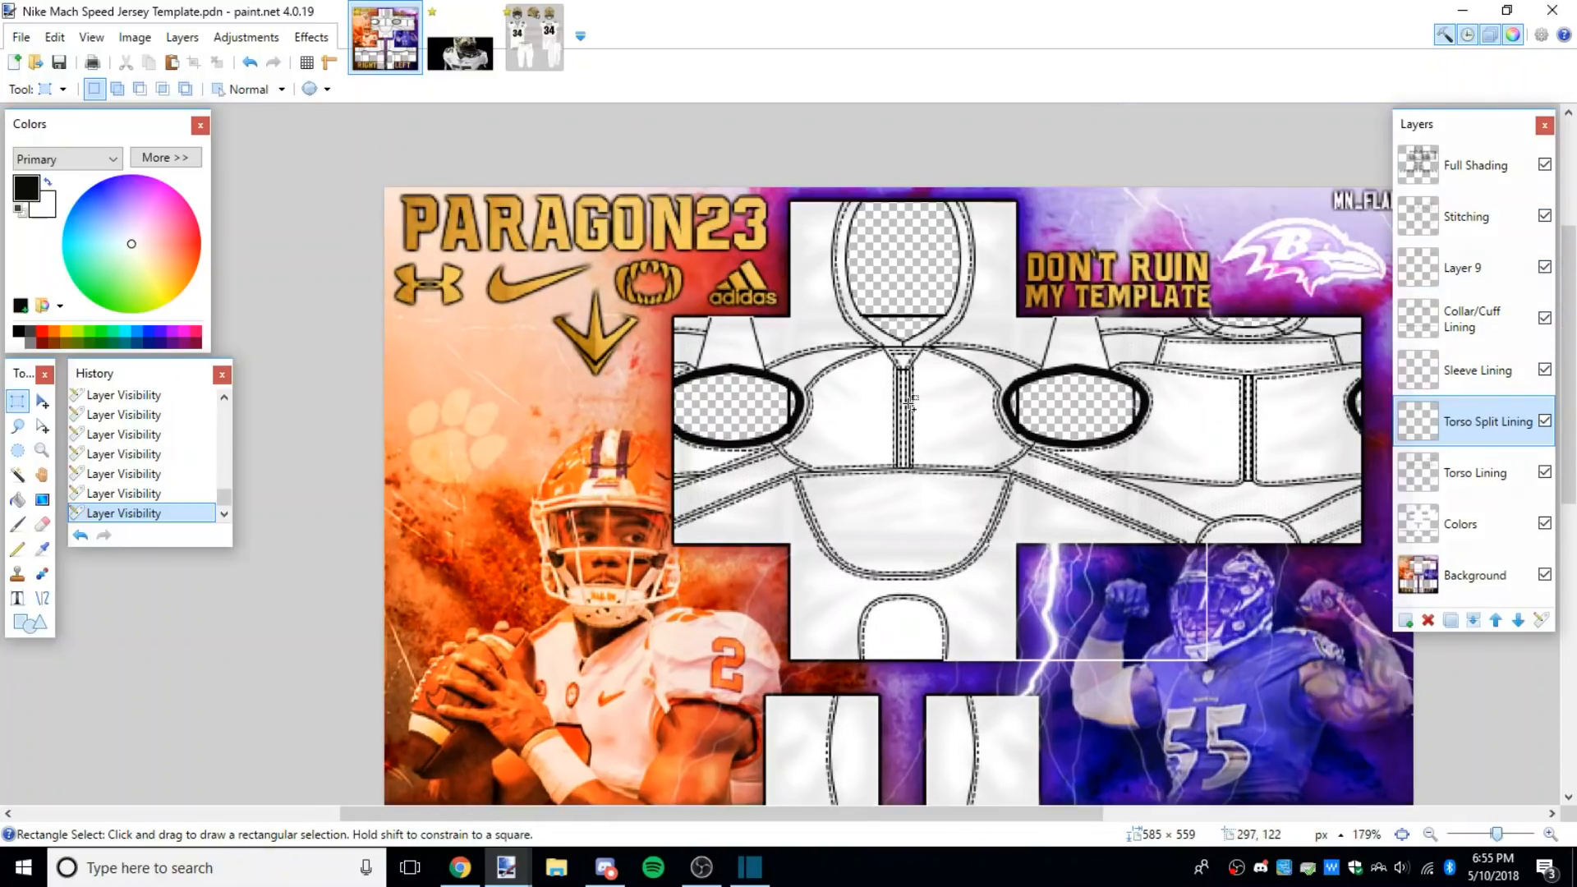
Step: Examine the Torso Lining layer's outlines across the chest, back and lower sleeve panels
{"action": "key", "text": "alt+Page_Down"}
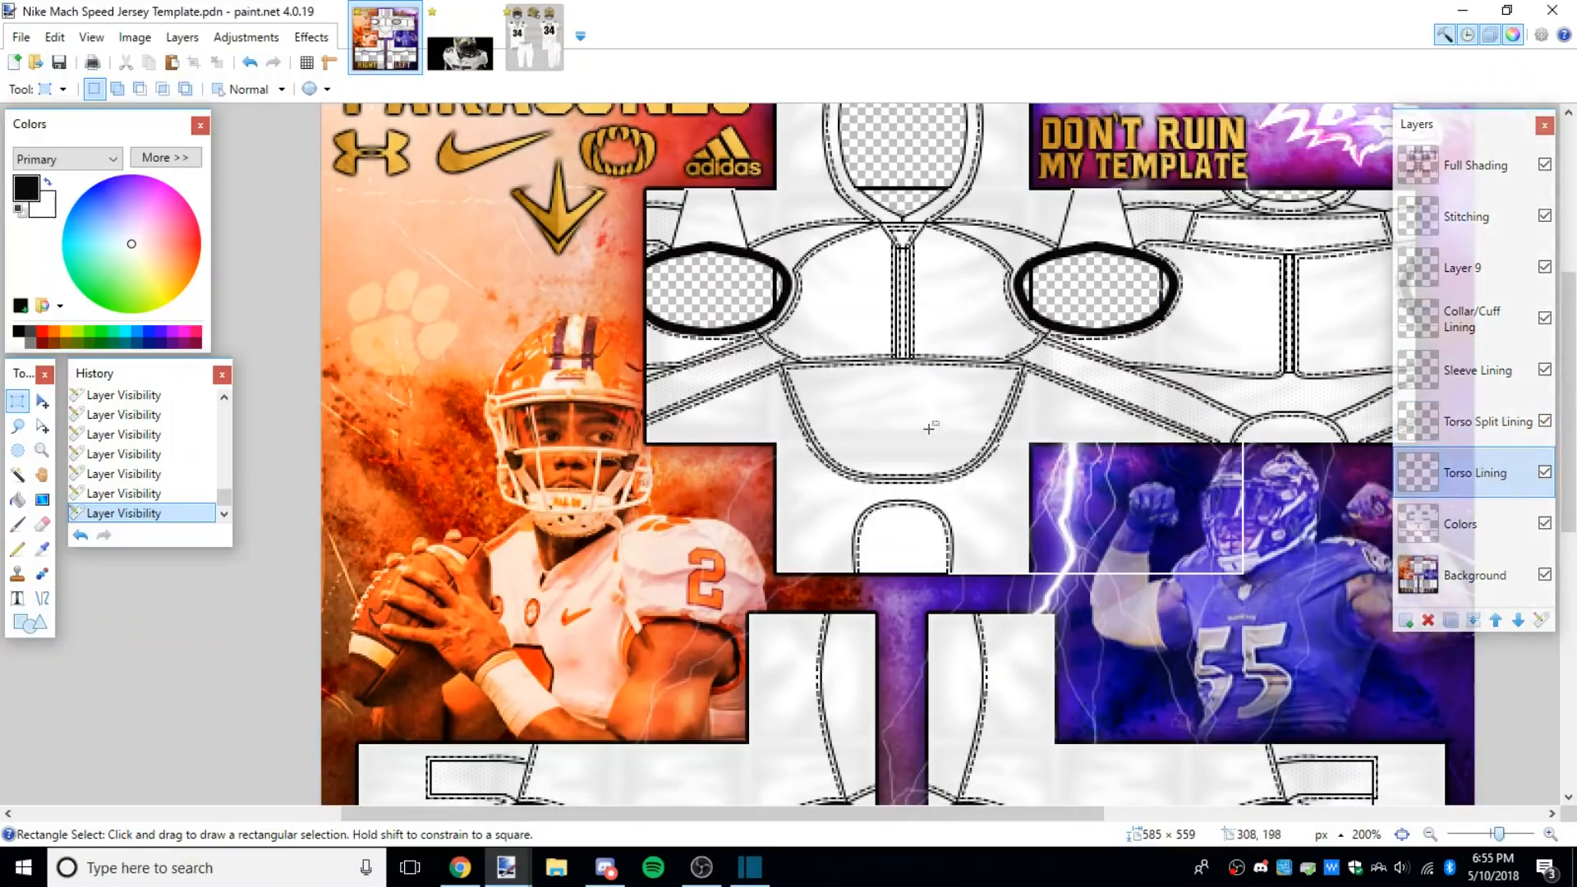
{"action": "scroll", "coordinate": [954, 398], "scroll_direction": "down", "scroll_amount": 3}
{"action": "scroll", "coordinate": [947, 419], "scroll_direction": "up", "scroll_amount": 3}
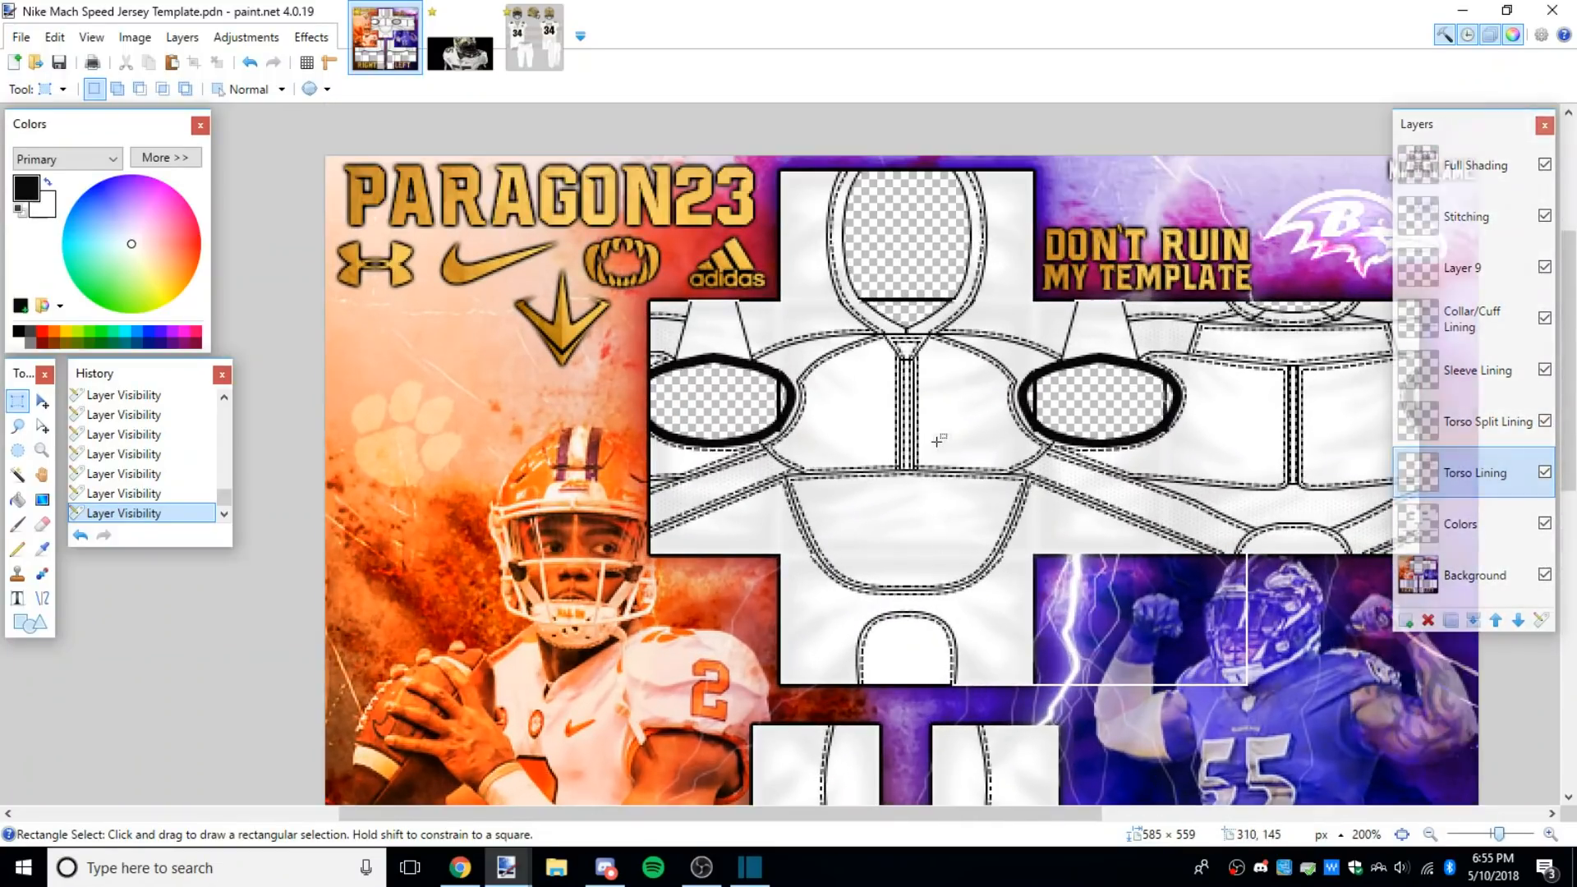
{"action": "left_click_drag", "start_coordinate": [655, 326], "coordinate": [1389, 598]}
{"action": "left_click", "coordinate": [953, 579]}
{"action": "scroll", "coordinate": [953, 579], "scroll_direction": "down", "scroll_amount": 3}
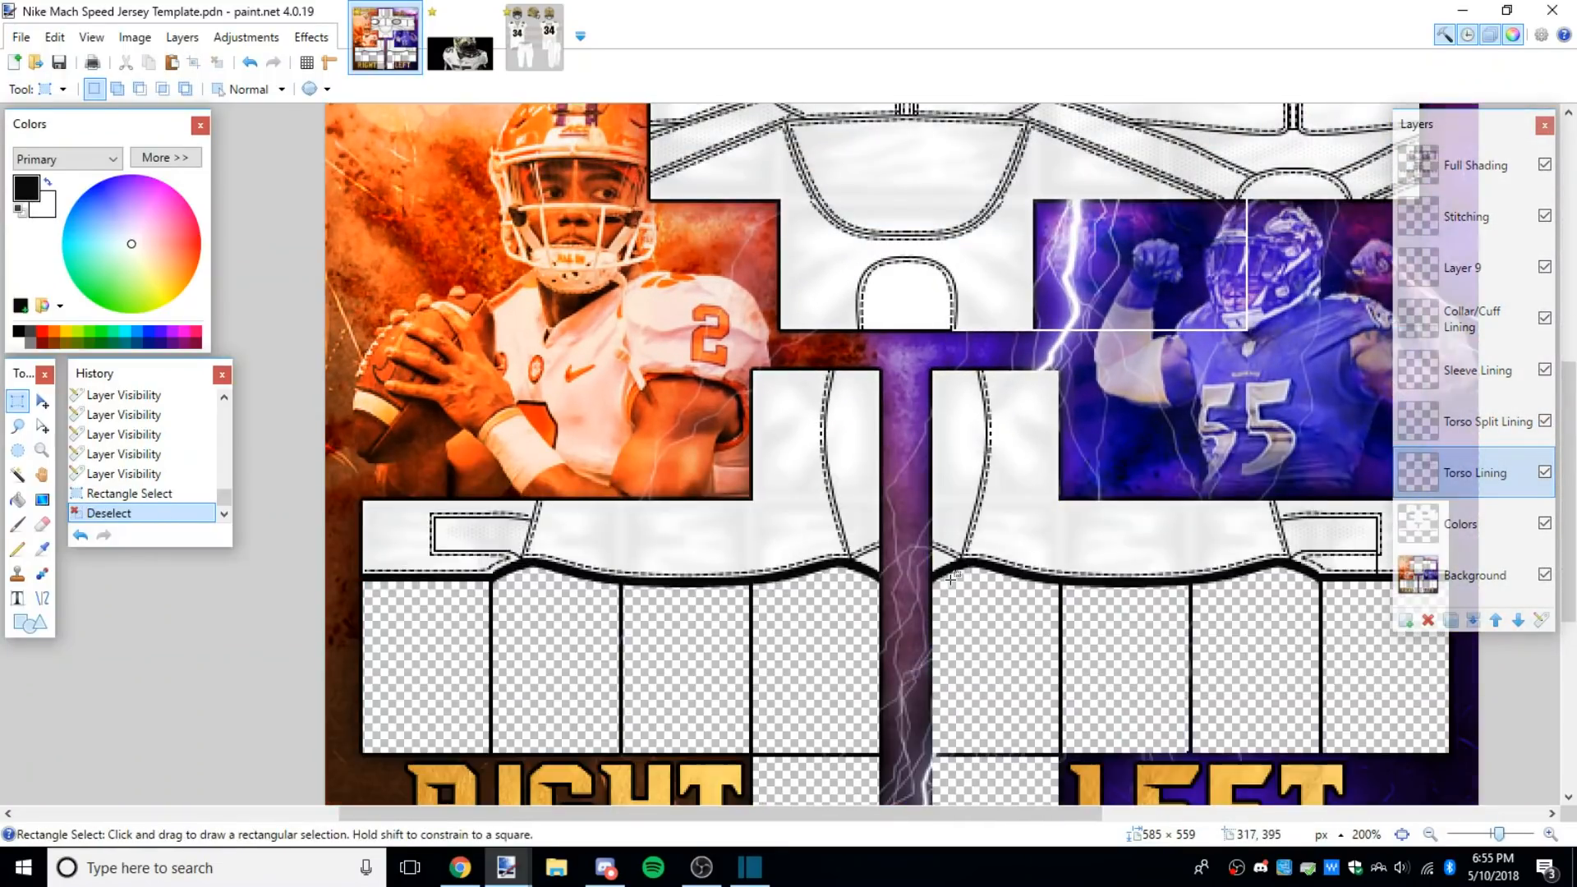
{"action": "left_click_drag", "start_coordinate": [965, 531], "coordinate": [830, 575]}
{"action": "left_click_drag", "start_coordinate": [879, 526], "coordinate": [882, 527]}
{"action": "left_click_drag", "start_coordinate": [399, 493], "coordinate": [544, 567]}
{"action": "left_click", "coordinate": [1331, 536]}
{"action": "left_click_drag", "start_coordinate": [1281, 464], "coordinate": [1411, 585]}
{"action": "left_click", "coordinate": [1364, 575]}
{"action": "scroll", "coordinate": [1162, 597], "scroll_direction": "up", "scroll_amount": 3}
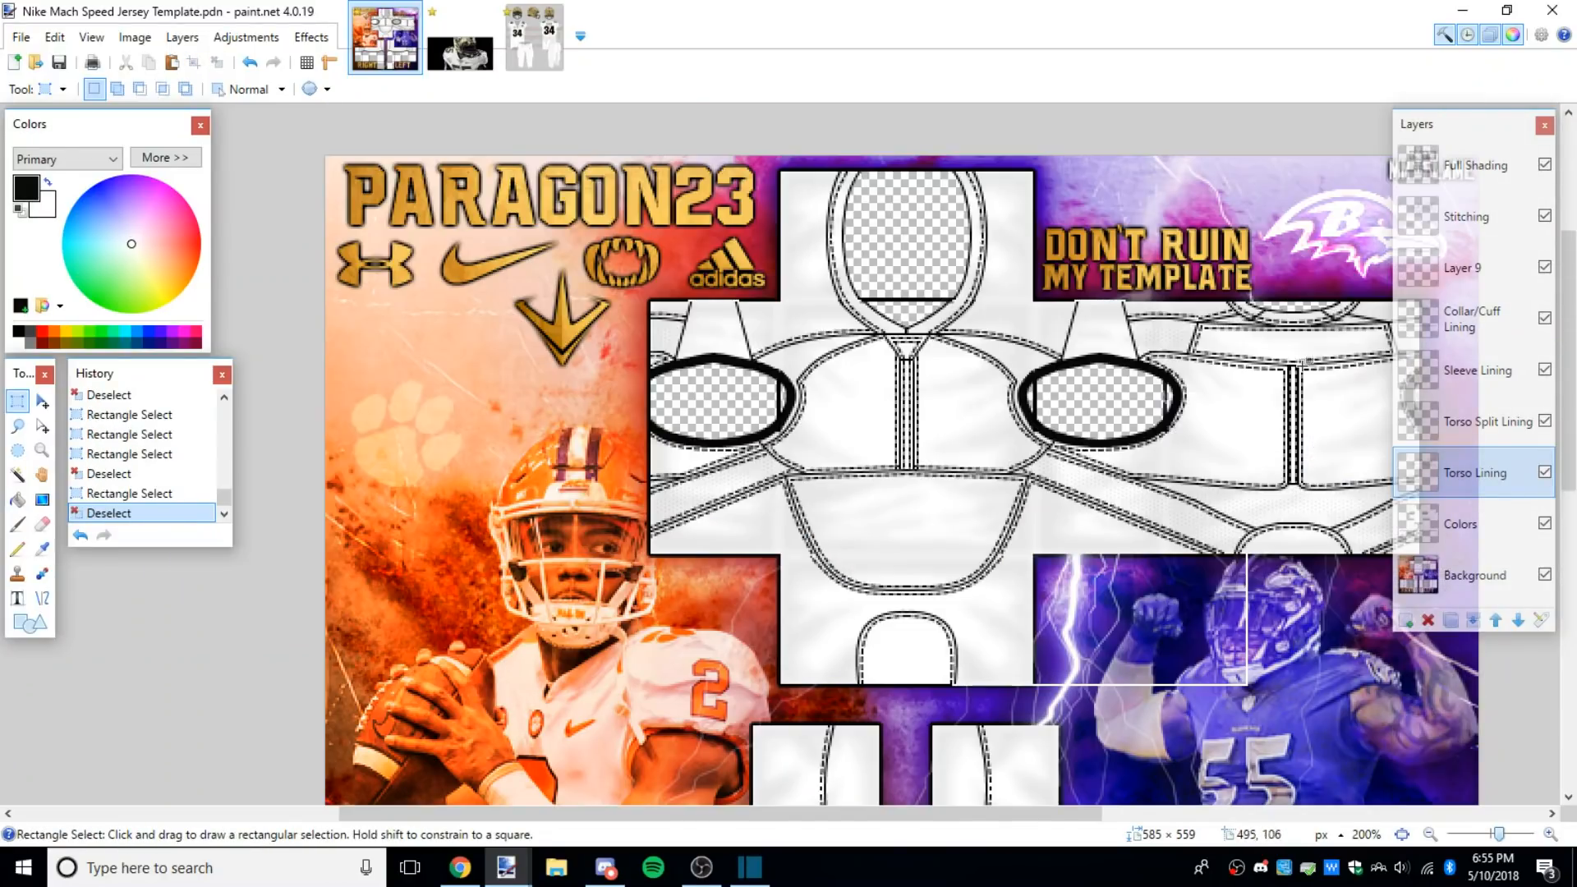
{"action": "scroll", "coordinate": [825, 473], "scroll_direction": "up", "scroll_amount": 1}
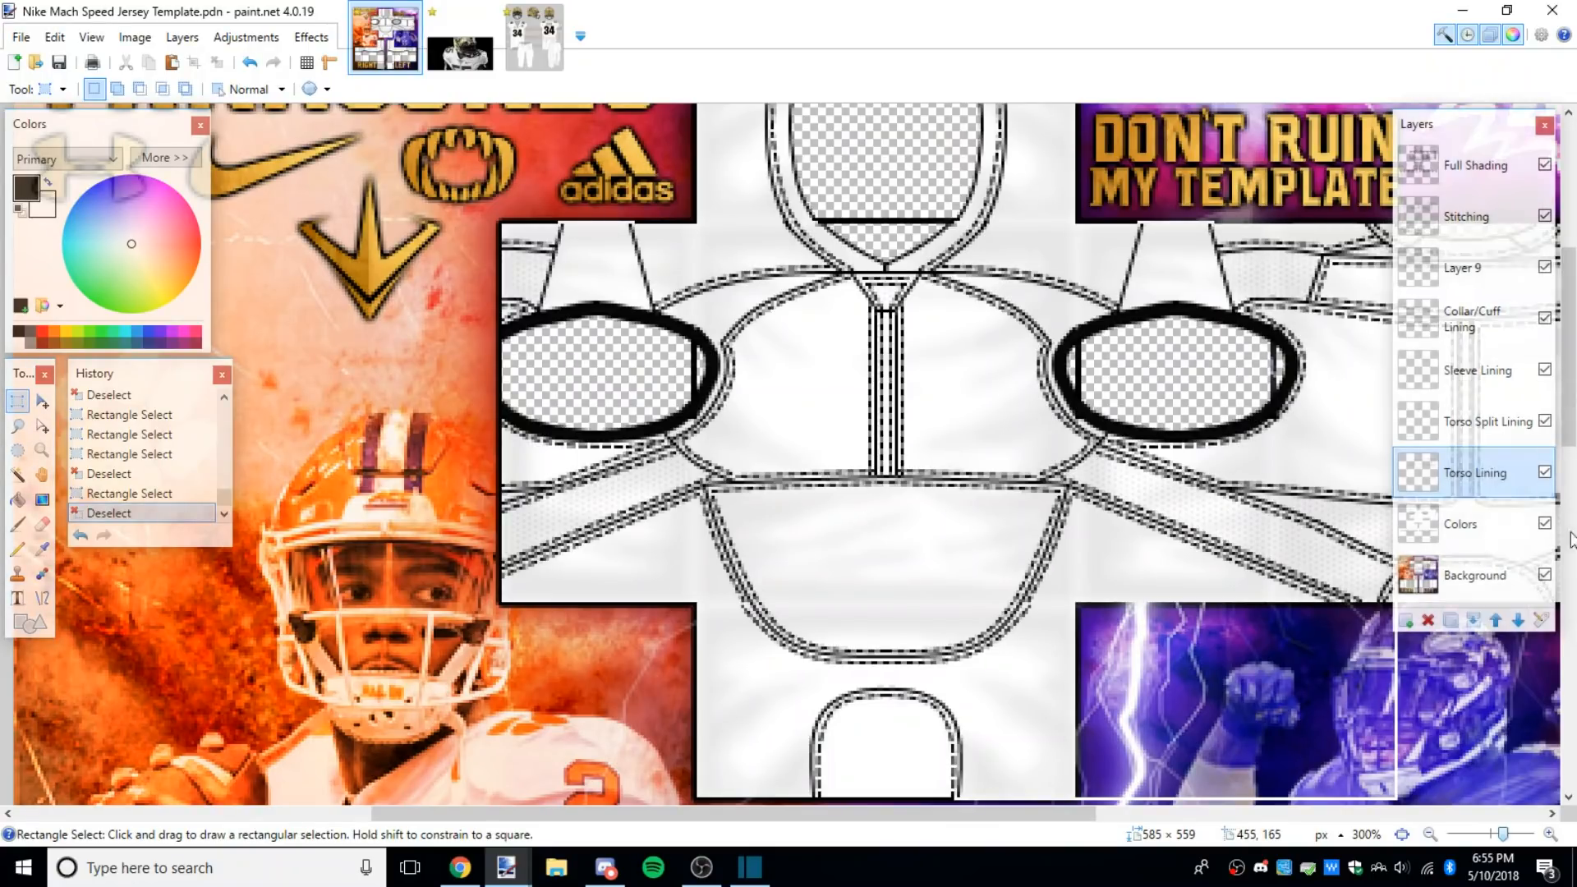
Step: Lower the Torso Lining layer's opacity to 25 and check the faded seams on the chest
{"action": "left_click", "coordinate": [1541, 620]}
{"action": "left_click_drag", "start_coordinate": [575, 450], "coordinate": [323, 553]}
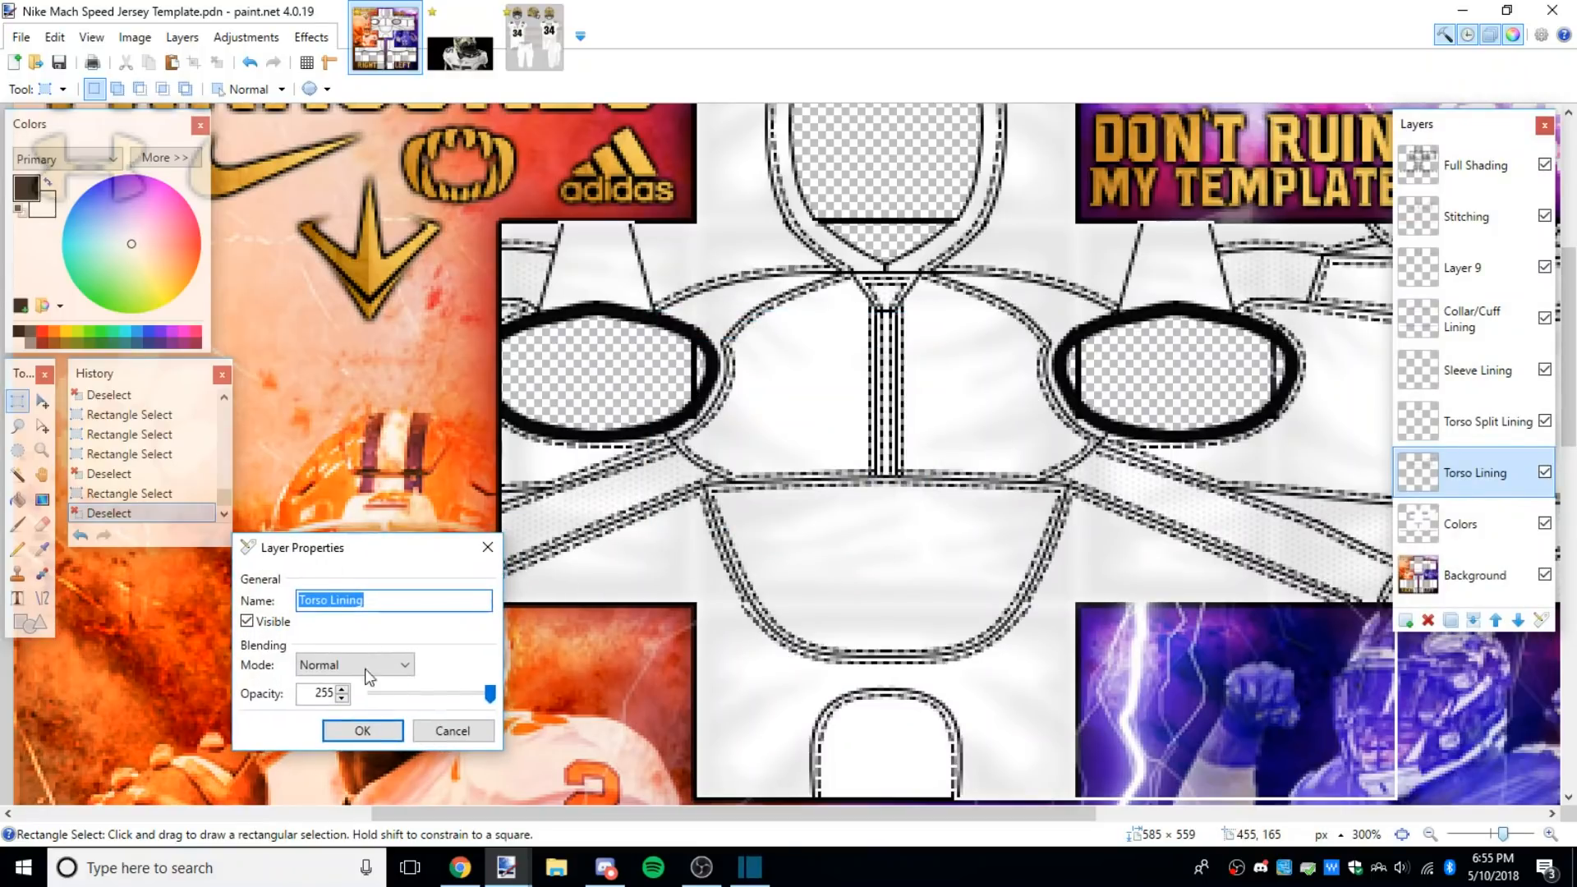
{"action": "left_click", "coordinate": [300, 700]}
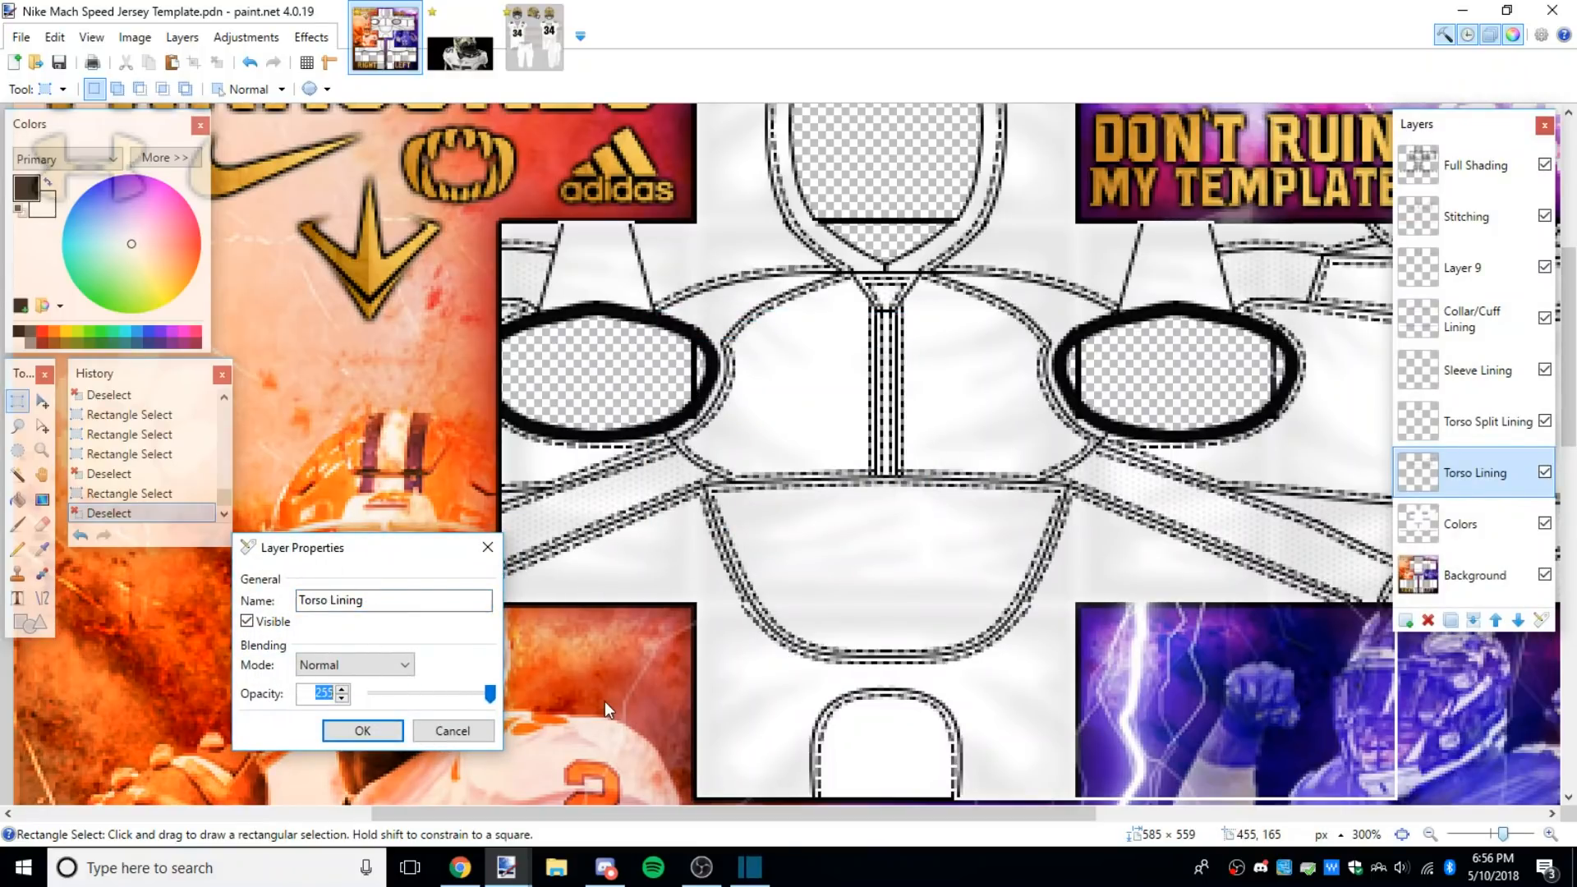
{"action": "type", "text": "25"}
{"action": "key", "text": "Return"}
{"action": "scroll", "coordinate": [828, 503], "scroll_direction": "up", "scroll_amount": 3}
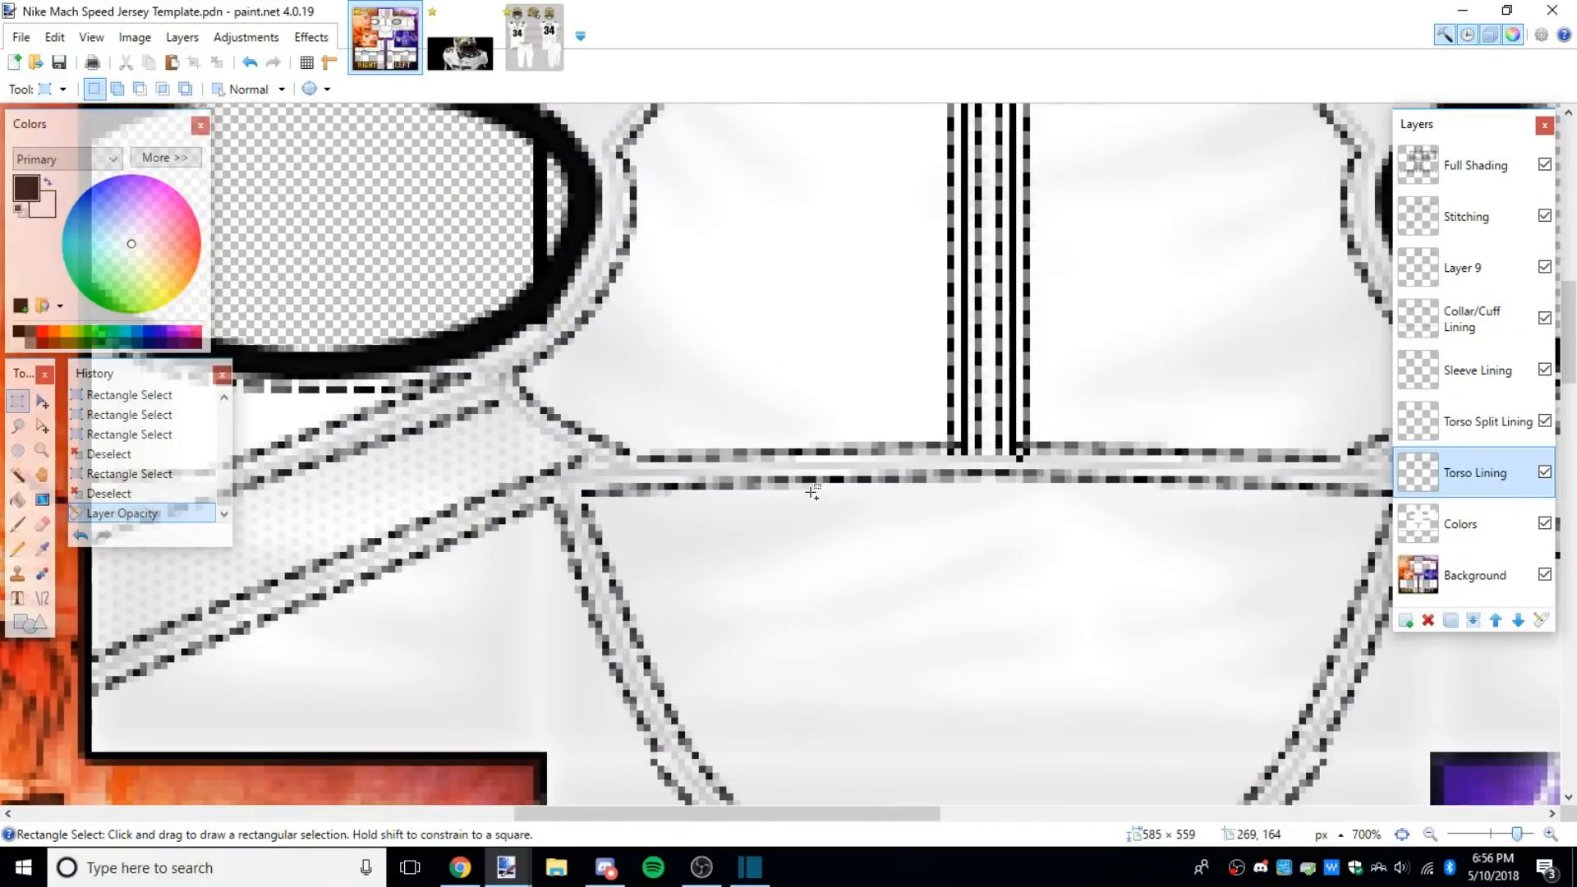
{"action": "scroll", "coordinate": [903, 493], "scroll_direction": "down", "scroll_amount": 3}
{"action": "scroll", "coordinate": [920, 491], "scroll_direction": "up", "scroll_amount": 1}
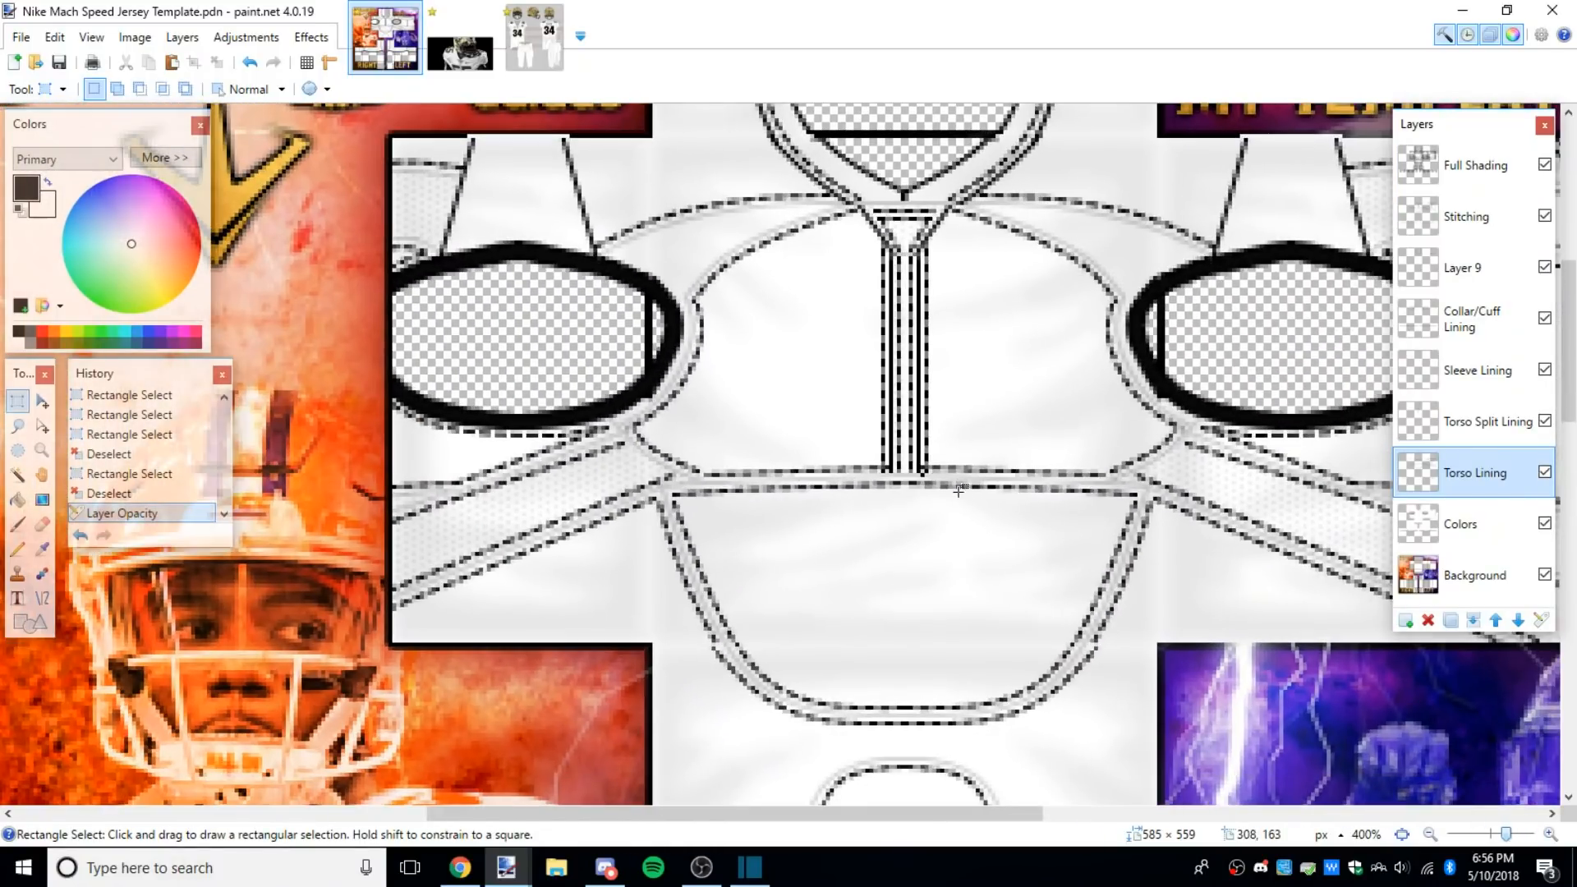
Step: Lower the Torso Split Lining layer's opacity to 40
{"action": "left_click", "coordinate": [1519, 443]}
{"action": "left_click", "coordinate": [1541, 620]}
{"action": "left_click", "coordinate": [739, 474]}
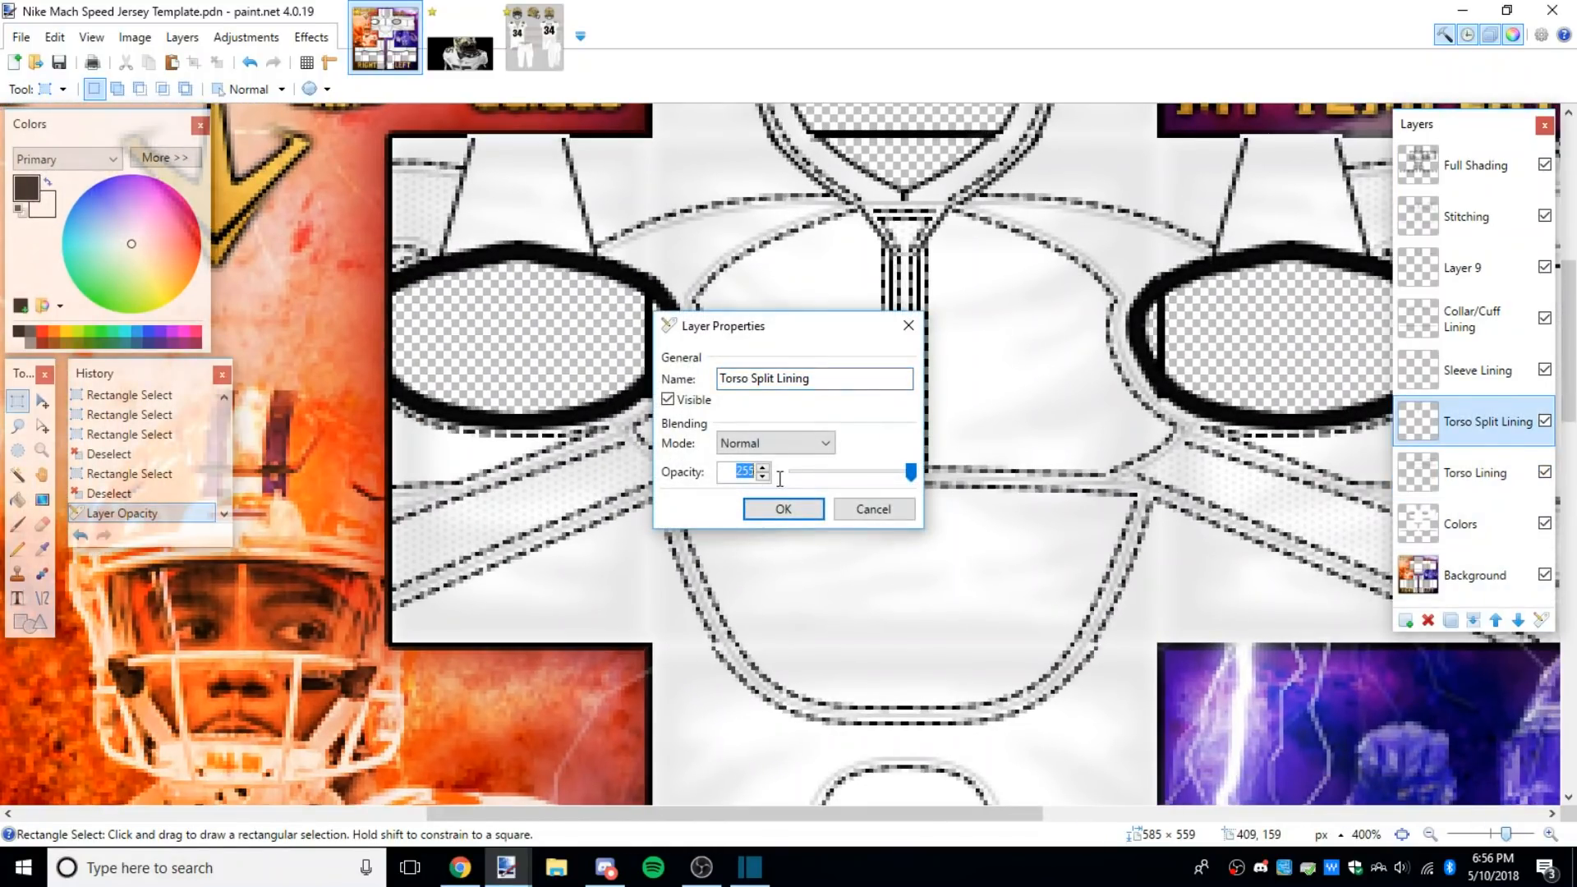
{"action": "type", "text": "40"}
{"action": "key", "text": "Return"}
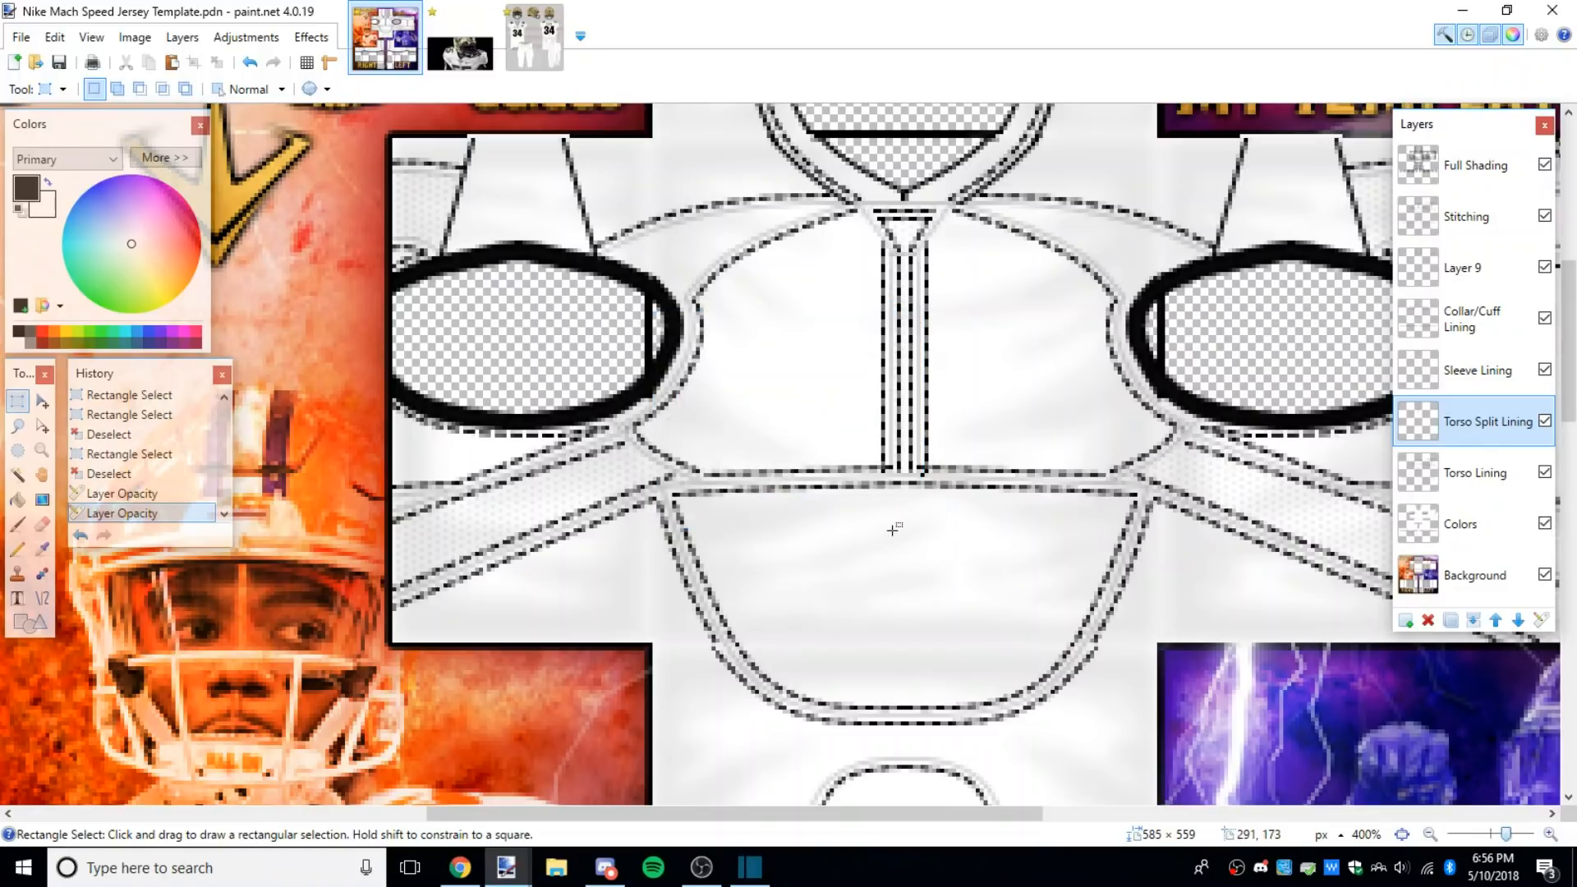
Step: Lower the Sleeve Lining layer's opacity to 40
{"action": "left_click", "coordinate": [1481, 390]}
{"action": "scroll", "coordinate": [953, 641], "scroll_direction": "down", "scroll_amount": 4}
{"action": "scroll", "coordinate": [1047, 617], "scroll_direction": "up", "scroll_amount": 1}
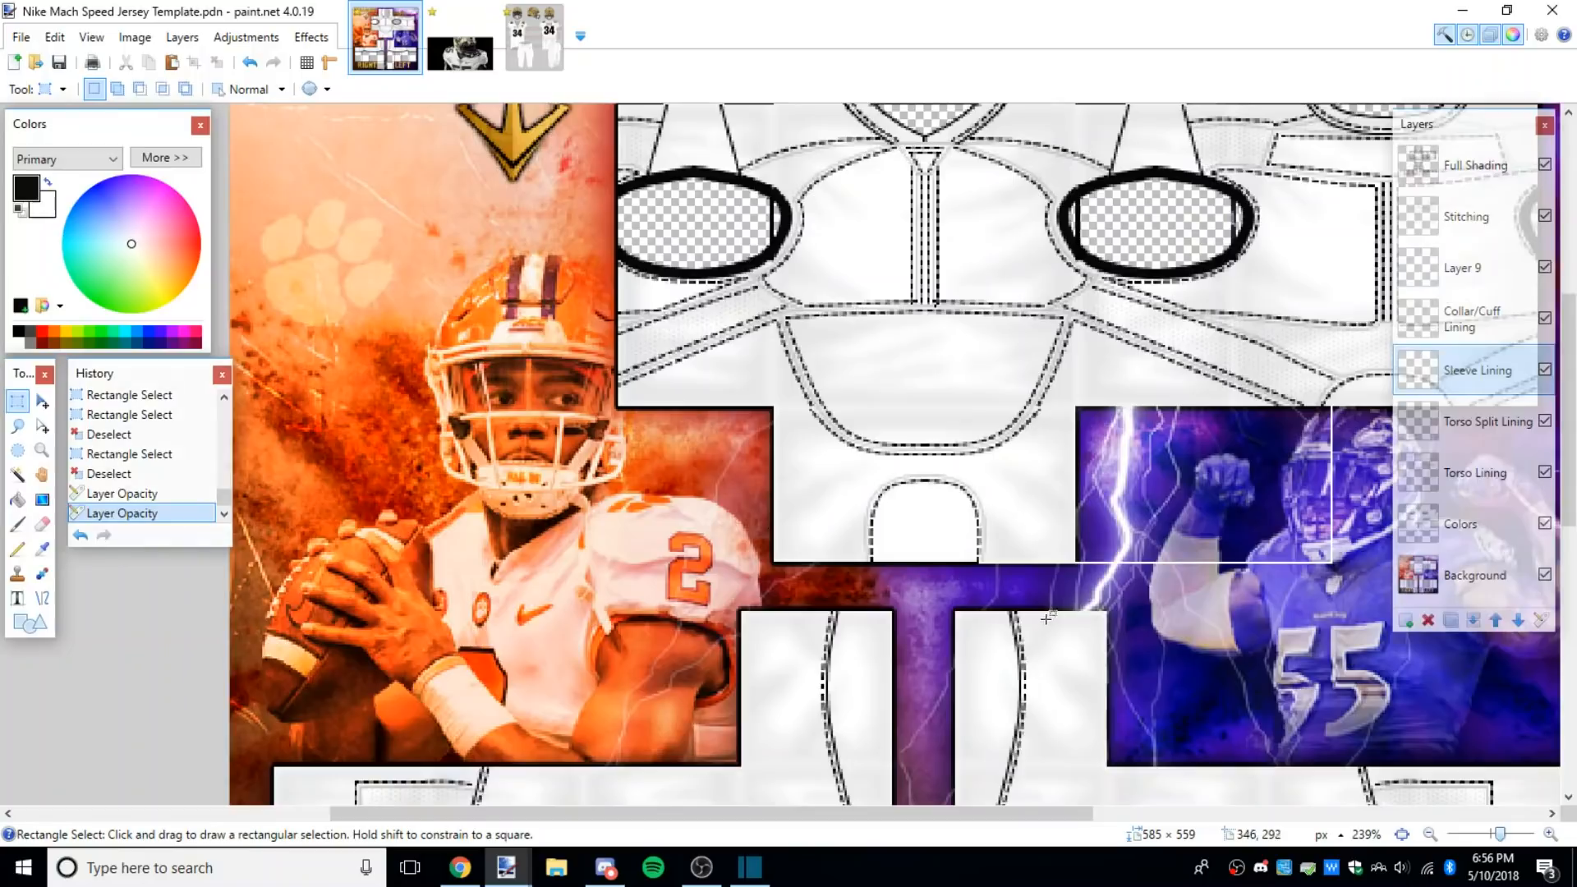
{"action": "scroll", "coordinate": [1047, 617], "scroll_direction": "down", "scroll_amount": 3}
{"action": "scroll", "coordinate": [1078, 690], "scroll_direction": "up", "scroll_amount": 2}
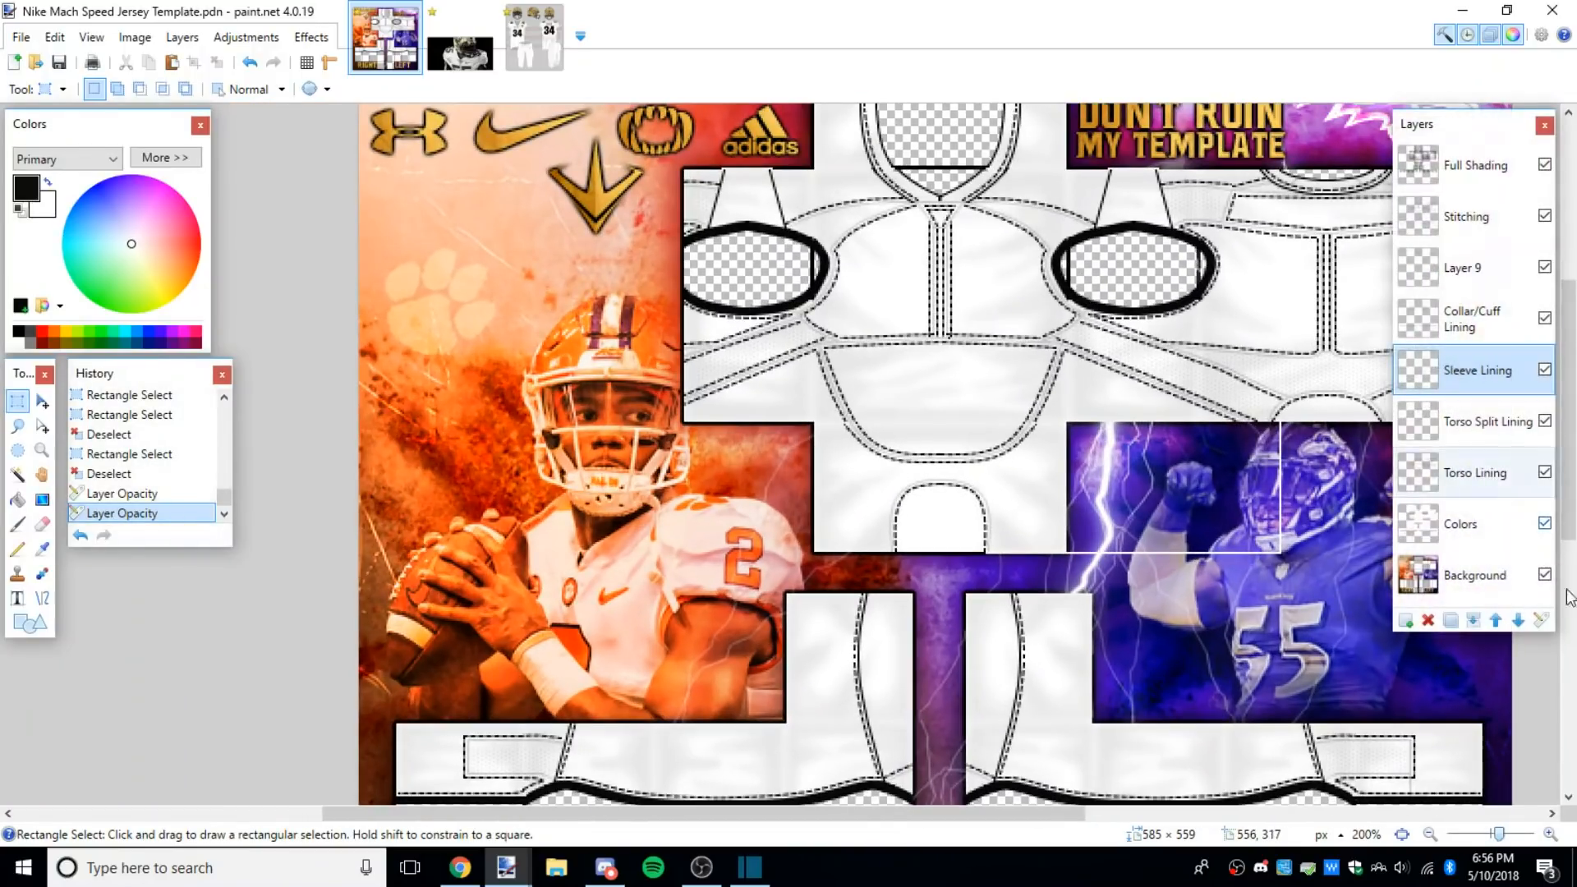
{"action": "double_click", "coordinate": [1478, 371]}
{"action": "double_click", "coordinate": [744, 472]}
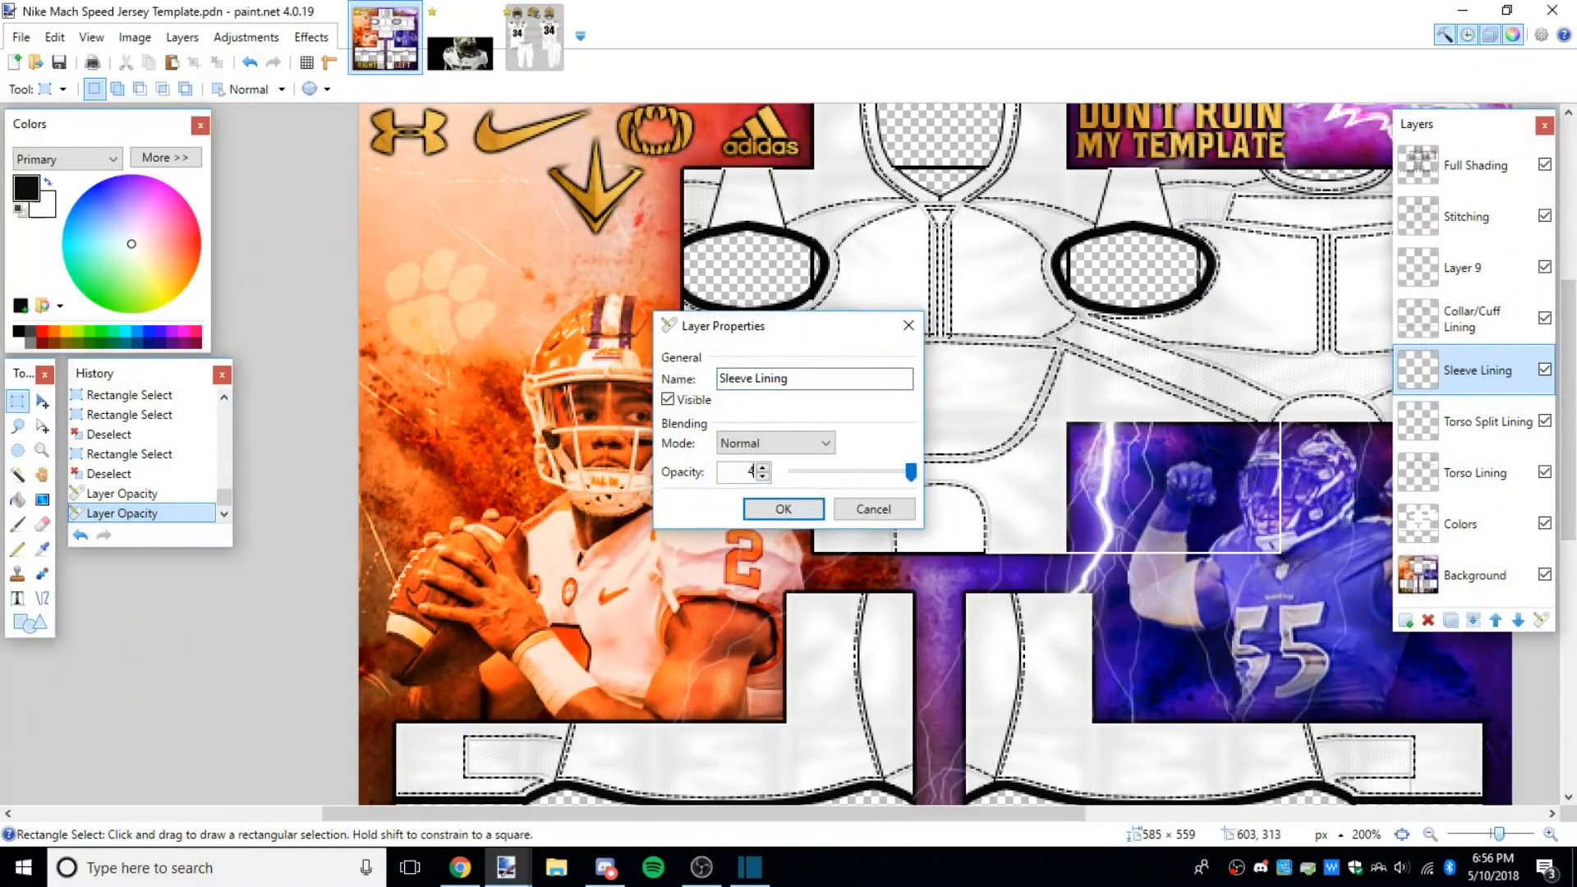
{"action": "type", "text": "40"}
{"action": "key", "text": "Return"}
Step: Examine the collar, armhole and sleeve cuff areas with the Collar/Cuff Lining layer active
{"action": "left_click", "coordinate": [1482, 328]}
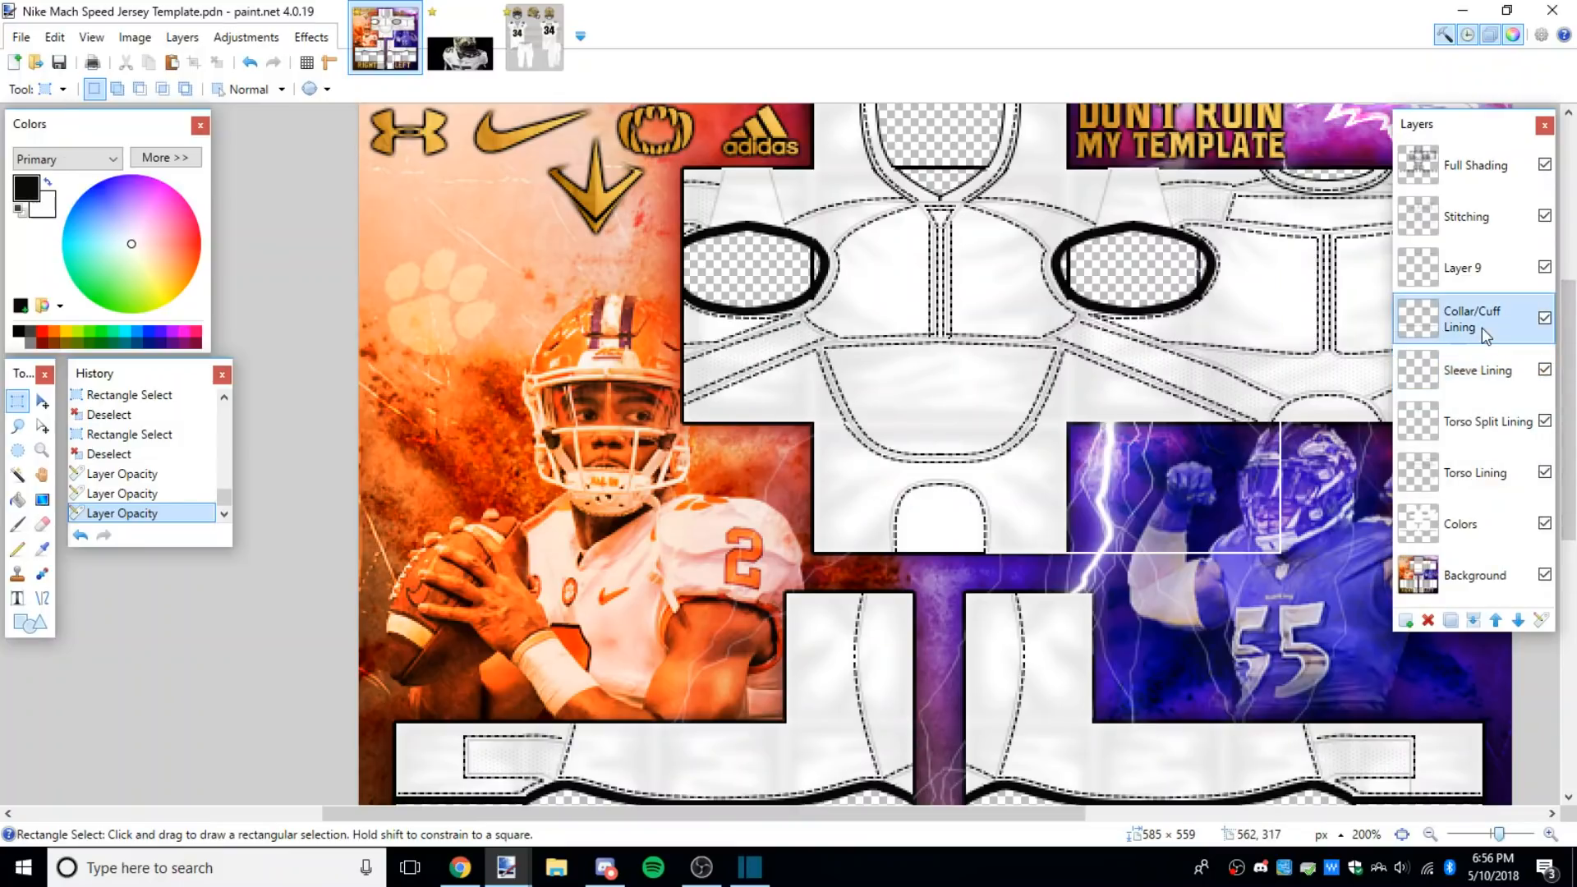
{"action": "scroll", "coordinate": [1140, 316], "scroll_direction": "up", "scroll_amount": 1}
{"action": "scroll", "coordinate": [1152, 247], "scroll_direction": "up", "scroll_amount": 2}
{"action": "left_click_drag", "start_coordinate": [942, 174], "coordinate": [1223, 395]}
{"action": "left_click", "coordinate": [1223, 395]}
{"action": "scroll", "coordinate": [979, 602], "scroll_direction": "down", "scroll_amount": 5}
{"action": "left_click_drag", "start_coordinate": [869, 660], "coordinate": [1350, 586]}
{"action": "left_click", "coordinate": [1202, 588]}
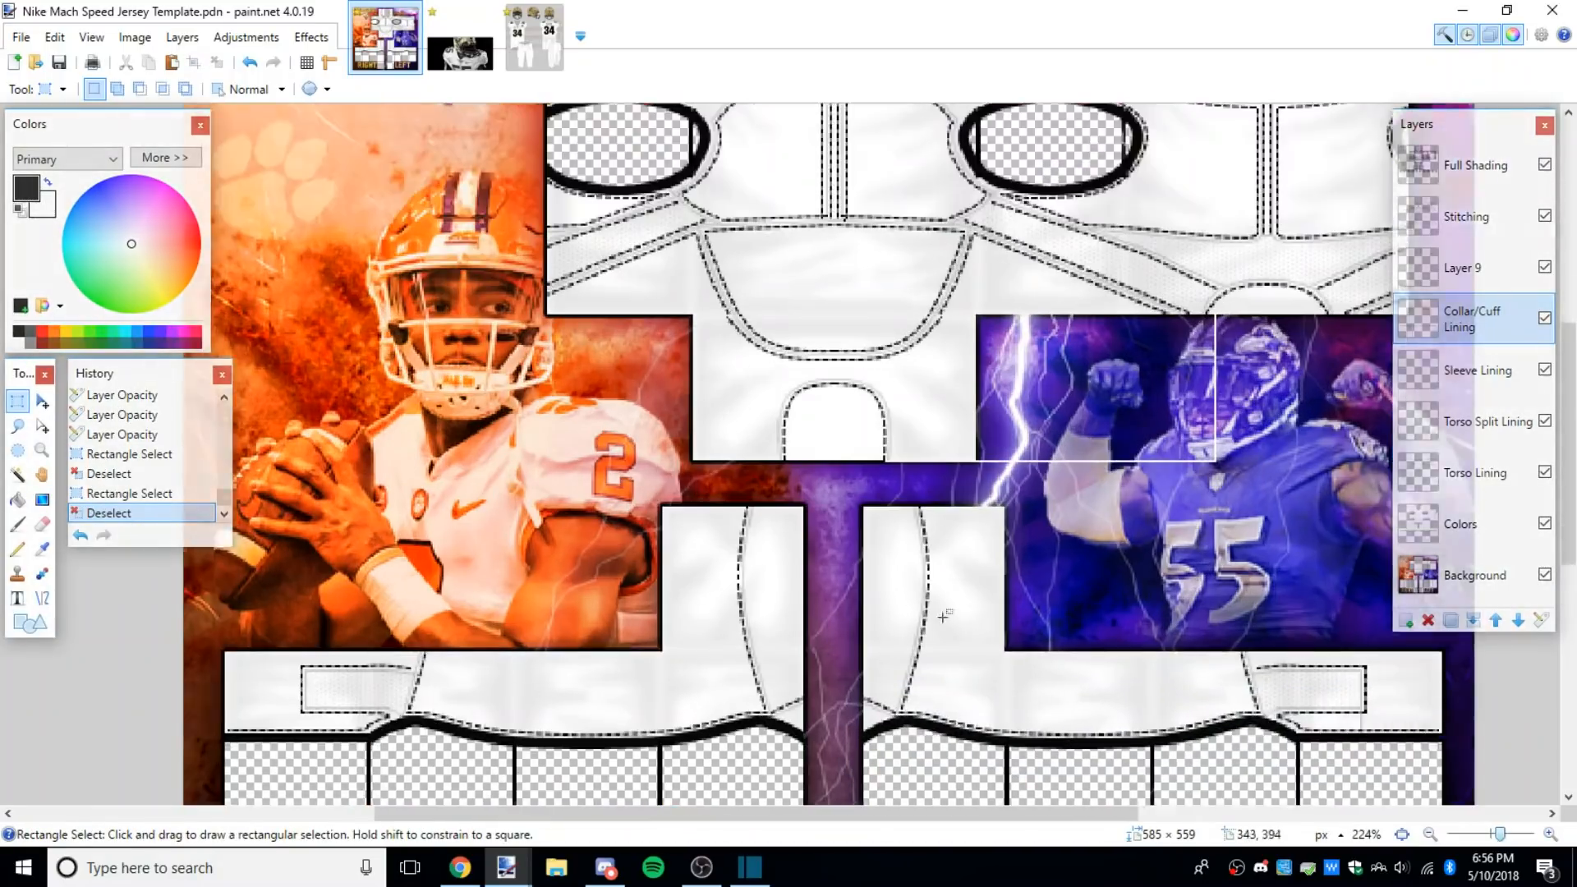
Step: Inspect the armhole outline and the softened seam lines around the chest and lower torso up close
{"action": "scroll", "coordinate": [1052, 281], "scroll_direction": "up", "scroll_amount": 2}
{"action": "scroll", "coordinate": [821, 271], "scroll_direction": "down", "scroll_amount": 2}
{"action": "scroll", "coordinate": [536, 241], "scroll_direction": "up", "scroll_amount": 4}
{"action": "scroll", "coordinate": [628, 260], "scroll_direction": "up", "scroll_amount": 4}
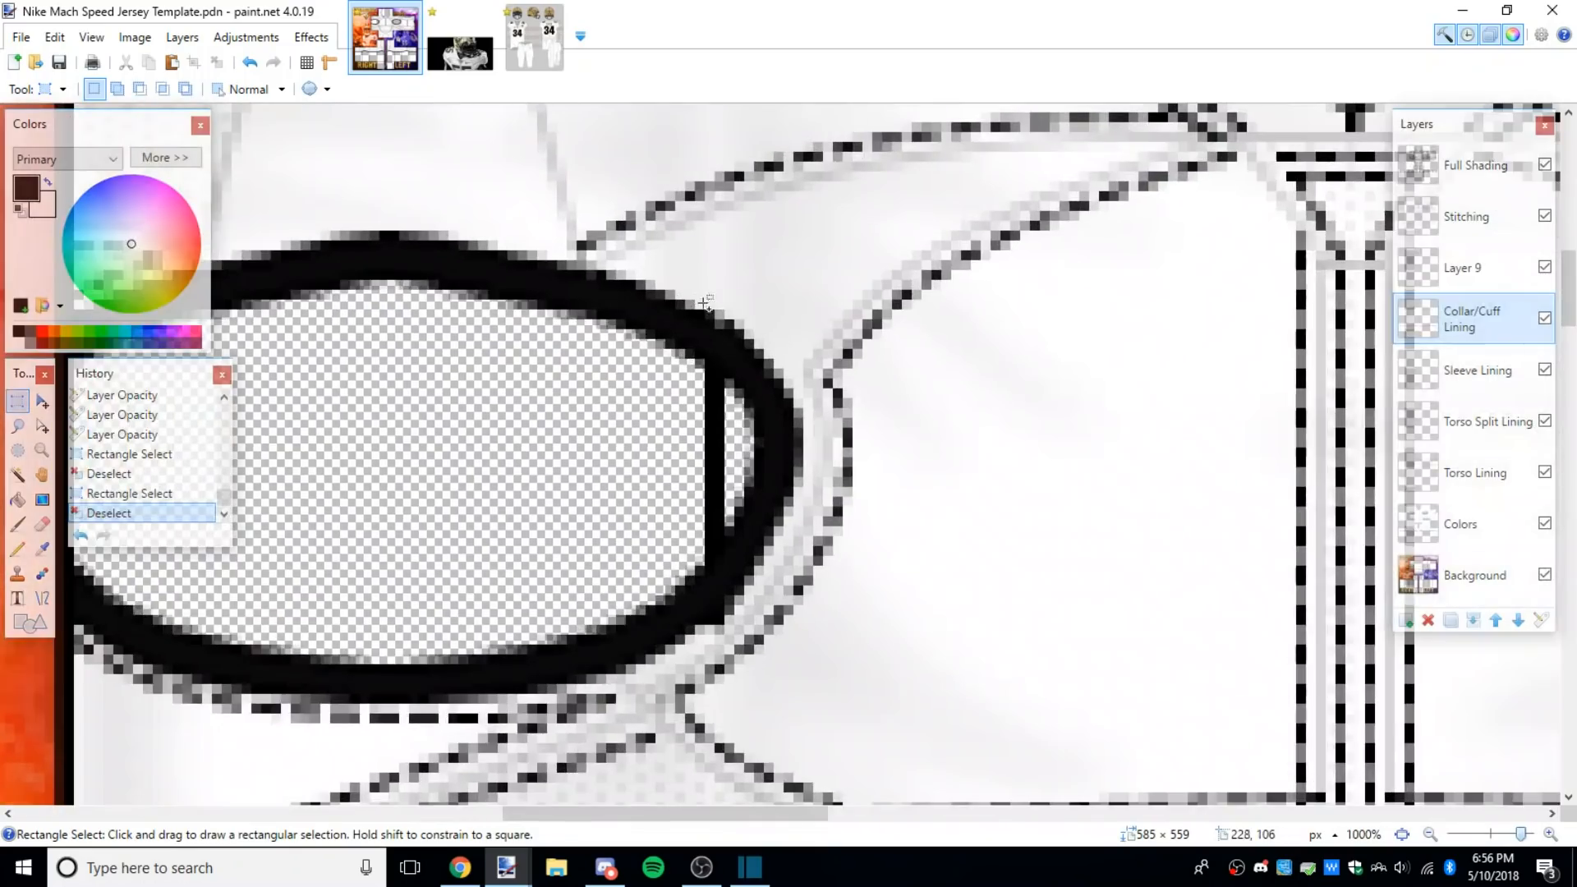
{"action": "scroll", "coordinate": [759, 381], "scroll_direction": "down", "scroll_amount": 5}
{"action": "scroll", "coordinate": [1010, 412], "scroll_direction": "up", "scroll_amount": 1}
{"action": "scroll", "coordinate": [1003, 412], "scroll_direction": "down", "scroll_amount": 2}
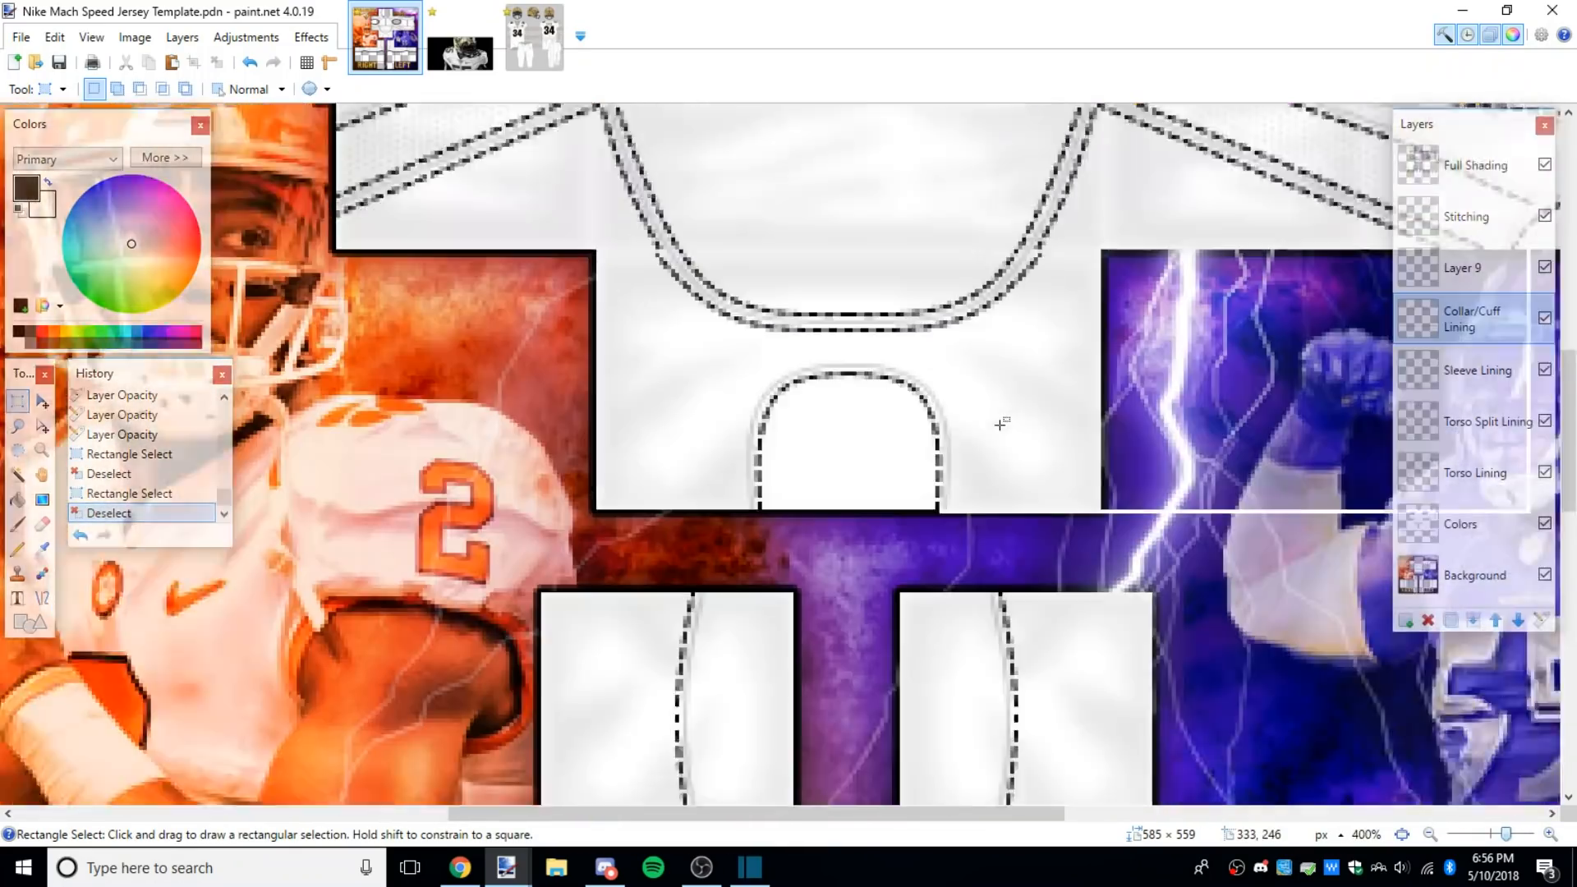
Step: Examine the seams around the collar, chest and shoulders with Layer 9 as the active layer
{"action": "scroll", "coordinate": [996, 530], "scroll_direction": "up", "scroll_amount": 3}
{"action": "scroll", "coordinate": [996, 536], "scroll_direction": "down", "scroll_amount": 4}
{"action": "scroll", "coordinate": [998, 538], "scroll_direction": "up", "scroll_amount": 3}
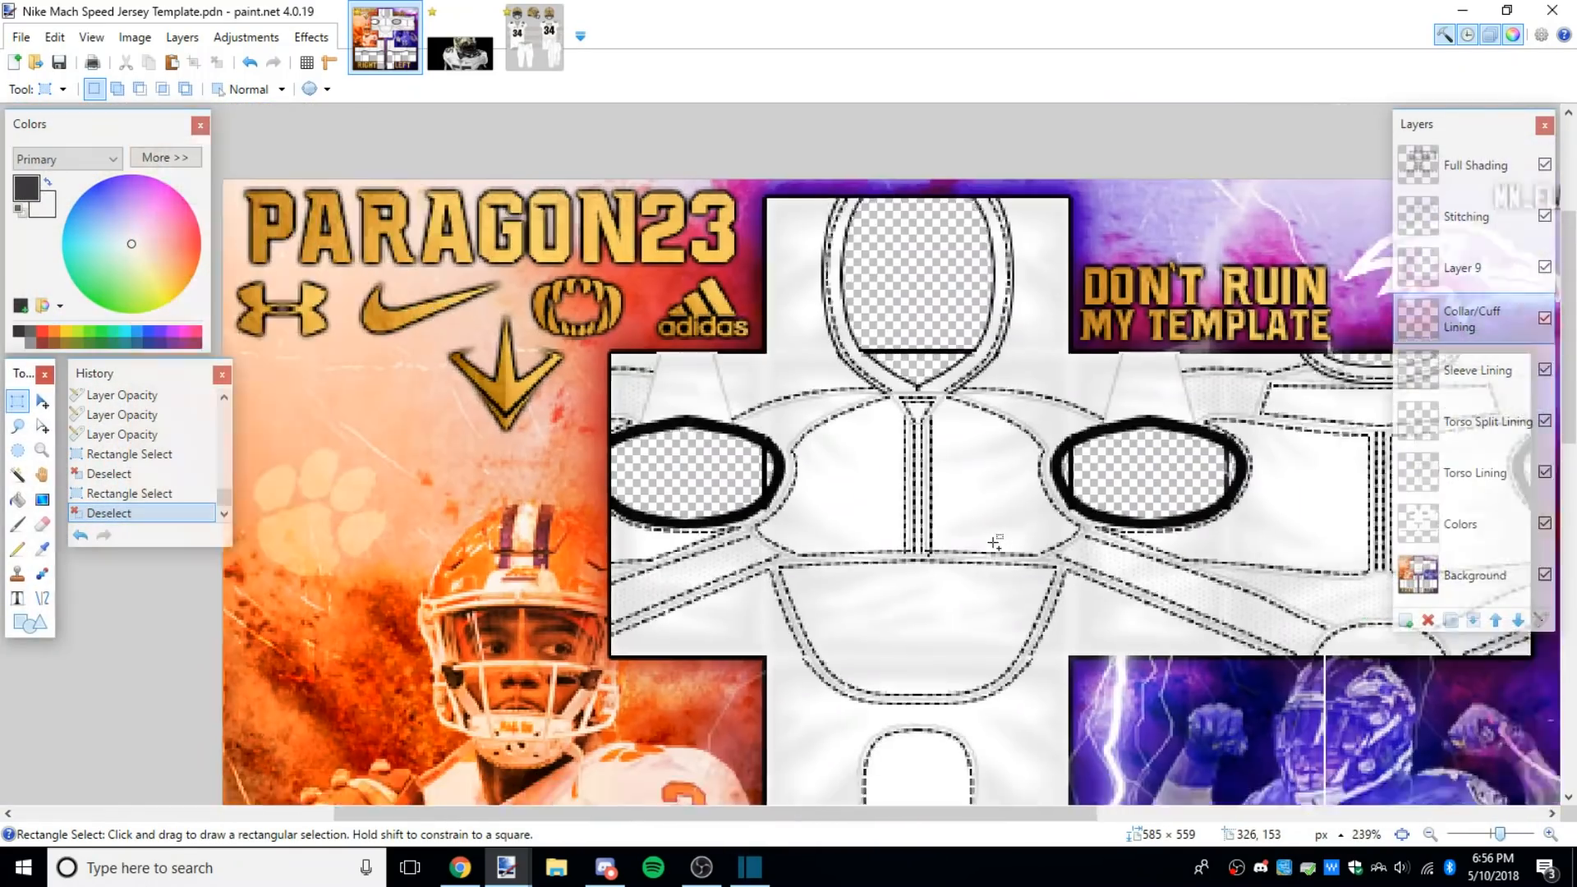
{"action": "scroll", "coordinate": [1000, 542], "scroll_direction": "down", "scroll_amount": 2}
{"action": "scroll", "coordinate": [1027, 493], "scroll_direction": "up", "scroll_amount": 2}
{"action": "left_click", "coordinate": [1496, 280]}
{"action": "scroll", "coordinate": [1024, 329], "scroll_direction": "up", "scroll_amount": 3}
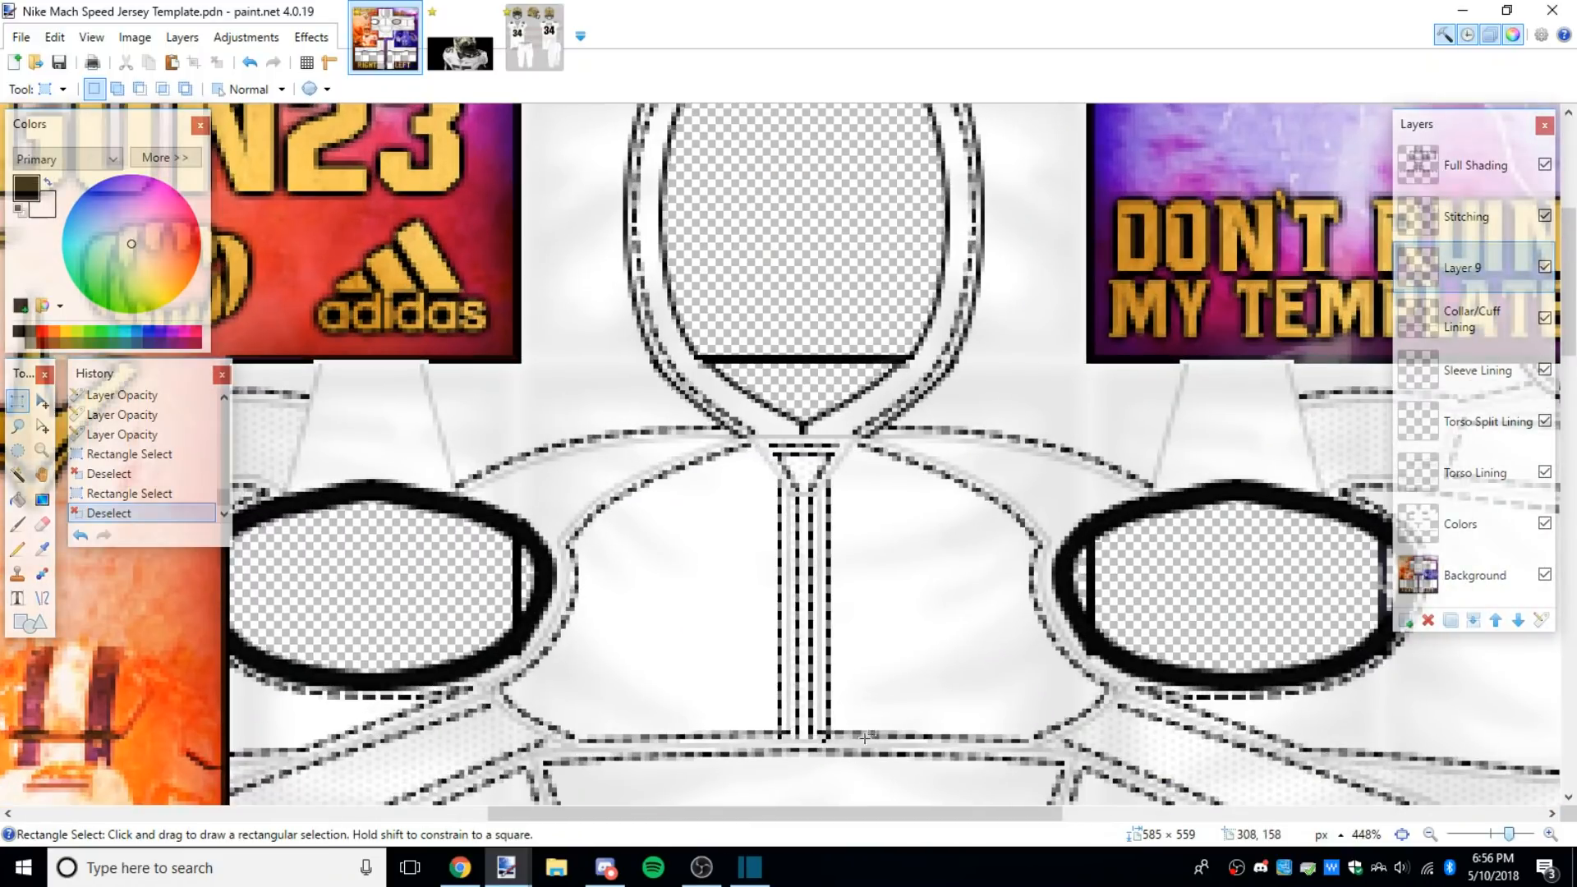
{"action": "left_click_drag", "start_coordinate": [884, 815], "coordinate": [898, 817]}
{"action": "scroll", "coordinate": [1140, 635], "scroll_direction": "down", "scroll_amount": 4}
{"action": "scroll", "coordinate": [1139, 635], "scroll_direction": "up", "scroll_amount": 4}
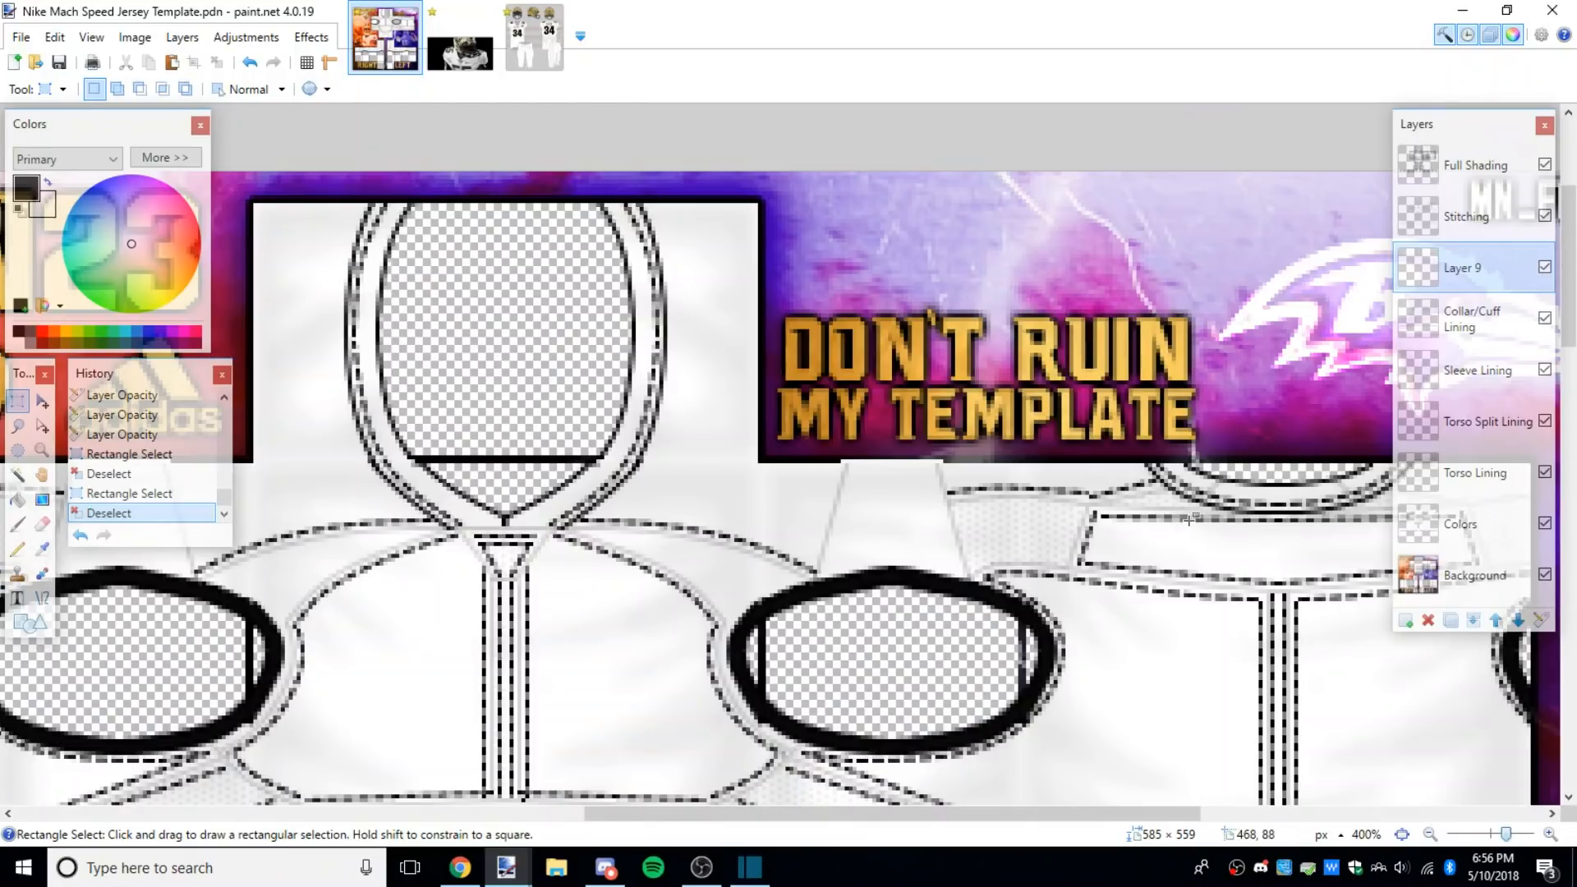
{"action": "scroll", "coordinate": [1189, 519], "scroll_direction": "down", "scroll_amount": 1}
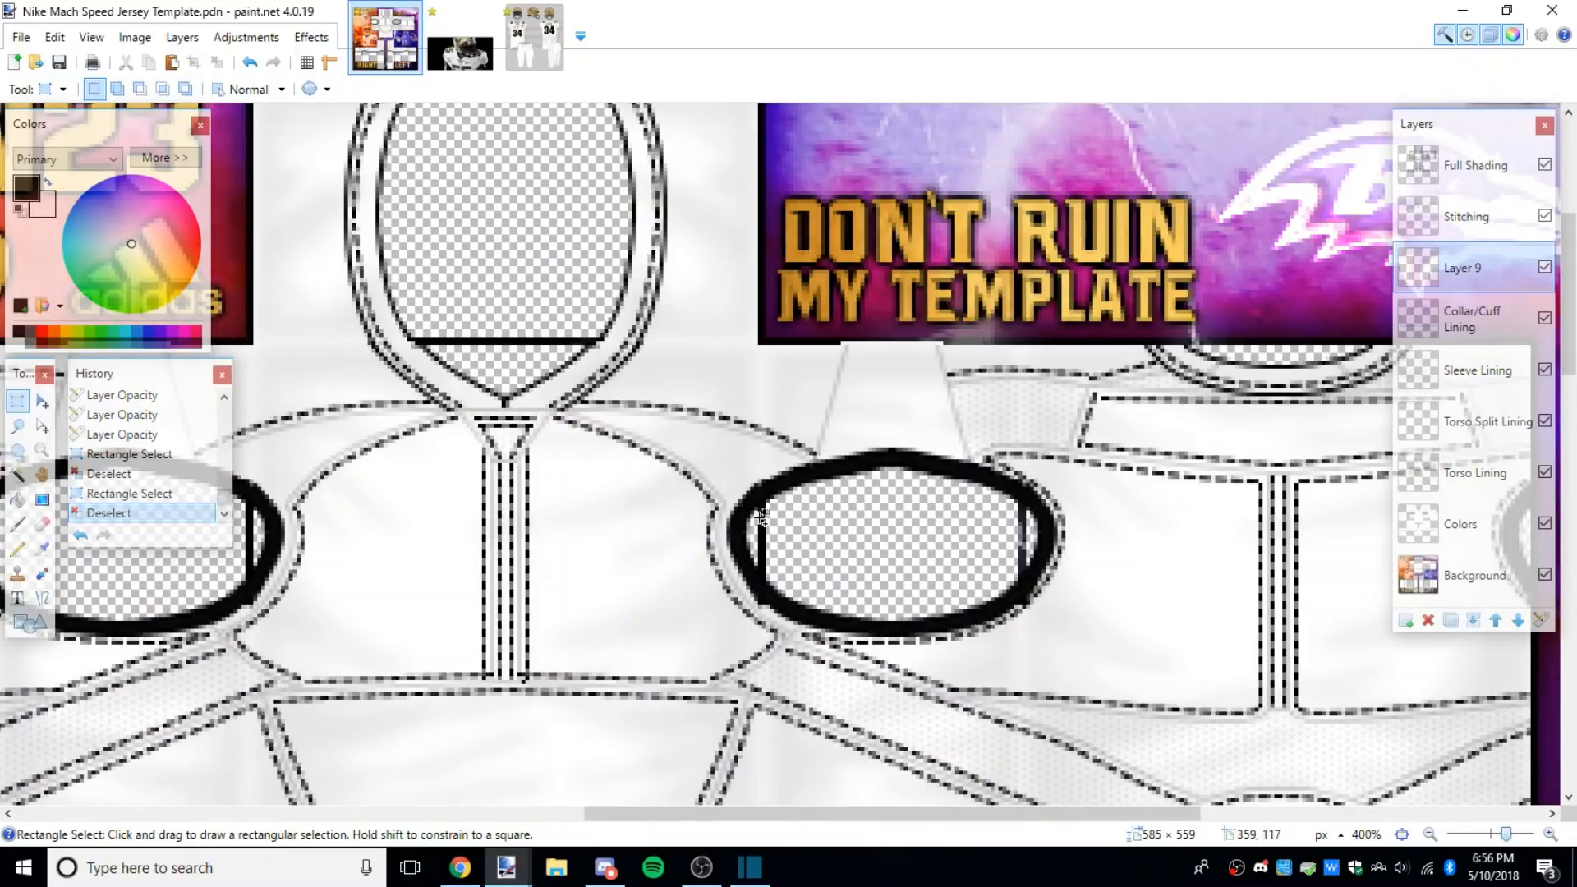
Step: Inspect the armhole edge and the dark outline around the neck opening up close
{"action": "scroll", "coordinate": [762, 518], "scroll_direction": "up", "scroll_amount": 6}
{"action": "left_click_drag", "start_coordinate": [717, 483], "coordinate": [783, 616]}
{"action": "left_click", "coordinate": [745, 602]}
{"action": "scroll", "coordinate": [745, 603], "scroll_direction": "down", "scroll_amount": 3}
{"action": "scroll", "coordinate": [359, 260], "scroll_direction": "up", "scroll_amount": 2}
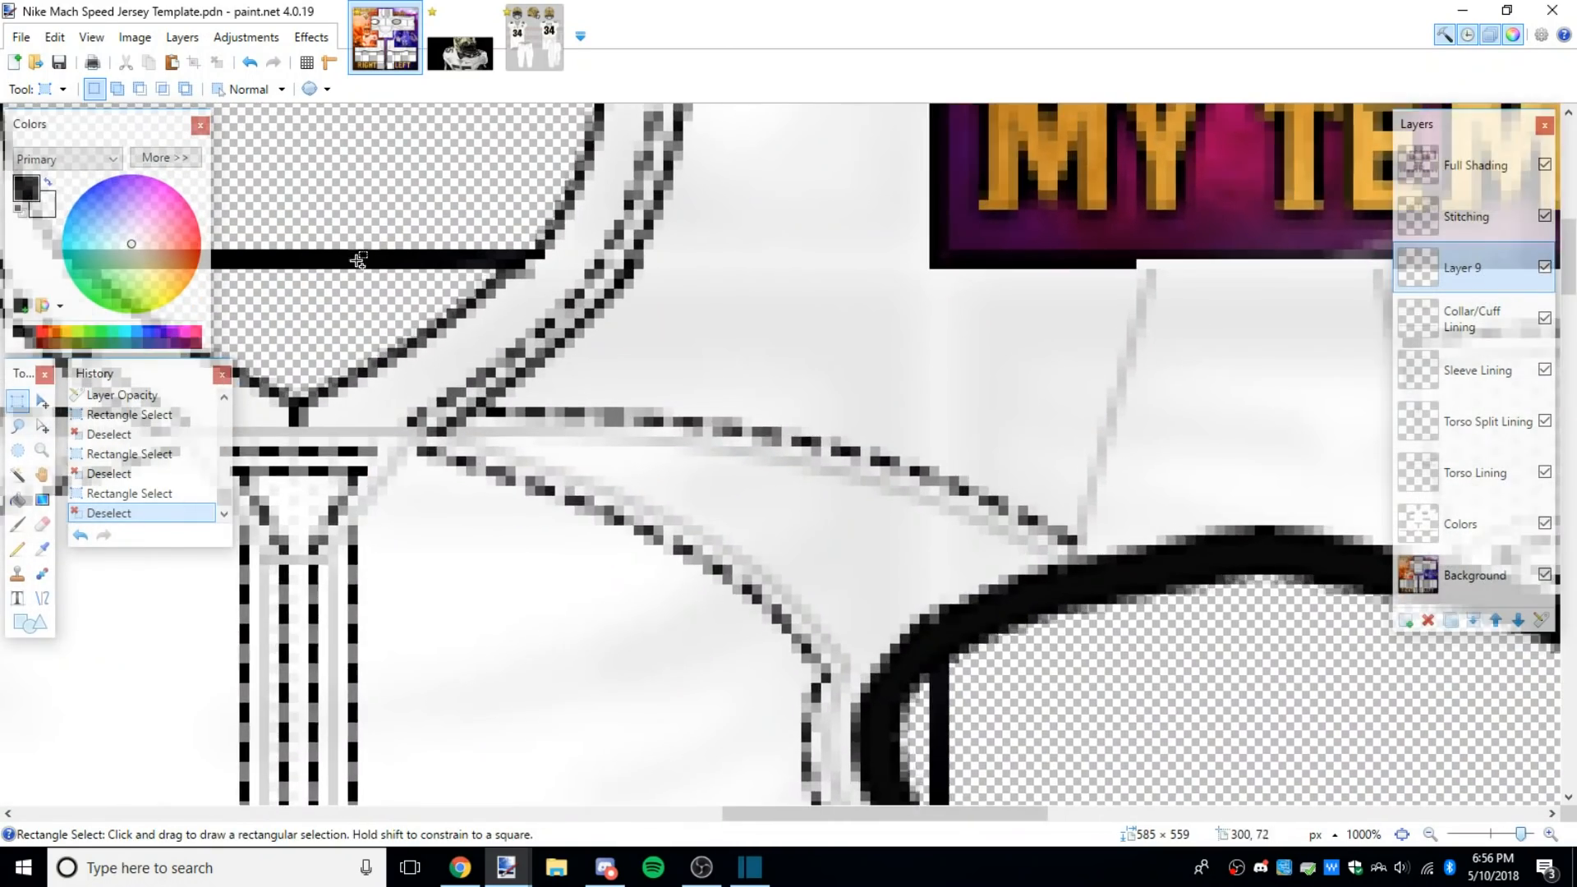
{"action": "scroll", "coordinate": [359, 260], "scroll_direction": "down", "scroll_amount": 2}
{"action": "scroll", "coordinate": [425, 374], "scroll_direction": "down", "scroll_amount": 4}
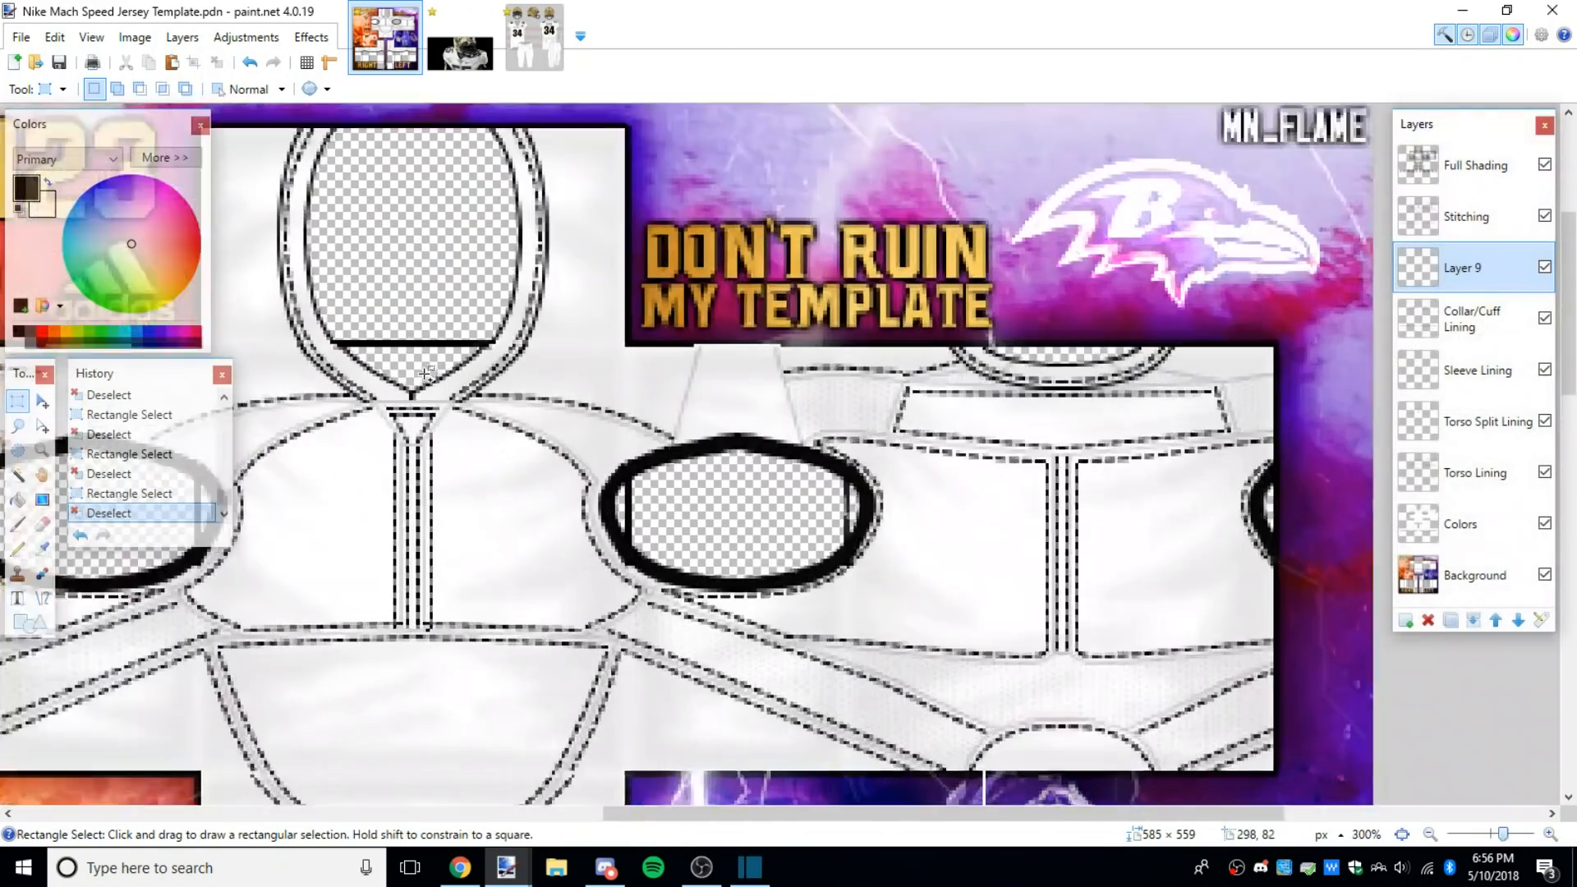
{"action": "scroll", "coordinate": [425, 374], "scroll_direction": "up", "scroll_amount": 1}
{"action": "left_click_drag", "start_coordinate": [983, 815], "coordinate": [972, 824]}
{"action": "scroll", "coordinate": [964, 617], "scroll_direction": "down", "scroll_amount": 2}
{"action": "scroll", "coordinate": [761, 454], "scroll_direction": "up", "scroll_amount": 1}
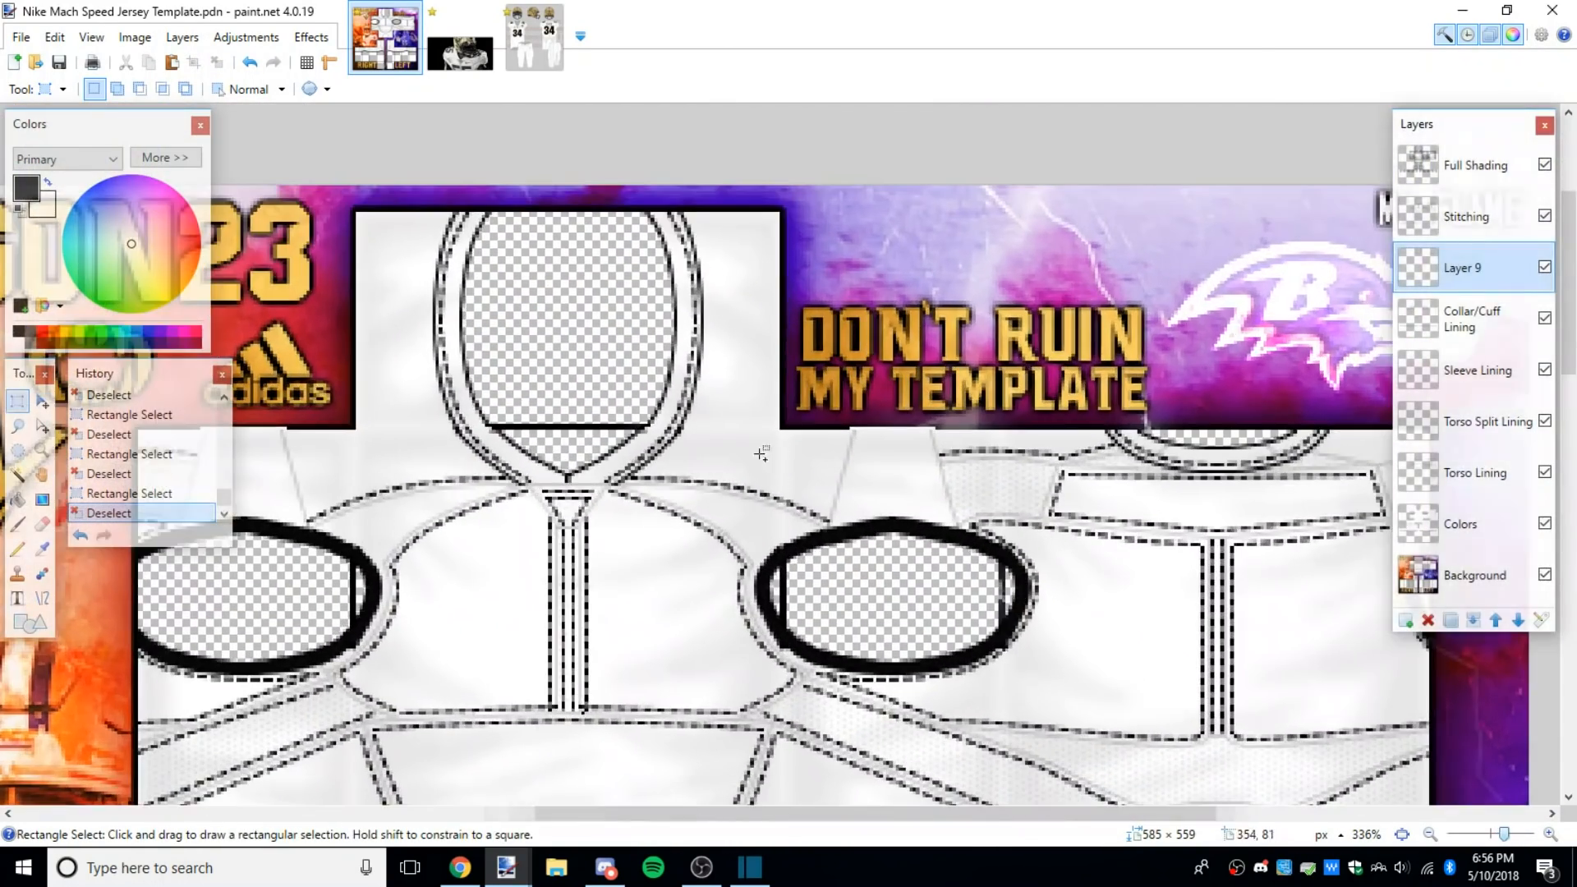
Step: Brighten Layer 9 with the Brightness / Contrast adjustment, raising the brightness to 100
{"action": "left_click", "coordinate": [261, 39]}
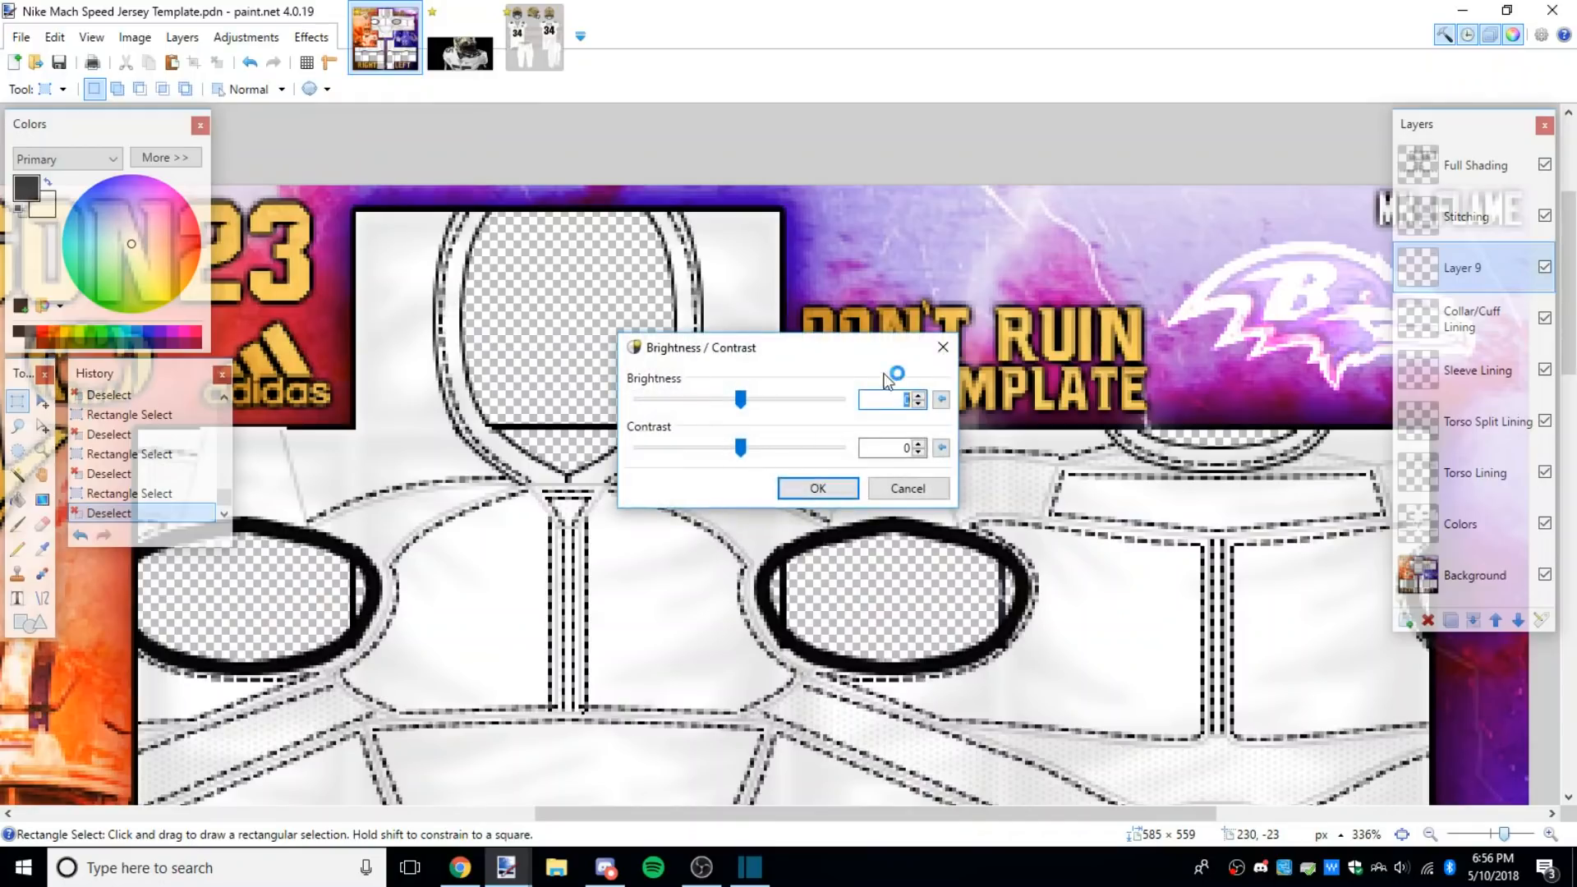
{"action": "left_click_drag", "start_coordinate": [859, 352], "coordinate": [1103, 230]}
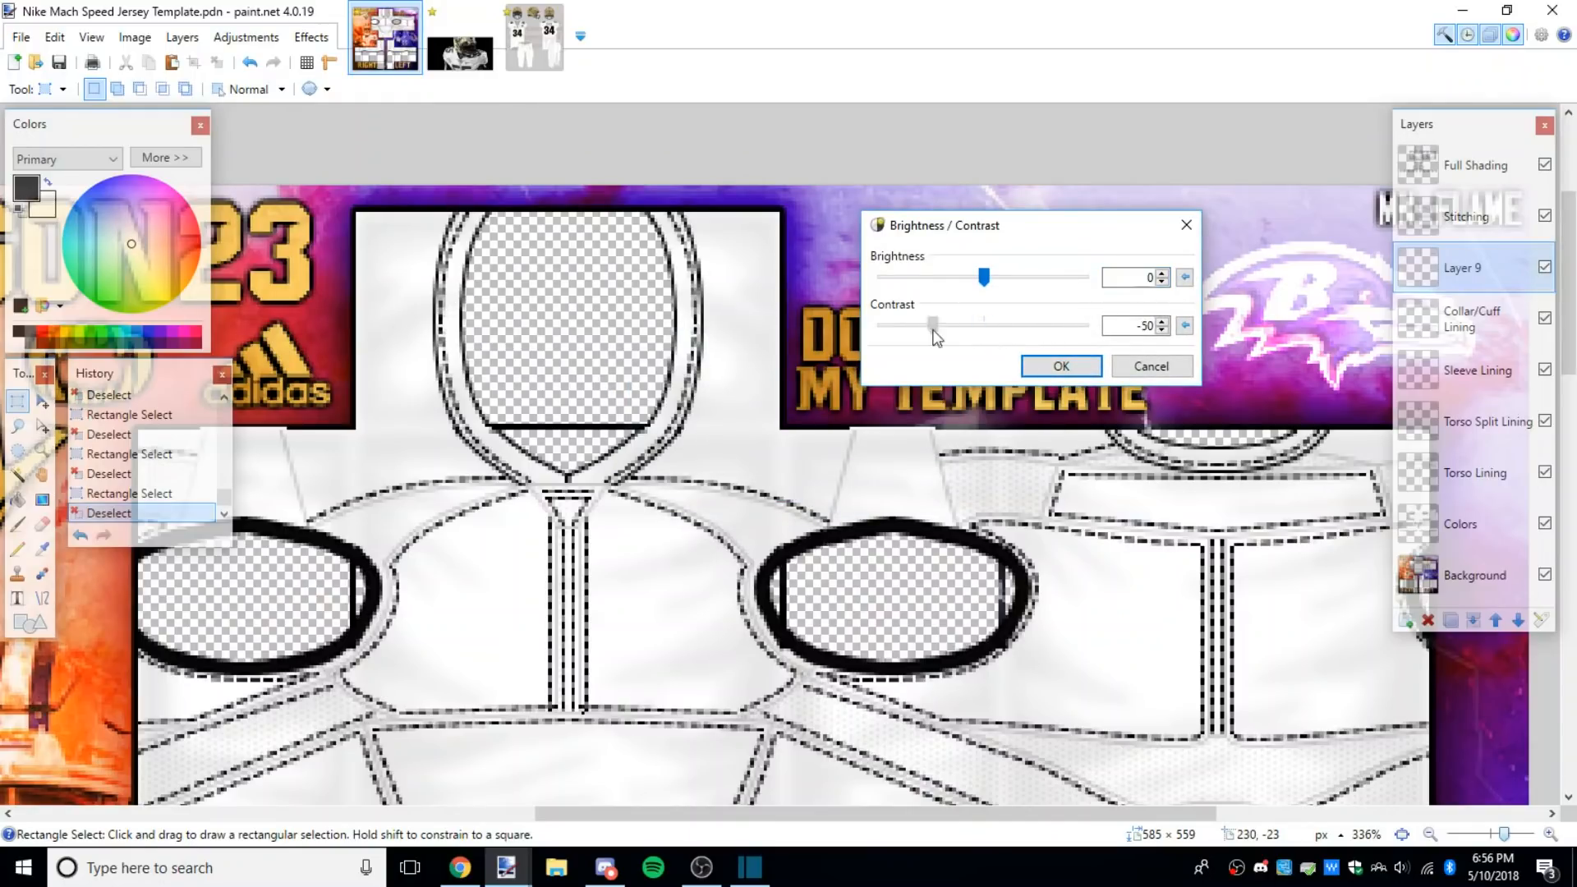
{"action": "left_click_drag", "start_coordinate": [1072, 344], "coordinate": [1014, 341]}
{"action": "left_click_drag", "start_coordinate": [987, 288], "coordinate": [1087, 286]}
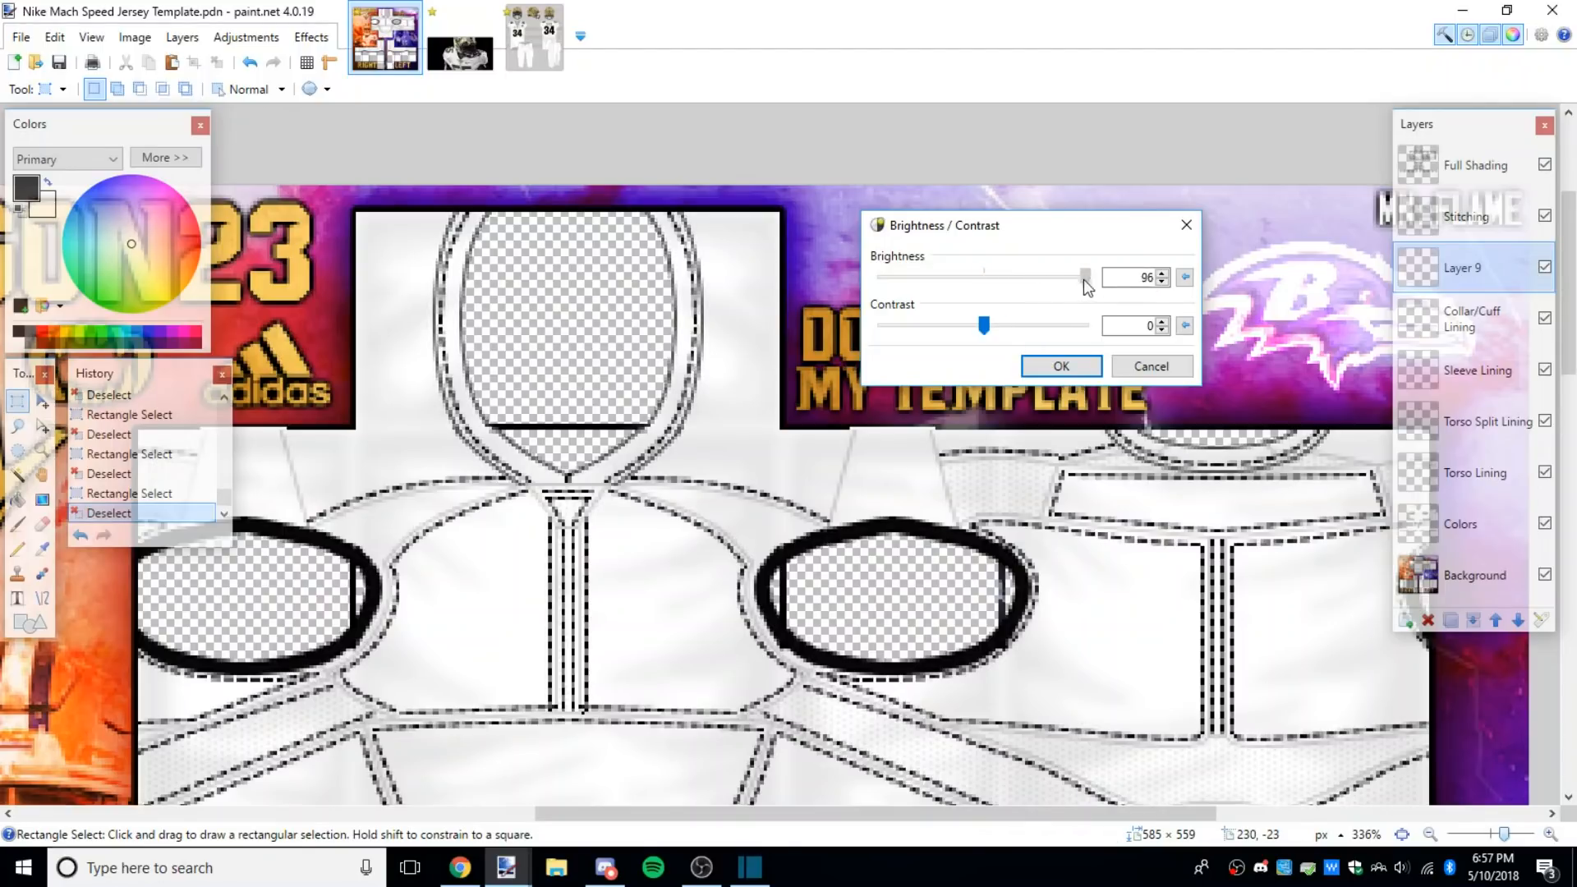
{"action": "left_click", "coordinate": [1061, 366]}
Step: Apply a second Brightness / Contrast adjustment to Layer 9 with the brightness at 100
{"action": "scroll", "coordinate": [502, 502], "scroll_direction": "up", "scroll_amount": 5}
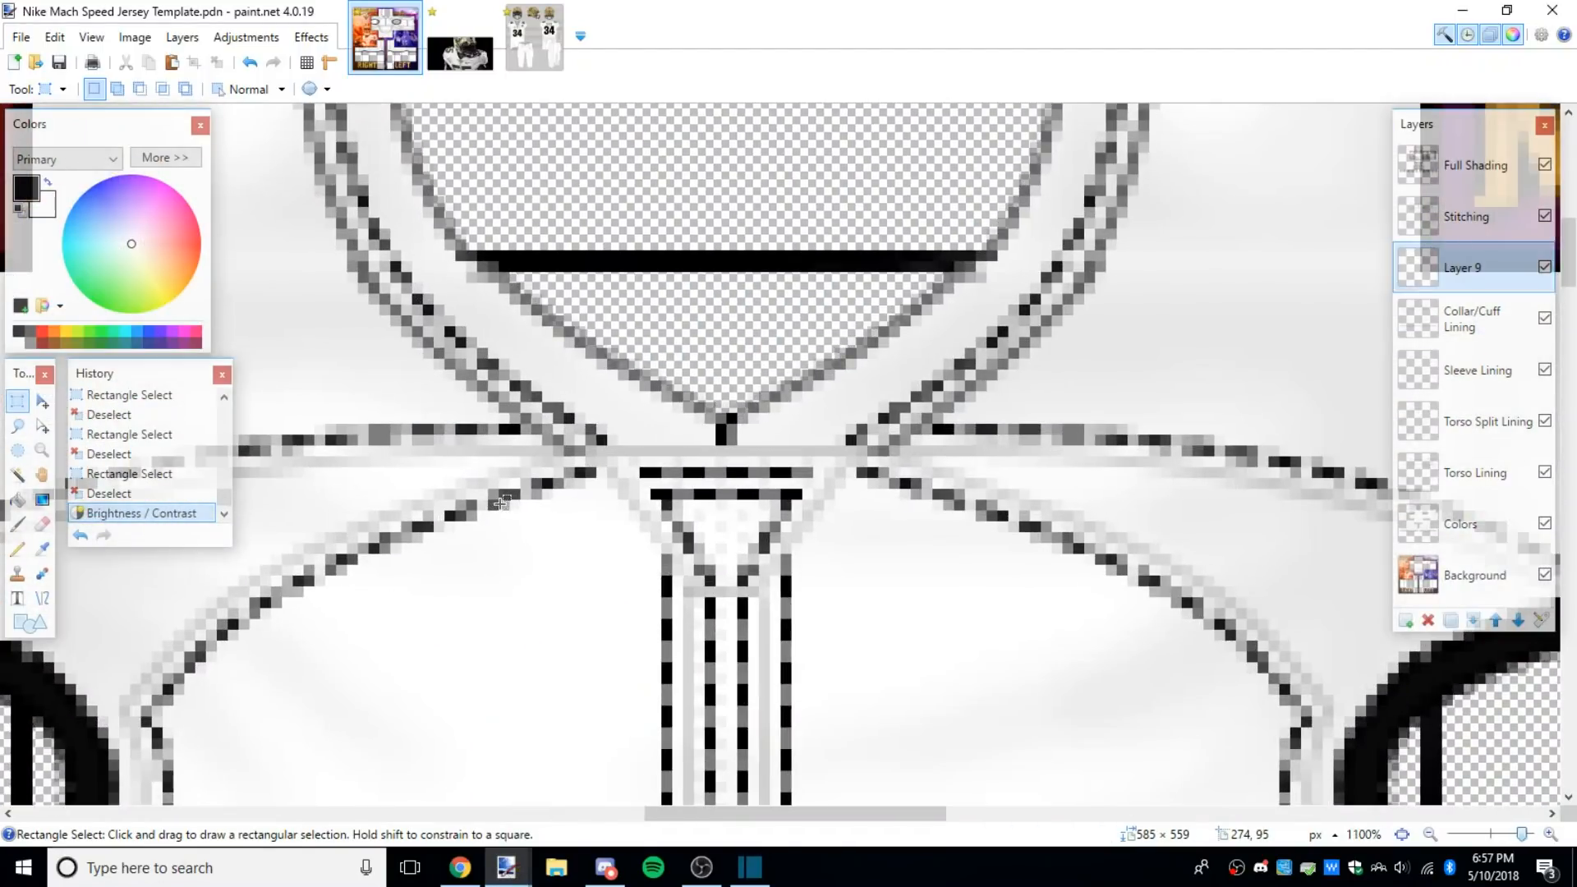
{"action": "left_click", "coordinate": [312, 37]}
{"action": "mouse_move", "coordinate": [245, 37]}
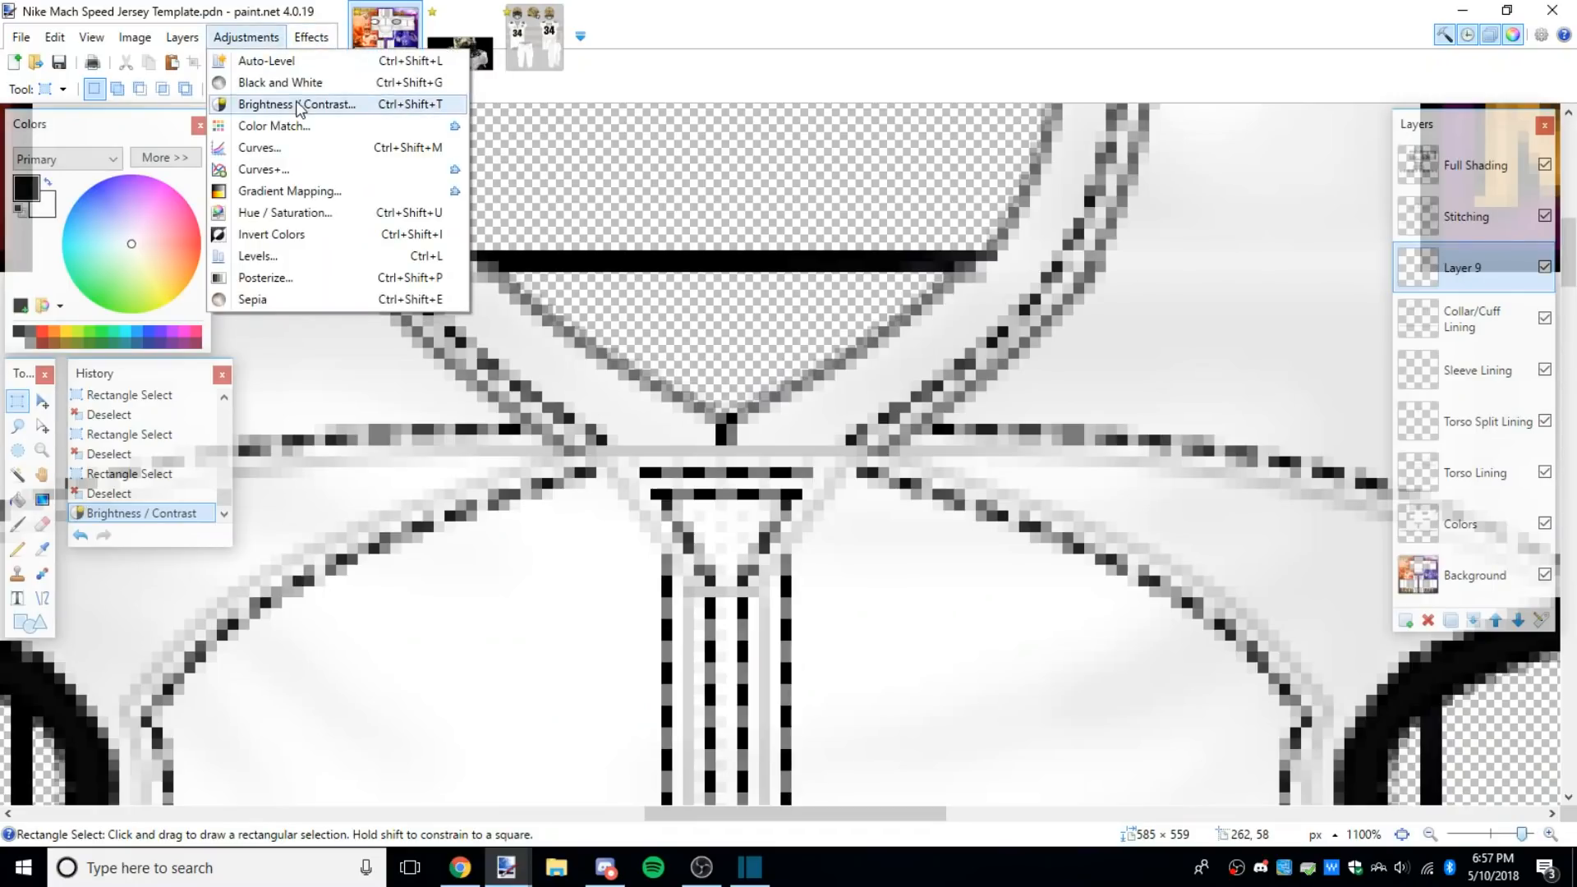
{"action": "left_click", "coordinate": [370, 102]}
{"action": "left_click_drag", "start_coordinate": [776, 360], "coordinate": [1100, 262]}
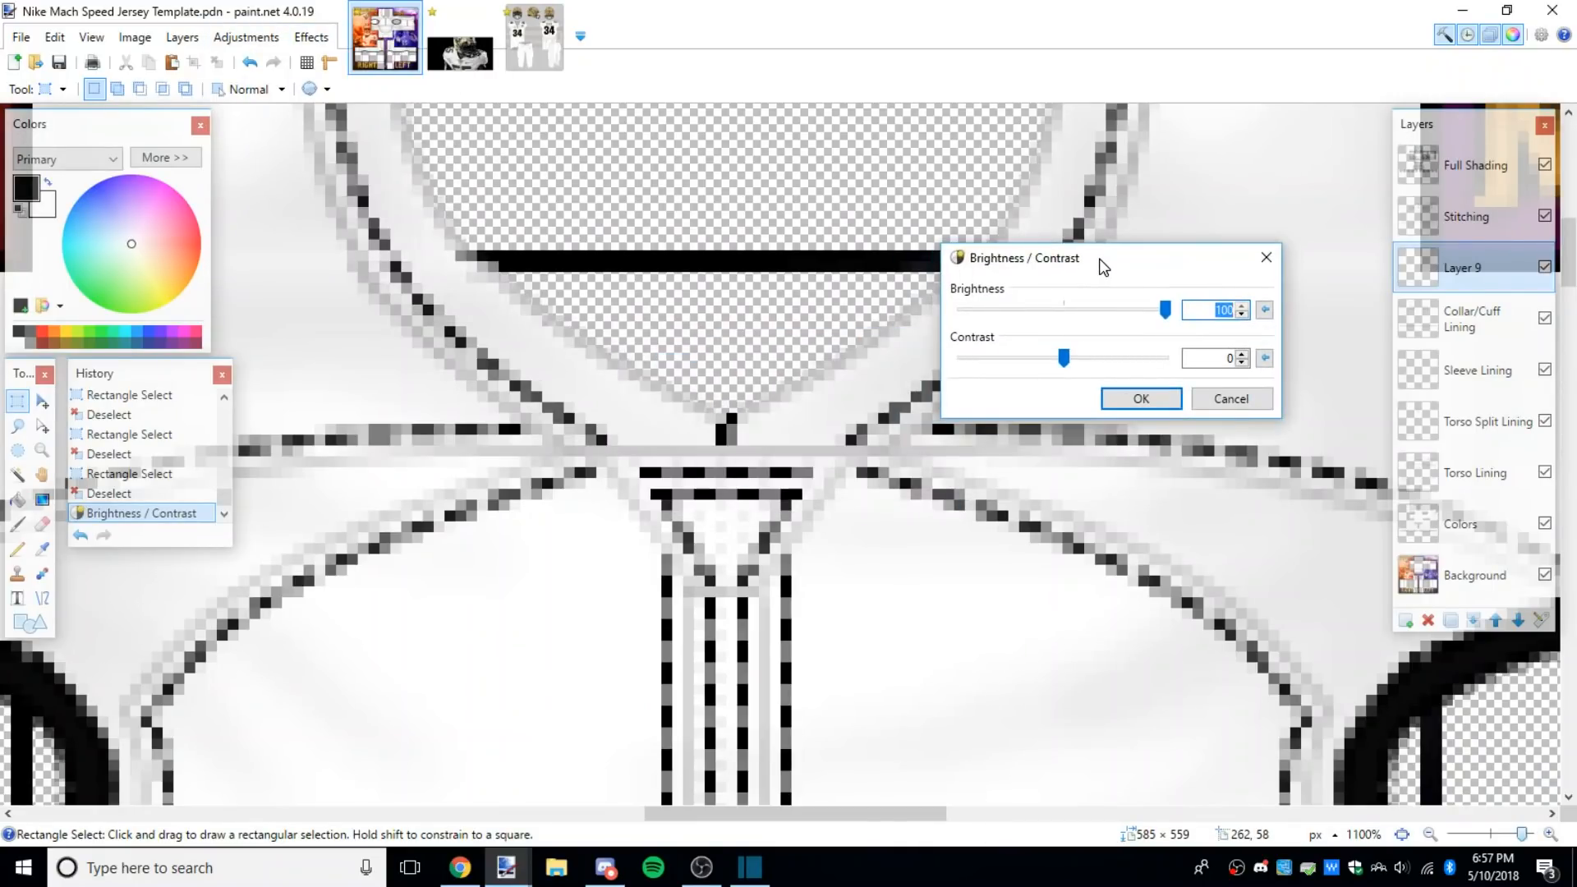
{"action": "left_click", "coordinate": [1141, 399]}
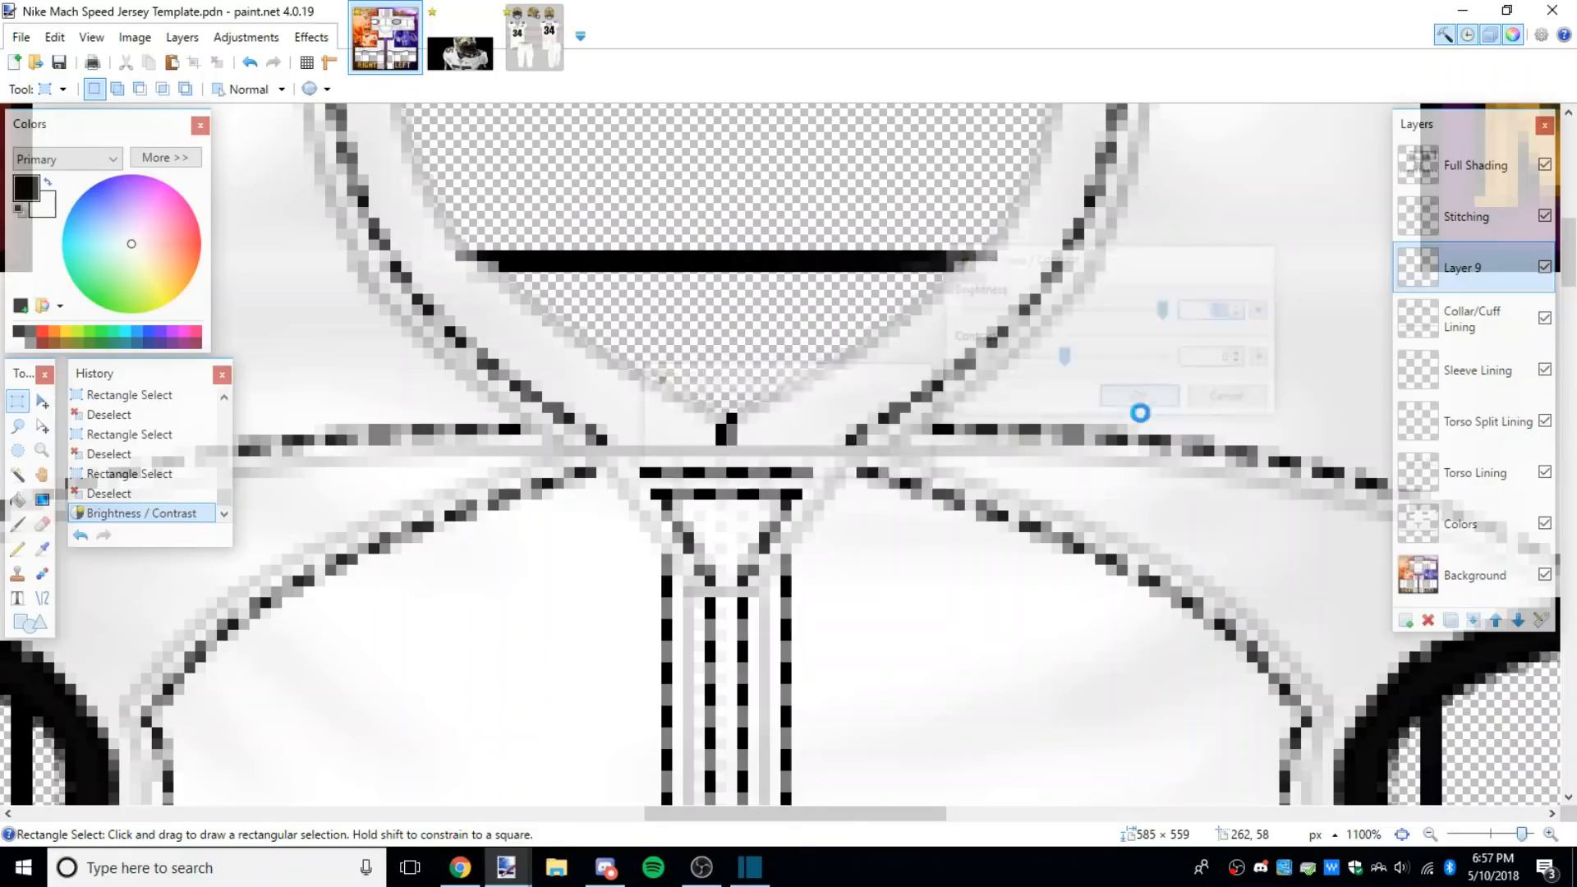
{"action": "scroll", "coordinate": [1150, 410], "scroll_direction": "down", "scroll_amount": 6}
{"action": "scroll", "coordinate": [990, 466], "scroll_direction": "down", "scroll_amount": 4}
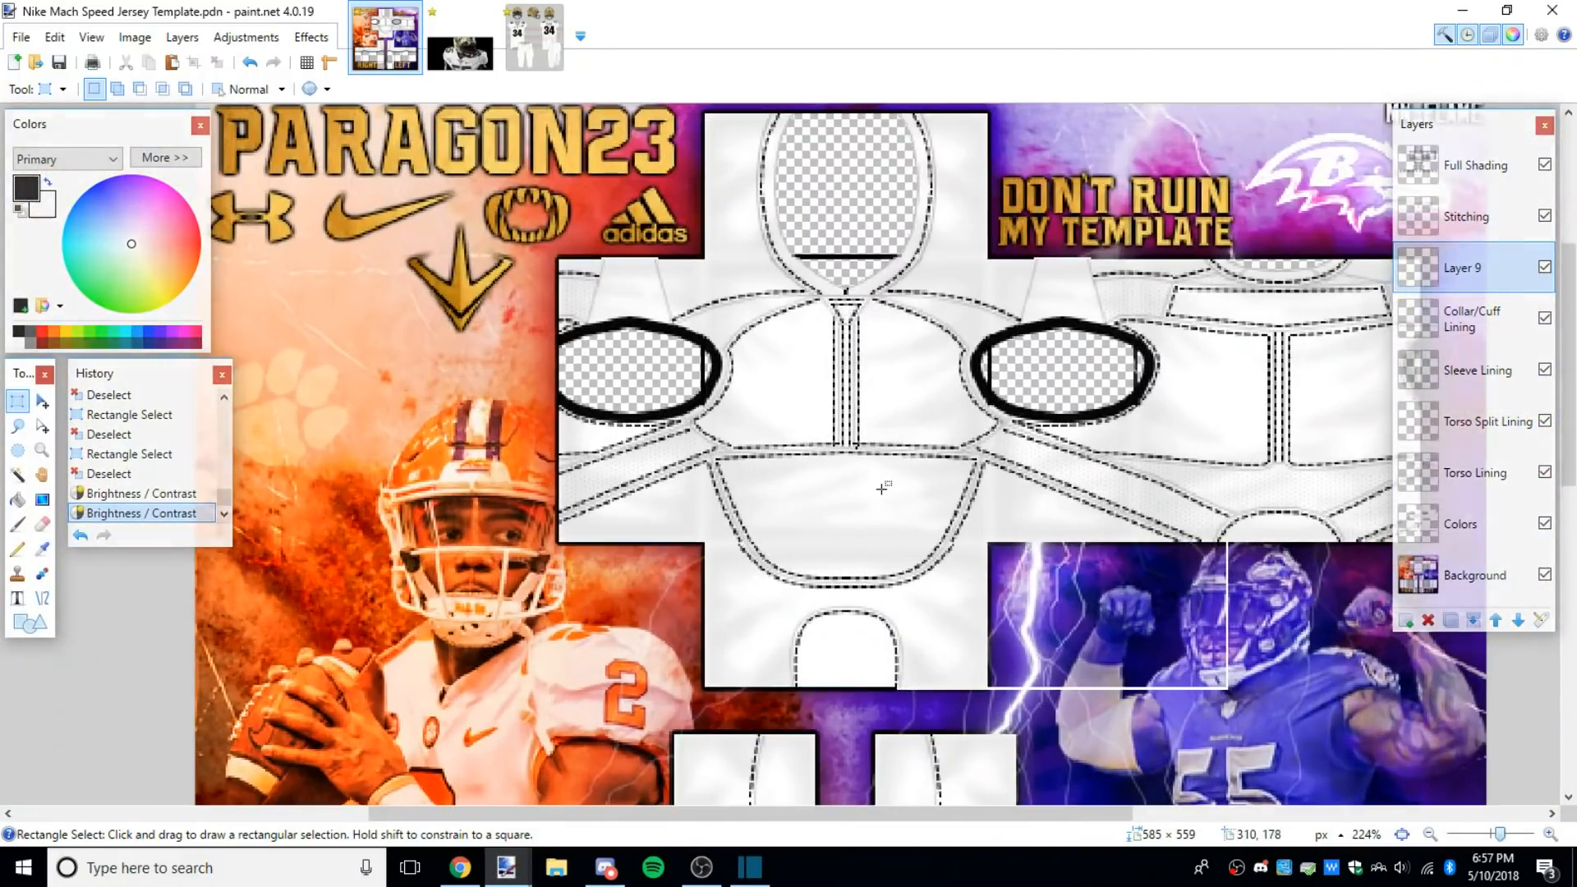
Step: Check the opacity of the Sleeve Lining layer in its layer properties
{"action": "scroll", "coordinate": [882, 488], "scroll_direction": "up", "scroll_amount": 2}
{"action": "left_click", "coordinate": [1467, 217]}
{"action": "scroll", "coordinate": [1172, 483], "scroll_direction": "up", "scroll_amount": 1}
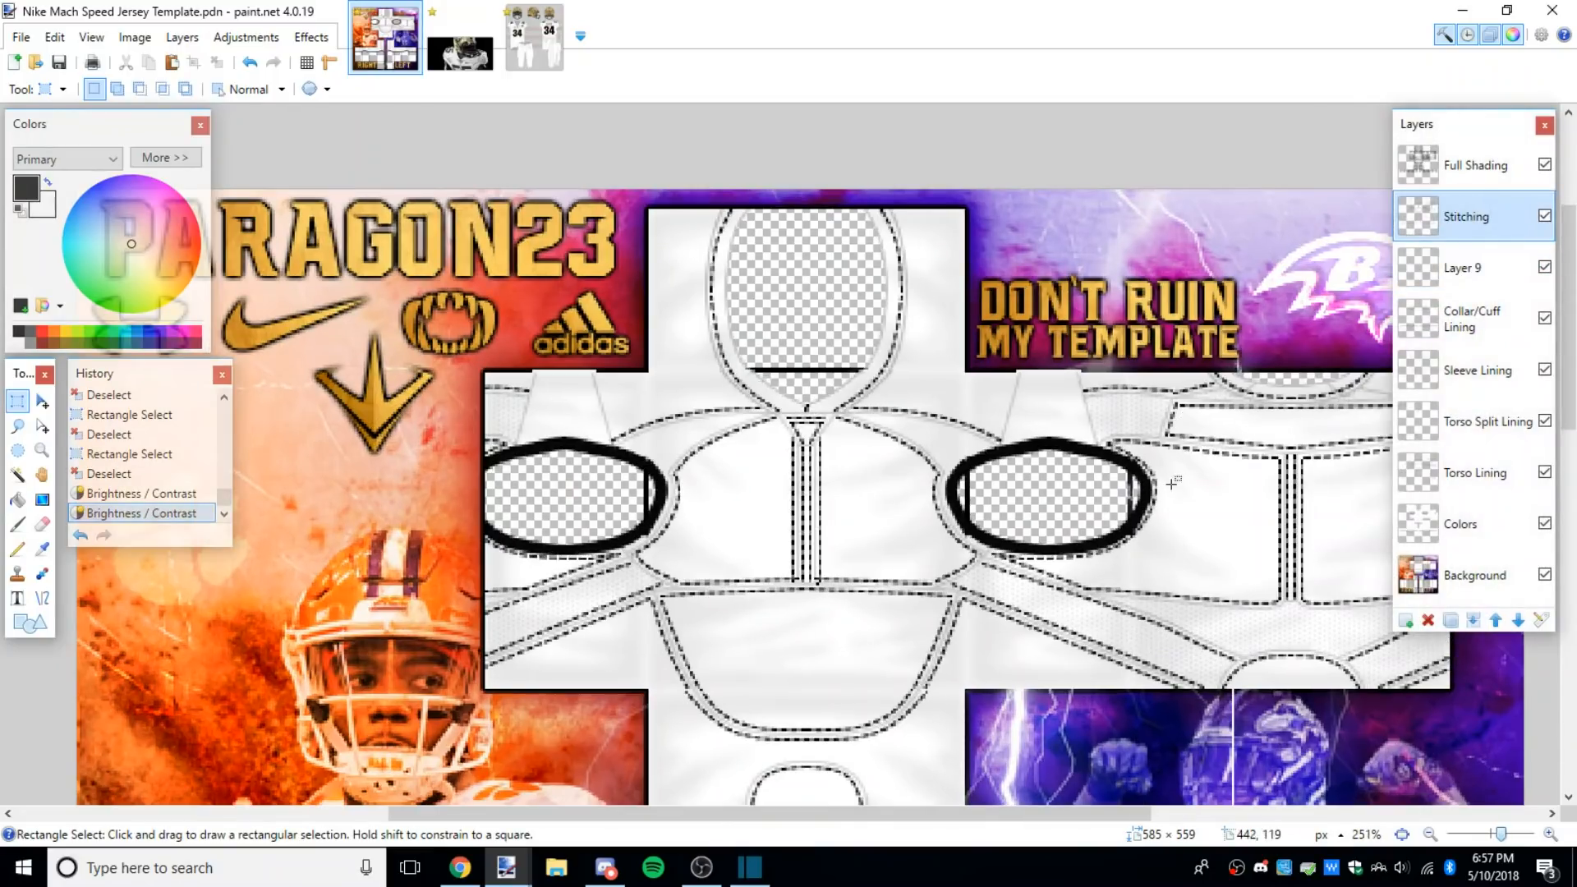
{"action": "double_click", "coordinate": [1483, 366]}
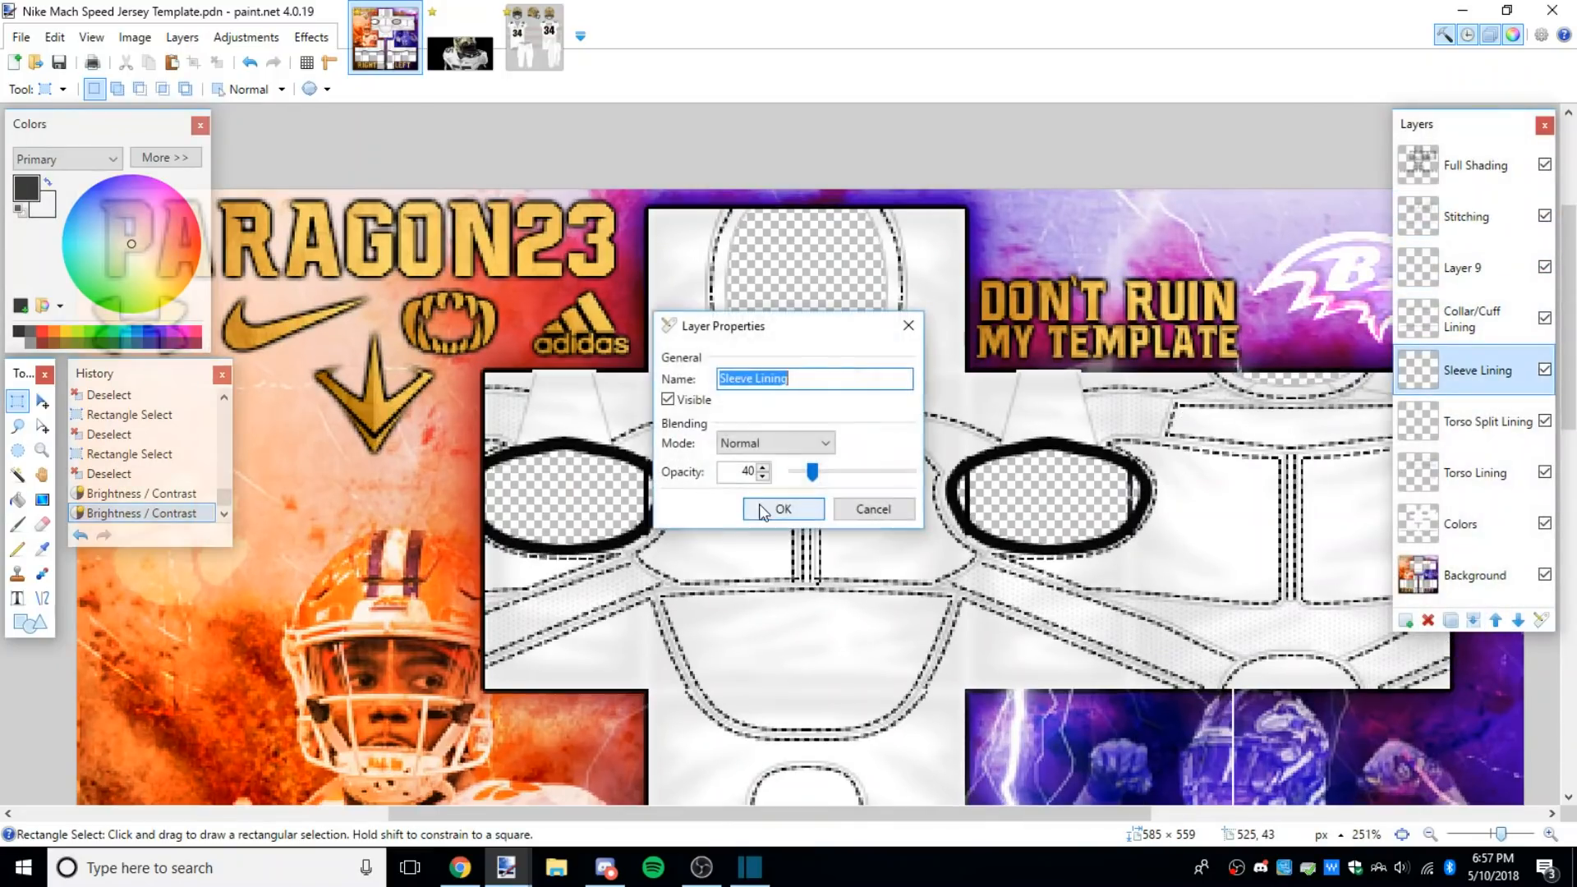
{"action": "left_click", "coordinate": [871, 519]}
Step: Lower the Stitching layer's opacity to 40
{"action": "double_click", "coordinate": [1466, 216]}
{"action": "left_click_drag", "start_coordinate": [857, 332], "coordinate": [460, 430]}
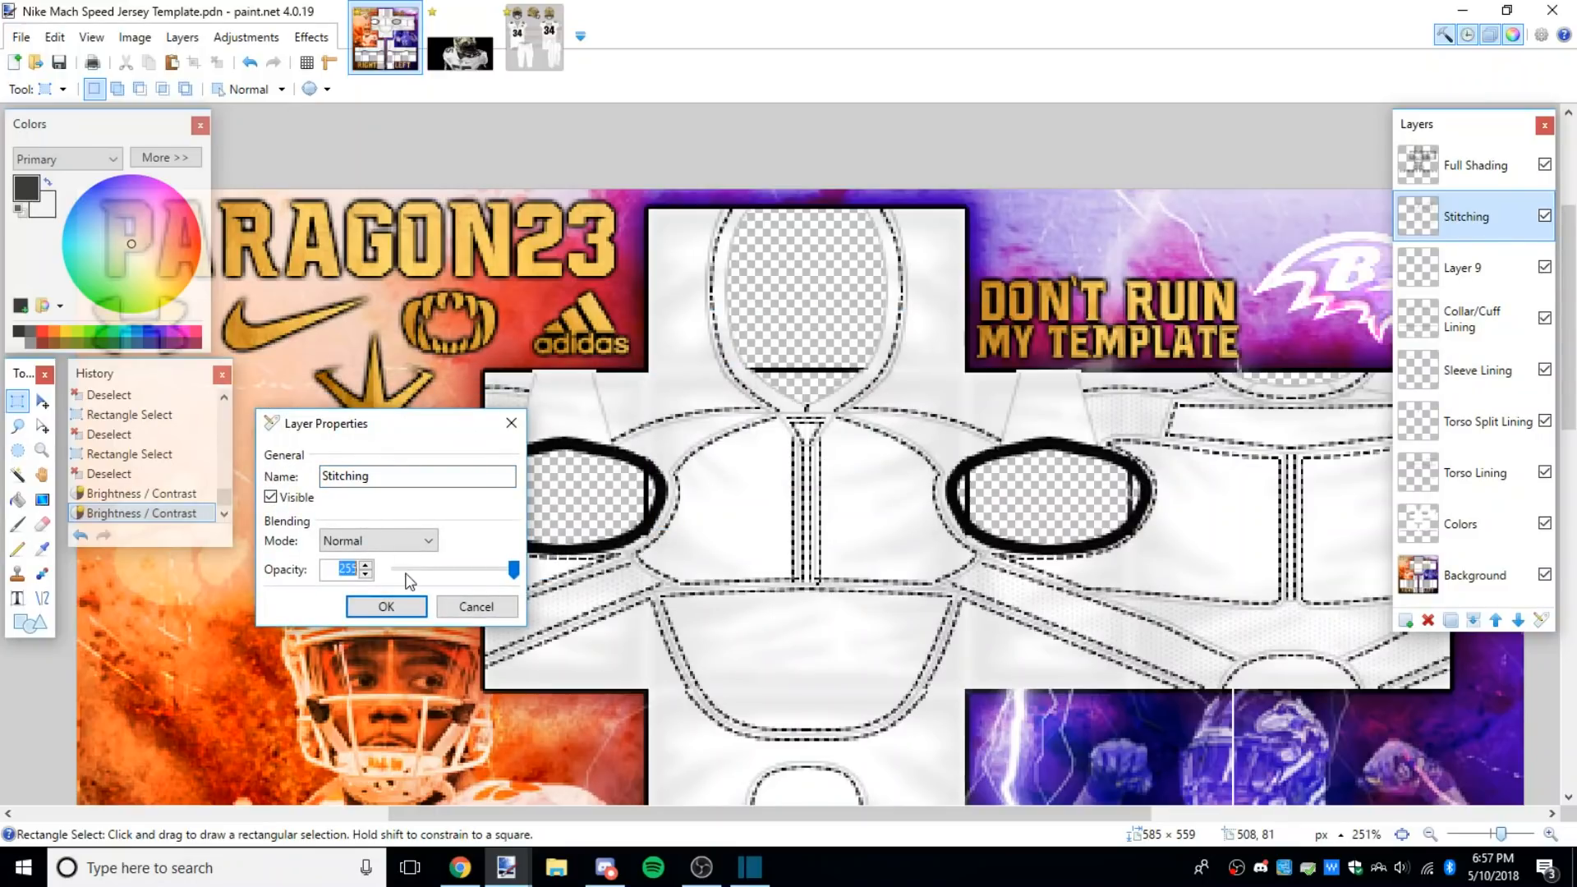
{"action": "type", "text": "50"}
{"action": "key", "text": "Return"}
Step: Lower the Stitching layer's opacity below 40 to make the seams fainter
{"action": "scroll", "coordinate": [858, 590], "scroll_direction": "down", "scroll_amount": 3}
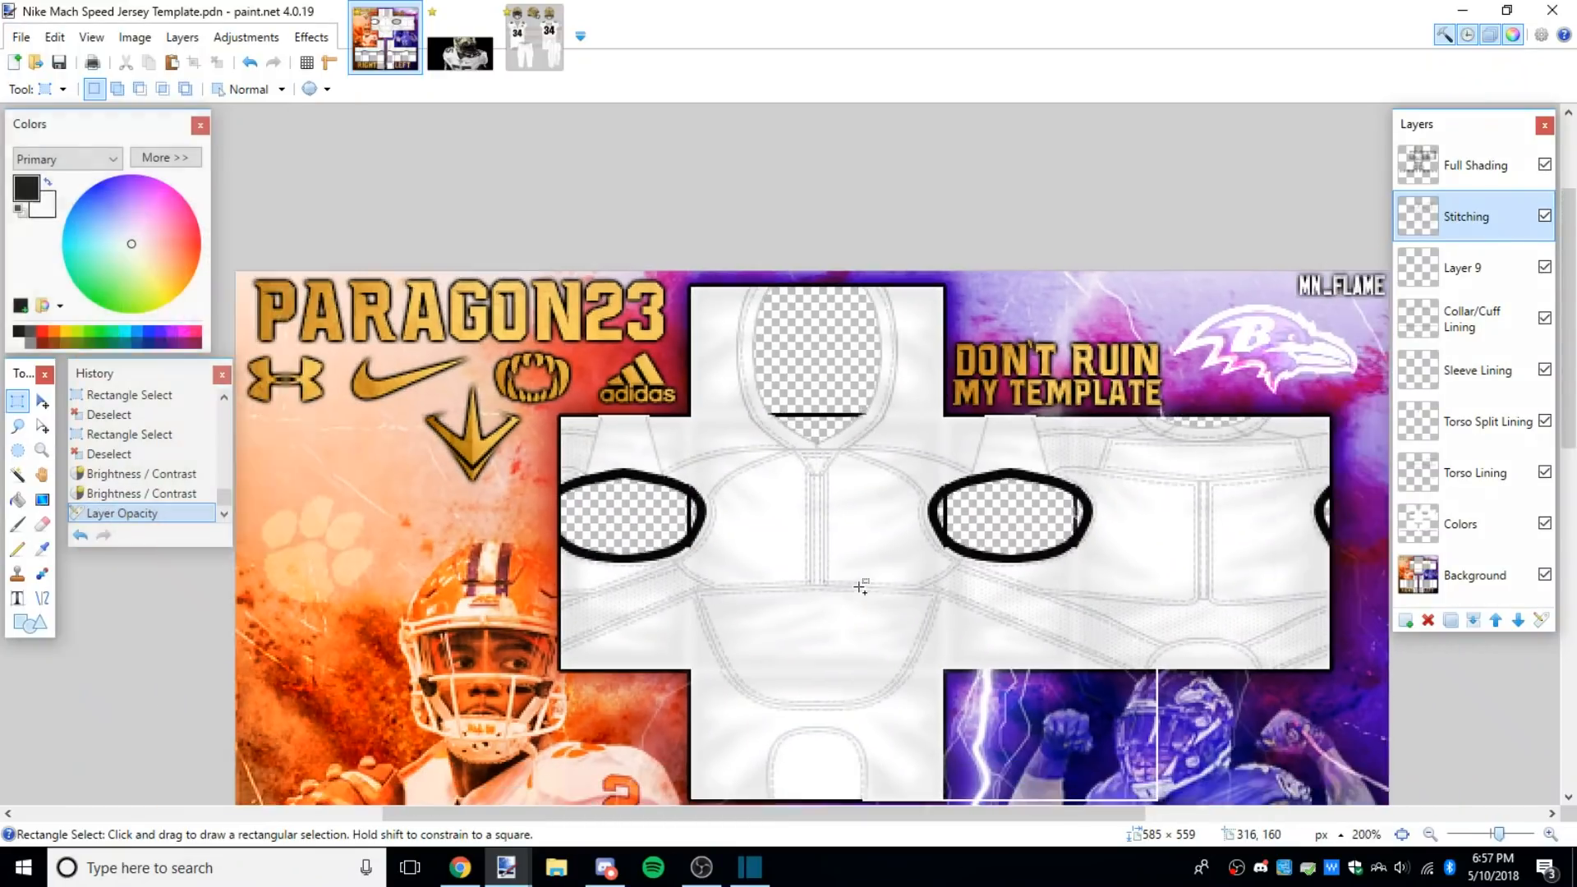
{"action": "scroll", "coordinate": [855, 587], "scroll_direction": "up", "scroll_amount": 1}
{"action": "scroll", "coordinate": [813, 585], "scroll_direction": "down", "scroll_amount": 1}
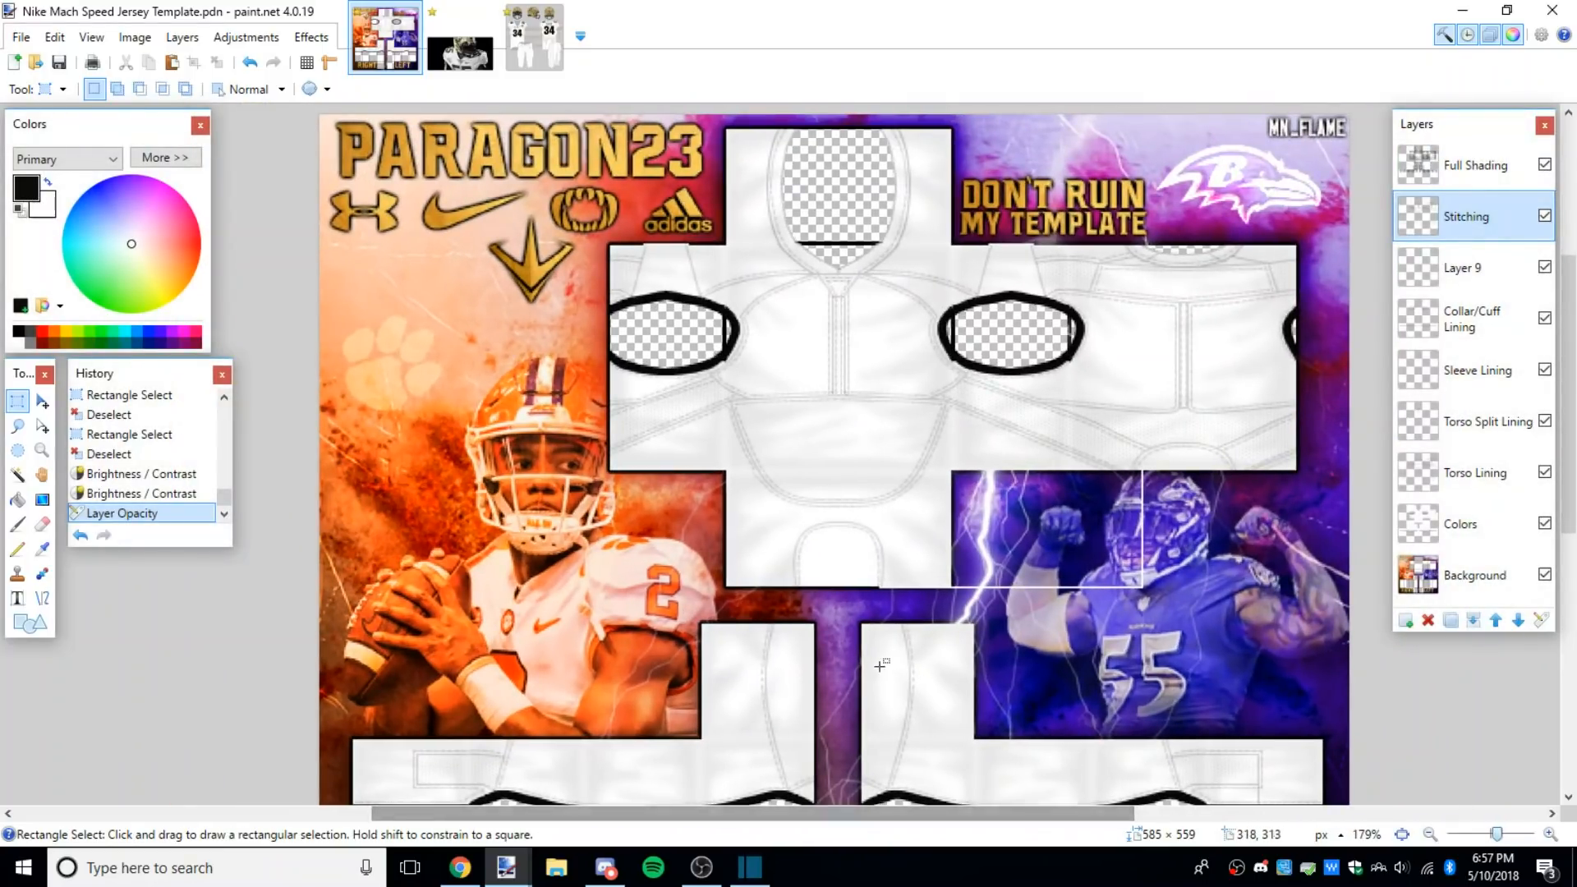
{"action": "scroll", "coordinate": [881, 667], "scroll_direction": "down", "scroll_amount": 2}
{"action": "scroll", "coordinate": [881, 667], "scroll_direction": "up", "scroll_amount": 1}
{"action": "scroll", "coordinate": [847, 643], "scroll_direction": "up", "scroll_amount": 1}
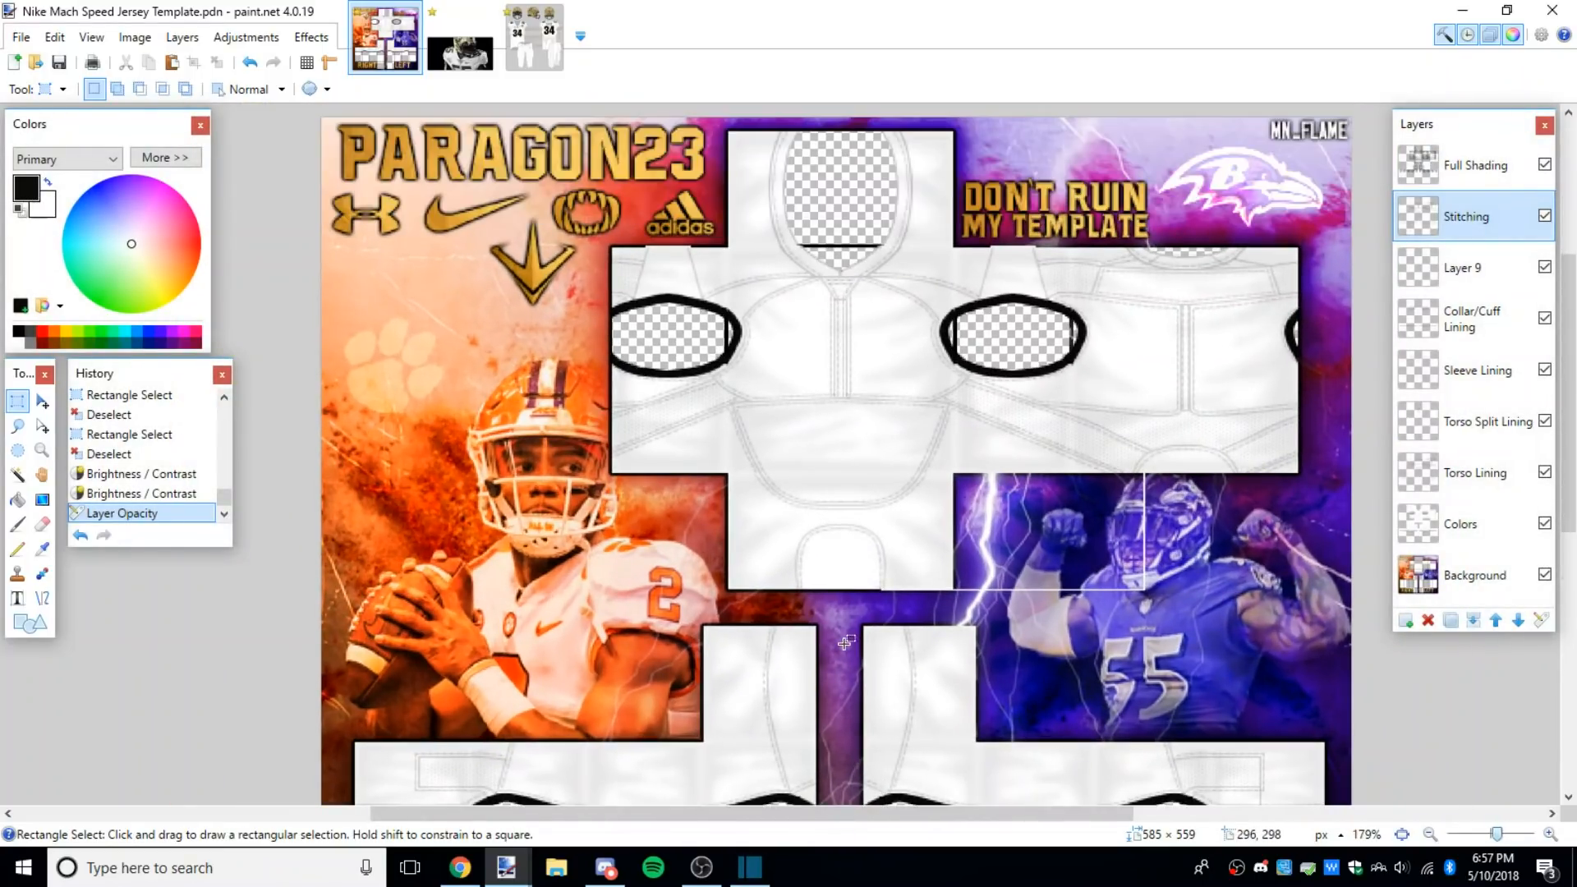
{"action": "left_click", "coordinate": [1541, 620]}
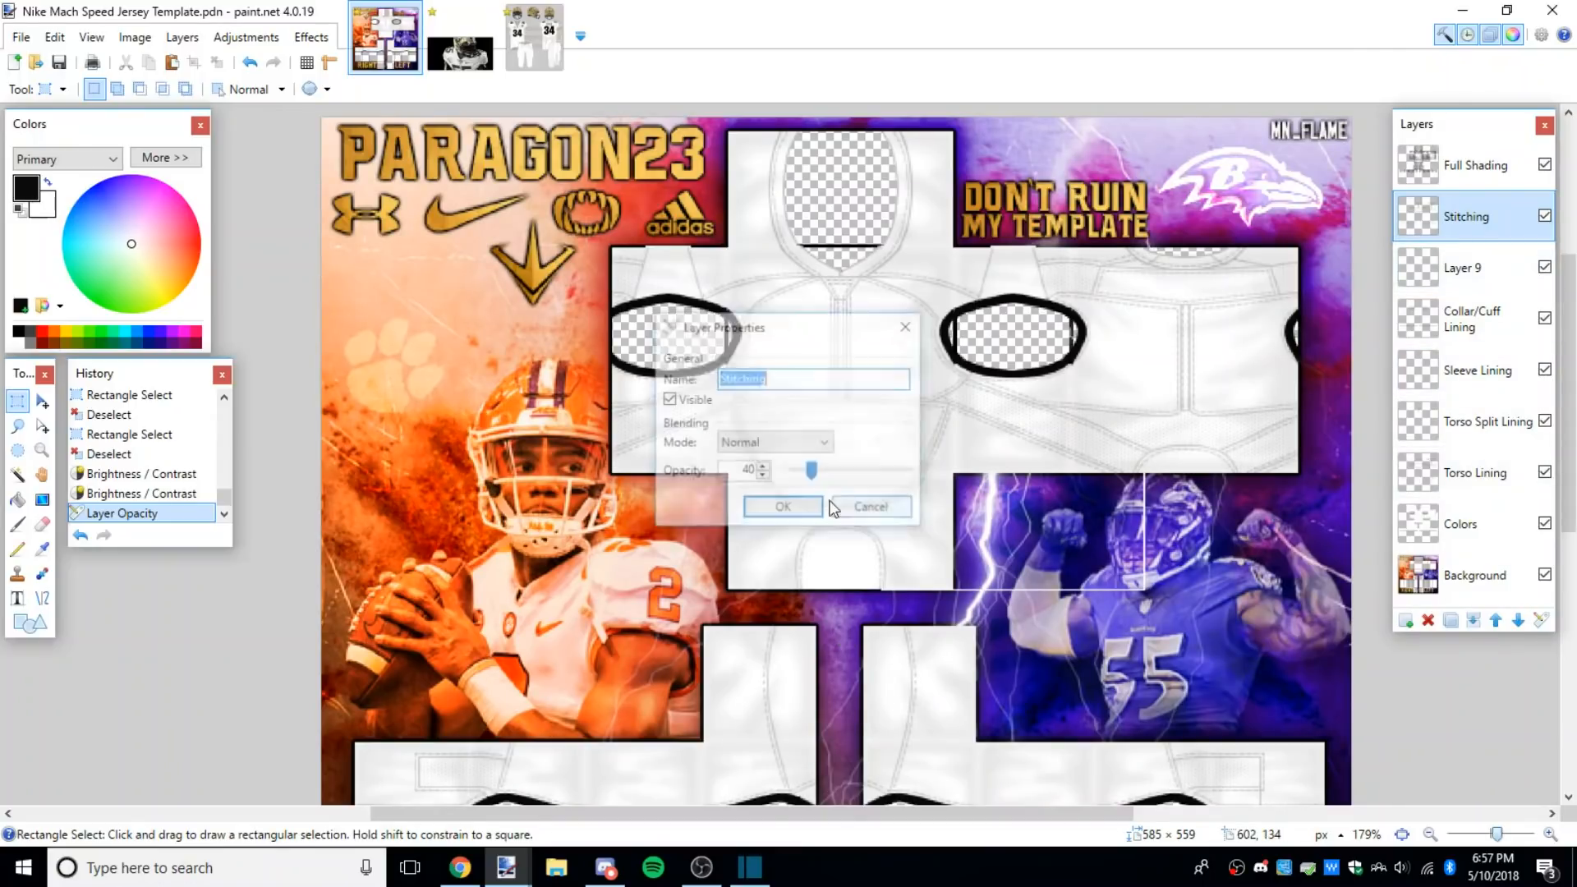
{"action": "left_click_drag", "start_coordinate": [728, 318], "coordinate": [437, 374]}
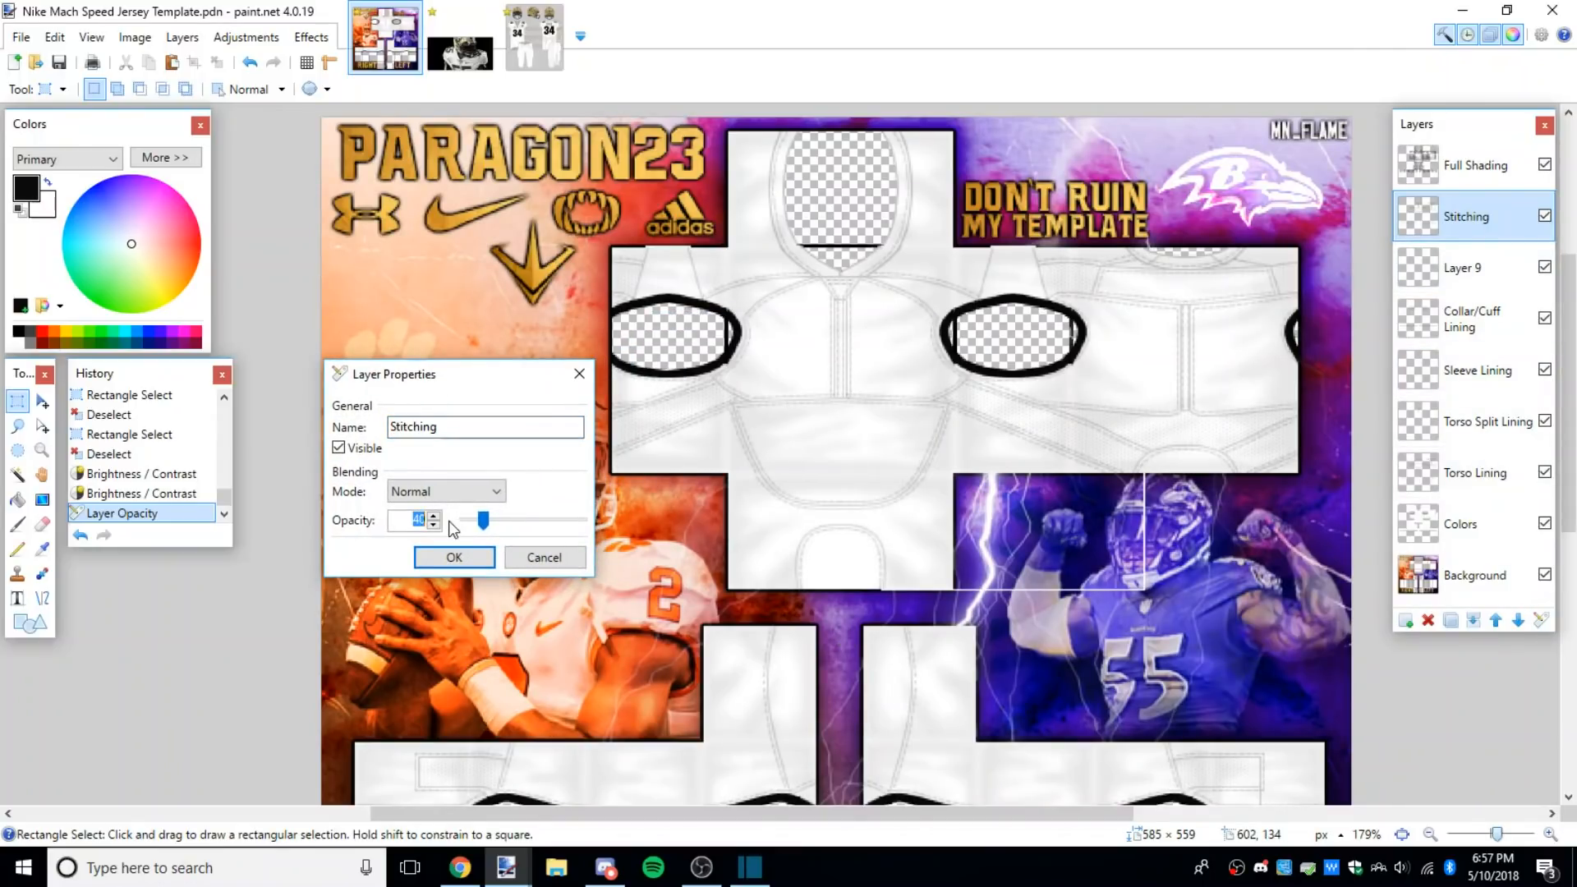
{"action": "key", "text": "Return"}
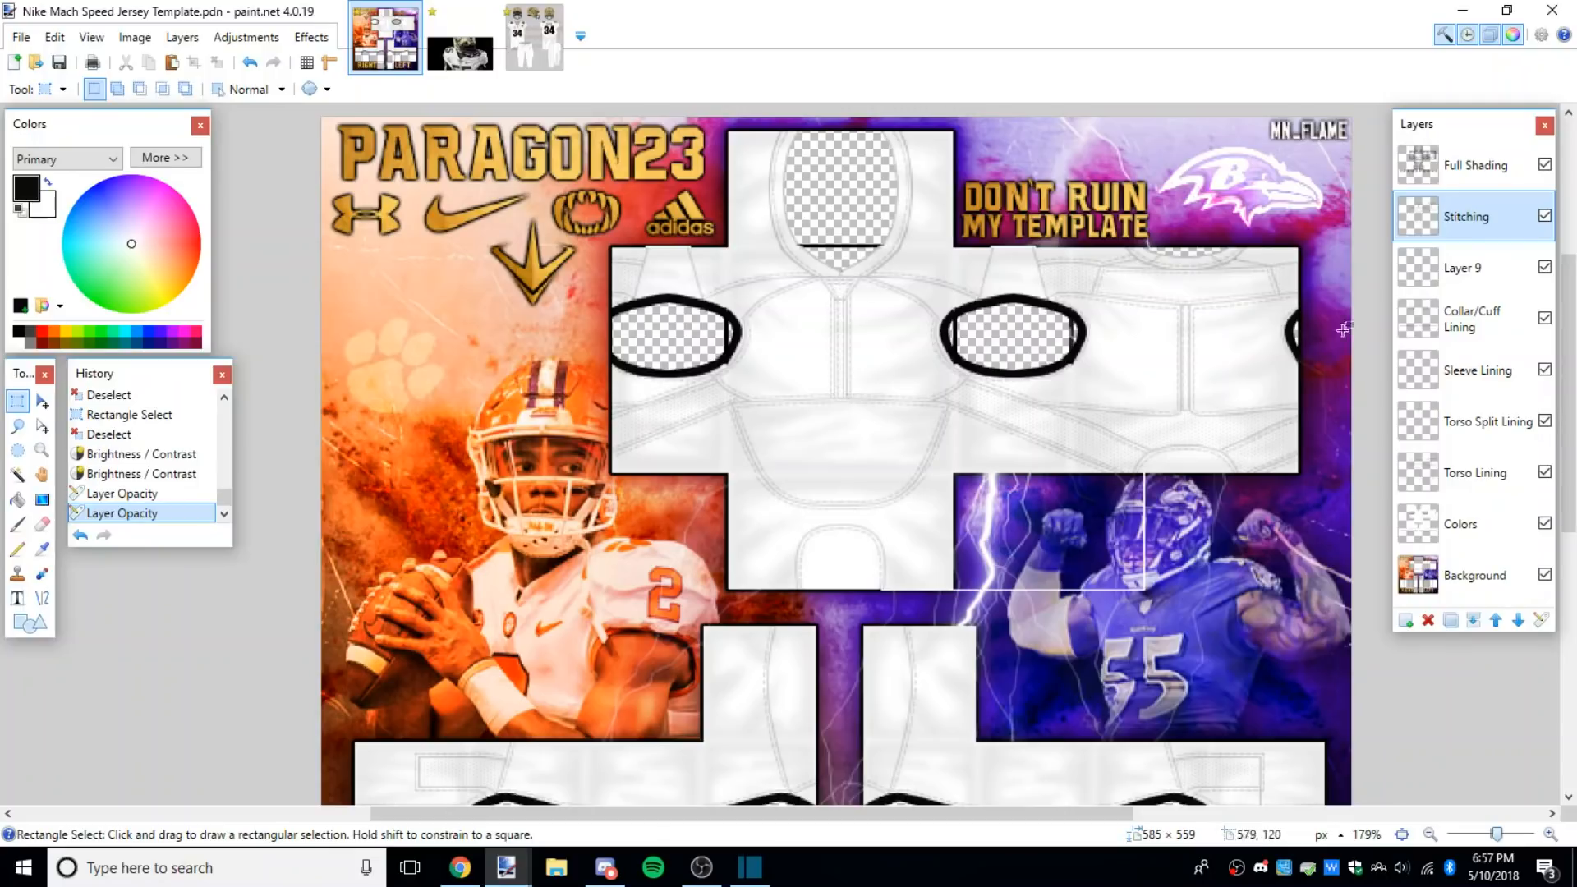
Step: Check the layer properties of the Collar/Cuff Lining layer without changing them
{"action": "left_click", "coordinate": [1466, 268]}
{"action": "left_click", "coordinate": [1477, 320]}
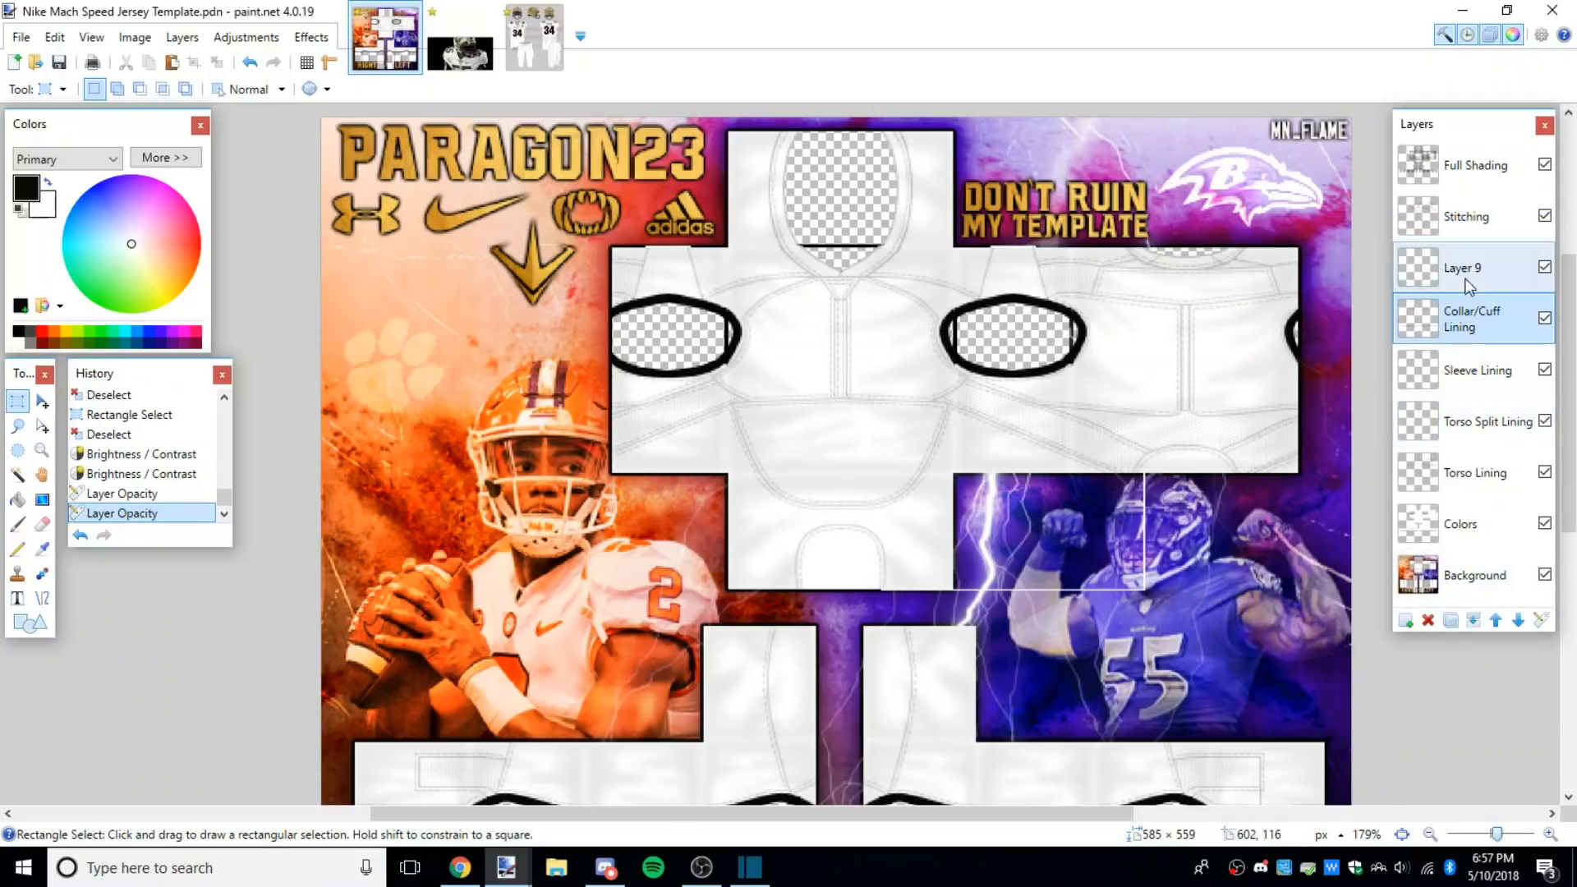
{"action": "left_click", "coordinate": [1542, 622]}
{"action": "left_click", "coordinate": [881, 513]}
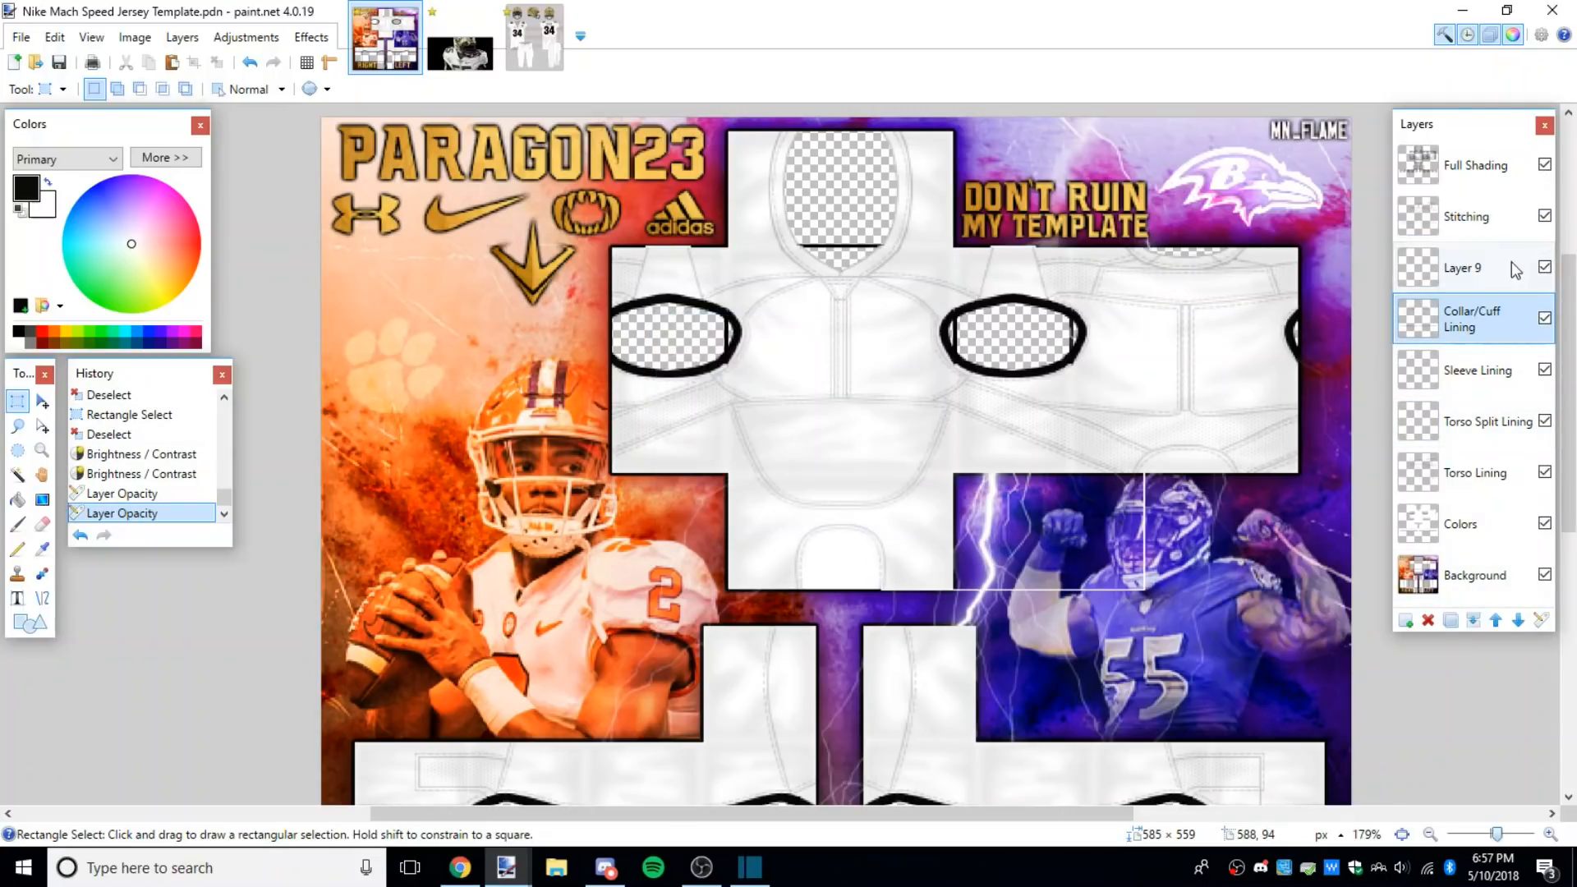
Step: Set the Sleeve Lining layer's opacity to 30
{"action": "left_click", "coordinate": [1477, 371]}
{"action": "left_click", "coordinate": [1542, 622]}
{"action": "double_click", "coordinate": [736, 472]}
{"action": "type", "text": "3"}
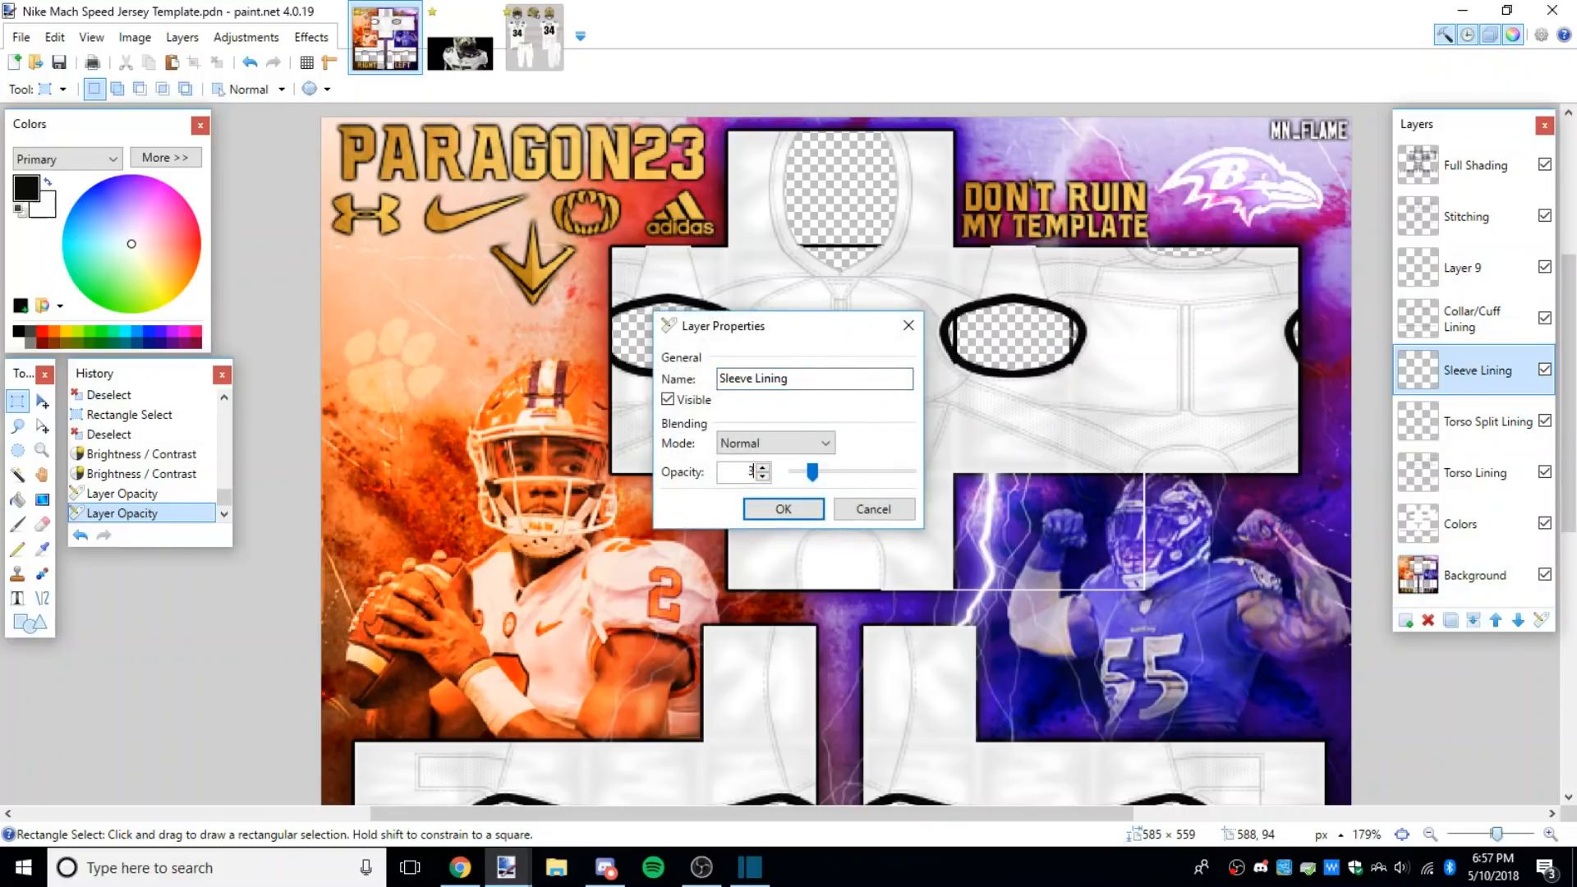
{"action": "type", "text": "0"}
{"action": "key", "text": "Return"}
Step: Set the Torso Split Lining layer's opacity to 30
{"action": "left_click", "coordinate": [1488, 423]}
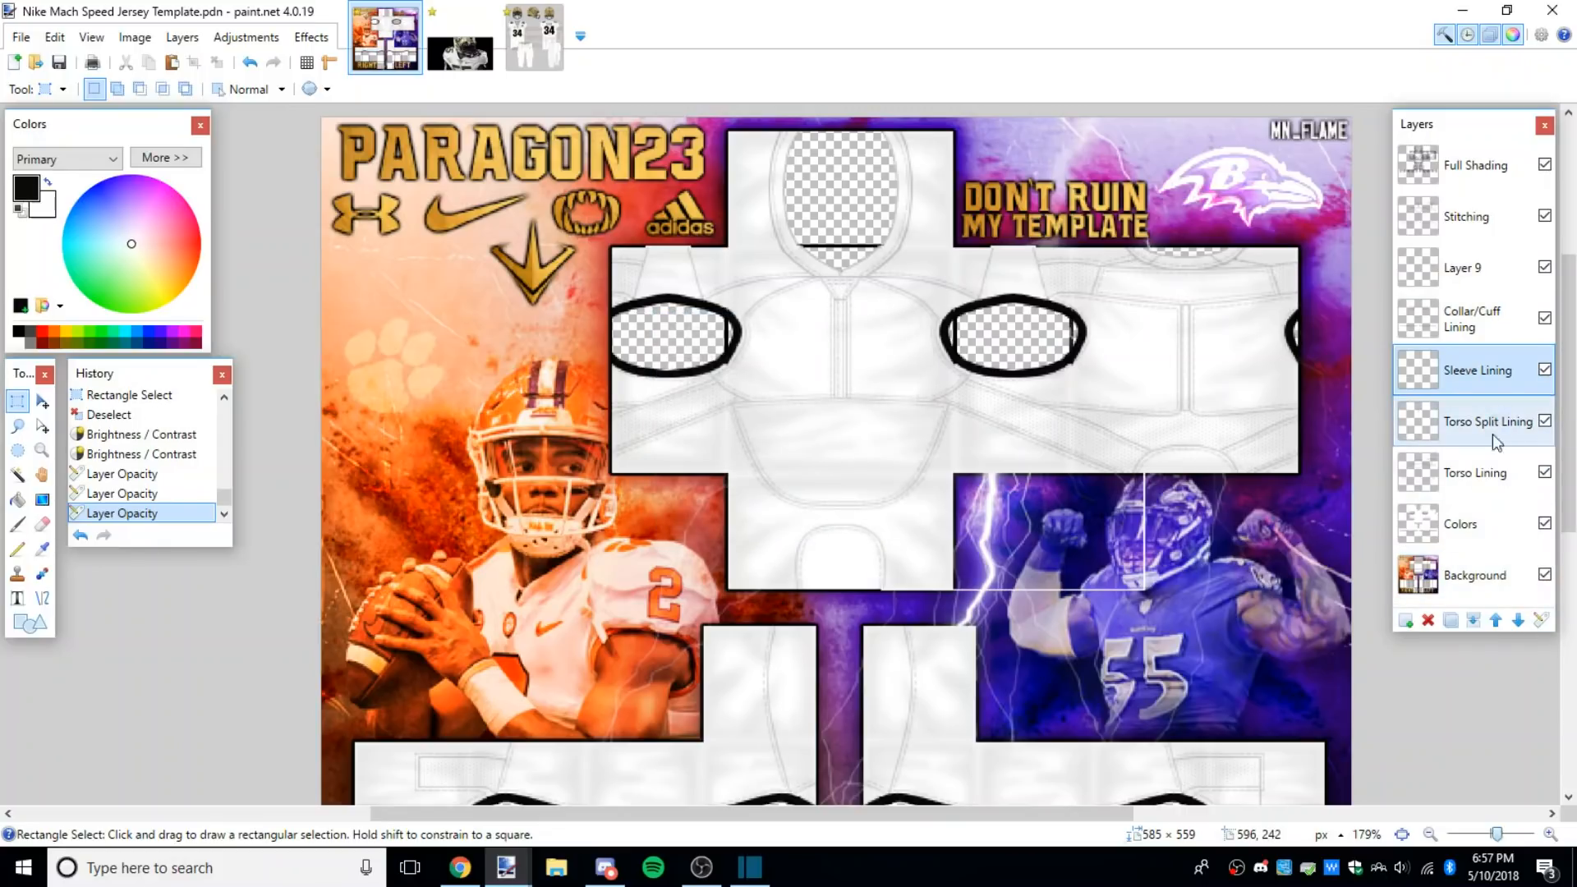
{"action": "left_click", "coordinate": [1542, 622]}
{"action": "left_click_drag", "start_coordinate": [737, 471], "coordinate": [776, 474]}
{"action": "type", "text": "30"}
{"action": "key", "text": "Return"}
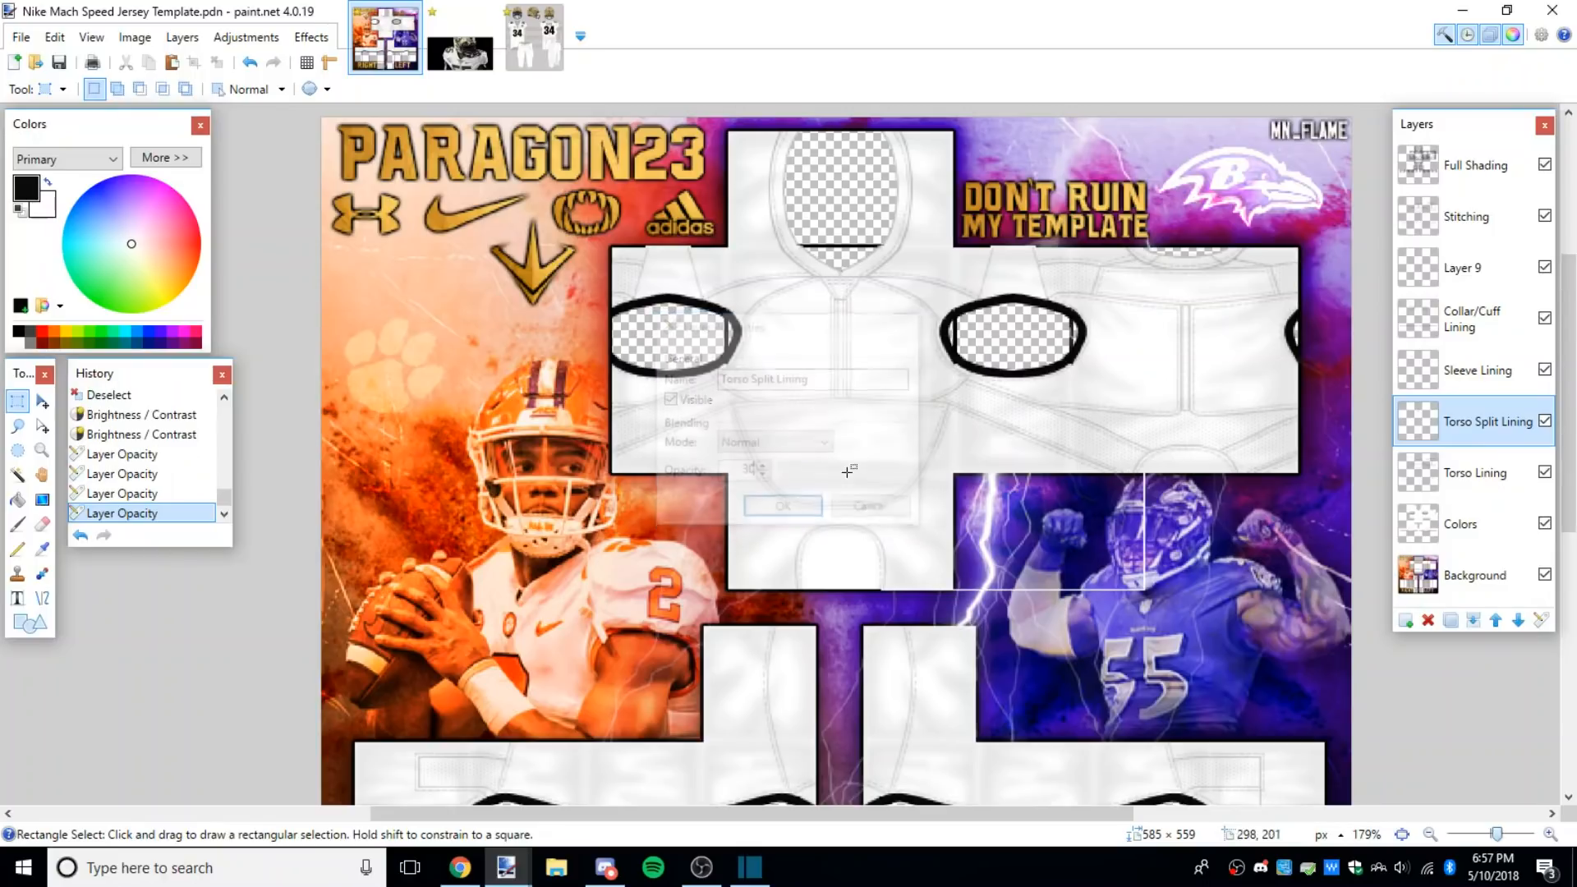
Step: Lower the Torso Lining layer's opacity below 40
{"action": "left_click", "coordinate": [1475, 474]}
{"action": "left_click", "coordinate": [1542, 622]}
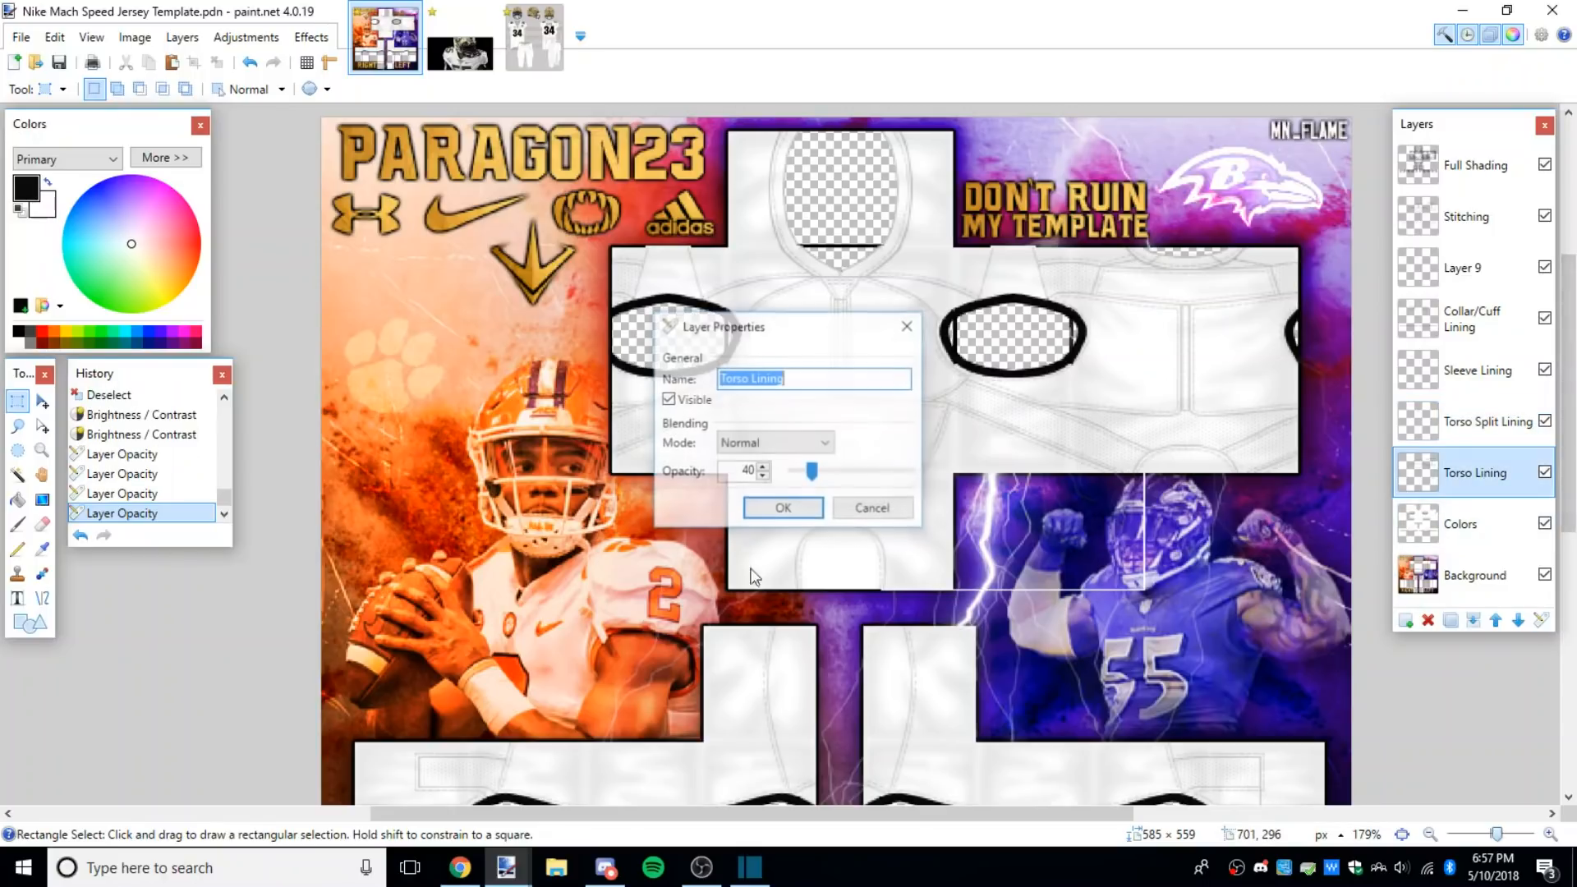
{"action": "key", "text": "Return"}
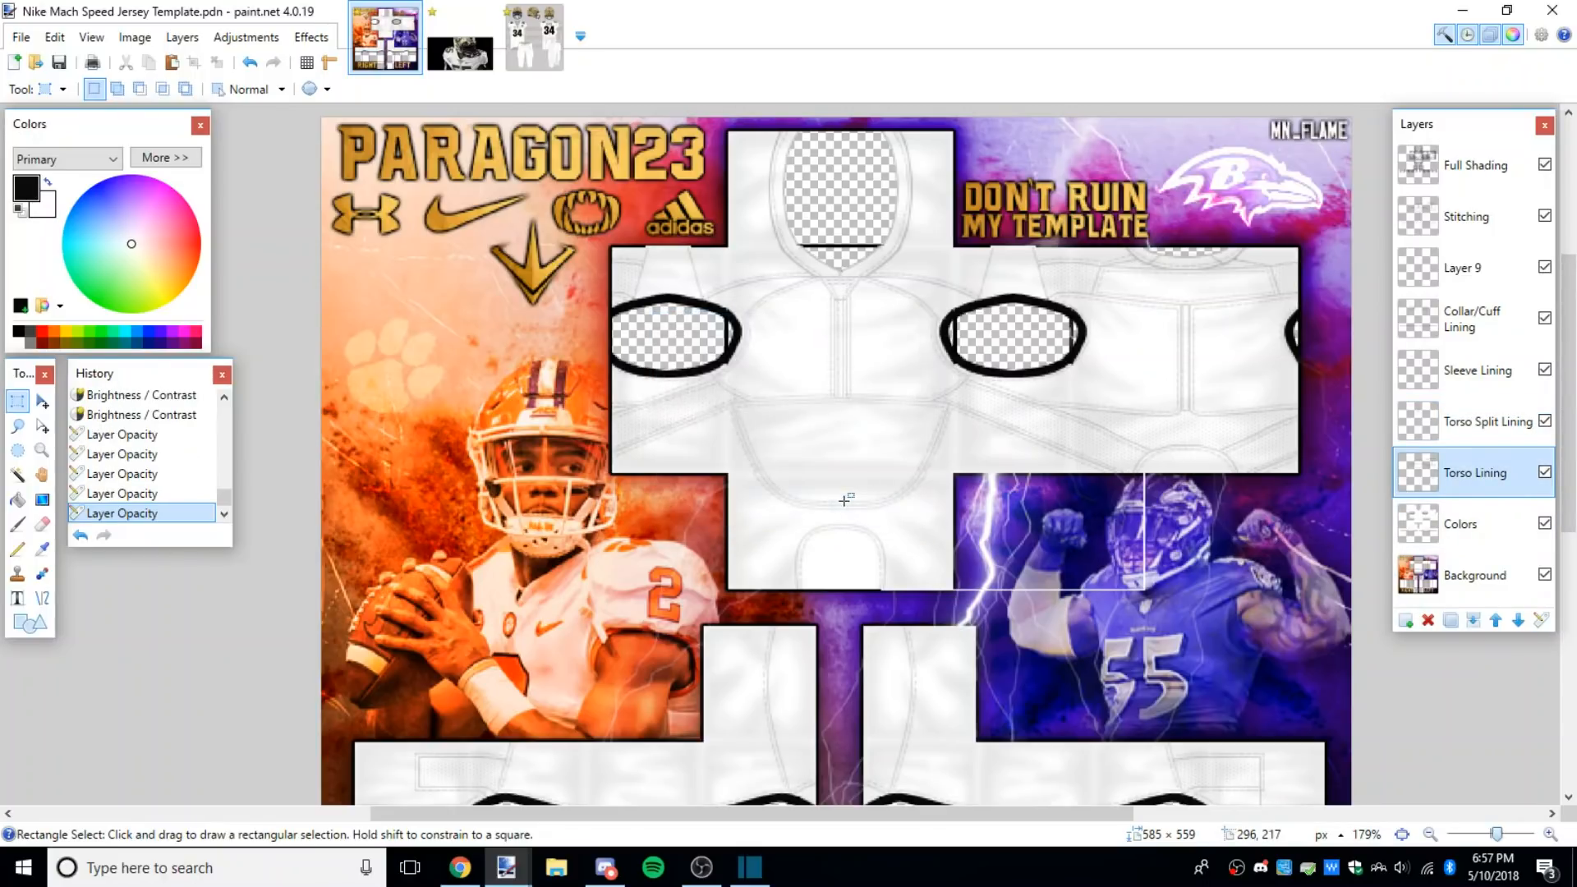
{"action": "left_click", "coordinate": [1032, 515]}
{"action": "scroll", "coordinate": [1032, 515], "scroll_direction": "down", "scroll_amount": 3}
{"action": "left_click", "coordinate": [848, 613]}
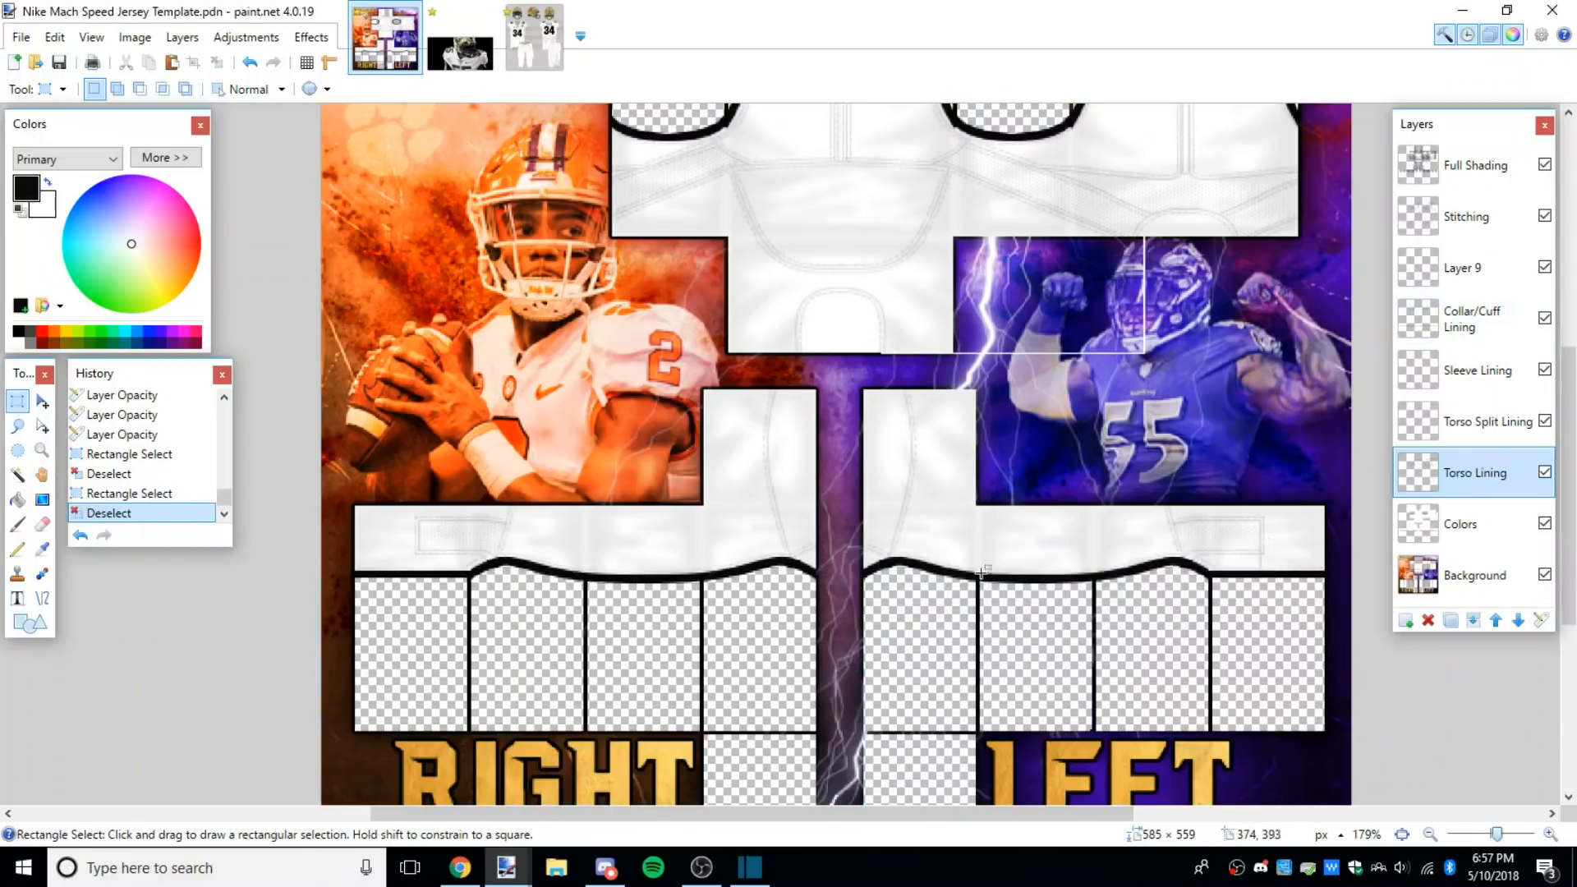
Step: Brighten Layer 9 by about 20 using the Brightness / Contrast adjustment
{"action": "scroll", "coordinate": [848, 613], "scroll_direction": "up", "scroll_amount": 3}
{"action": "scroll", "coordinate": [749, 315], "scroll_direction": "up", "scroll_amount": 5}
{"action": "scroll", "coordinate": [749, 315], "scroll_direction": "up", "scroll_amount": 2}
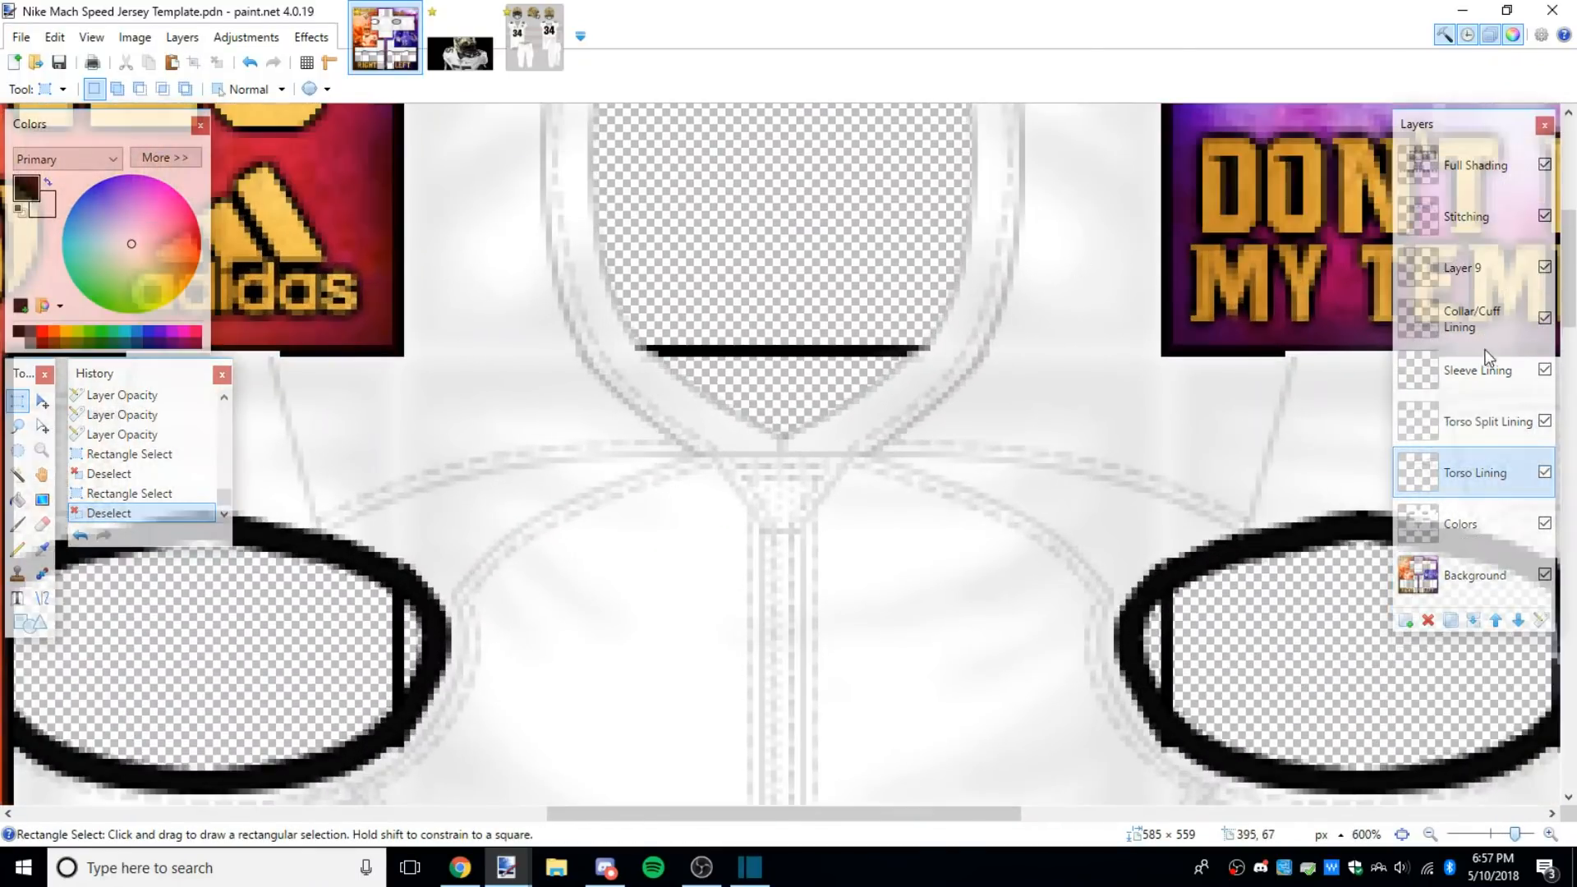
{"action": "left_click", "coordinate": [1467, 268]}
{"action": "key", "text": "alt+a"}
{"action": "key", "text": "ctrl+shift+c"}
{"action": "left_click_drag", "start_coordinate": [856, 354], "coordinate": [604, 595]}
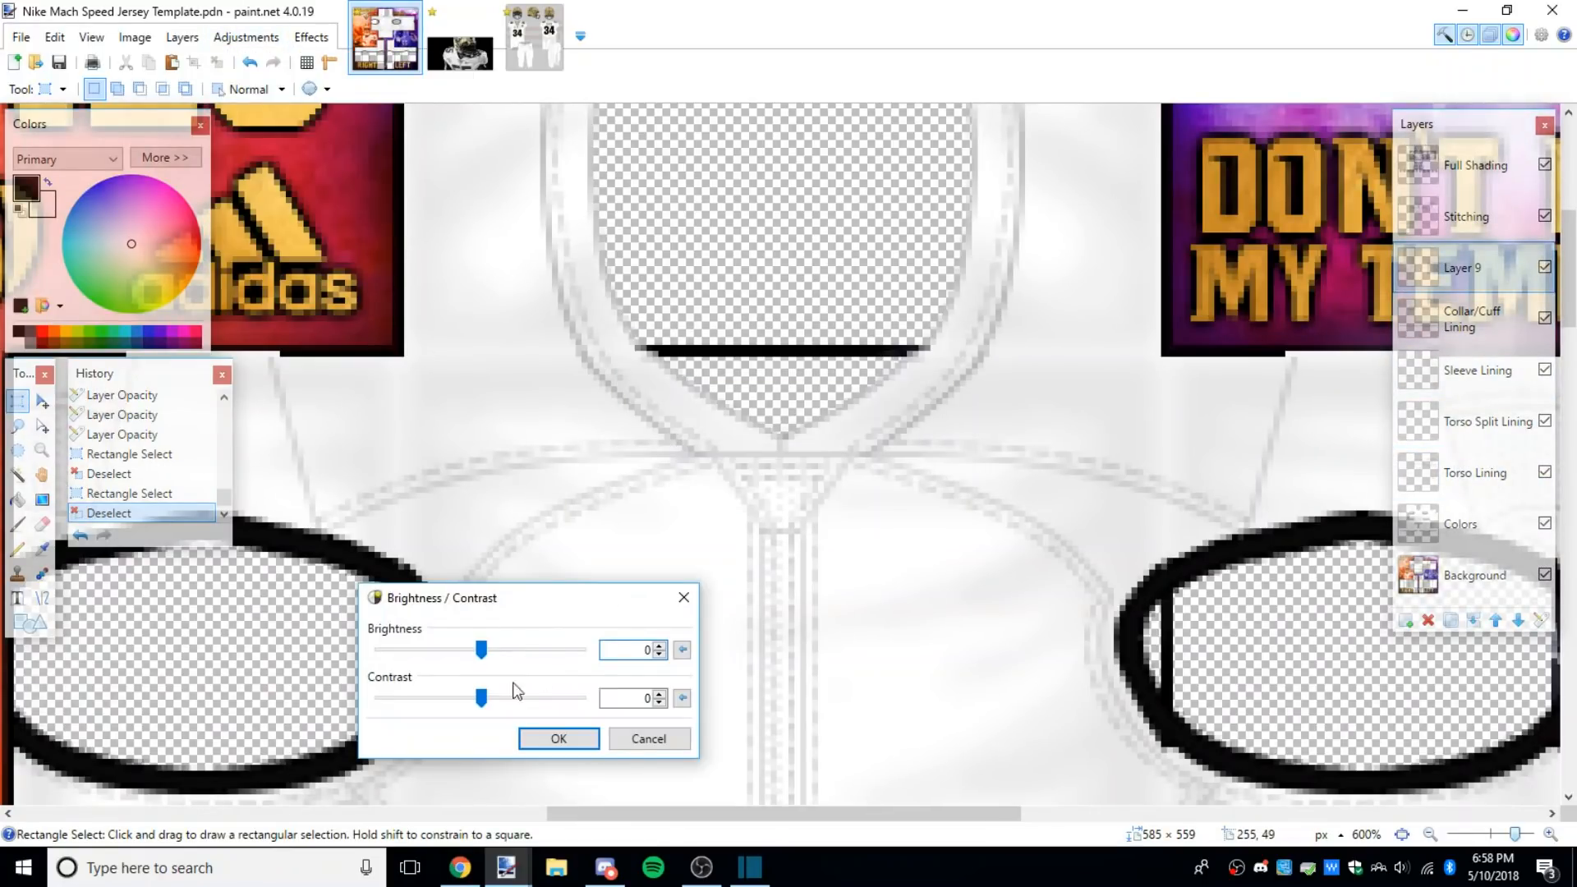
{"action": "left_click_drag", "start_coordinate": [486, 655], "coordinate": [501, 652]}
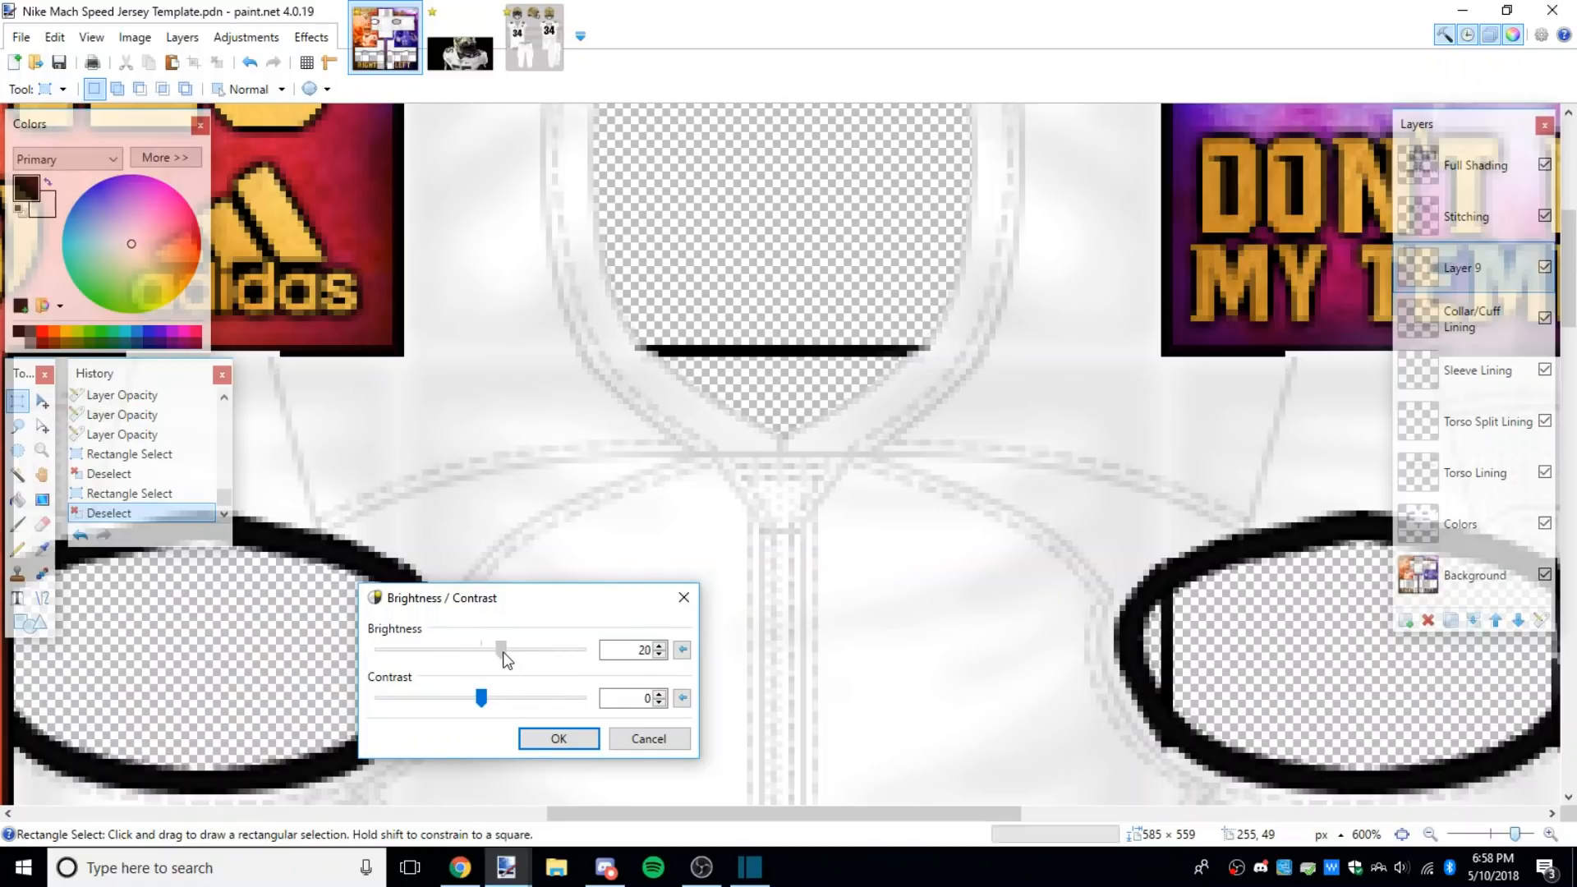
{"action": "left_click", "coordinate": [657, 649]}
{"action": "left_click", "coordinate": [559, 739]}
{"action": "scroll", "coordinate": [796, 599], "scroll_direction": "down", "scroll_amount": 4}
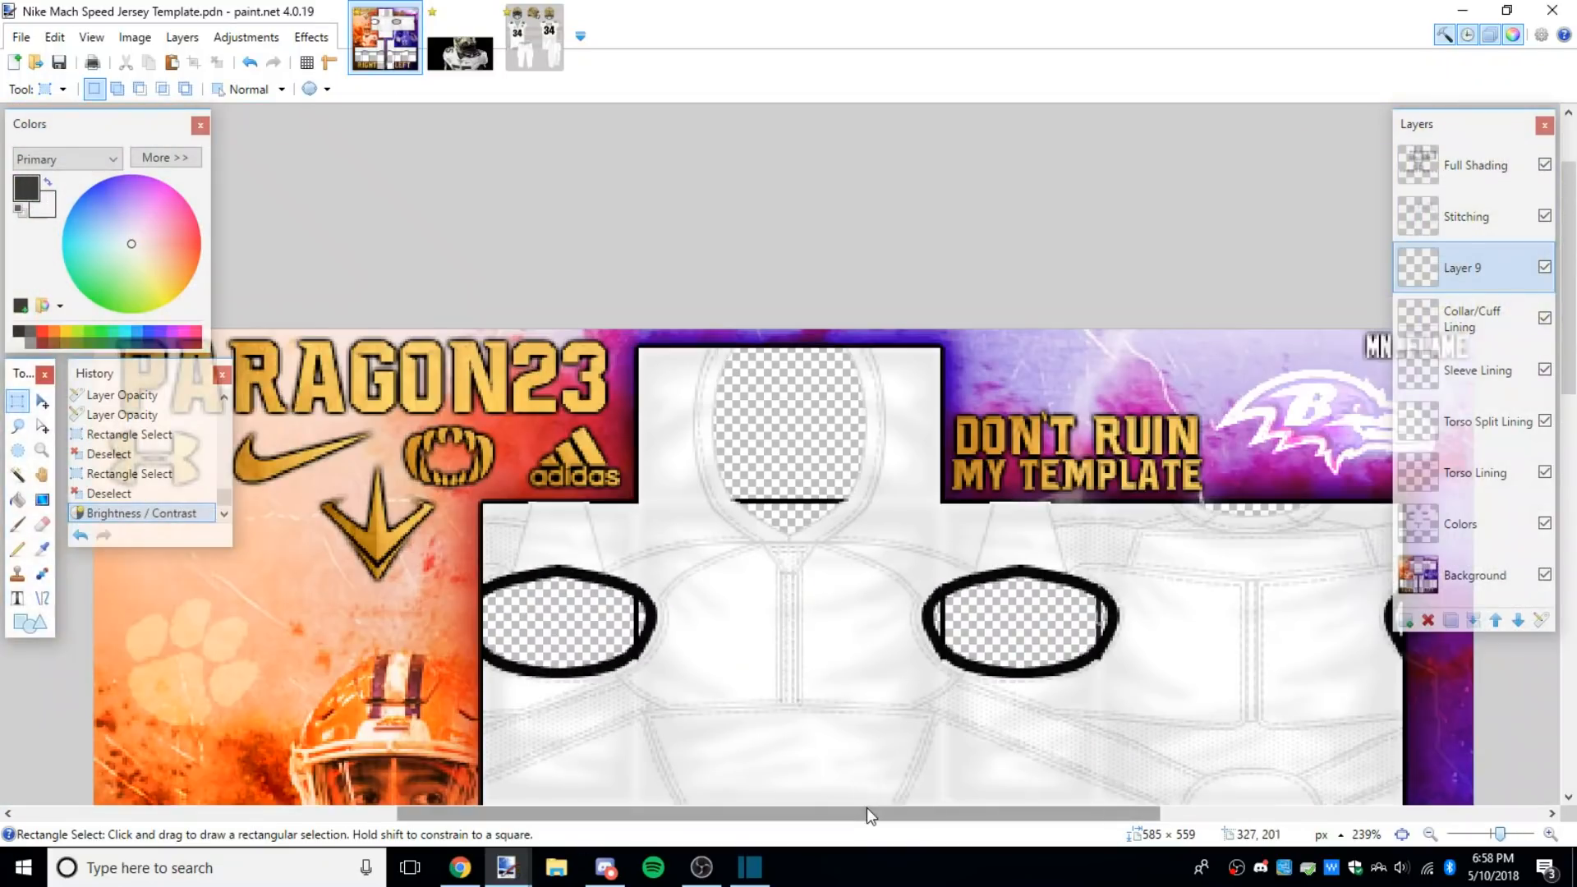
Step: Lower the Full Shading layer's opacity to make the shading on the jersey fainter
{"action": "scroll", "coordinate": [866, 807], "scroll_direction": "down", "scroll_amount": 2}
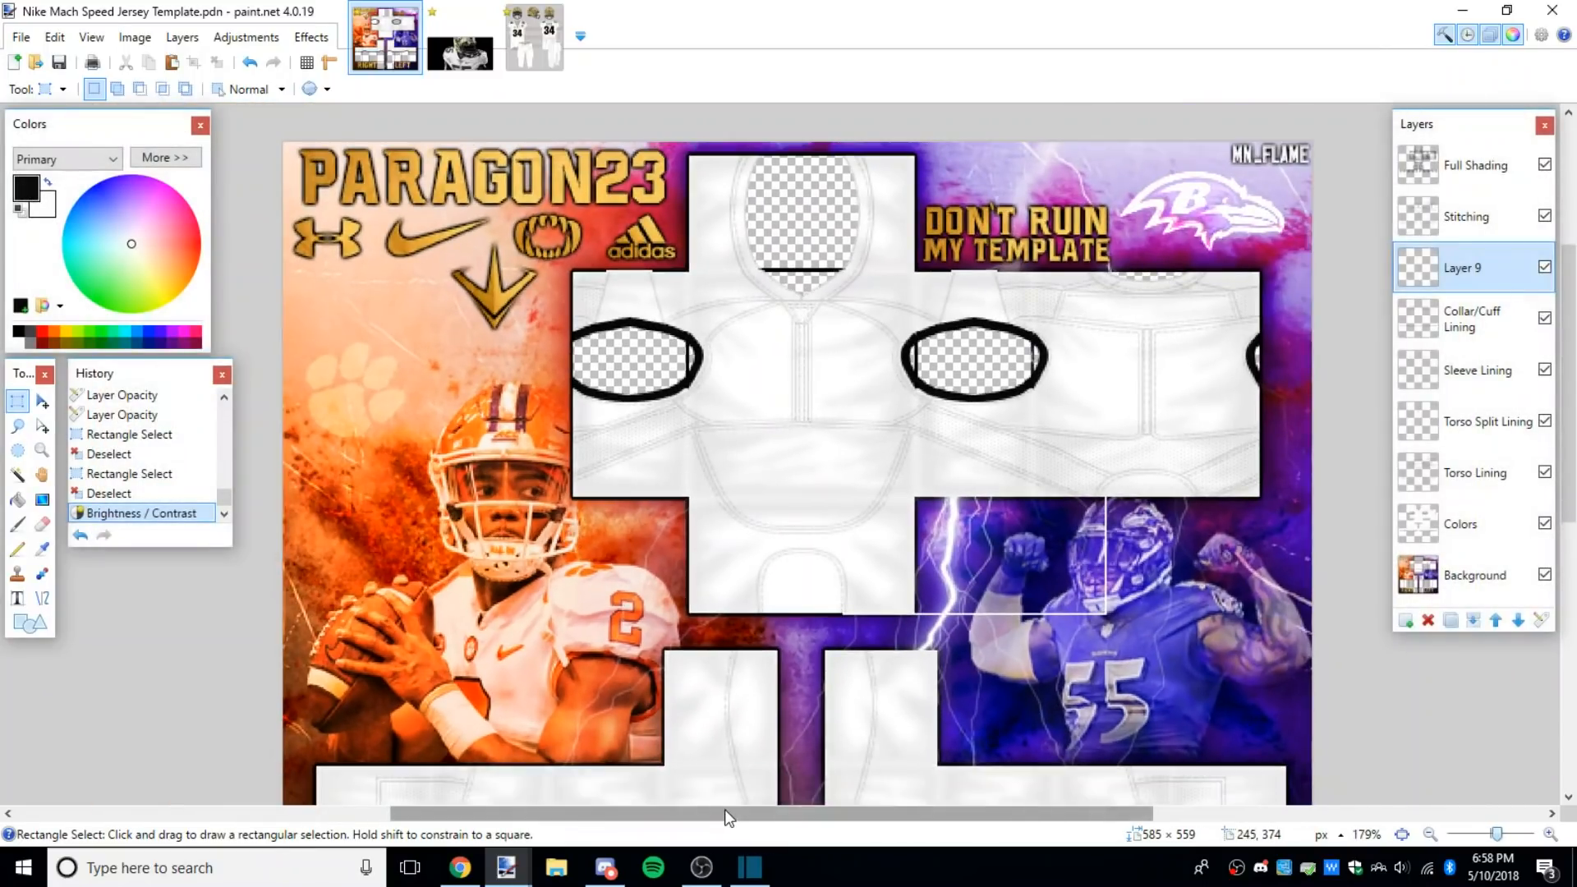
{"action": "scroll", "coordinate": [822, 493], "scroll_direction": "down", "scroll_amount": 2}
{"action": "scroll", "coordinate": [856, 475], "scroll_direction": "up", "scroll_amount": 1}
{"action": "scroll", "coordinate": [879, 452], "scroll_direction": "up", "scroll_amount": 2}
{"action": "left_click", "coordinate": [1459, 175]}
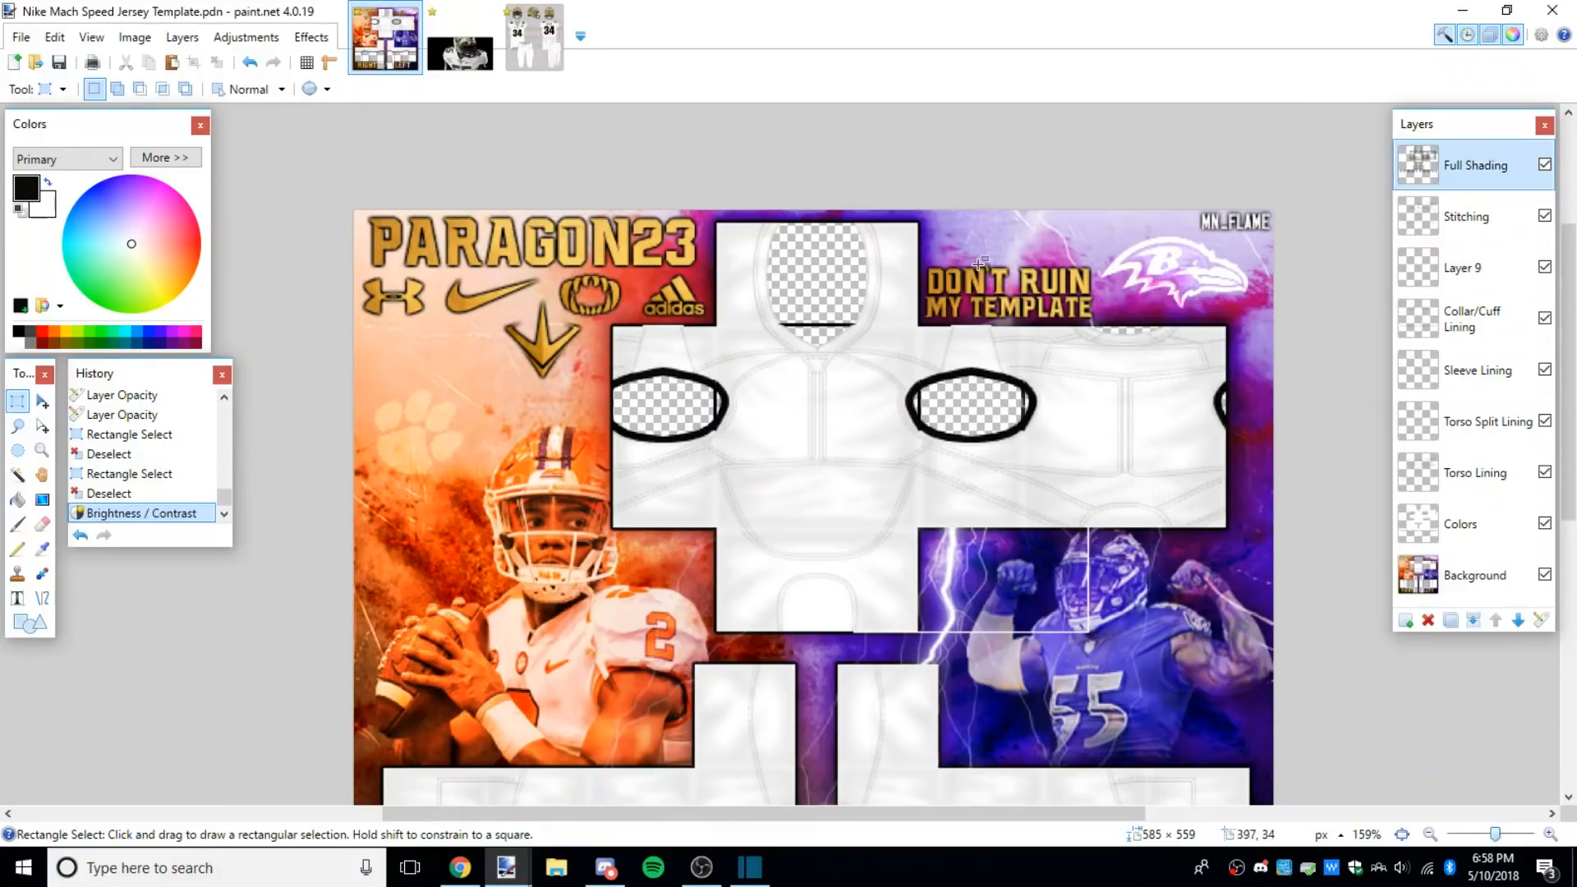
{"action": "left_click", "coordinate": [1541, 620]}
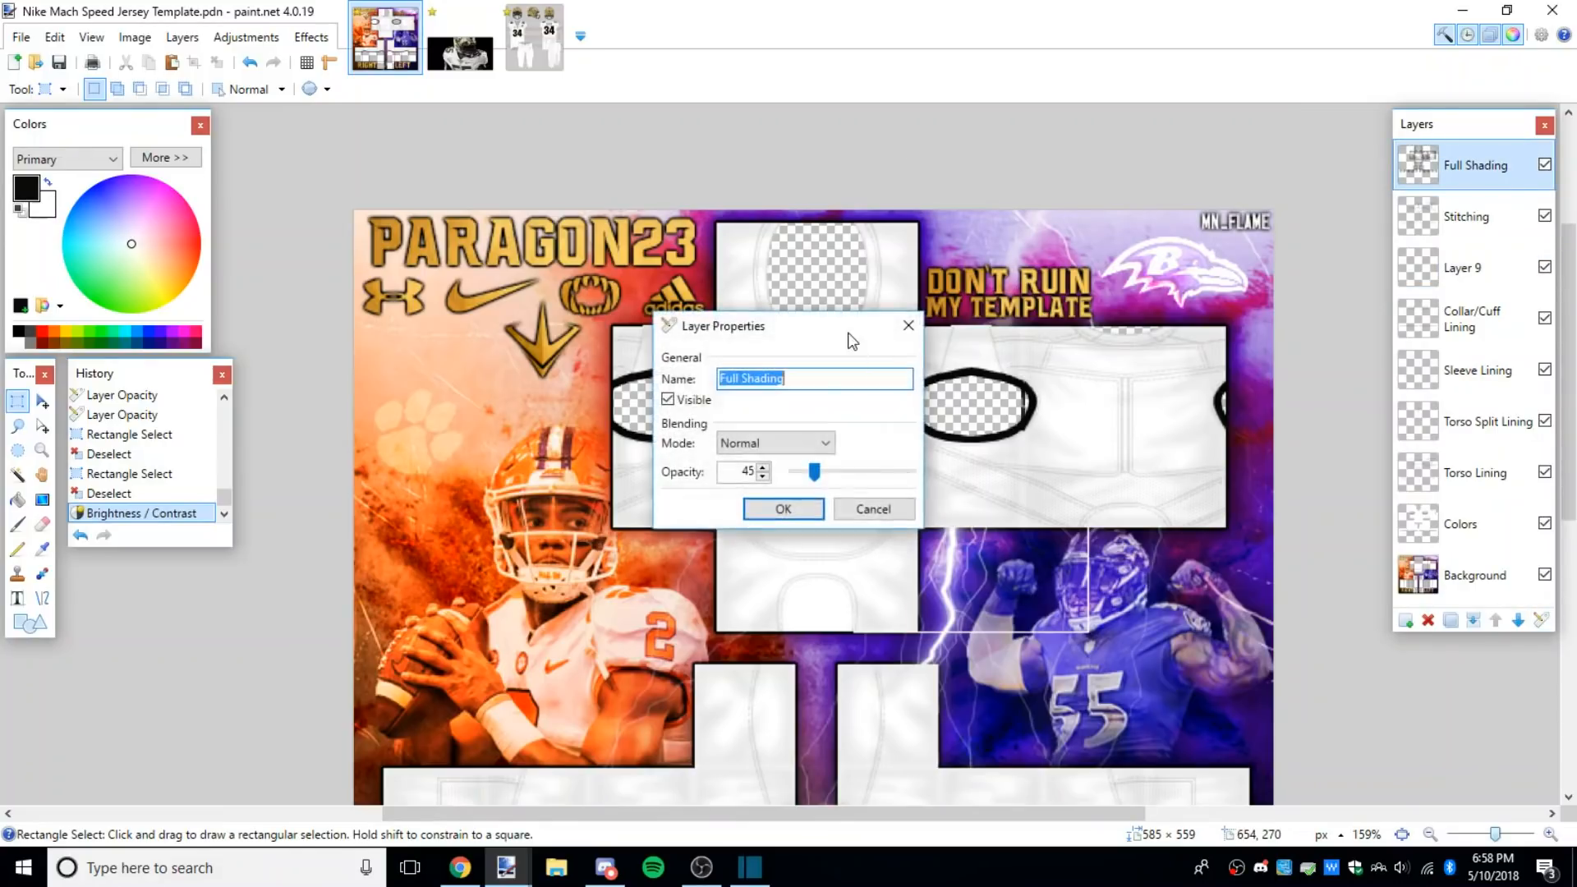
{"action": "left_click_drag", "start_coordinate": [775, 385], "coordinate": [472, 513]}
{"action": "double_click", "coordinate": [362, 655]}
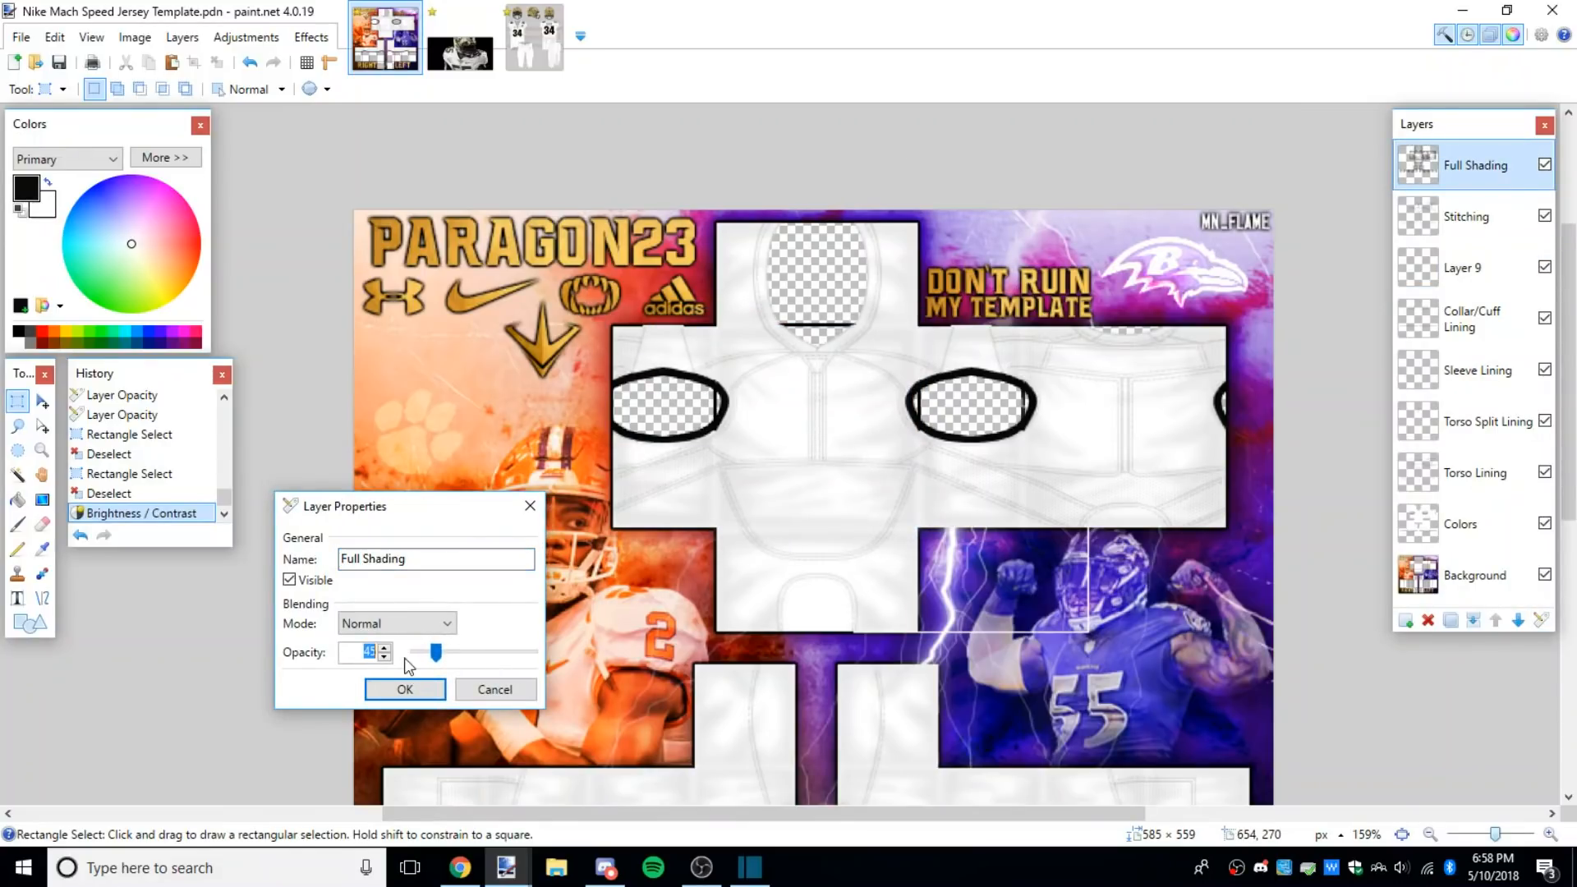
{"action": "key", "text": "Return"}
{"action": "scroll", "coordinate": [650, 622], "scroll_direction": "down", "scroll_amount": 1}
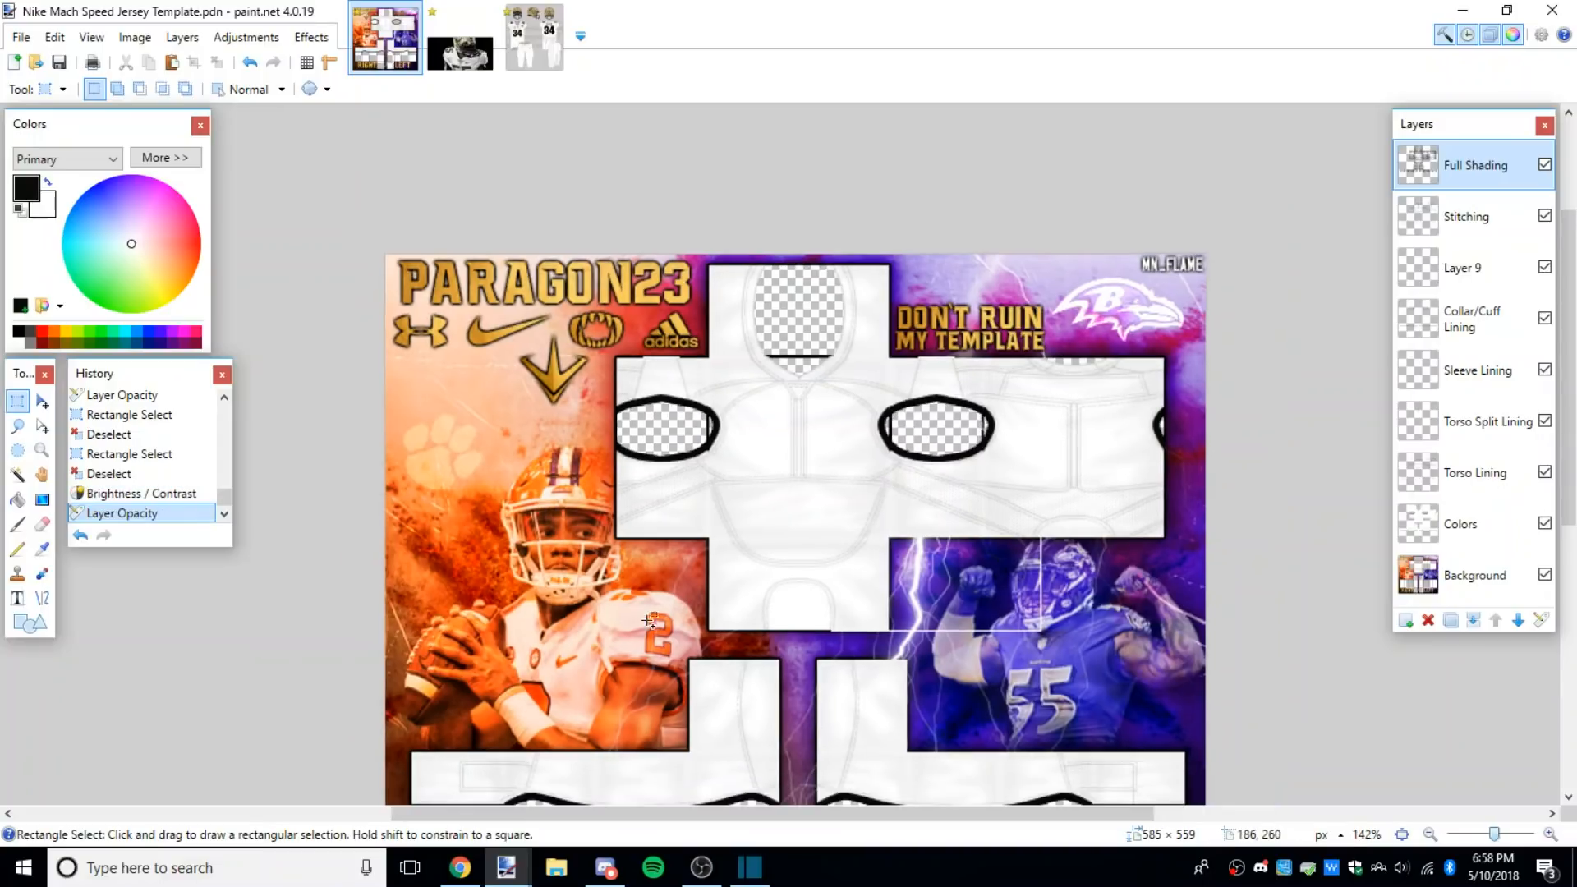
{"action": "scroll", "coordinate": [813, 805], "scroll_direction": "down", "scroll_amount": 3}
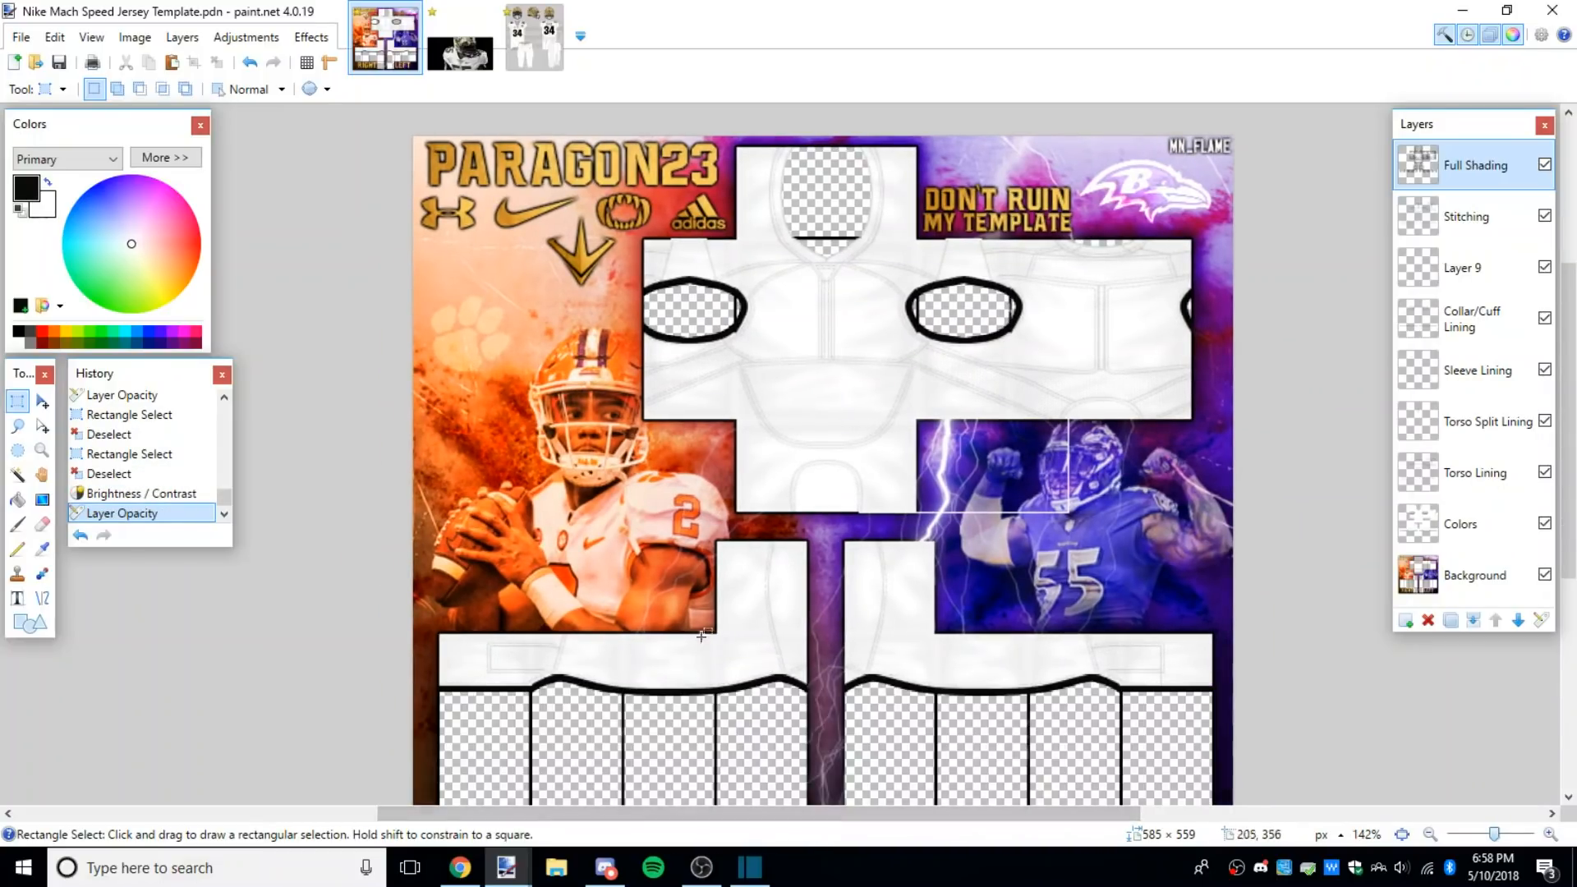
{"action": "left_click_drag", "start_coordinate": [699, 832], "coordinate": [697, 819]}
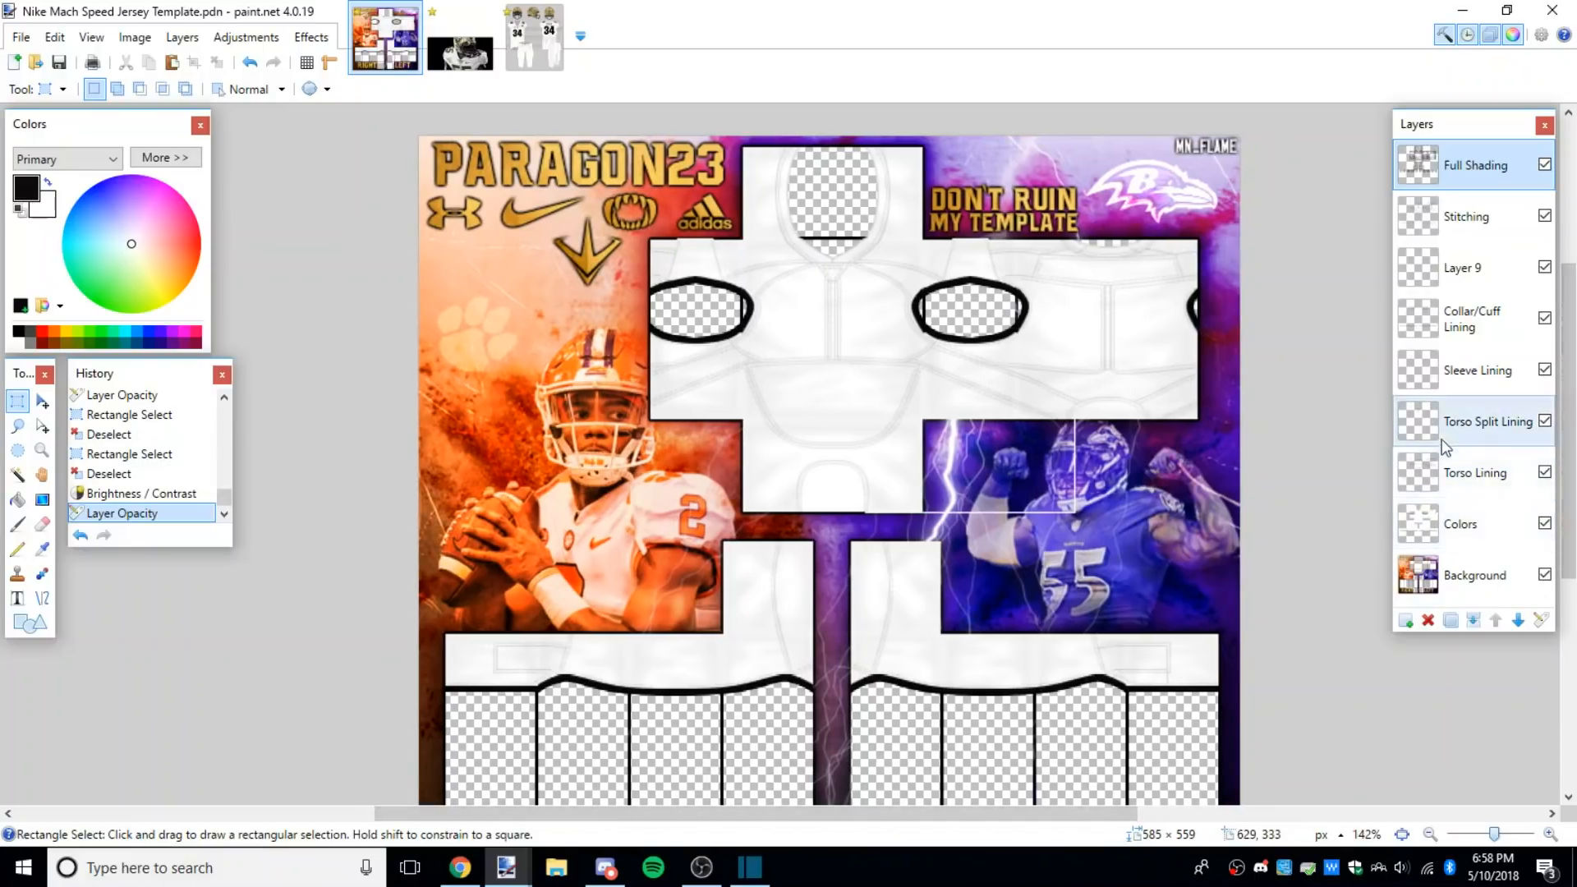
Step: Add a new layer directly above the Colors layer and name it Lining
{"action": "left_click", "coordinate": [1448, 234]}
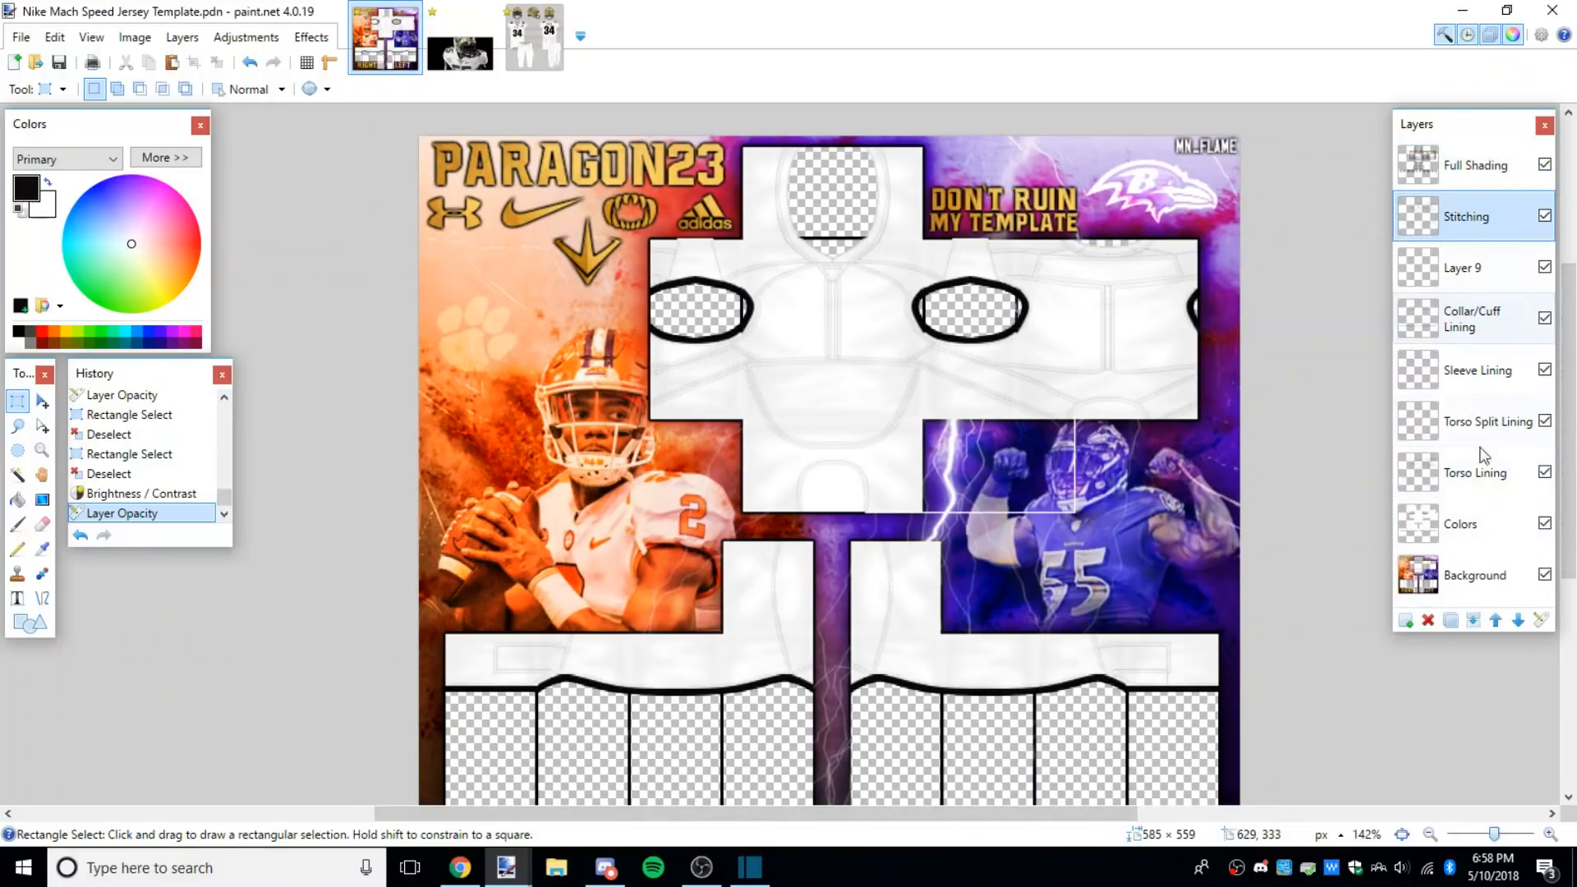
{"action": "left_click", "coordinate": [1481, 475]}
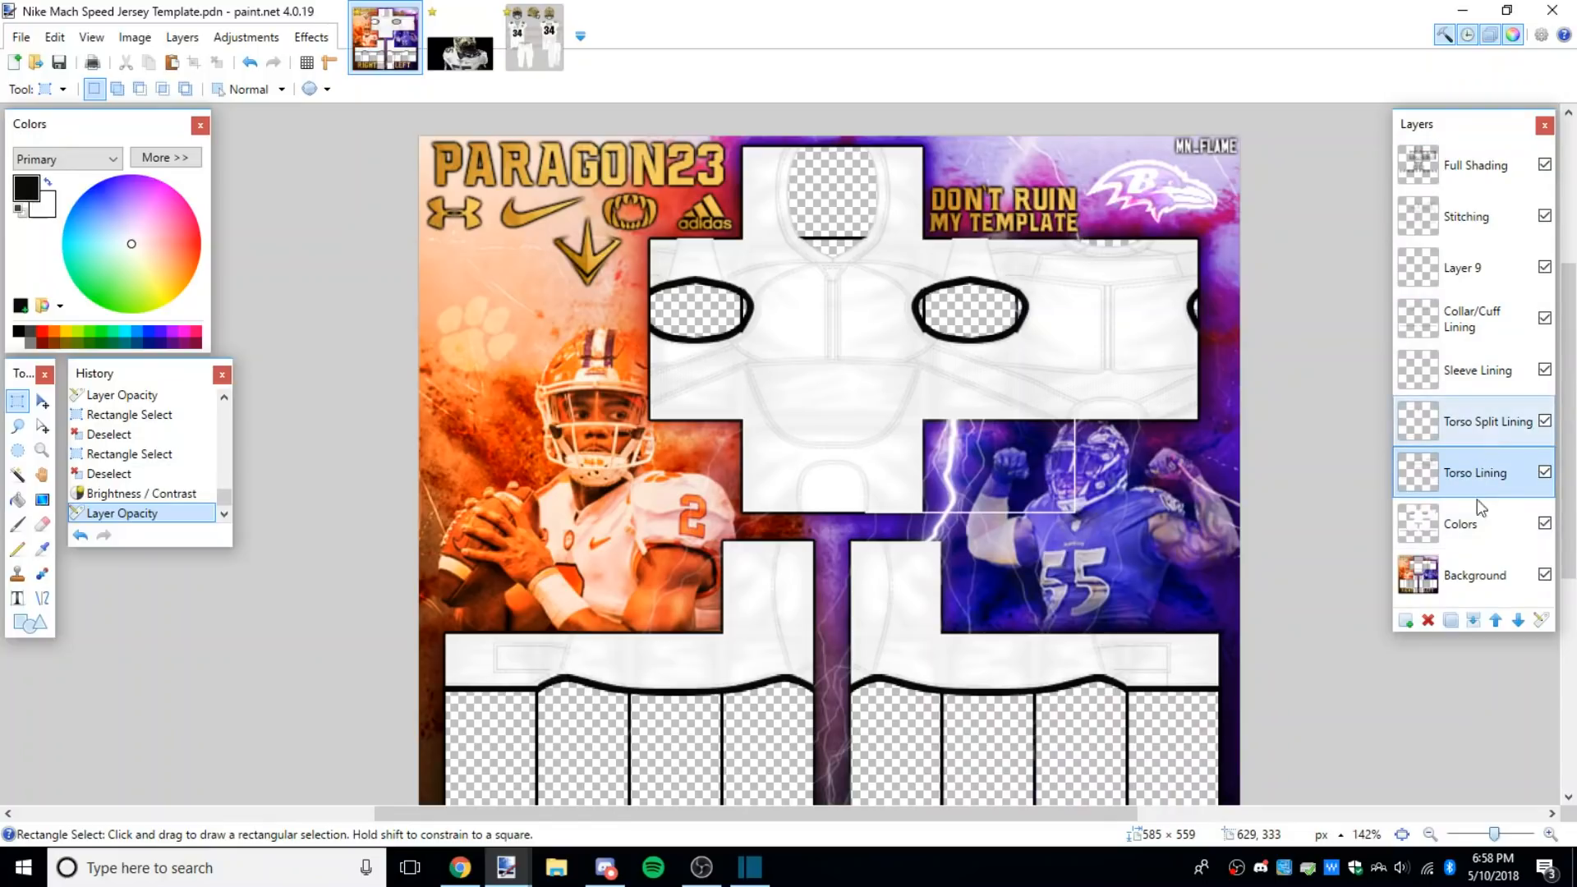
{"action": "left_click", "coordinate": [1454, 523]}
{"action": "left_click", "coordinate": [1408, 621]}
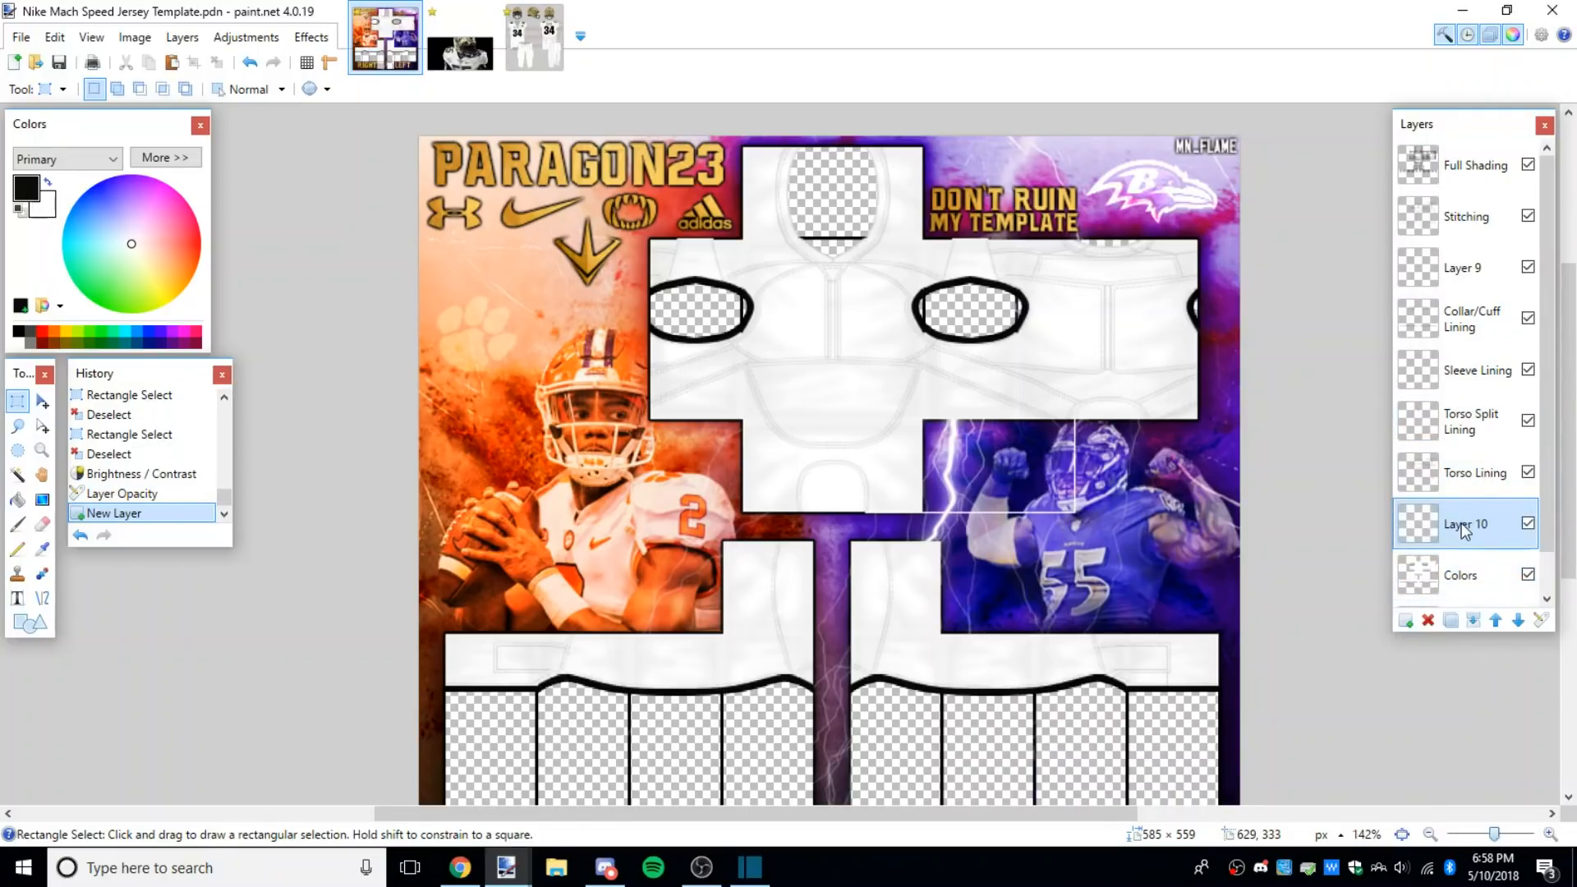
{"action": "left_click", "coordinate": [1540, 620]}
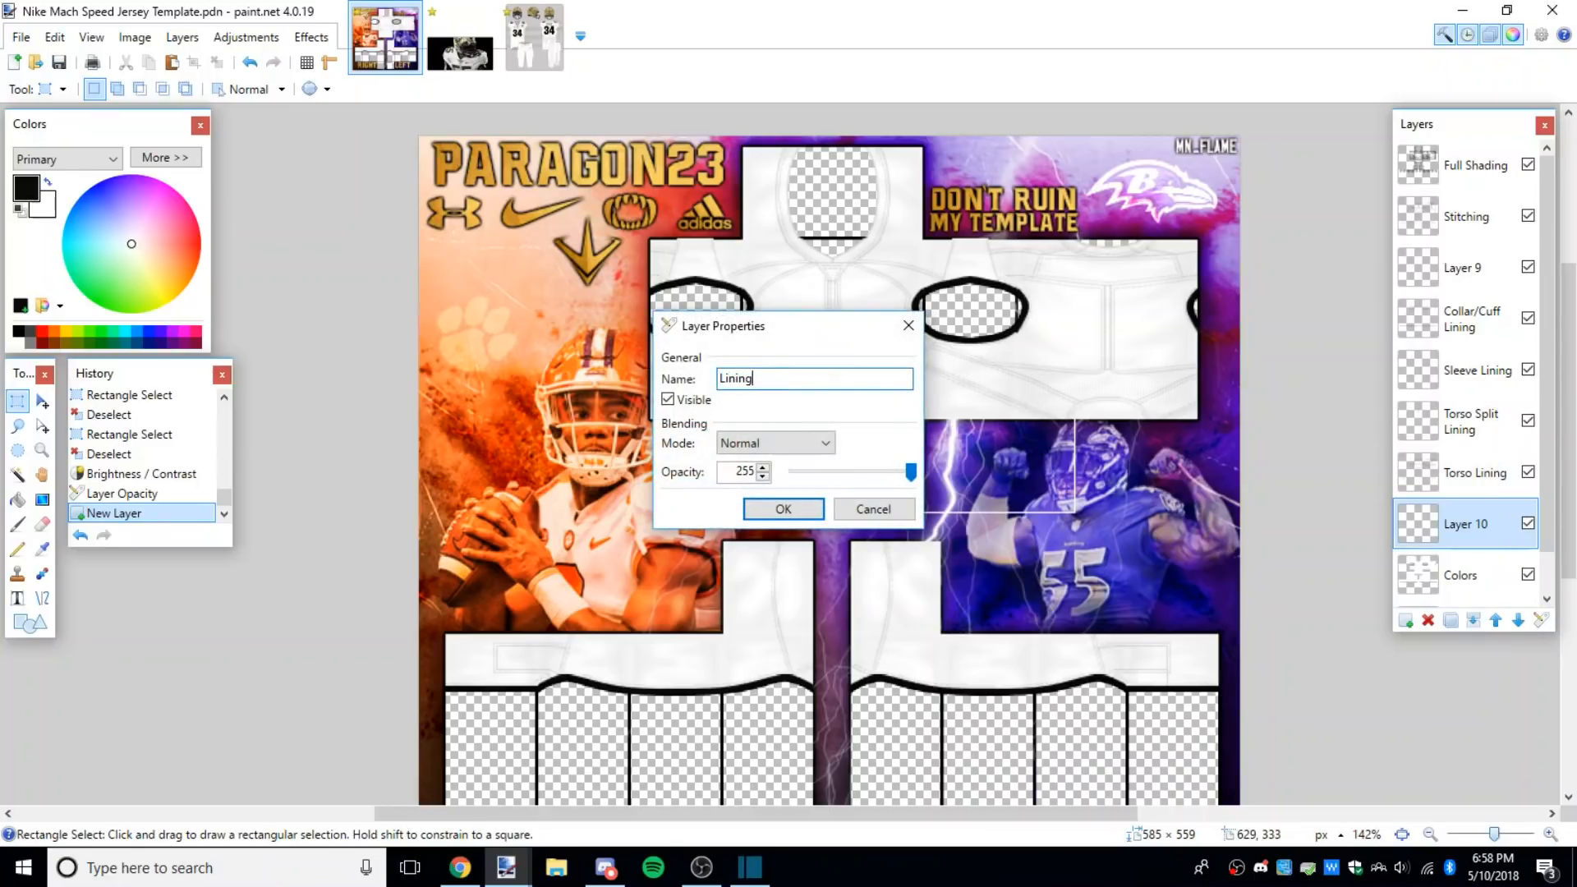
{"action": "type", "text": "Lining"}
{"action": "key", "text": "Return"}
Step: Merge the Torso Lining, Torso Split Lining, Sleeve Lining and Collar/Cuff Lining layers down into the Lining layer
{"action": "left_click", "coordinate": [1472, 487]}
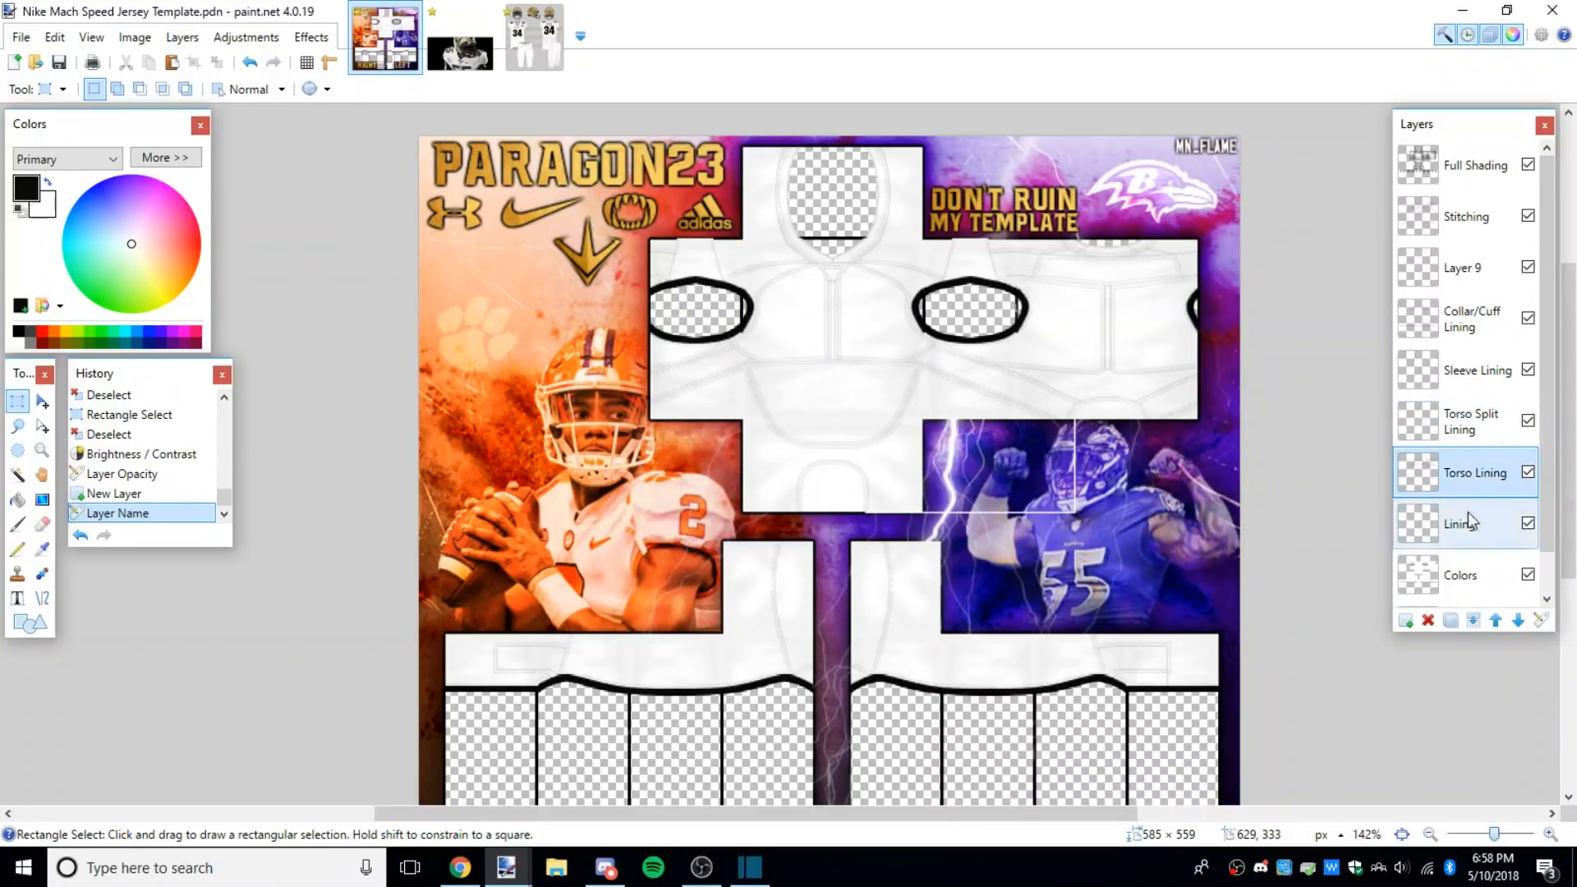
{"action": "left_click", "coordinate": [1473, 621]}
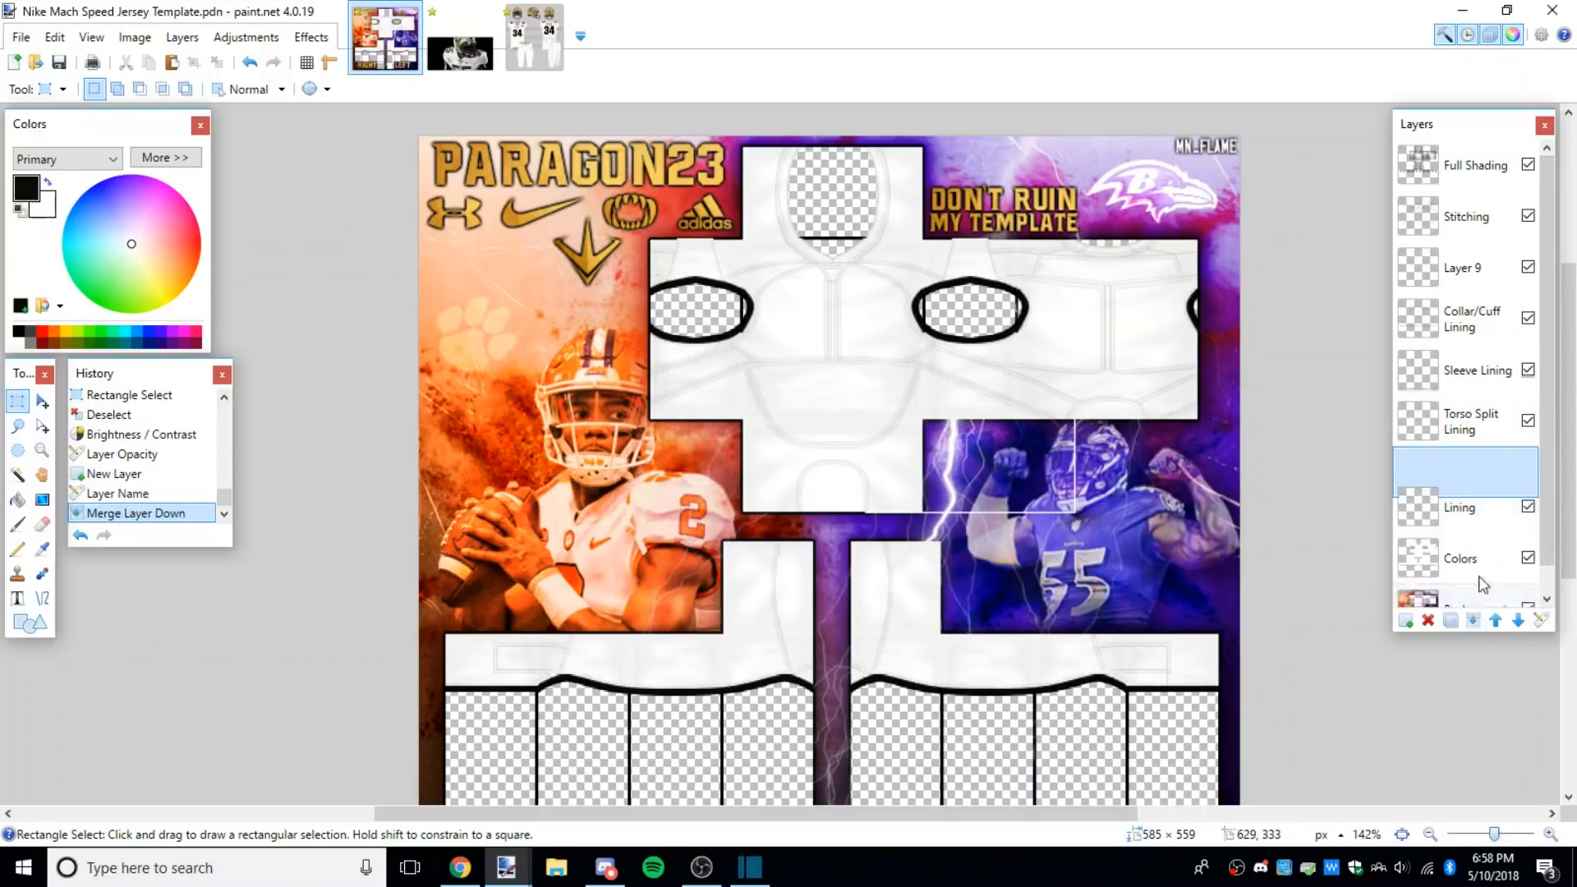
{"action": "left_click", "coordinate": [1473, 621]}
{"action": "left_click", "coordinate": [1474, 370]}
{"action": "left_click", "coordinate": [1473, 621]}
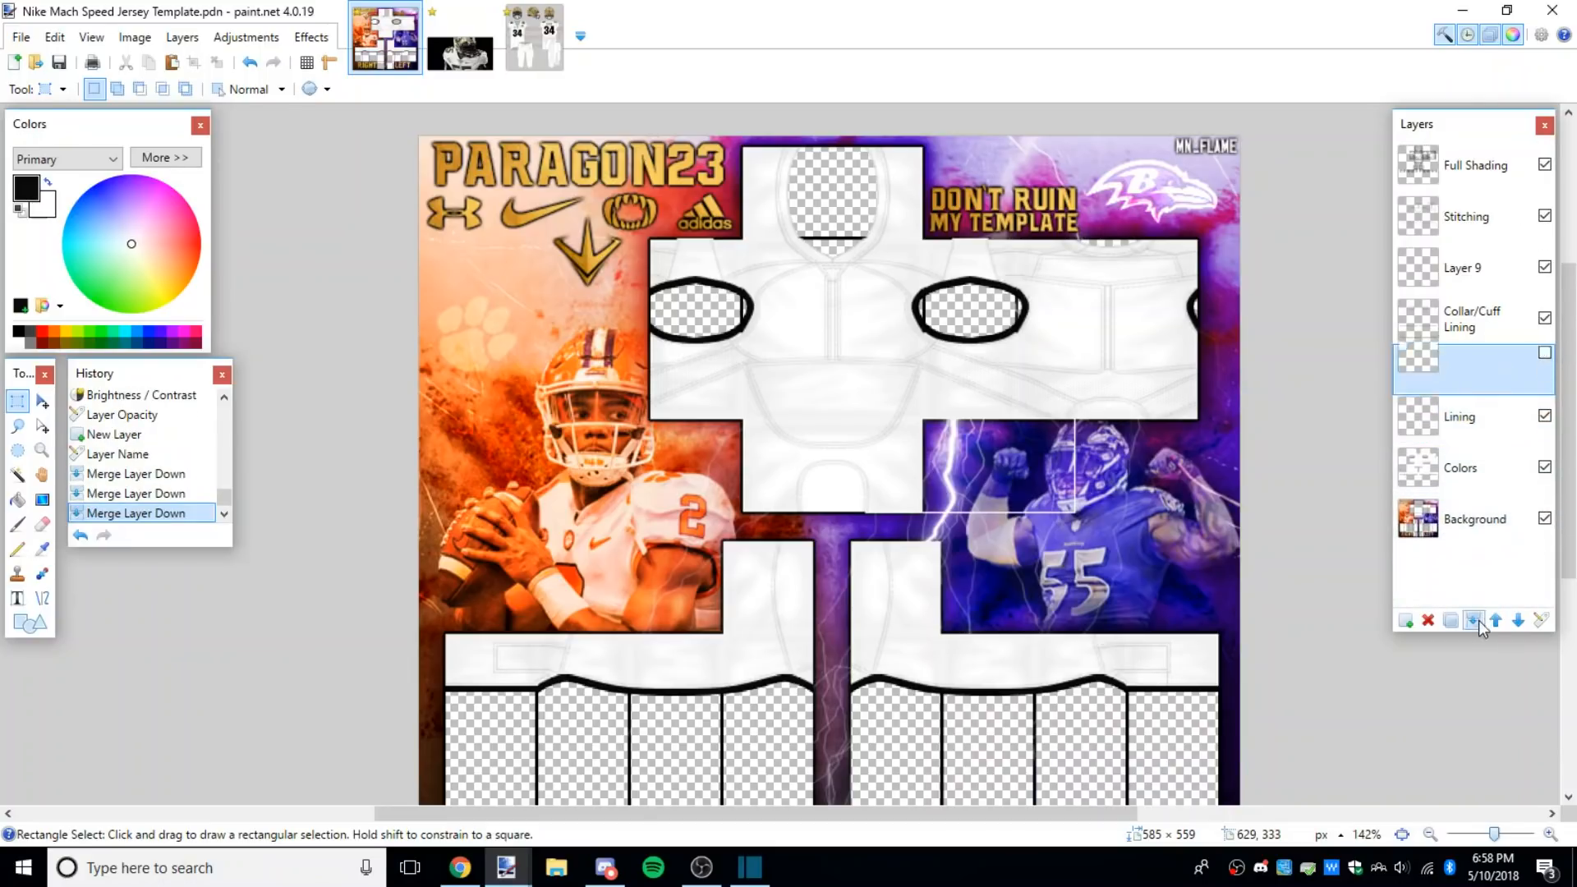
{"action": "left_click", "coordinate": [1460, 316]}
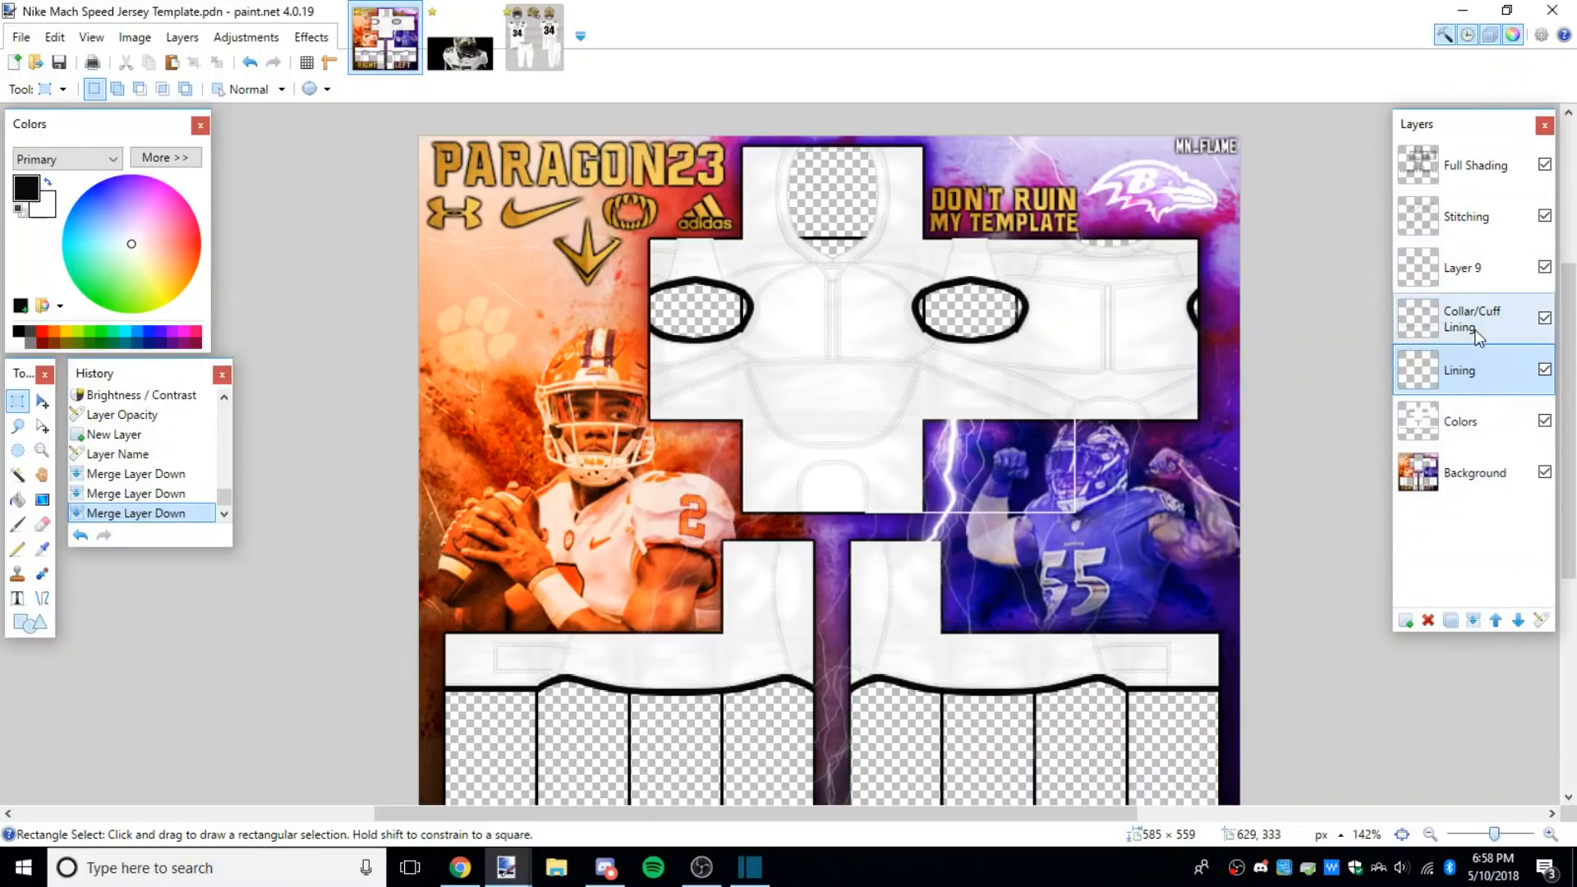
{"action": "left_click", "coordinate": [1473, 620]}
Step: Merge Layer 9 and the Stitching layer down into the Lining layer
{"action": "left_click", "coordinate": [1466, 270]}
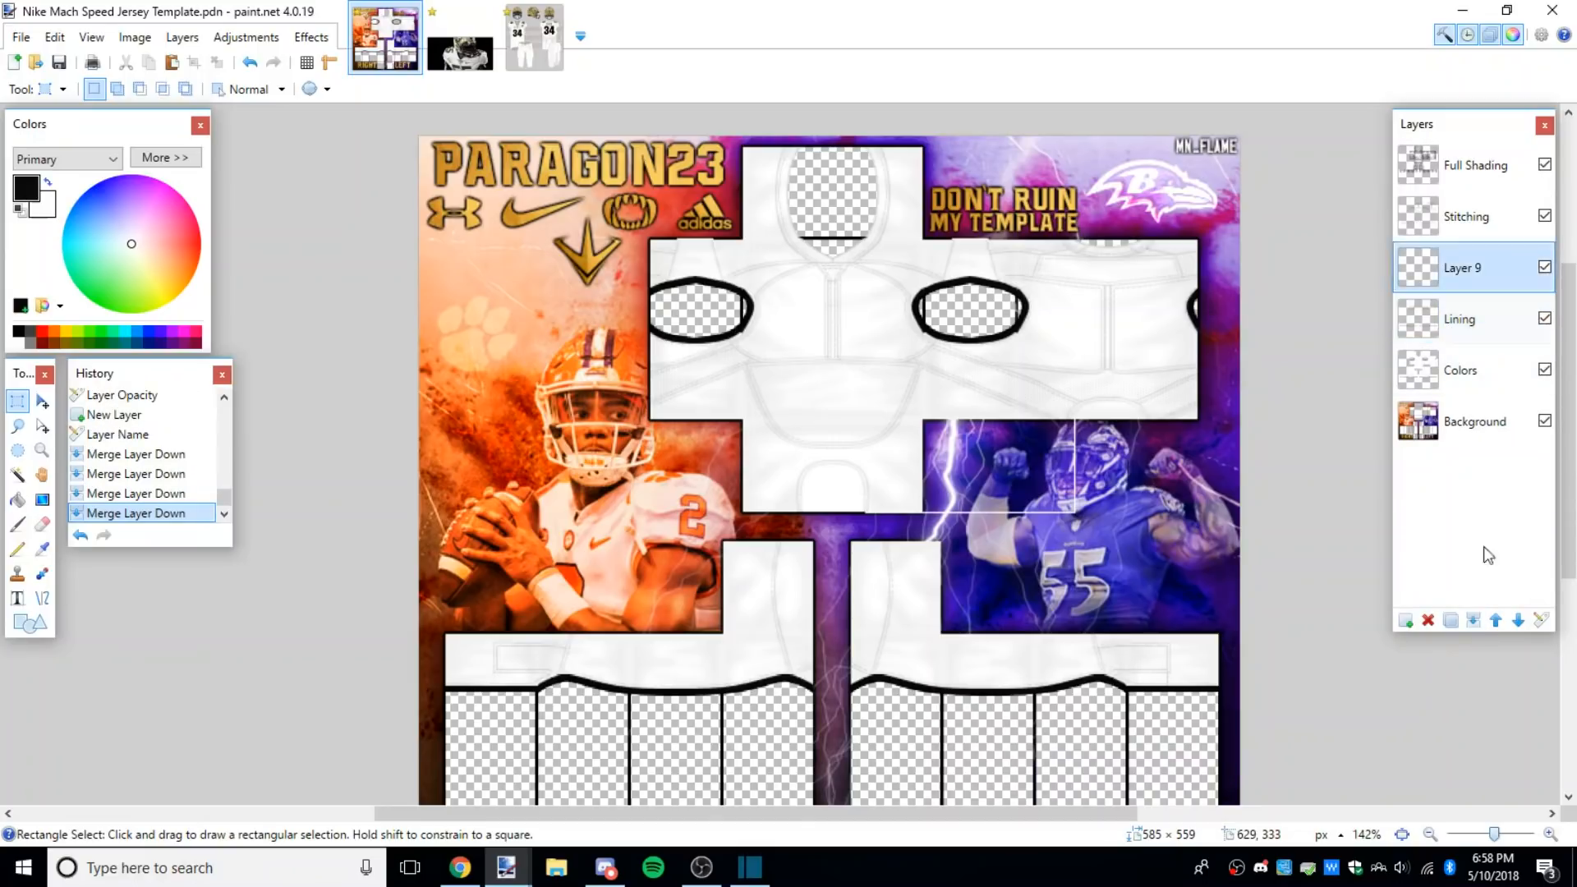
{"action": "left_click", "coordinate": [1473, 621]}
{"action": "left_click", "coordinate": [1458, 220]}
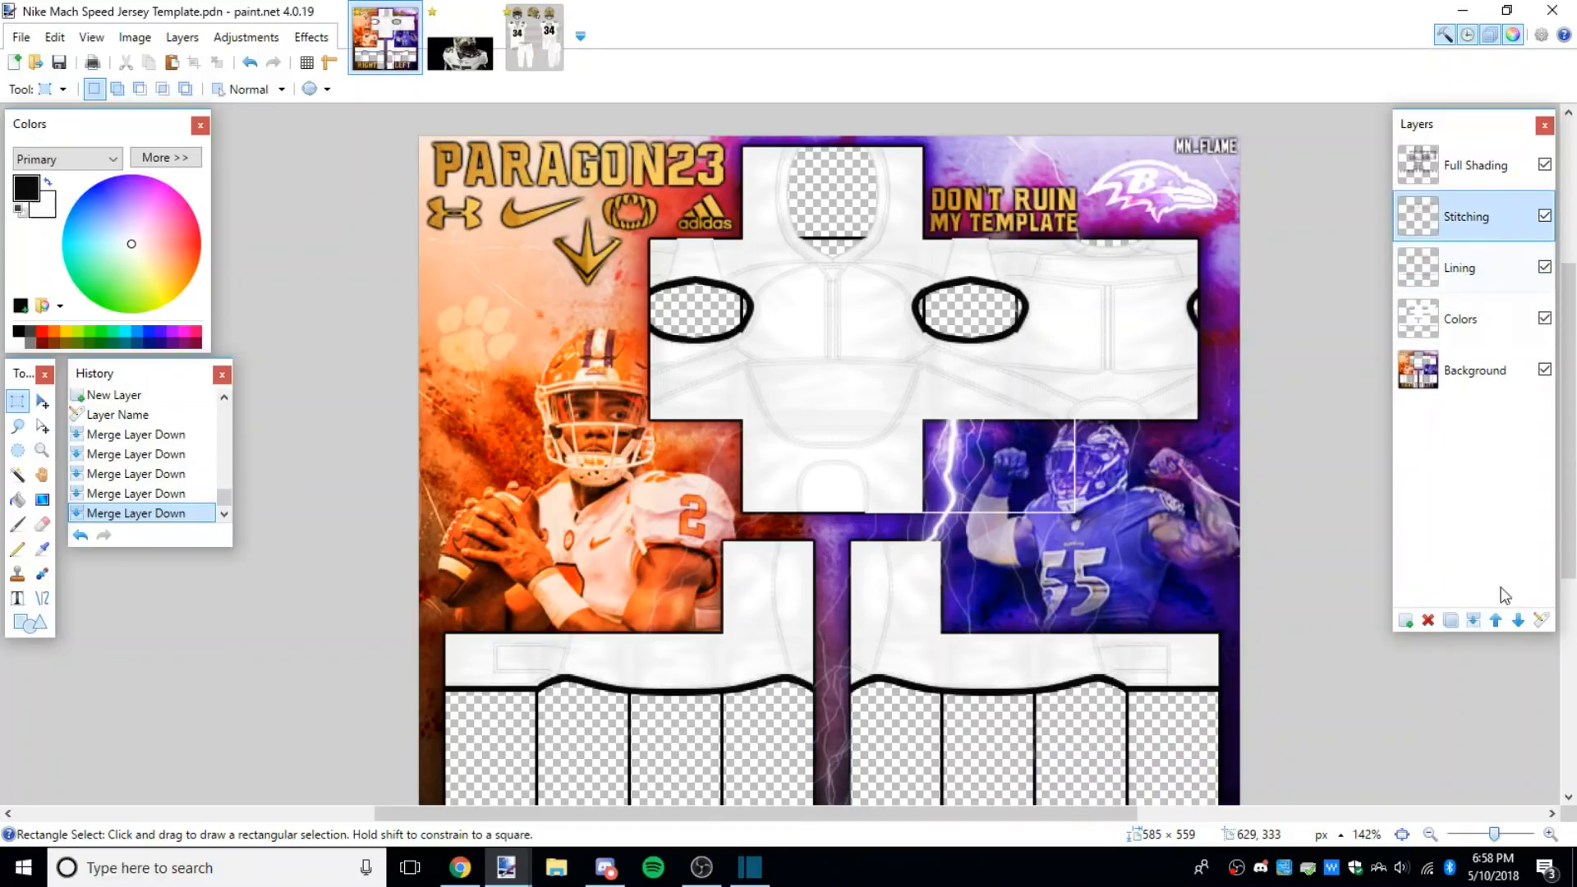
{"action": "left_click", "coordinate": [1474, 621]}
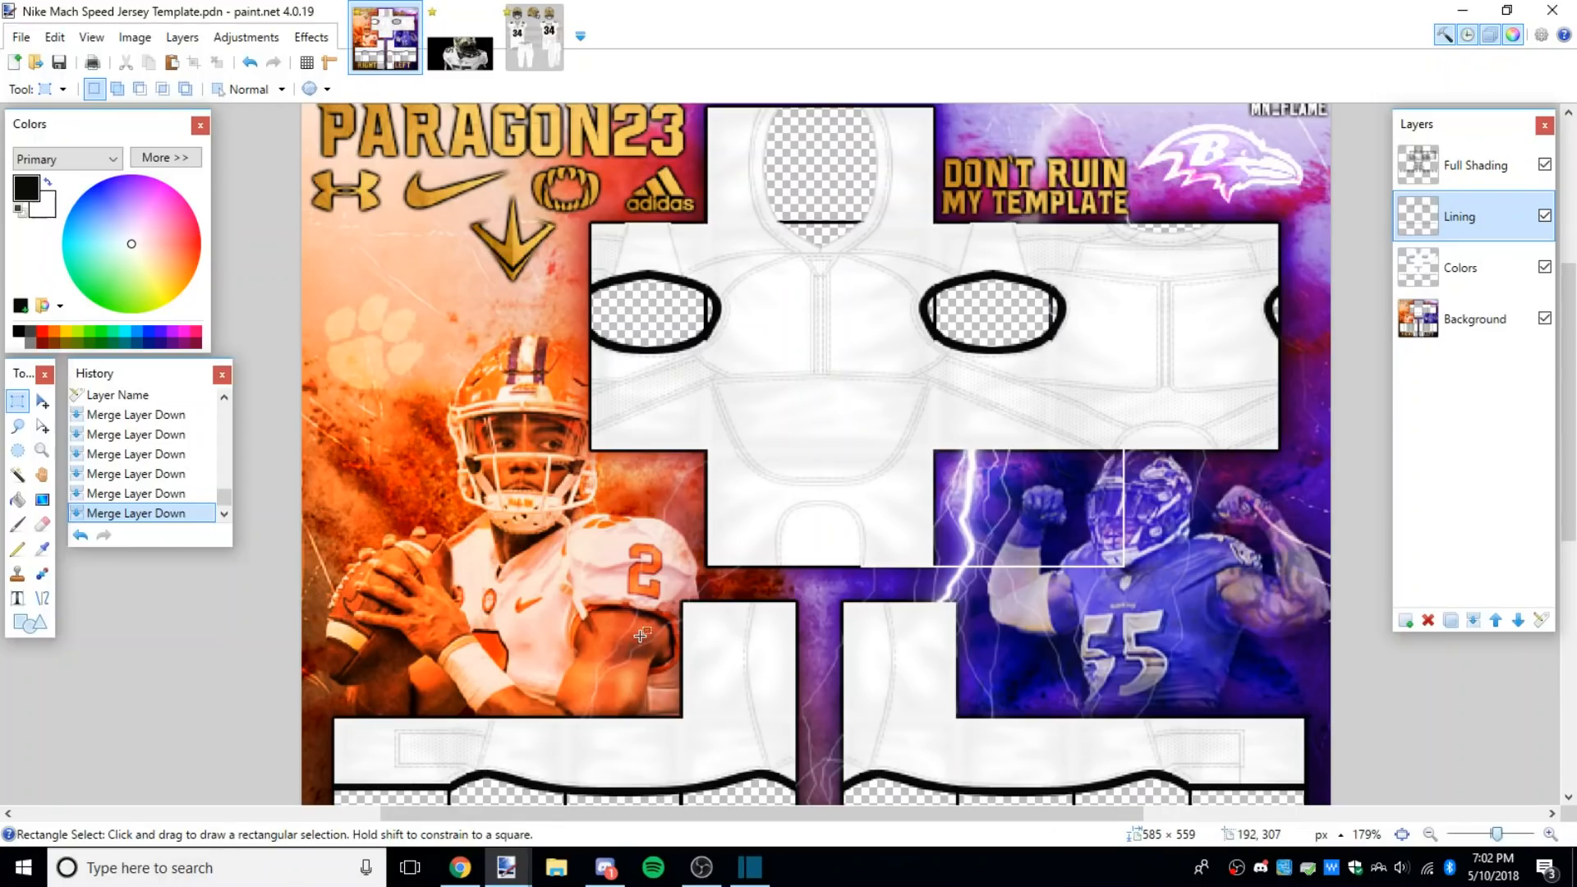
{"action": "scroll", "coordinate": [886, 312], "scroll_direction": "up", "scroll_amount": 1}
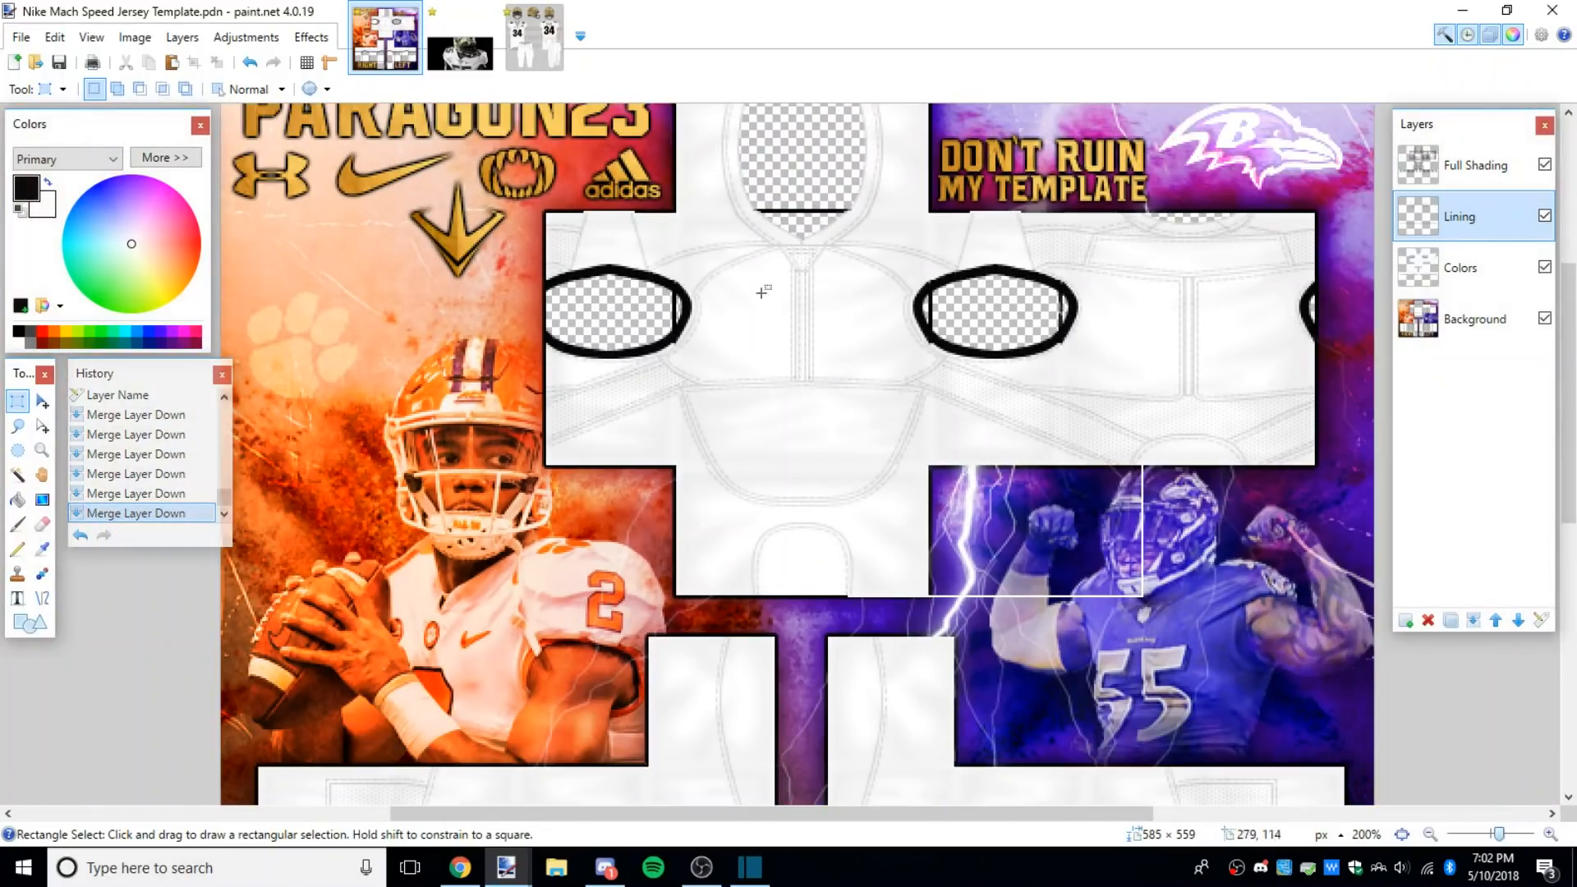
{"action": "scroll", "coordinate": [869, 487], "scroll_direction": "down", "scroll_amount": 1}
{"action": "left_click_drag", "start_coordinate": [741, 276], "coordinate": [1049, 548]}
{"action": "left_click", "coordinate": [1018, 511]}
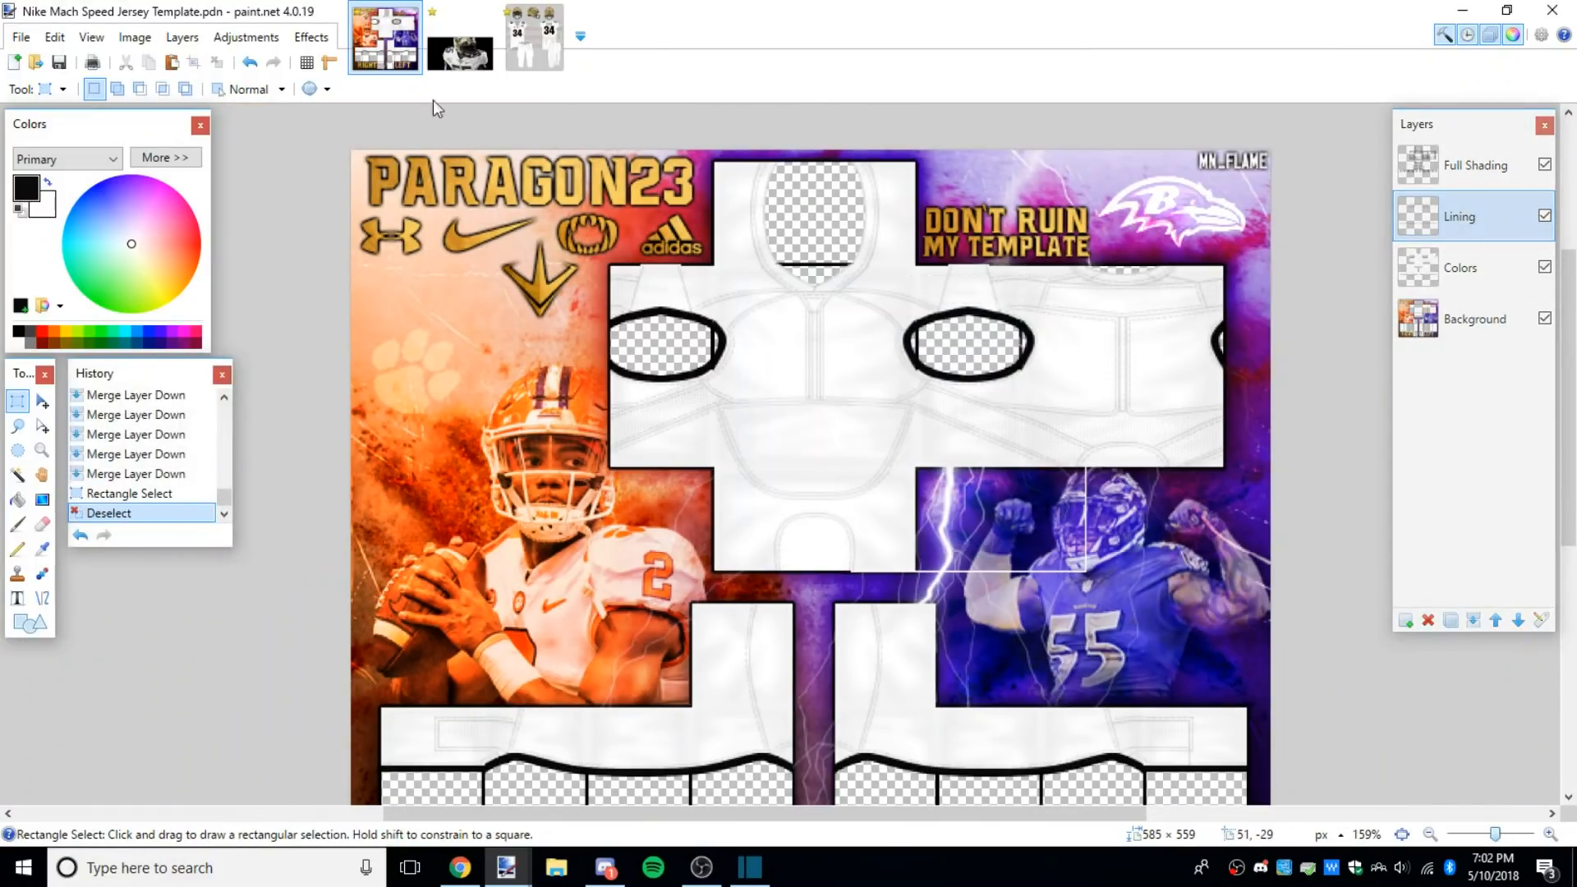
Step: Examine the white Knights uniform mockup for the jersey's numbers, chest logos and sleeve details
{"action": "left_click", "coordinate": [476, 38]}
{"action": "scroll", "coordinate": [604, 488], "scroll_direction": "down", "scroll_amount": 3}
{"action": "scroll", "coordinate": [606, 490], "scroll_direction": "up", "scroll_amount": 2}
{"action": "left_click", "coordinate": [535, 38]}
{"action": "scroll", "coordinate": [739, 374], "scroll_direction": "down", "scroll_amount": 2}
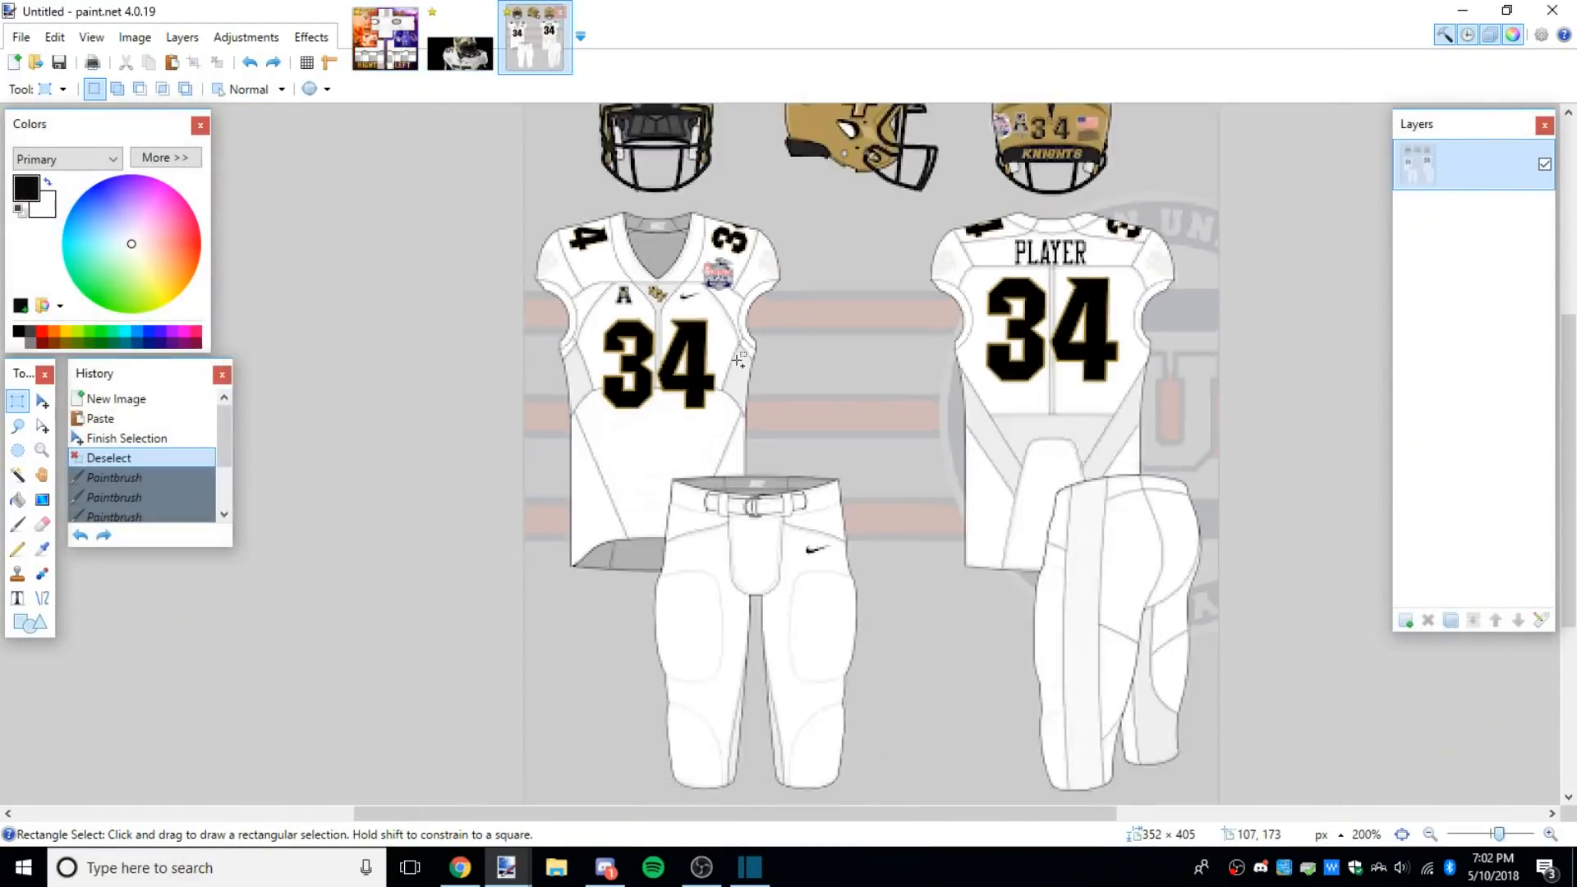
{"action": "scroll", "coordinate": [766, 368], "scroll_direction": "up", "scroll_amount": 2}
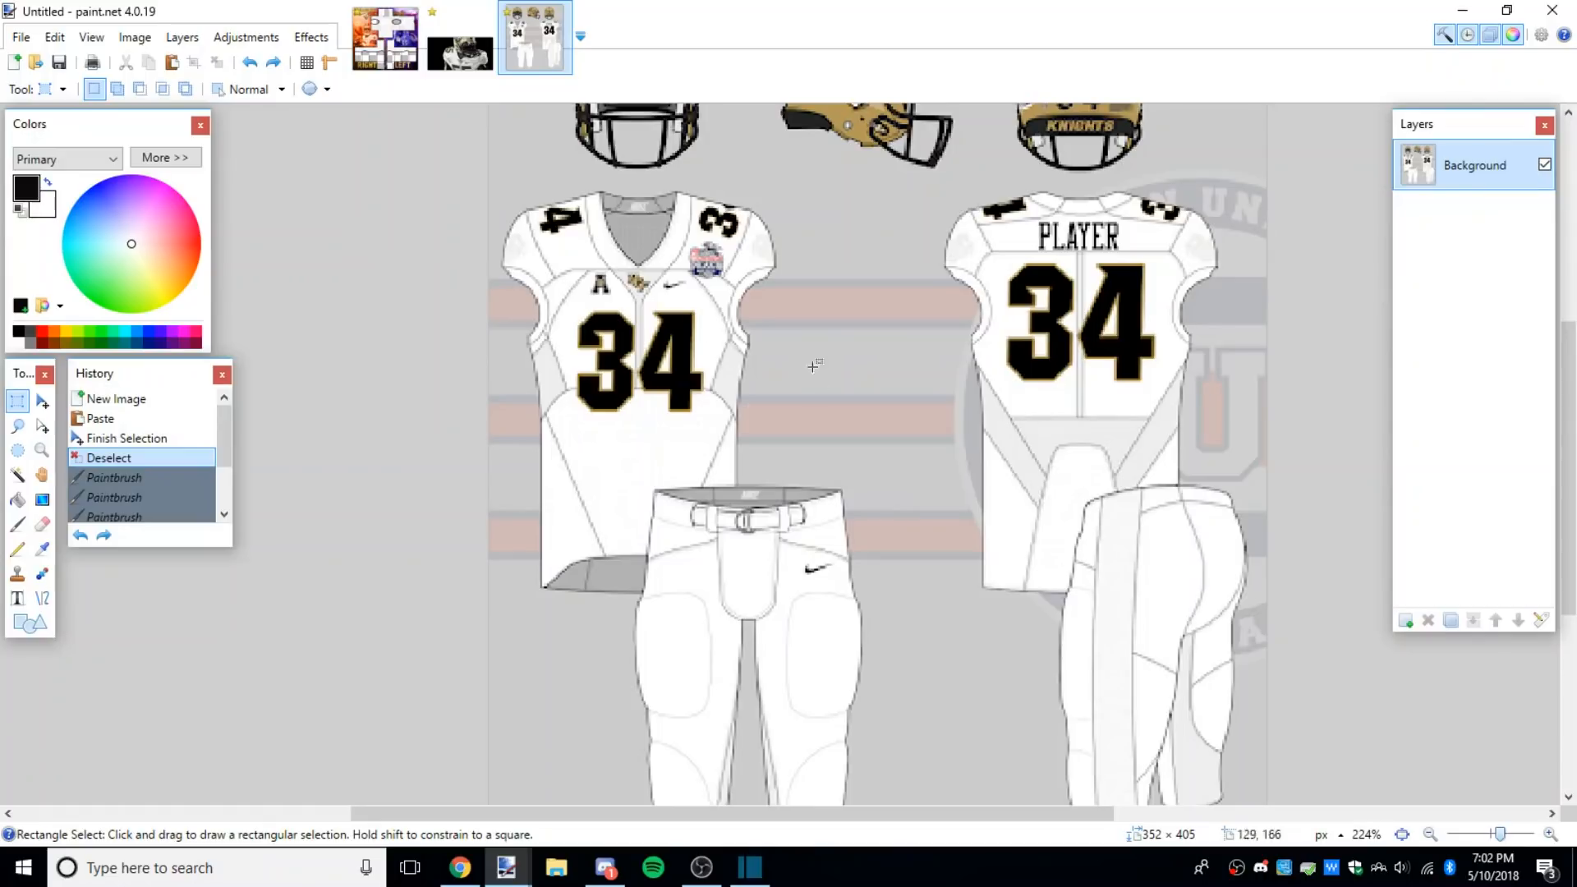
{"action": "scroll", "coordinate": [814, 366], "scroll_direction": "up", "scroll_amount": 2}
{"action": "left_click_drag", "start_coordinate": [459, 294], "coordinate": [805, 434]}
{"action": "left_click", "coordinate": [792, 266]}
{"action": "left_click_drag", "start_coordinate": [380, 220], "coordinate": [826, 419]}
{"action": "left_click", "coordinate": [710, 290]}
{"action": "left_click_drag", "start_coordinate": [688, 233], "coordinate": [923, 428]}
{"action": "left_click", "coordinate": [801, 428]}
{"action": "scroll", "coordinate": [806, 465], "scroll_direction": "down", "scroll_amount": 3}
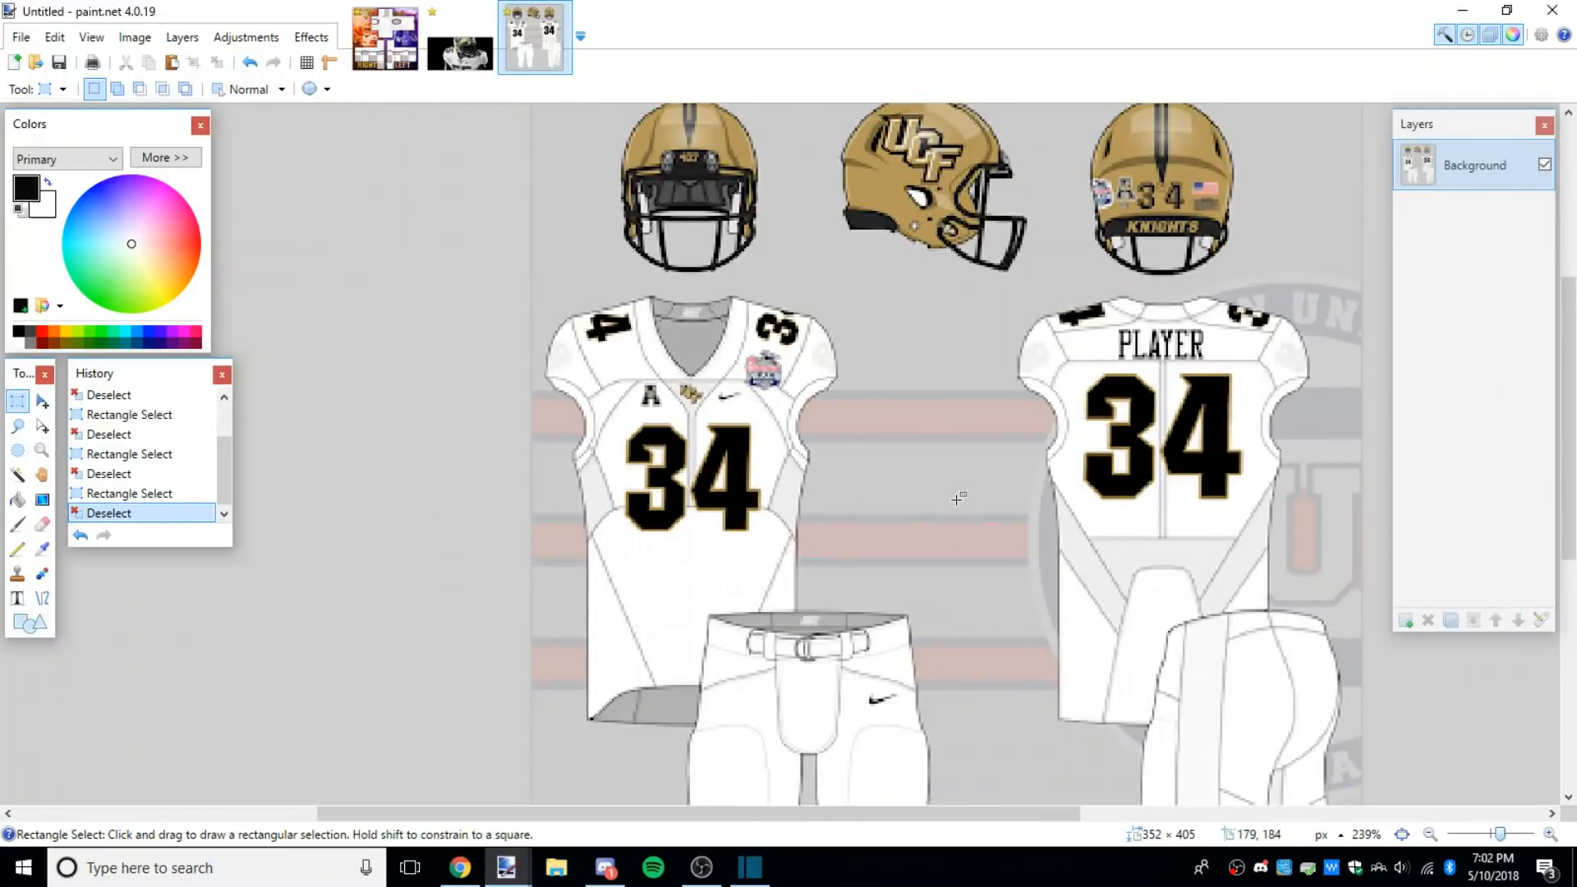
{"action": "scroll", "coordinate": [958, 498], "scroll_direction": "down", "scroll_amount": 1}
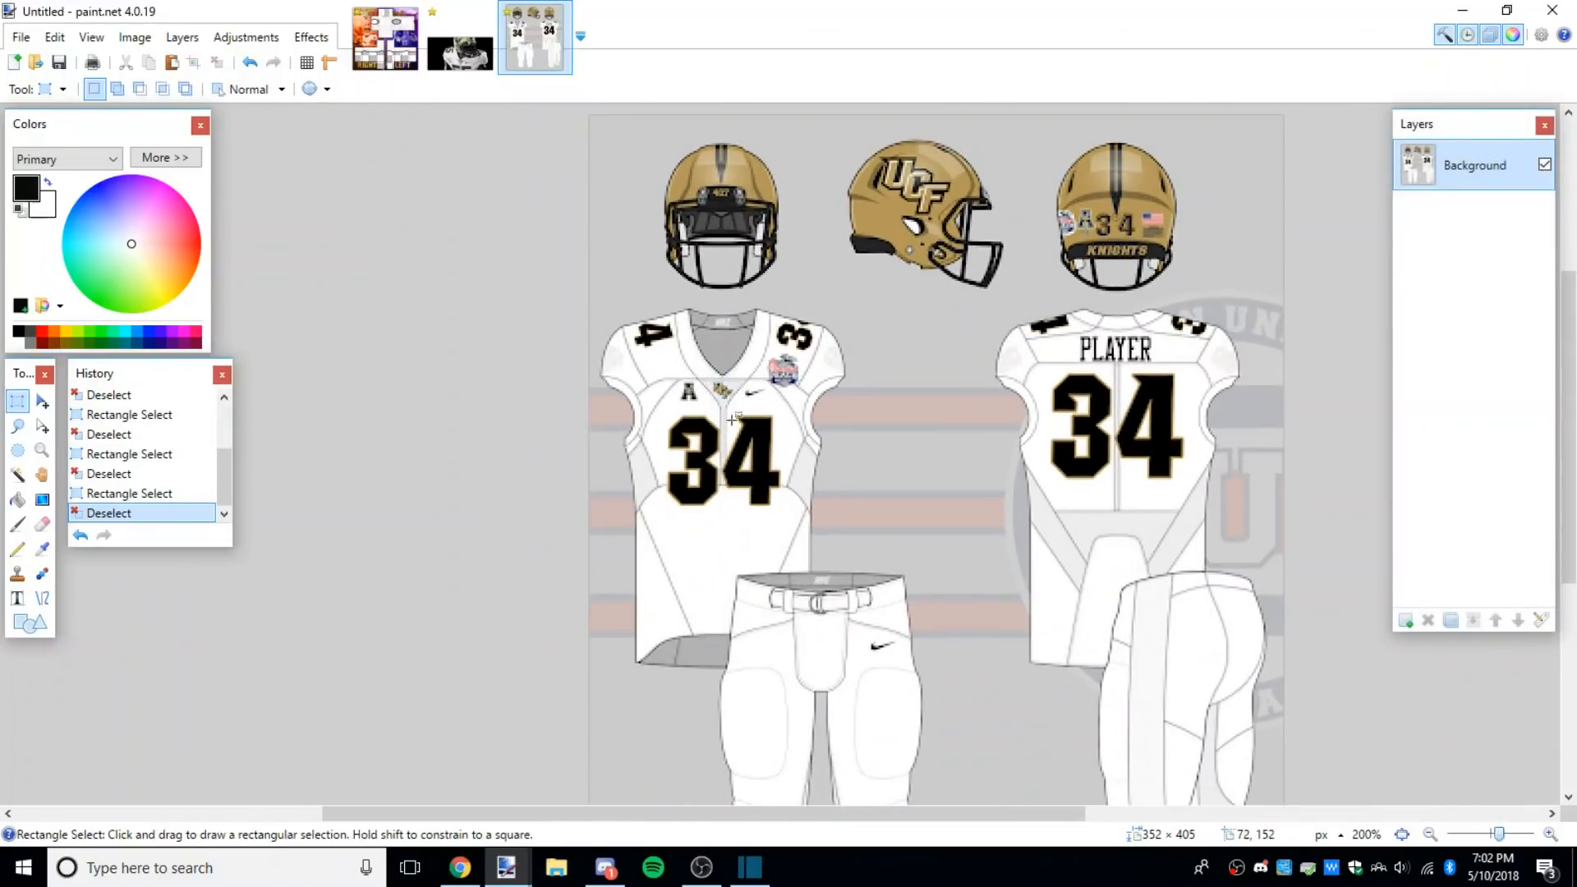
{"action": "scroll", "coordinate": [730, 423], "scroll_direction": "up", "scroll_amount": 1}
{"action": "left_click_drag", "start_coordinate": [646, 361], "coordinate": [665, 380]}
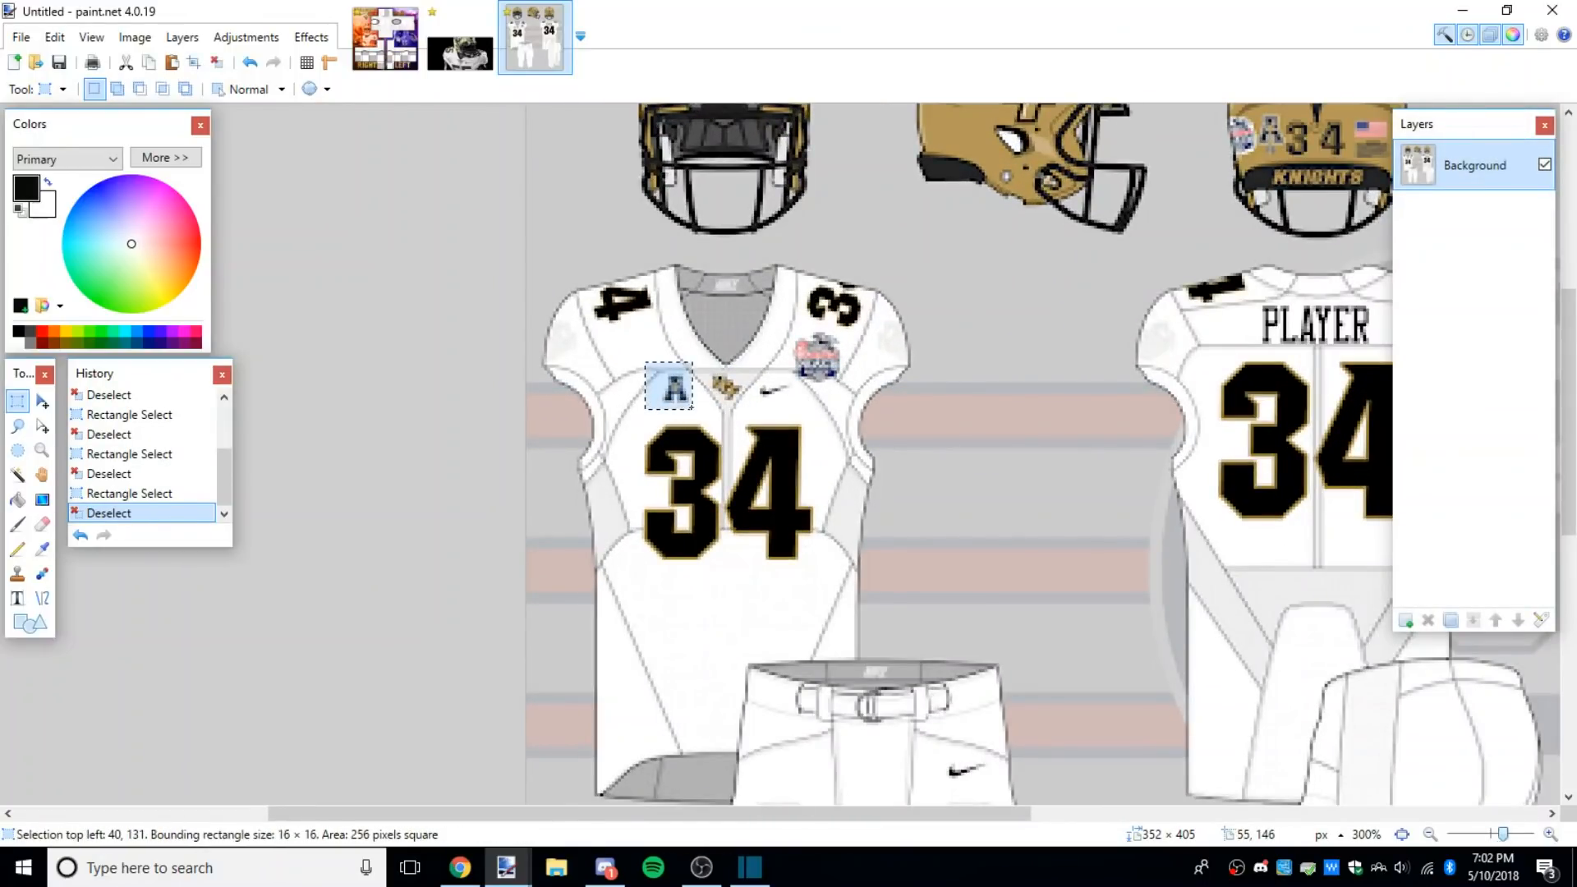
{"action": "left_click", "coordinate": [678, 398]}
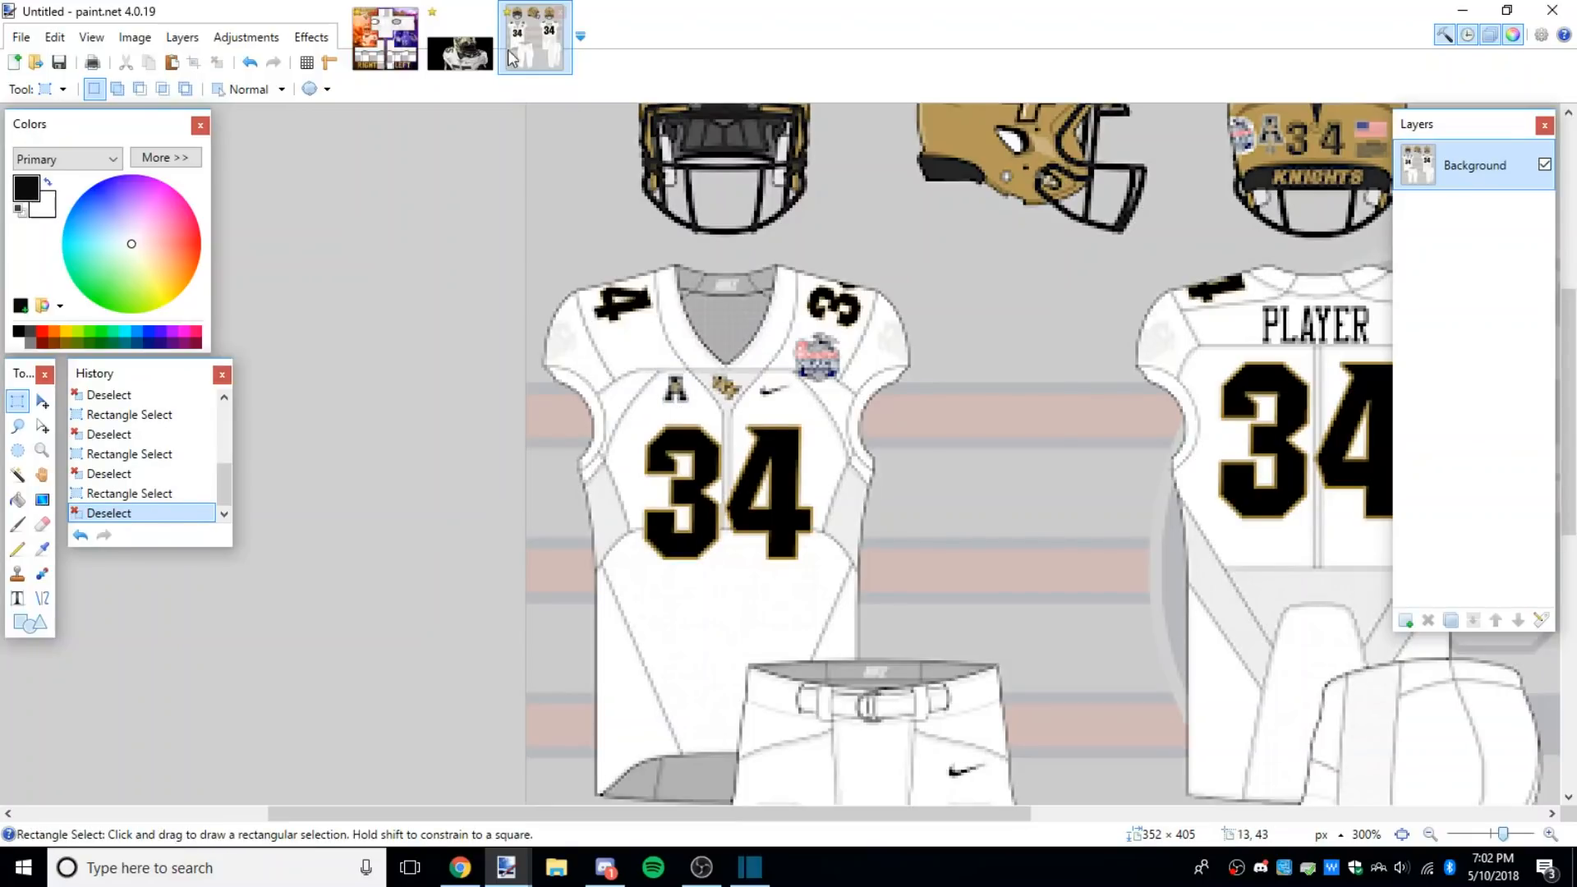
Step: Examine the UCF player photo for the shoulder numbers, sleeve knight graphic, collar logo and Nike swoosh
{"action": "left_click", "coordinate": [460, 41]}
{"action": "scroll", "coordinate": [586, 535], "scroll_direction": "up", "scroll_amount": 2}
{"action": "left_click_drag", "start_coordinate": [754, 621], "coordinate": [915, 508]}
{"action": "left_click", "coordinate": [927, 539]}
{"action": "left_click_drag", "start_coordinate": [564, 479], "coordinate": [711, 623]}
{"action": "left_click", "coordinate": [695, 581]}
{"action": "scroll", "coordinate": [681, 580], "scroll_direction": "down", "scroll_amount": 3}
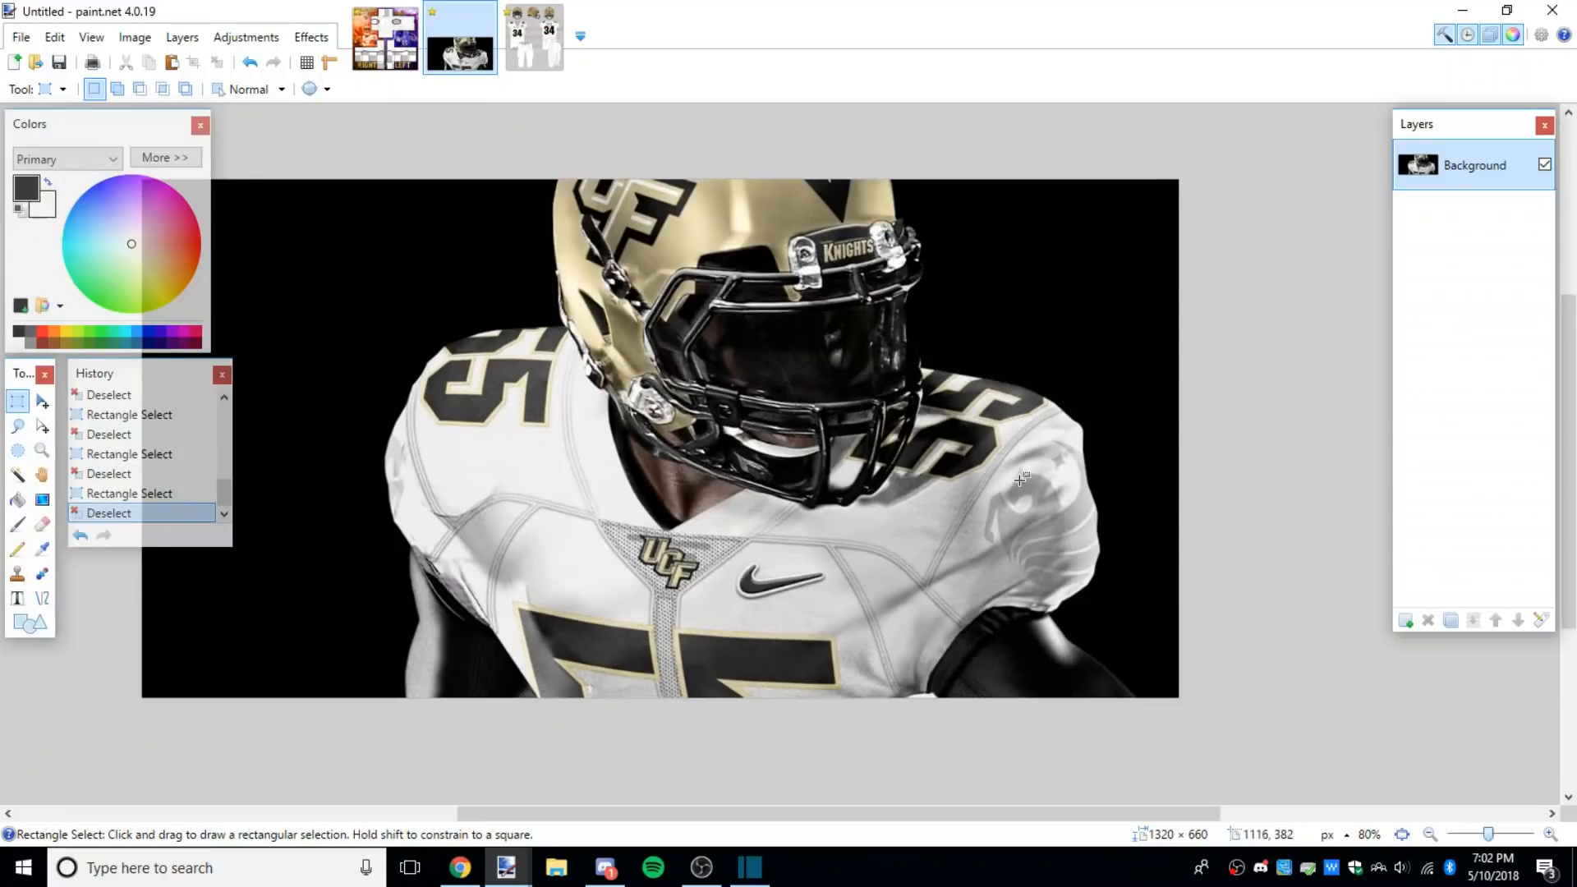
{"action": "scroll", "coordinate": [1021, 479], "scroll_direction": "up", "scroll_amount": 2}
{"action": "left_click_drag", "start_coordinate": [919, 387], "coordinate": [1166, 663]}
{"action": "left_click", "coordinate": [1159, 667]}
{"action": "left_click_drag", "start_coordinate": [999, 815], "coordinate": [871, 815]}
{"action": "scroll", "coordinate": [877, 695], "scroll_direction": "down", "scroll_amount": 3}
{"action": "scroll", "coordinate": [916, 593], "scroll_direction": "up", "scroll_amount": 2}
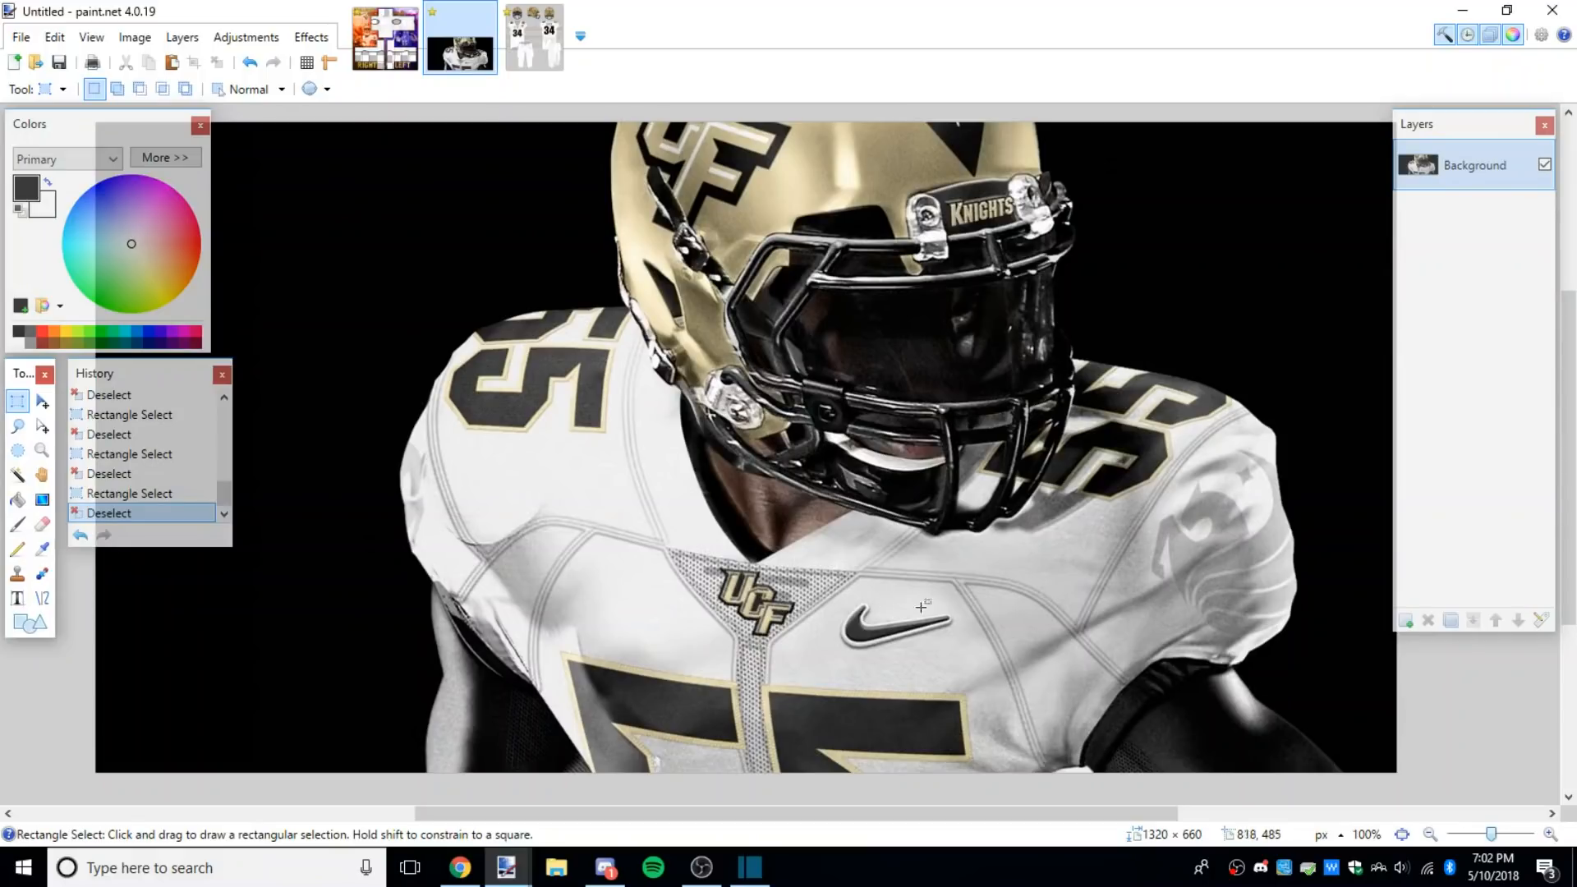
{"action": "scroll", "coordinate": [902, 666], "scroll_direction": "up", "scroll_amount": 2}
{"action": "scroll", "coordinate": [1015, 682], "scroll_direction": "down", "scroll_amount": 2}
{"action": "left_click_drag", "start_coordinate": [740, 555], "coordinate": [840, 664]}
{"action": "left_click", "coordinate": [840, 664]}
Step: Switch to Chrome and search Google Images for "UCF logo" in a new tab
{"action": "left_click", "coordinate": [462, 871]}
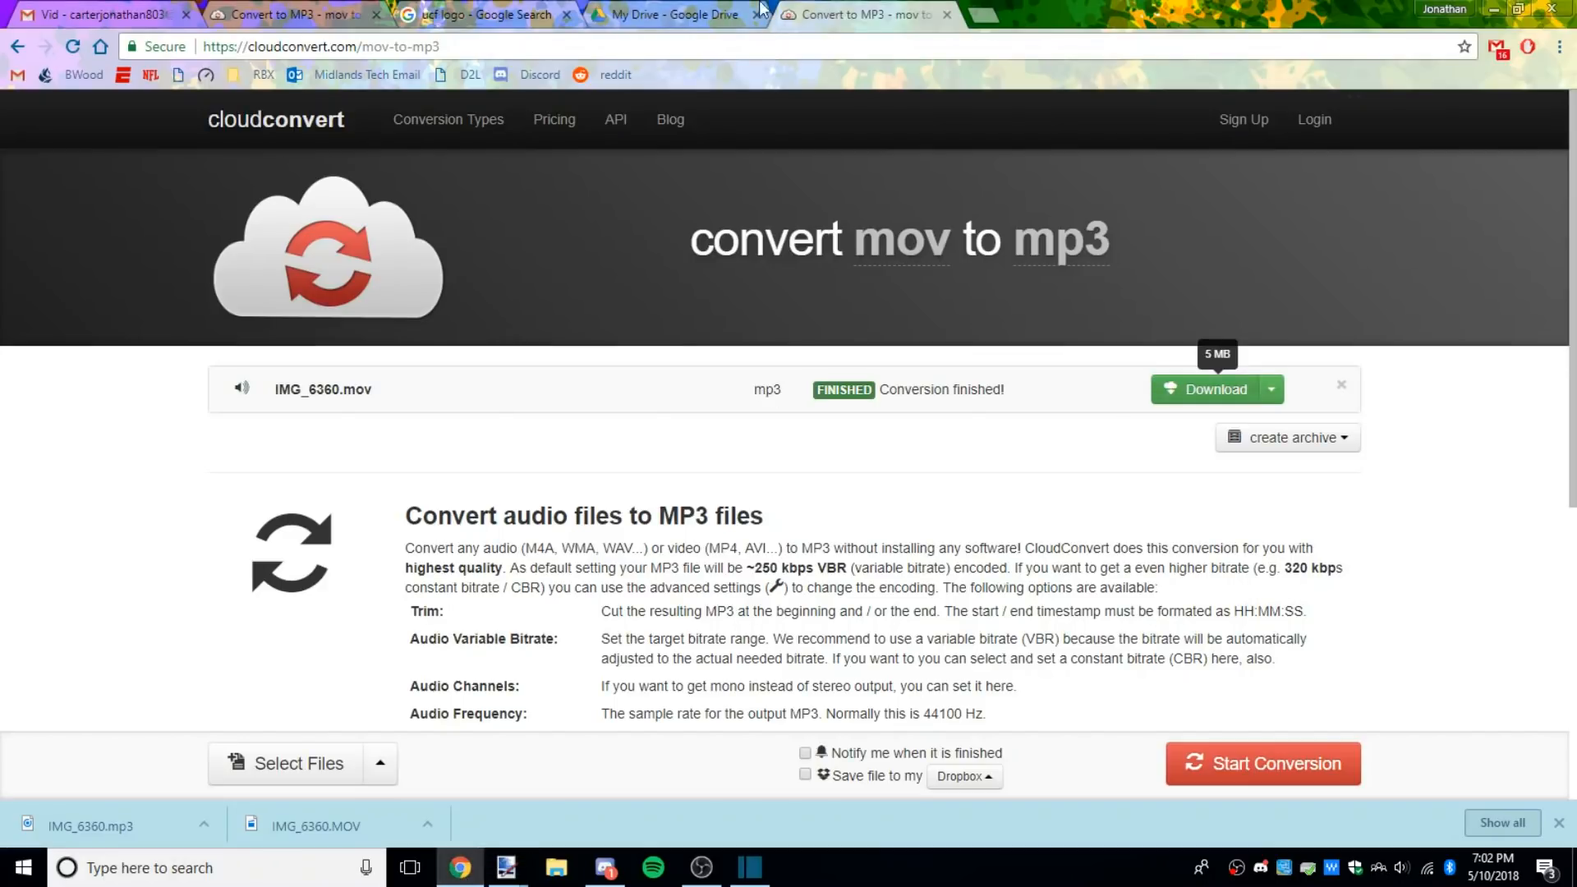
{"action": "left_click", "coordinate": [984, 16]}
{"action": "type", "text": "UCF"}
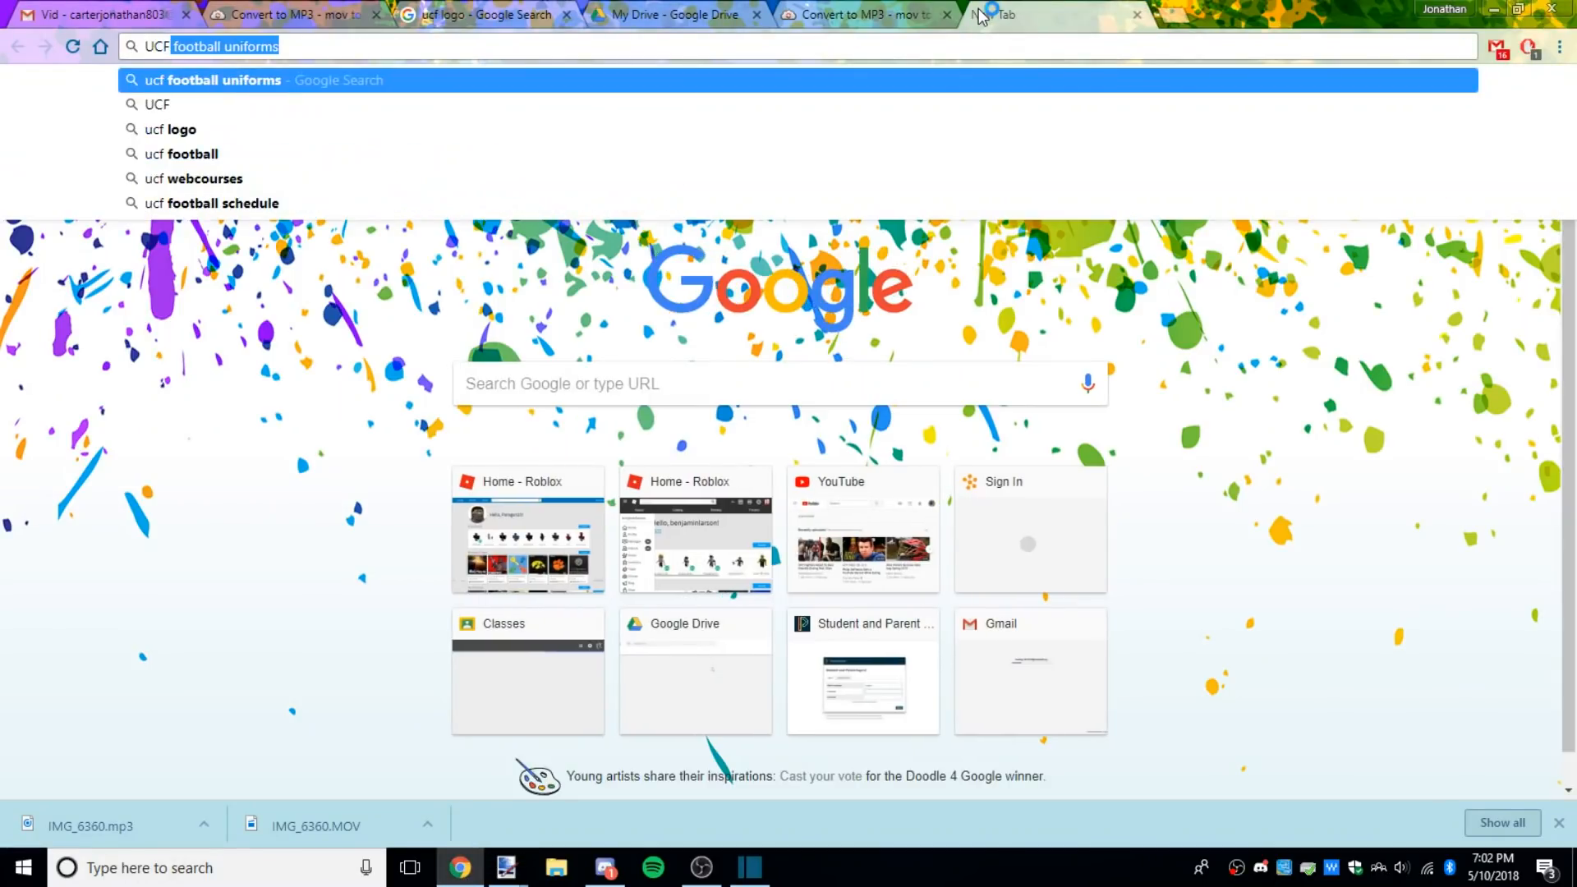
{"action": "type", "text": " logo"}
{"action": "key", "text": "Return"}
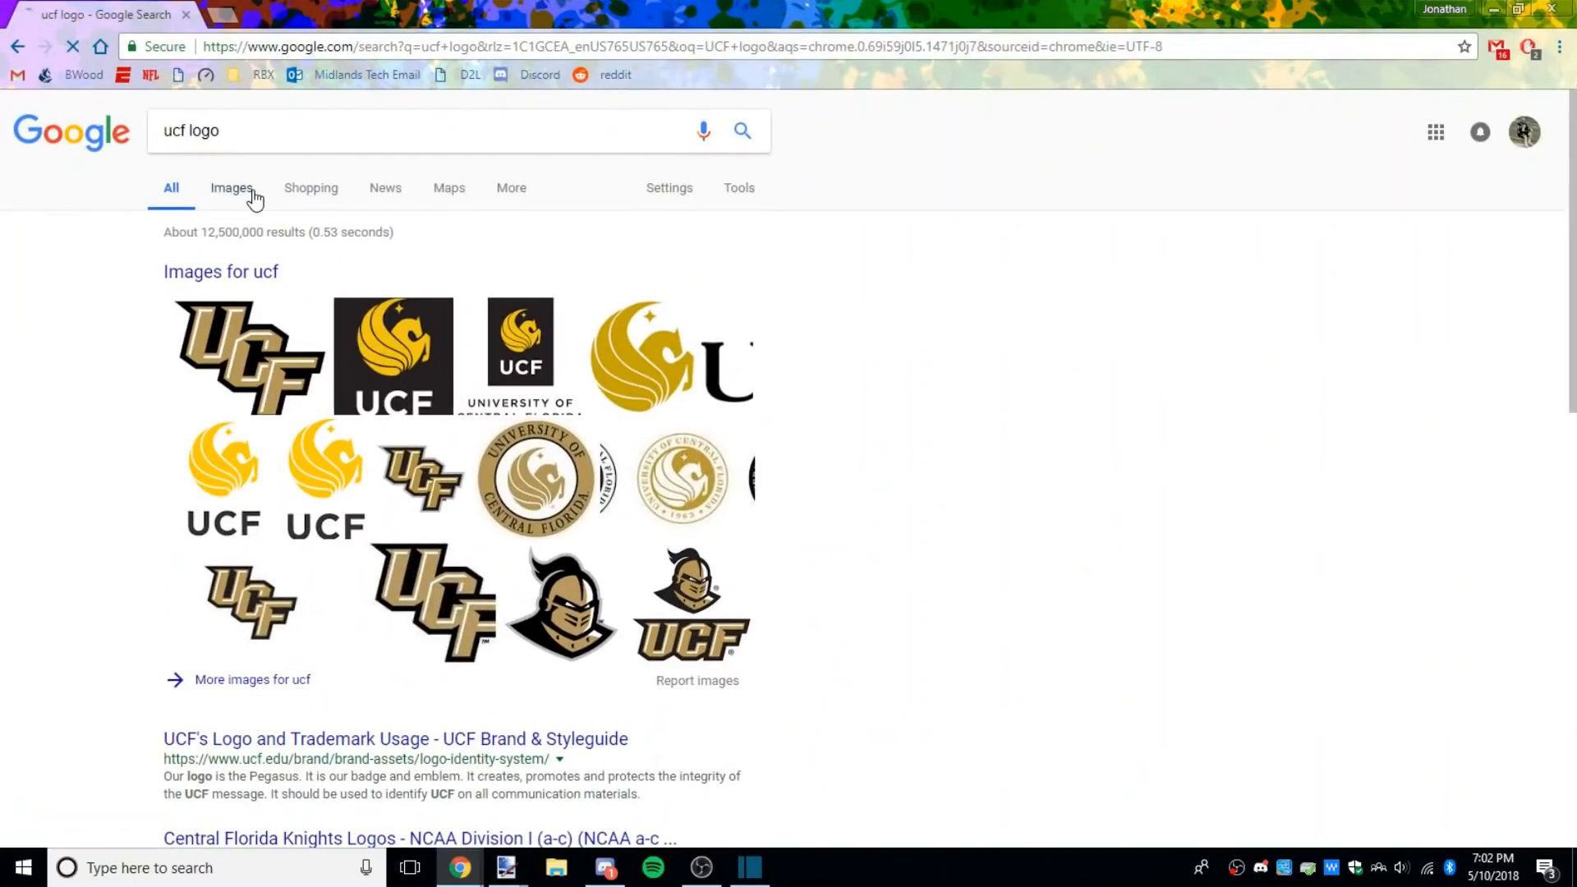
{"action": "left_click", "coordinate": [231, 188]}
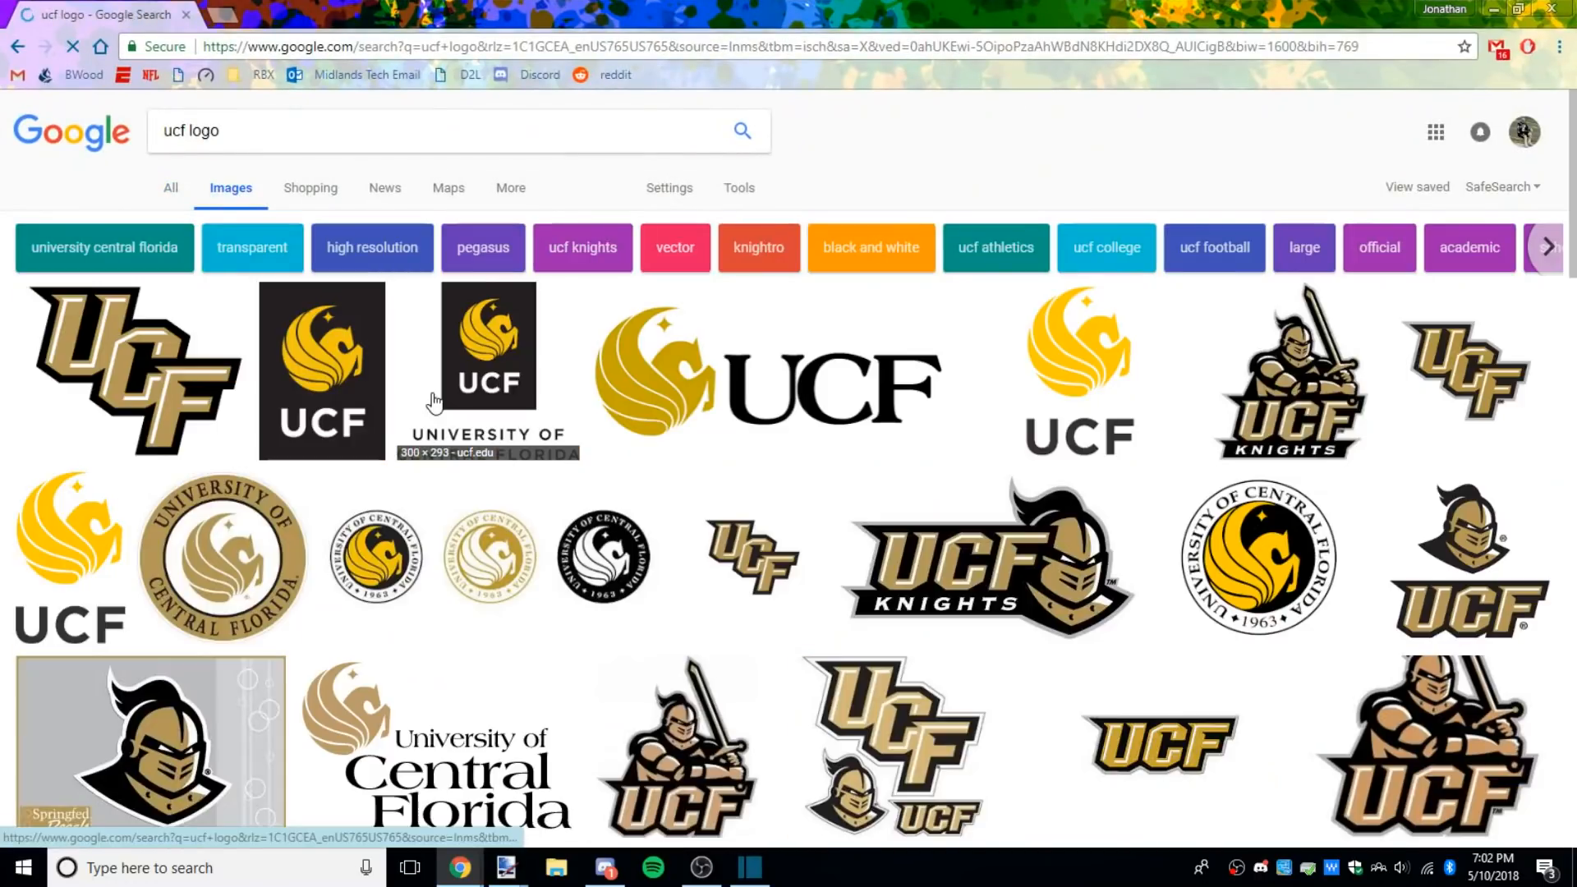
{"action": "scroll", "coordinate": [132, 263], "scroll_direction": "down", "scroll_amount": 1}
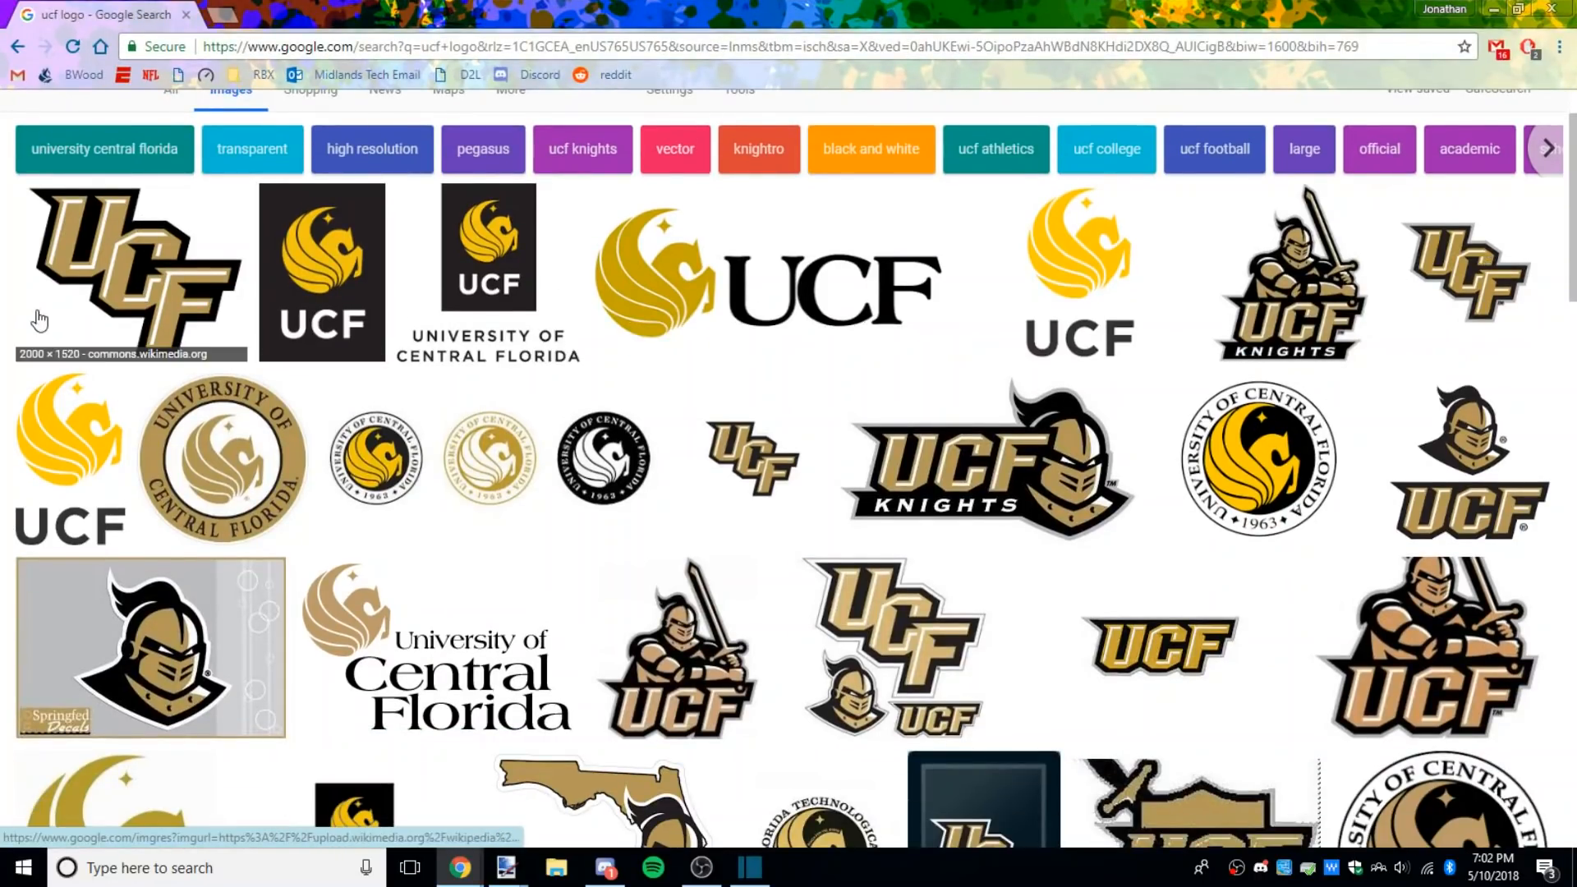
Step: Check the collar logo on the player photo in paint.net, and copy the matching Wikimedia Commons UCF Knights logo from the Chrome image results
{"action": "mouse_move", "coordinate": [506, 868]}
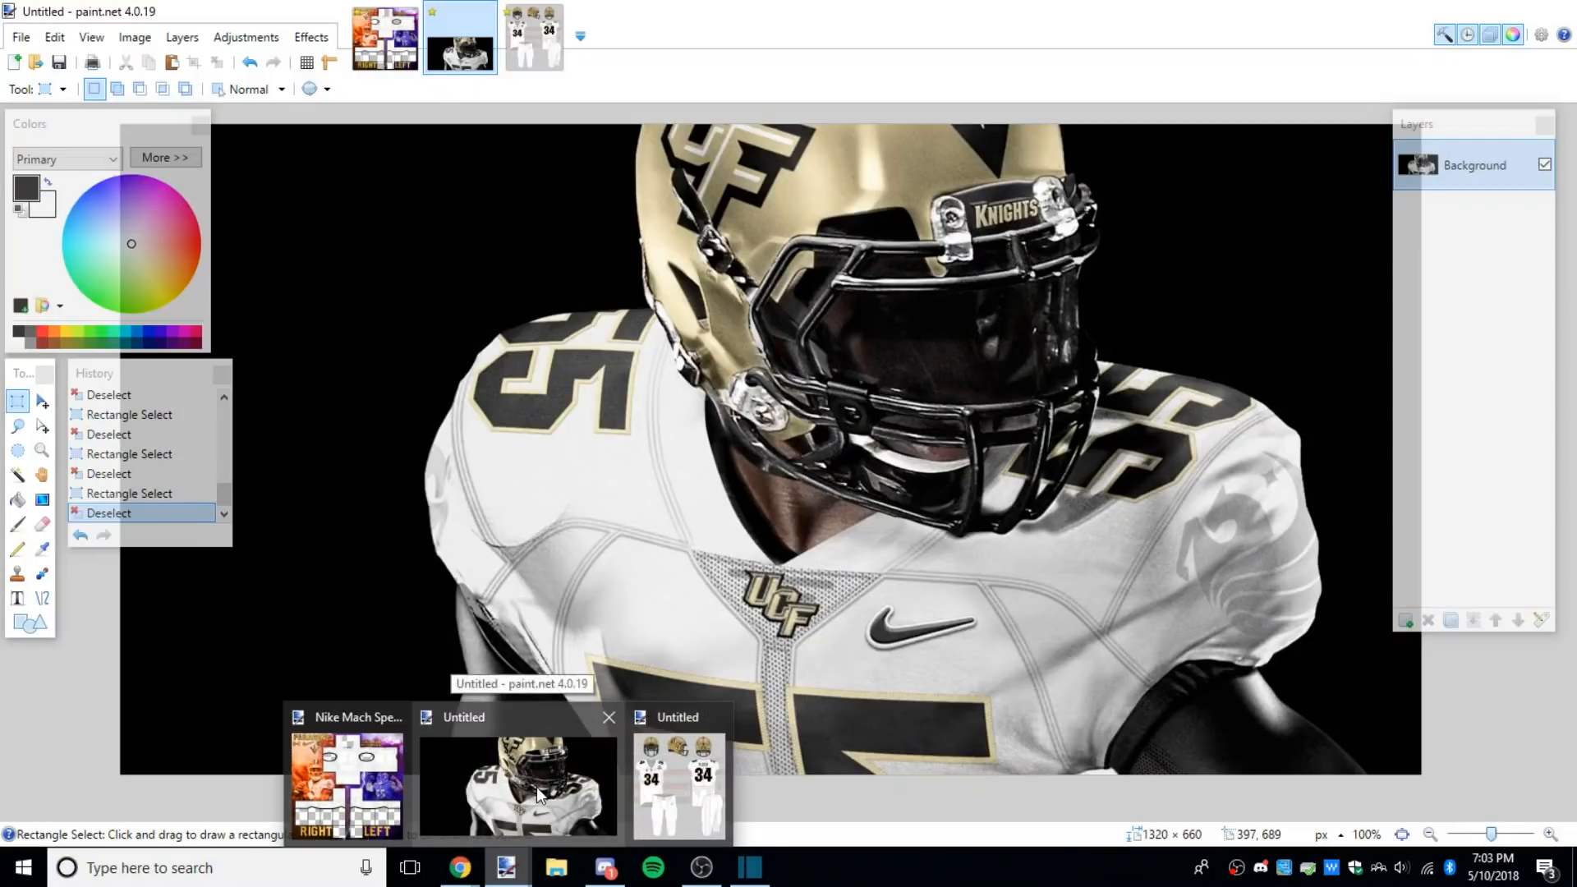
{"action": "left_click", "coordinate": [536, 787]}
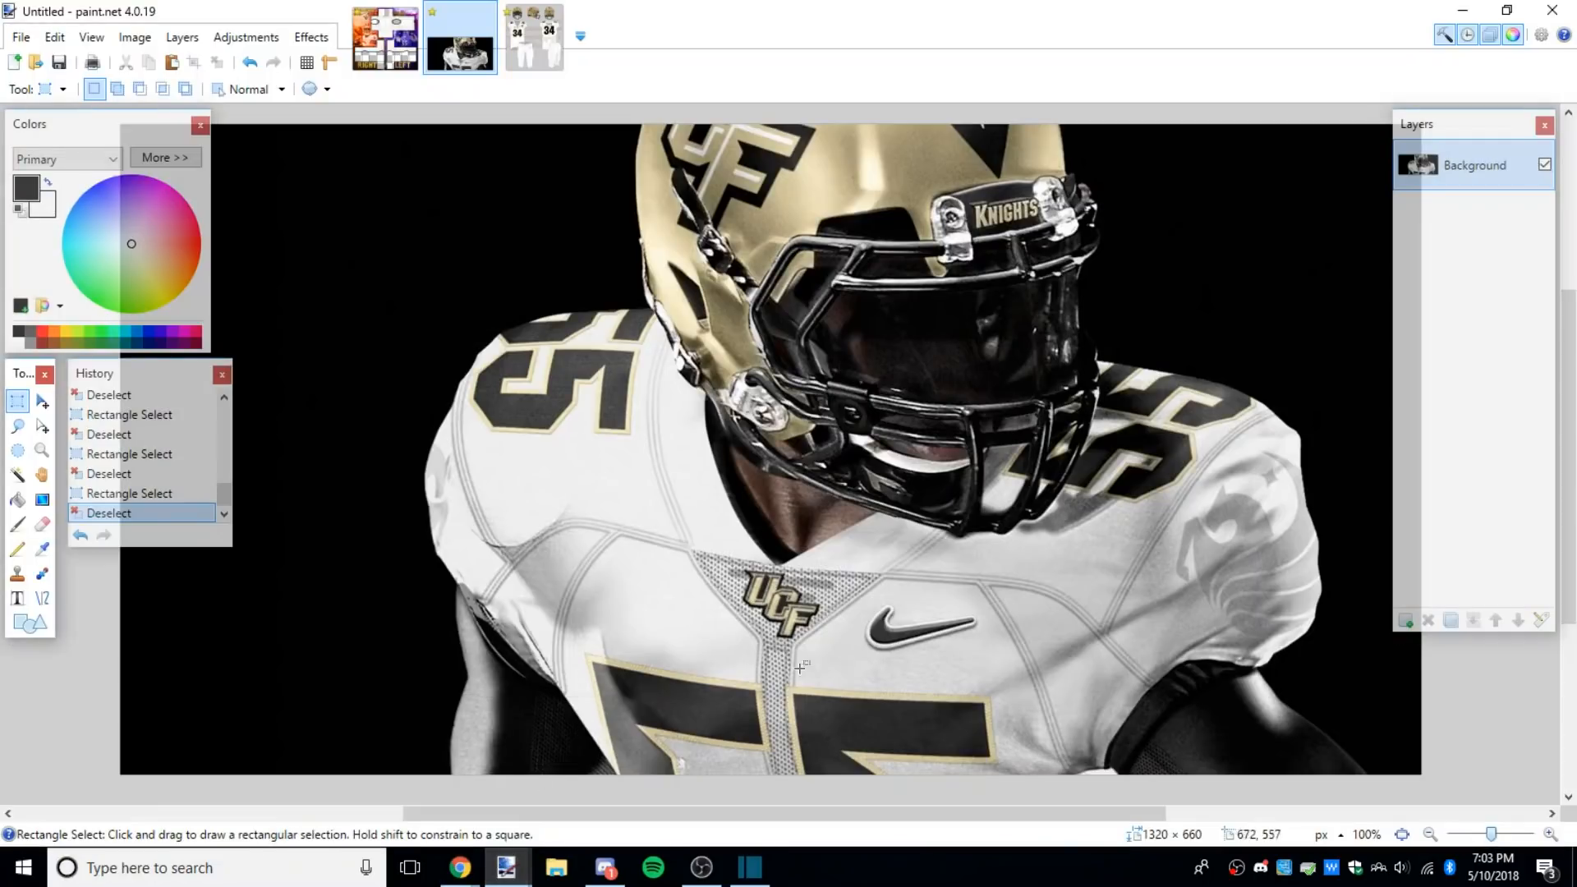
{"action": "left_click_drag", "start_coordinate": [727, 555], "coordinate": [826, 667]}
{"action": "left_click", "coordinate": [772, 644]}
{"action": "scroll", "coordinate": [773, 644], "scroll_direction": "up", "scroll_amount": 2}
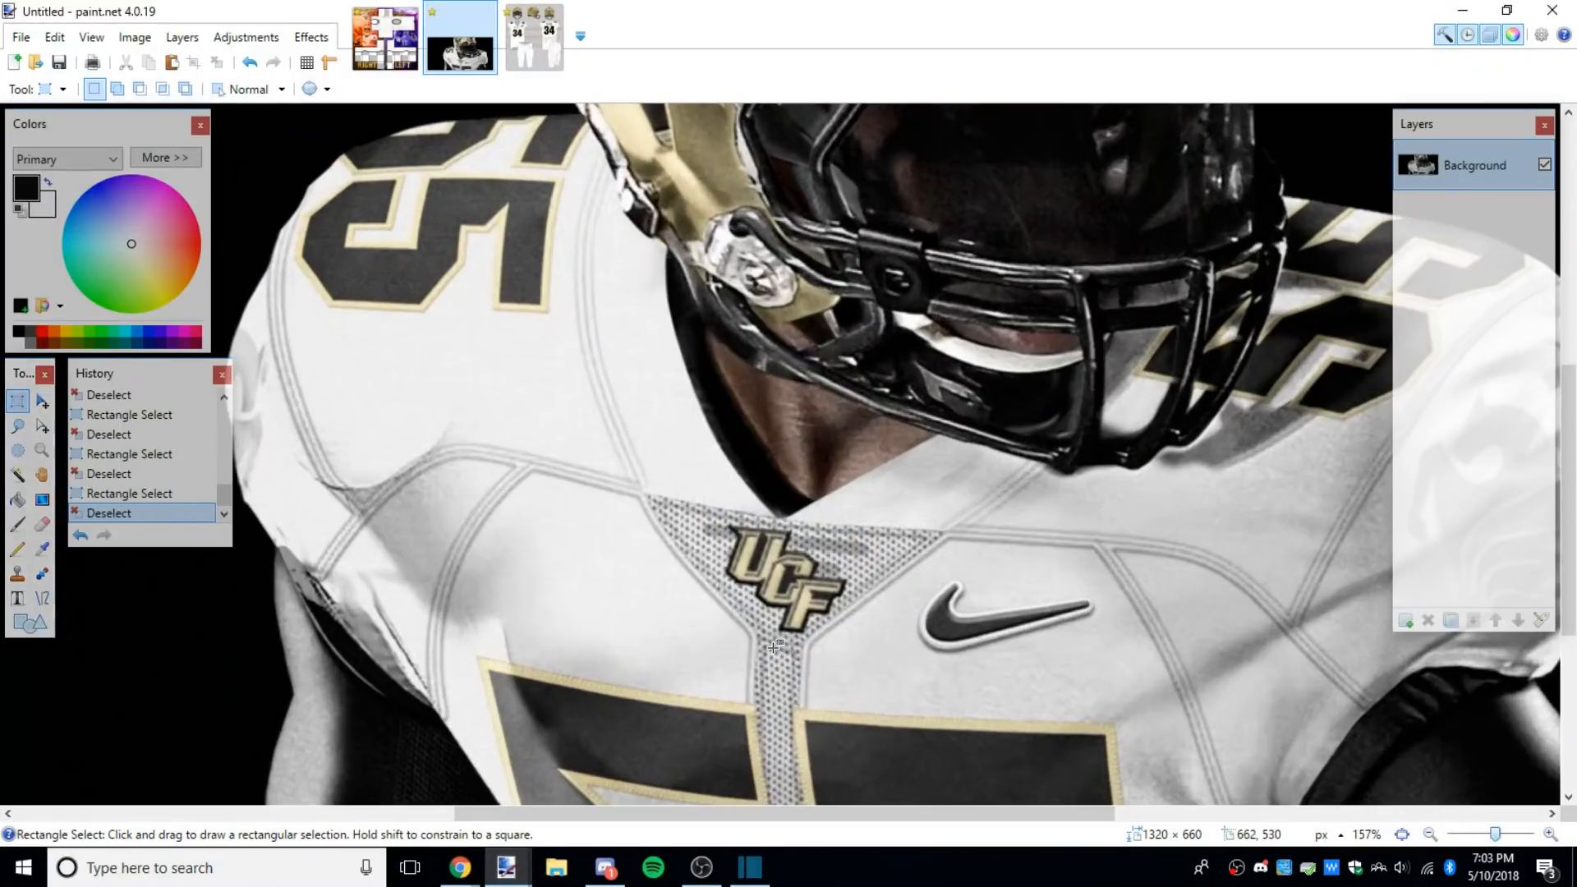
{"action": "left_click", "coordinate": [460, 868]}
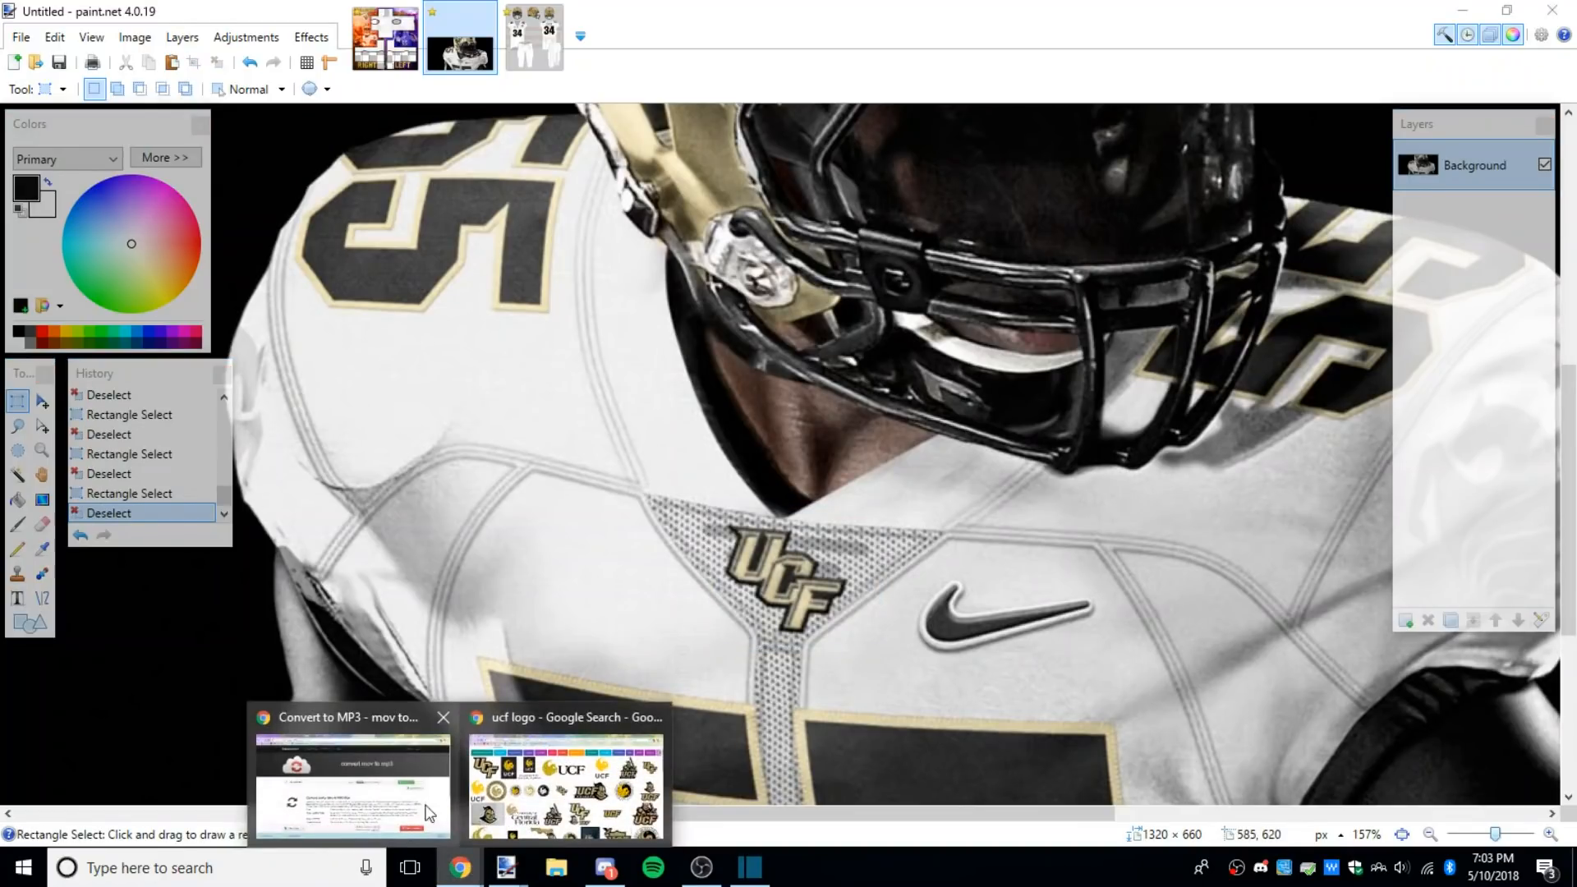
{"action": "left_click", "coordinate": [565, 784]}
{"action": "left_click", "coordinate": [131, 280]}
{"action": "right_click", "coordinate": [469, 442]}
{"action": "left_click", "coordinate": [540, 637]}
Step: Switch to paint.net and paste the copied UCF logo into a new 2000 × 1520 image
{"action": "left_click", "coordinate": [525, 857]}
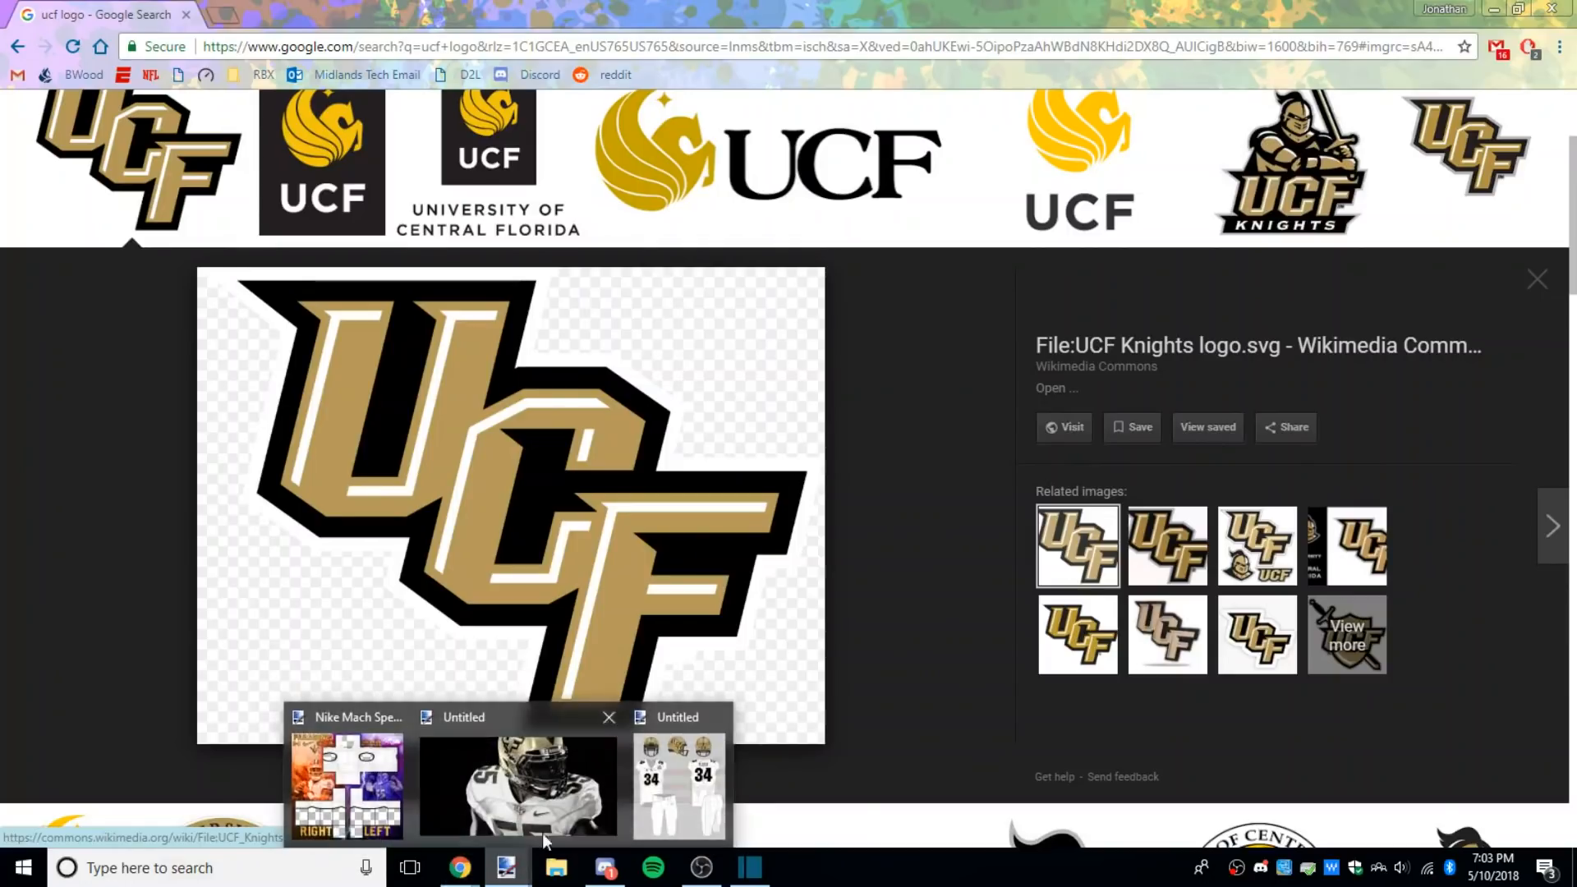
{"action": "left_click", "coordinate": [677, 776]}
{"action": "key", "text": "ctrl+n"}
{"action": "left_click", "coordinate": [782, 554]}
{"action": "key", "text": "ctrl+v"}
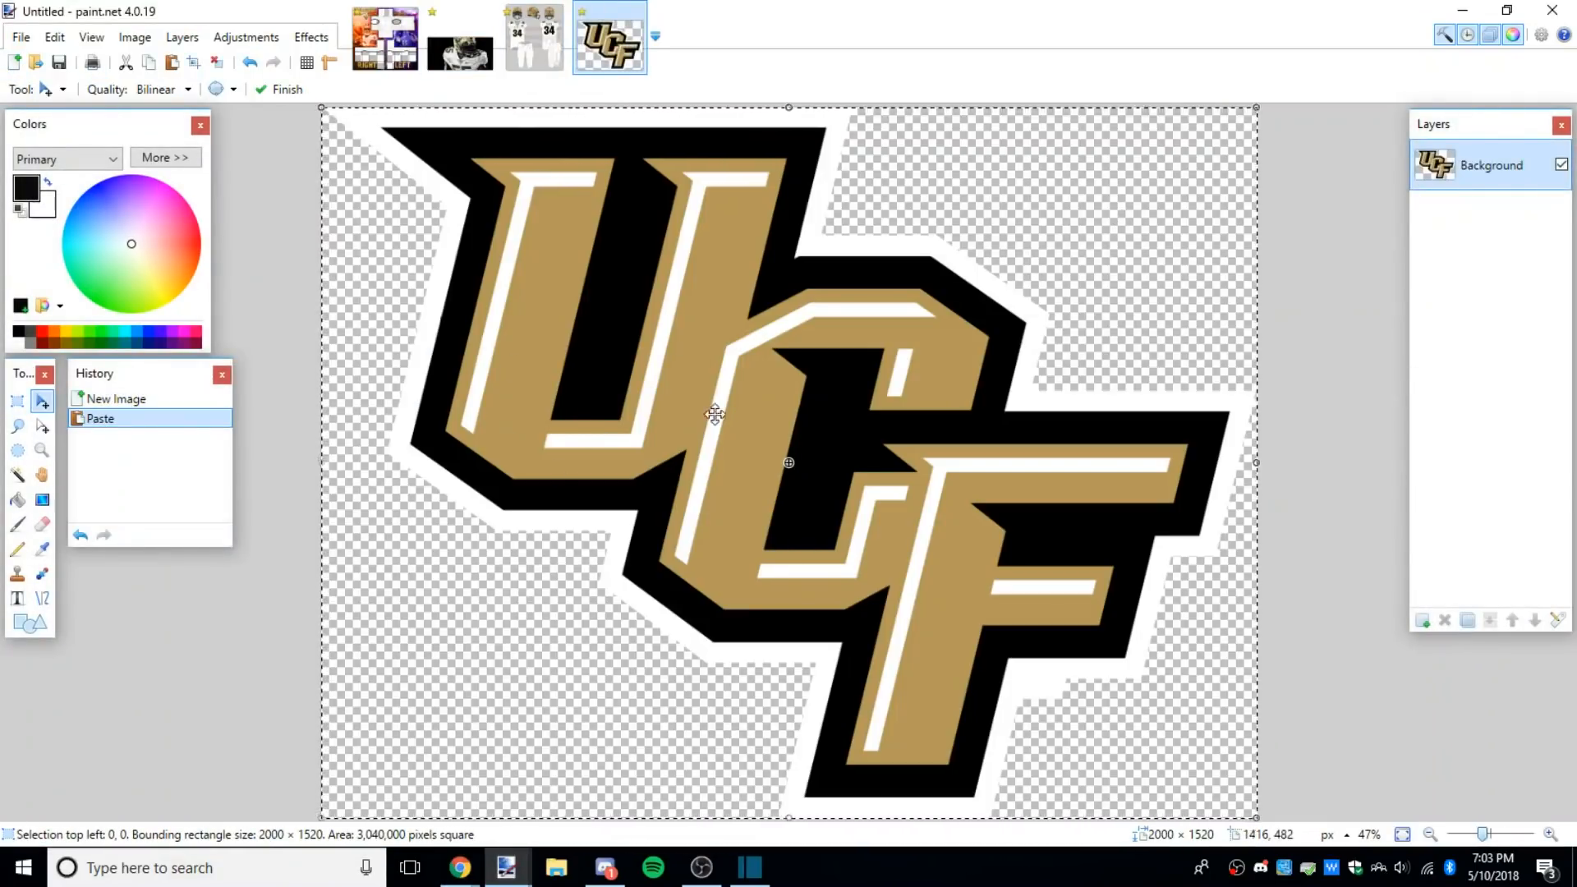
Step: Select the white outer outline around the UCF logo with the Magic Wand at 50% tolerance and erase it
{"action": "left_click", "coordinate": [17, 474]}
{"action": "left_click", "coordinate": [442, 184]}
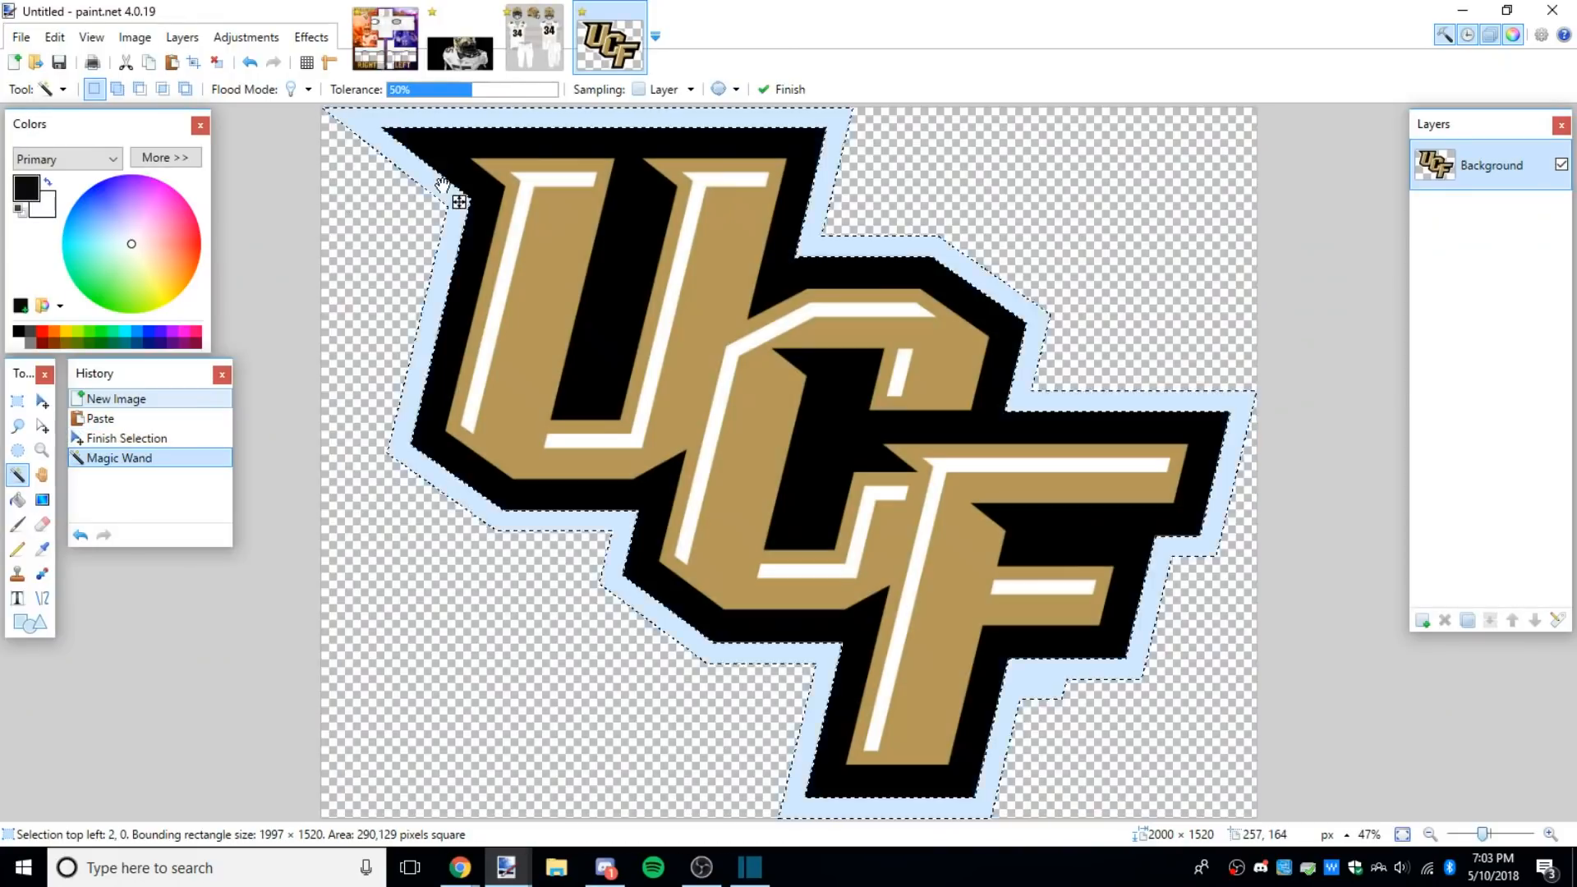
{"action": "key", "text": "Delete"}
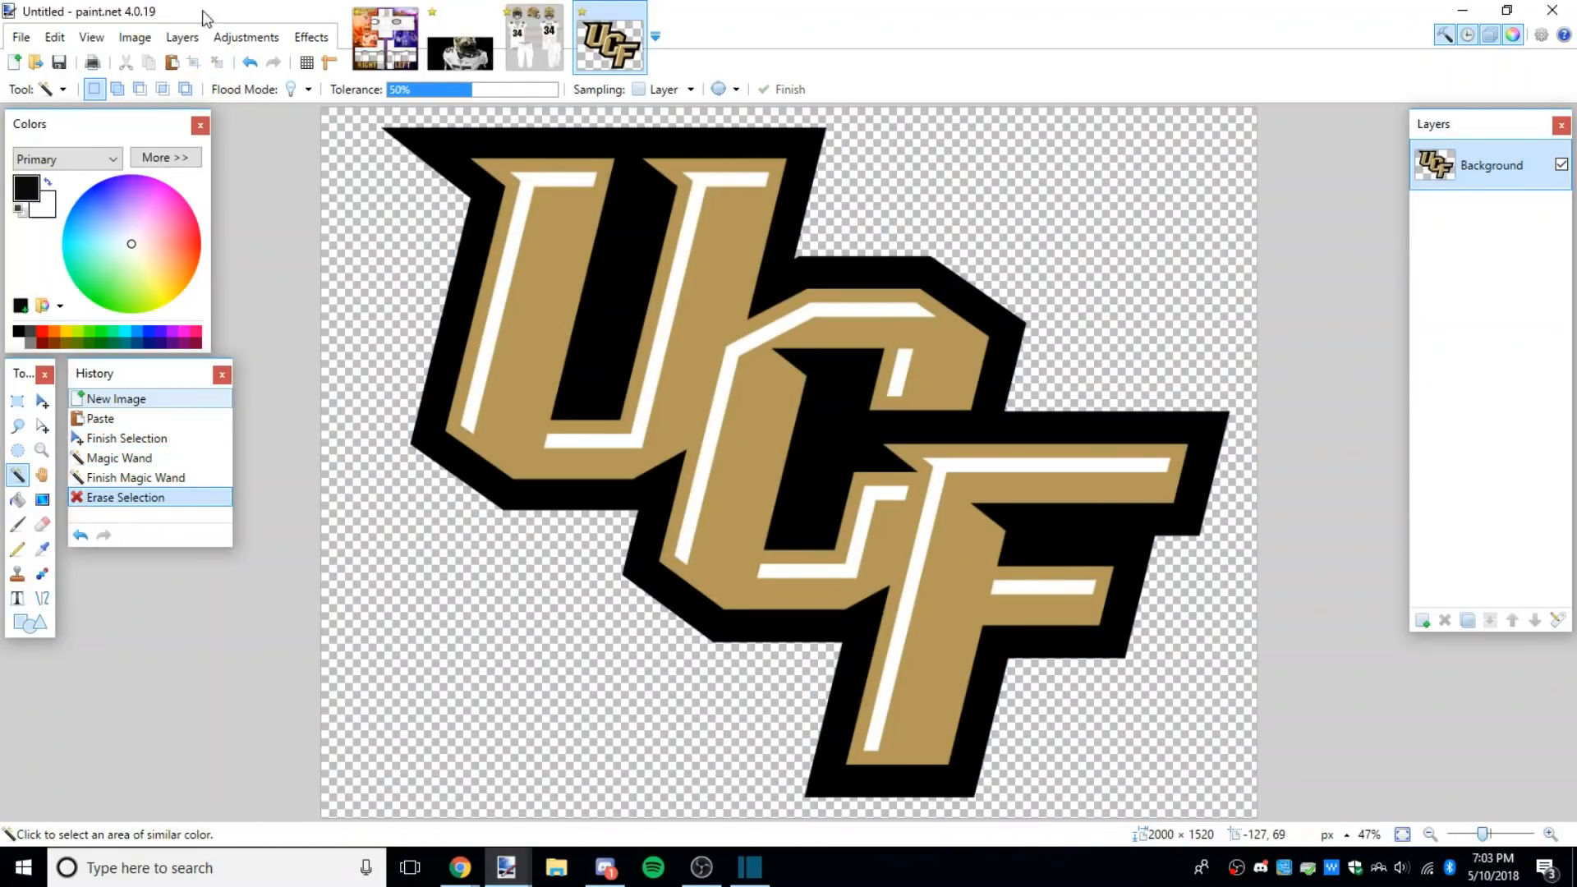
Step: Undo the last erase, reselect the background around the UCF logo with the Magic Wand and erase it
{"action": "left_click", "coordinate": [248, 63]}
{"action": "left_click", "coordinate": [403, 163]}
{"action": "key", "text": "Delete"}
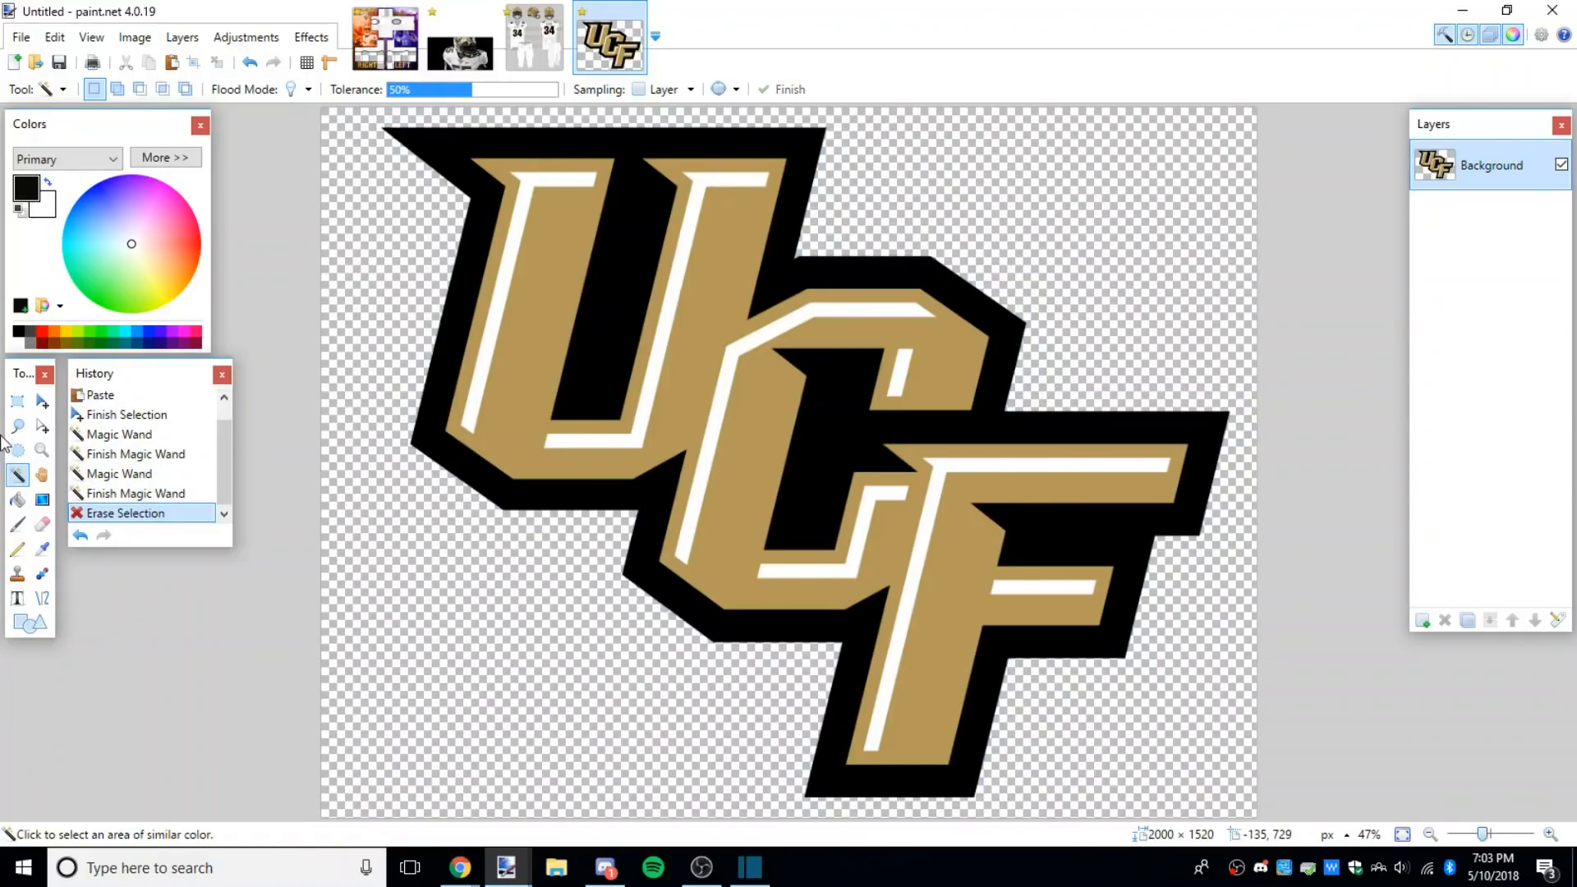
Step: Select the entire UCF logo with a rectangle of about 1866 × 1474 px and copy it
{"action": "left_click", "coordinate": [18, 401]}
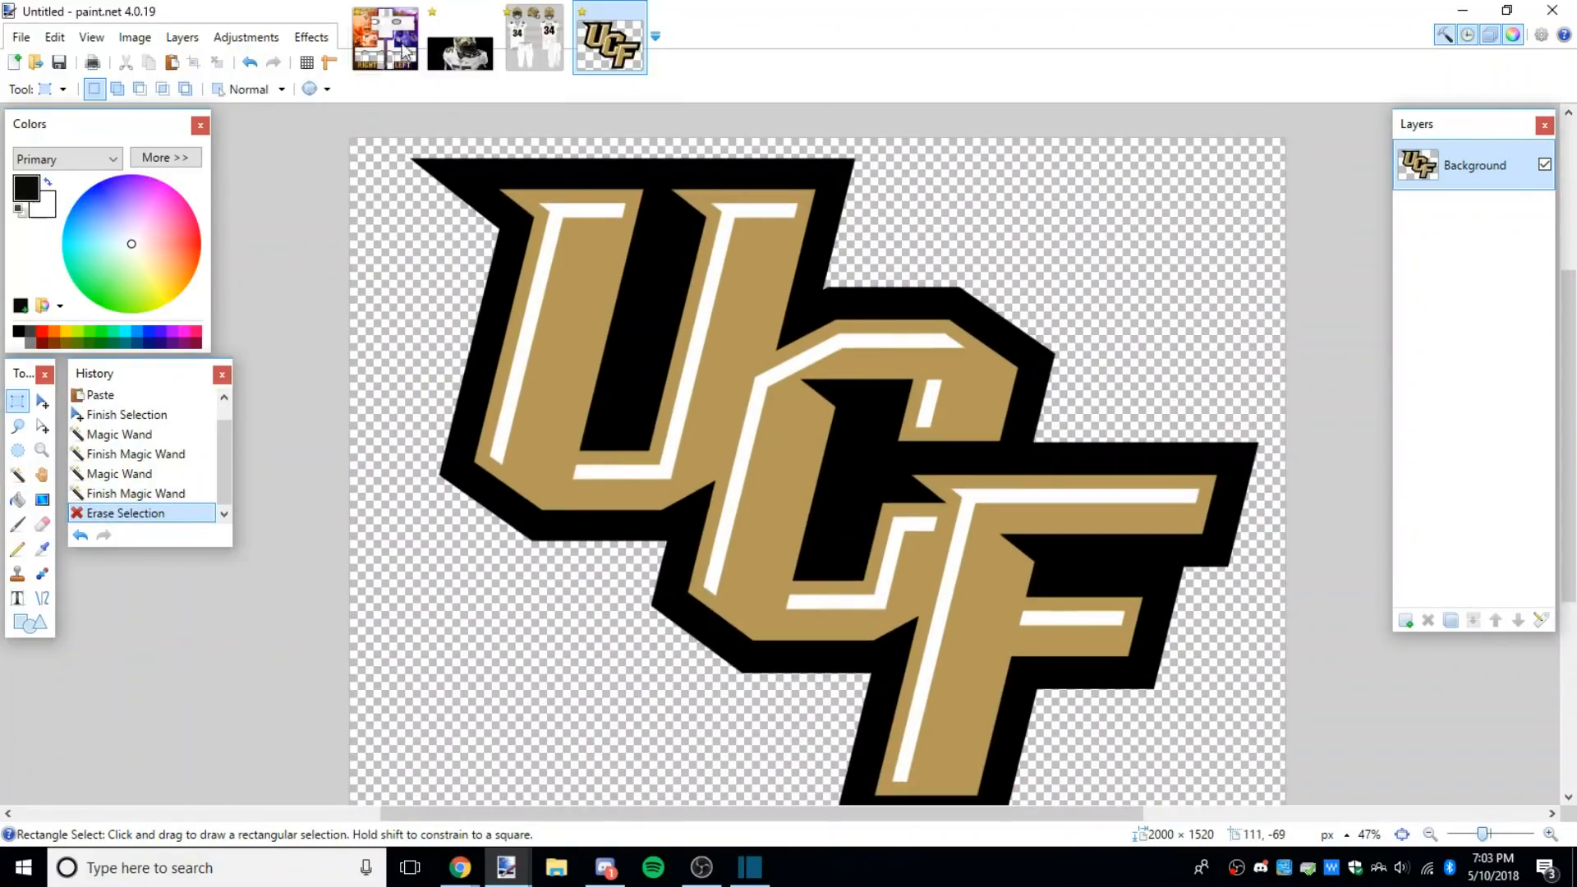
{"action": "scroll", "coordinate": [501, 399], "scroll_direction": "down", "scroll_amount": 1}
{"action": "left_click_drag", "start_coordinate": [406, 175], "coordinate": [1160, 661]}
Step: Add a new layer above Lining in the jersey template and paste the UCF logo there, keeping the canvas size
{"action": "left_click", "coordinate": [385, 37]}
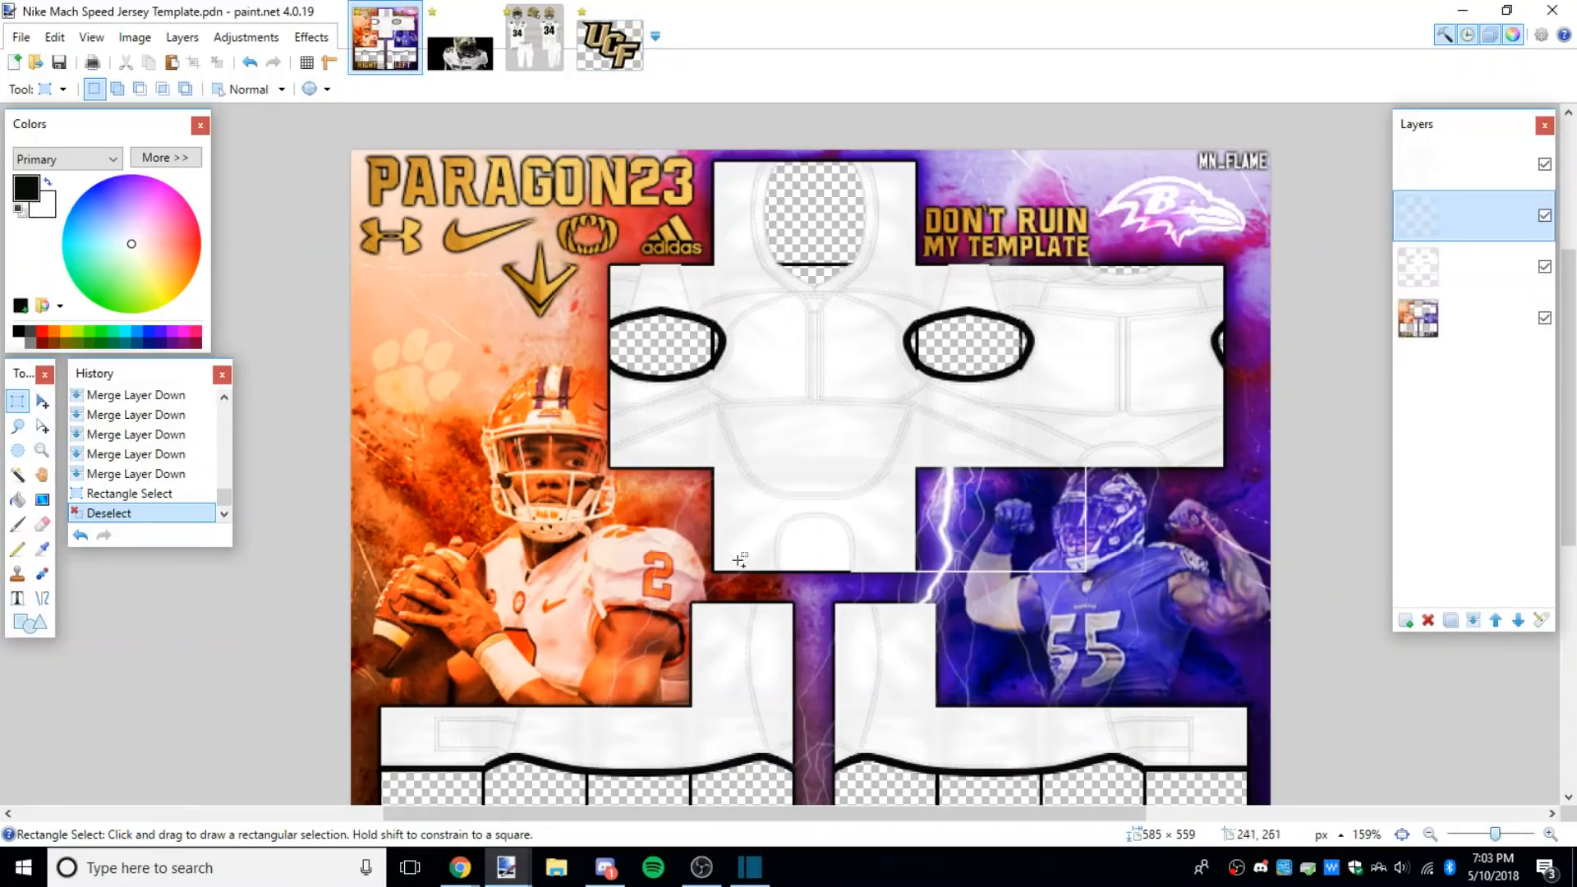
{"action": "left_click", "coordinate": [1405, 618]}
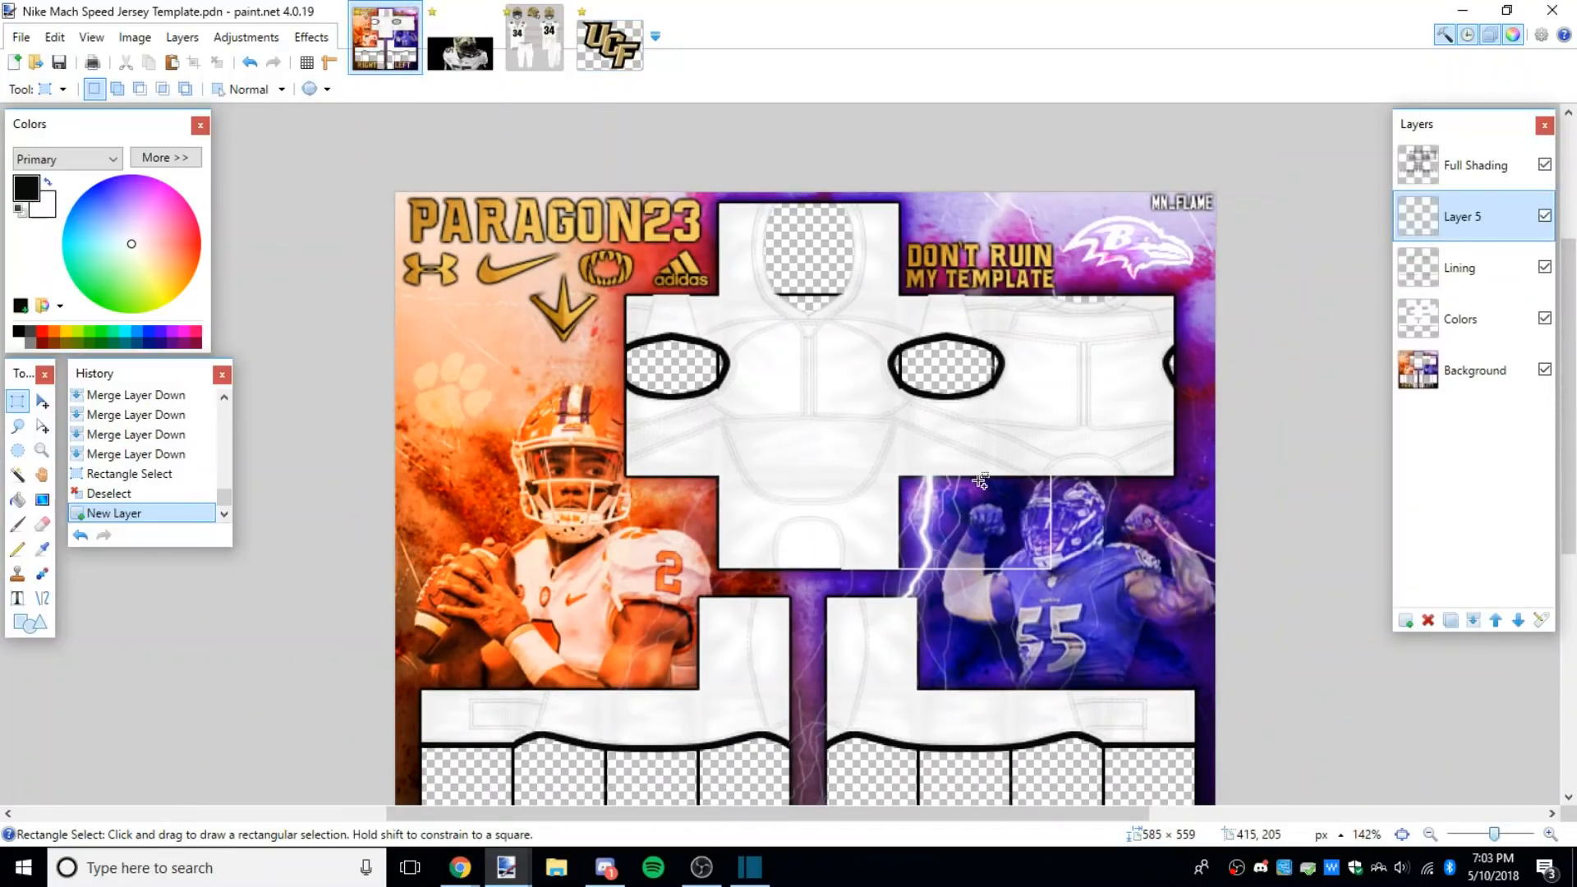
{"action": "key", "text": "ctrl+v"}
{"action": "left_click", "coordinate": [683, 585]}
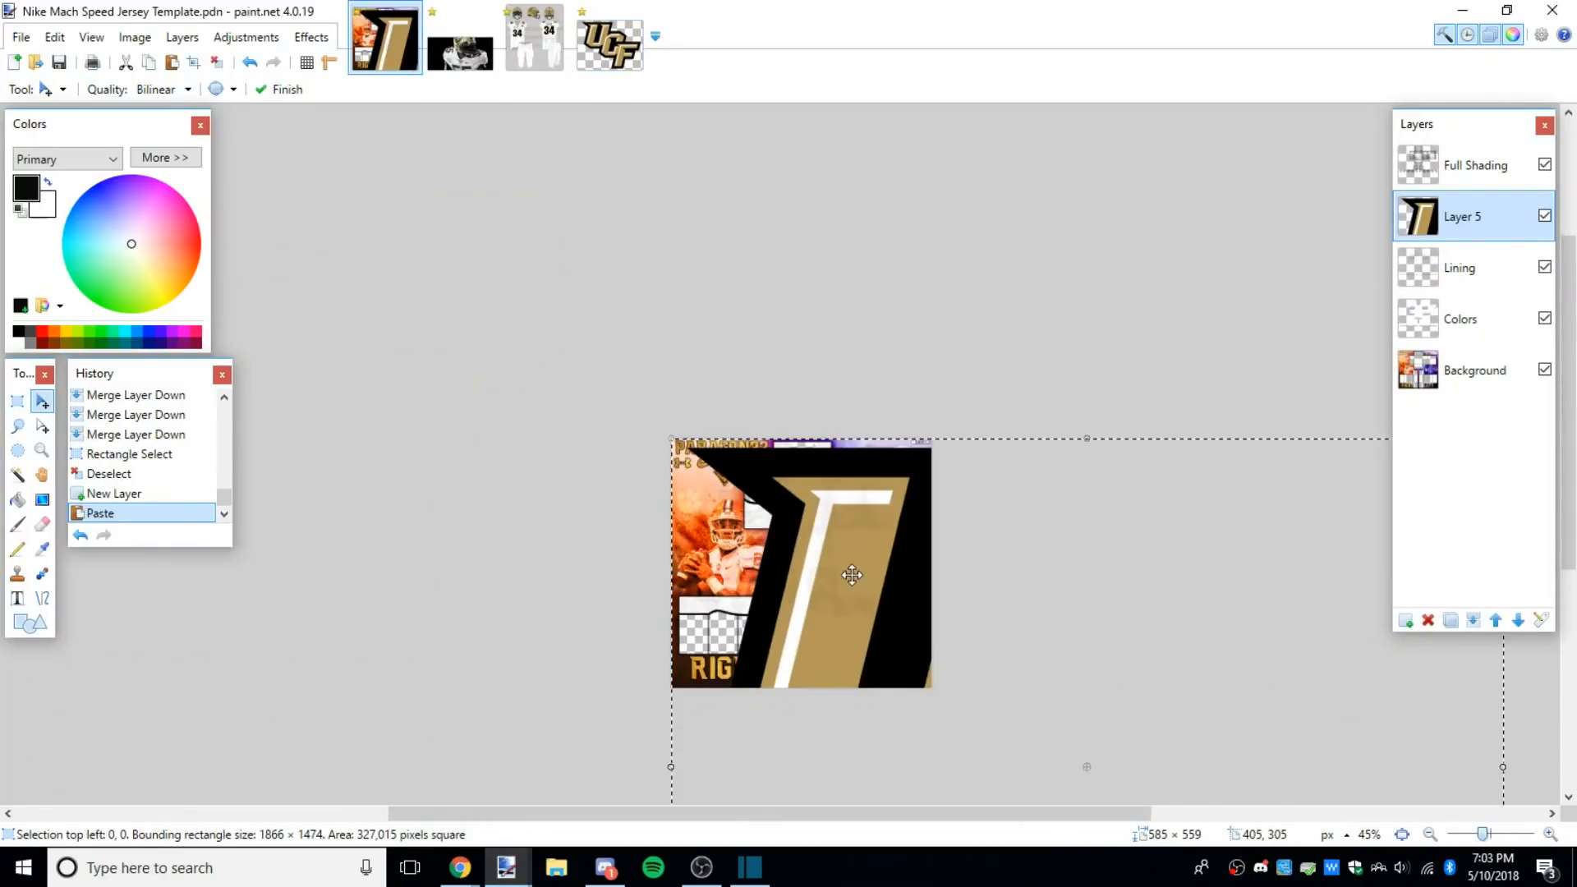
Step: Try shrinking the pasted logo by hand and placing it below the jersey's collar, and erase it
{"action": "left_click_drag", "start_coordinate": [1178, 716], "coordinate": [807, 427]}
{"action": "scroll", "coordinate": [846, 518], "scroll_direction": "up", "scroll_amount": 6}
{"action": "left_click_drag", "start_coordinate": [872, 586], "coordinate": [984, 483]}
{"action": "scroll", "coordinate": [982, 482], "scroll_direction": "up", "scroll_amount": 5}
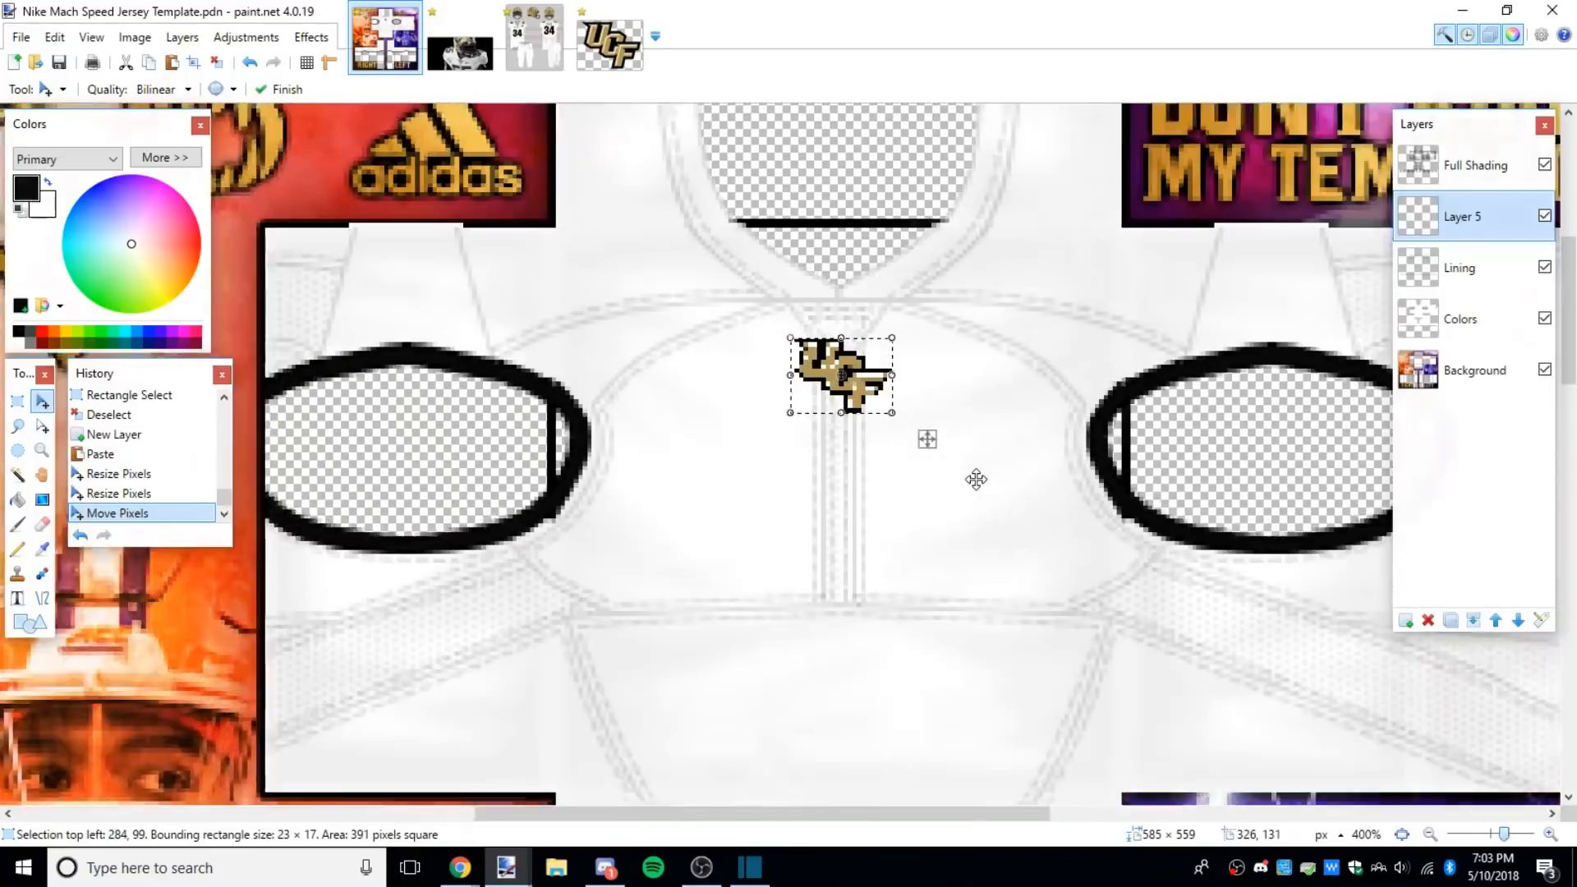
{"action": "left_click_drag", "start_coordinate": [884, 408], "coordinate": [1098, 550]}
{"action": "key", "text": "Delete"}
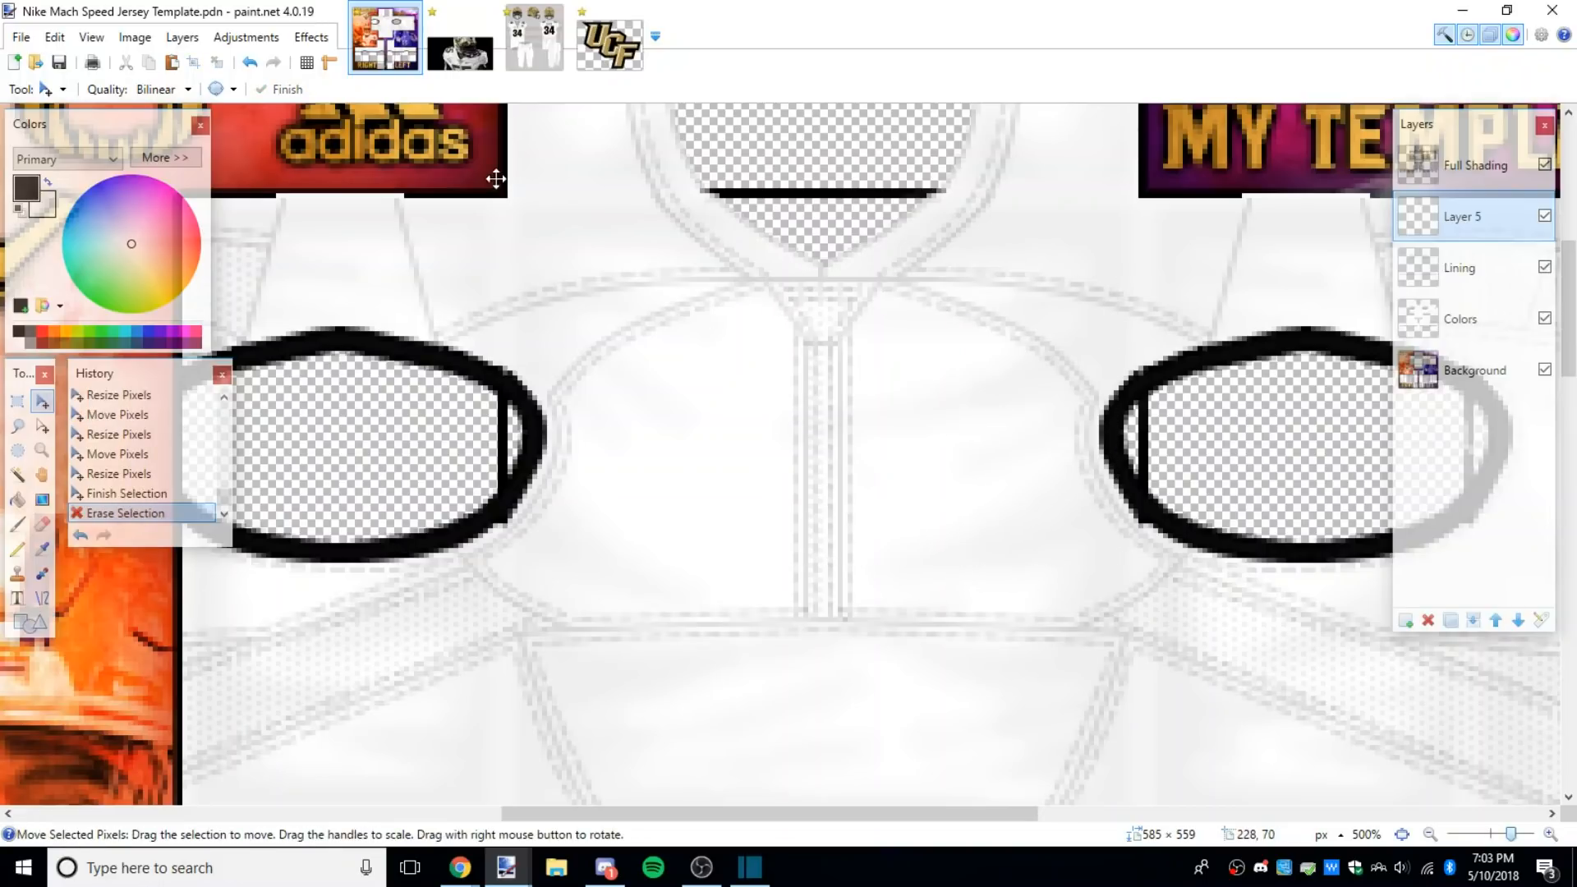
Step: Create a new 1866 × 1474 px image, paste the copied UCF logo into it and deselect
{"action": "left_click", "coordinate": [600, 61]}
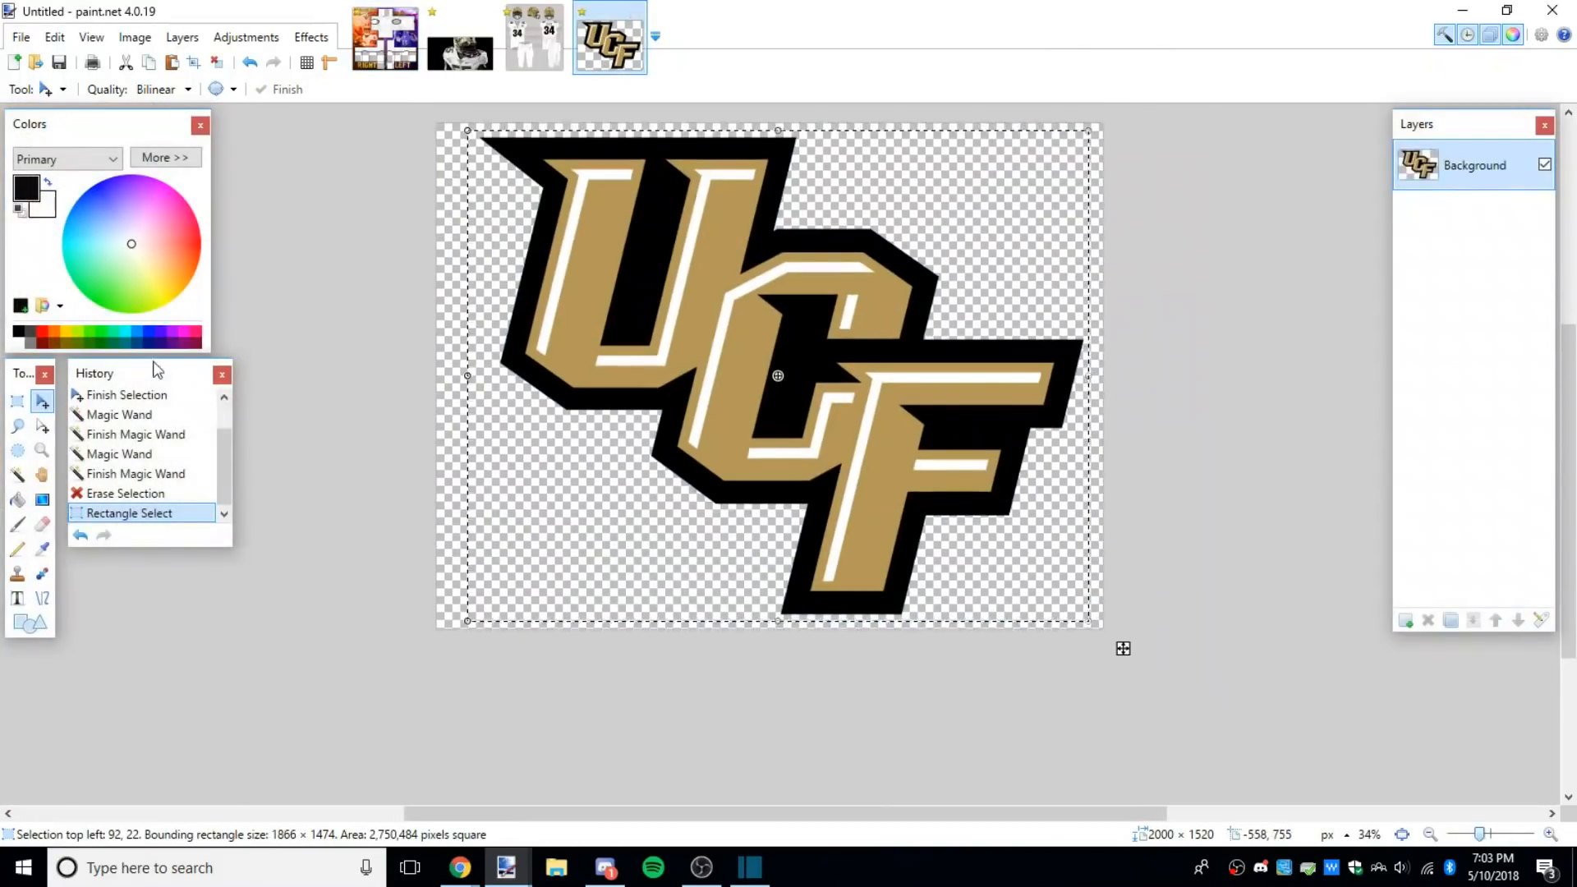
{"action": "left_click", "coordinate": [16, 63]}
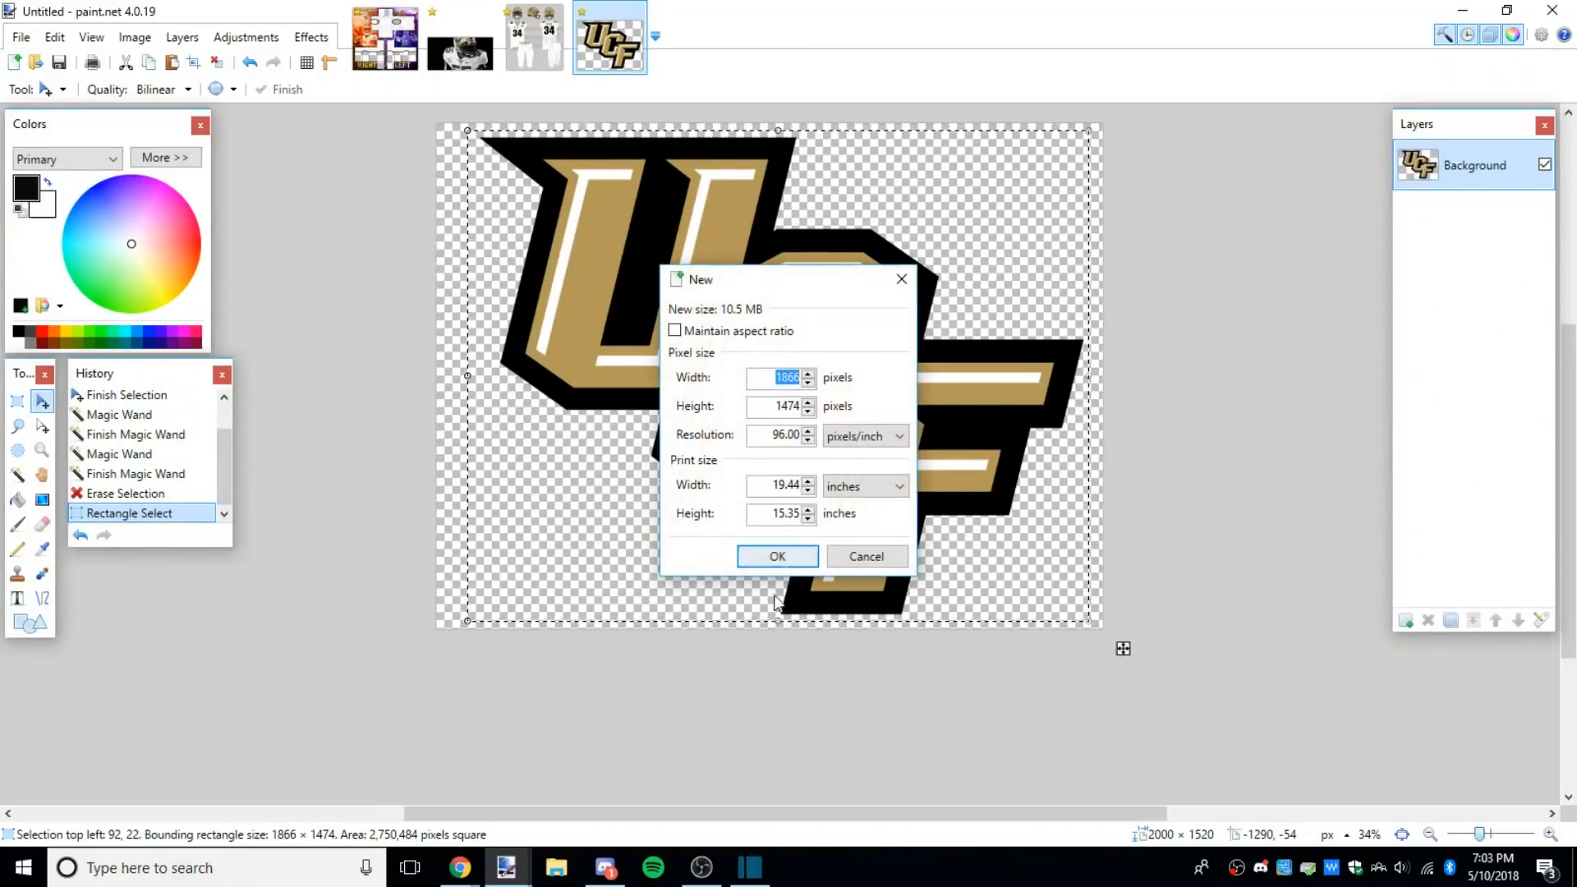
{"action": "left_click", "coordinate": [777, 557]}
{"action": "key", "text": "ctrl+v"}
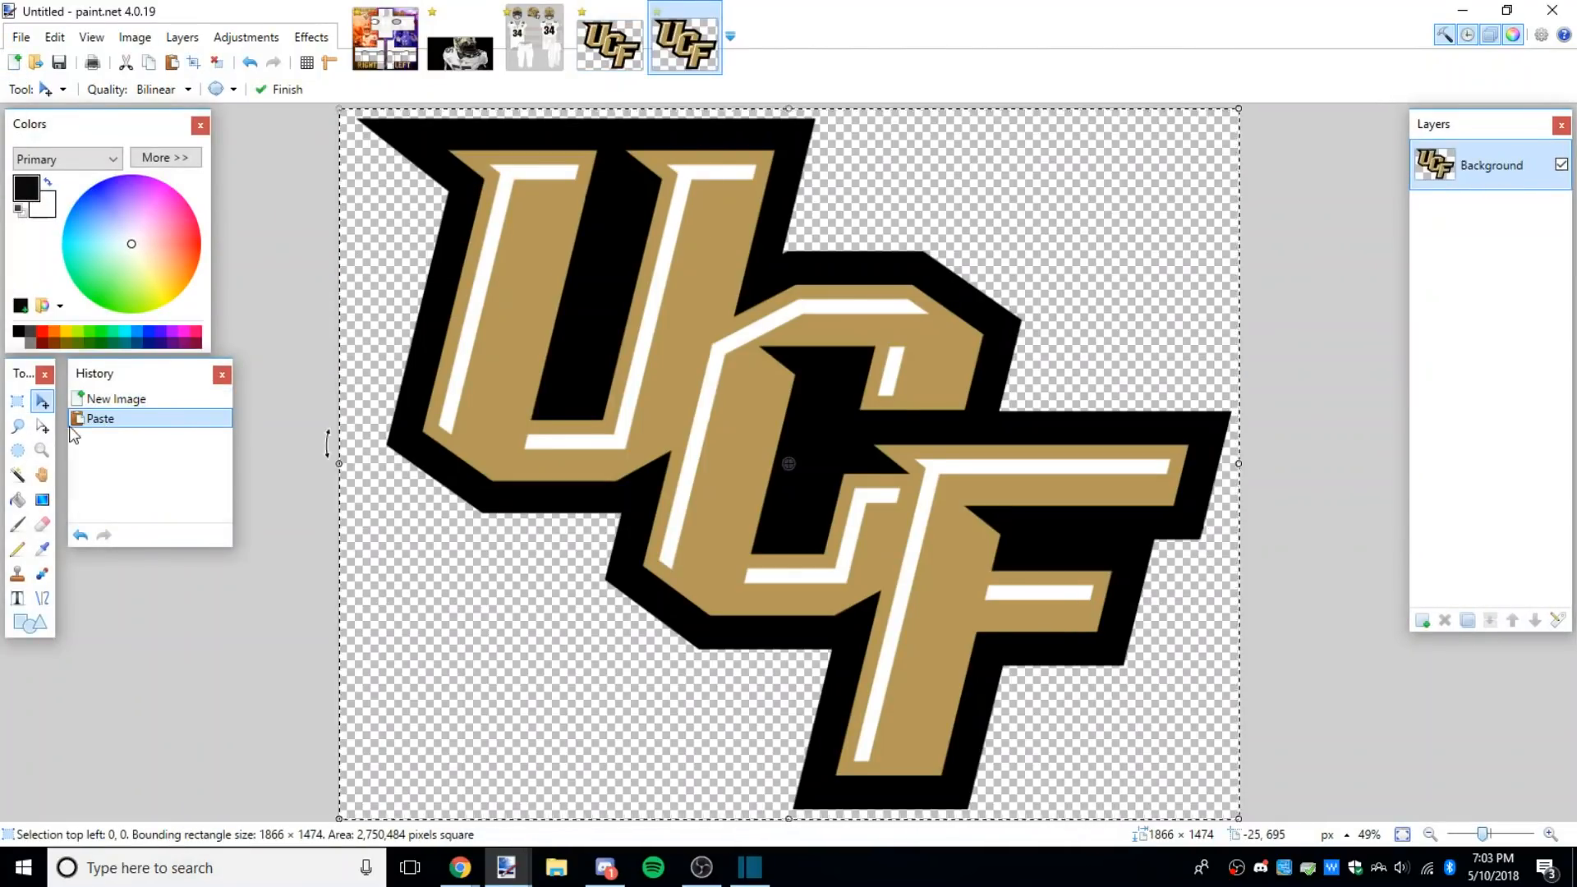
{"action": "key", "text": "s"}
{"action": "key", "text": "ctrl+d"}
Step: Measure the small patch below the neckline on the jersey template with a fitted rectangular selection, and deselect it
{"action": "left_click", "coordinate": [405, 17]}
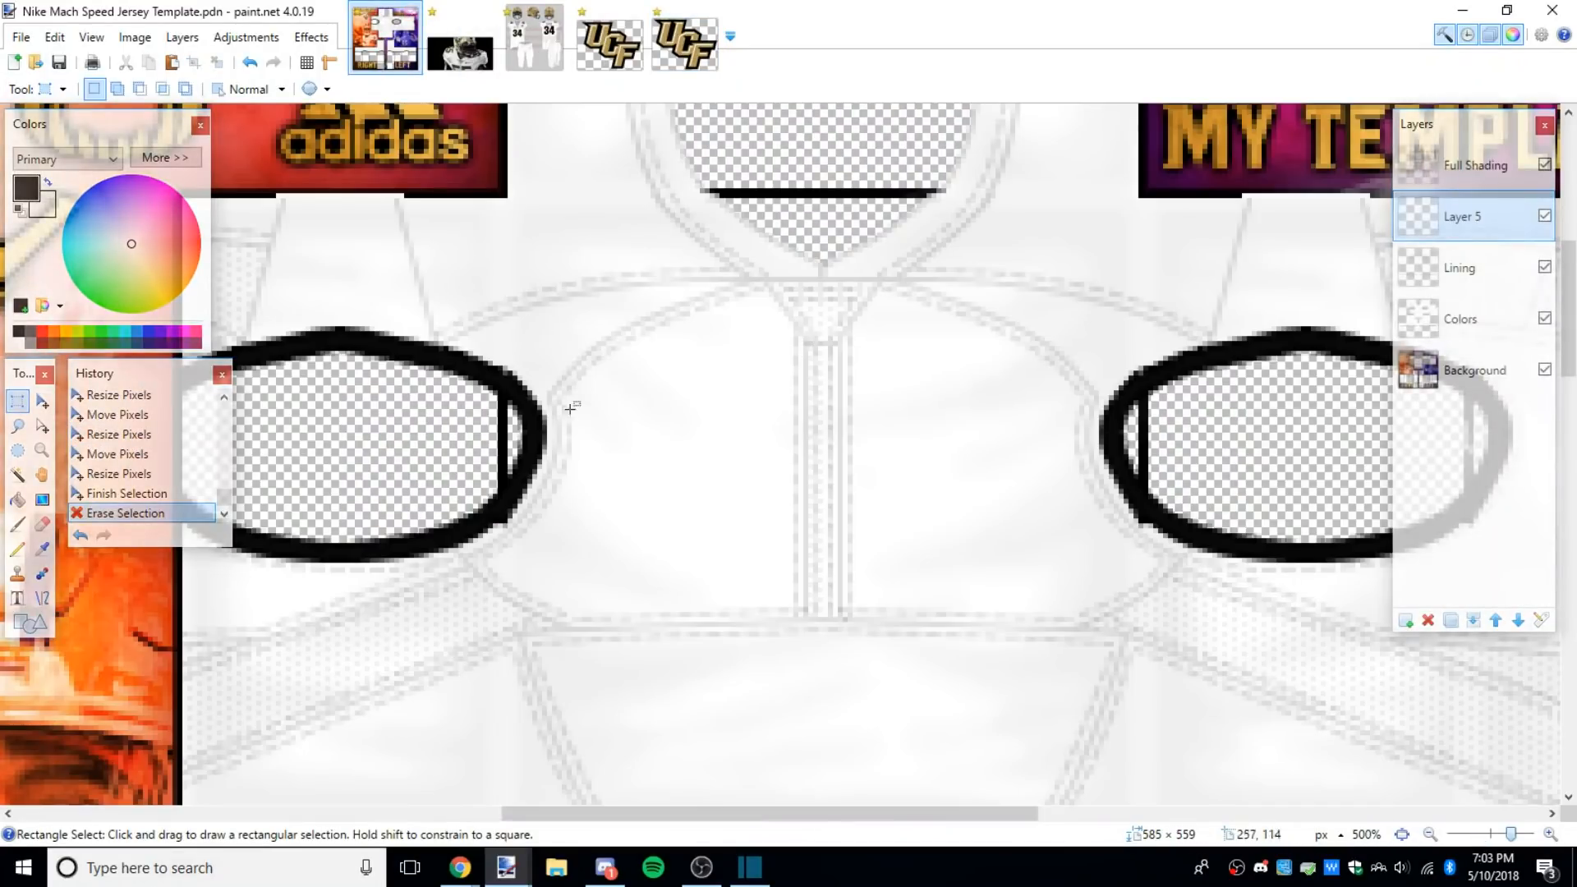
{"action": "scroll", "coordinate": [885, 319], "scroll_direction": "up", "scroll_amount": 5}
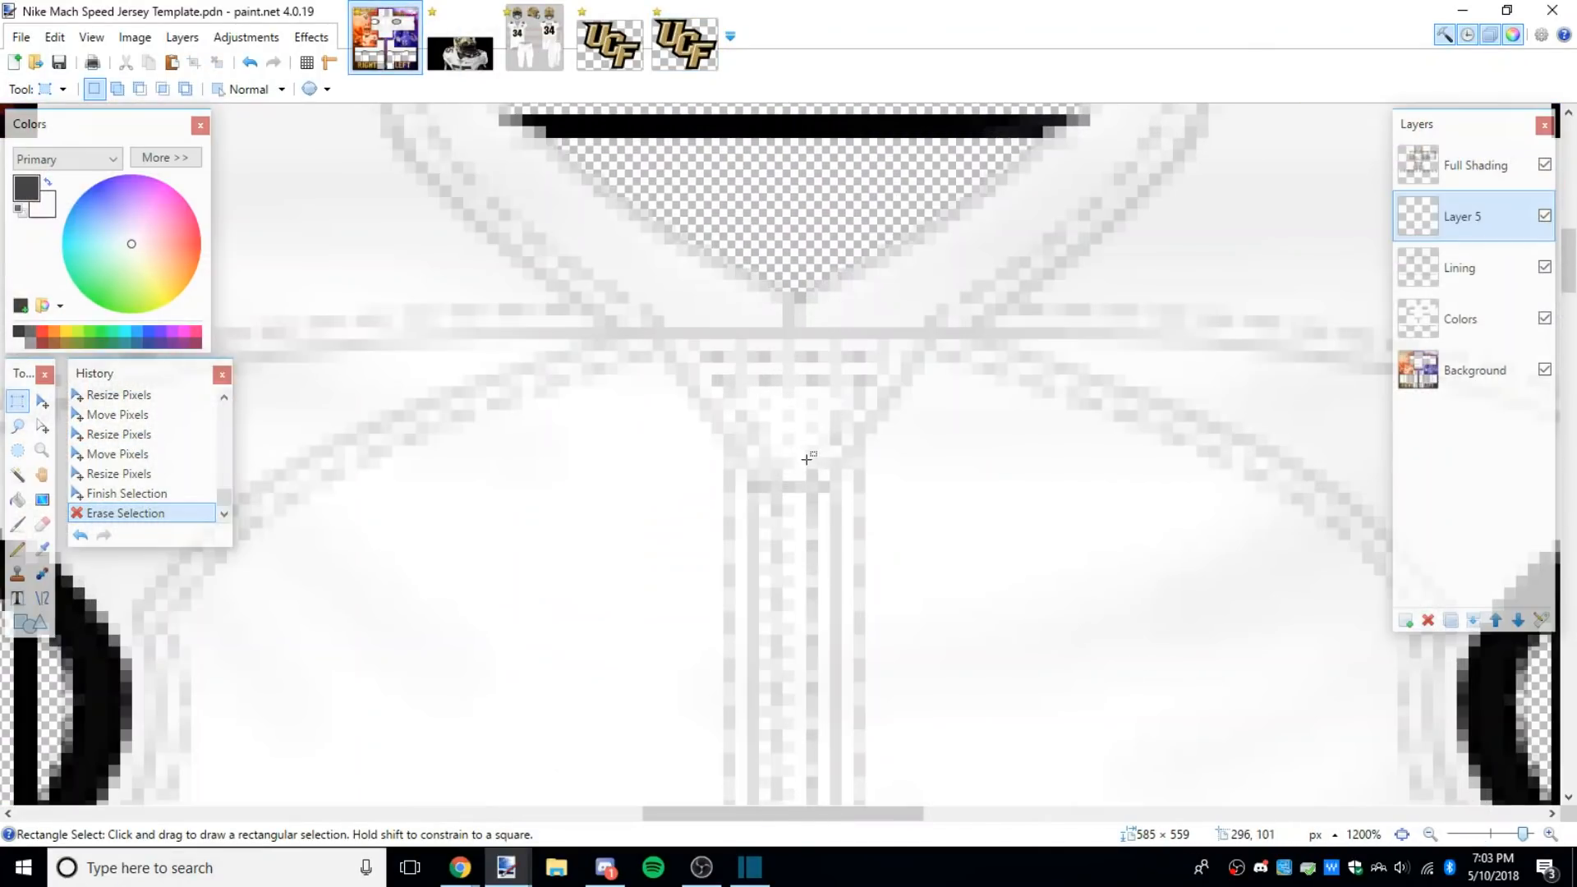
{"action": "left_click_drag", "start_coordinate": [705, 336], "coordinate": [874, 419]}
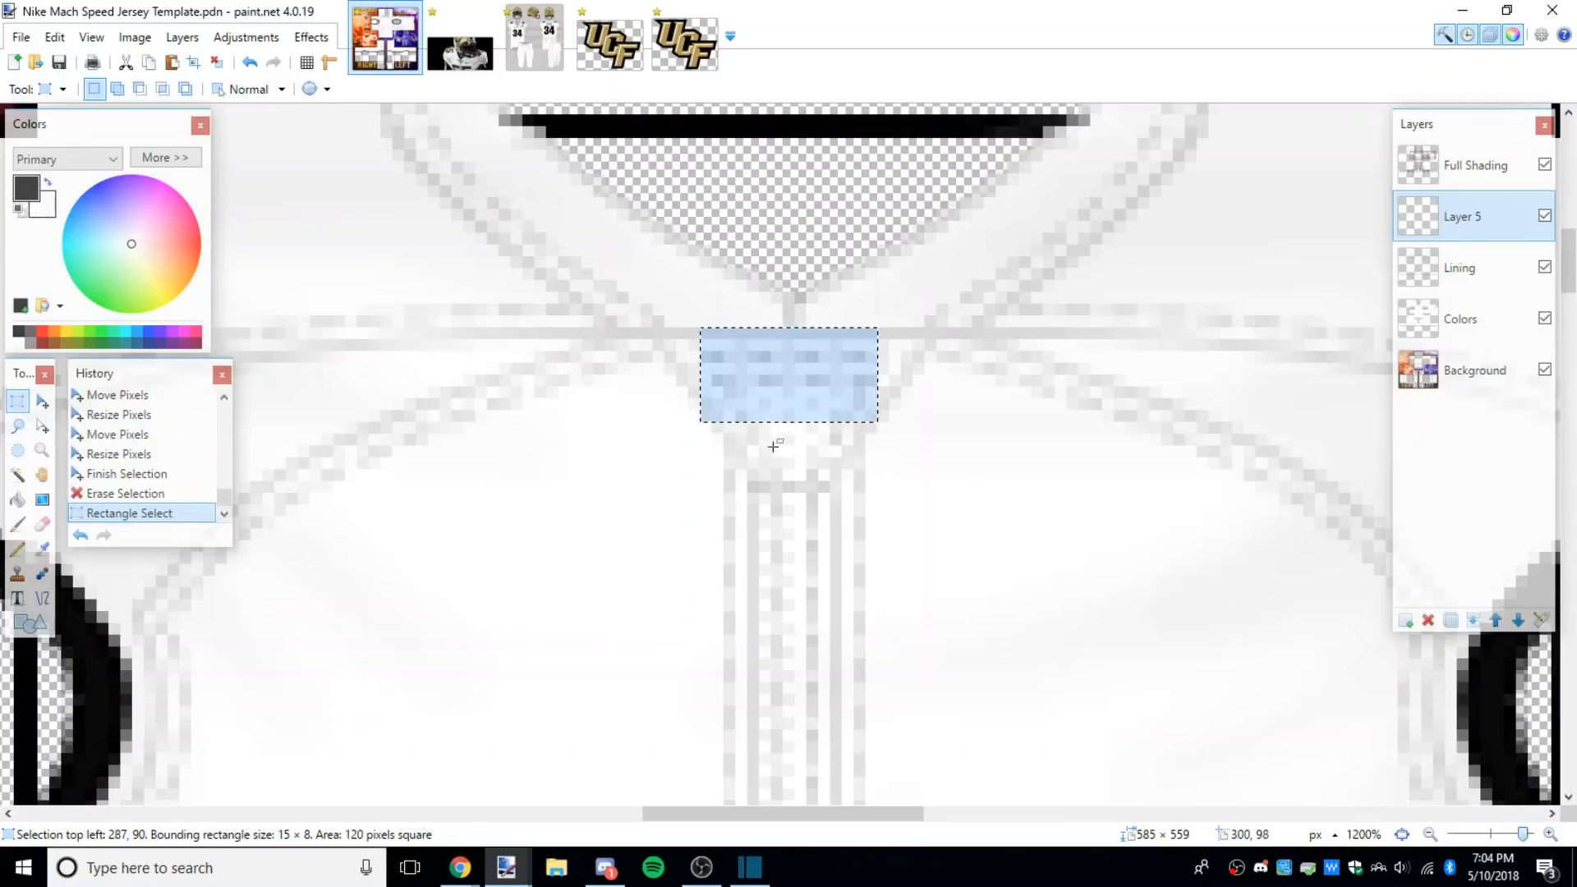
{"action": "key", "text": "m"}
{"action": "left_click_drag", "start_coordinate": [701, 373], "coordinate": [711, 371]}
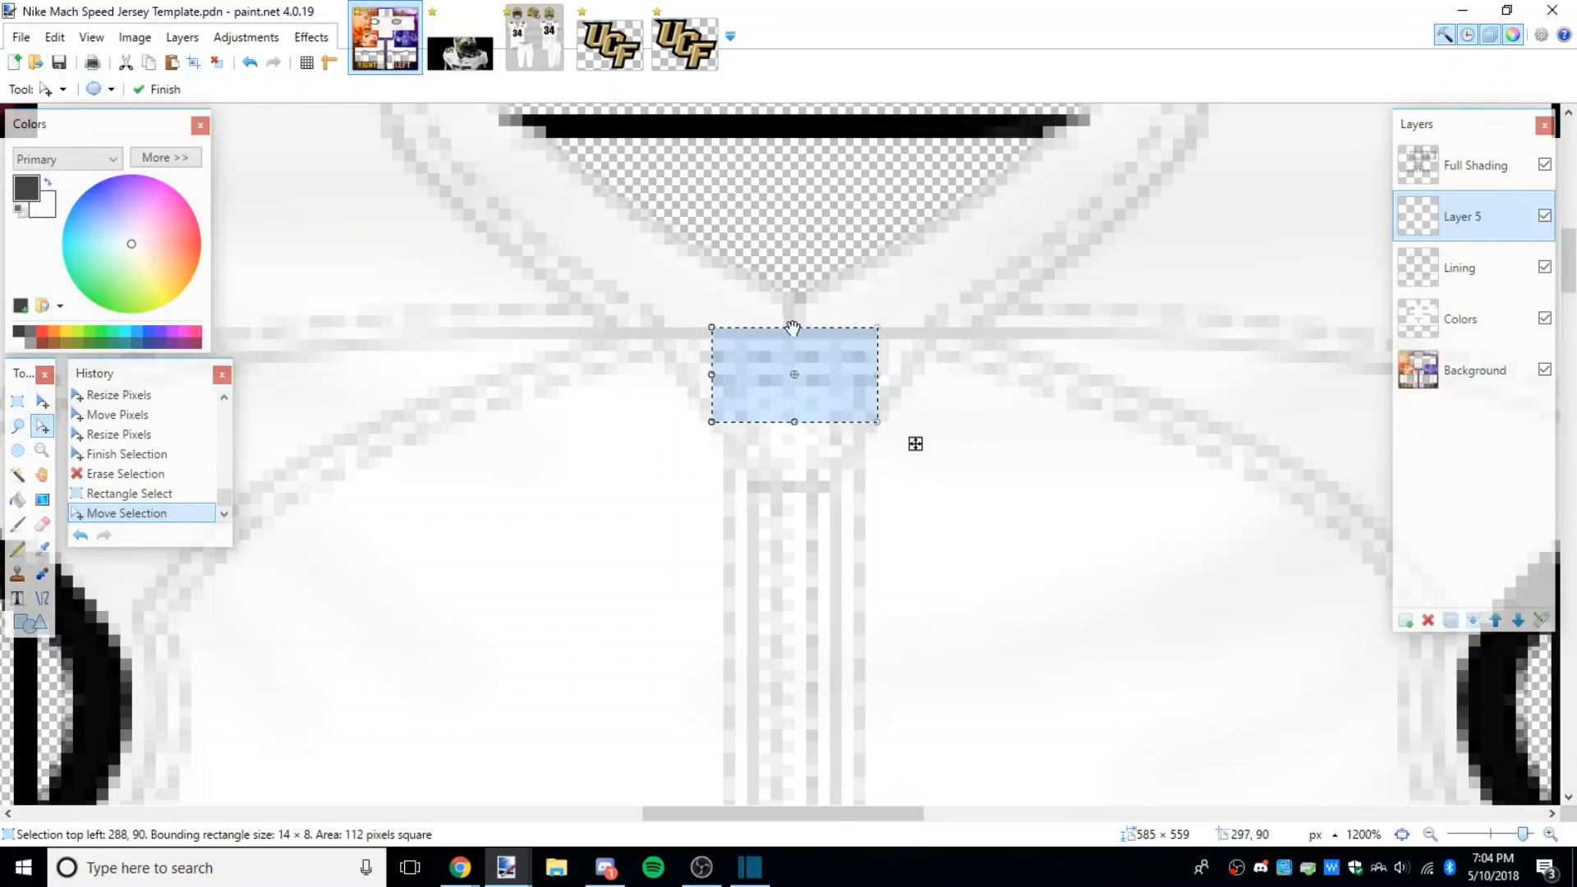
{"action": "left_click_drag", "start_coordinate": [790, 315], "coordinate": [790, 305]}
{"action": "key", "text": "s"}
{"action": "key", "text": "ctrl+d"}
{"action": "scroll", "coordinate": [710, 302], "scroll_direction": "down", "scroll_amount": 1}
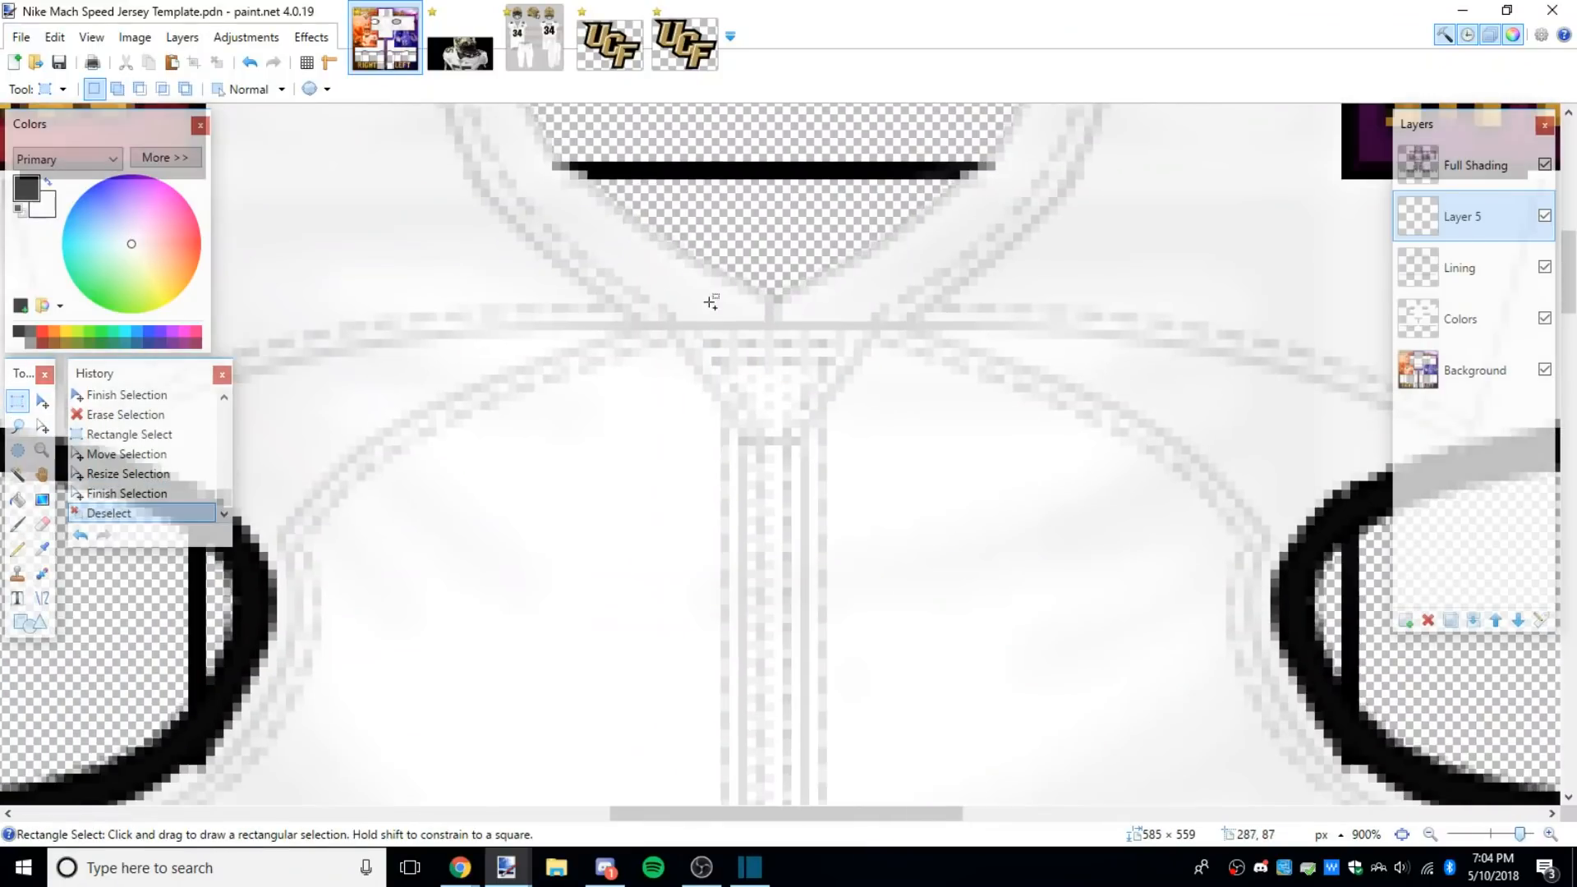
Step: Resize the new UCF logo image to 18 × 14 px and copy the whole logo
{"action": "left_click", "coordinate": [684, 39]}
{"action": "key", "text": "ctrl+r"}
{"action": "key", "text": "Tab"}
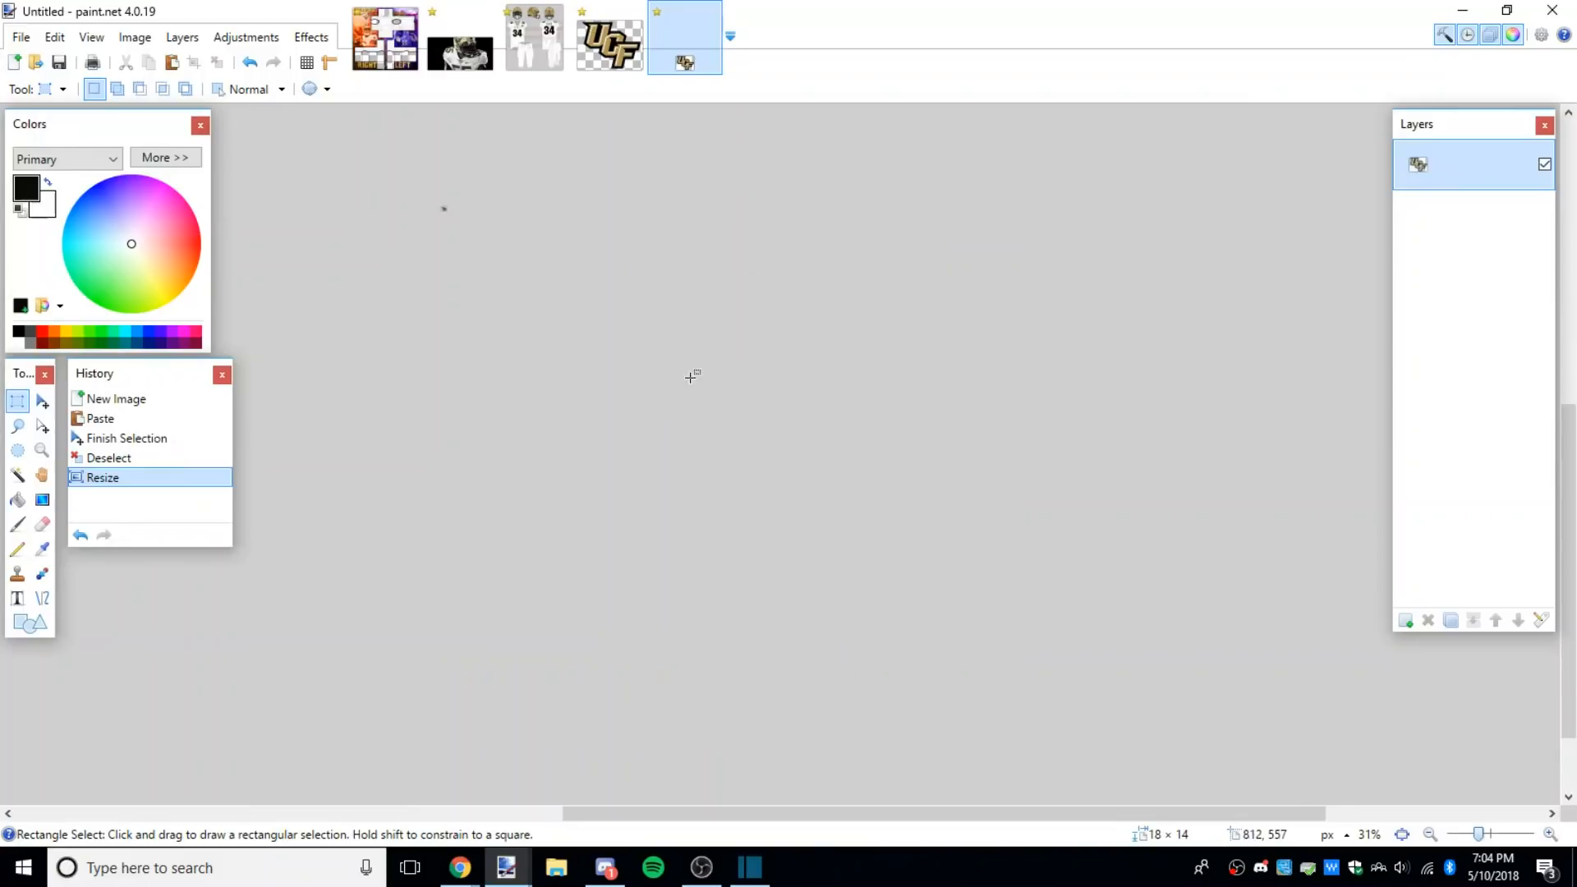
{"action": "scroll", "coordinate": [408, 206], "scroll_direction": "up", "scroll_amount": 5}
{"action": "scroll", "coordinate": [411, 246], "scroll_direction": "up", "scroll_amount": 1}
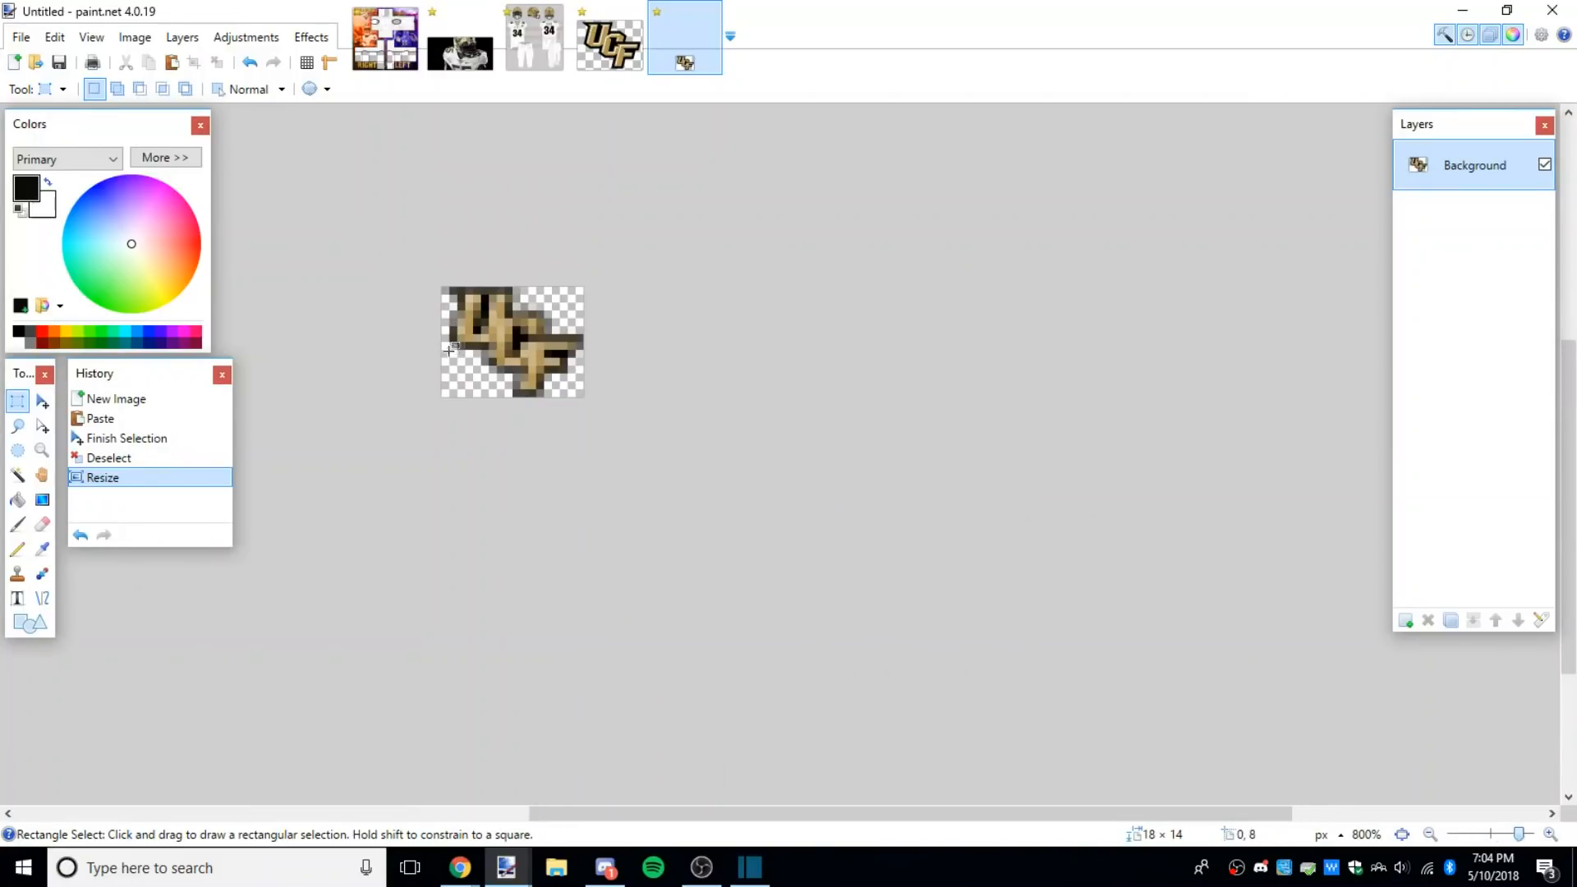
{"action": "left_click_drag", "start_coordinate": [421, 269], "coordinate": [877, 585]}
Step: Try the 18 × 14 px logo on the patch below the jersey's neckline, and erase it
{"action": "left_click", "coordinate": [395, 56]}
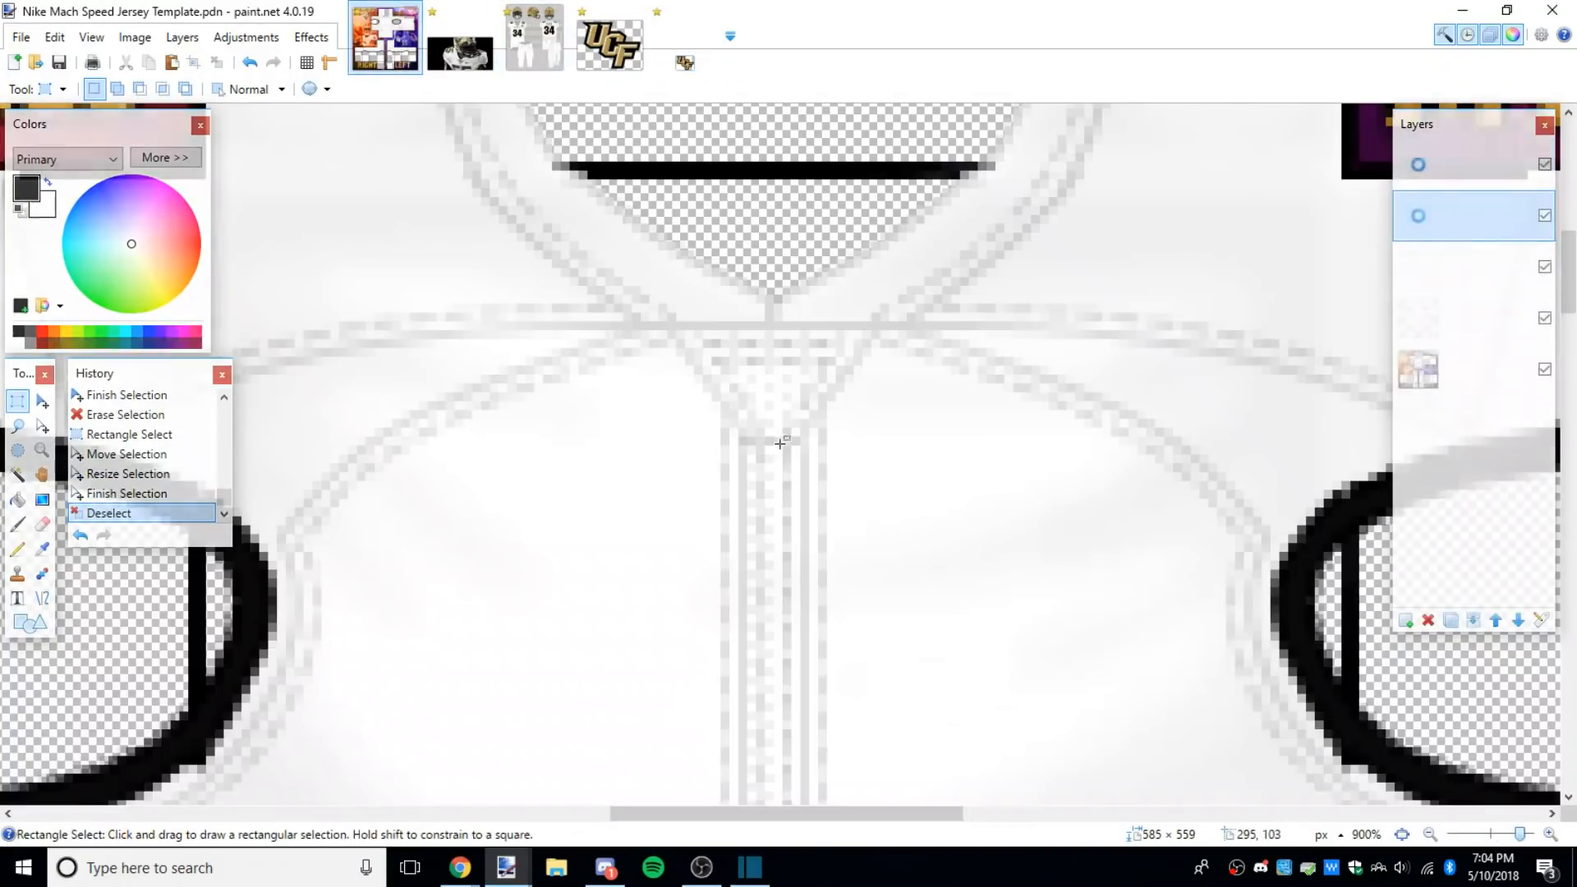
{"action": "key", "text": "ctrl+v"}
{"action": "left_click_drag", "start_coordinate": [521, 370], "coordinate": [879, 464]}
{"action": "scroll", "coordinate": [1159, 376], "scroll_direction": "down", "scroll_amount": 4}
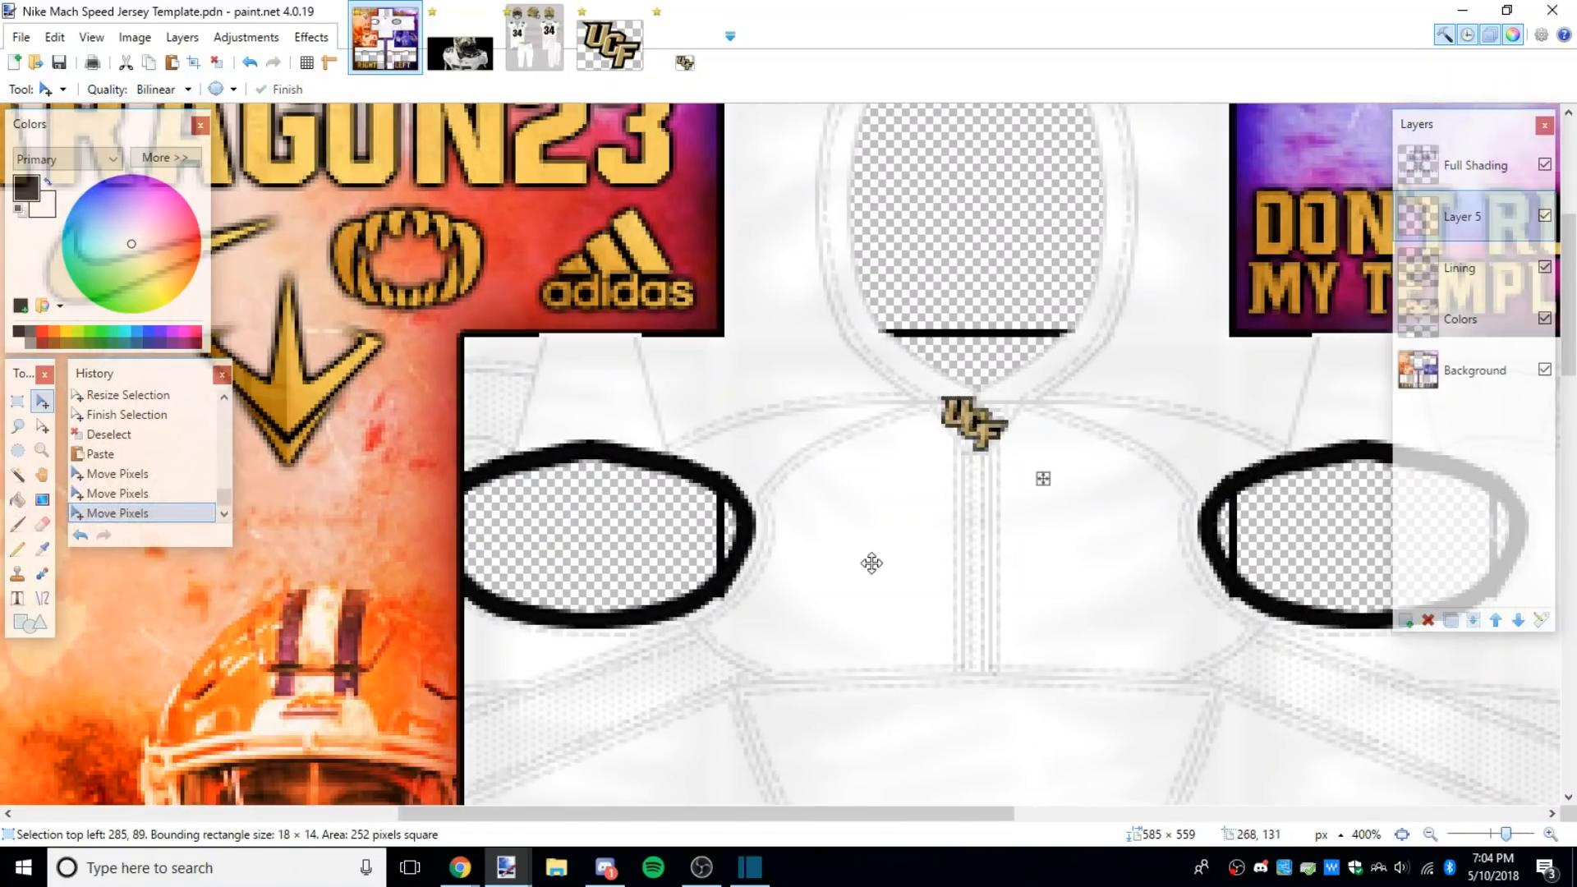
{"action": "key", "text": "Return"}
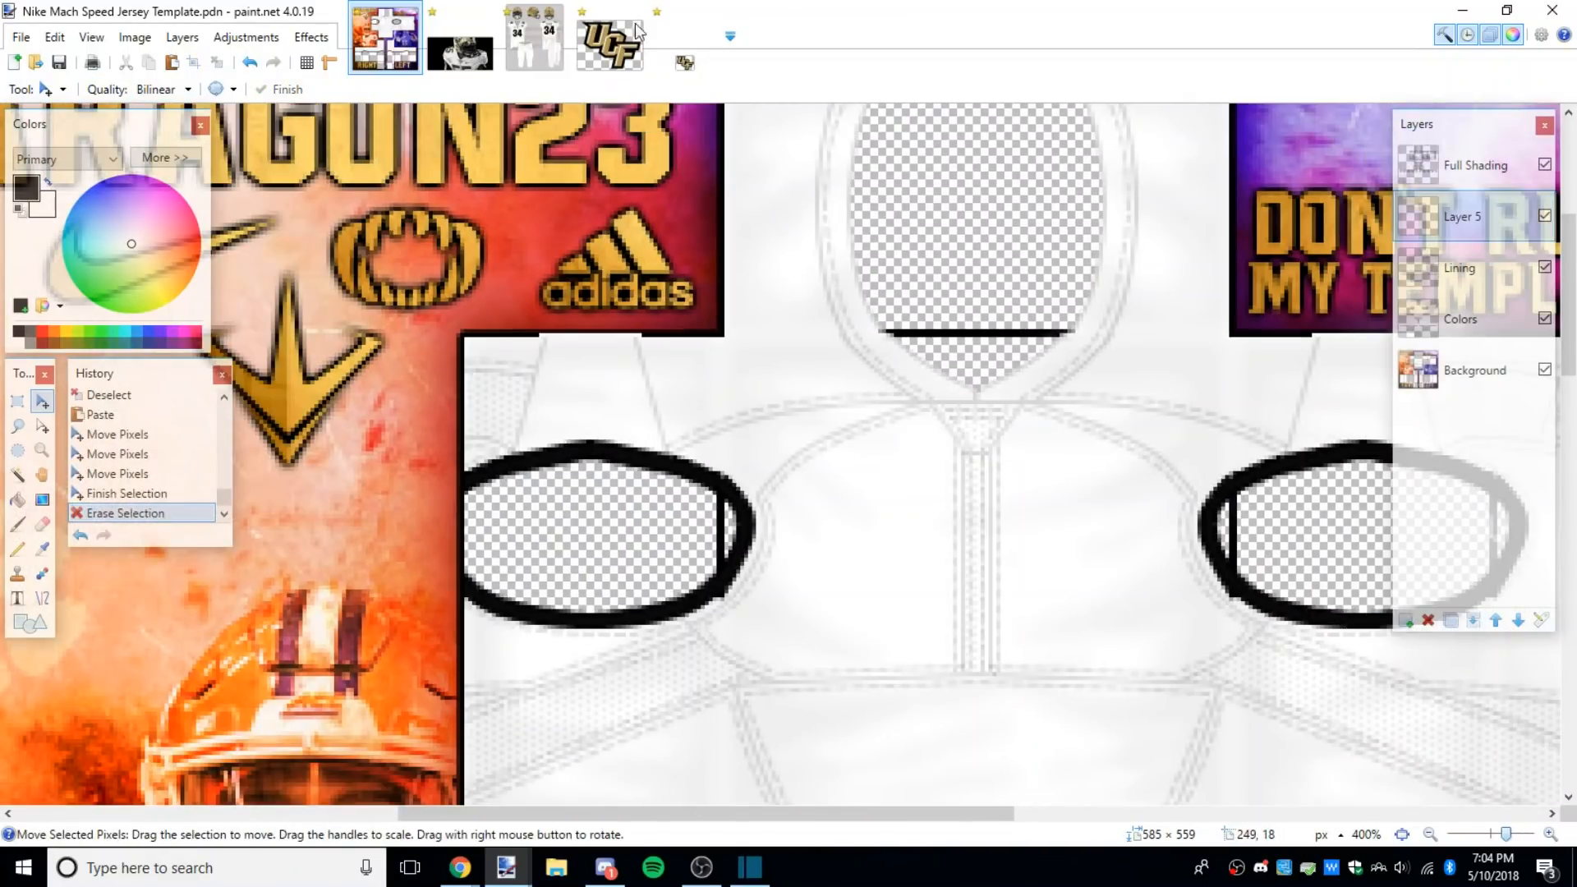
{"action": "left_click", "coordinate": [427, 70]}
{"action": "left_click", "coordinate": [397, 62]}
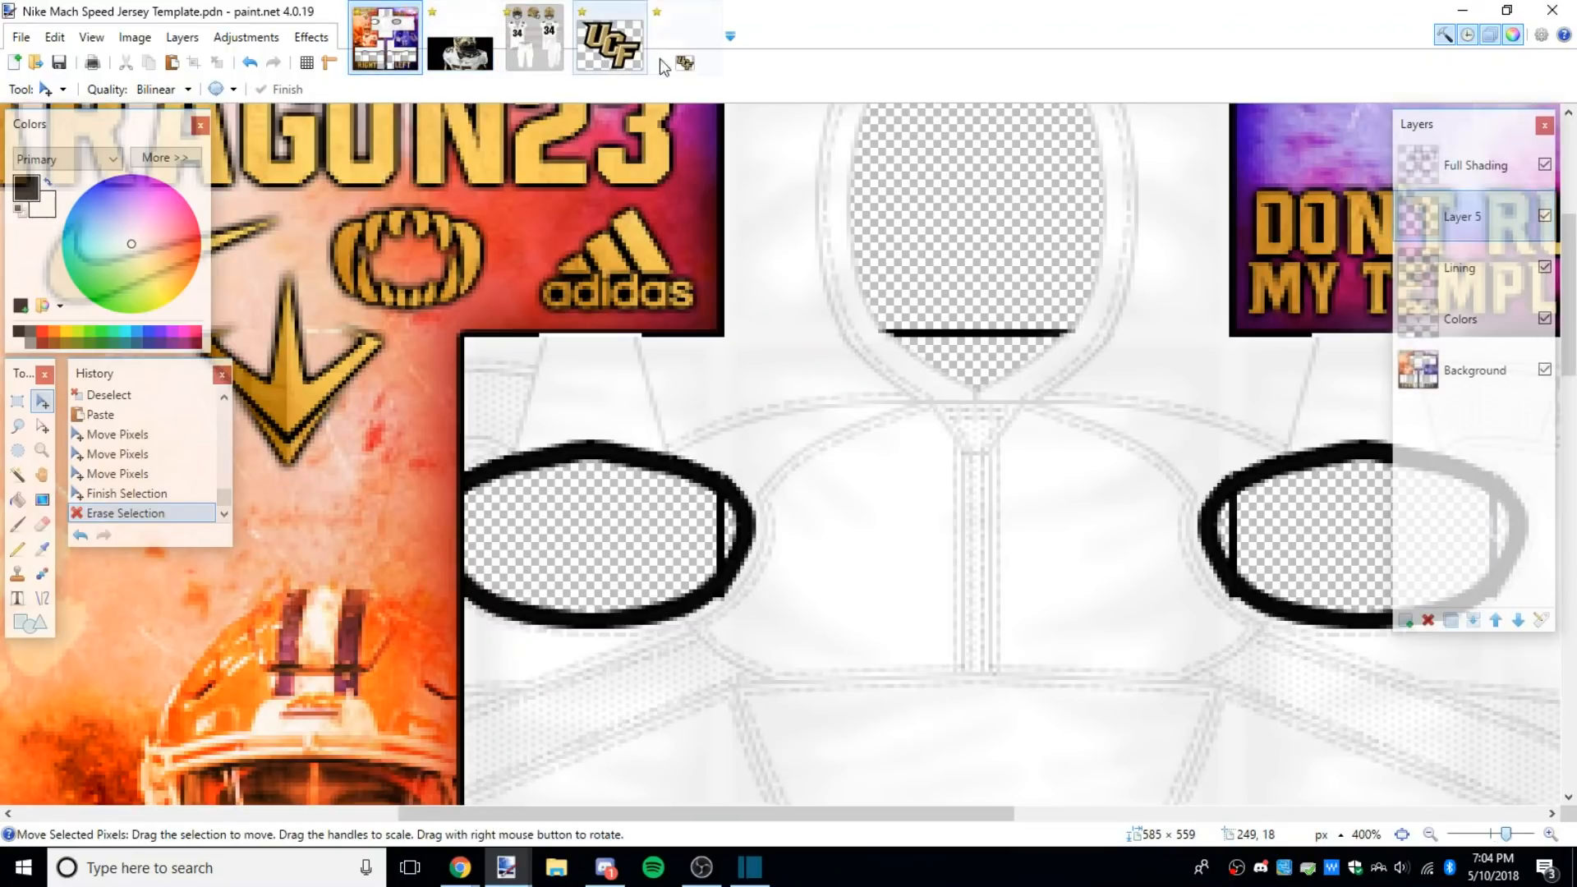
Step: Undo the 18 × 14 px resize of the logo image and resize it to a height of 12 px
{"action": "left_click", "coordinate": [670, 58]}
{"action": "left_click", "coordinate": [257, 60]}
{"action": "left_click", "coordinate": [257, 60]}
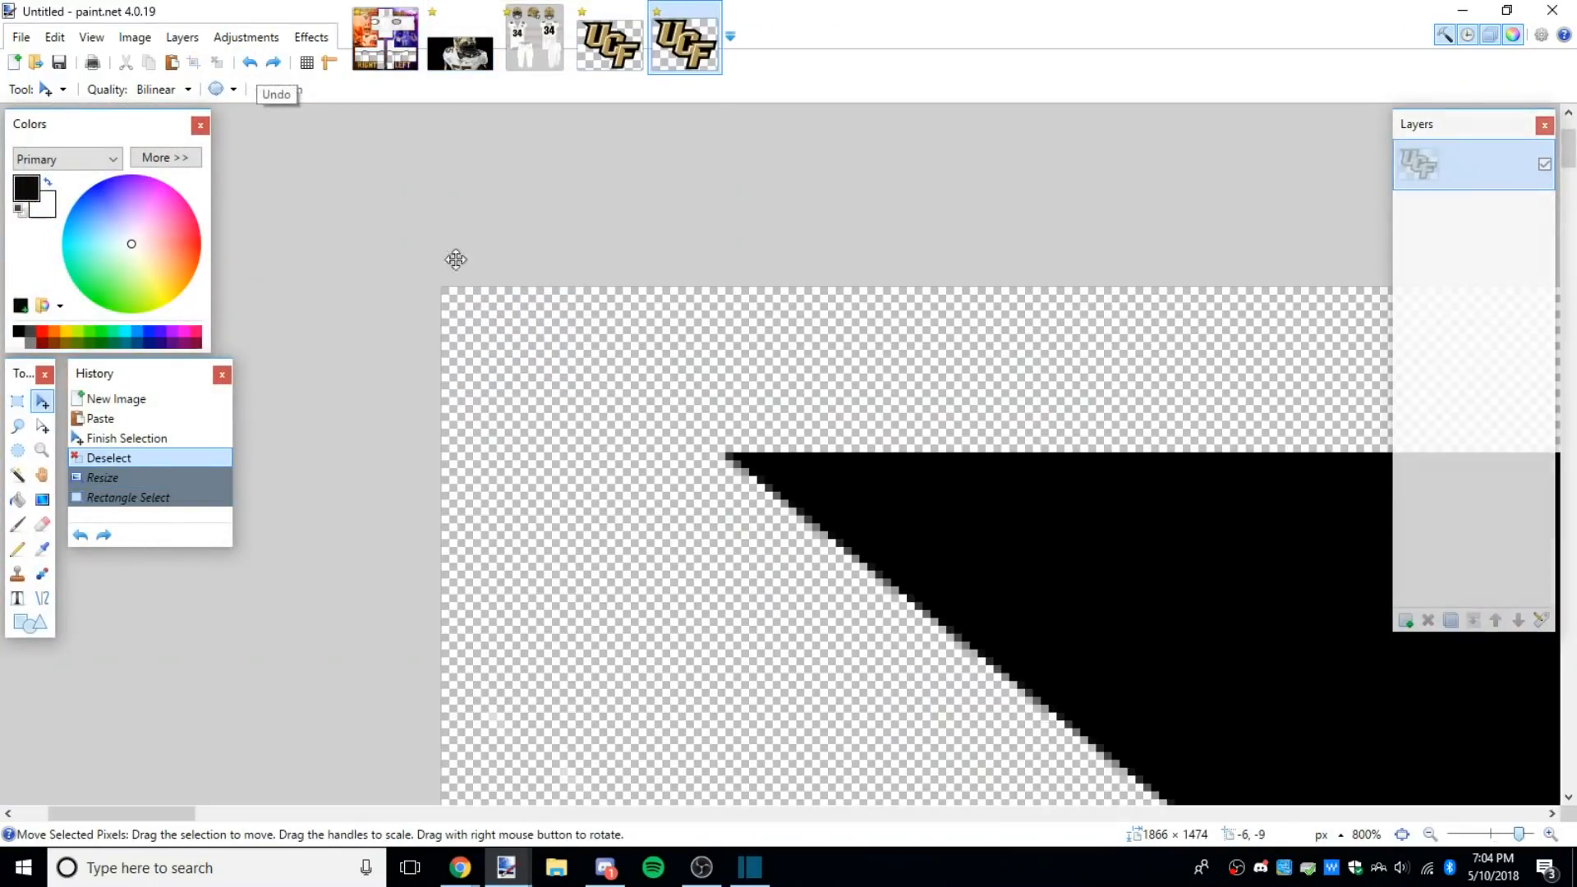
{"action": "key", "text": "ctrl+r"}
{"action": "key", "text": "Tab"}
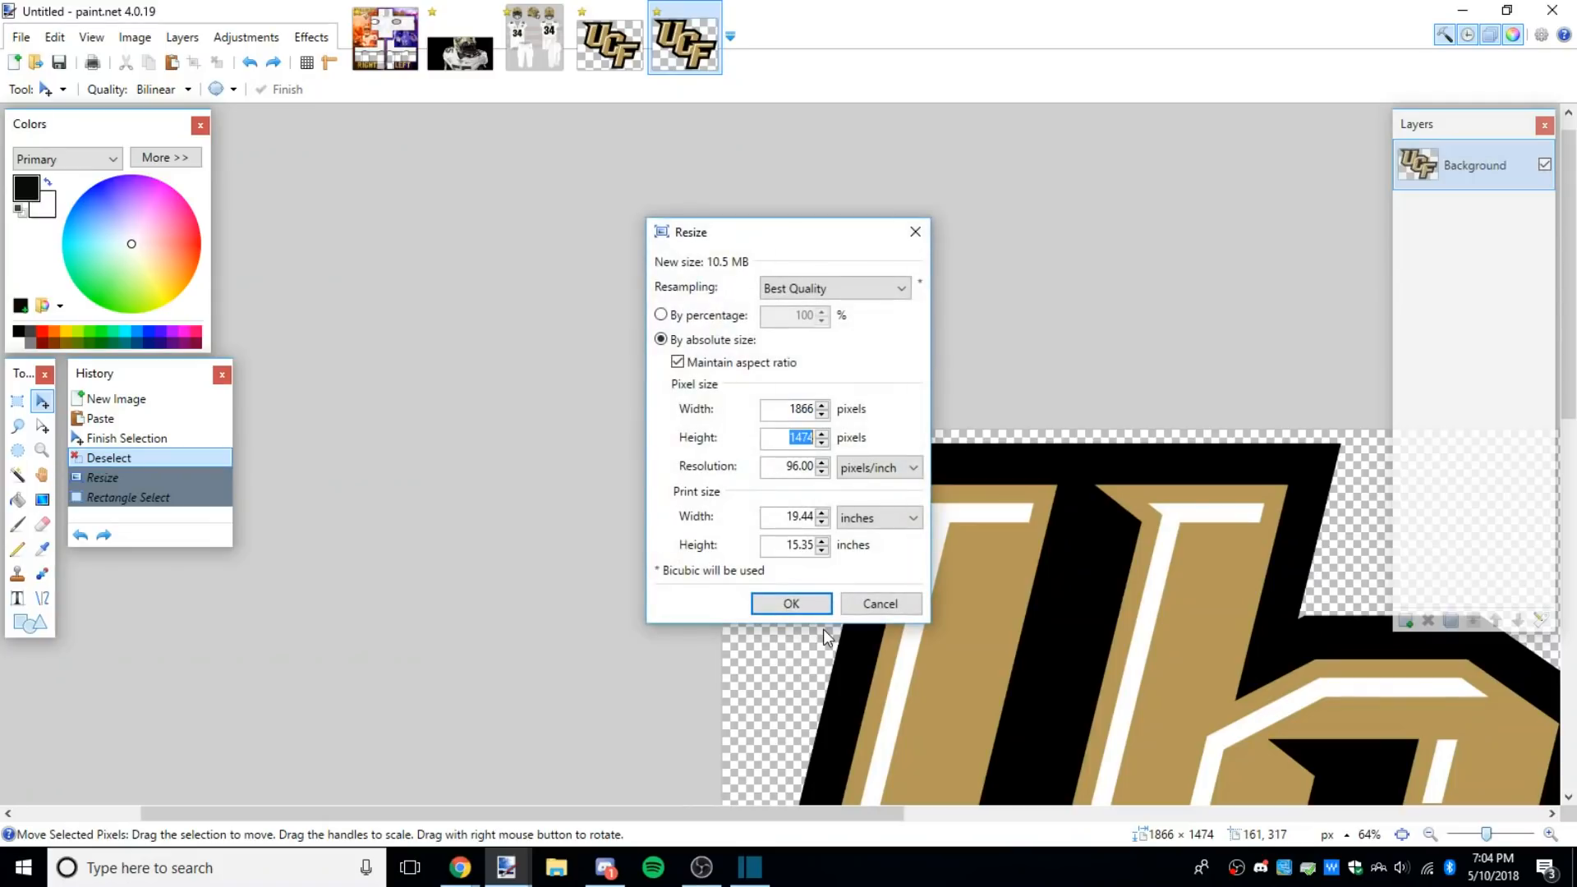
{"action": "type", "text": "12"}
{"action": "key", "text": "Return"}
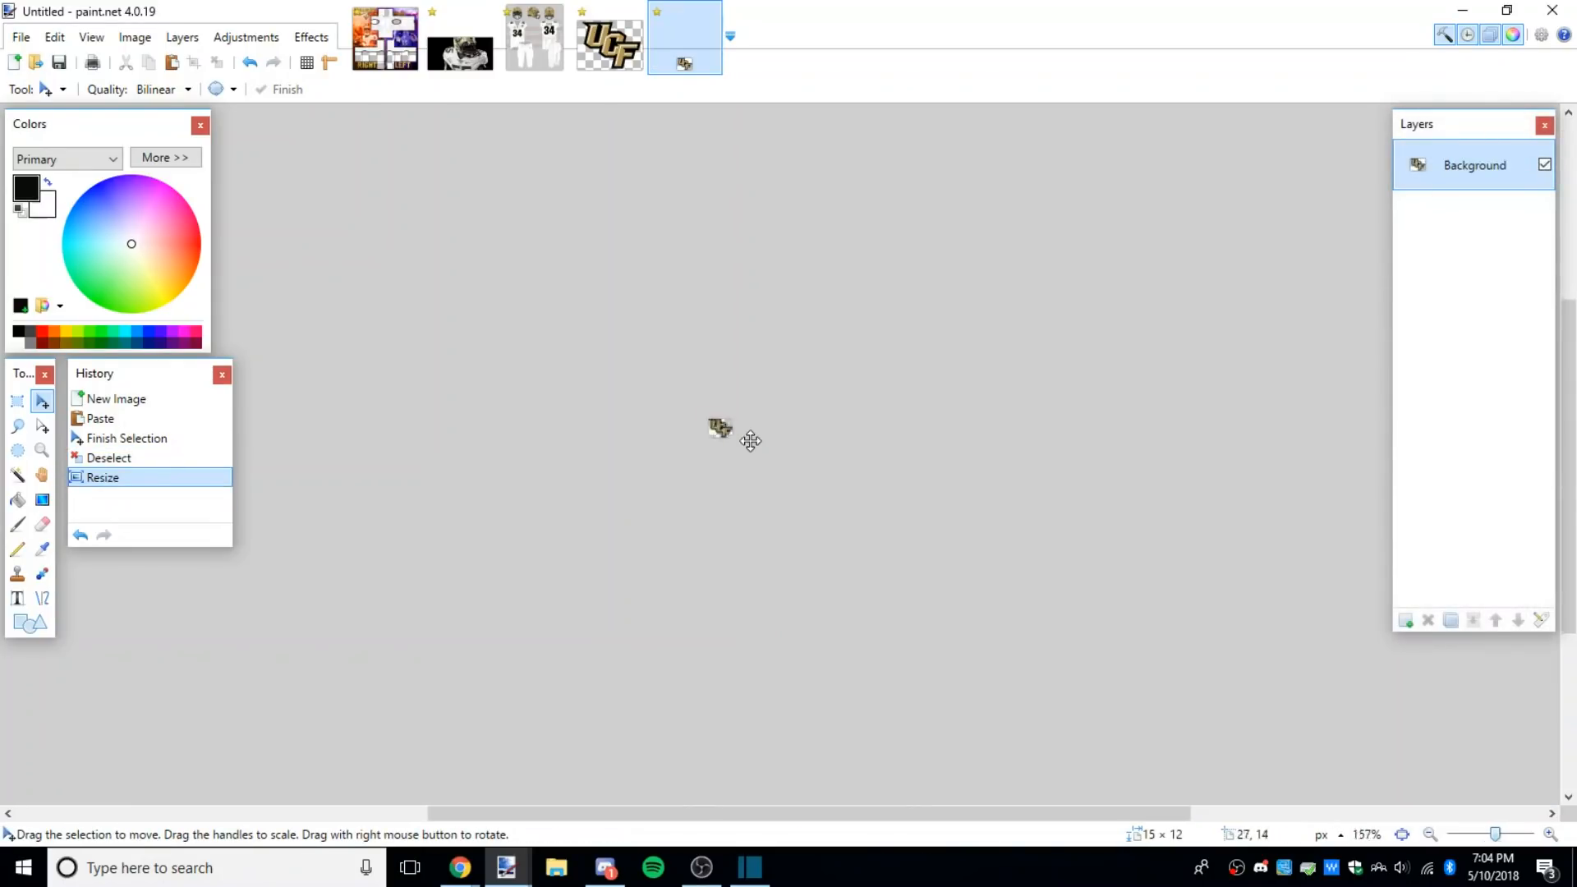
Step: Copy the 15 × 12 px logo into the jersey template and position it on the patch below the neckline
{"action": "key", "text": "ctrl+a"}
{"action": "key", "text": "ctrl+c"}
{"action": "left_click", "coordinate": [398, 46]}
{"action": "key", "text": "ctrl+v"}
{"action": "left_click_drag", "start_coordinate": [354, 330], "coordinate": [1215, 555]}
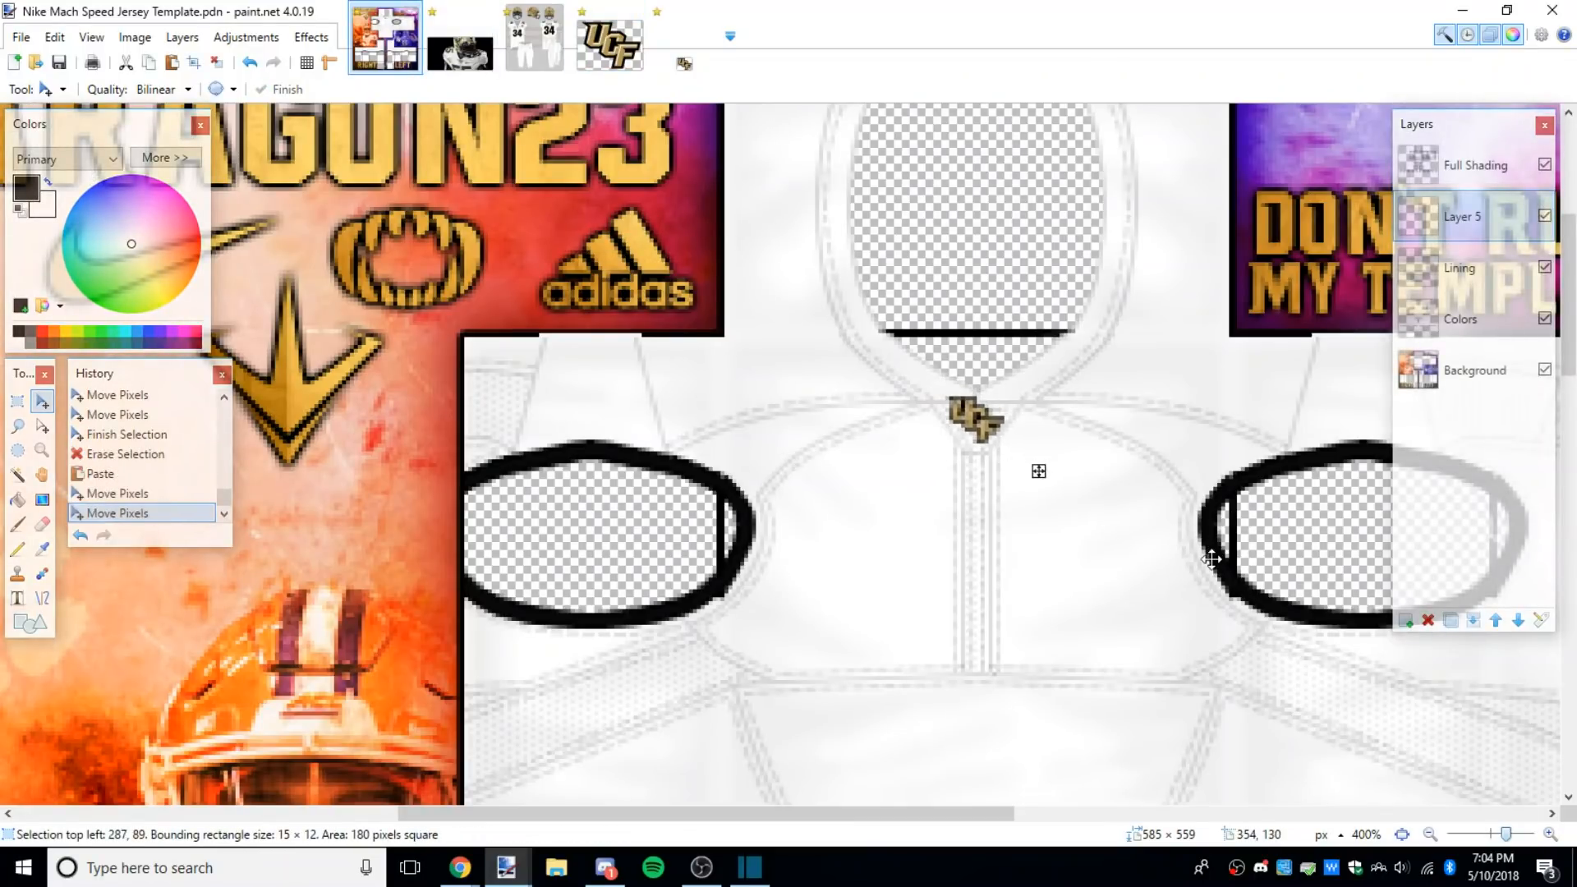
{"action": "scroll", "coordinate": [1178, 501], "scroll_direction": "up", "scroll_amount": 2}
{"action": "left_click", "coordinate": [460, 54]}
{"action": "left_click", "coordinate": [385, 37]}
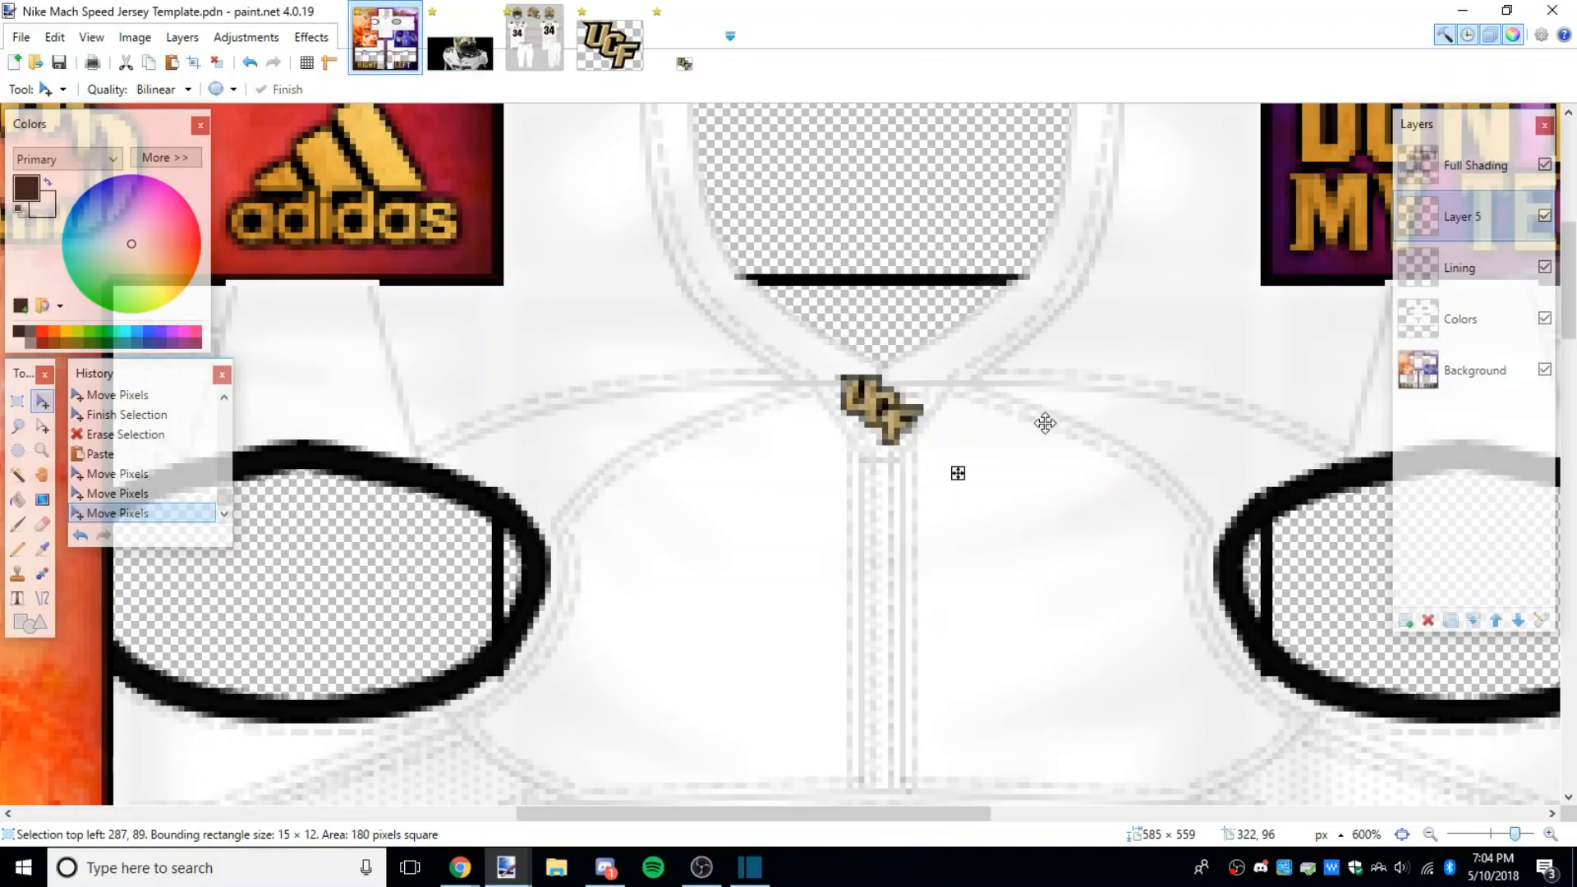
{"action": "left_click_drag", "start_coordinate": [1044, 423], "coordinate": [1045, 426]}
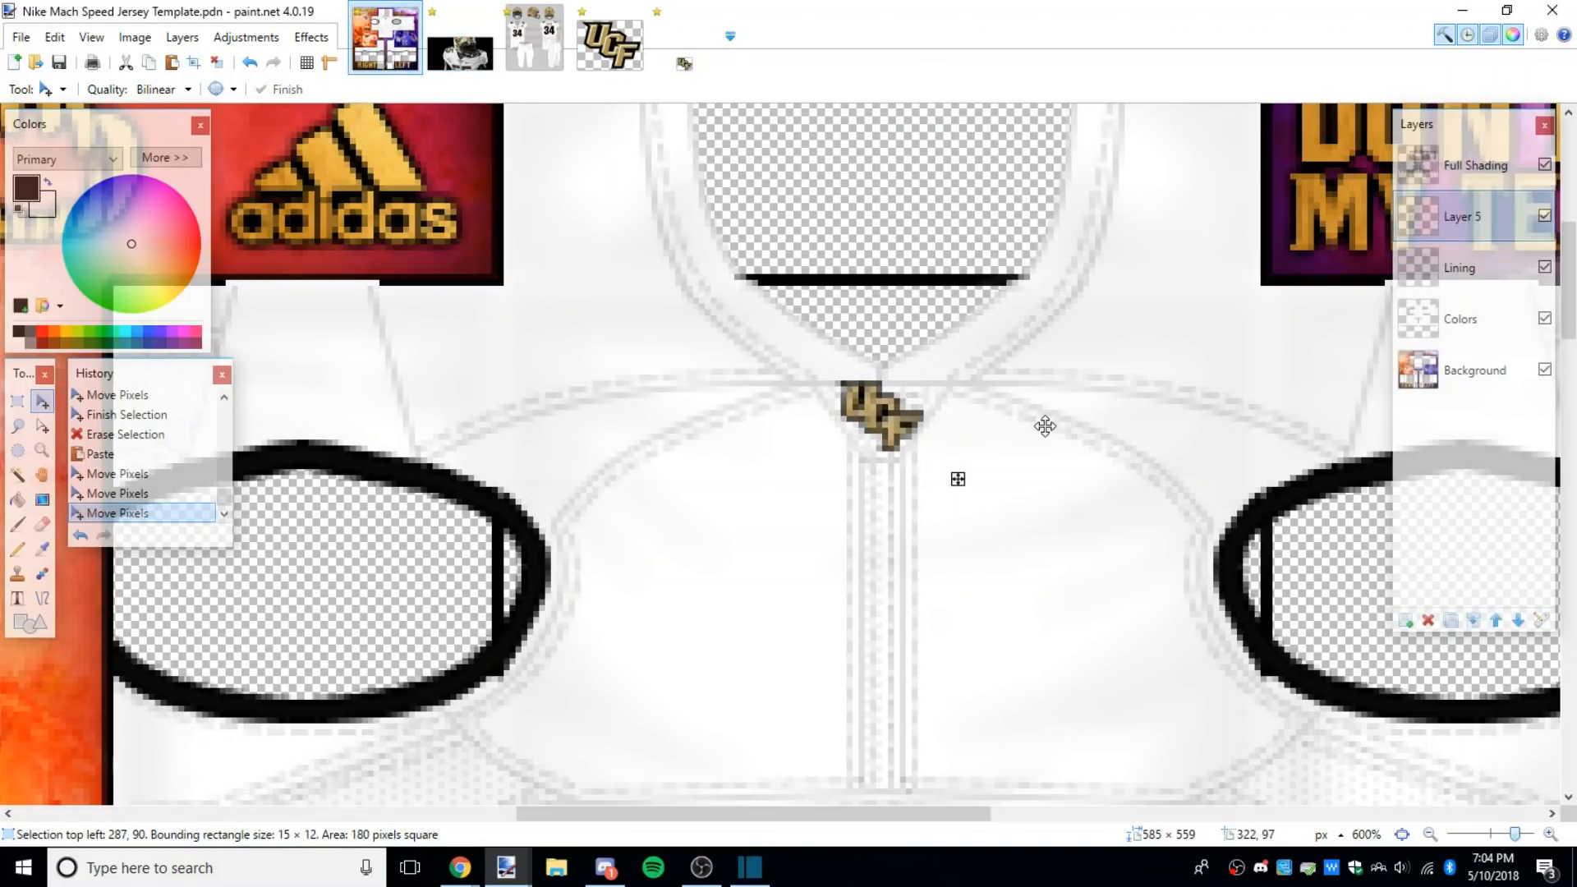
{"action": "scroll", "coordinate": [1045, 426], "scroll_direction": "down", "scroll_amount": 2}
Step: Undo the last resize of the logo image, resize it to a width of 13 px and copy it
{"action": "left_click", "coordinate": [676, 50]}
{"action": "double_click", "coordinate": [253, 65]}
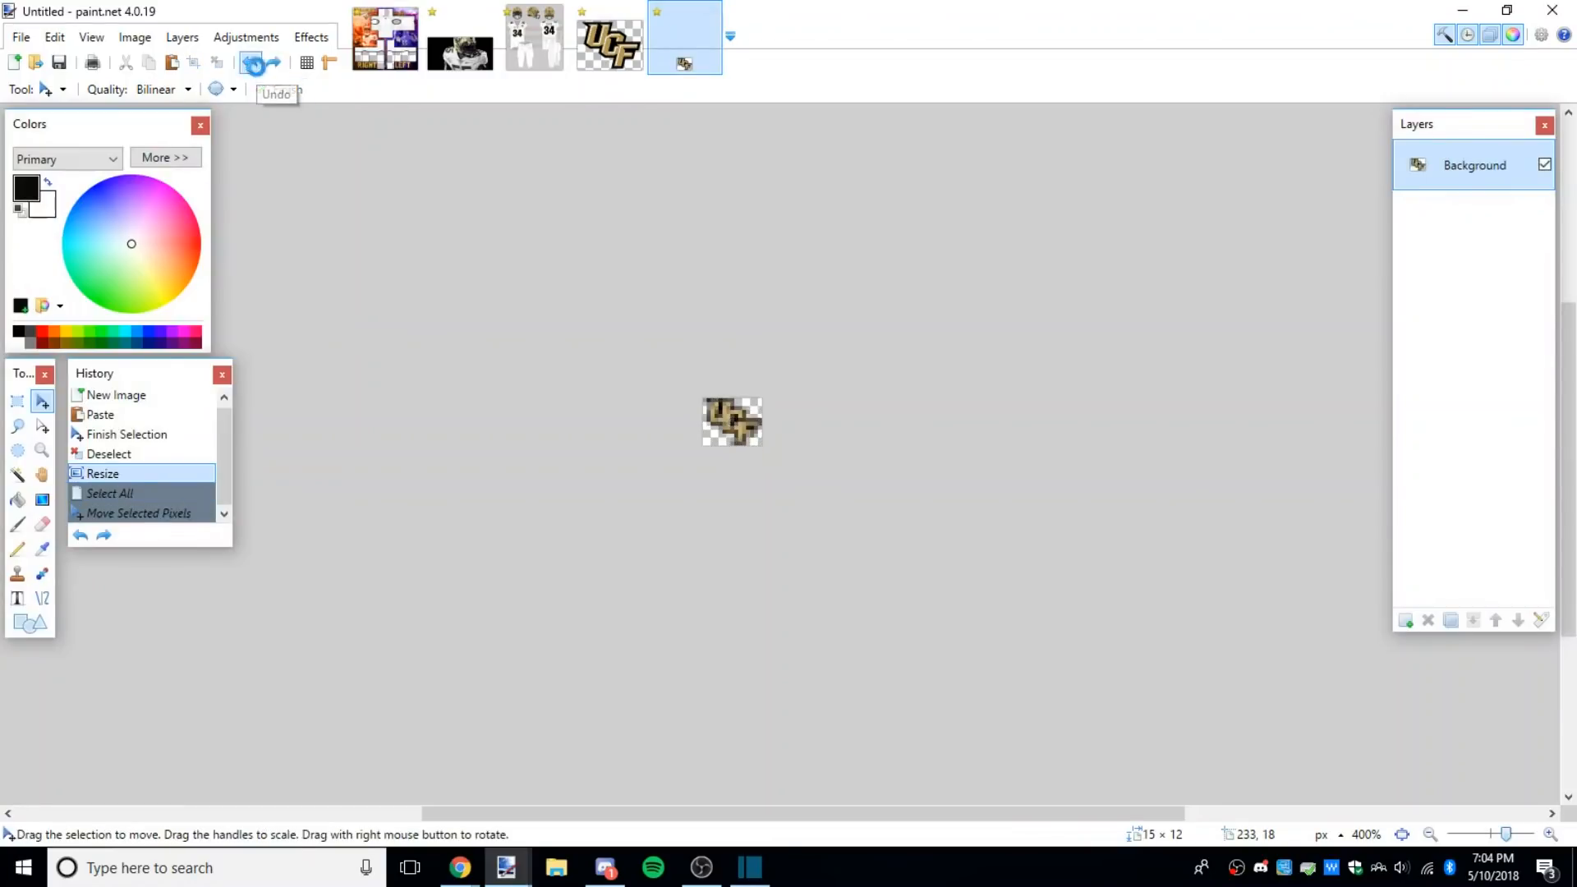
{"action": "left_click", "coordinate": [254, 64]}
{"action": "key", "text": "ctrl+r"}
{"action": "type", "text": "13"}
{"action": "key", "text": "Return"}
{"action": "key", "text": "ctrl+a"}
{"action": "left_click", "coordinate": [586, 421]}
Step: Replace the logo on the jersey's neckline patch with the 13 × 10 px version, centre it and deselect
{"action": "left_click", "coordinate": [394, 54]}
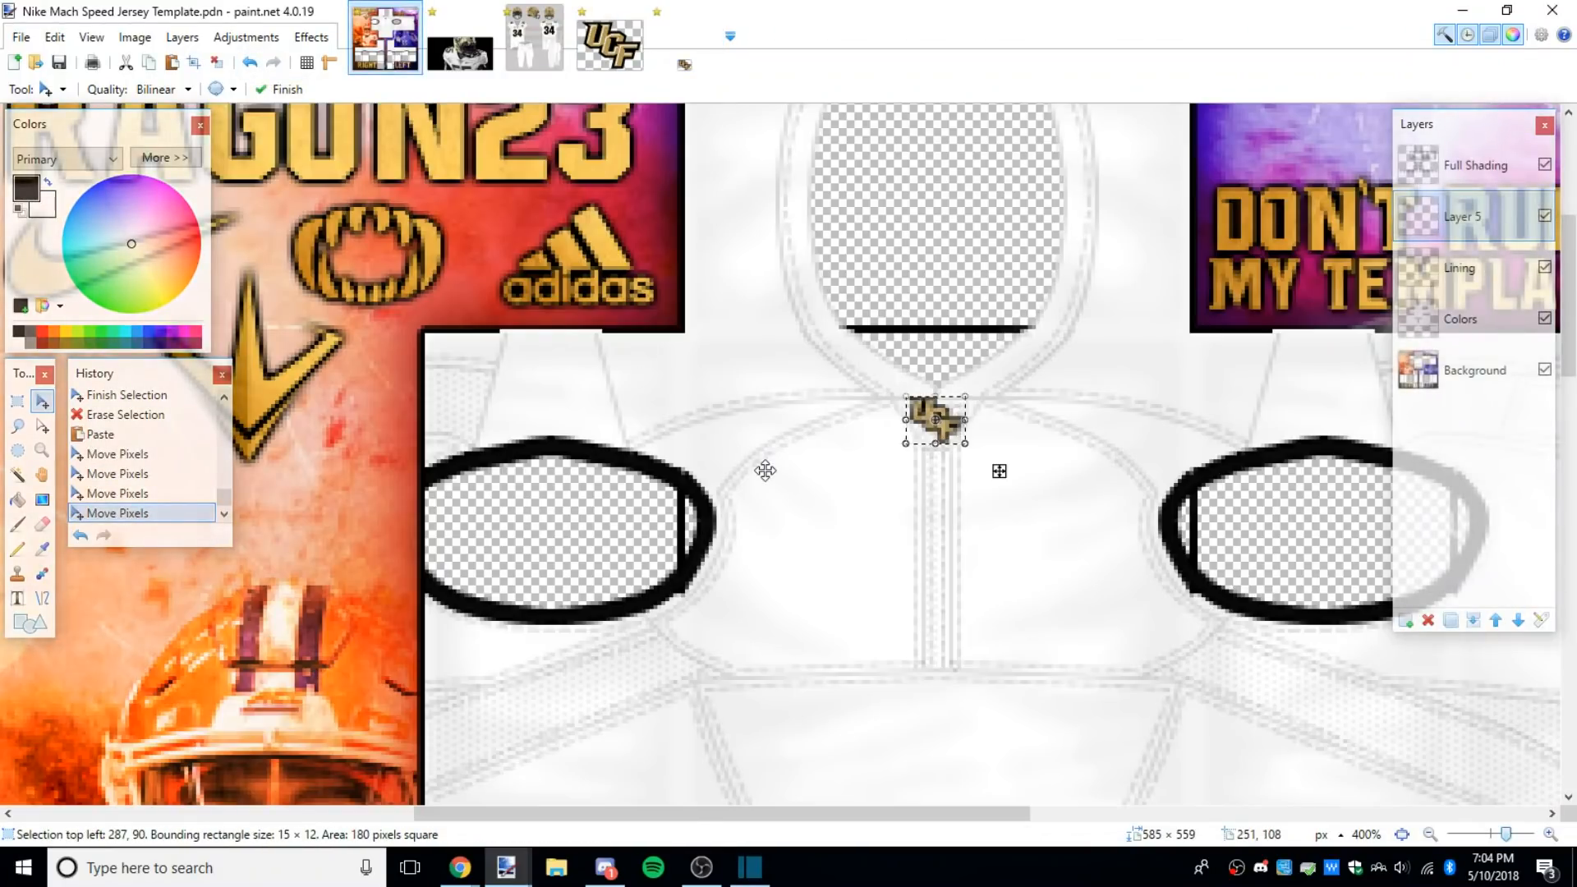
{"action": "key", "text": "Delete"}
{"action": "key", "text": "ctrl+v"}
{"action": "left_click_drag", "start_coordinate": [460, 338], "coordinate": [1204, 489]}
{"action": "left_click_drag", "start_coordinate": [855, 325], "coordinate": [988, 467]}
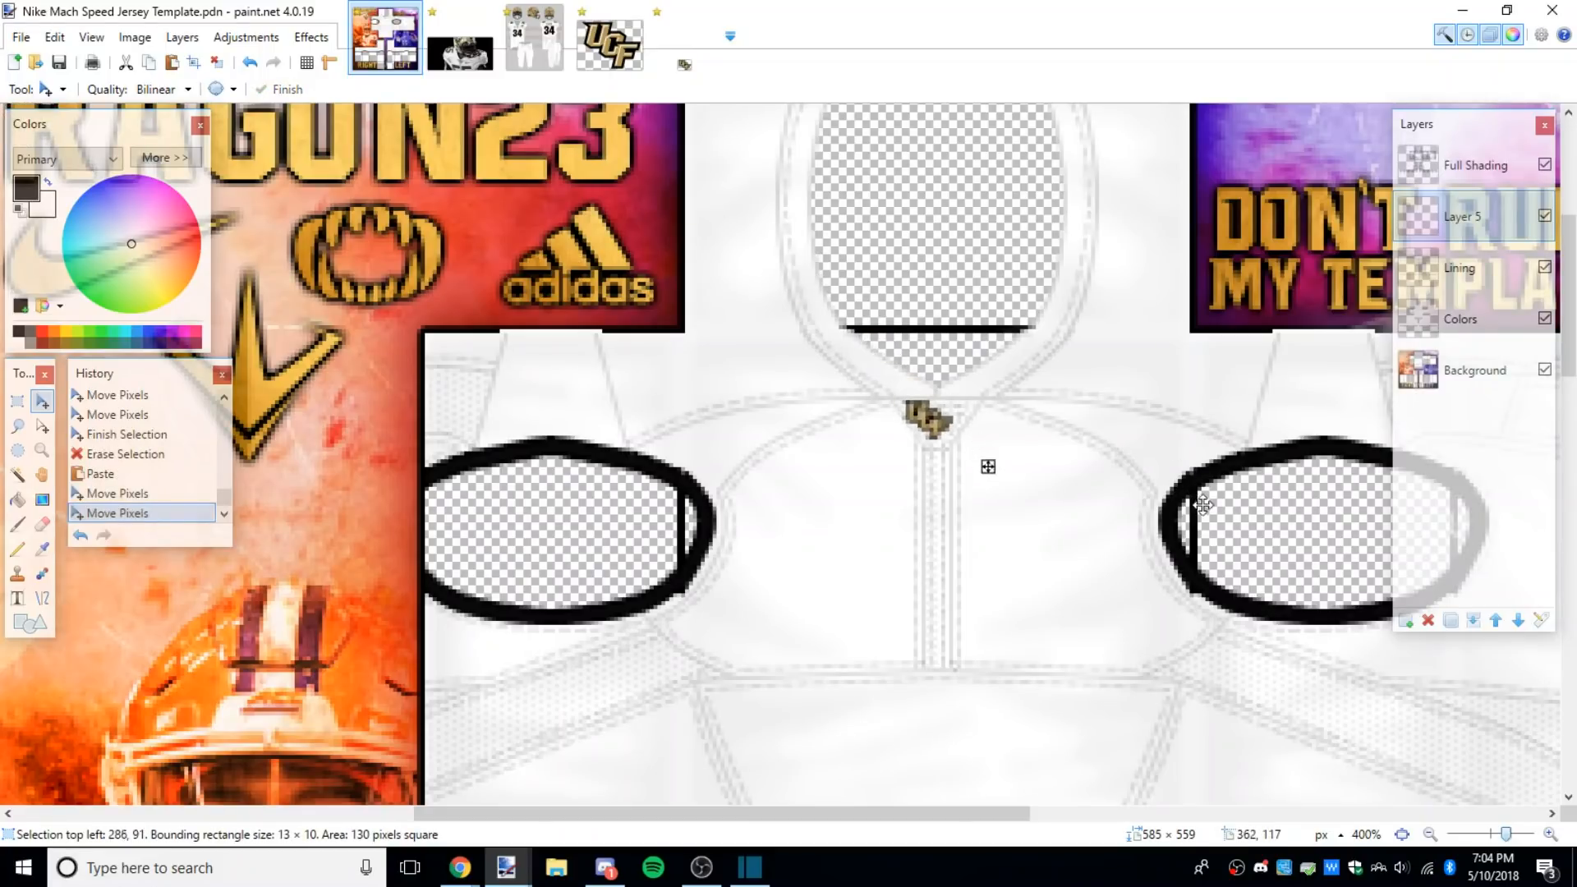
{"action": "key", "text": "ctrl+minus"}
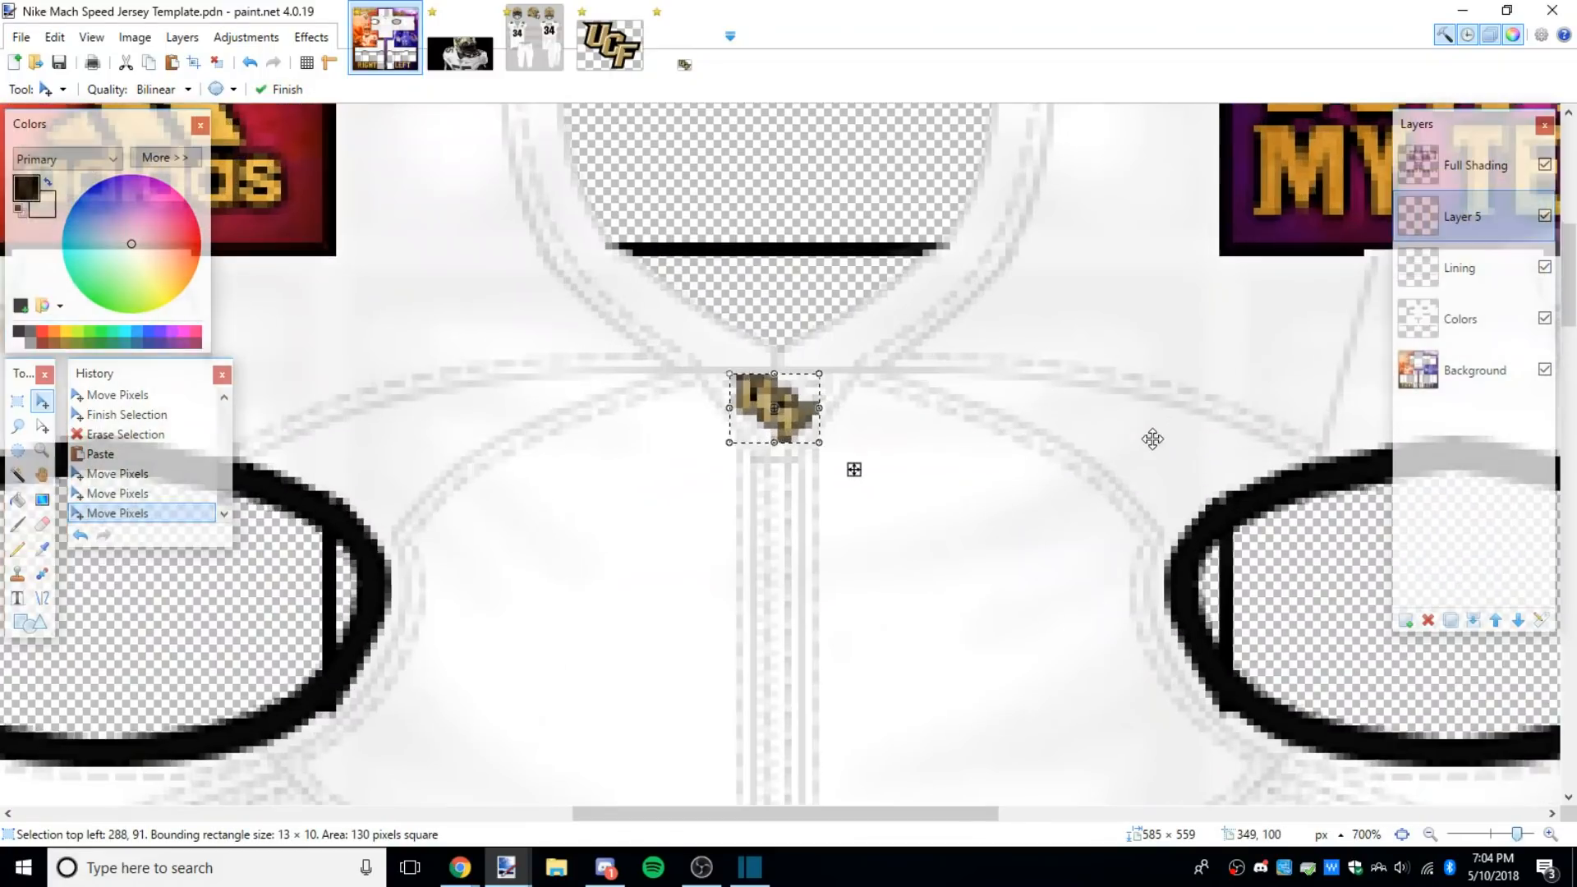
{"action": "key", "text": "s"}
{"action": "key", "text": "ctrl+d"}
{"action": "scroll", "coordinate": [854, 511], "scroll_direction": "down", "scroll_amount": 3}
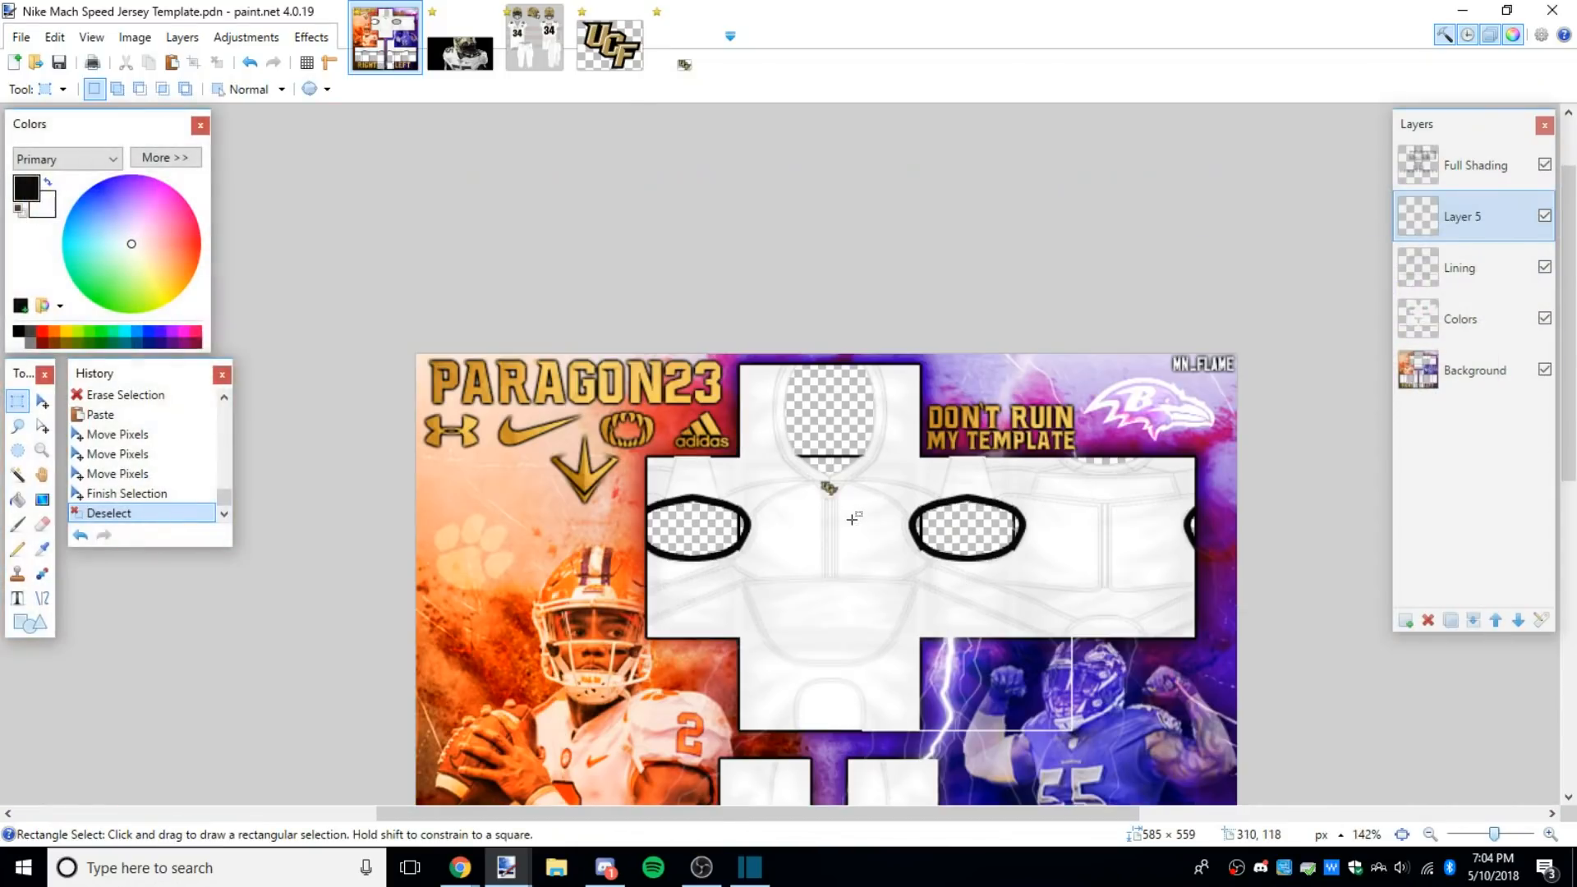
Step: Select the 13 × 10 px logo on the jersey's neckline patch and erase it
{"action": "scroll", "coordinate": [848, 517], "scroll_direction": "up", "scroll_amount": 3}
{"action": "left_click_drag", "start_coordinate": [726, 390], "coordinate": [978, 572]}
{"action": "left_click", "coordinate": [904, 507]}
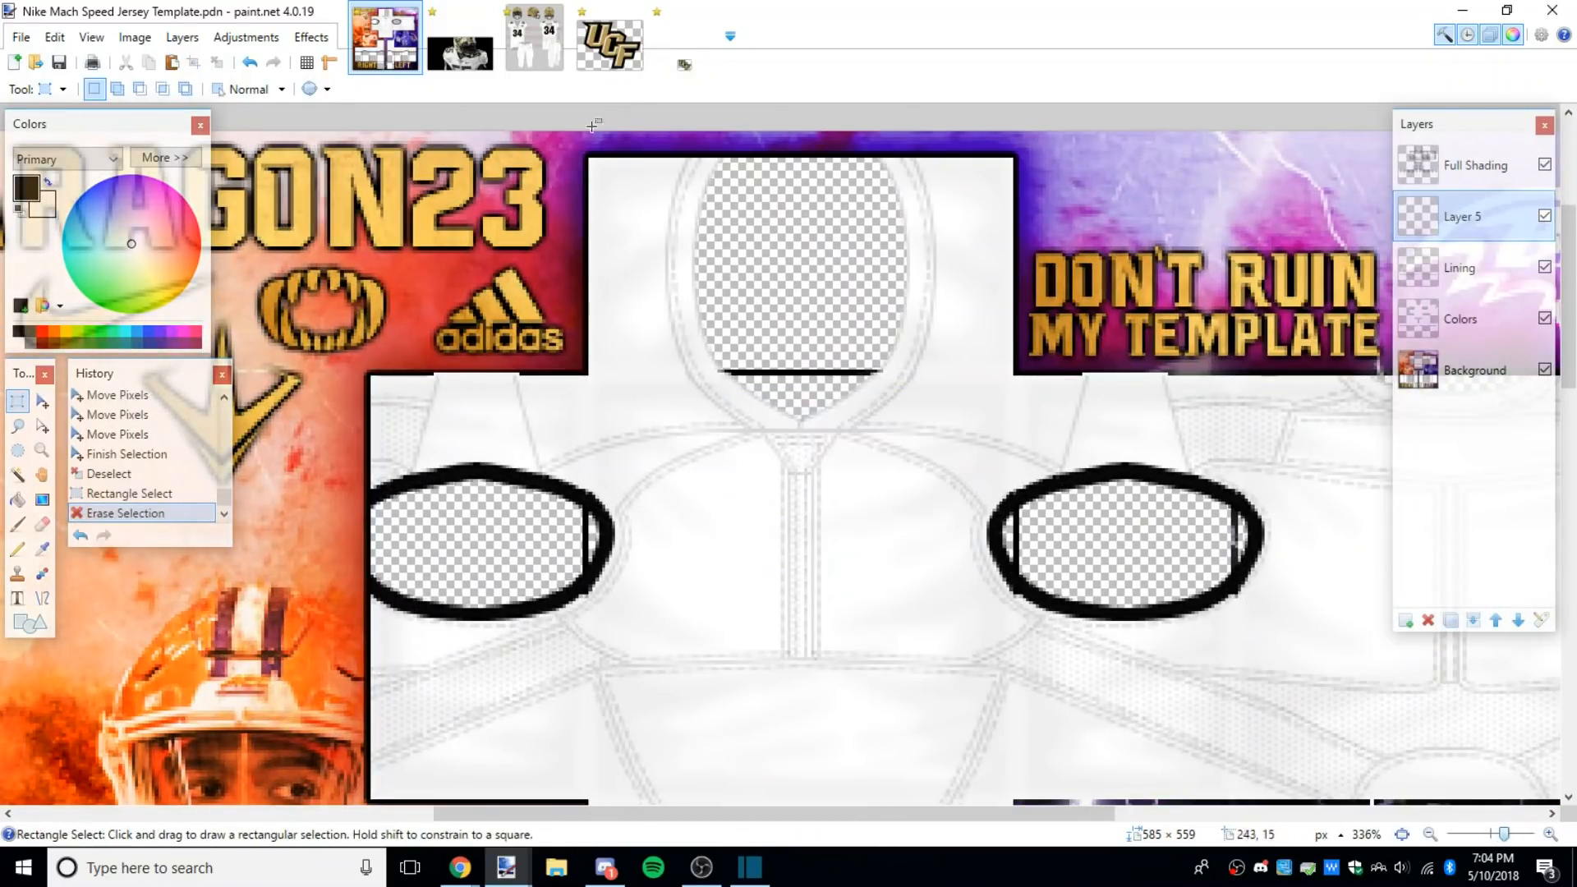
Step: Restore the logo image to its full size and resize it to a height of 12 px
{"action": "left_click", "coordinate": [684, 41]}
{"action": "left_click", "coordinate": [249, 63]}
{"action": "left_click", "coordinate": [248, 67]}
{"action": "left_click", "coordinate": [249, 67]}
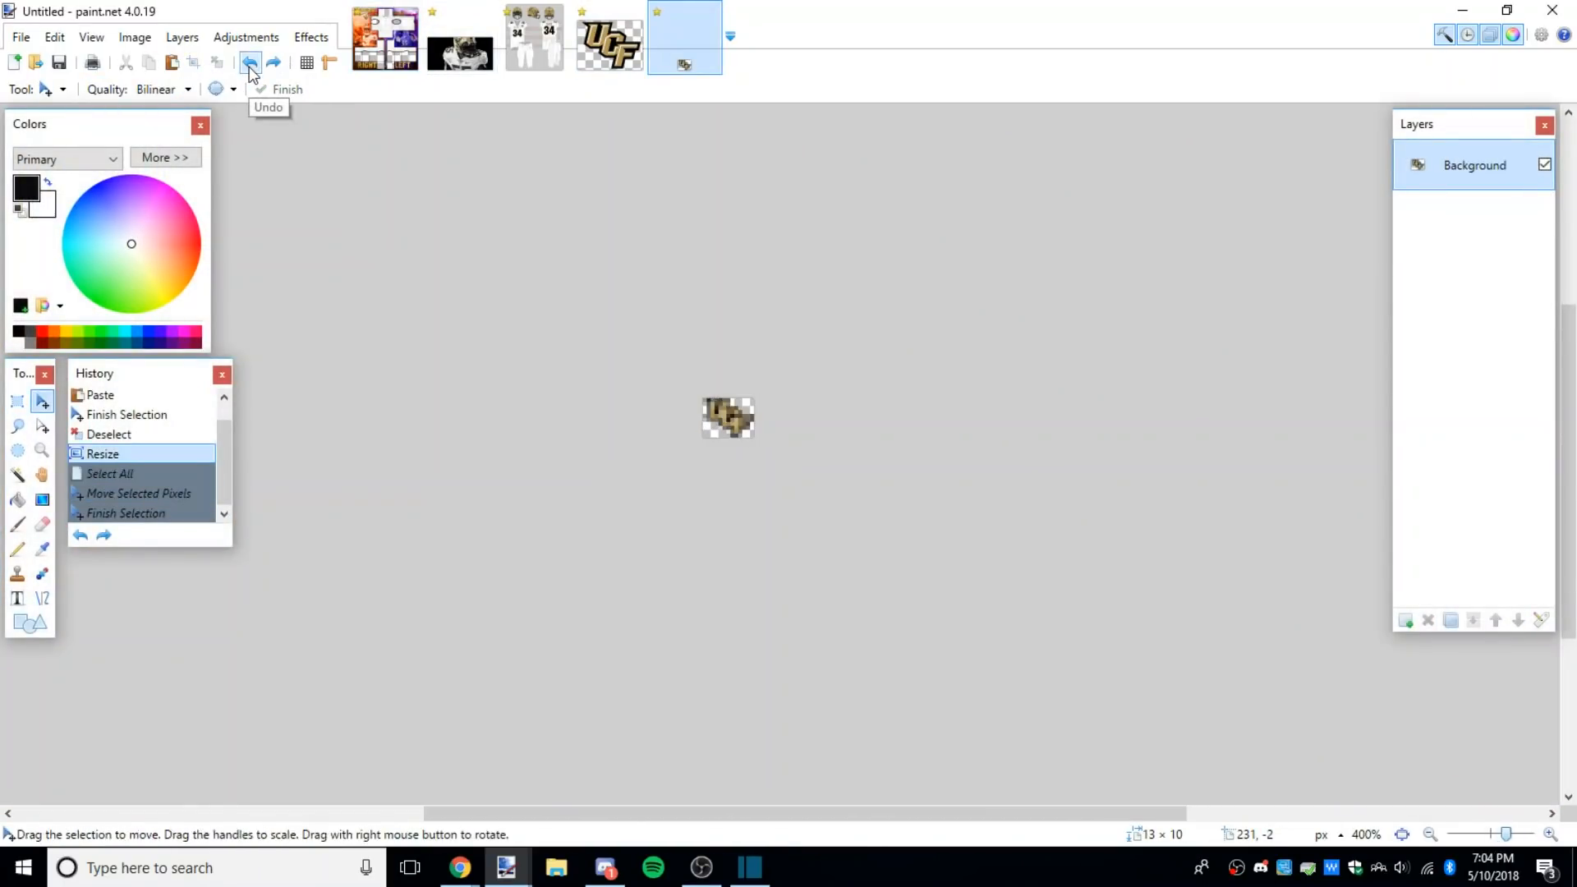
{"action": "left_click", "coordinate": [249, 68]}
{"action": "key", "text": "ctrl+r"}
{"action": "key", "text": "Tab"}
{"action": "type", "text": "12"}
{"action": "key", "text": "Return"}
Step: Paste a copy of the resized logo into the jersey template and centre it on the patch below the neckline
{"action": "key", "text": "ctrl+a"}
{"action": "key", "text": "ctrl+c"}
{"action": "key", "text": "ctrl+Tab"}
{"action": "key", "text": "ctrl+v"}
{"action": "left_click_drag", "start_coordinate": [1009, 599], "coordinate": [1387, 747]}
{"action": "left_click_drag", "start_coordinate": [904, 416], "coordinate": [1079, 508]}
{"action": "left_click", "coordinate": [1080, 483]}
{"action": "scroll", "coordinate": [921, 441], "scroll_direction": "up", "scroll_amount": 3}
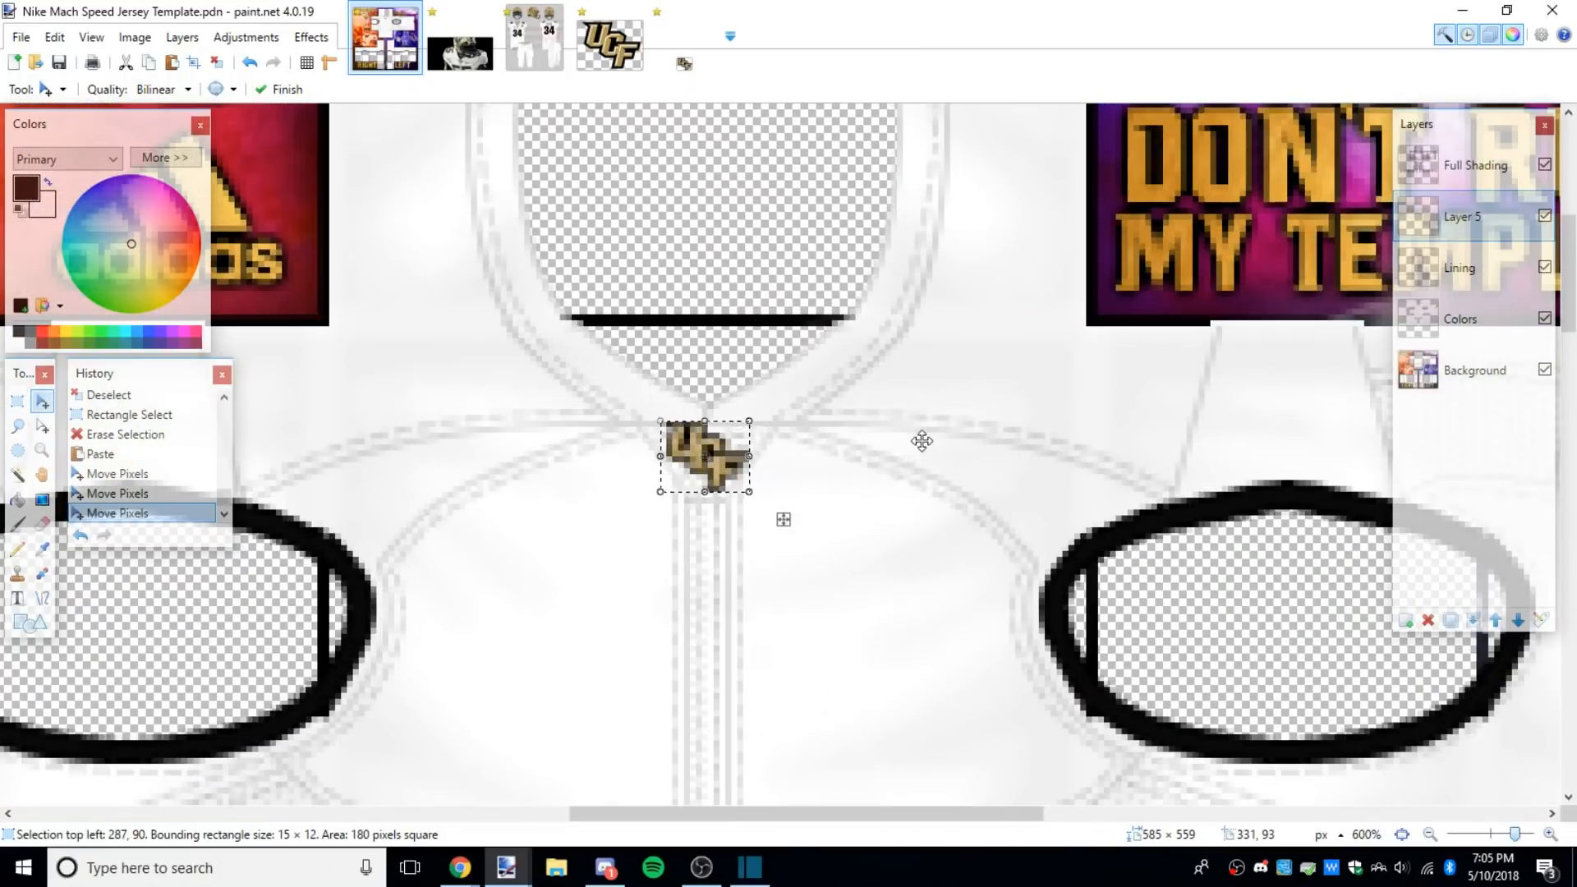
Step: Delete the pasted 15 × 12 px logo from the jersey's collar patch and restore the separate logo image to its full size
{"action": "left_click_drag", "start_coordinate": [893, 470], "coordinate": [893, 465]}
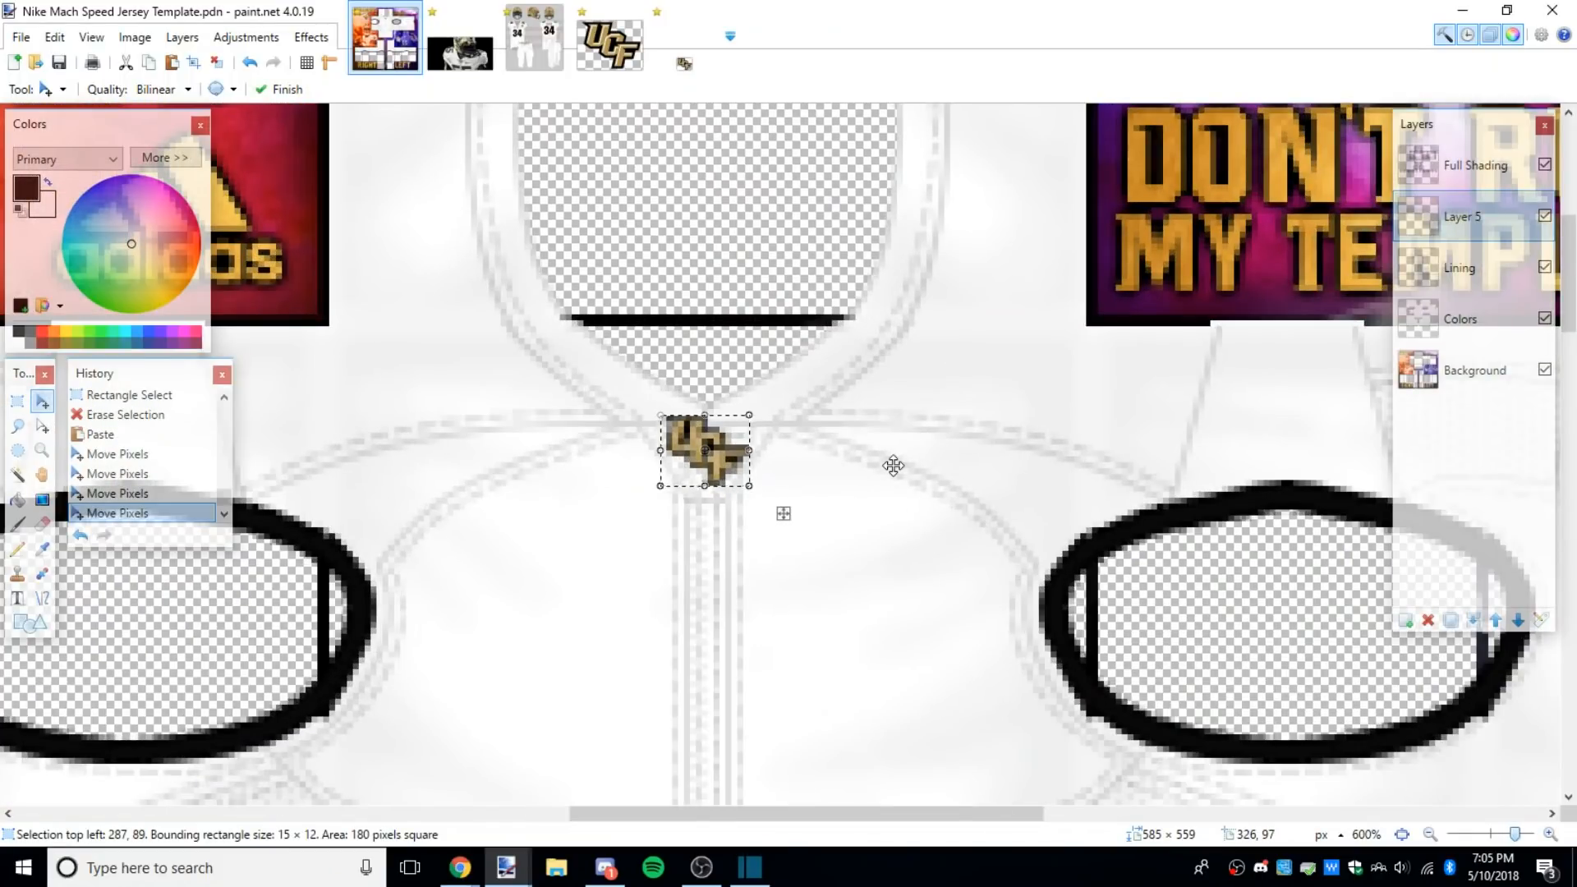
{"action": "key", "text": "Delete"}
{"action": "left_click", "coordinate": [685, 51]}
{"action": "left_click", "coordinate": [255, 64]}
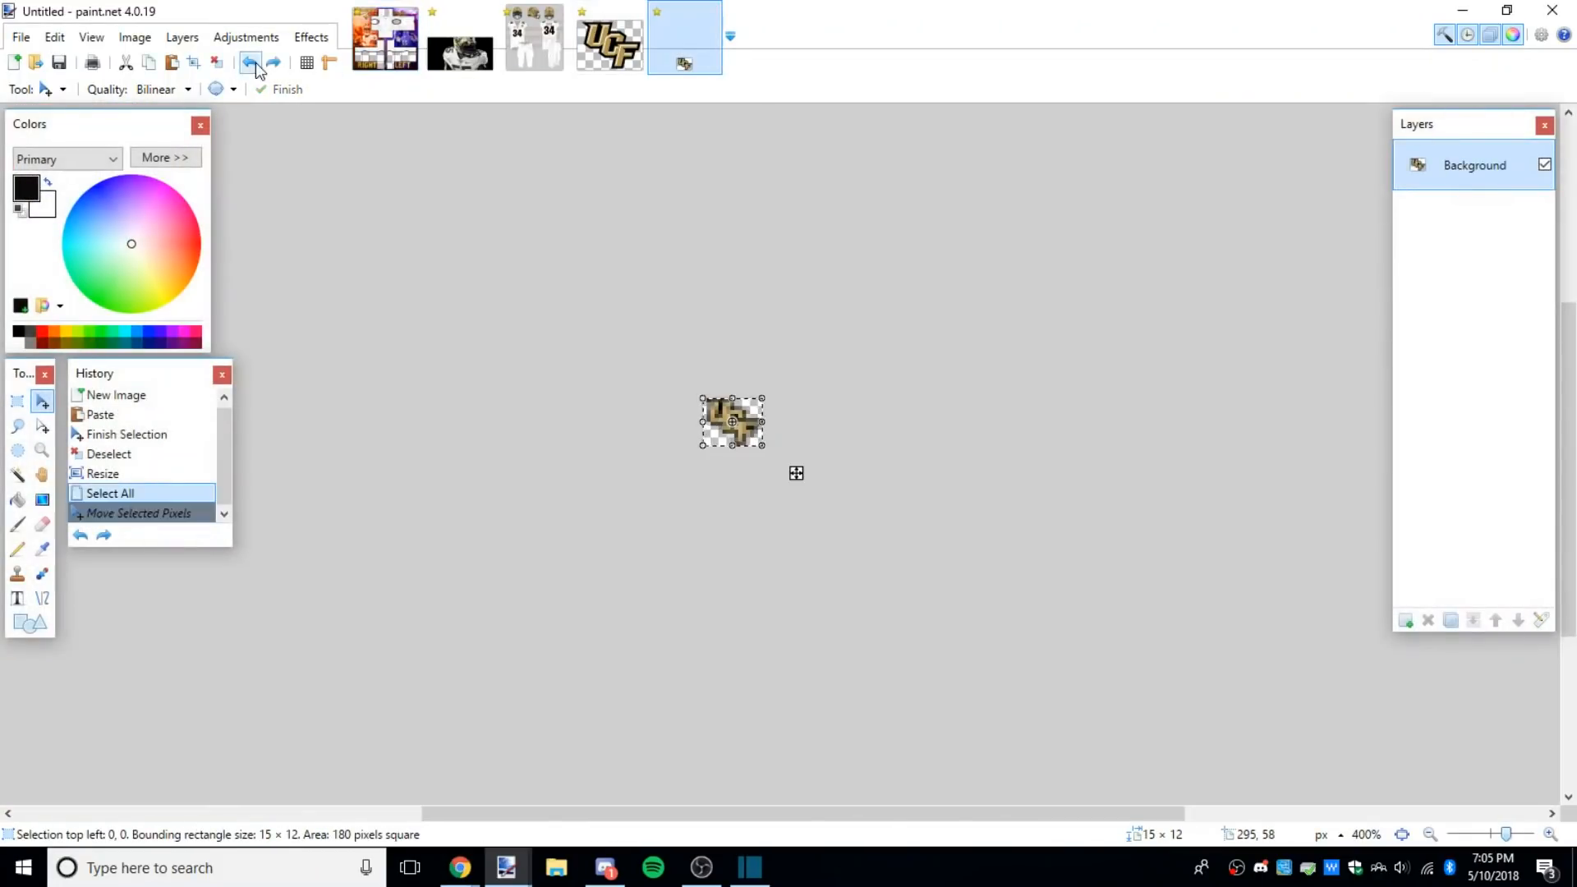
{"action": "left_click", "coordinate": [256, 65]}
{"action": "left_click", "coordinate": [256, 65]}
Step: Resize the UCF logo image to a width of 14 px and copy the whole image
{"action": "key", "text": "ctrl+r"}
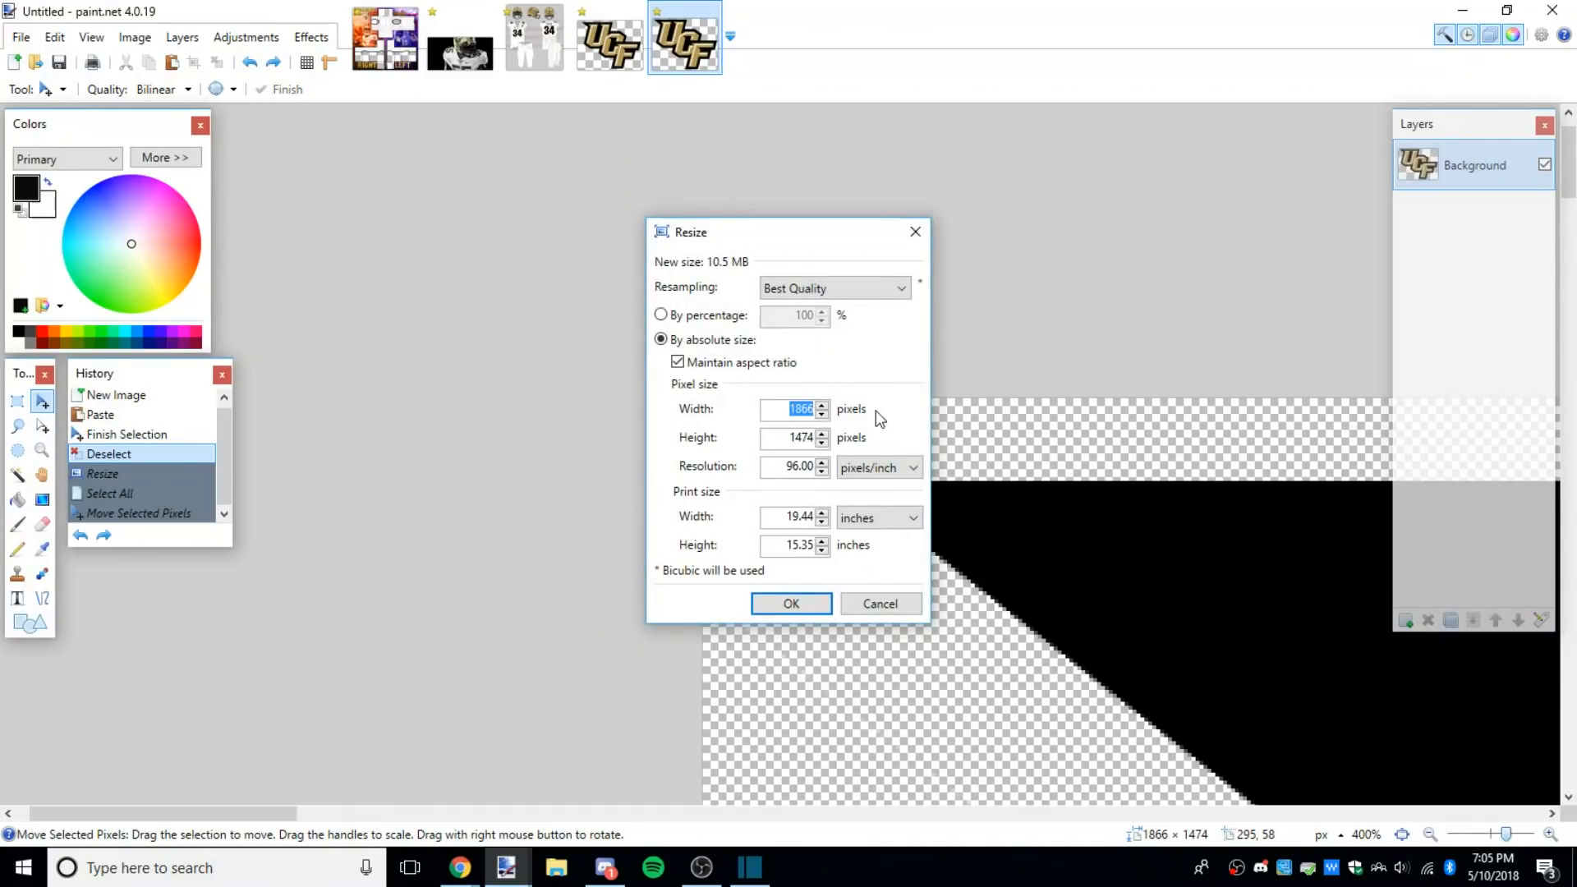
{"action": "type", "text": "14"}
{"action": "key", "text": "Return"}
{"action": "key", "text": "ctrl+a"}
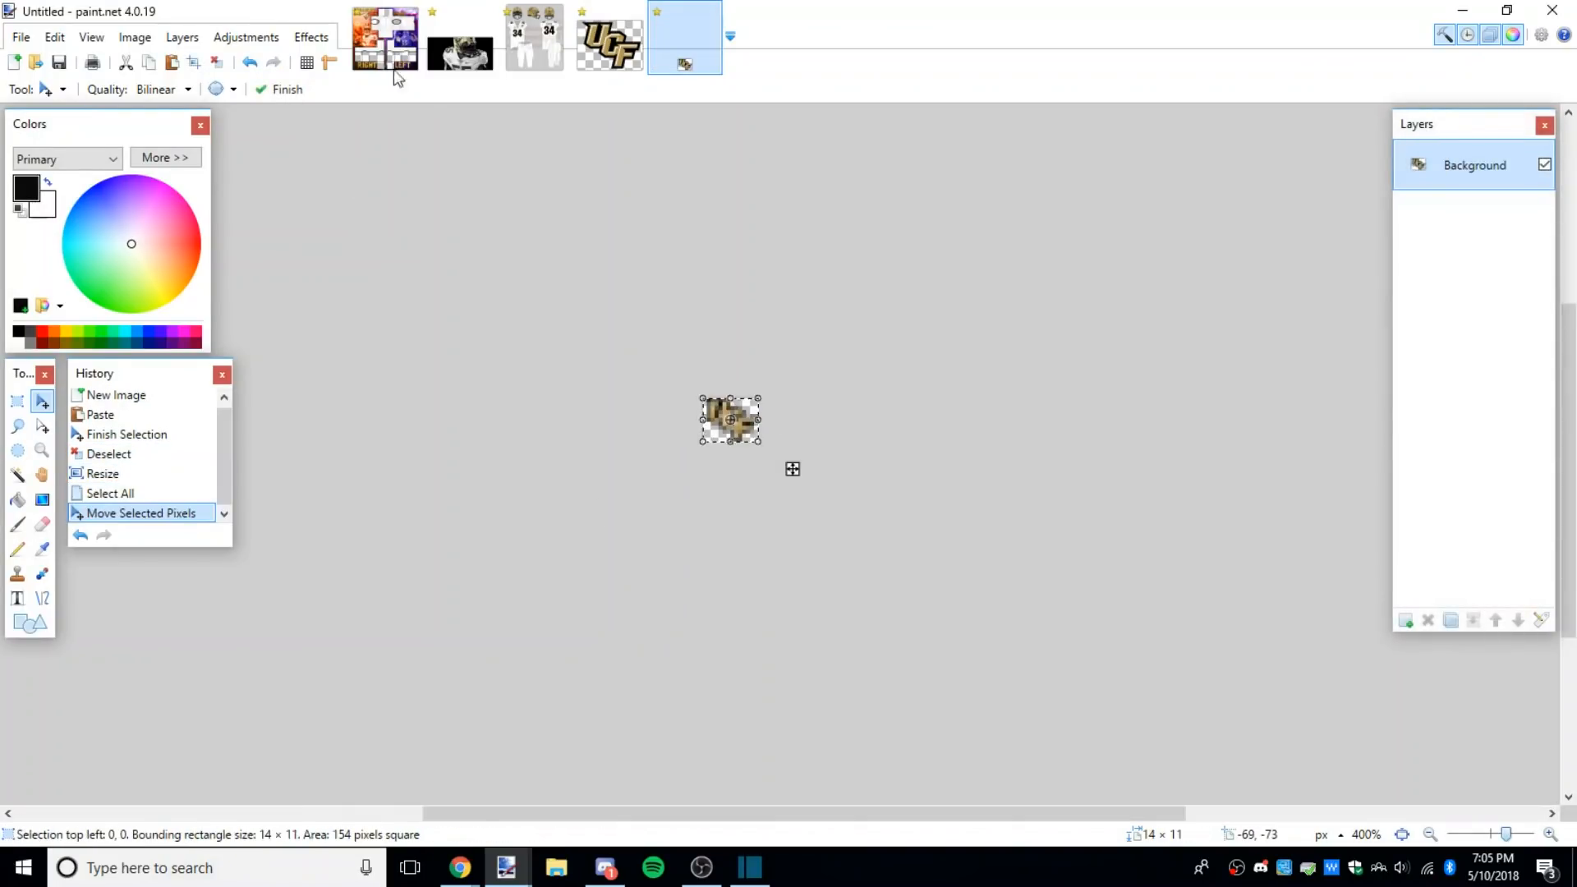
Step: Paste the 14 × 11 px UCF logo into the jersey template and centre it on the patch below the neckline
{"action": "left_click", "coordinate": [398, 35]}
{"action": "key", "text": "ctrl+v"}
{"action": "left_click_drag", "start_coordinate": [515, 161], "coordinate": [1005, 431]}
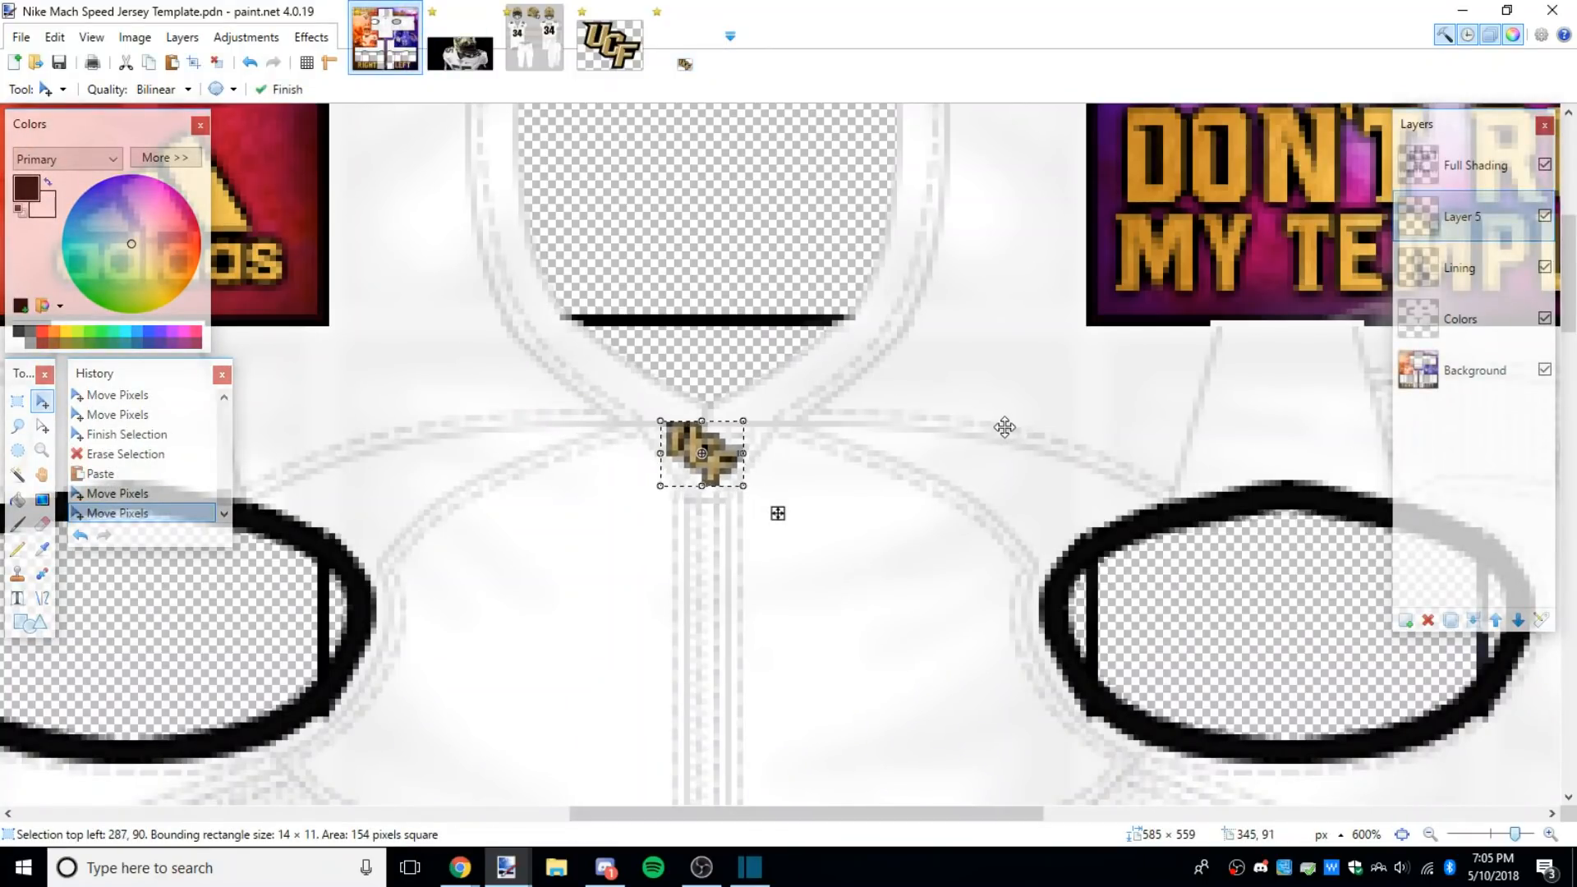
{"action": "scroll", "coordinate": [813, 521], "scroll_direction": "down", "scroll_amount": 2}
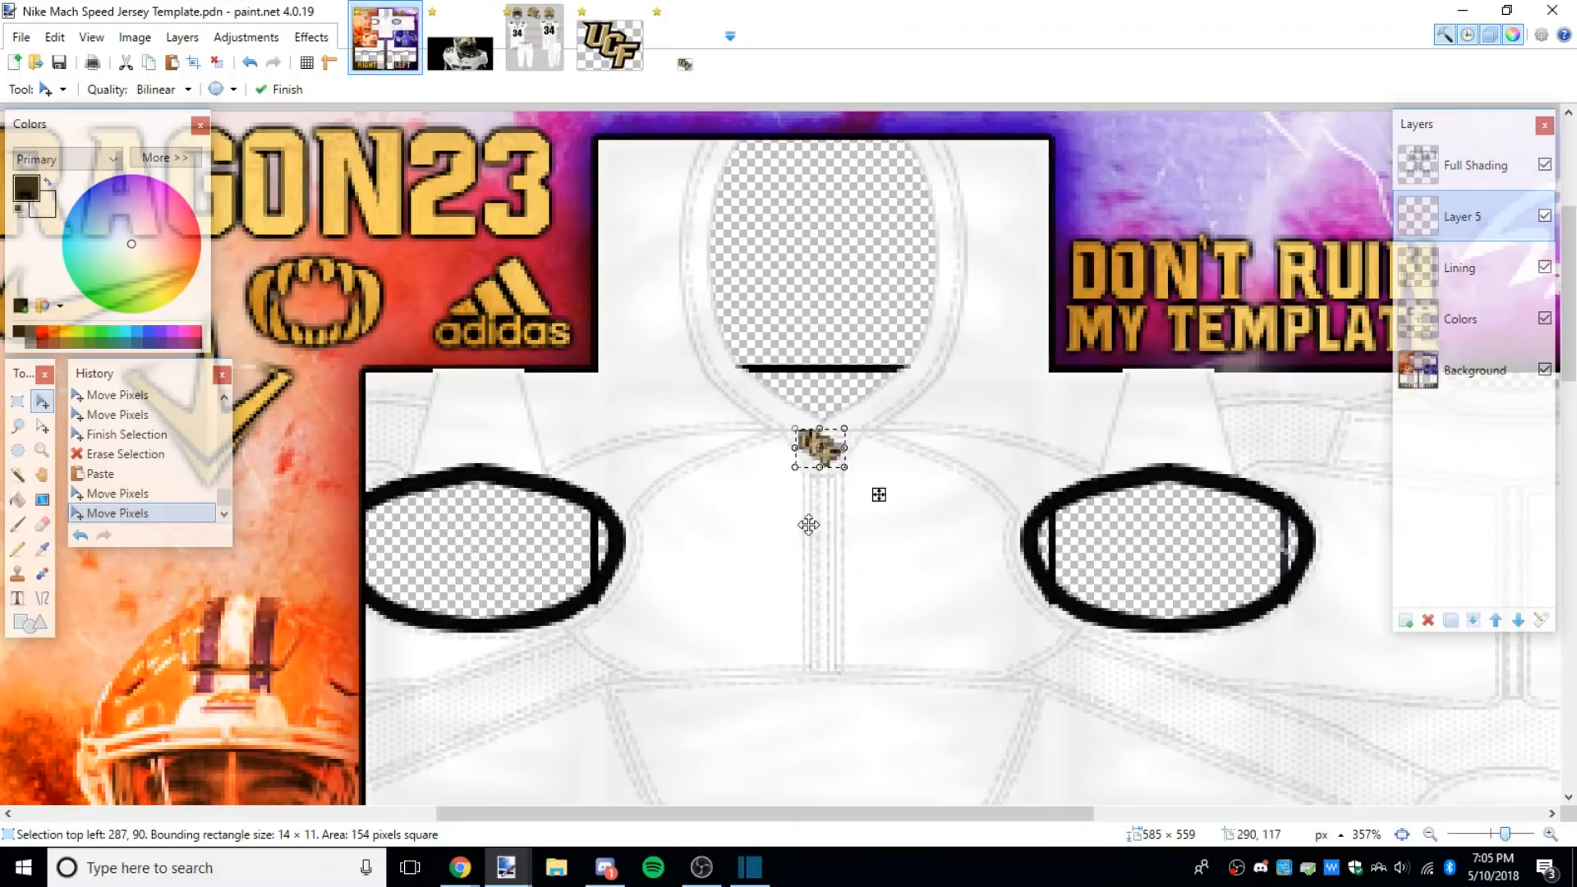
{"action": "scroll", "coordinate": [814, 521], "scroll_direction": "up", "scroll_amount": 1}
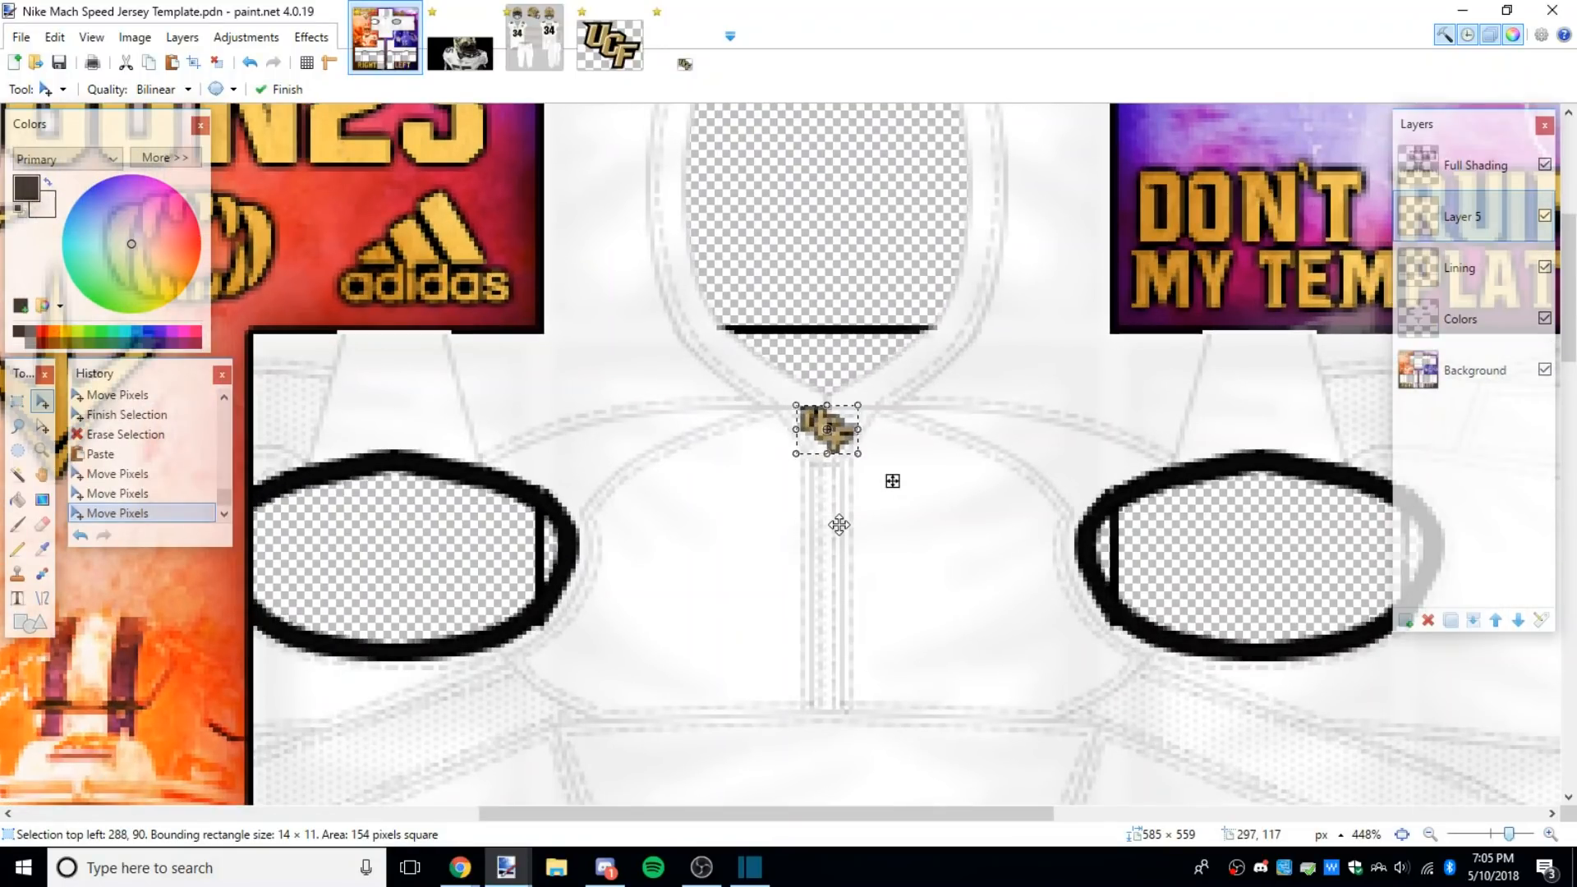
Step: Deselect the pasted logo and draw rectangular test selections around the collar patch to check the logo's centring
{"action": "key", "text": "ctrl+d"}
{"action": "key", "text": "s"}
{"action": "scroll", "coordinate": [1021, 486], "scroll_direction": "up", "scroll_amount": 3}
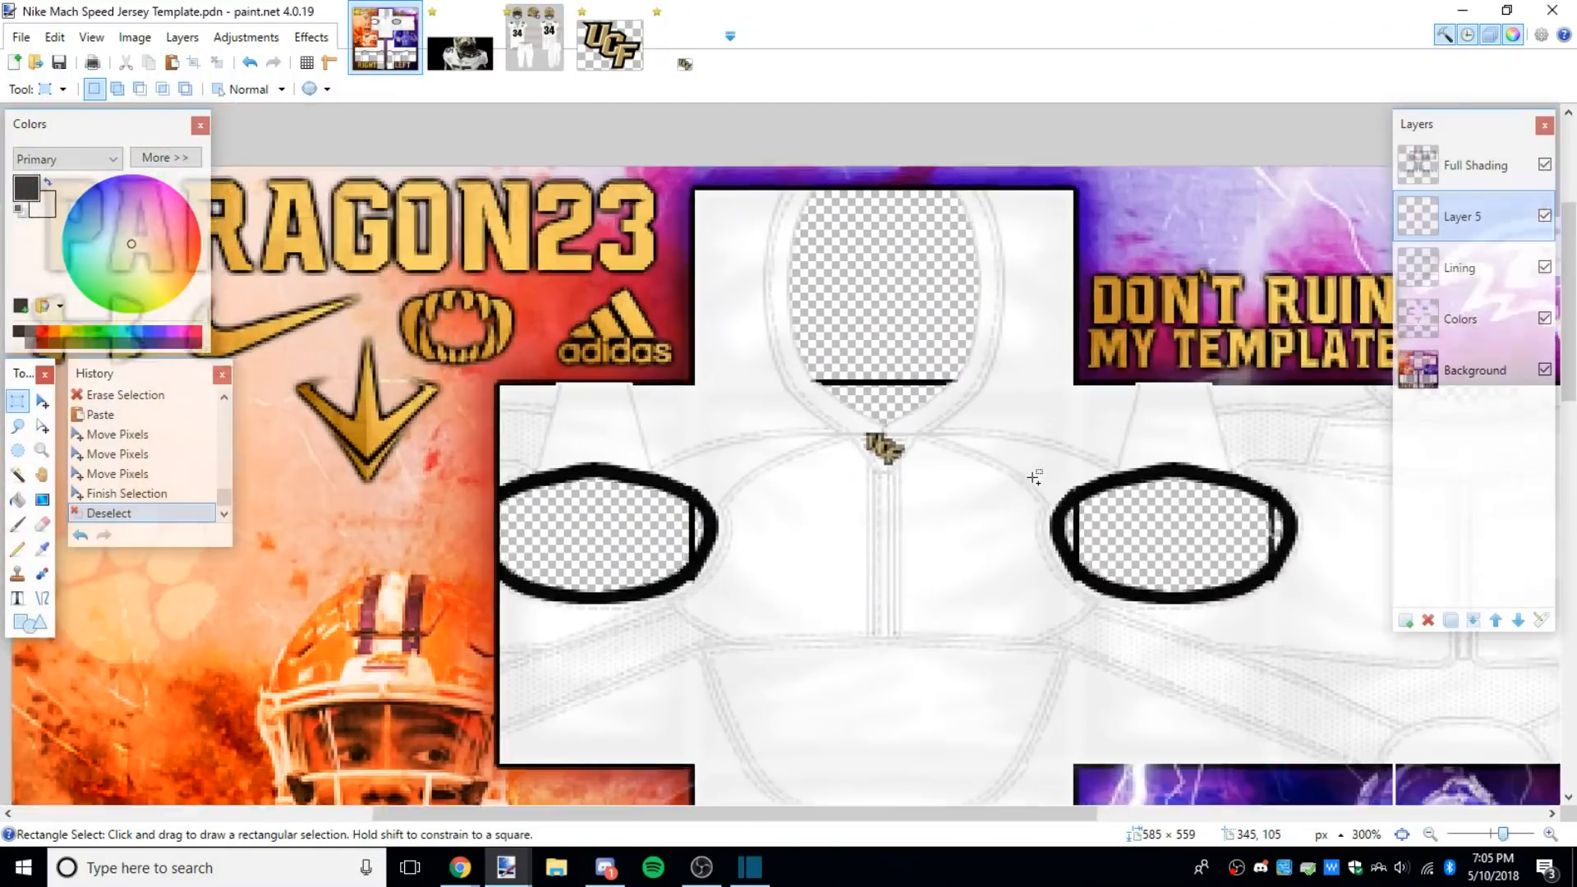
{"action": "left_click_drag", "start_coordinate": [611, 354], "coordinate": [797, 491]}
{"action": "left_click", "coordinate": [773, 462]}
{"action": "scroll", "coordinate": [766, 467], "scroll_direction": "down", "scroll_amount": 3}
{"action": "scroll", "coordinate": [736, 428], "scroll_direction": "up", "scroll_amount": 8}
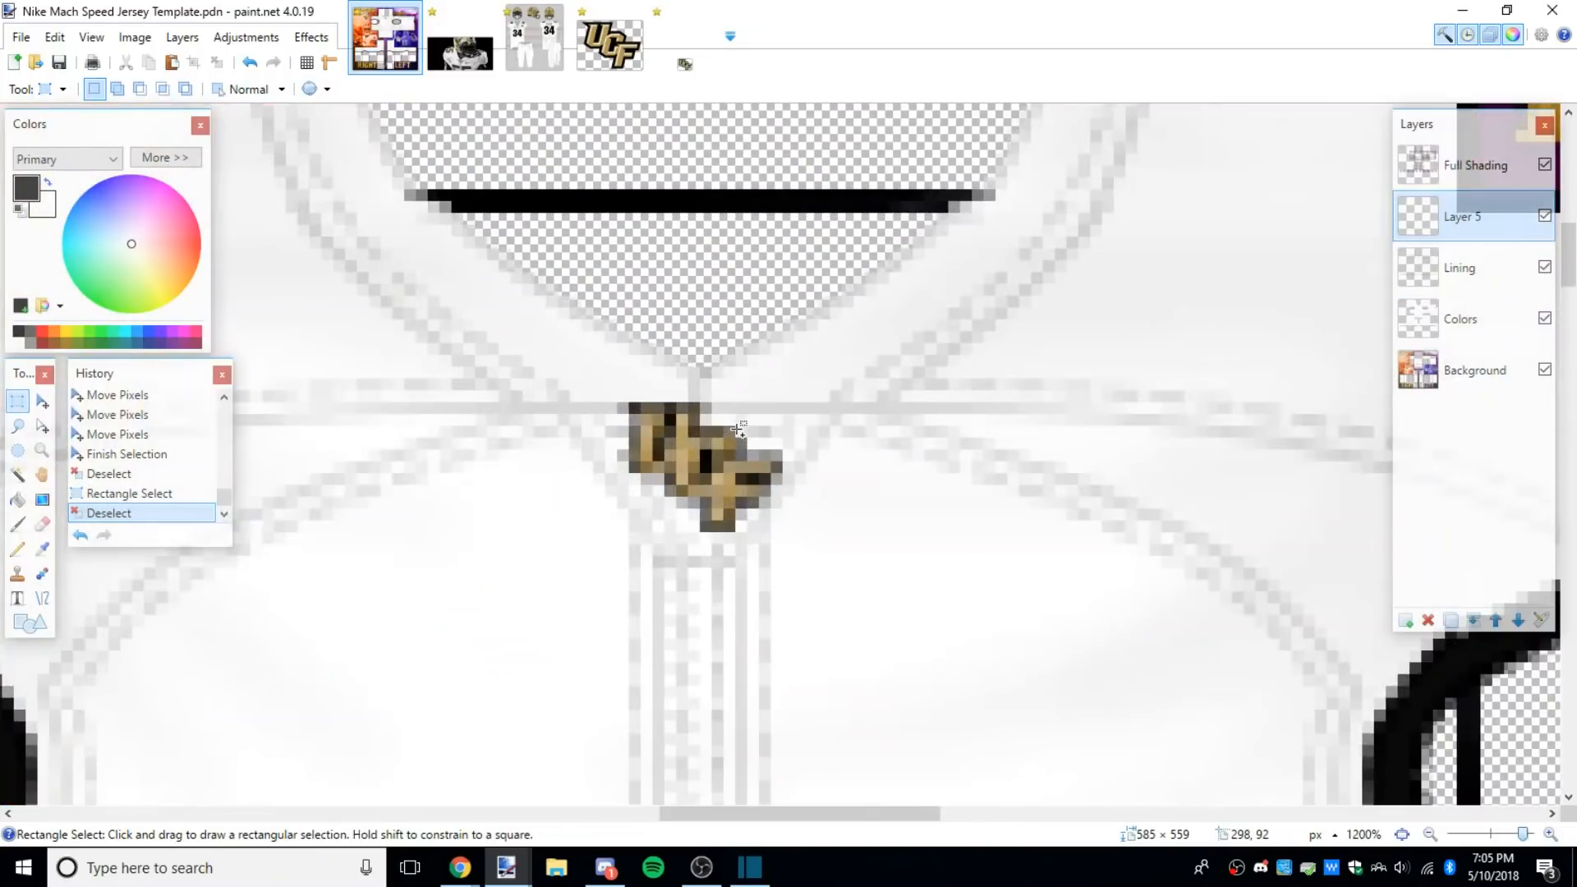
{"action": "left_click_drag", "start_coordinate": [758, 272], "coordinate": [684, 415]}
{"action": "left_click", "coordinate": [696, 411]}
{"action": "scroll", "coordinate": [911, 384], "scroll_direction": "down", "scroll_amount": 5}
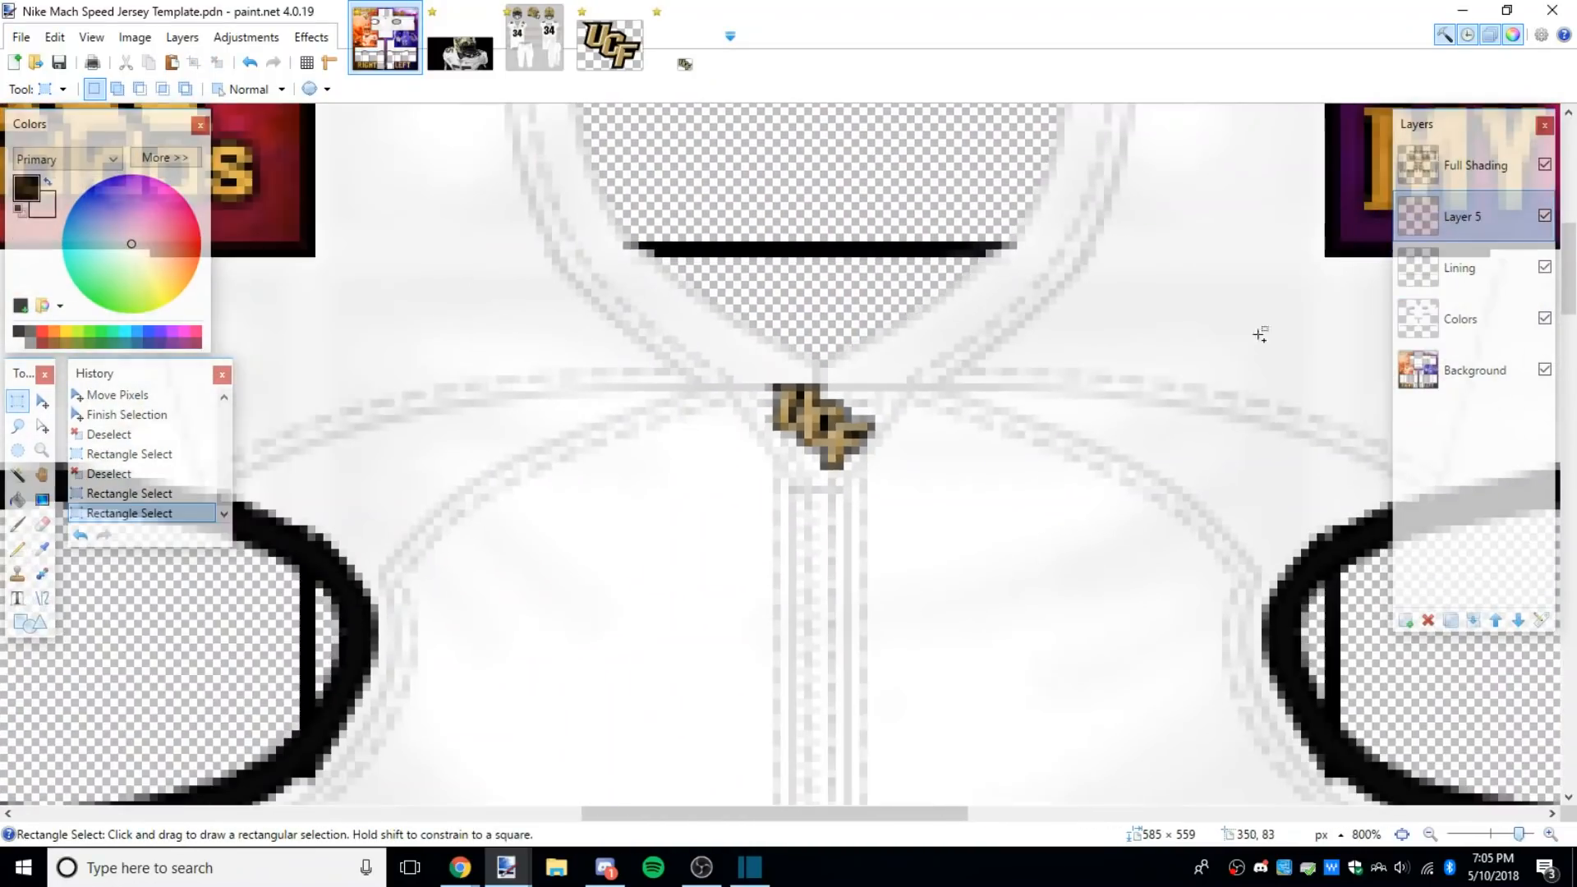
{"action": "left_click_drag", "start_coordinate": [1155, 486], "coordinate": [821, 620]}
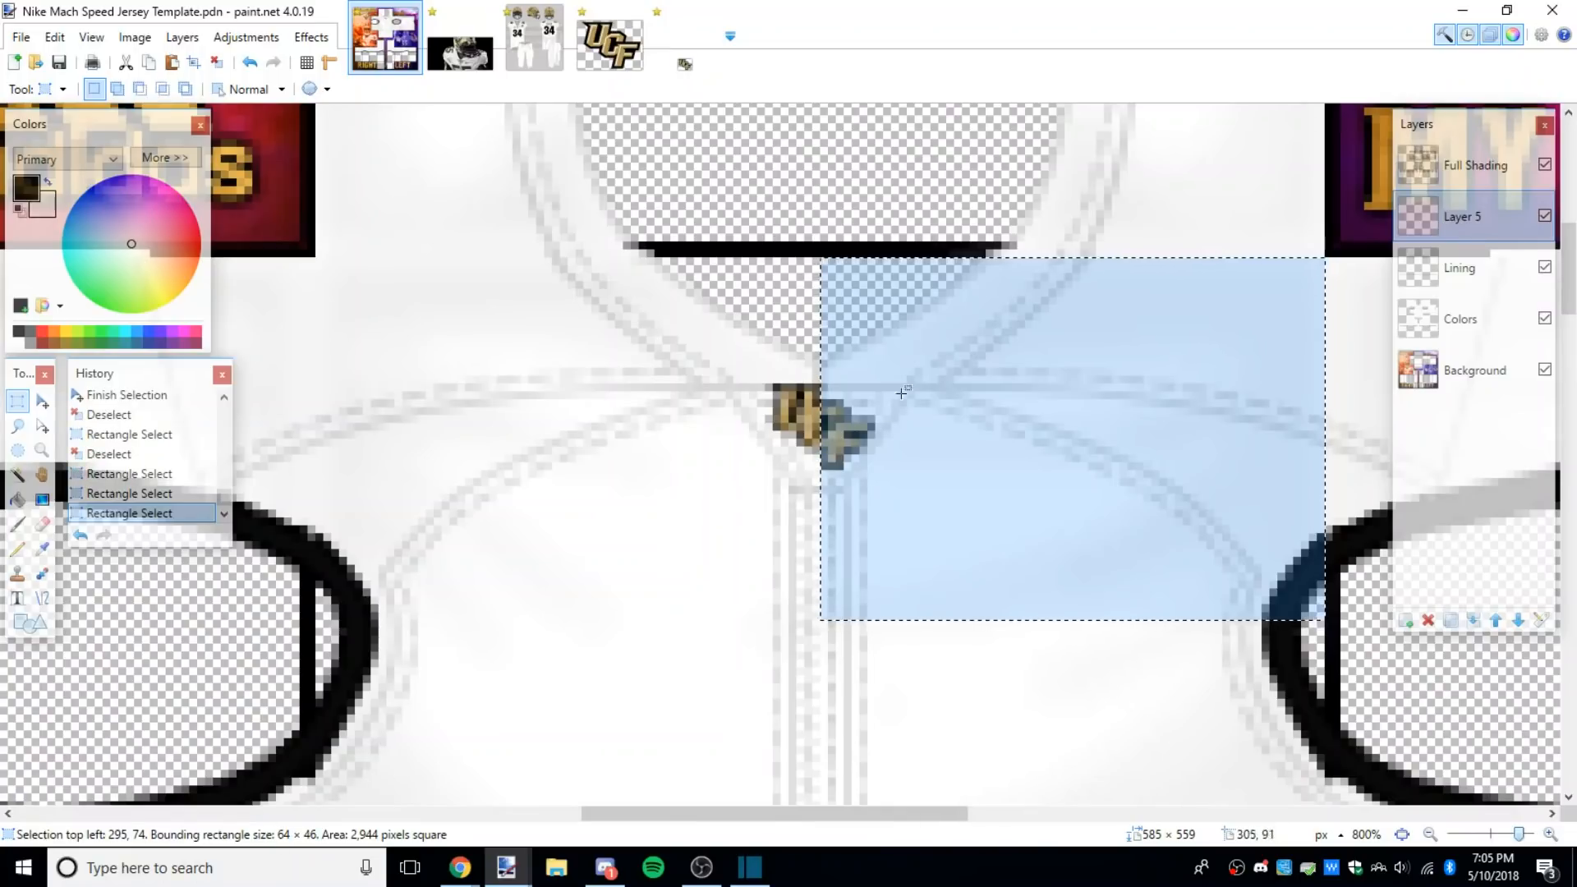
{"action": "left_click", "coordinate": [823, 509]}
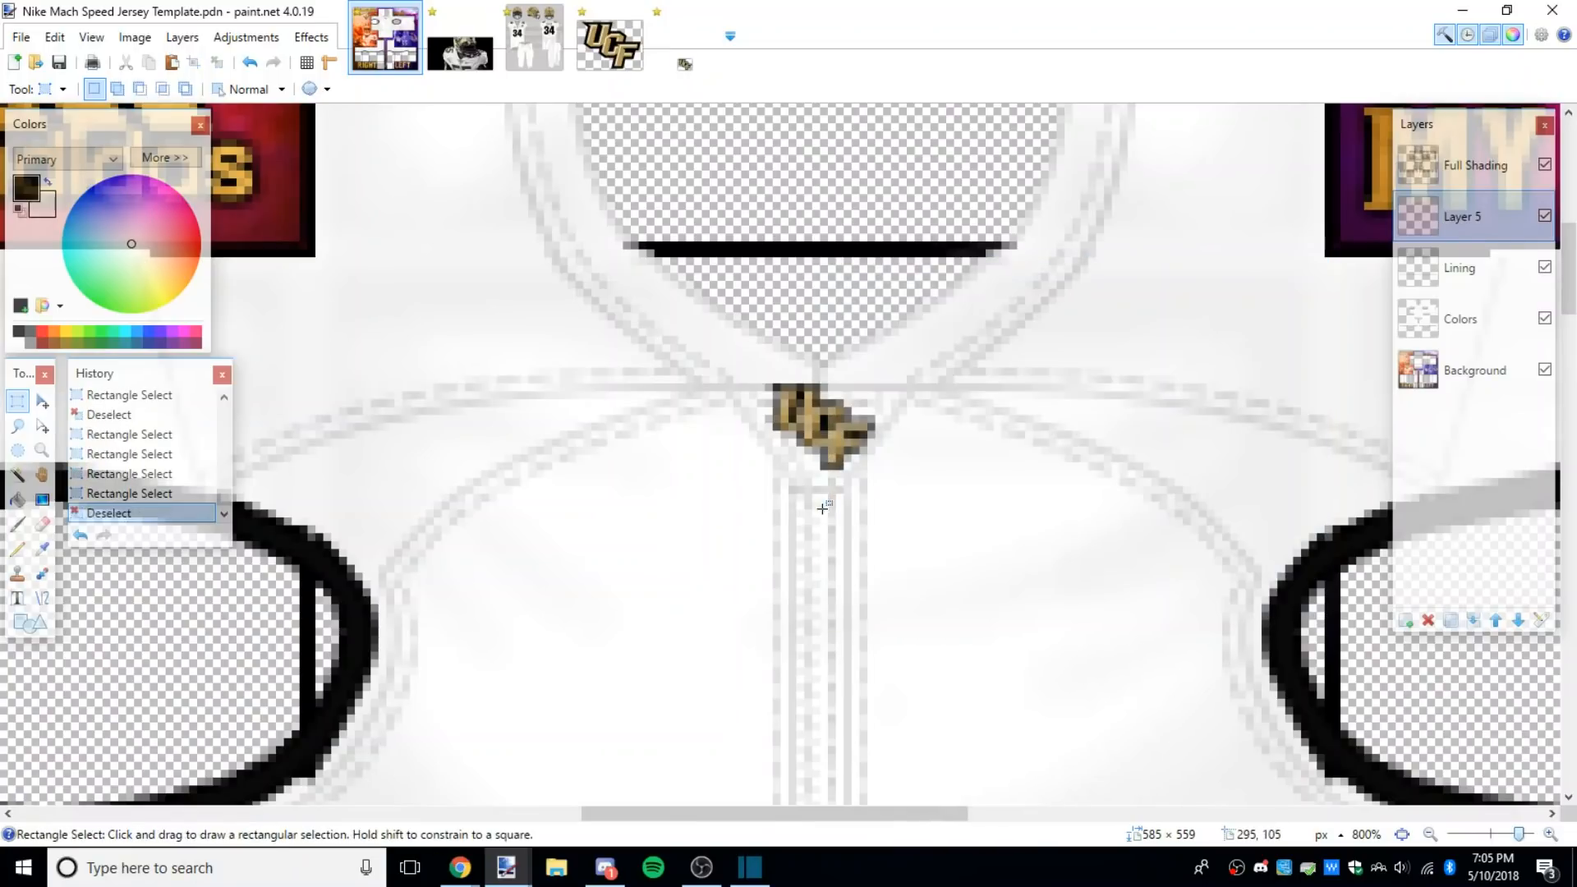
Step: Undo the test selections and the deselection of the pasted UCF logo
{"action": "left_click", "coordinate": [254, 62]}
{"action": "left_click", "coordinate": [254, 62]}
{"action": "left_click", "coordinate": [254, 63]}
{"action": "left_click", "coordinate": [254, 63]}
{"action": "left_click", "coordinate": [254, 62]}
{"action": "left_click", "coordinate": [254, 62]}
{"action": "left_click", "coordinate": [255, 63]}
{"action": "left_click", "coordinate": [255, 63]}
{"action": "left_click", "coordinate": [255, 64]}
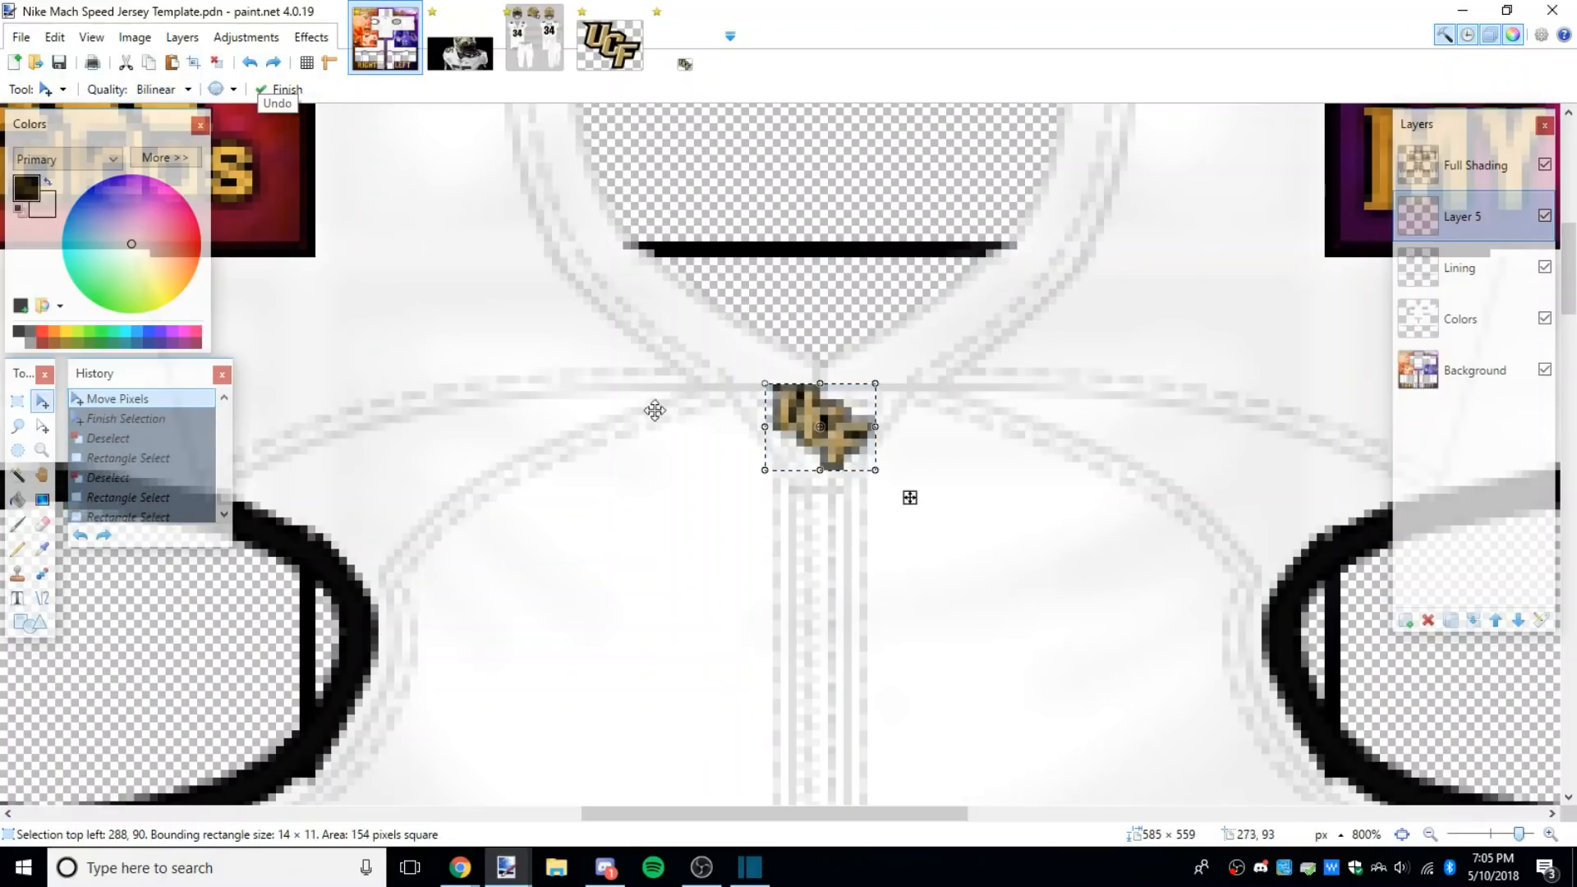
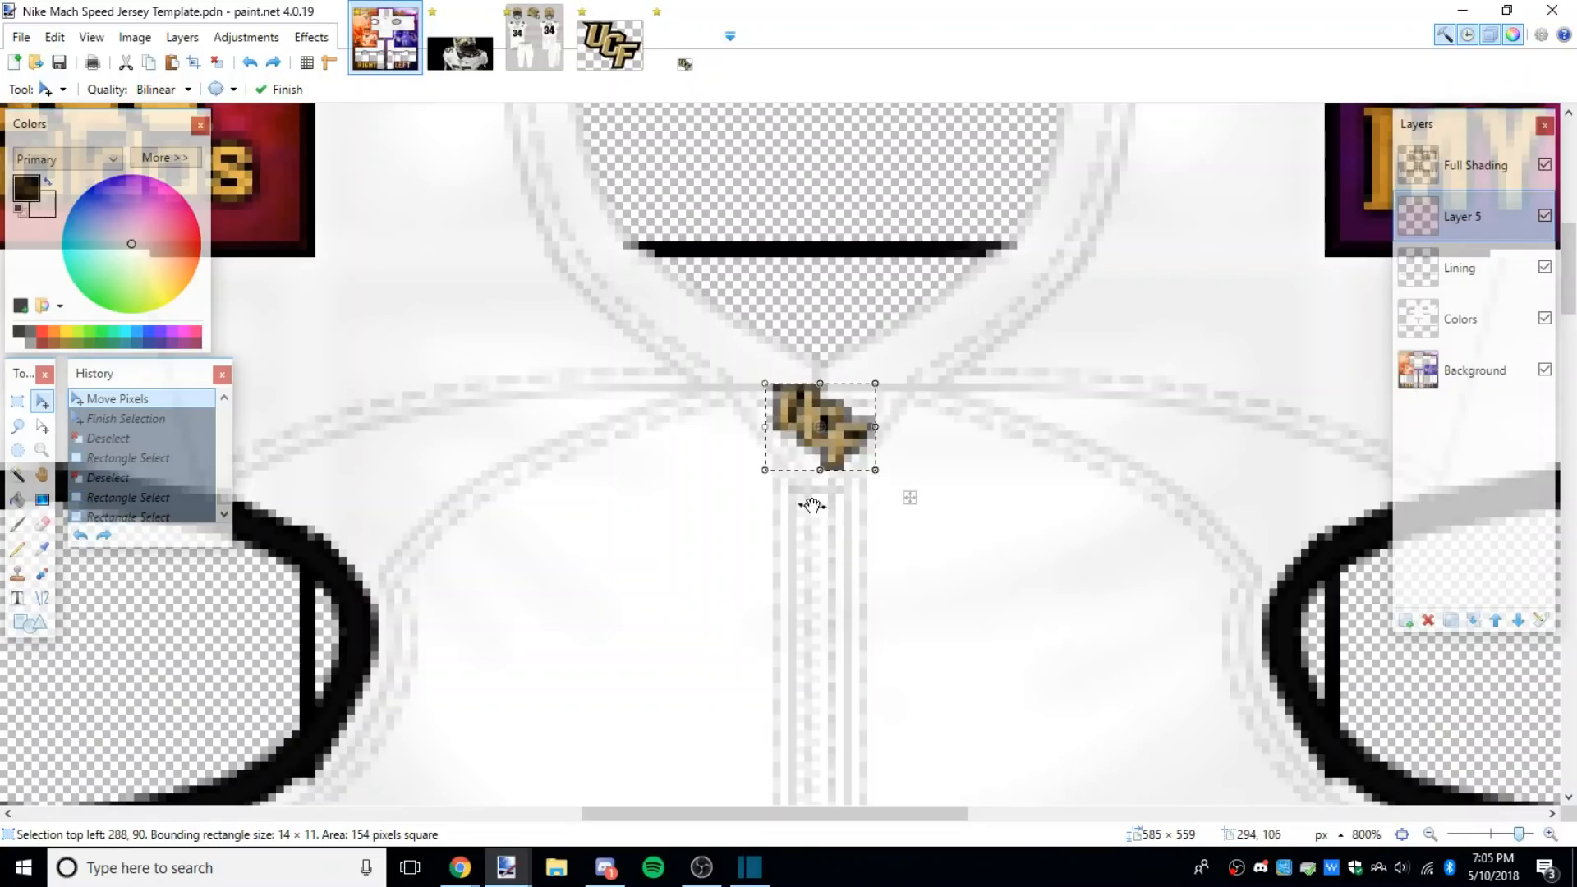
Step: Deselect the UCF logo at its place on the collar patch and check how it looks on the jersey
{"action": "scroll", "coordinate": [806, 563], "scroll_direction": "down", "scroll_amount": 5}
{"action": "scroll", "coordinate": [858, 545], "scroll_direction": "up", "scroll_amount": 5}
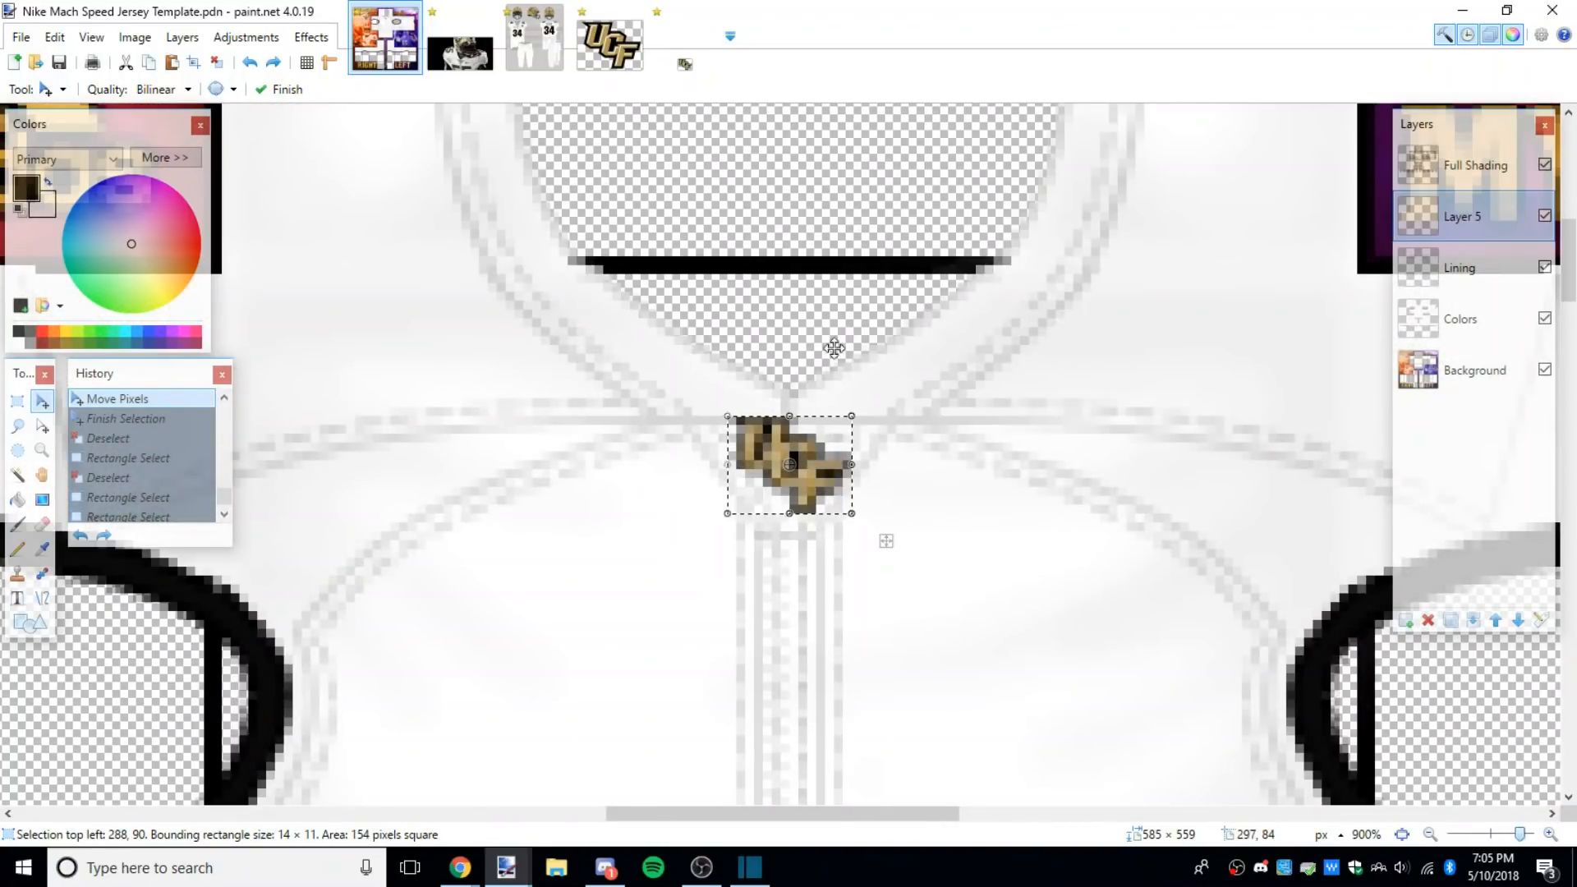
{"action": "key", "text": "s"}
{"action": "key", "text": "ctrl+d"}
{"action": "scroll", "coordinate": [885, 540], "scroll_direction": "down", "scroll_amount": 5}
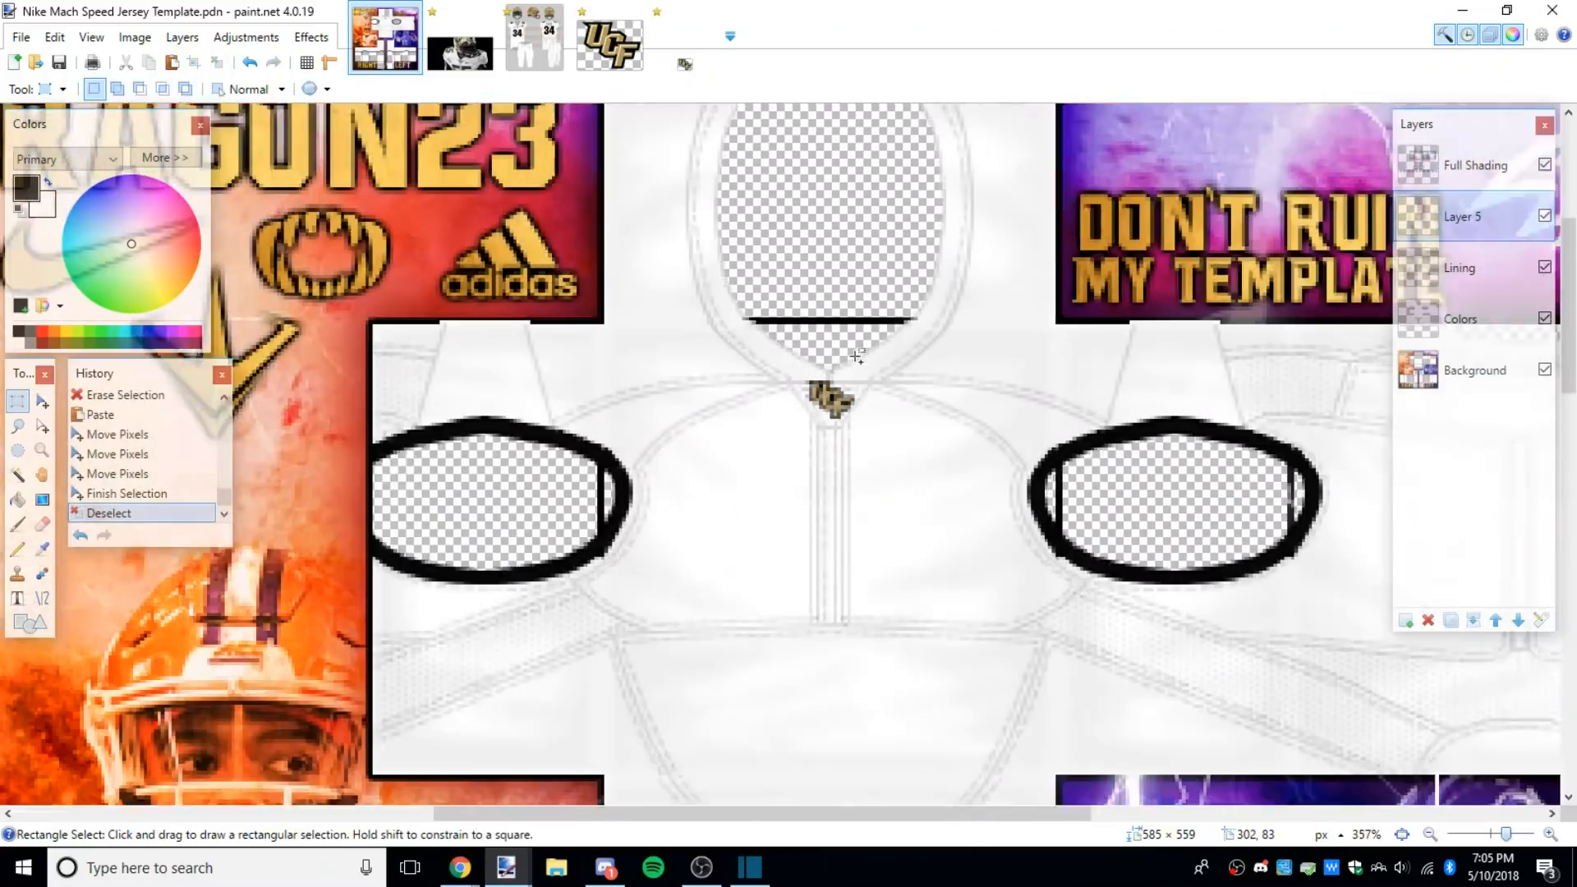
{"action": "scroll", "coordinate": [904, 407], "scroll_direction": "down", "scroll_amount": 2}
{"action": "scroll", "coordinate": [922, 403], "scroll_direction": "up", "scroll_amount": 2}
{"action": "scroll", "coordinate": [922, 402], "scroll_direction": "down", "scroll_amount": 2}
{"action": "scroll", "coordinate": [922, 433], "scroll_direction": "up", "scroll_amount": 2}
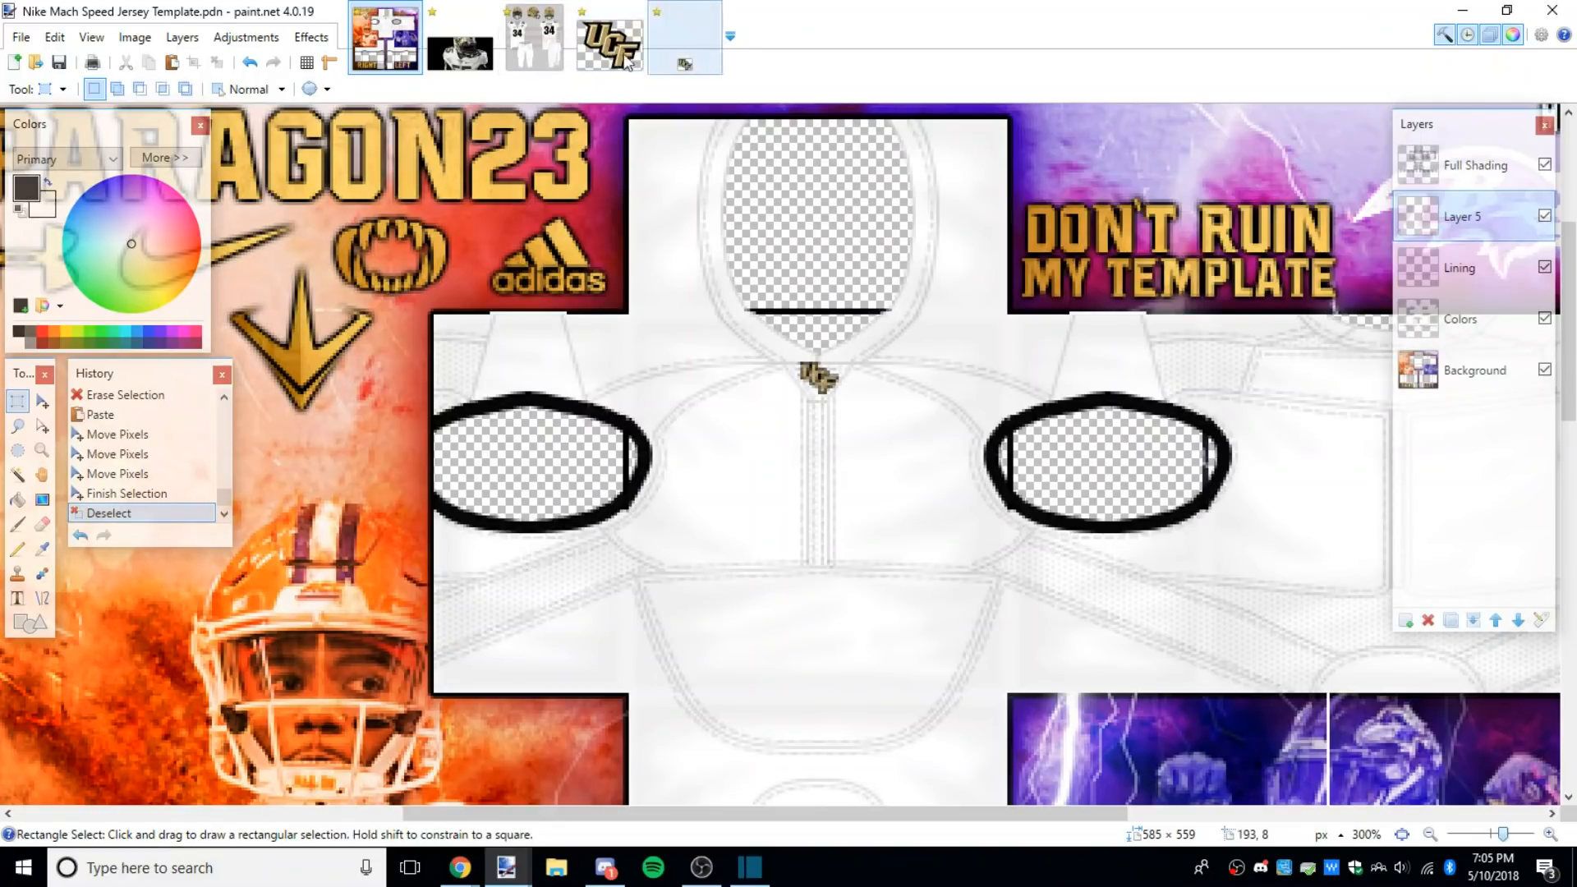
Step: Check the Nike swoosh in the player photo and open nikelogo.png from the ROBLOX pictures folder
{"action": "left_click", "coordinate": [481, 72]}
{"action": "left_click_drag", "start_coordinate": [902, 546], "coordinate": [1109, 696]}
{"action": "left_click", "coordinate": [1005, 583]}
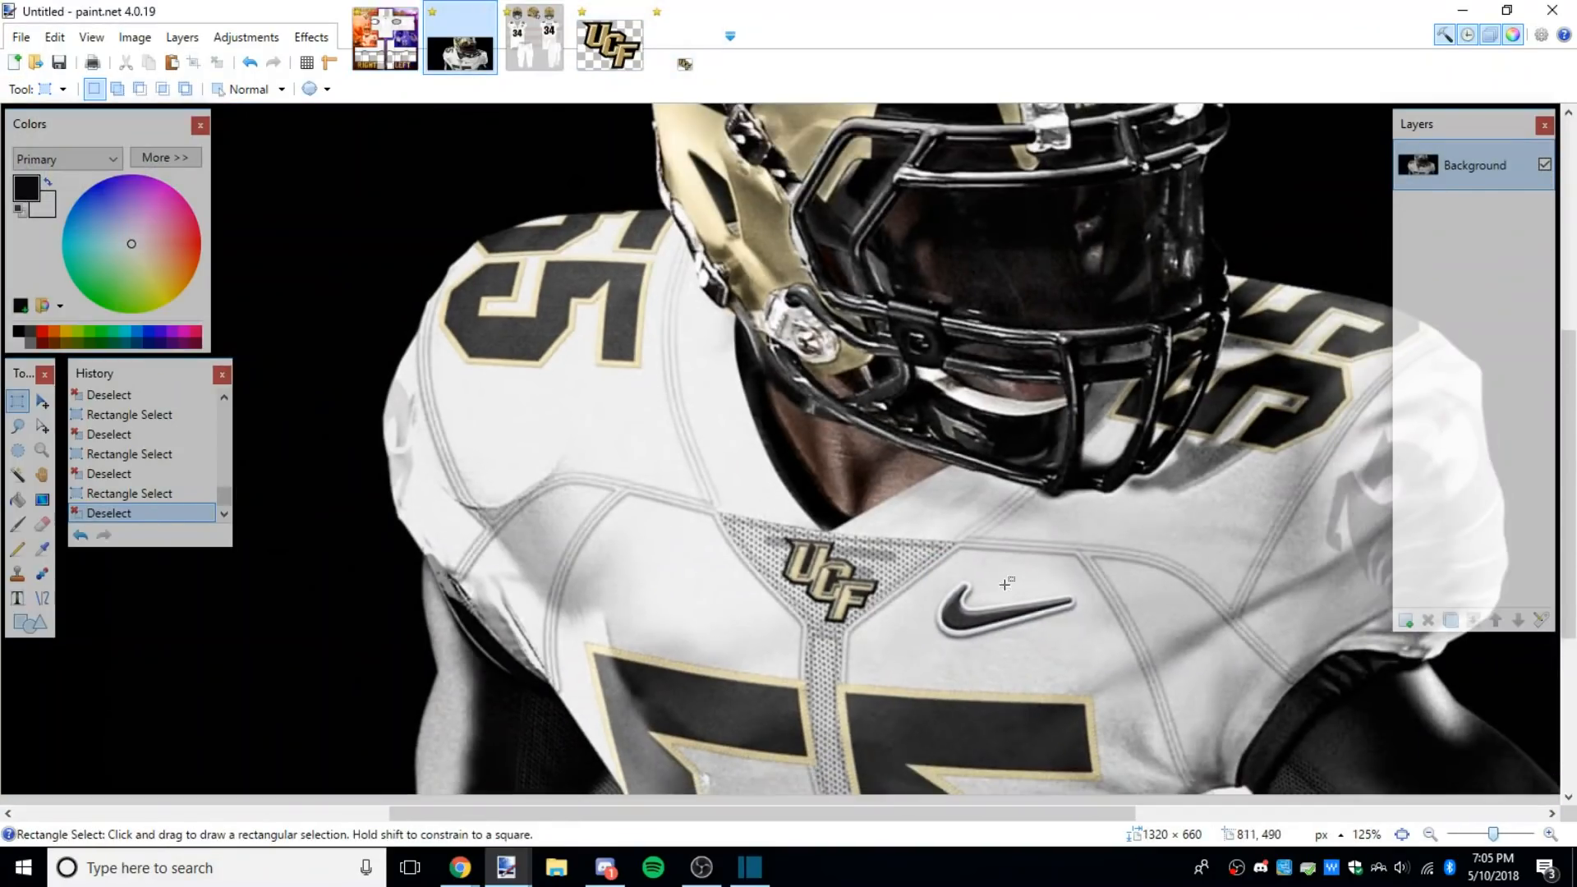
{"action": "left_click", "coordinate": [36, 64]}
{"action": "scroll", "coordinate": [427, 535], "scroll_direction": "down", "scroll_amount": 2}
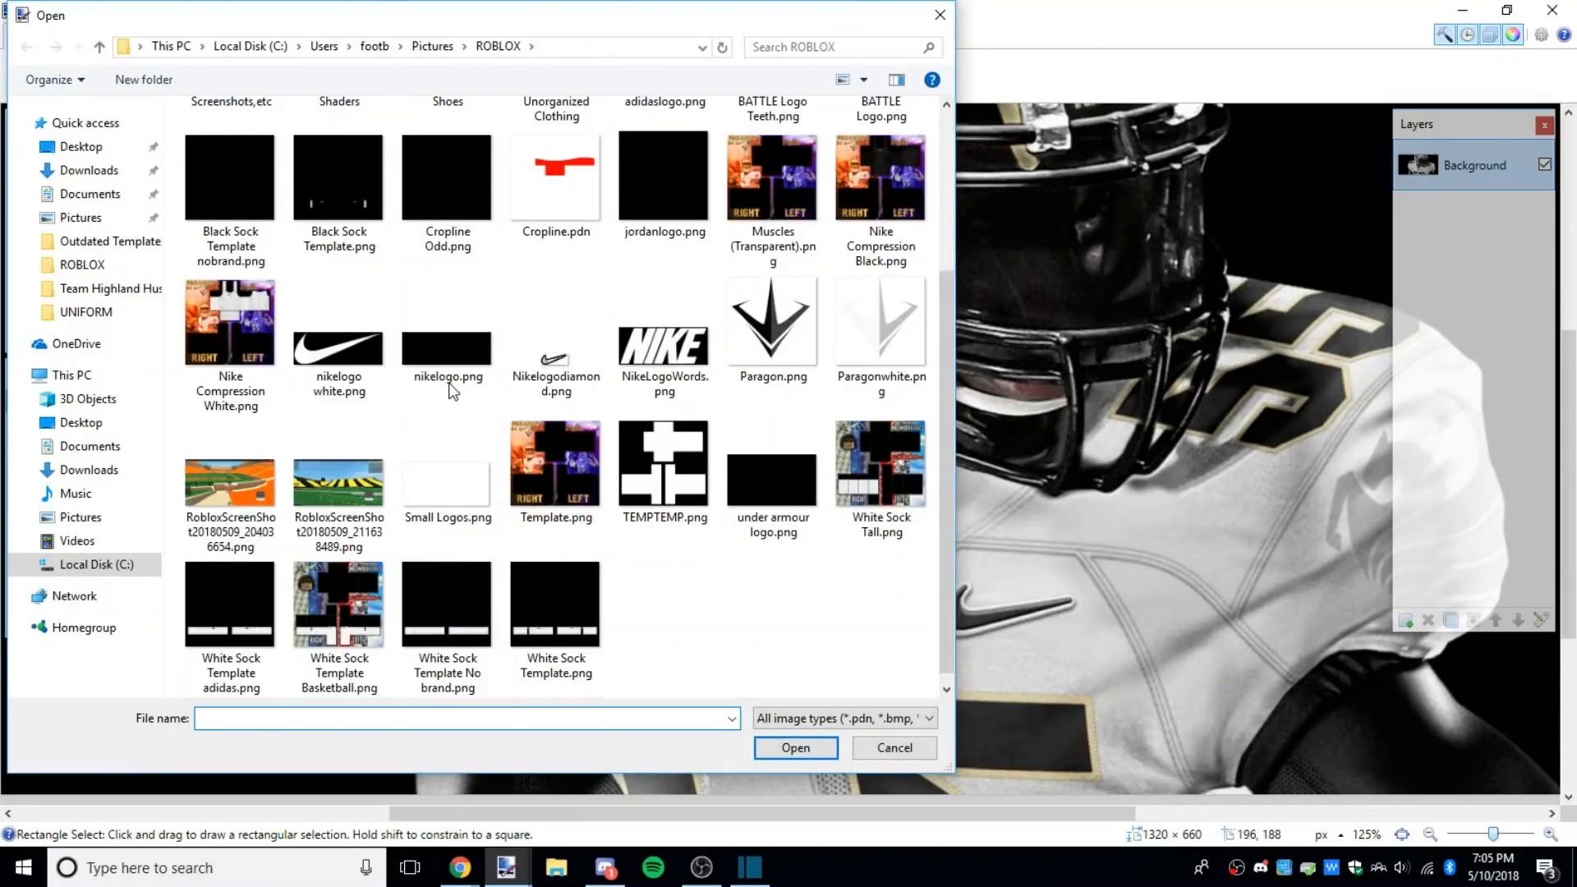
{"action": "double_click", "coordinate": [452, 386]}
Step: Compare the swoosh's size and position in the player photo with a matching selected area on the jersey template's chest
{"action": "left_click", "coordinate": [385, 39]}
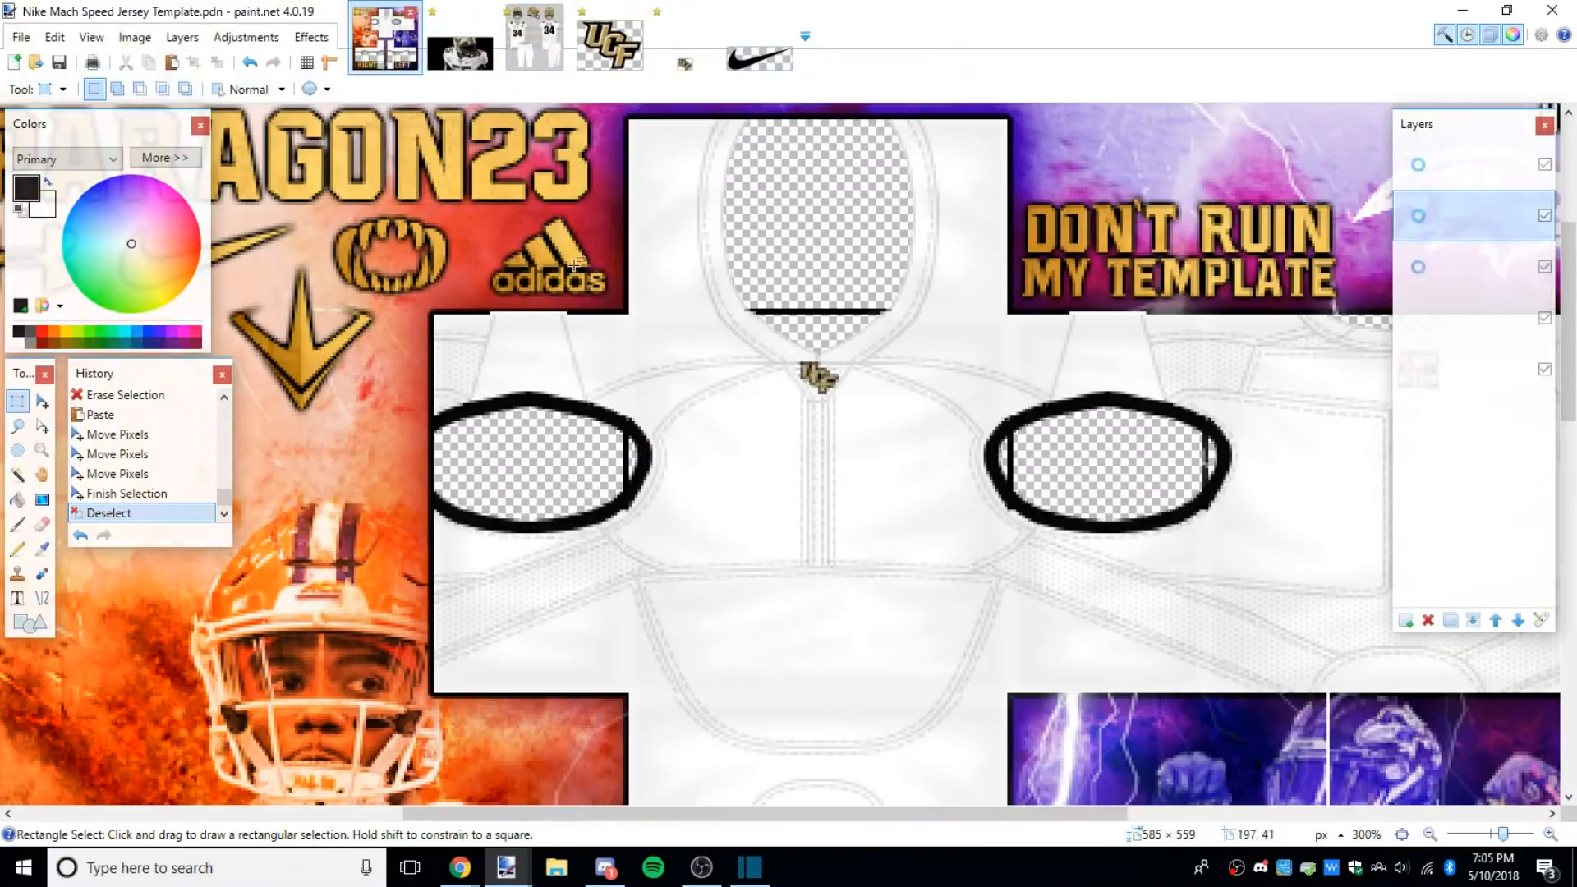
{"action": "left_click", "coordinate": [482, 59]}
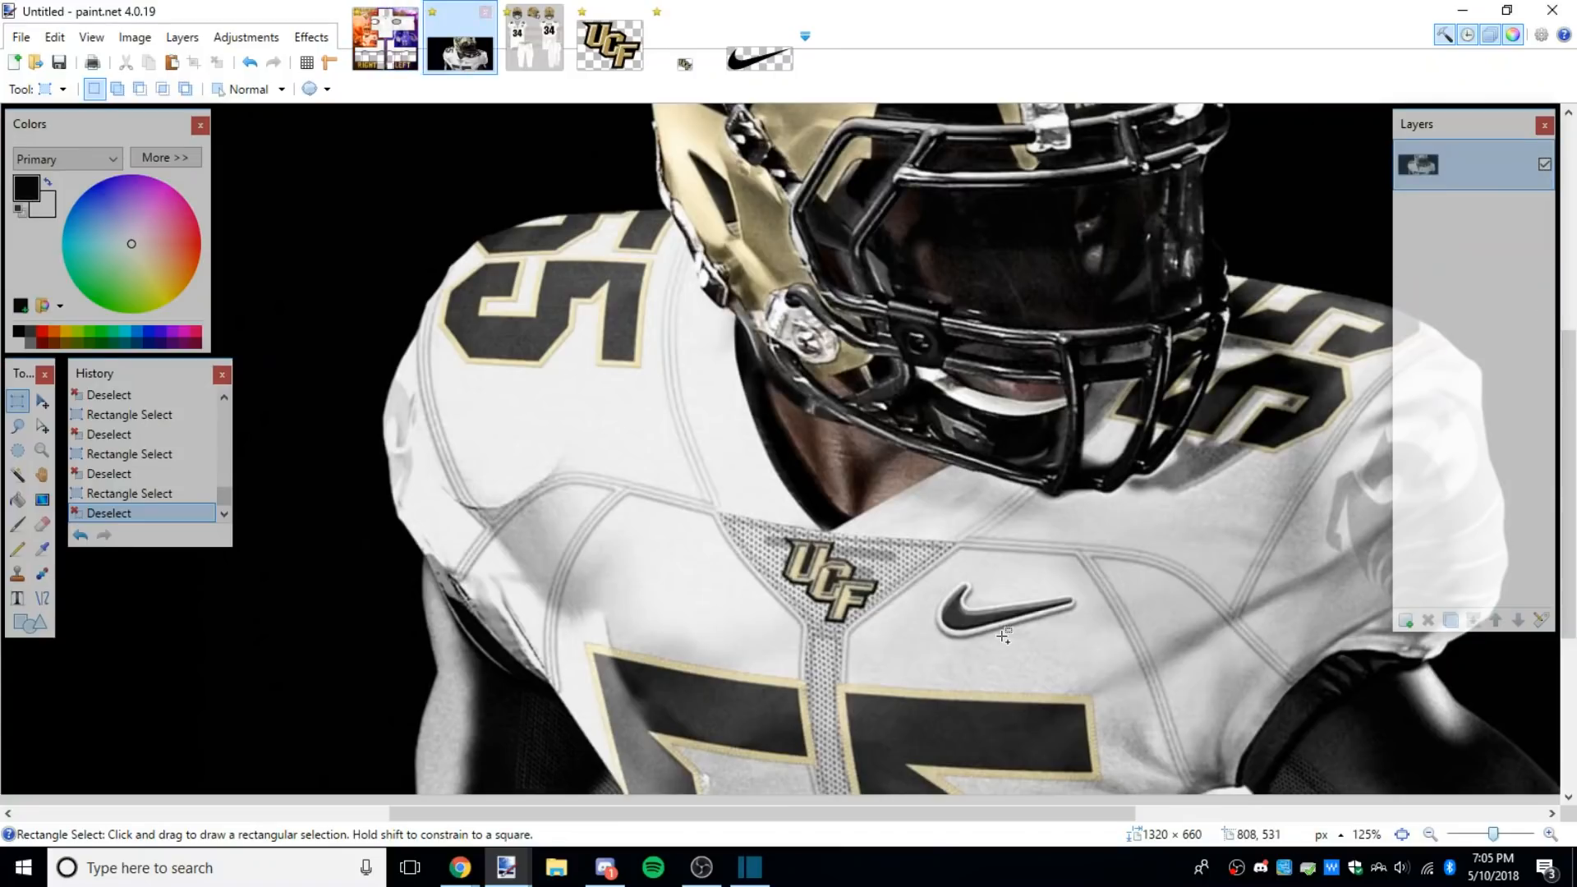
{"action": "key", "text": "ctrl+z"}
{"action": "key", "text": "ctrl+y"}
{"action": "left_click", "coordinate": [385, 39]}
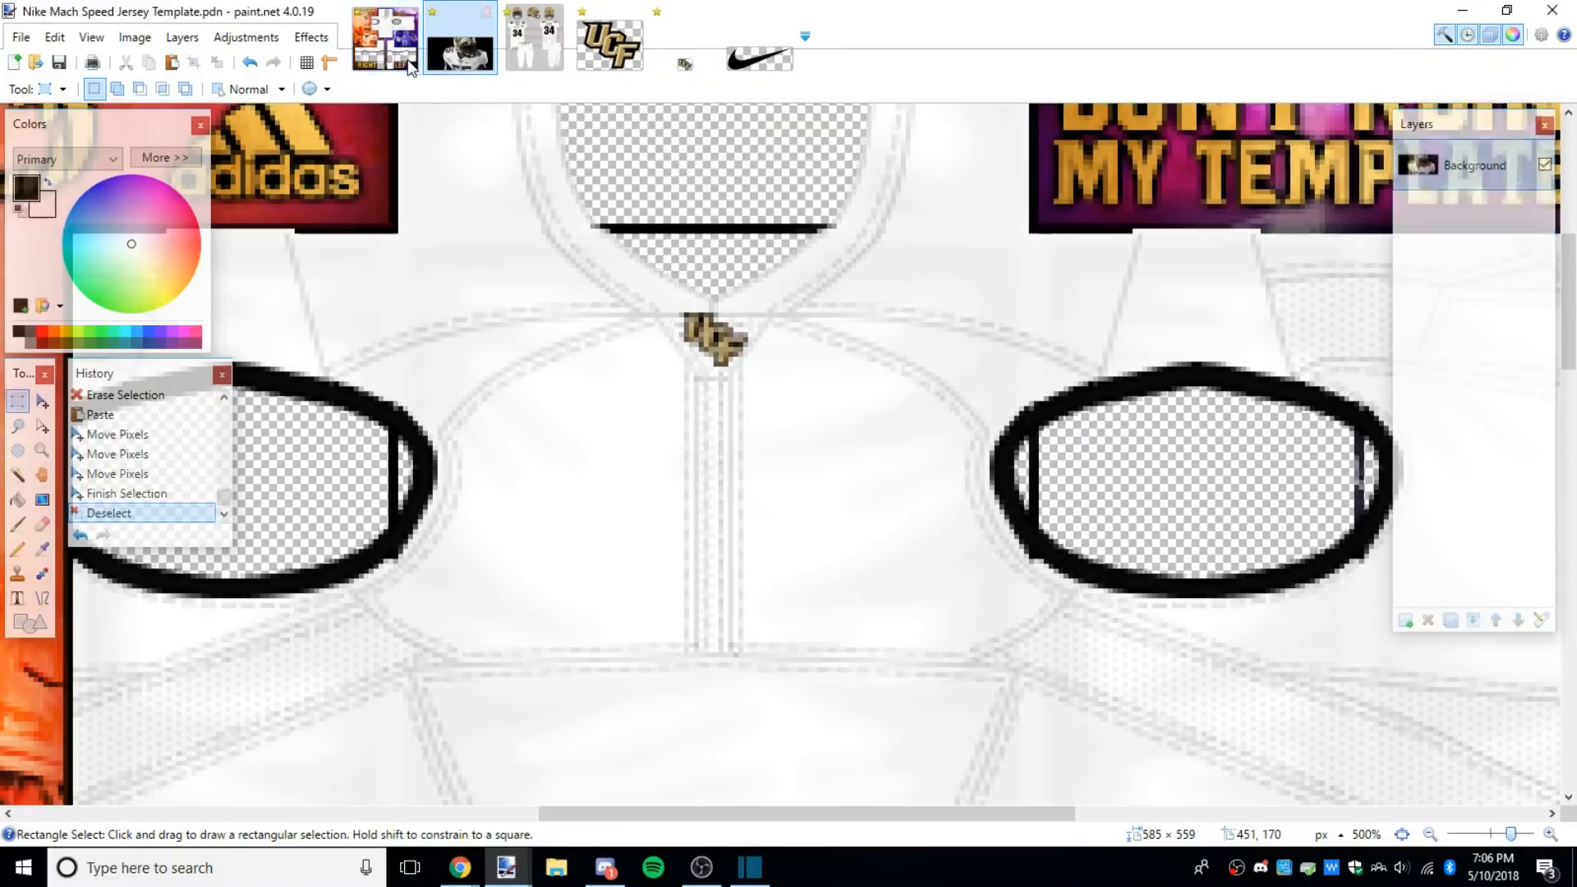
{"action": "scroll", "coordinate": [875, 379], "scroll_direction": "down", "scroll_amount": 3}
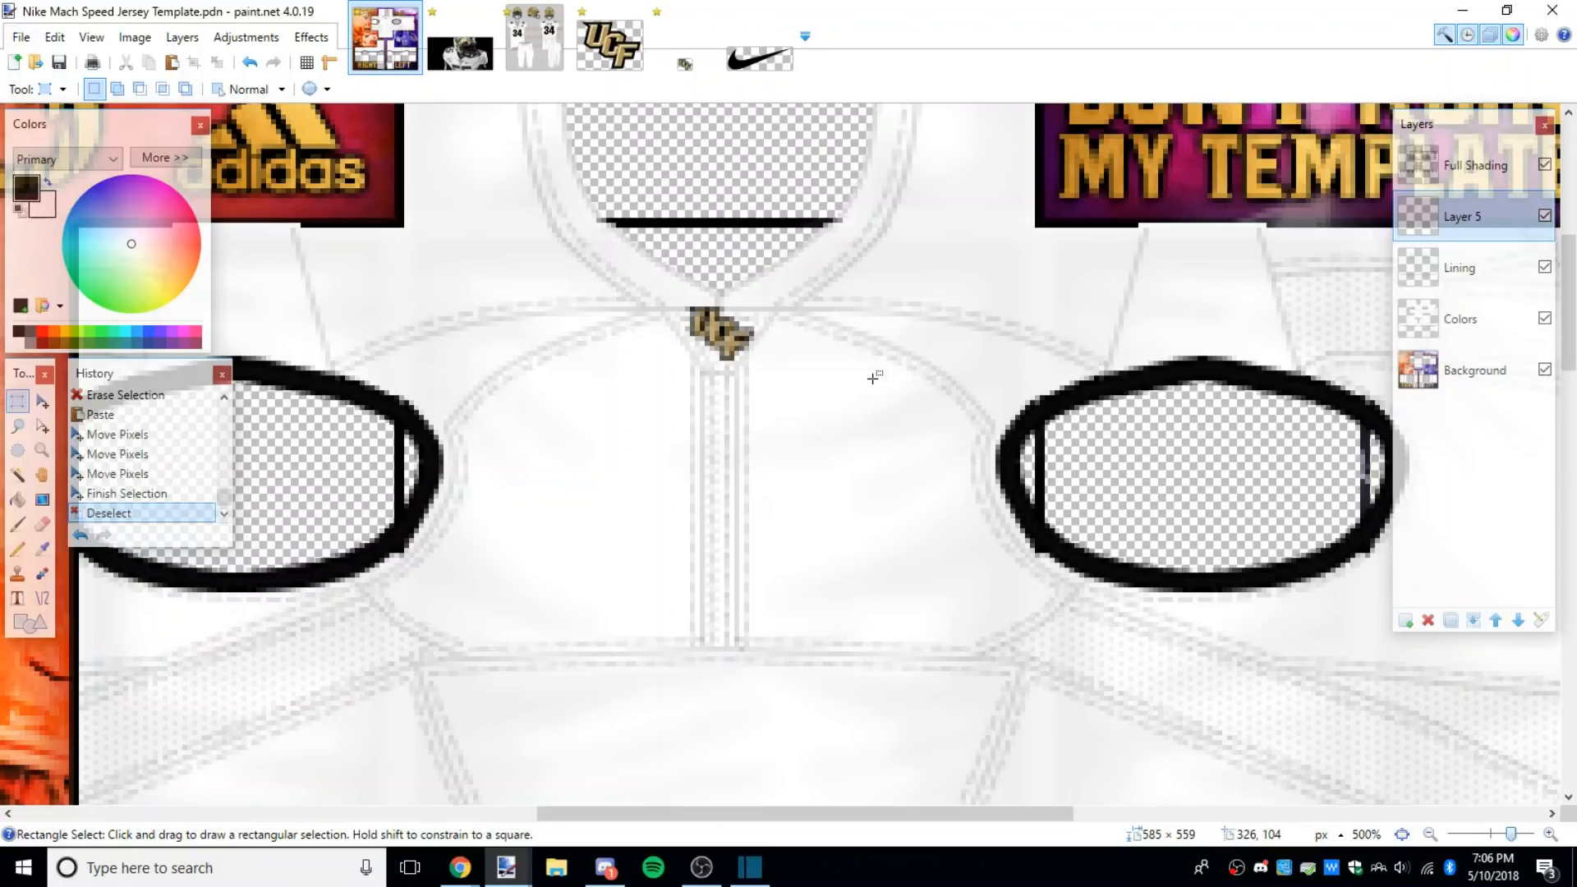
{"action": "left_click_drag", "start_coordinate": [803, 328], "coordinate": [912, 381]}
{"action": "left_click", "coordinate": [912, 378]}
{"action": "left_click", "coordinate": [451, 34]}
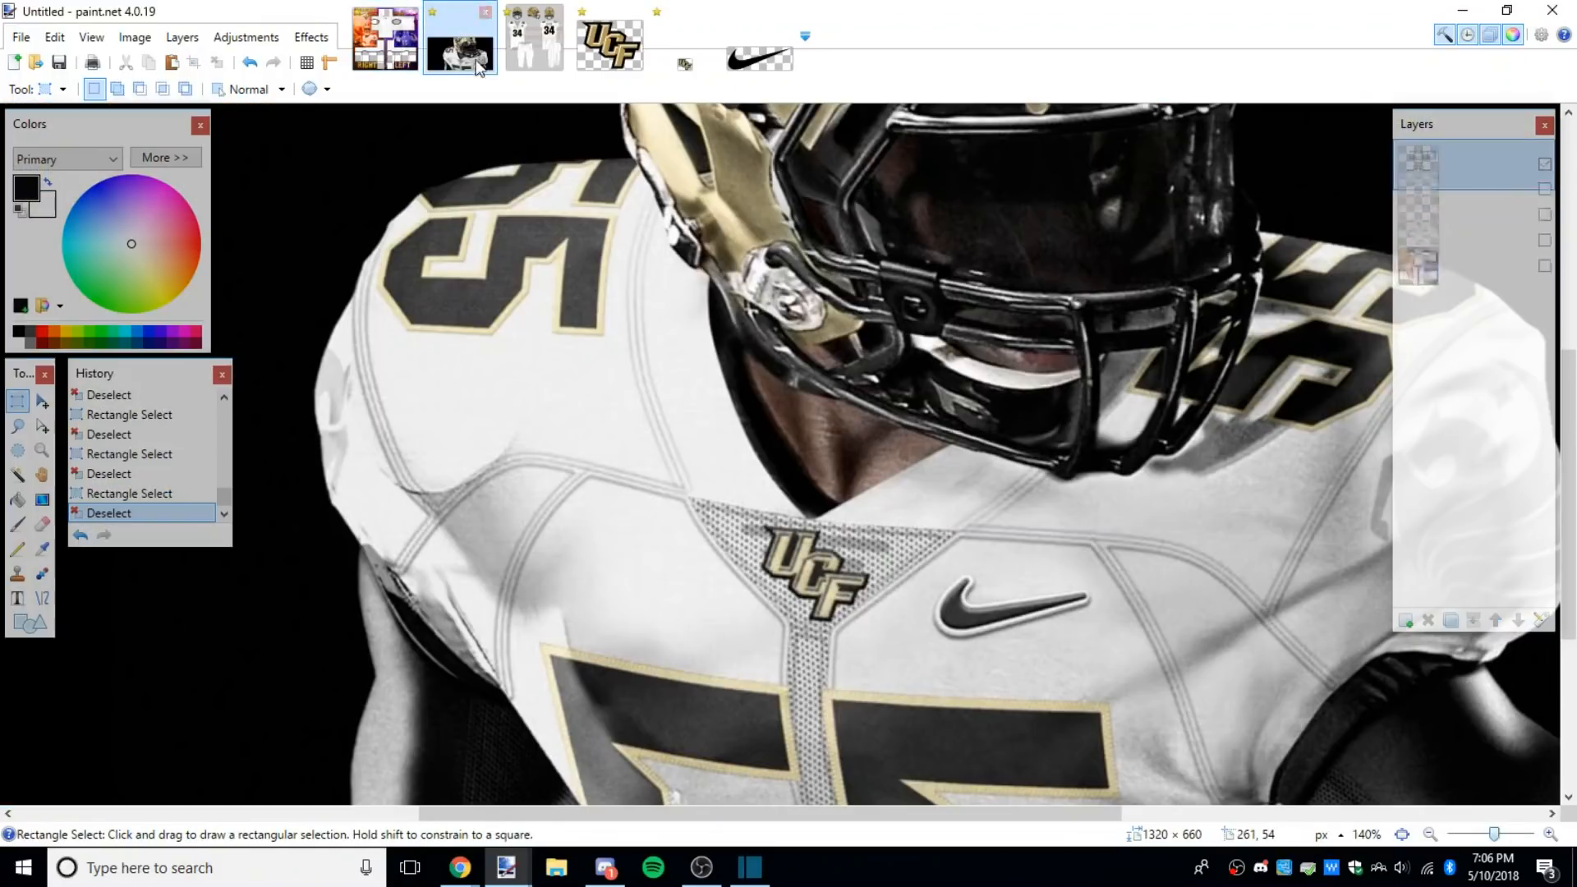
{"action": "left_click_drag", "start_coordinate": [939, 629], "coordinate": [1058, 563]}
{"action": "left_click", "coordinate": [1058, 565]}
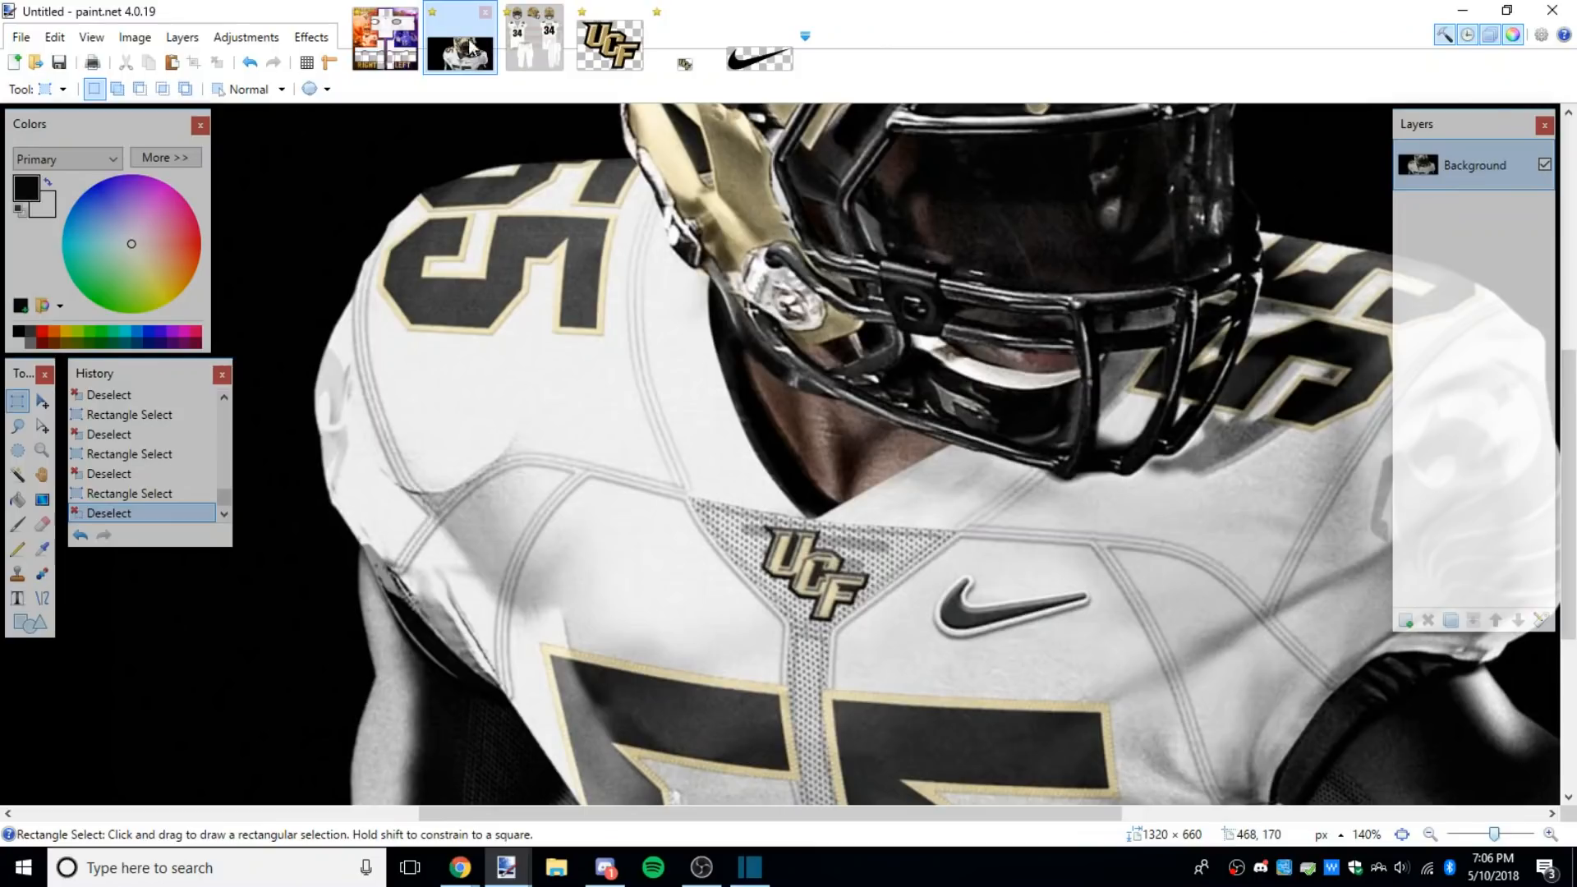
{"action": "left_click", "coordinate": [385, 39]}
{"action": "left_click_drag", "start_coordinate": [760, 309], "coordinate": [896, 372]}
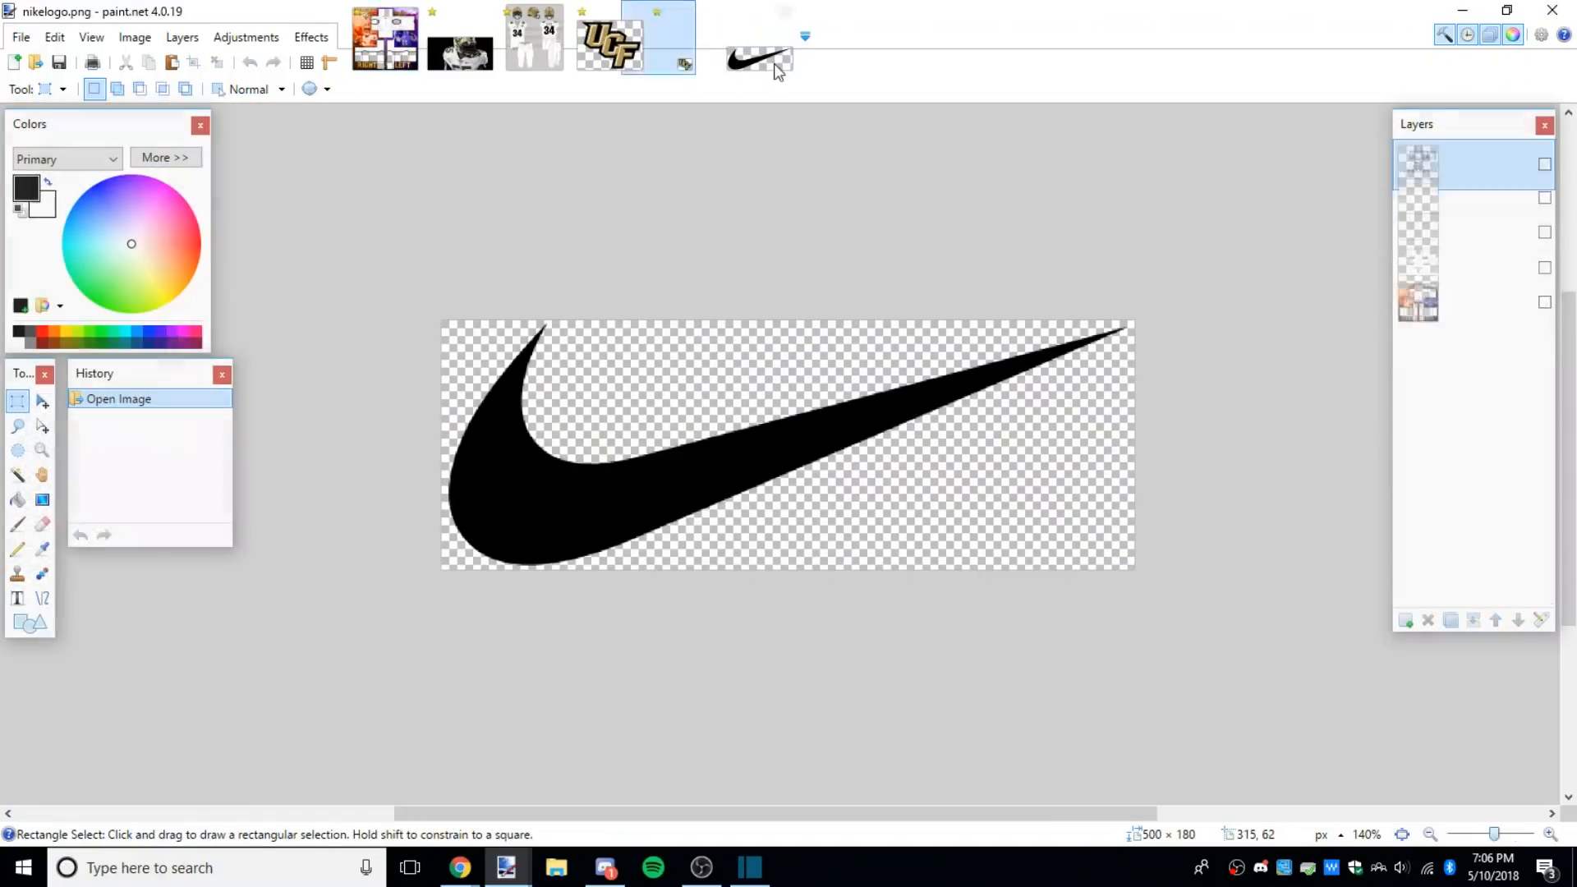
Step: Try resizing the Nike logo image to a height of 24 px, and undo the resize
{"action": "left_click", "coordinate": [759, 58]}
{"action": "key", "text": "ctrl+r"}
{"action": "type", "text": "24"}
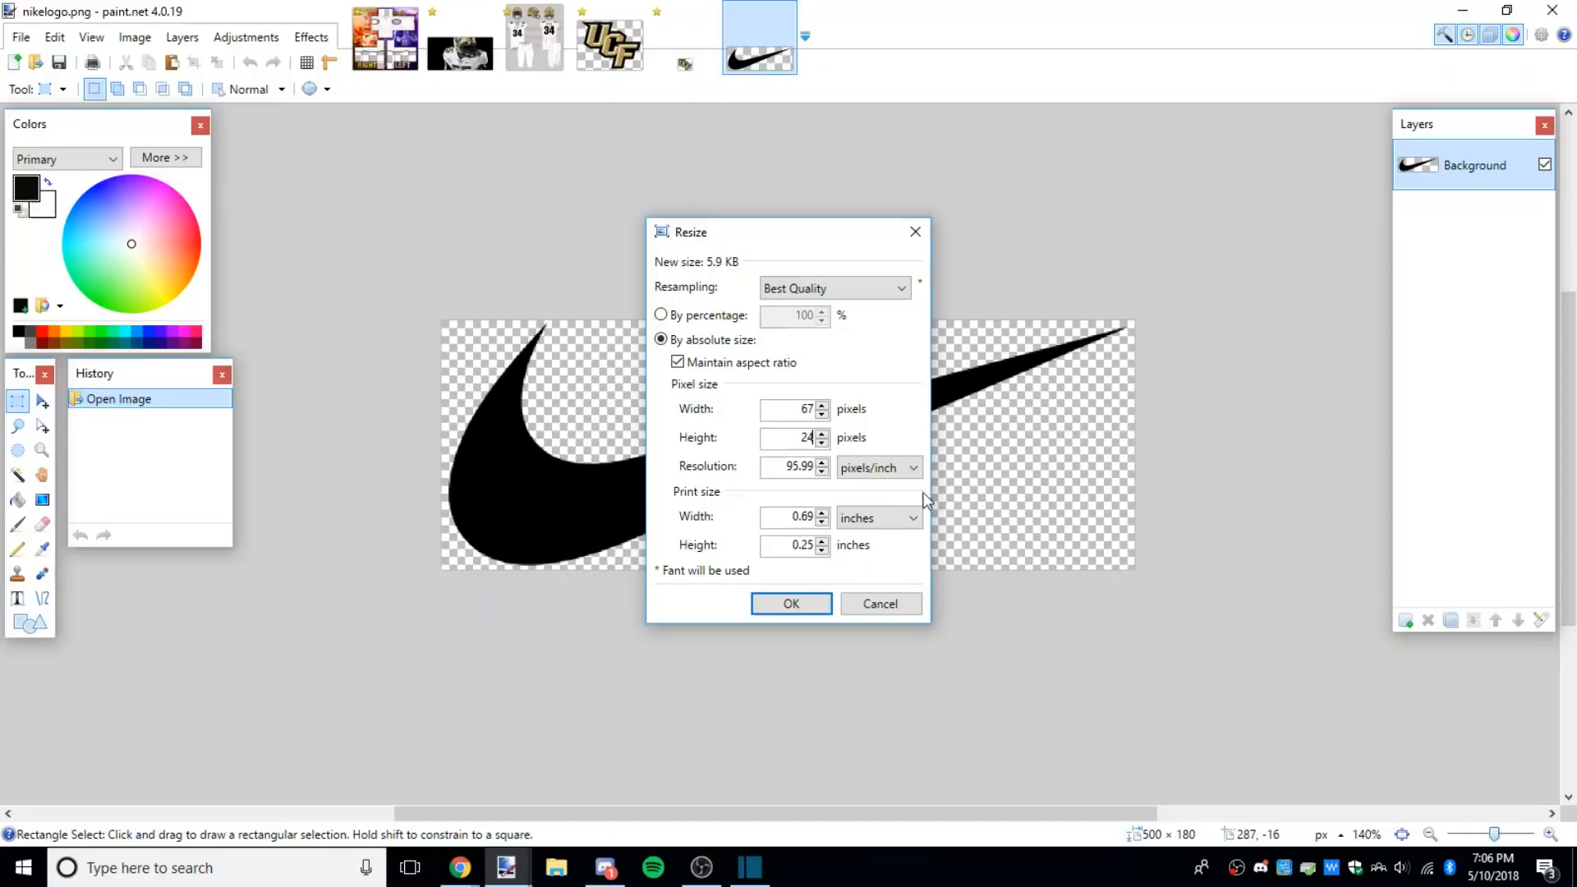
{"action": "left_click", "coordinate": [791, 605]}
{"action": "scroll", "coordinate": [440, 324], "scroll_direction": "up", "scroll_amount": 5}
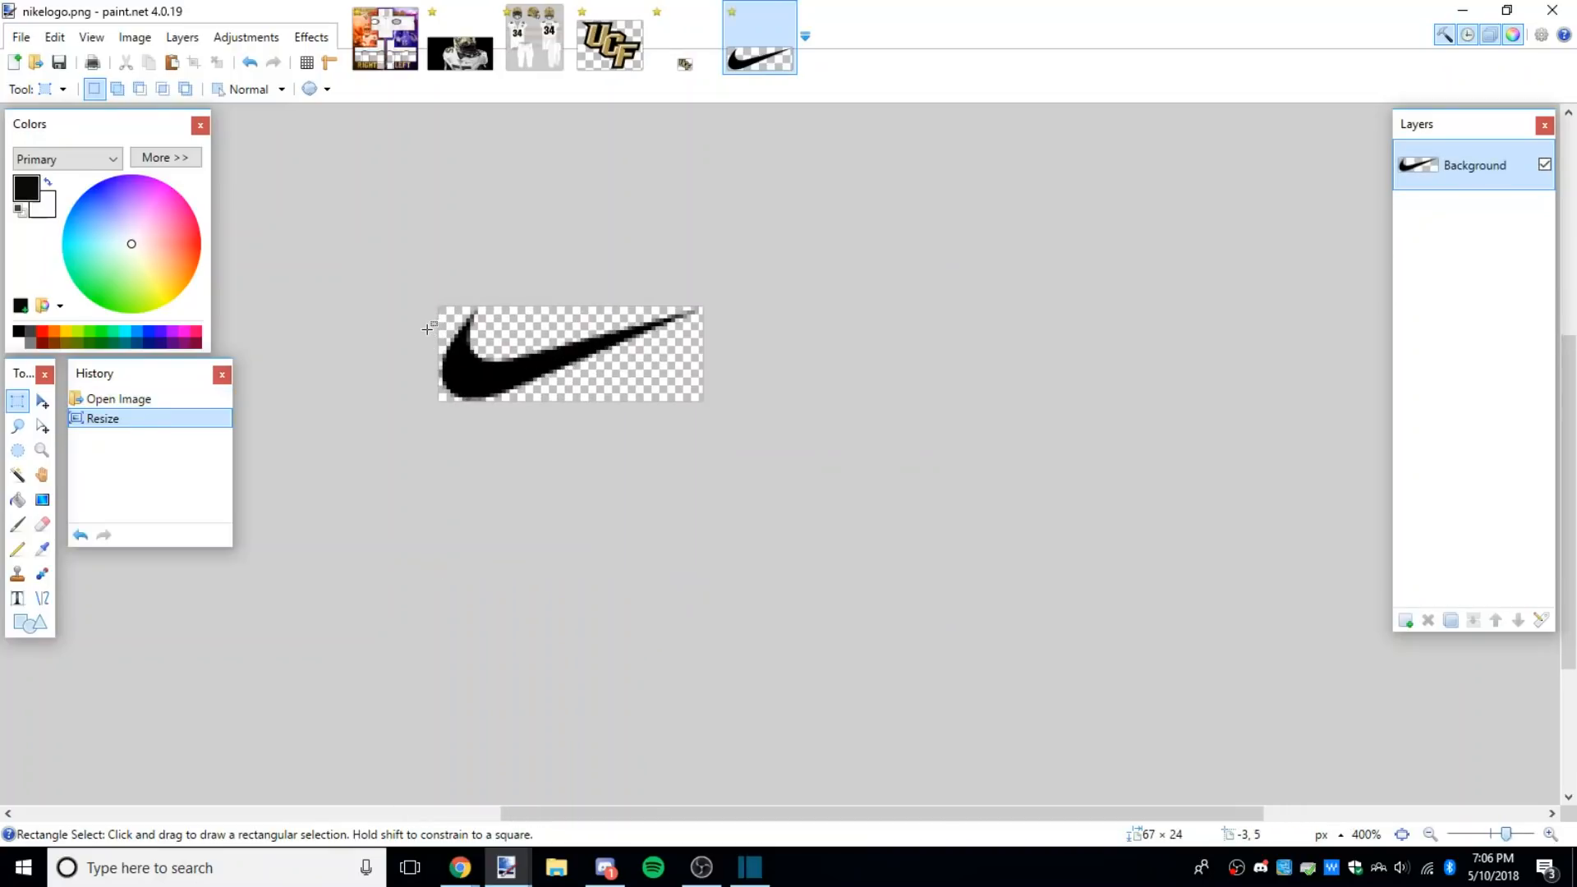
{"action": "left_click", "coordinate": [250, 66]}
Step: Resize the Nike logo image to a width of 24 px and copy the whole swoosh
{"action": "key", "text": "ctrl+r"}
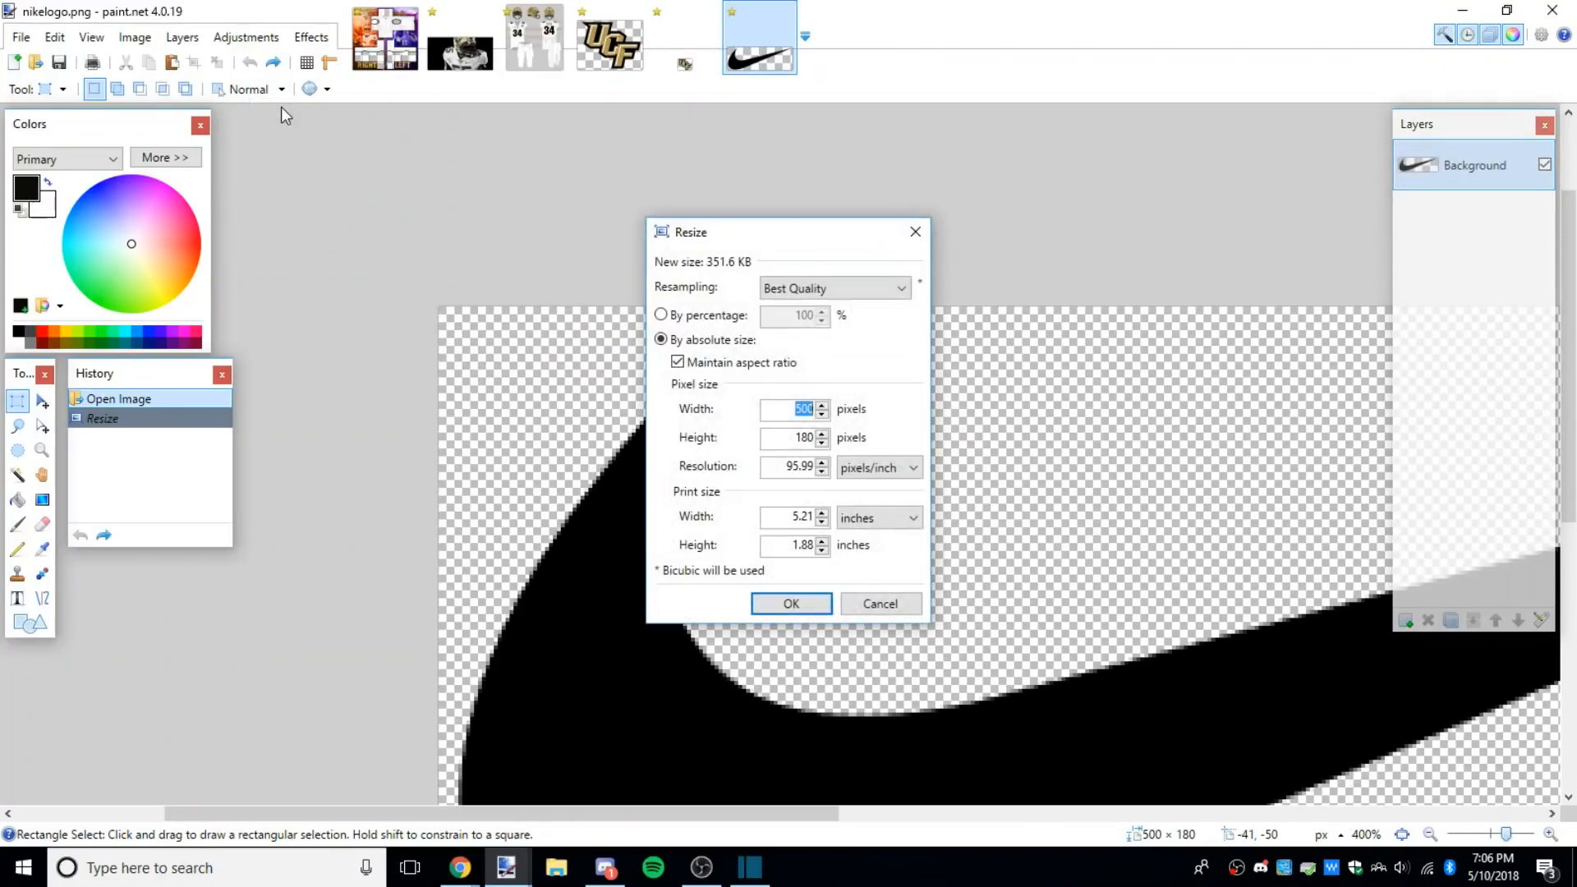
{"action": "type", "text": "24"}
{"action": "key", "text": "Return"}
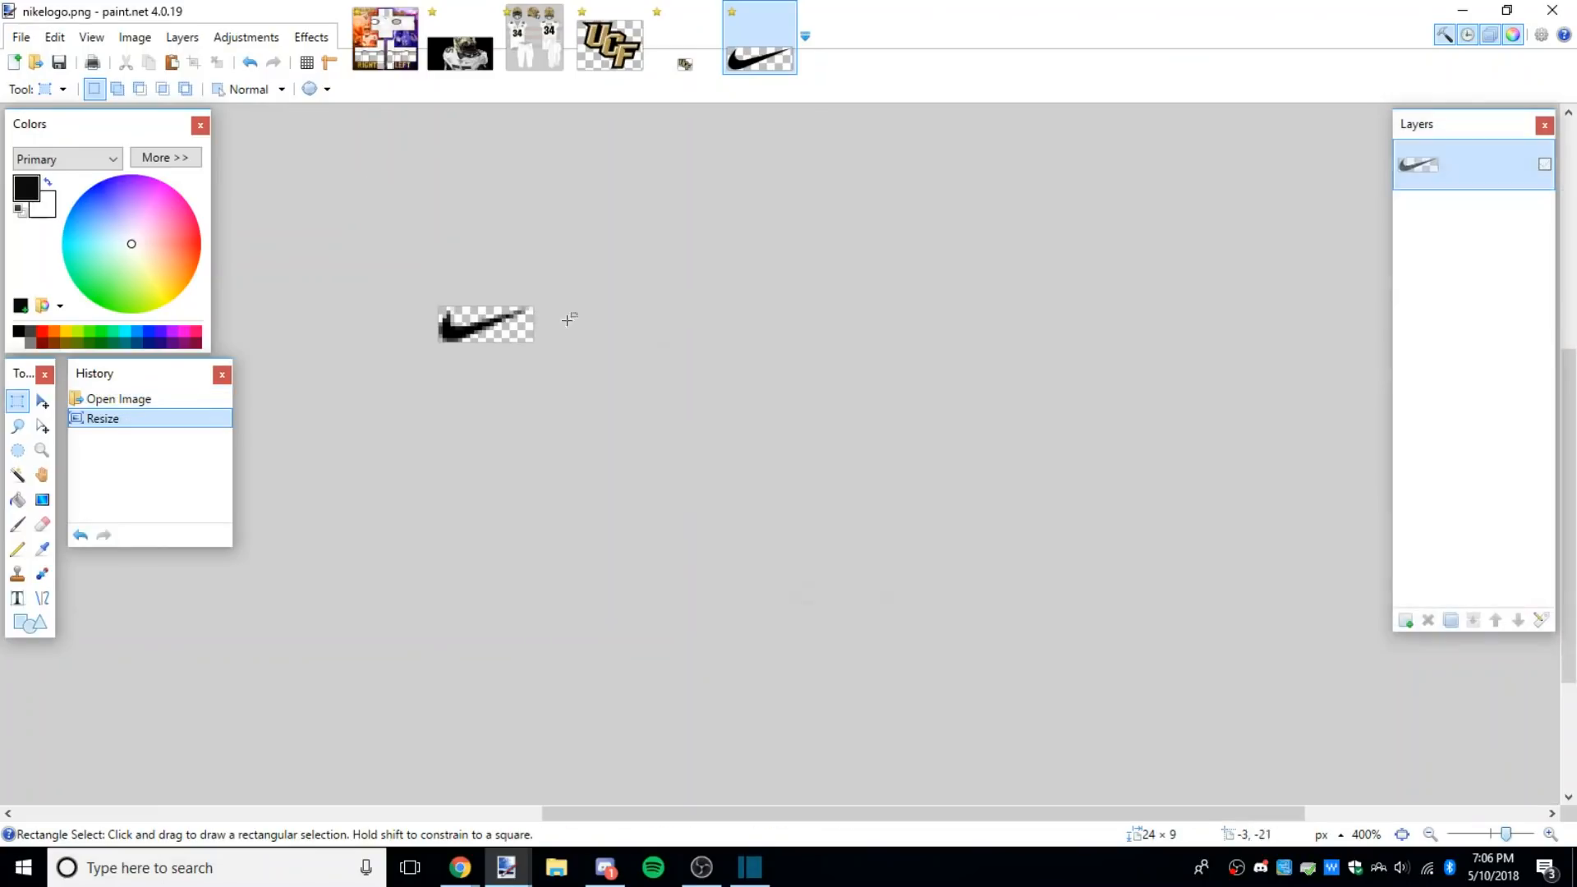
{"action": "scroll", "coordinate": [469, 333], "scroll_direction": "up", "scroll_amount": 4}
{"action": "left_click_drag", "start_coordinate": [408, 270], "coordinate": [870, 567]}
Step: Paste the 24 × 9 px Nike swoosh into the jersey template and place it on the chest beside the UCF logo
{"action": "left_click", "coordinate": [404, 41]}
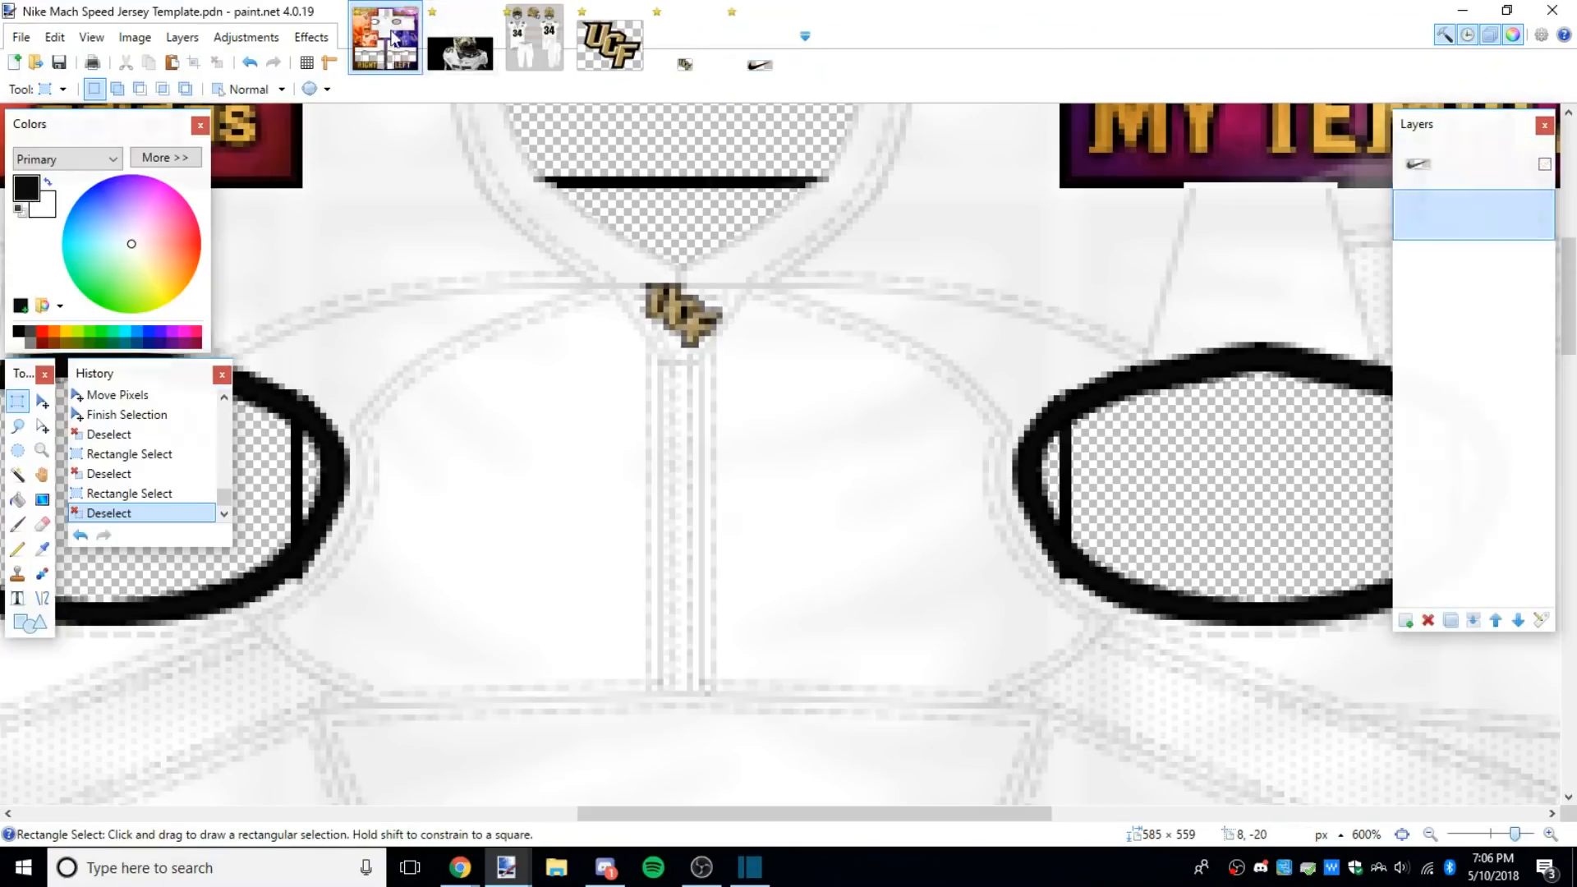
{"action": "key", "text": "ctrl+v"}
{"action": "left_click_drag", "start_coordinate": [408, 233], "coordinate": [959, 357]}
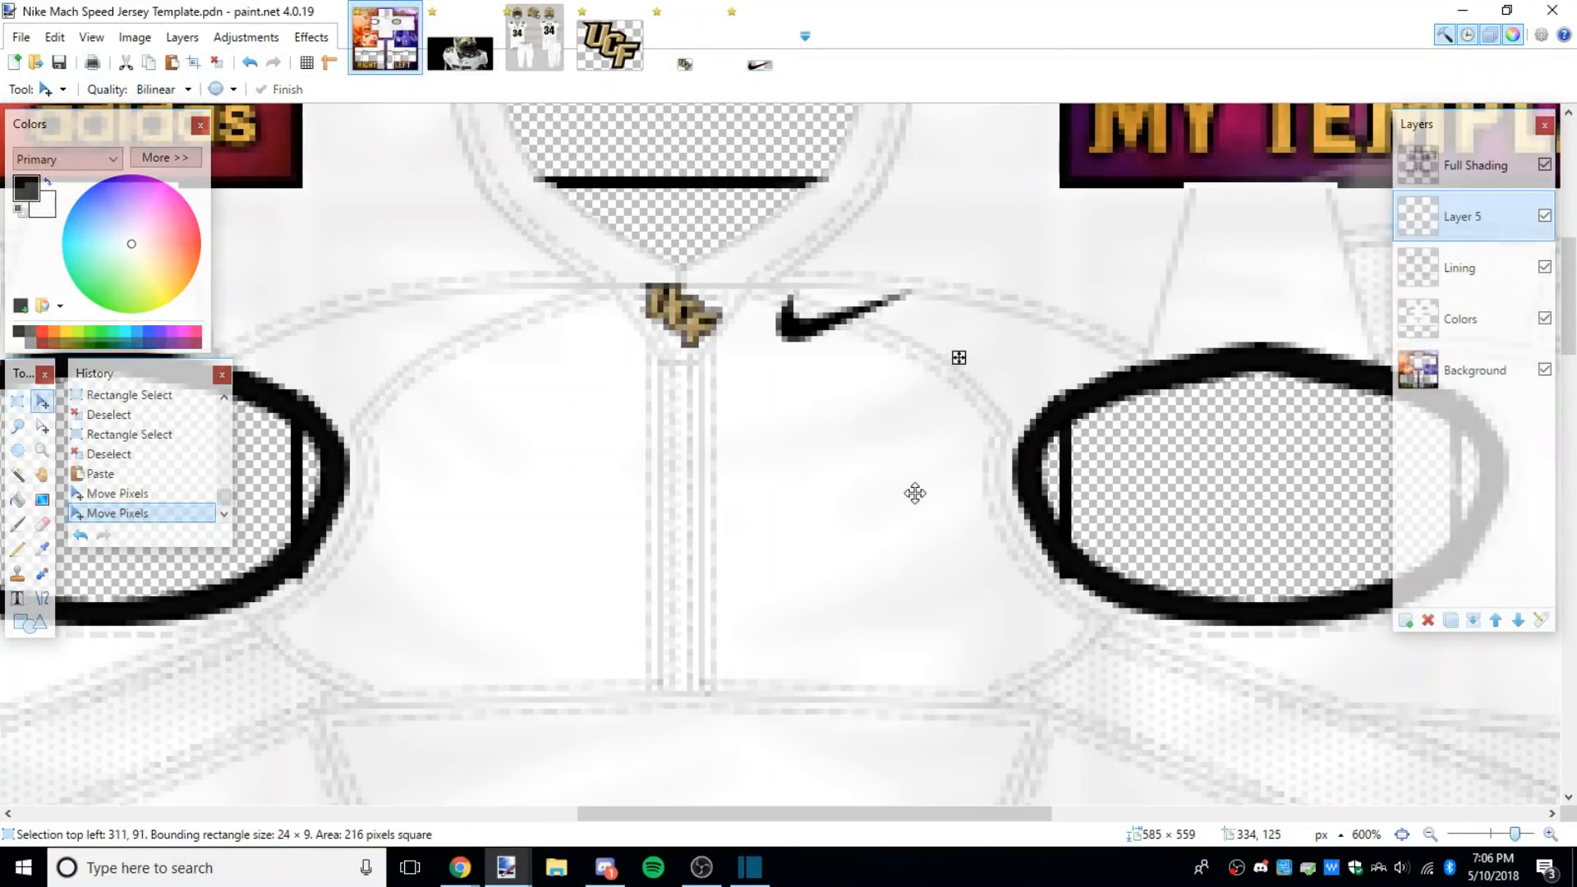
{"action": "left_click", "coordinate": [912, 507]}
{"action": "scroll", "coordinate": [870, 543], "scroll_direction": "down", "scroll_amount": 3}
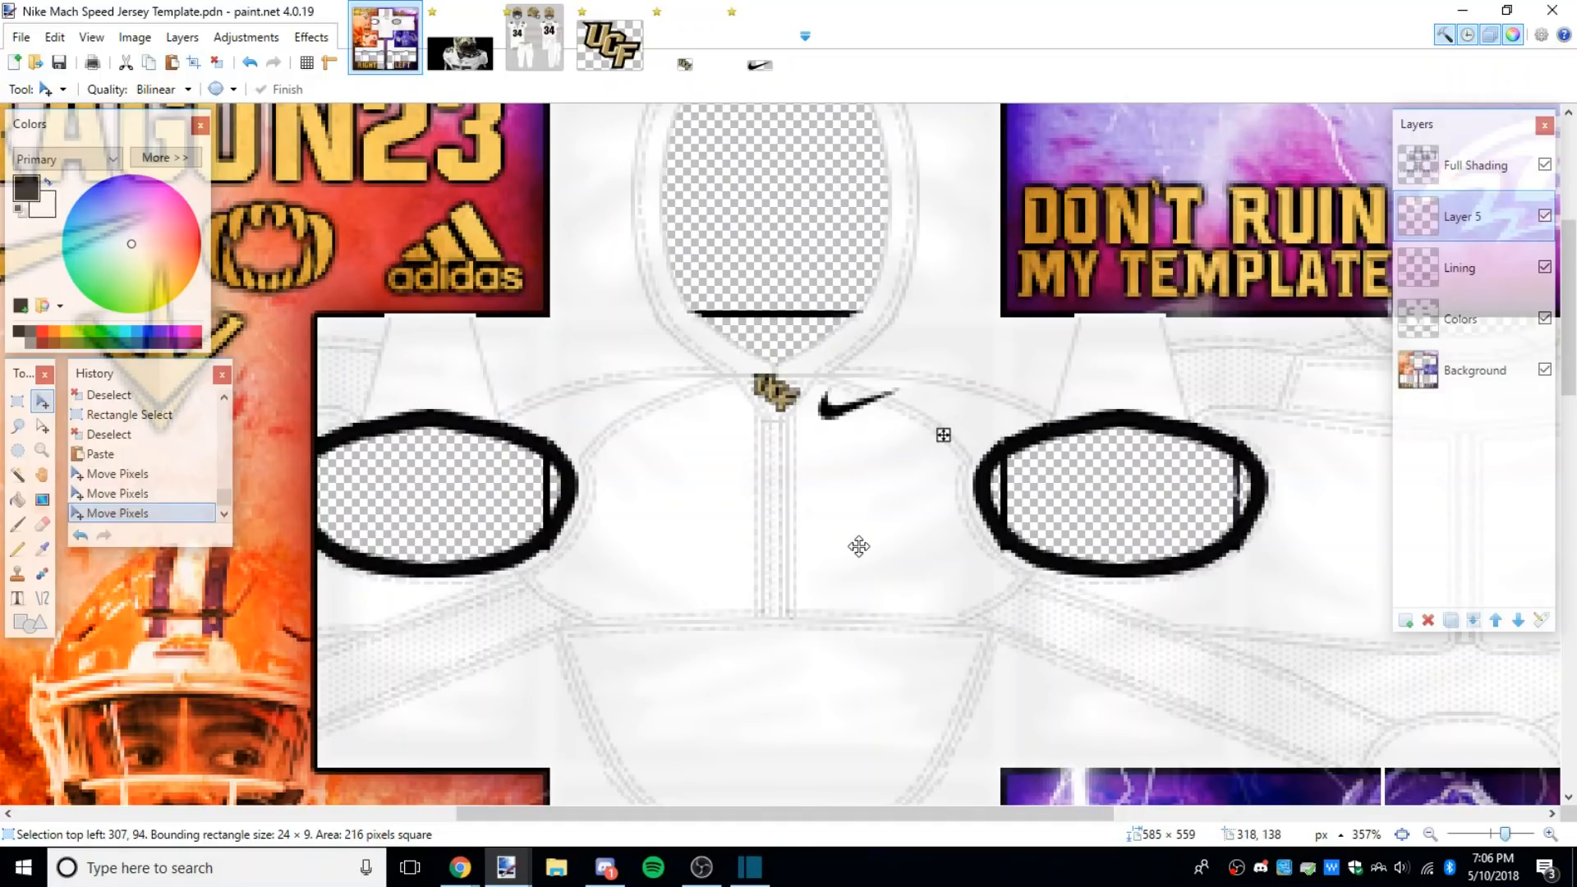
{"action": "left_click_drag", "start_coordinate": [863, 546], "coordinate": [863, 547]}
Step: Deselect the placed Nike swoosh and bring up the uniform mockup image for comparison
{"action": "left_click", "coordinate": [17, 400]}
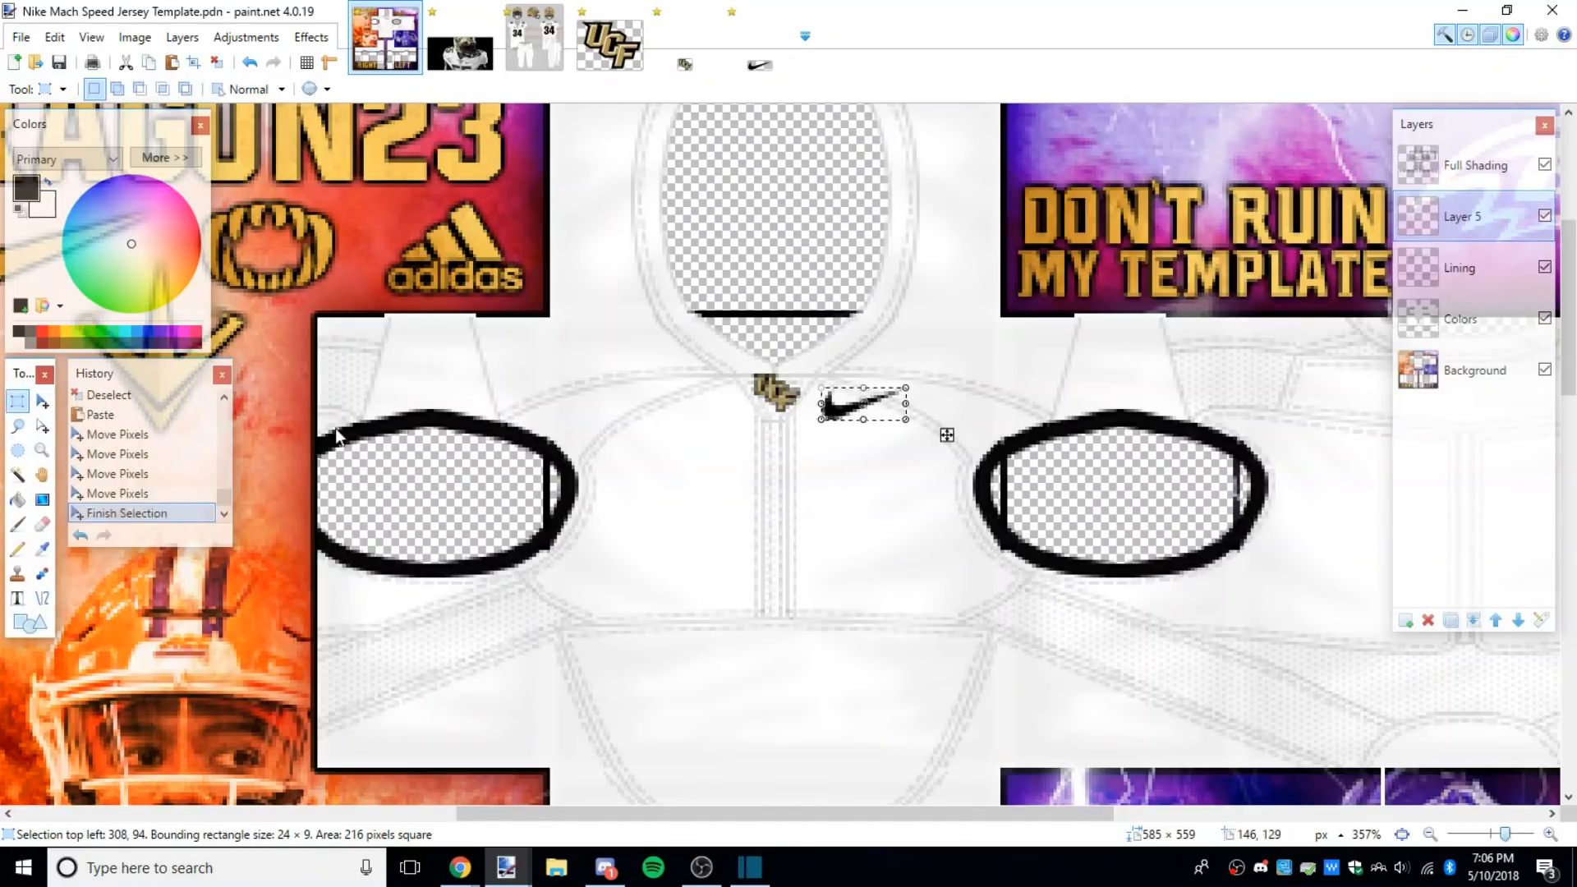
{"action": "left_click", "coordinate": [709, 456]}
{"action": "scroll", "coordinate": [707, 454], "scroll_direction": "down", "scroll_amount": 4}
{"action": "scroll", "coordinate": [677, 450], "scroll_direction": "up", "scroll_amount": 4}
{"action": "left_click", "coordinate": [534, 37]}
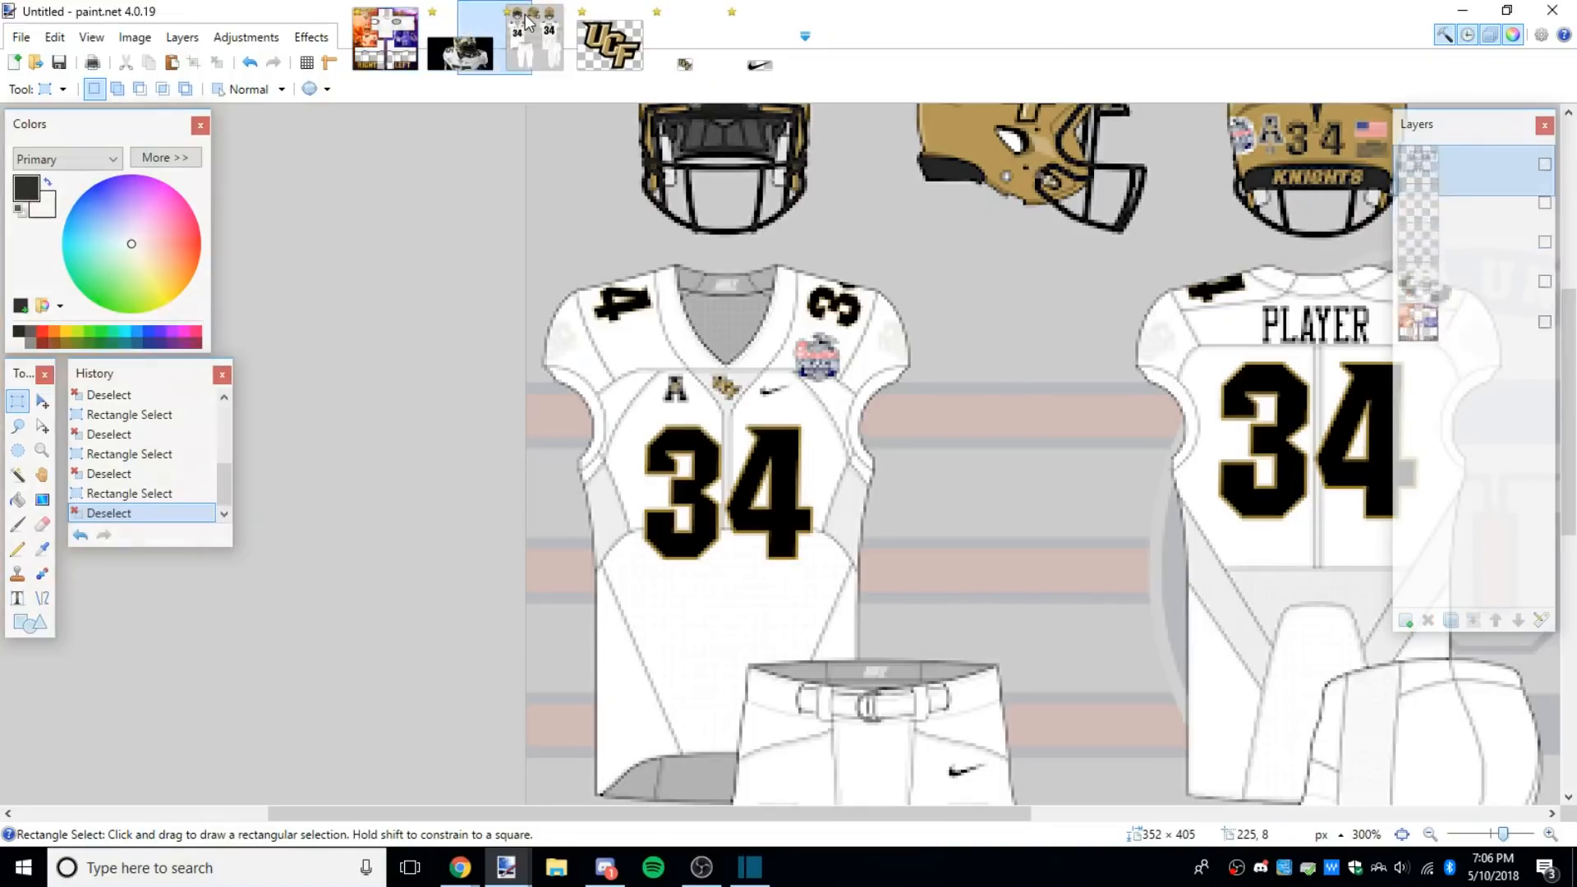
Step: Compare the chest logo placement on the jersey template with the front of the jersey in the uniform mockup
{"action": "left_click", "coordinate": [379, 45]}
{"action": "scroll", "coordinate": [895, 410], "scroll_direction": "down", "scroll_amount": 6}
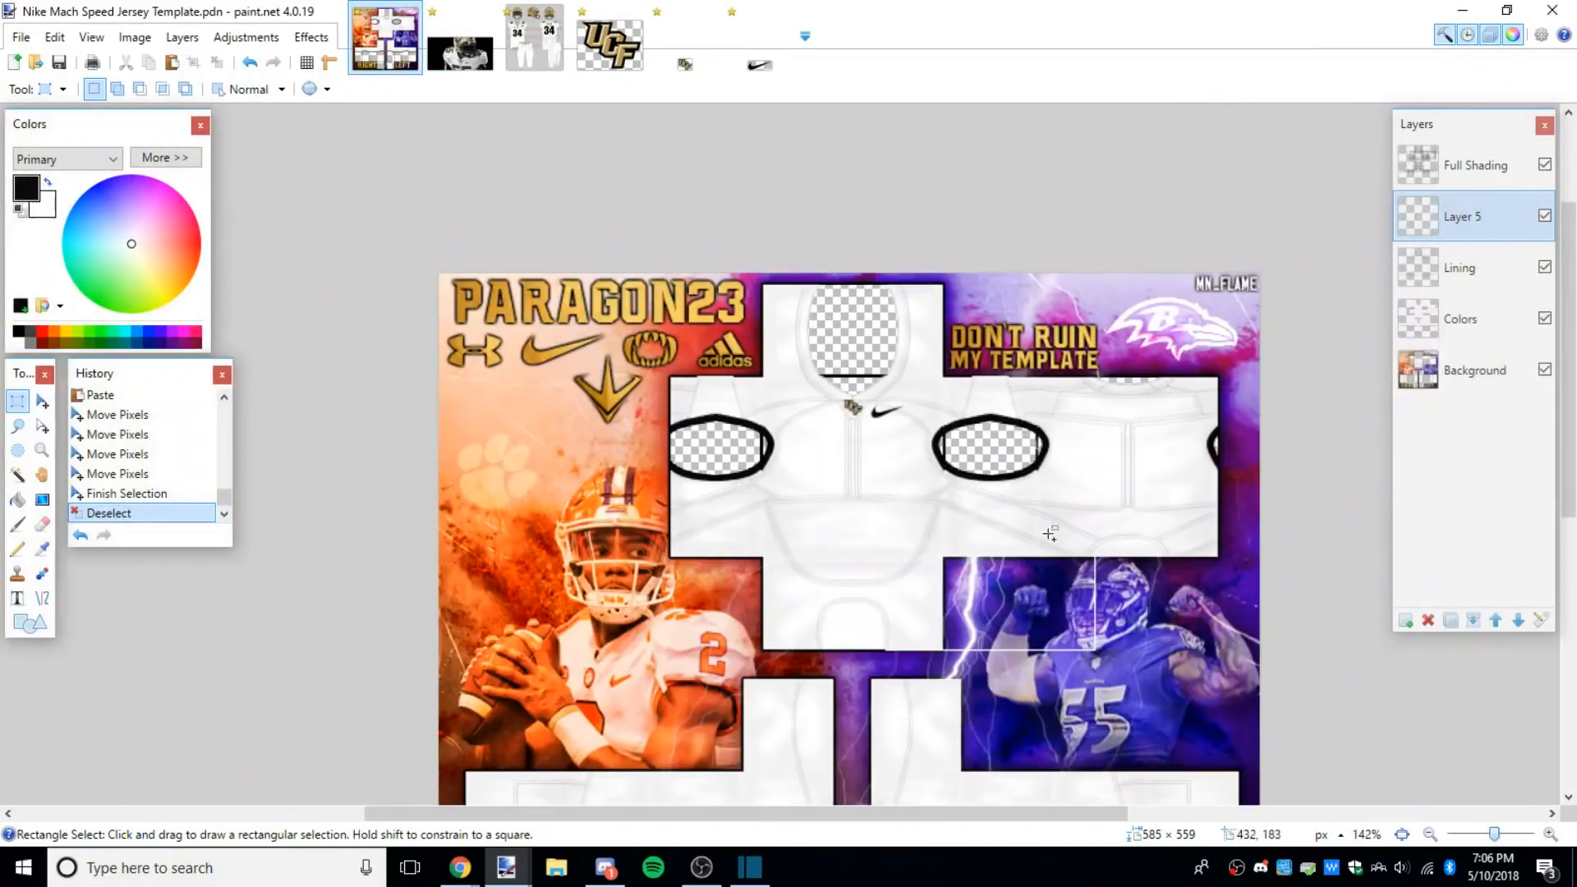
{"action": "left_click_drag", "start_coordinate": [988, 816], "coordinate": [1027, 820]}
{"action": "scroll", "coordinate": [816, 366], "scroll_direction": "up", "scroll_amount": 2}
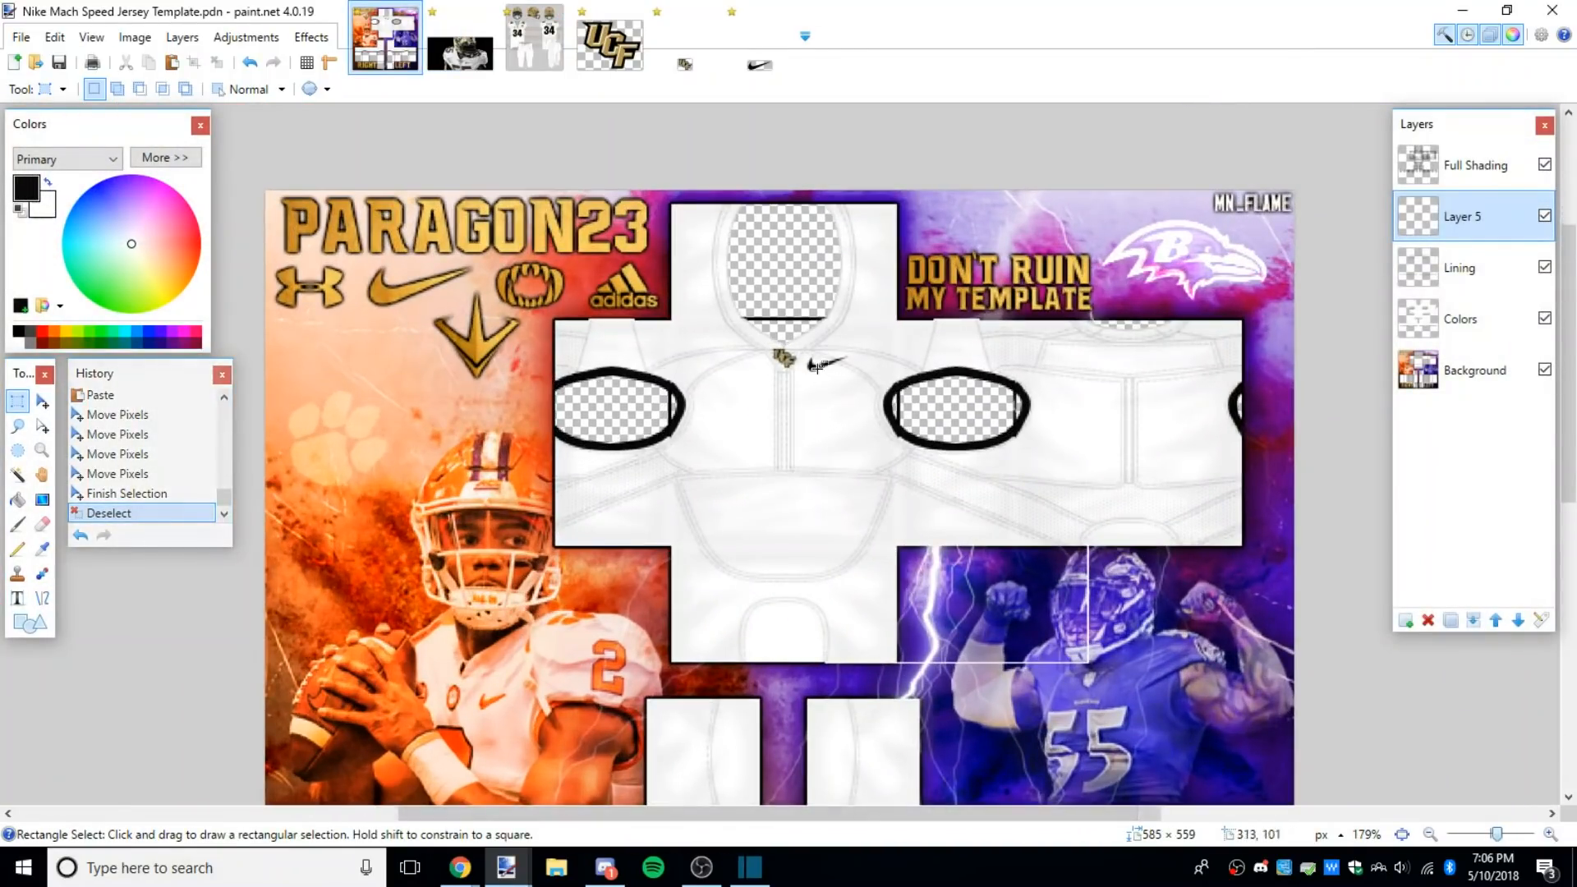
{"action": "left_click", "coordinate": [437, 28]}
{"action": "left_click", "coordinate": [386, 39]}
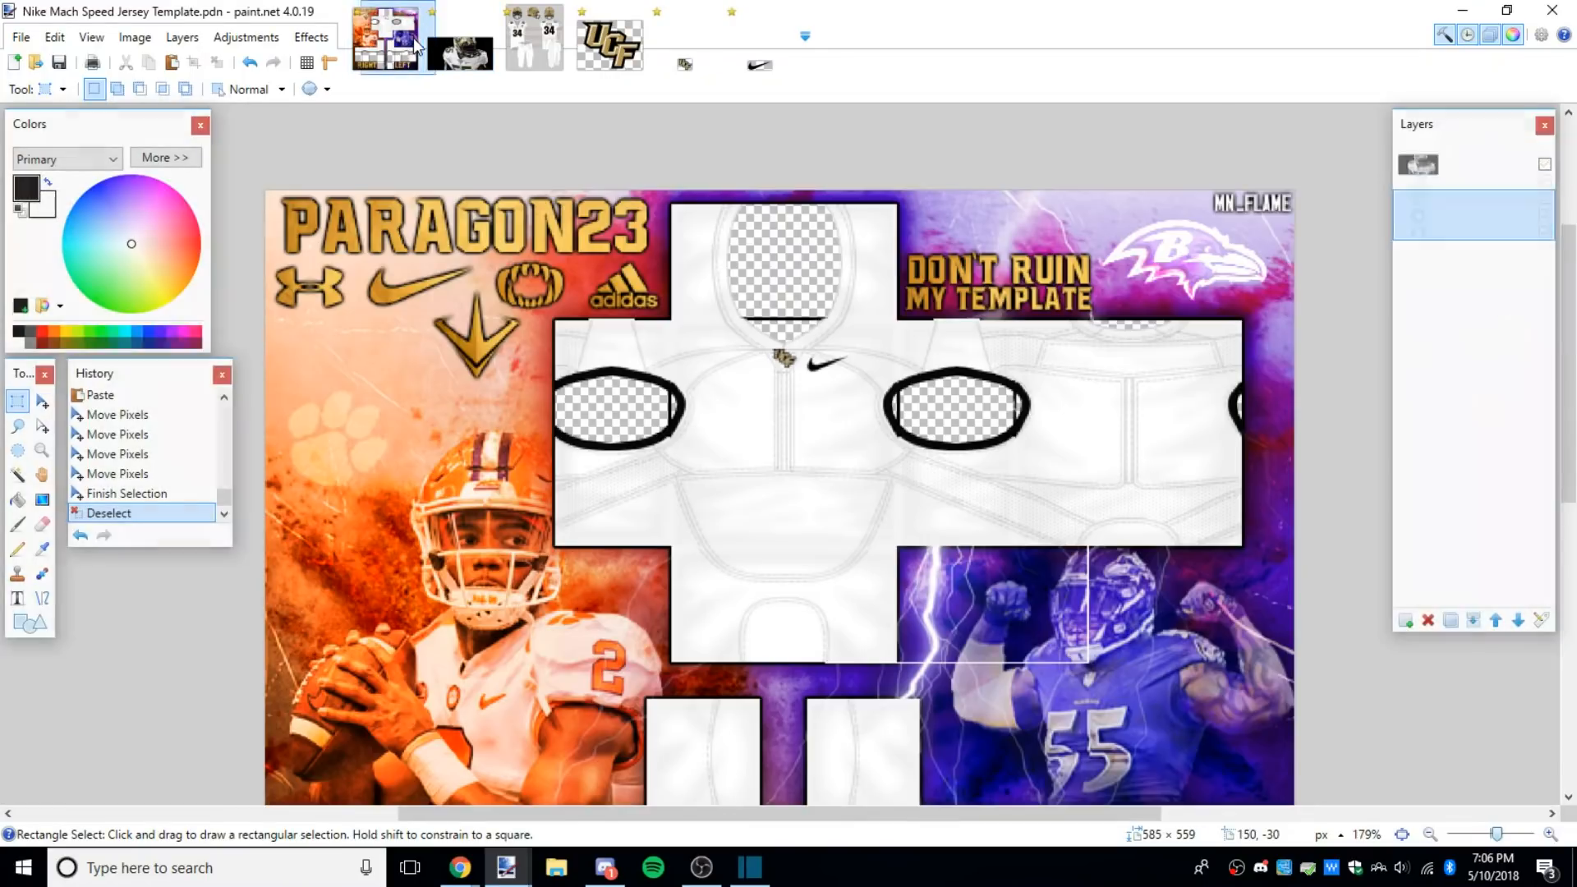
{"action": "scroll", "coordinate": [830, 368], "scroll_direction": "up", "scroll_amount": 3}
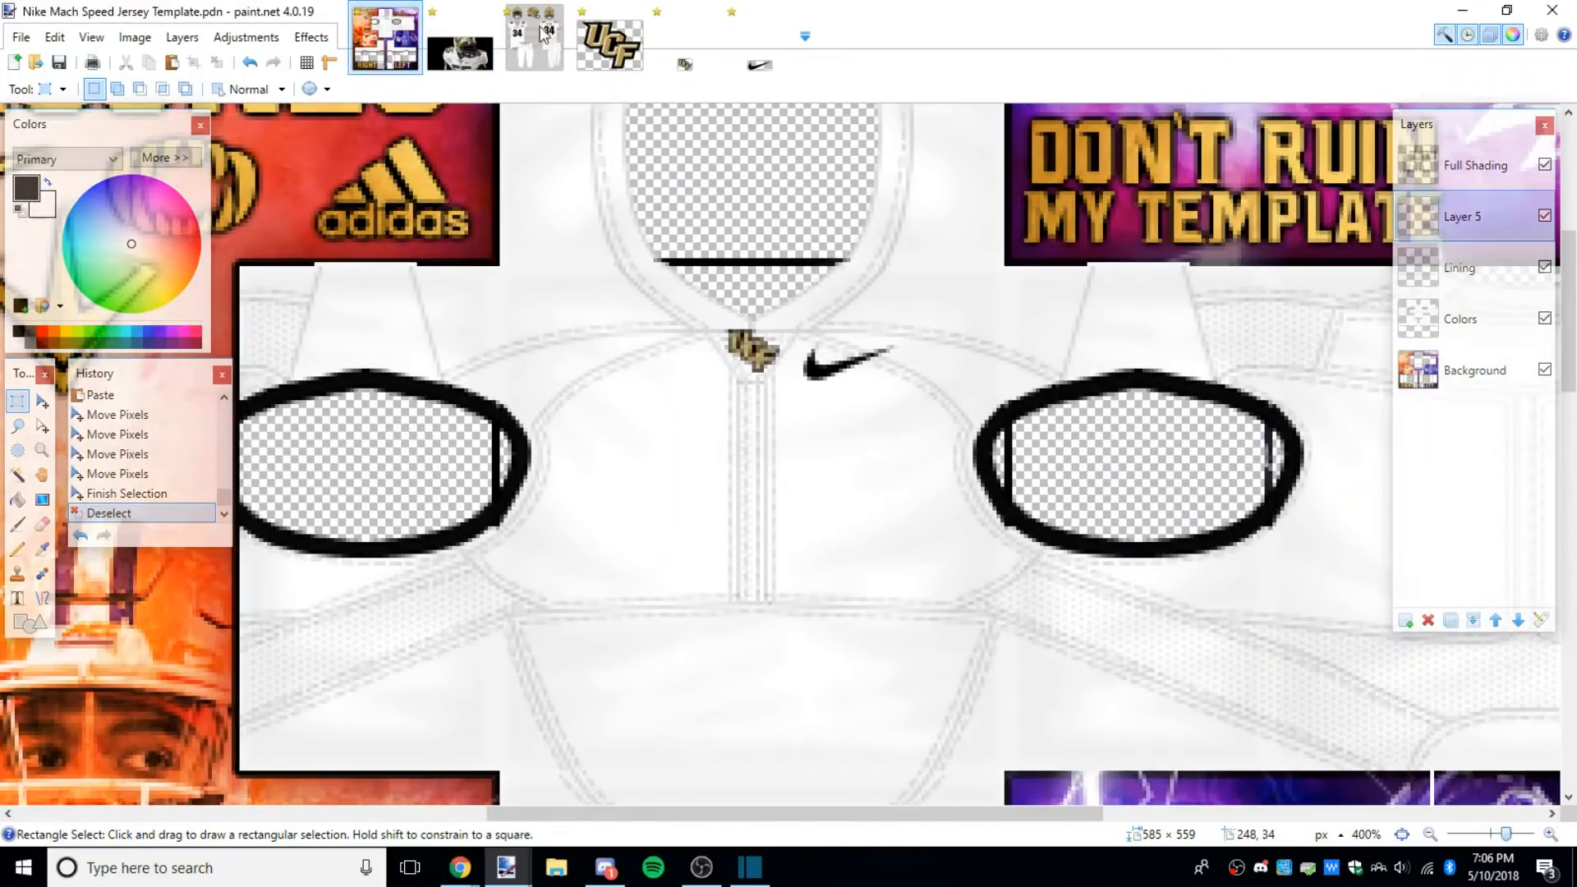
{"action": "left_click", "coordinate": [541, 32]}
{"action": "scroll", "coordinate": [460, 312], "scroll_direction": "up", "scroll_amount": 5}
{"action": "left_click_drag", "start_coordinate": [381, 245], "coordinate": [535, 345]}
{"action": "left_click", "coordinate": [402, 273]}
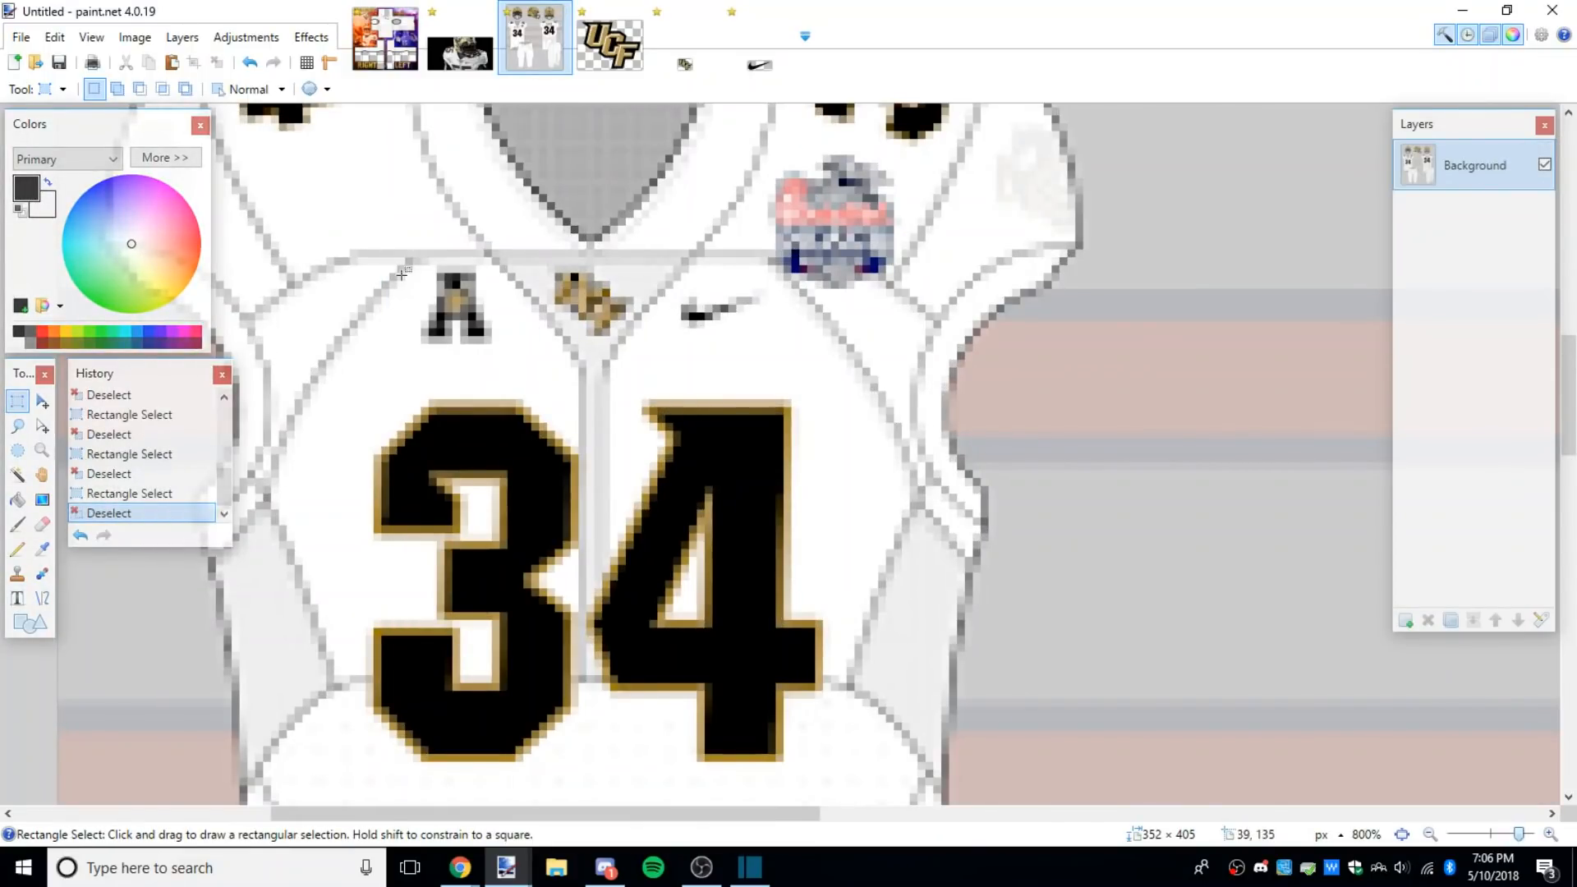
{"action": "scroll", "coordinate": [402, 274], "scroll_direction": "down", "scroll_amount": 3}
Step: Switch to Chrome and run an image search for "american east logo" in a new tab
{"action": "mouse_move", "coordinate": [461, 867]}
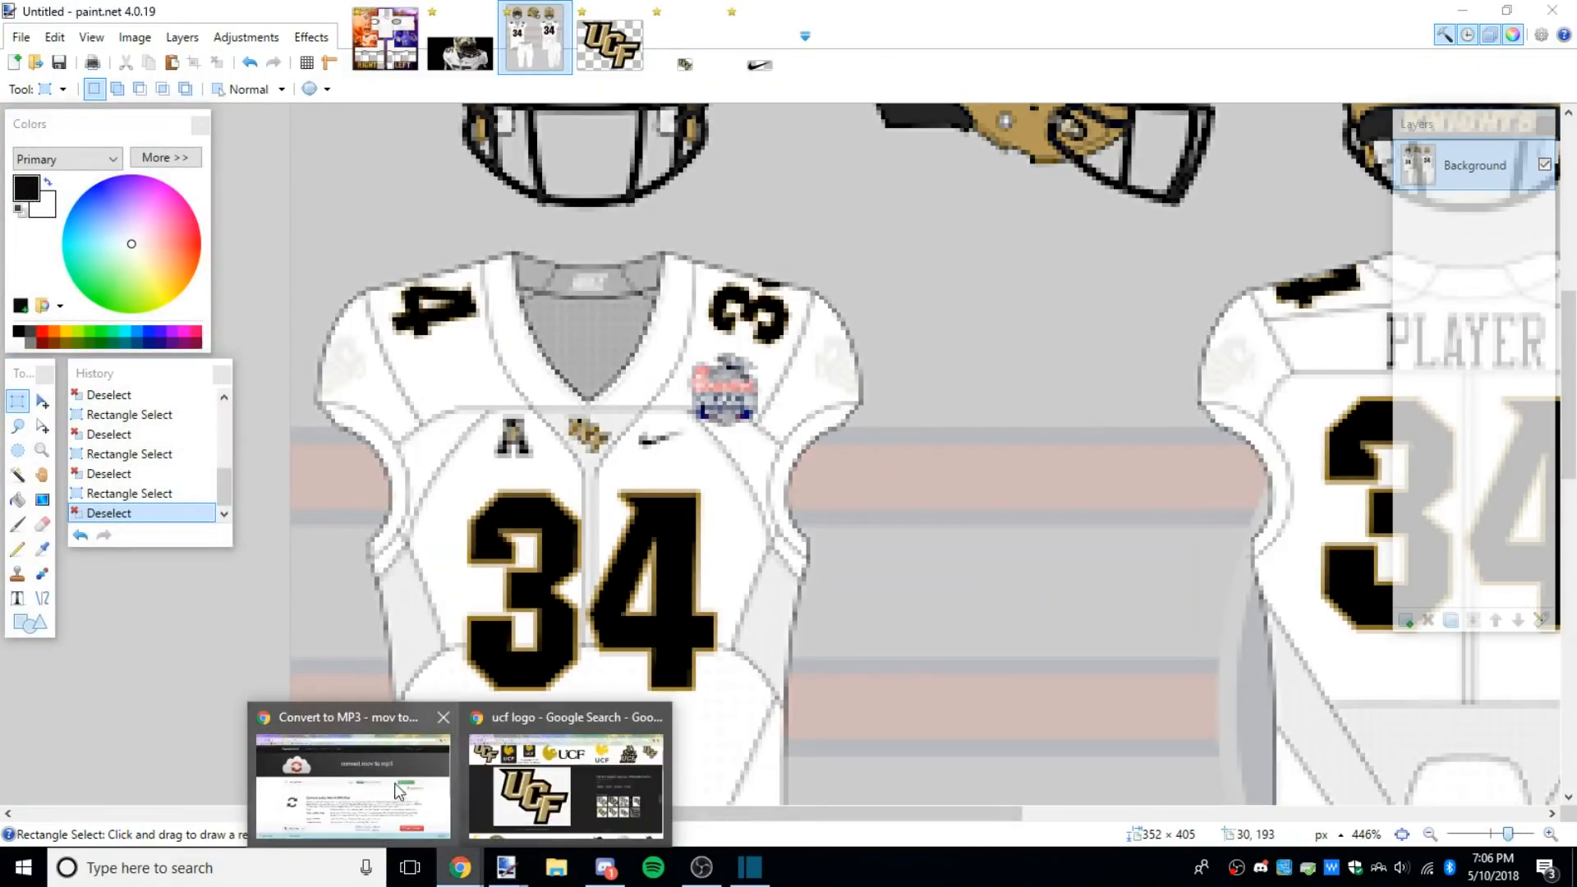
{"action": "left_click", "coordinate": [579, 776]}
{"action": "left_click", "coordinate": [219, 12]}
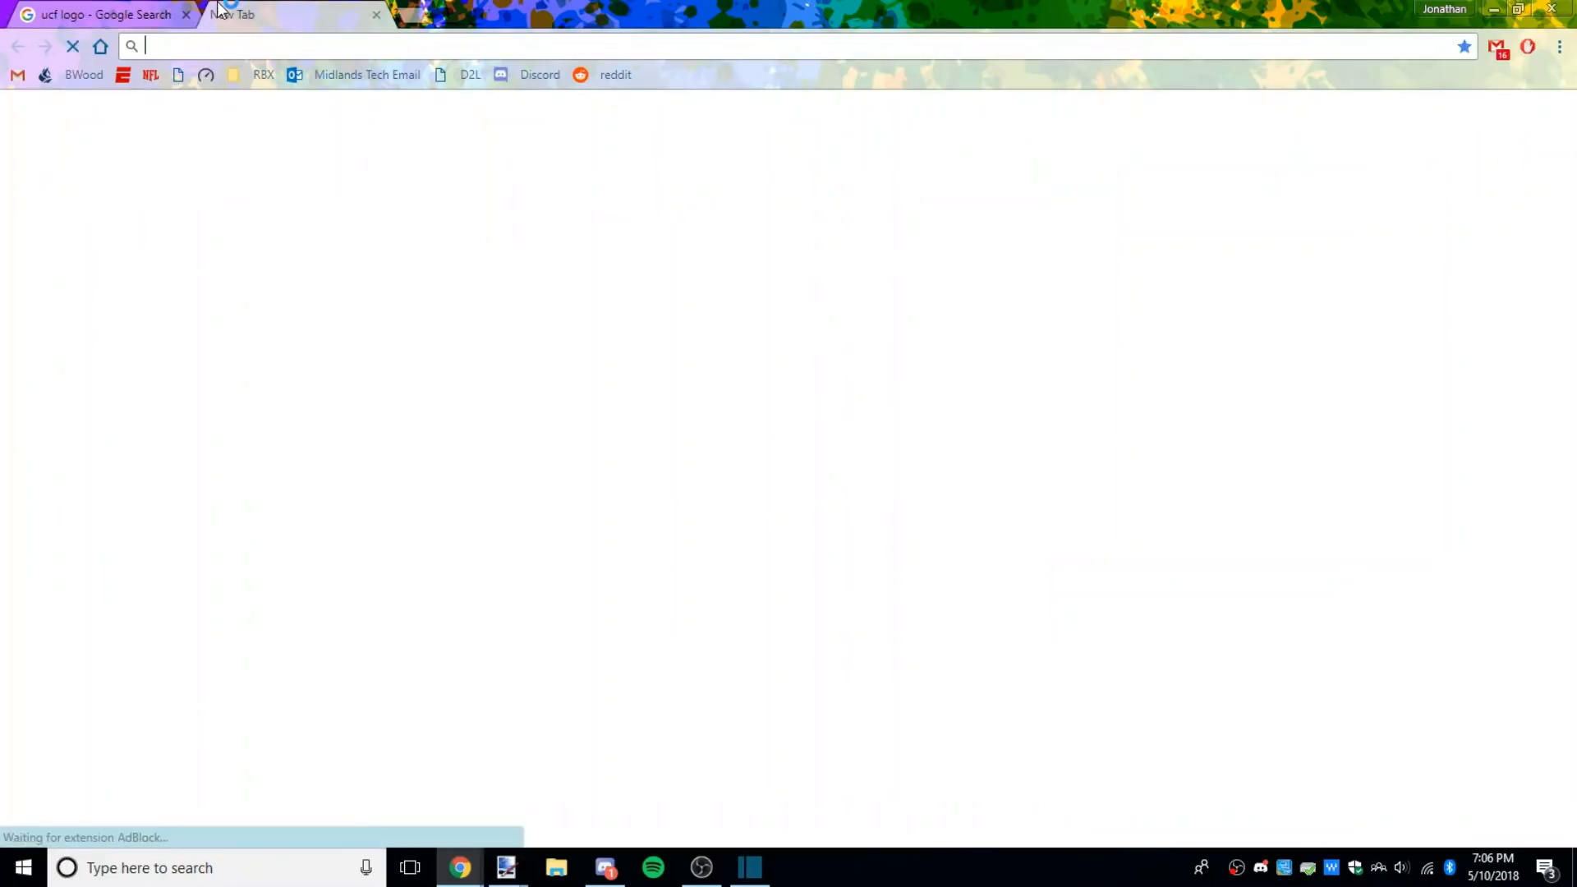
{"action": "type", "text": "american east logo"}
{"action": "key", "text": "Return"}
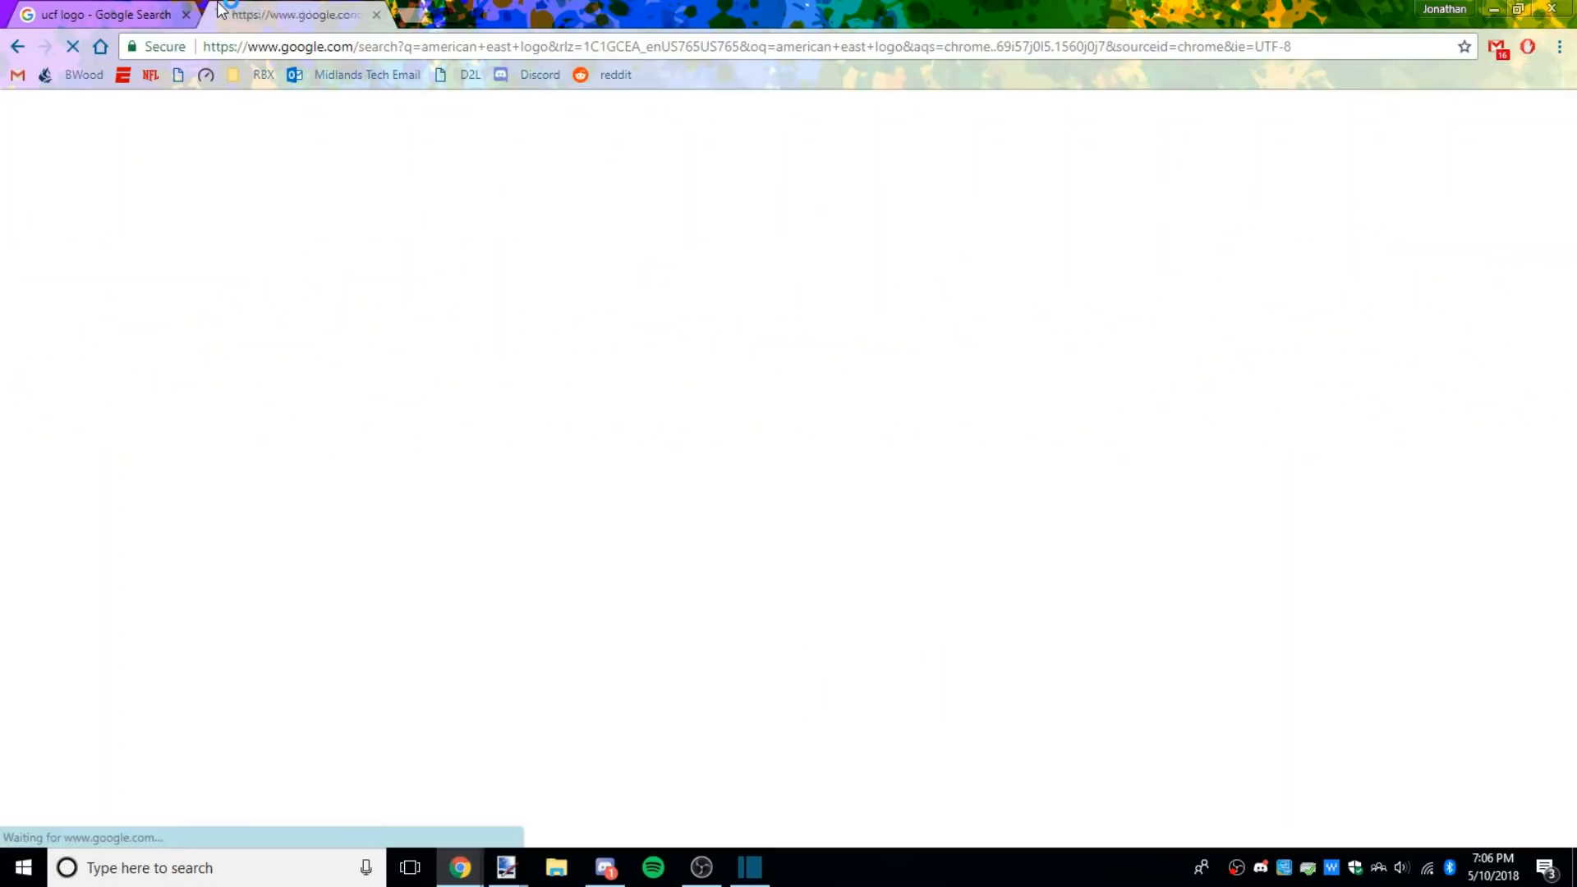
{"action": "left_click", "coordinate": [238, 195]}
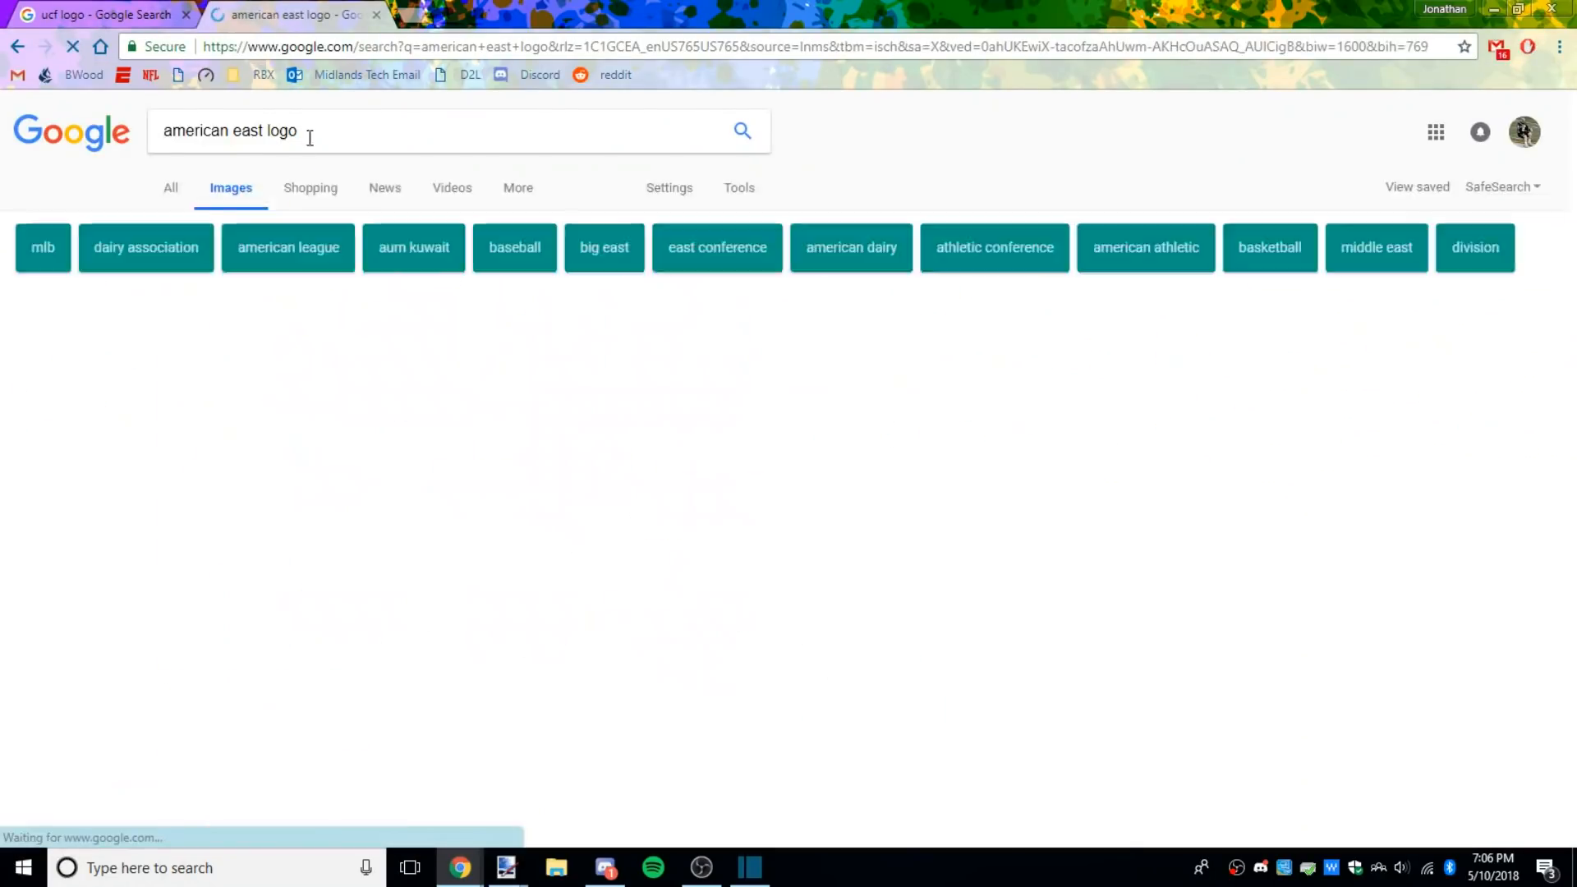
Step: Look up "UCF conference" on Google
{"action": "left_click", "coordinate": [373, 46]}
{"action": "type", "text": "UCF conference"}
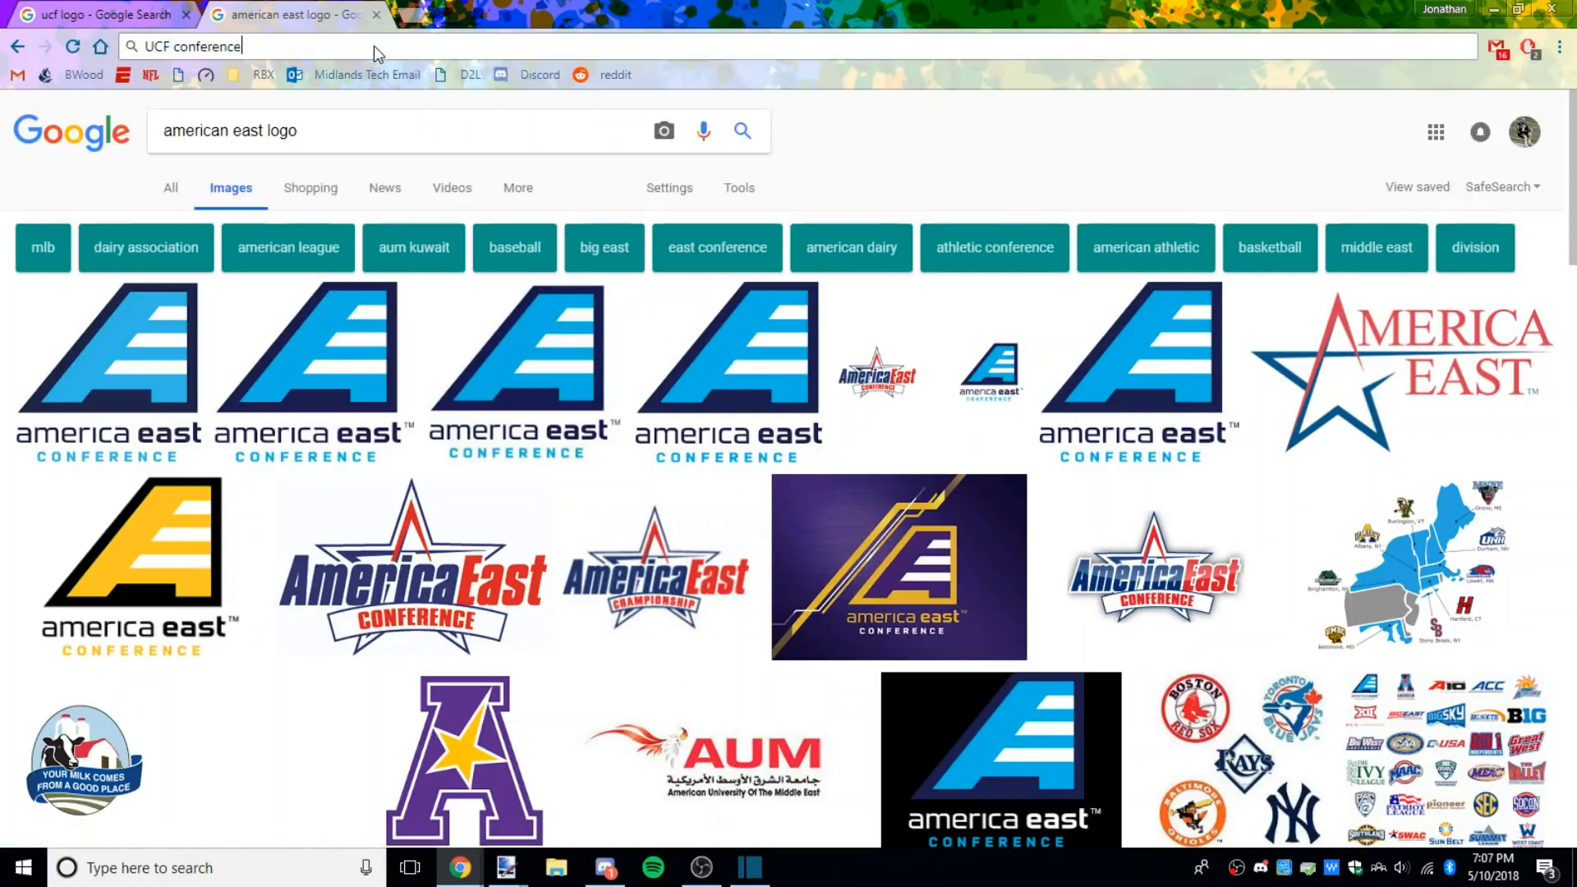
{"action": "key", "text": "Return"}
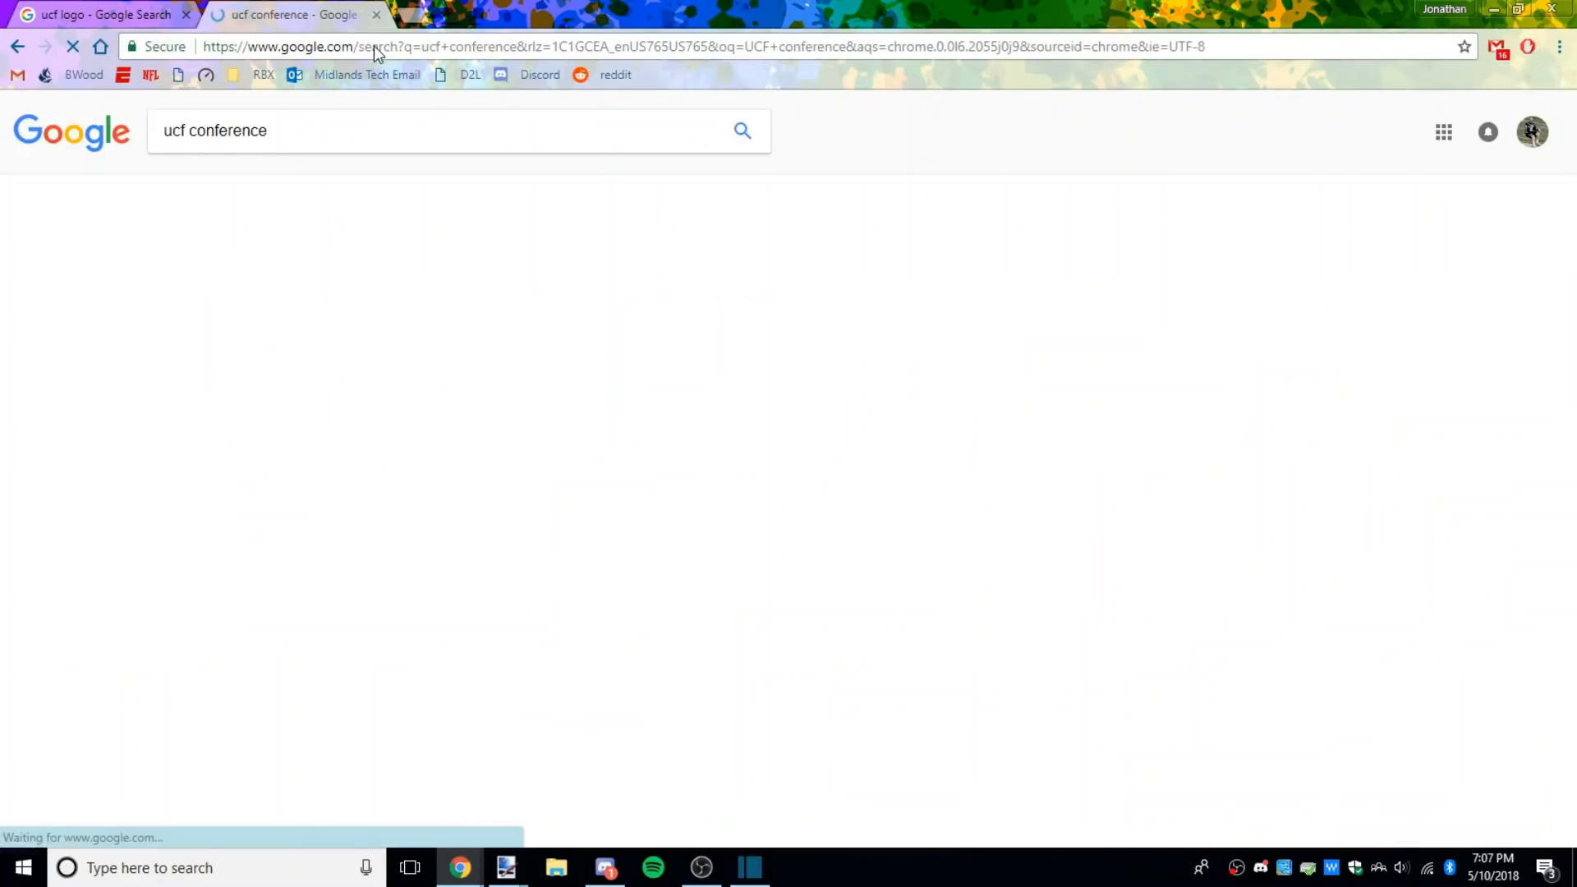
Step: Copy the conference name from the results and run an image search for "american athletic conference logo ucf"
{"action": "left_click_drag", "start_coordinate": [167, 379], "coordinate": [496, 380]}
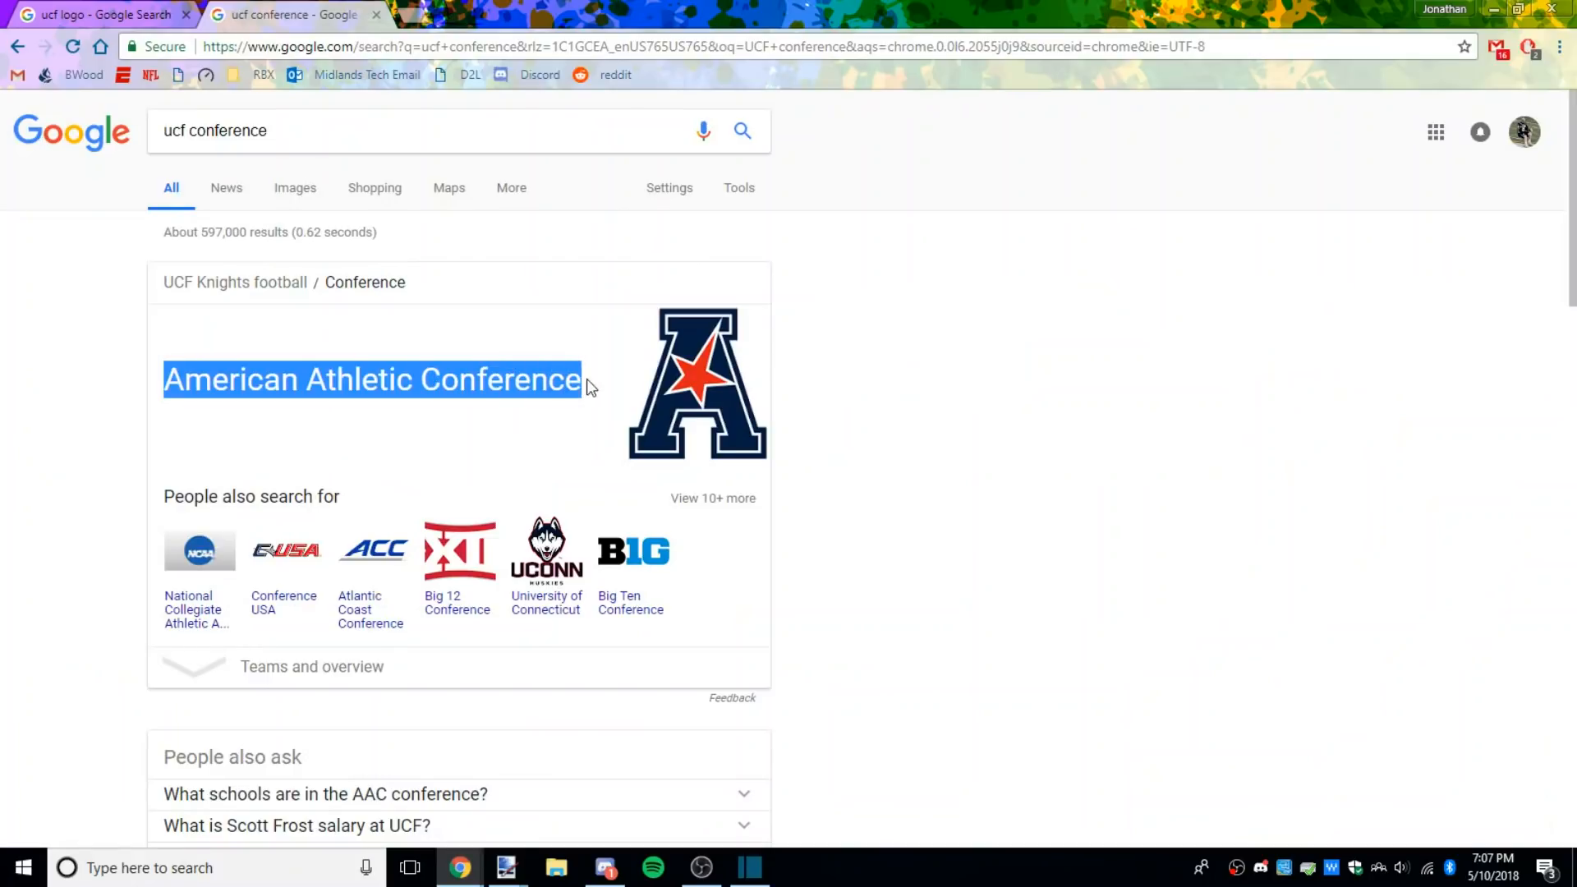
{"action": "key", "text": "ctrl+c"}
{"action": "left_click", "coordinate": [476, 43]}
{"action": "key", "text": "ctrl+v"}
{"action": "type", "text": "logo"}
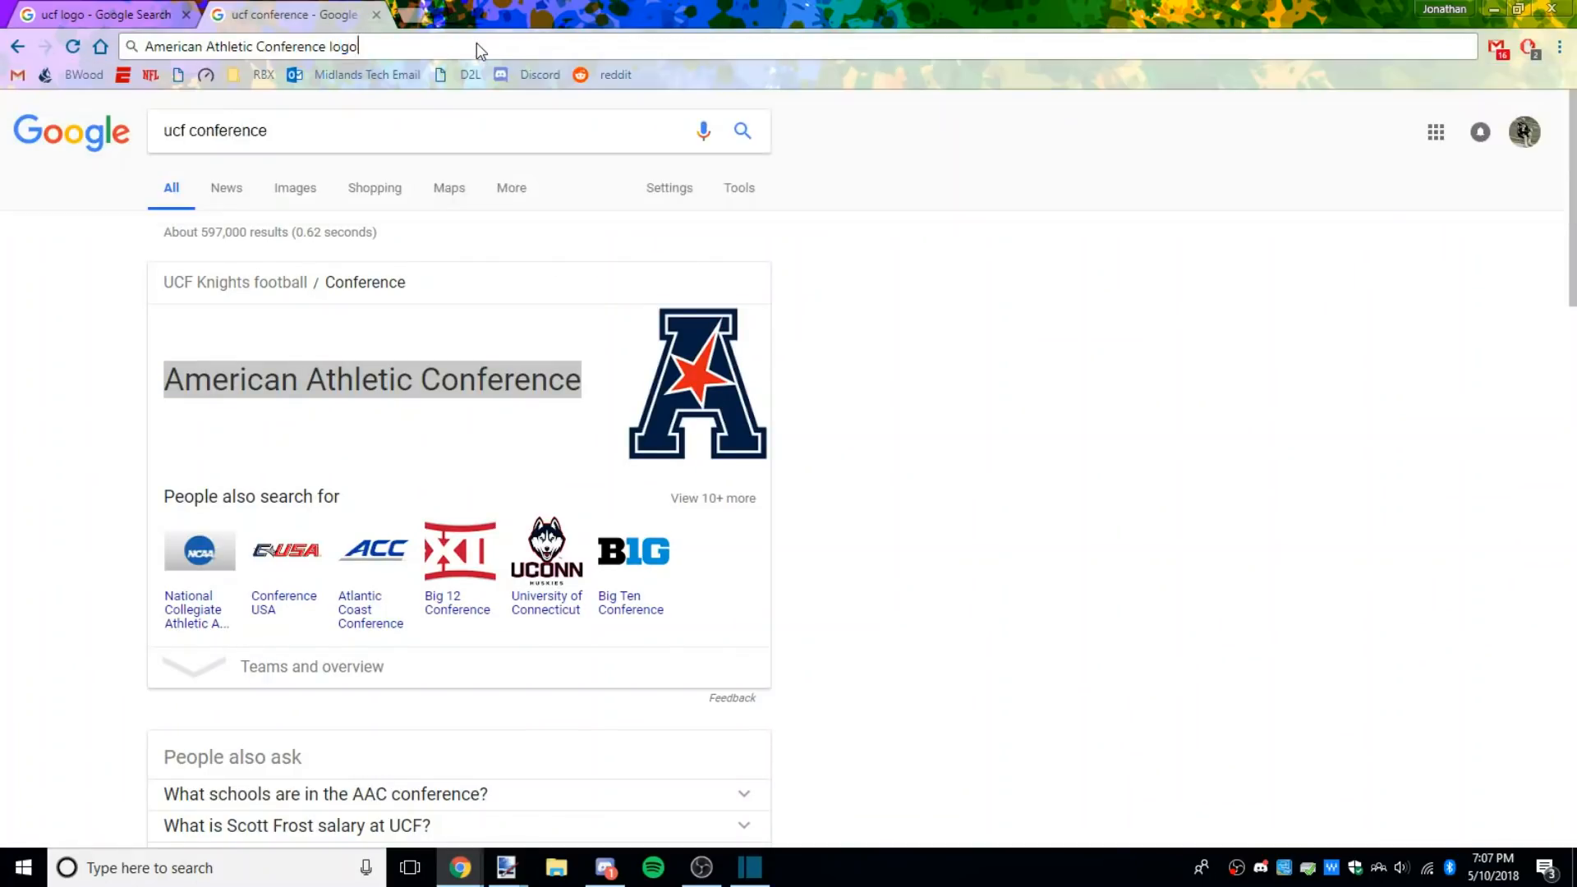
{"action": "key", "text": "Return"}
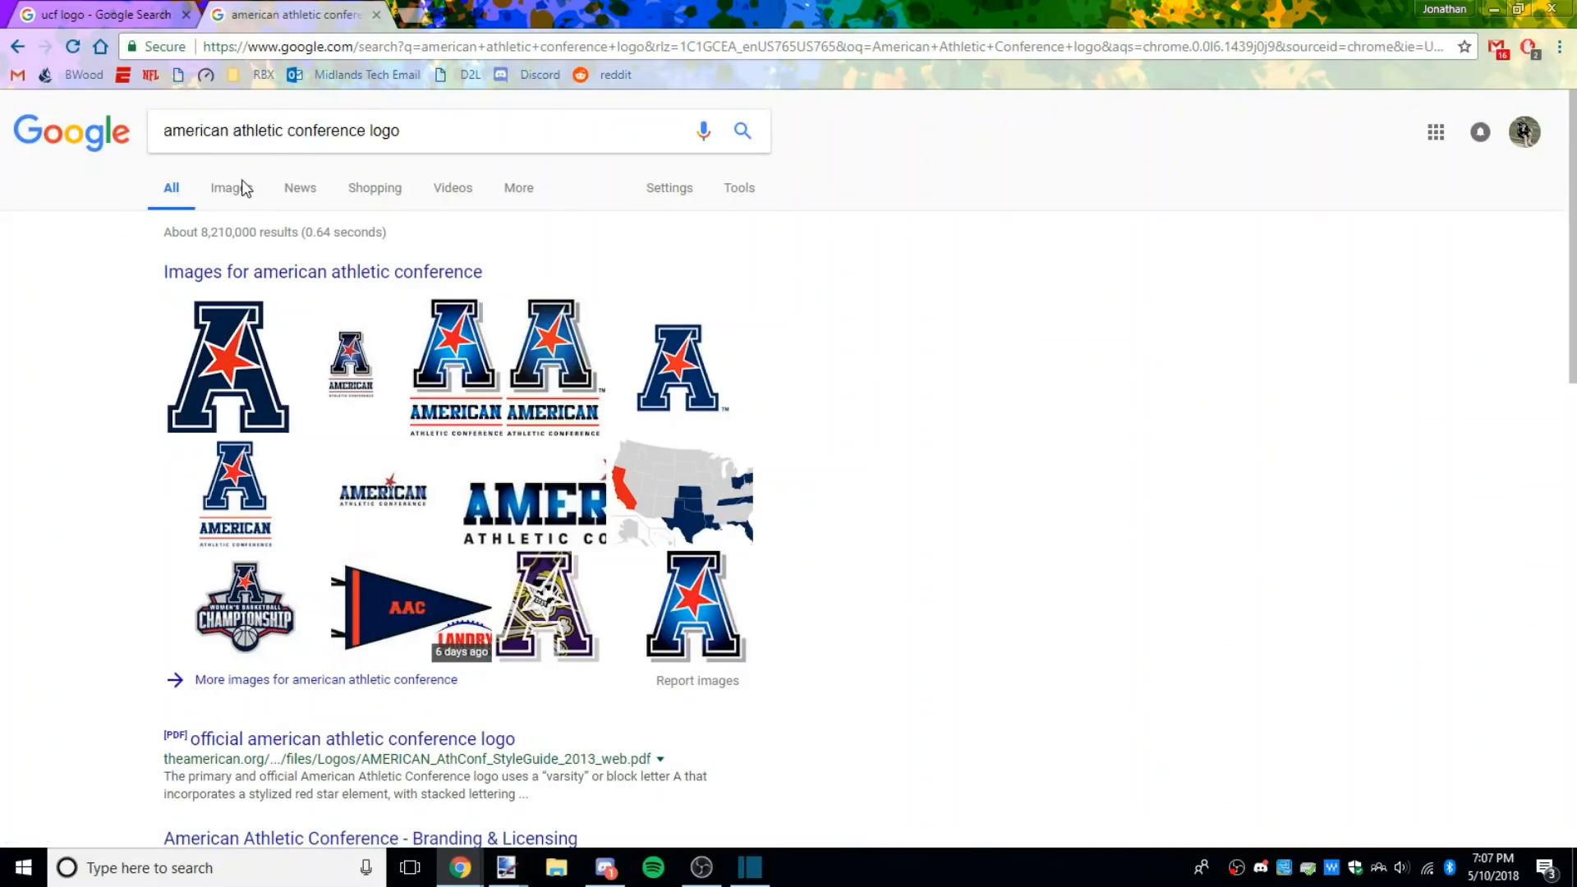
{"action": "left_click", "coordinate": [230, 188]}
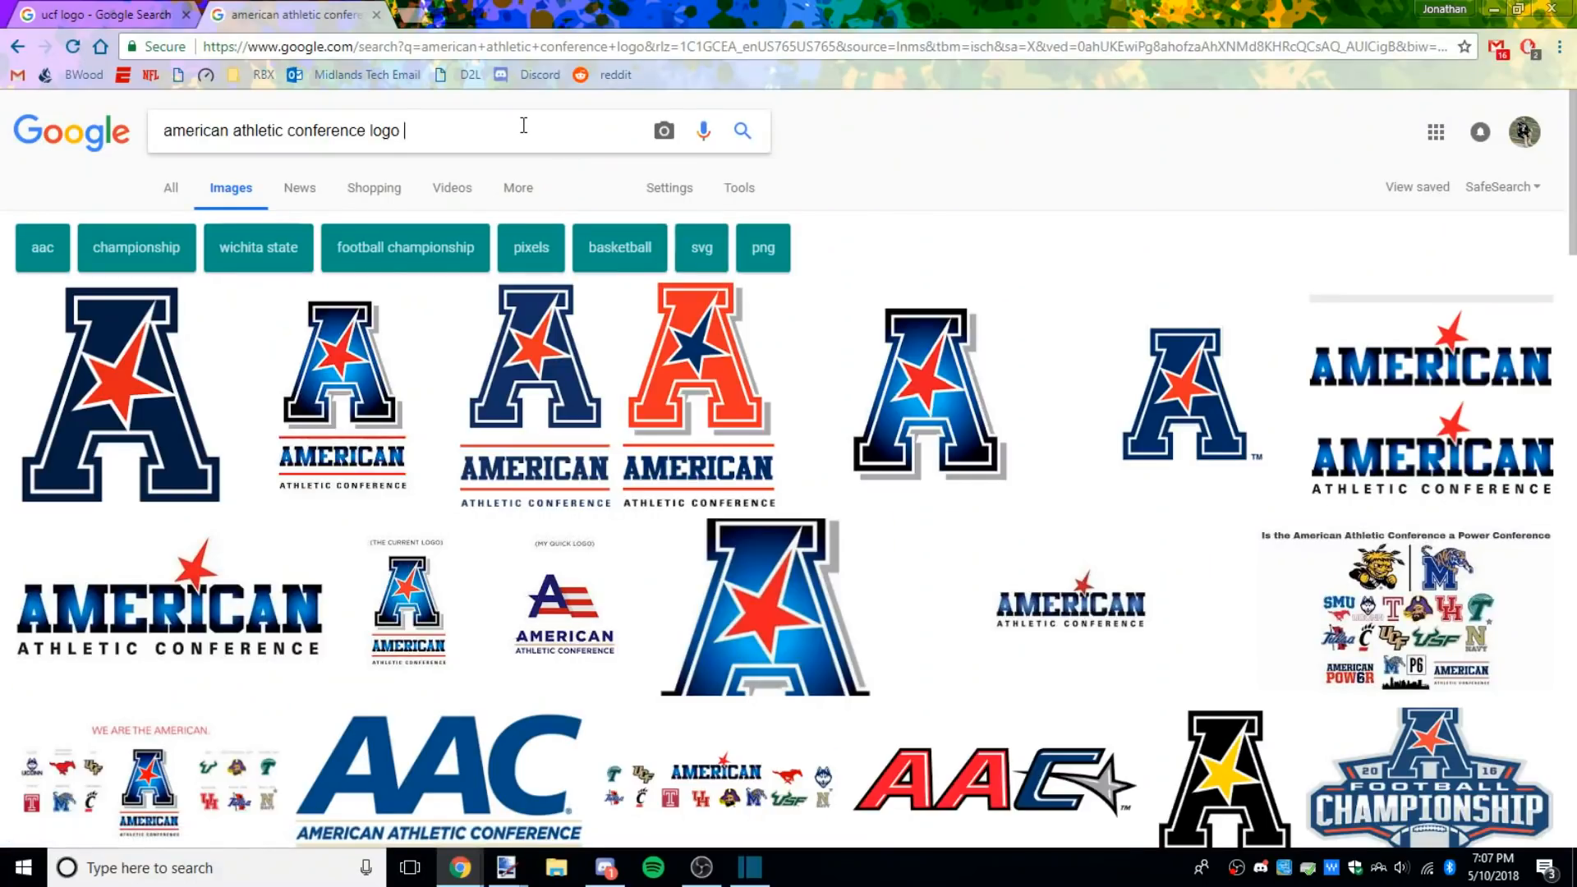
{"action": "type", "text": "ucf"}
{"action": "key", "text": "Return"}
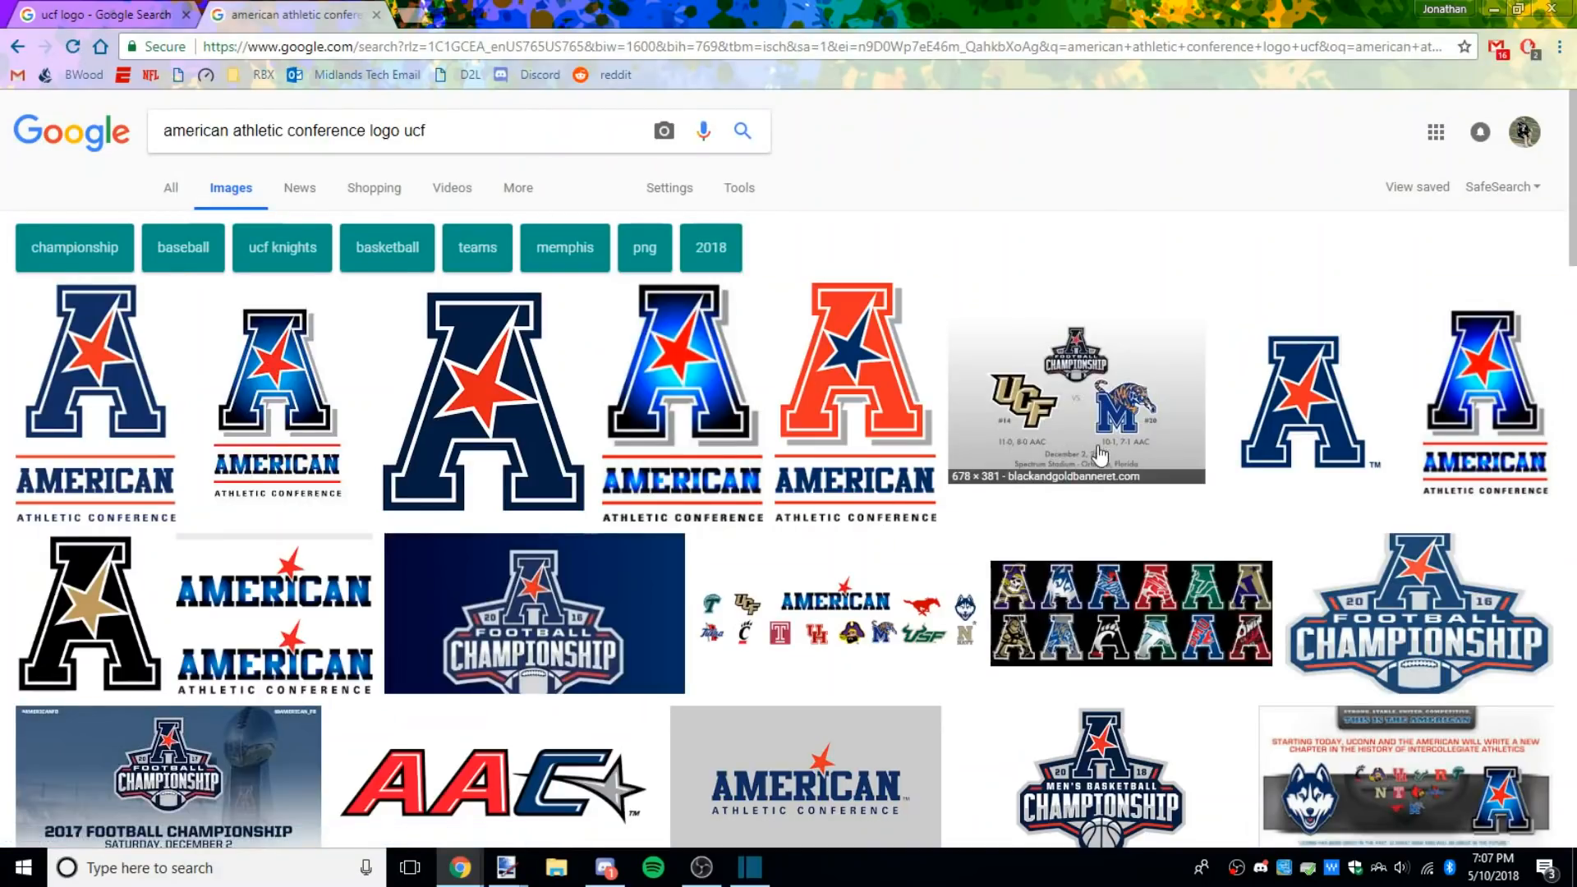
Step: Find the American logo in UCF colors among the image results and copy its large preview
{"action": "scroll", "coordinate": [1101, 454], "scroll_direction": "down", "scroll_amount": 7}
{"action": "scroll", "coordinate": [575, 443], "scroll_direction": "up", "scroll_amount": 5}
{"action": "left_click", "coordinate": [123, 427]}
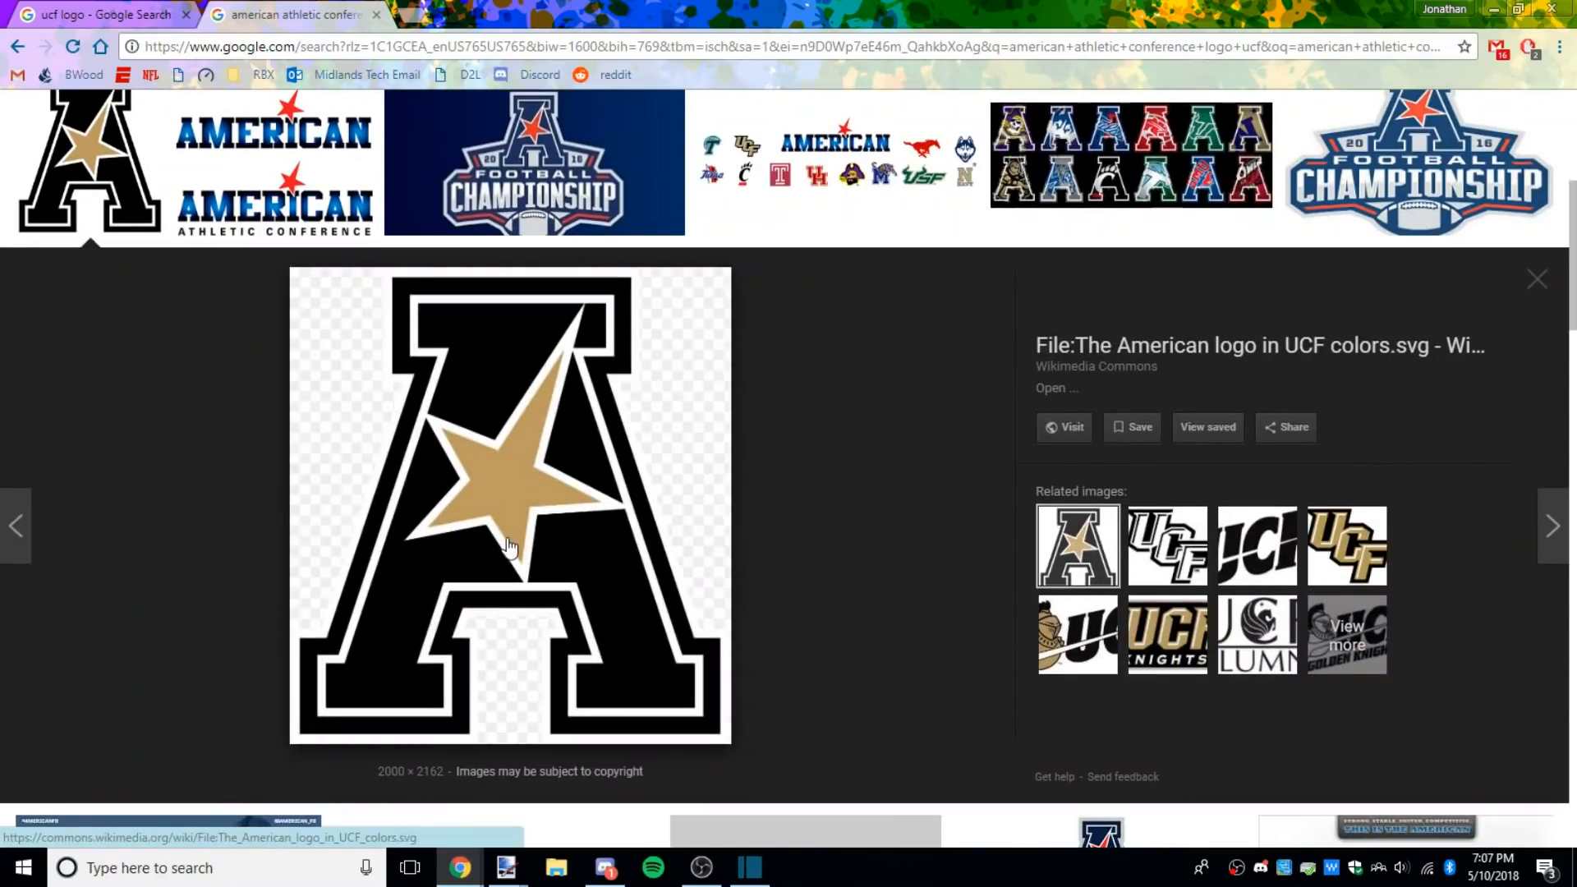
{"action": "right_click", "coordinate": [462, 432]}
{"action": "left_click", "coordinate": [544, 615]}
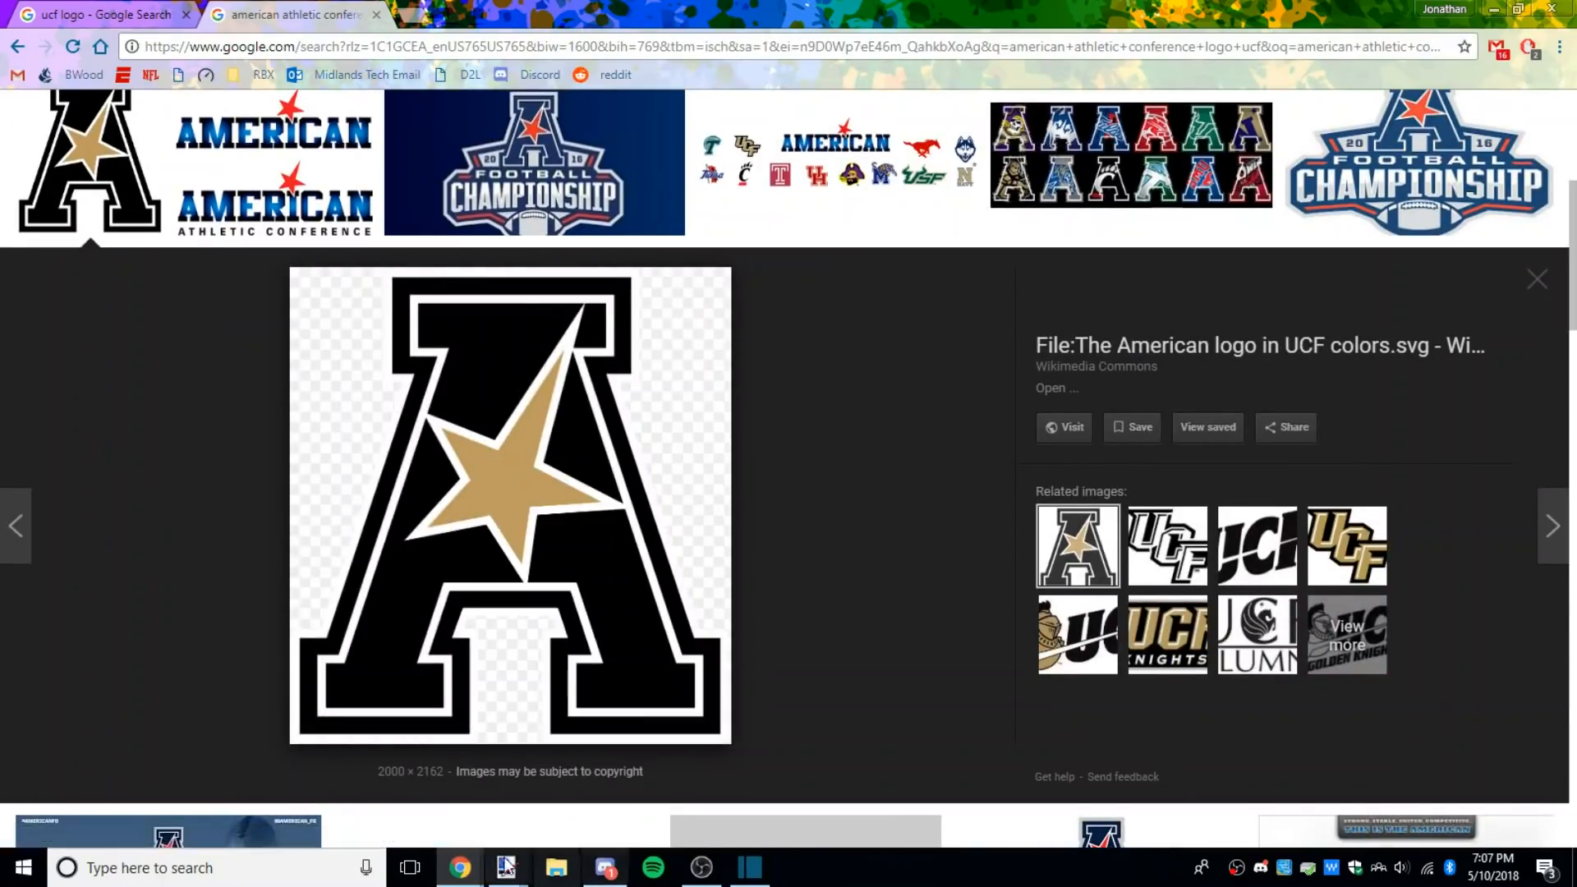
Step: Switch to paint.net, create a new 2000 × 2162 px image and paste the copied American logo into it
{"action": "mouse_move", "coordinate": [506, 868]}
{"action": "left_click", "coordinate": [481, 784]}
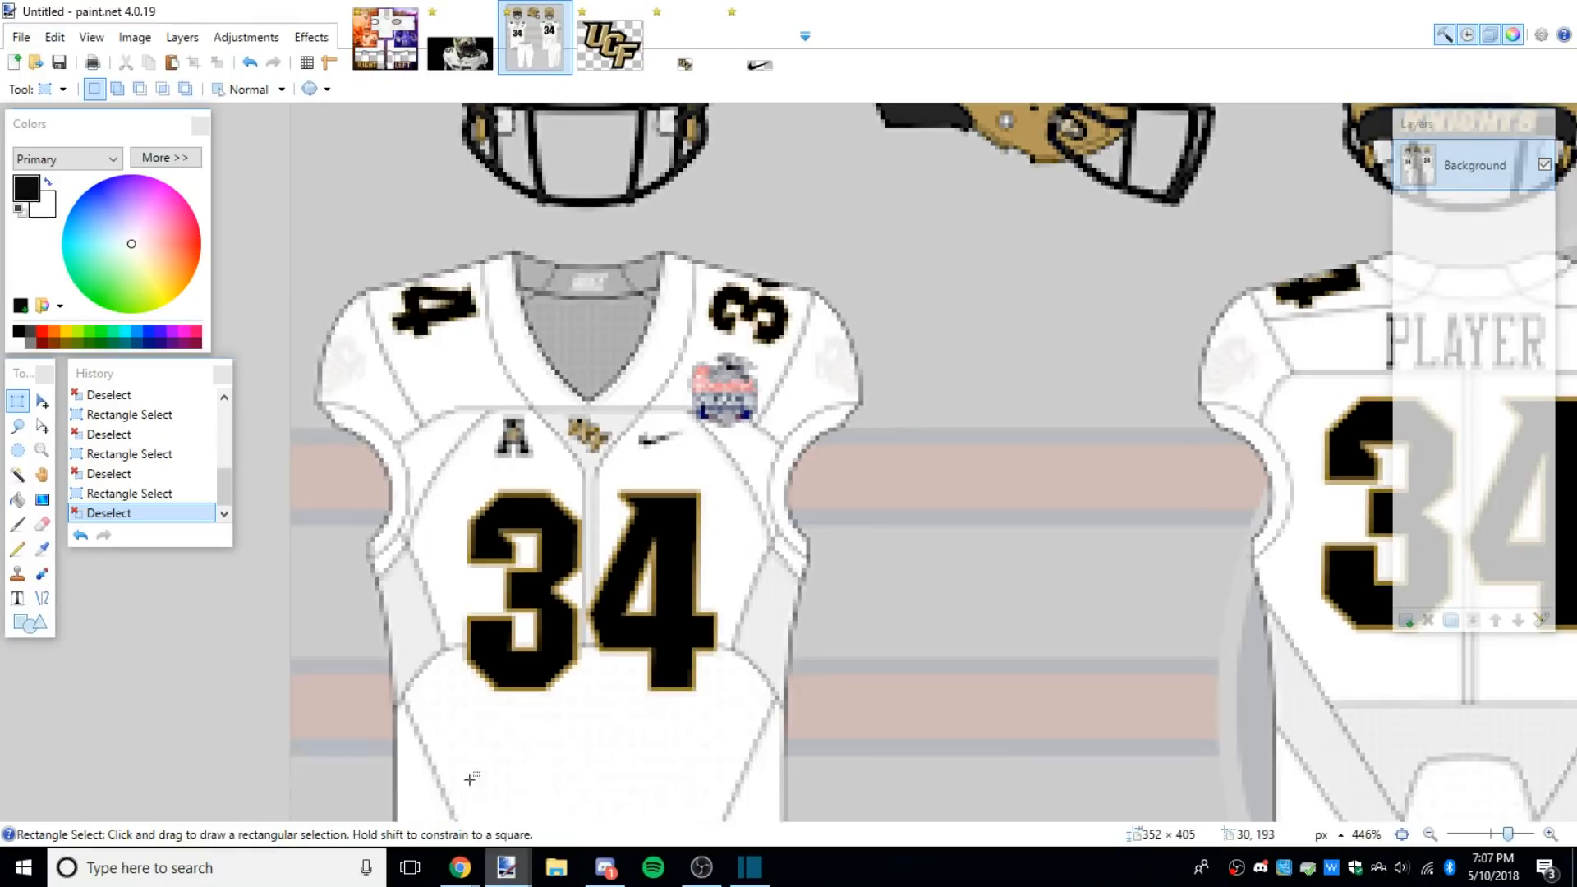
{"action": "left_click", "coordinate": [12, 62]}
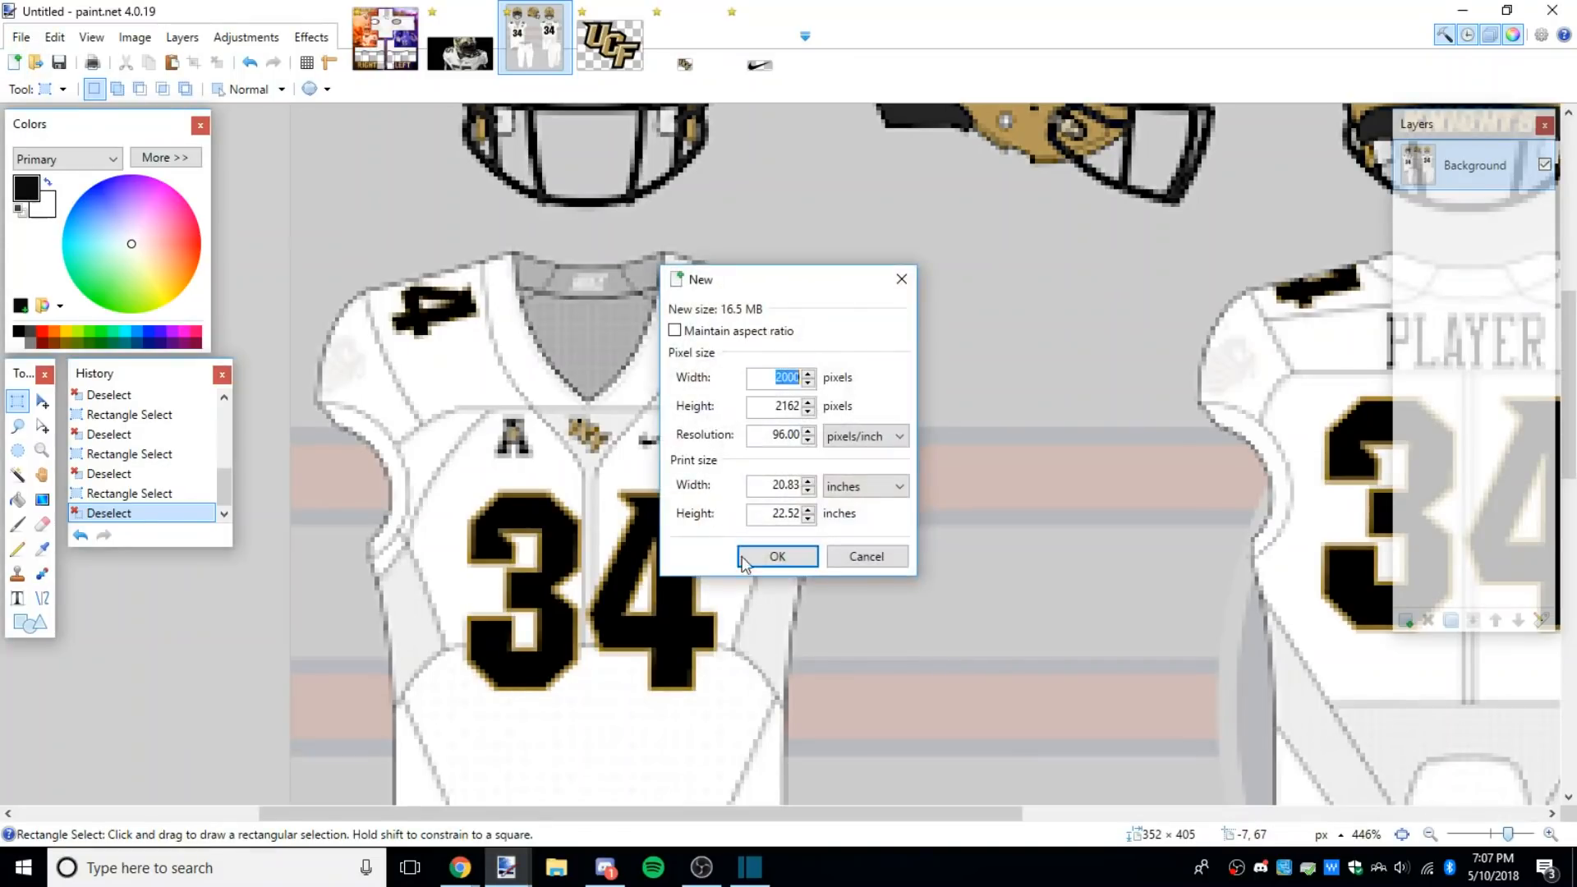
{"action": "left_click", "coordinate": [768, 555]}
{"action": "key", "text": "ctrl+v"}
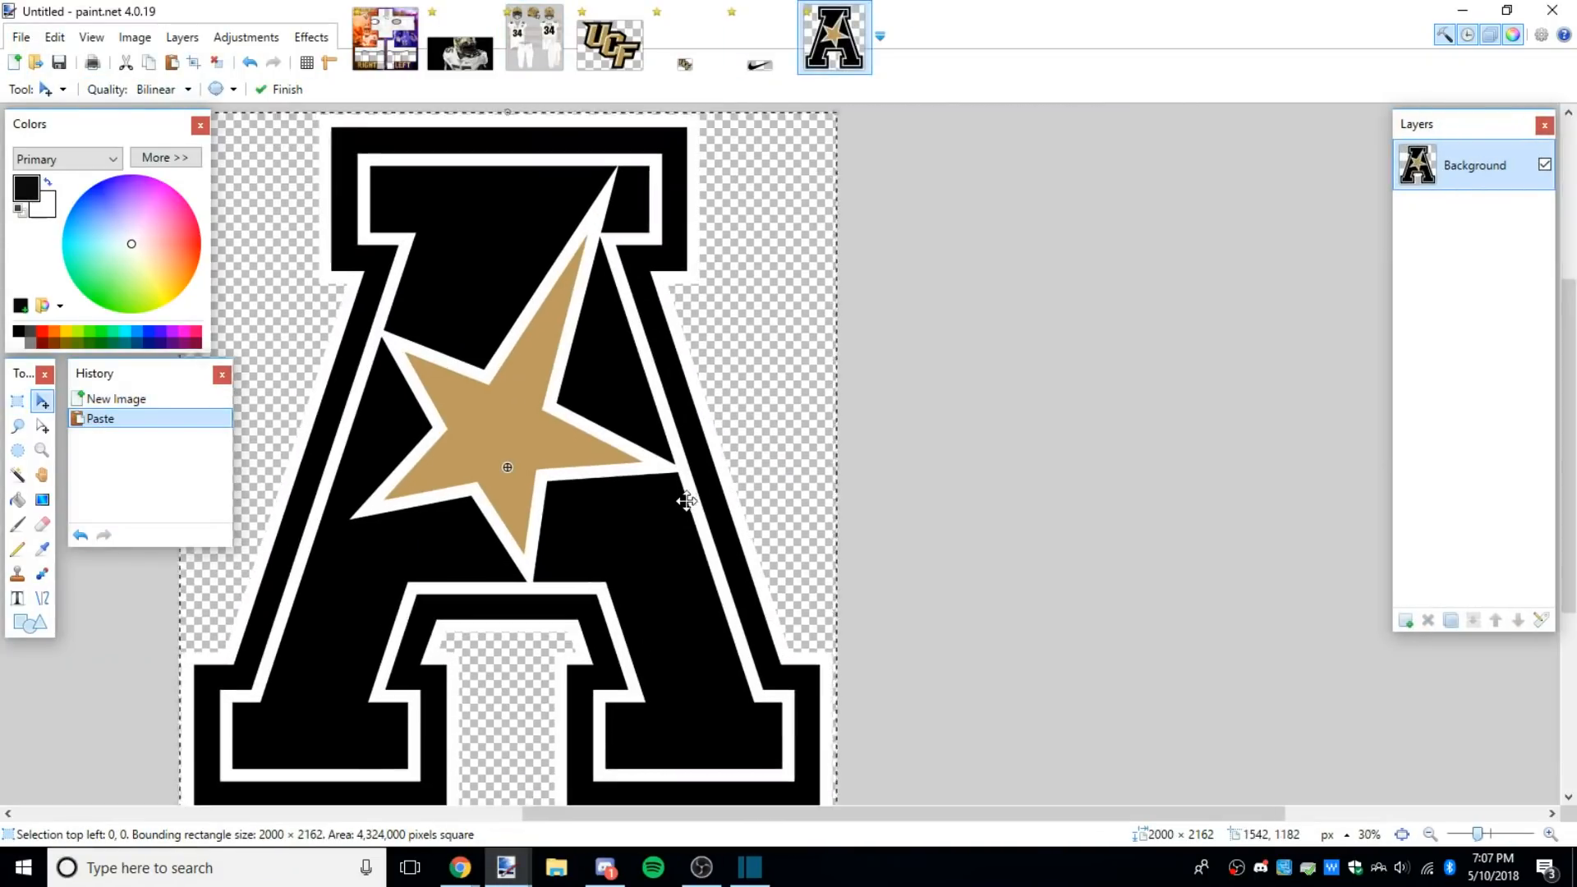
Step: Try erasing the logo's white areas with the Magic Wand at 50% tolerance, and undo the erasure
{"action": "left_click", "coordinate": [18, 475]}
{"action": "left_click", "coordinate": [758, 620]}
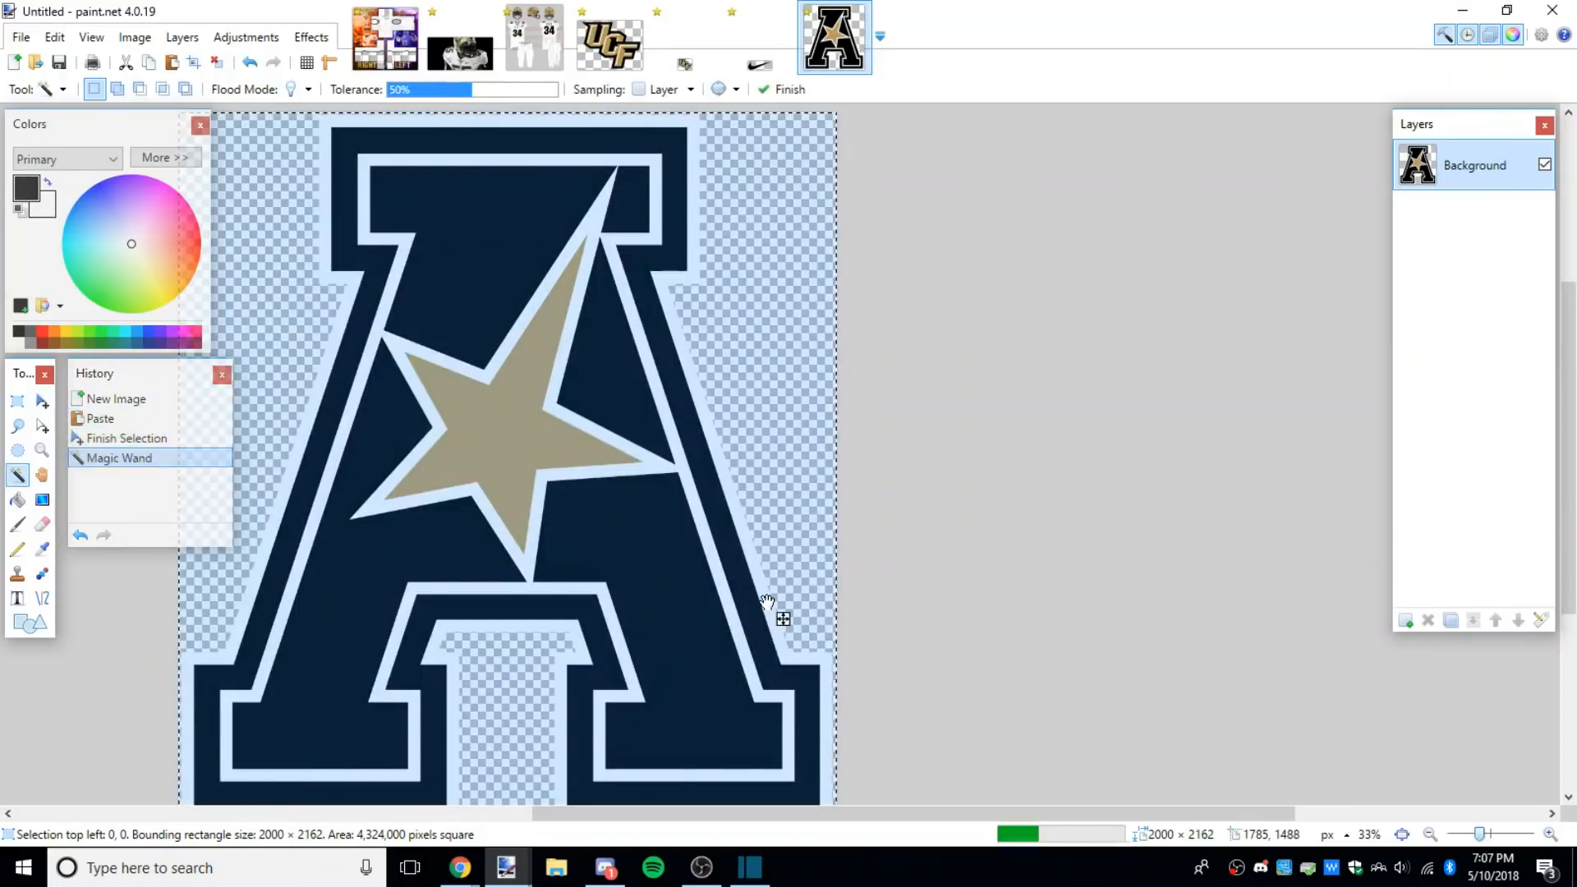
{"action": "key", "text": "Delete"}
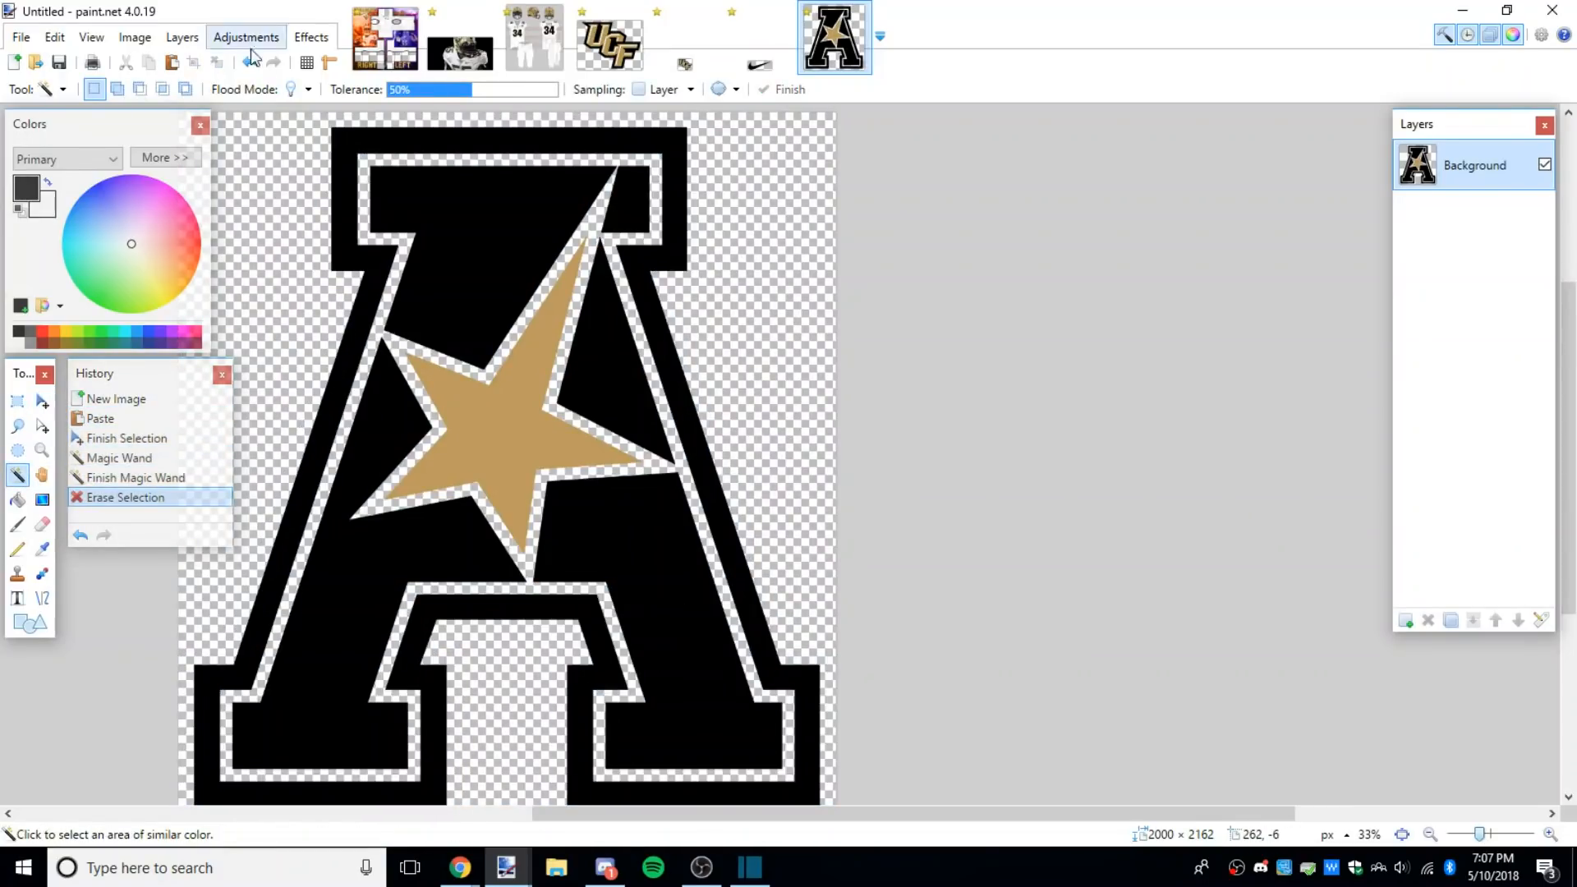
{"action": "left_click", "coordinate": [250, 62]}
Step: Erase only the outer white border around the A logo using a Magic Wand selection
{"action": "left_click", "coordinate": [681, 359]}
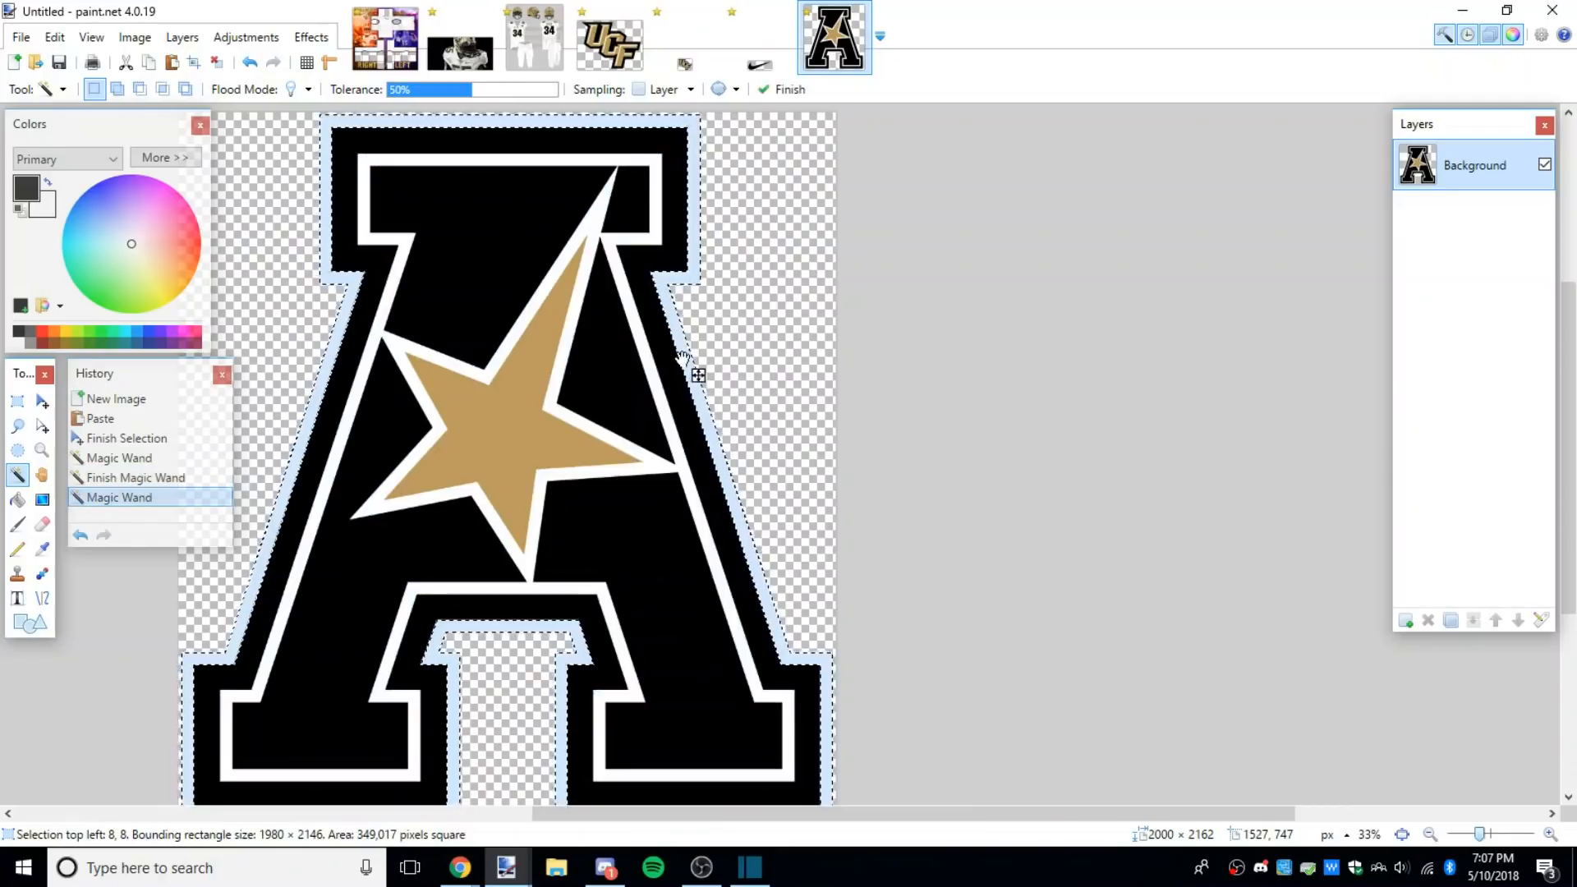
{"action": "key", "text": "Delete"}
{"action": "scroll", "coordinate": [729, 811], "scroll_direction": "down", "scroll_amount": 2}
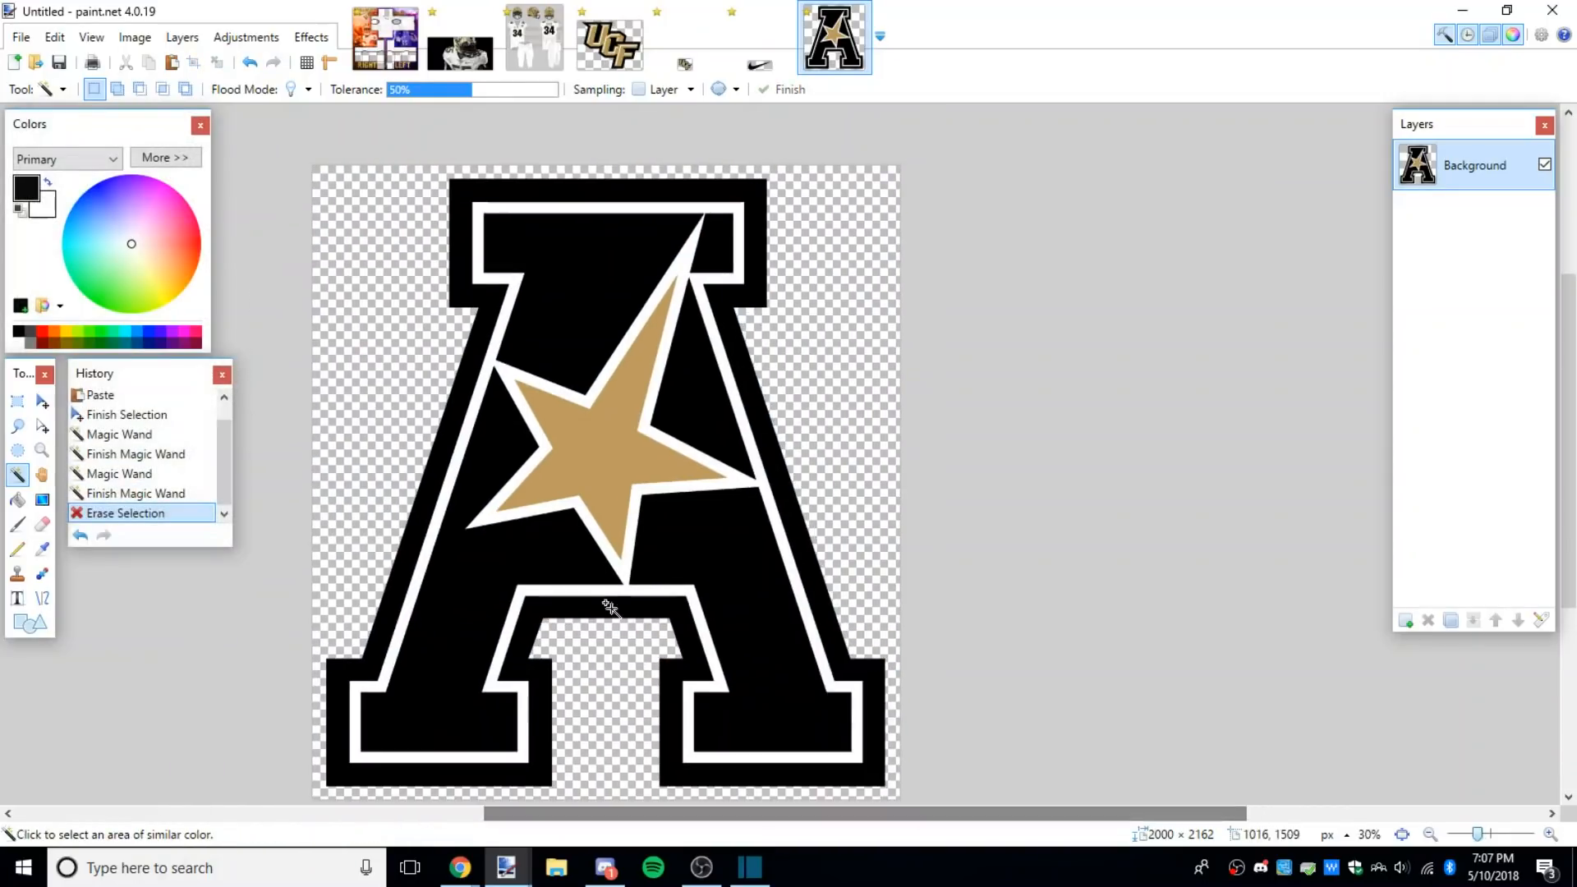
{"action": "left_click", "coordinate": [20, 410]}
{"action": "left_click_drag", "start_coordinate": [908, 816], "coordinate": [879, 817]}
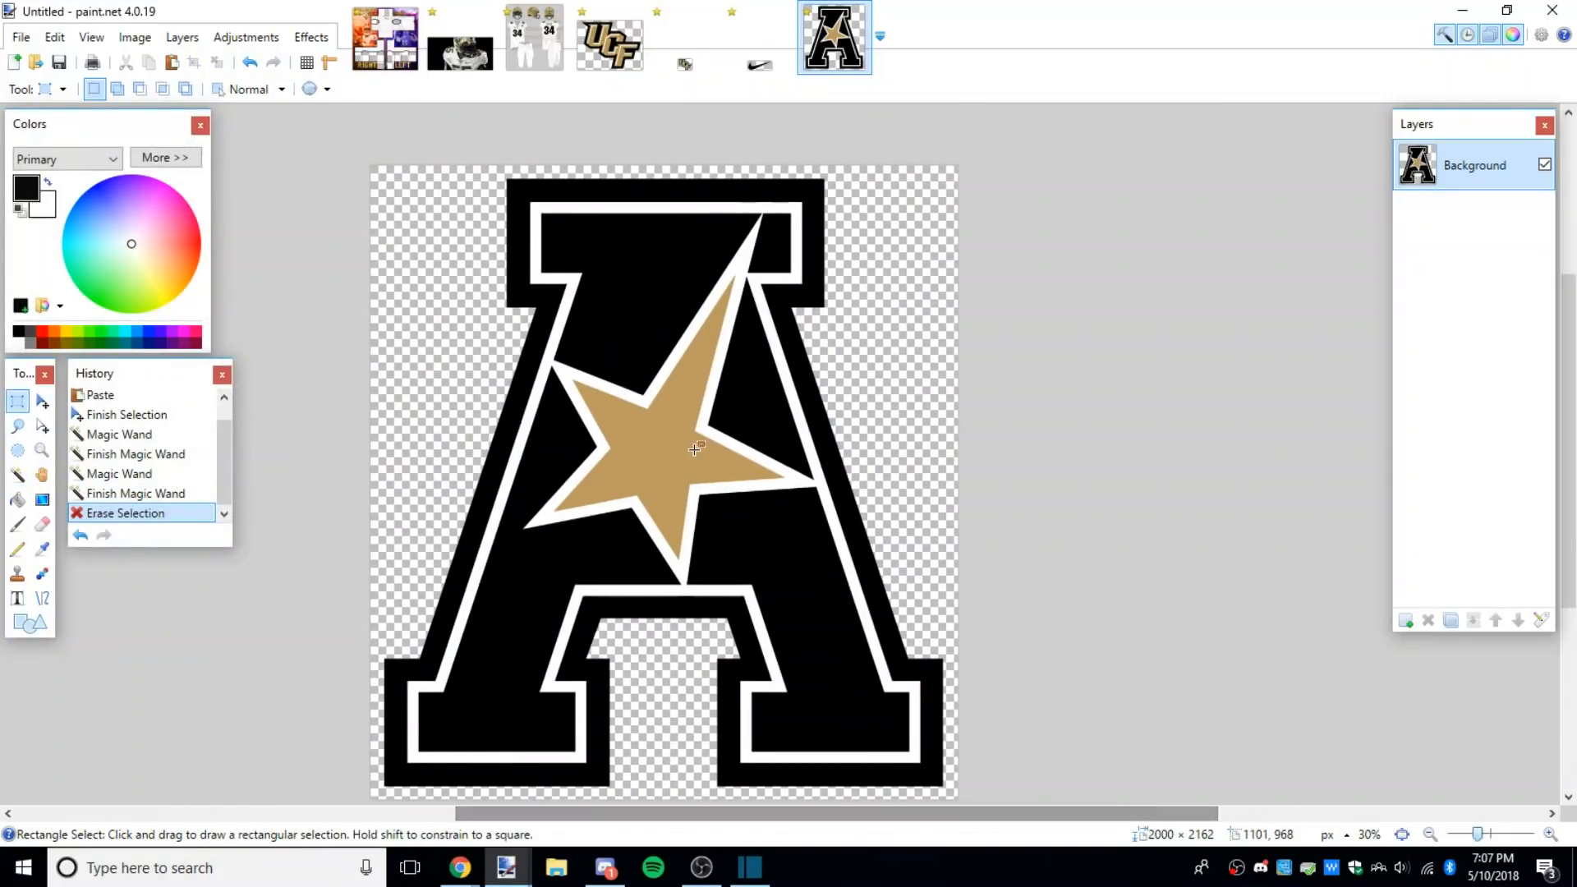
{"action": "scroll", "coordinate": [693, 450], "scroll_direction": "down", "scroll_amount": 3}
Step: Compare the A logo with the free chest area around the UCF logo on the jersey template
{"action": "left_click", "coordinate": [405, 25]}
{"action": "left_click", "coordinate": [821, 394]}
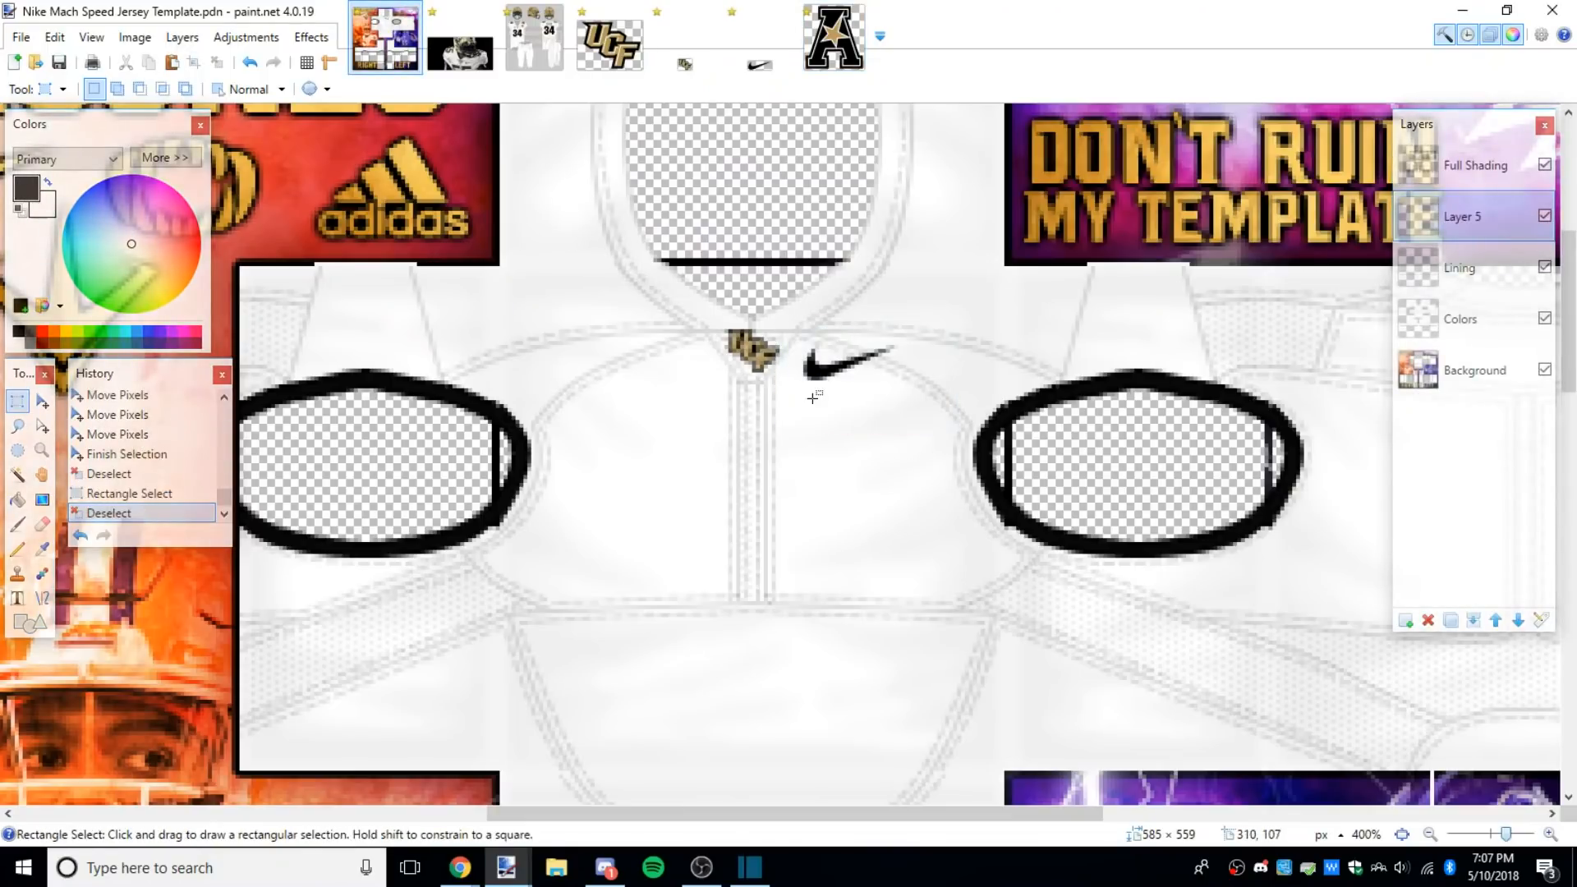
{"action": "left_click", "coordinate": [835, 40]}
{"action": "left_click_drag", "start_coordinate": [427, 231], "coordinate": [897, 679]}
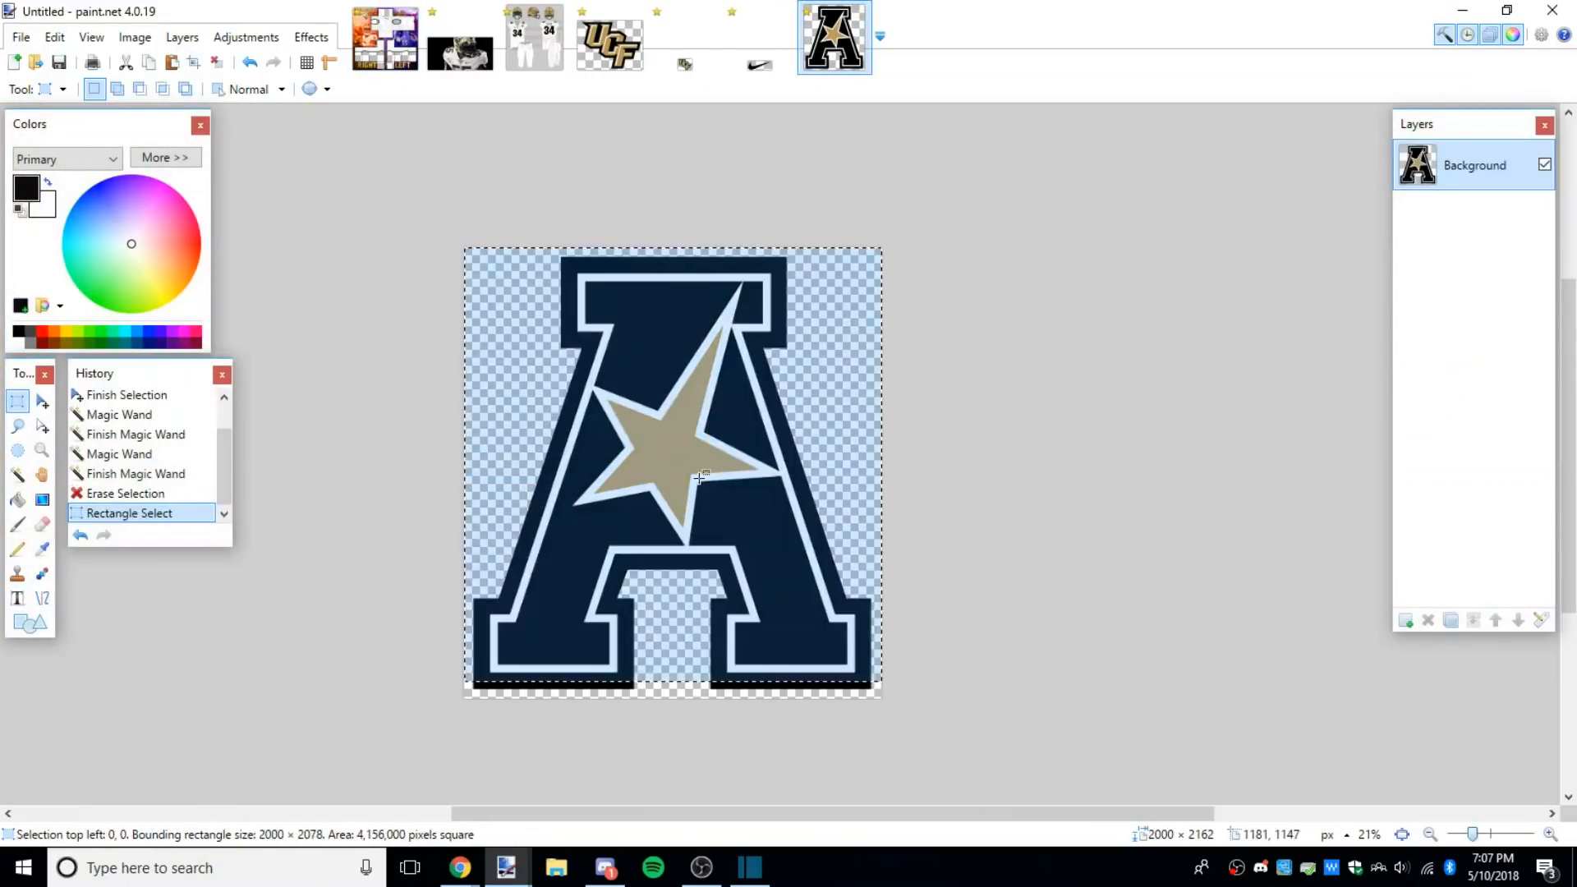
{"action": "left_click", "coordinate": [603, 548]}
{"action": "scroll", "coordinate": [584, 565], "scroll_direction": "up", "scroll_amount": 1}
{"action": "scroll", "coordinate": [584, 564], "scroll_direction": "up", "scroll_amount": 1}
{"action": "left_click", "coordinate": [390, 51]}
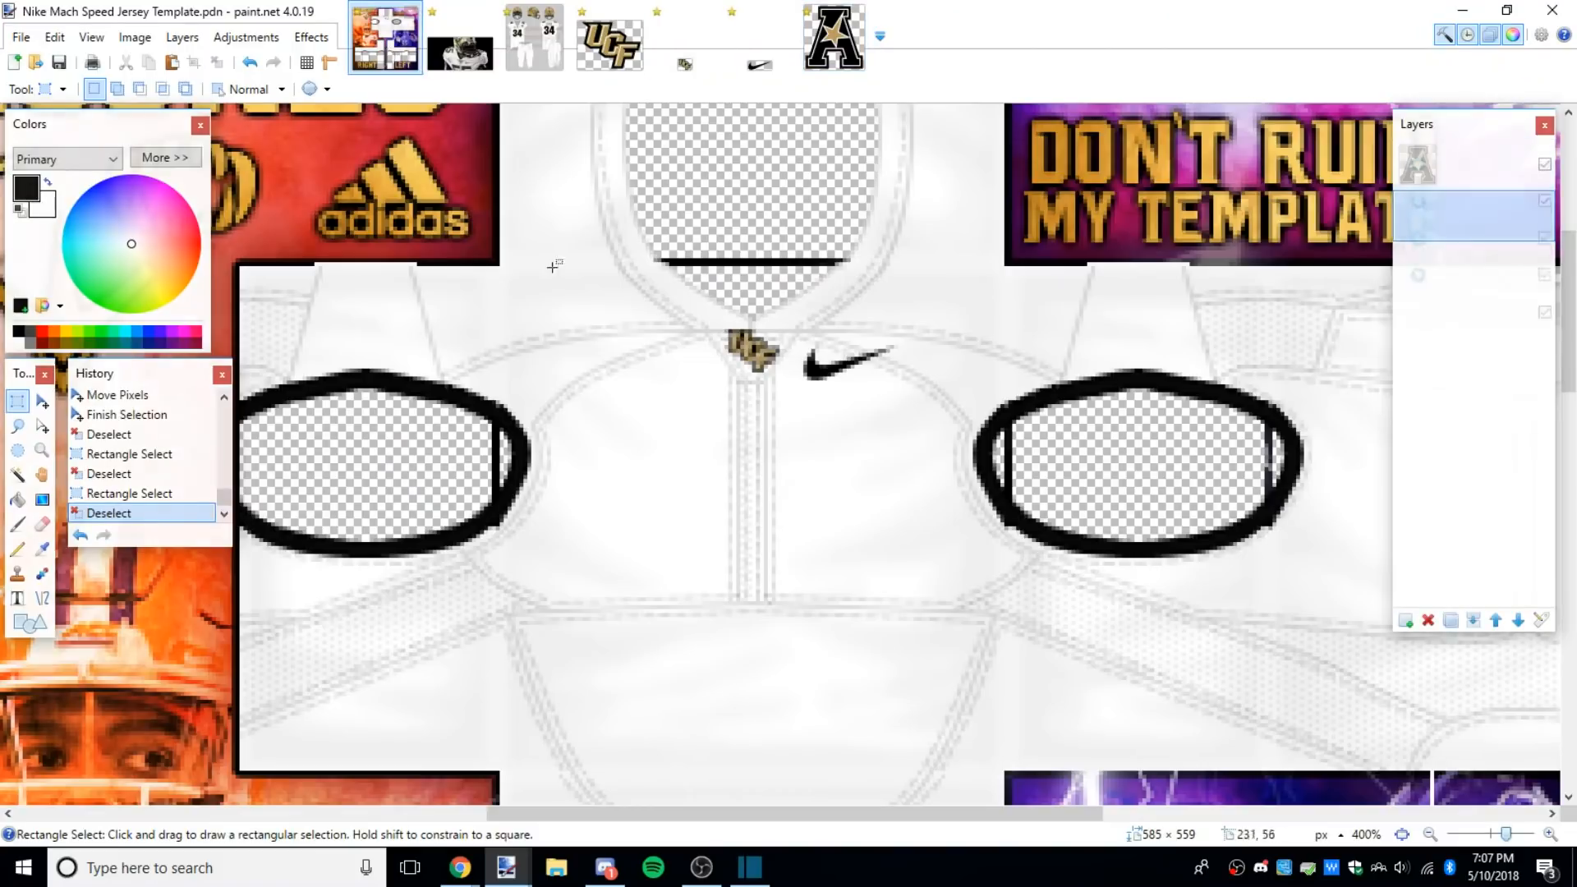
Step: Resize the A logo image to a height of 14 px and copy the whole logo
{"action": "left_click", "coordinate": [871, 64]}
{"action": "key", "text": "ctrl+r"}
{"action": "key", "text": "Tab"}
{"action": "type", "text": "14"}
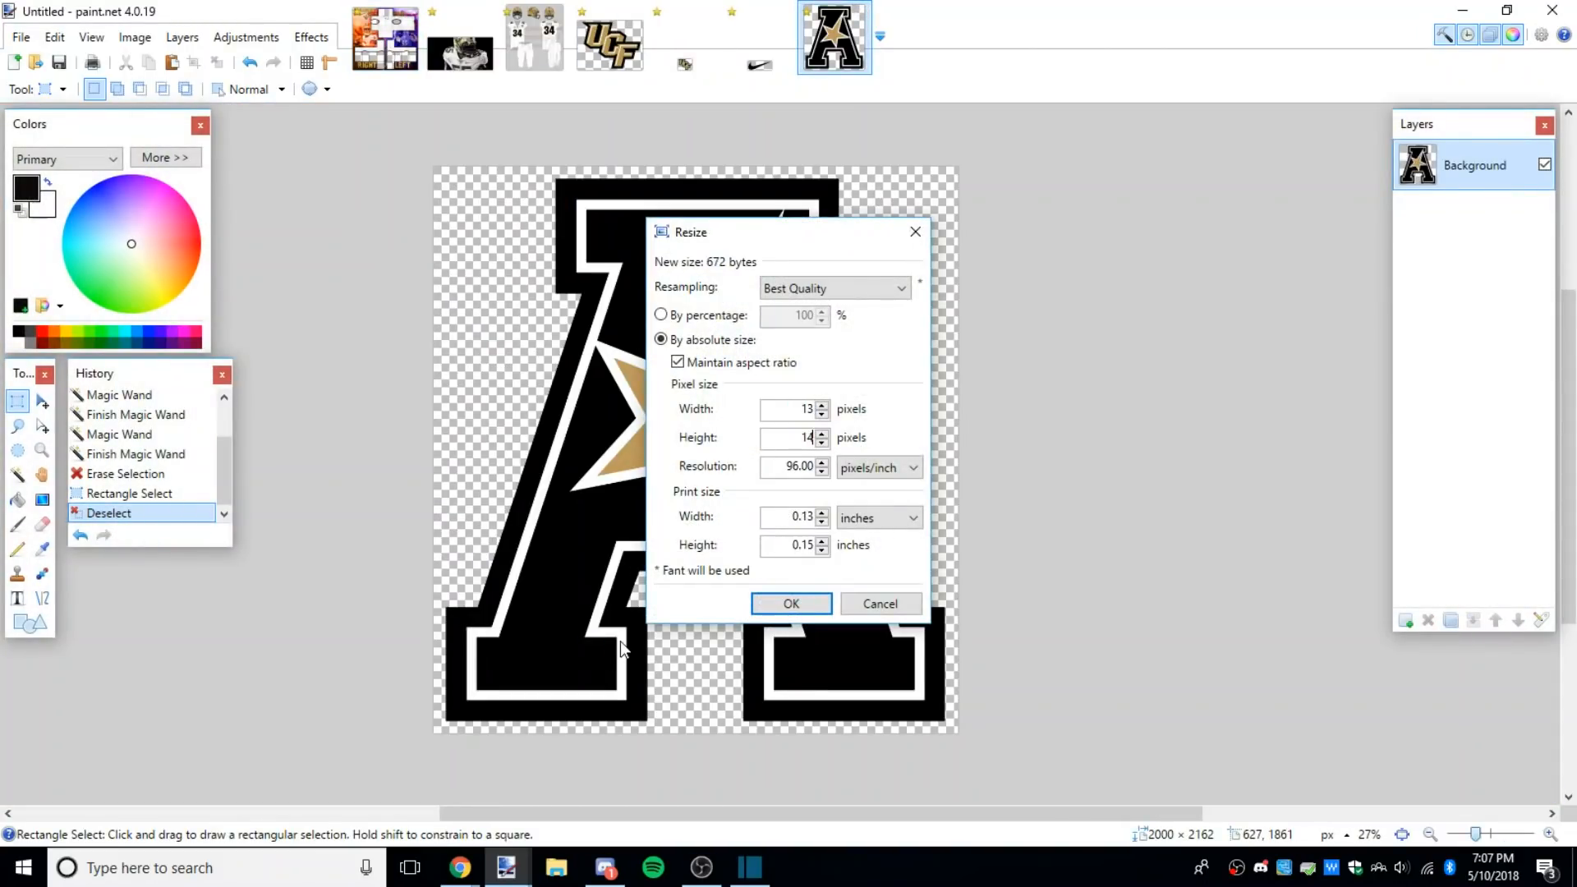
{"action": "key", "text": "Return"}
{"action": "scroll", "coordinate": [371, 283], "scroll_direction": "up", "scroll_amount": 10}
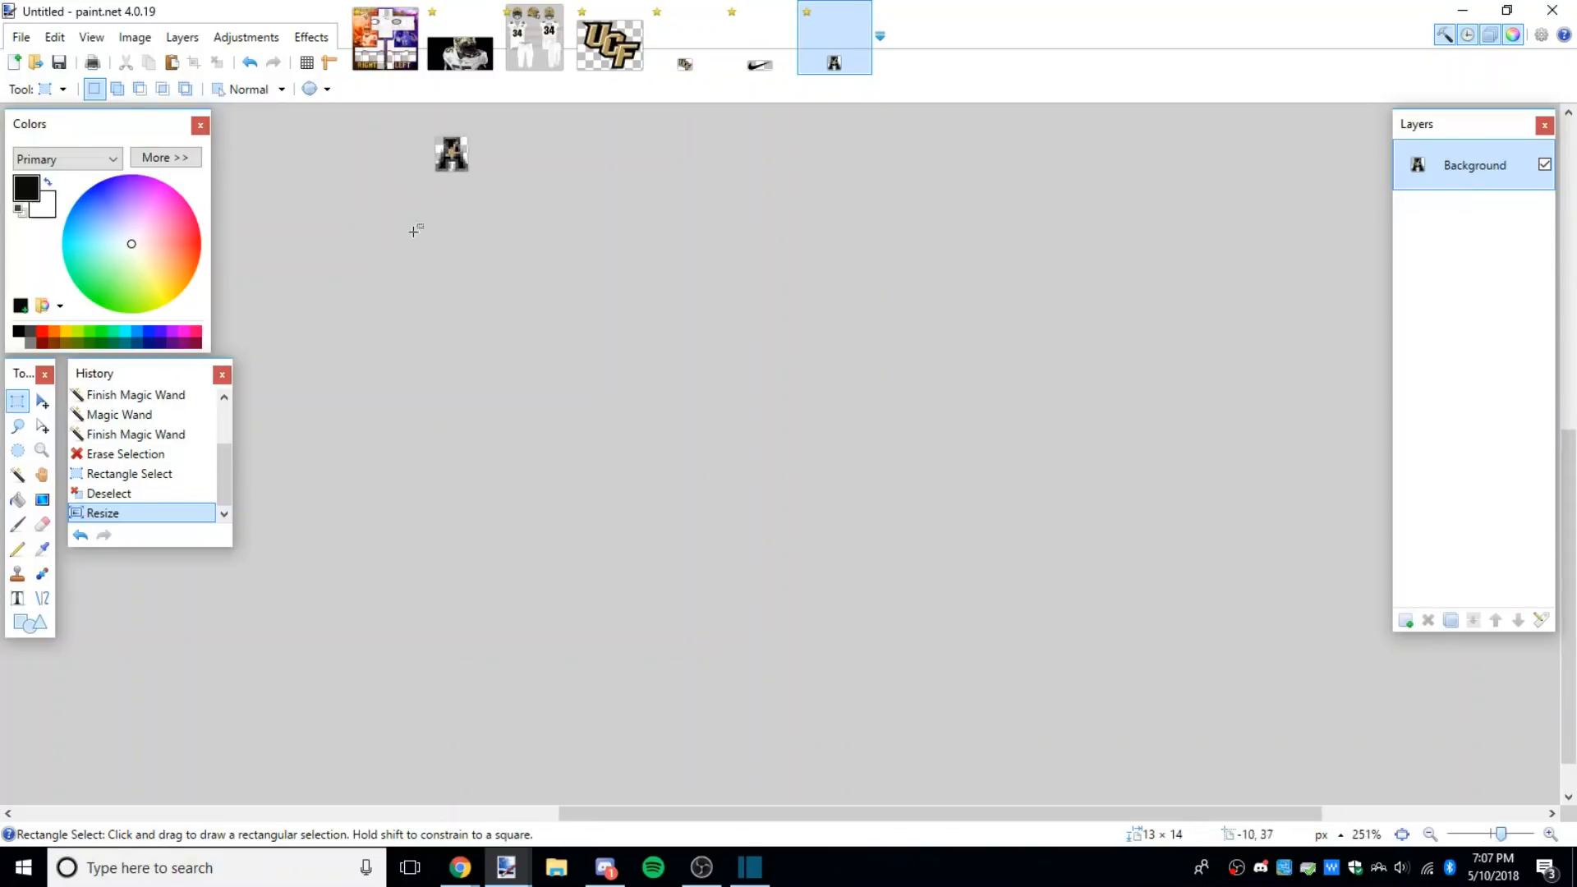
{"action": "left_click_drag", "start_coordinate": [394, 330], "coordinate": [574, 104]}
{"action": "key", "text": "ctrl+c"}
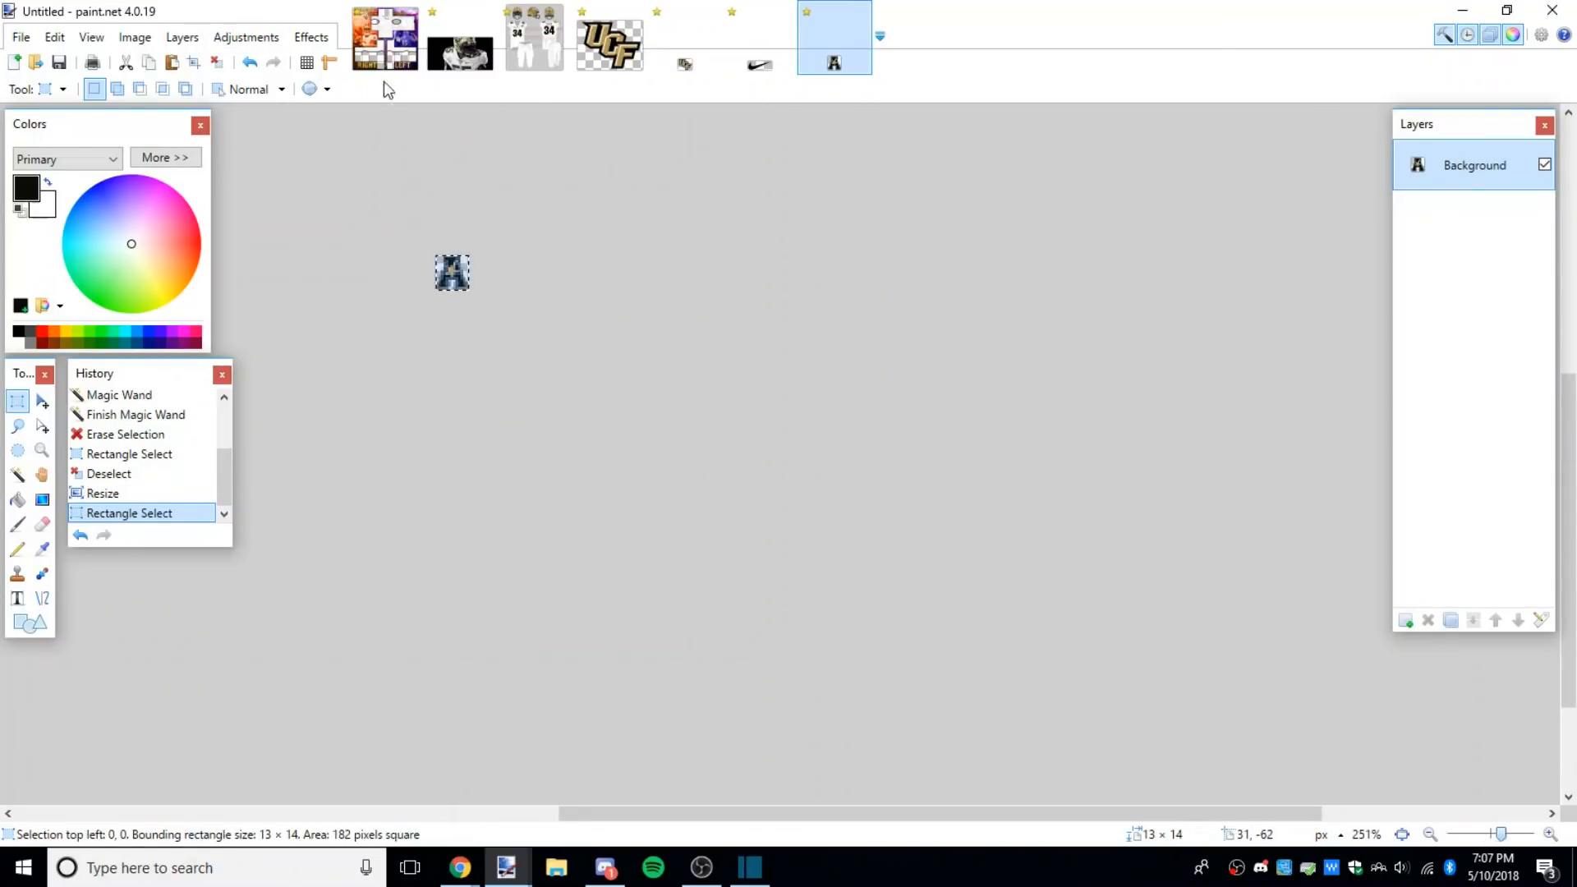
Step: Try the 14 px A logo on the jersey template's chest, remove it and undo the logo image's resize
{"action": "left_click", "coordinate": [384, 37]}
{"action": "key", "text": "ctrl+v"}
{"action": "left_click_drag", "start_coordinate": [909, 387], "coordinate": [1052, 464]}
{"action": "left_click", "coordinate": [834, 50]}
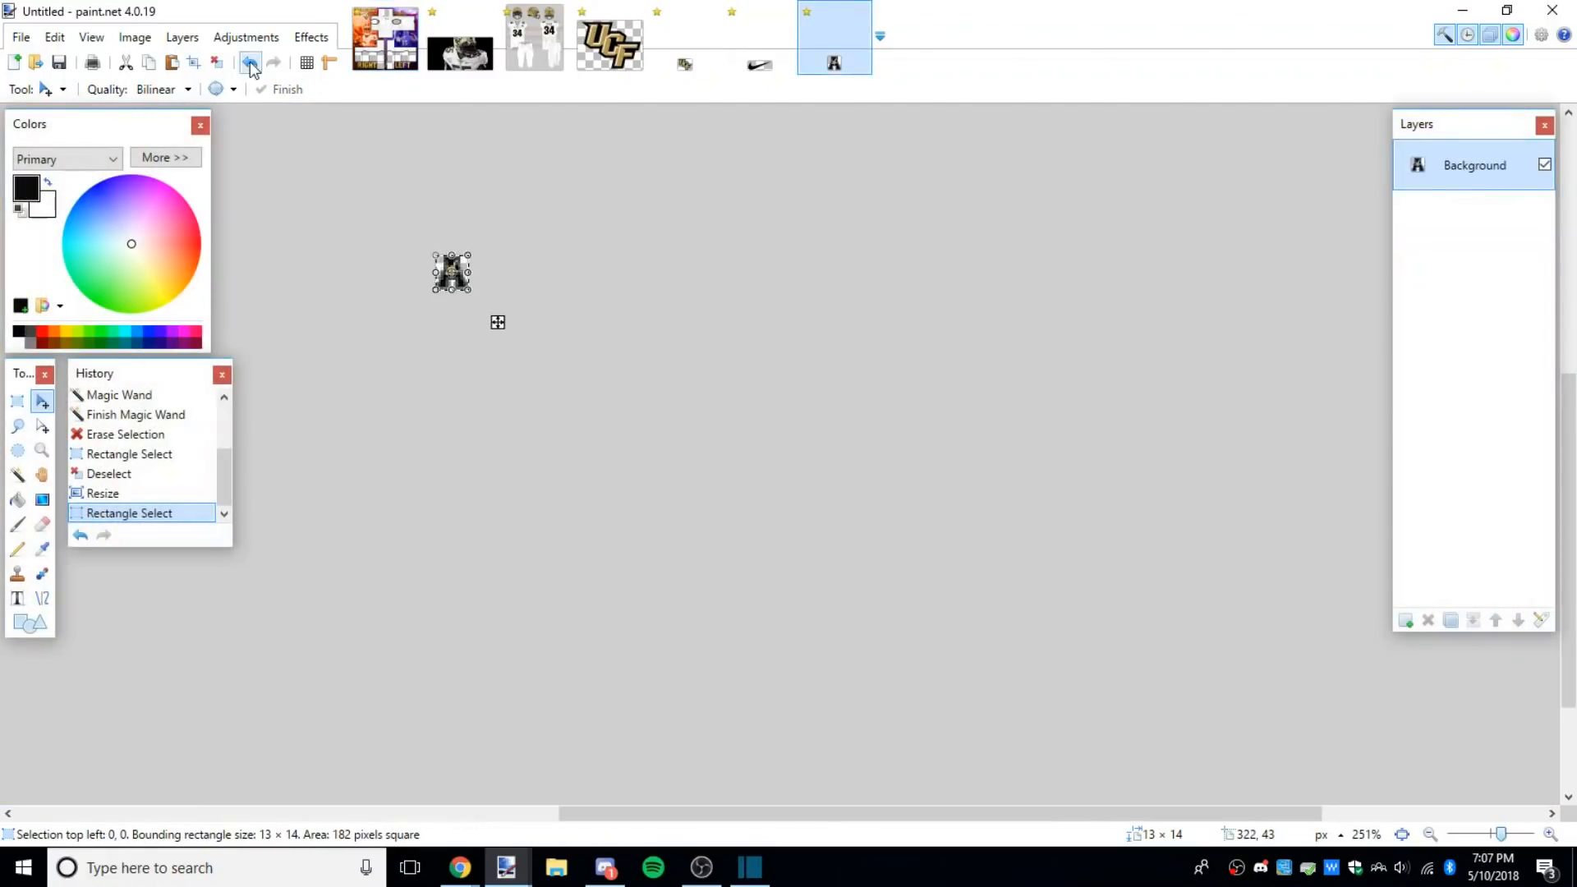
{"action": "left_click", "coordinate": [250, 62]}
{"action": "left_click", "coordinate": [250, 62]}
Step: Resize the A logo image to a height of 16 px and copy the entire image
{"action": "key", "text": "ctrl+r"}
{"action": "key", "text": "Tab"}
{"action": "type", "text": "16"}
{"action": "key", "text": "Return"}
{"action": "key", "text": "ctrl+a"}
{"action": "key", "text": "ctrl+c"}
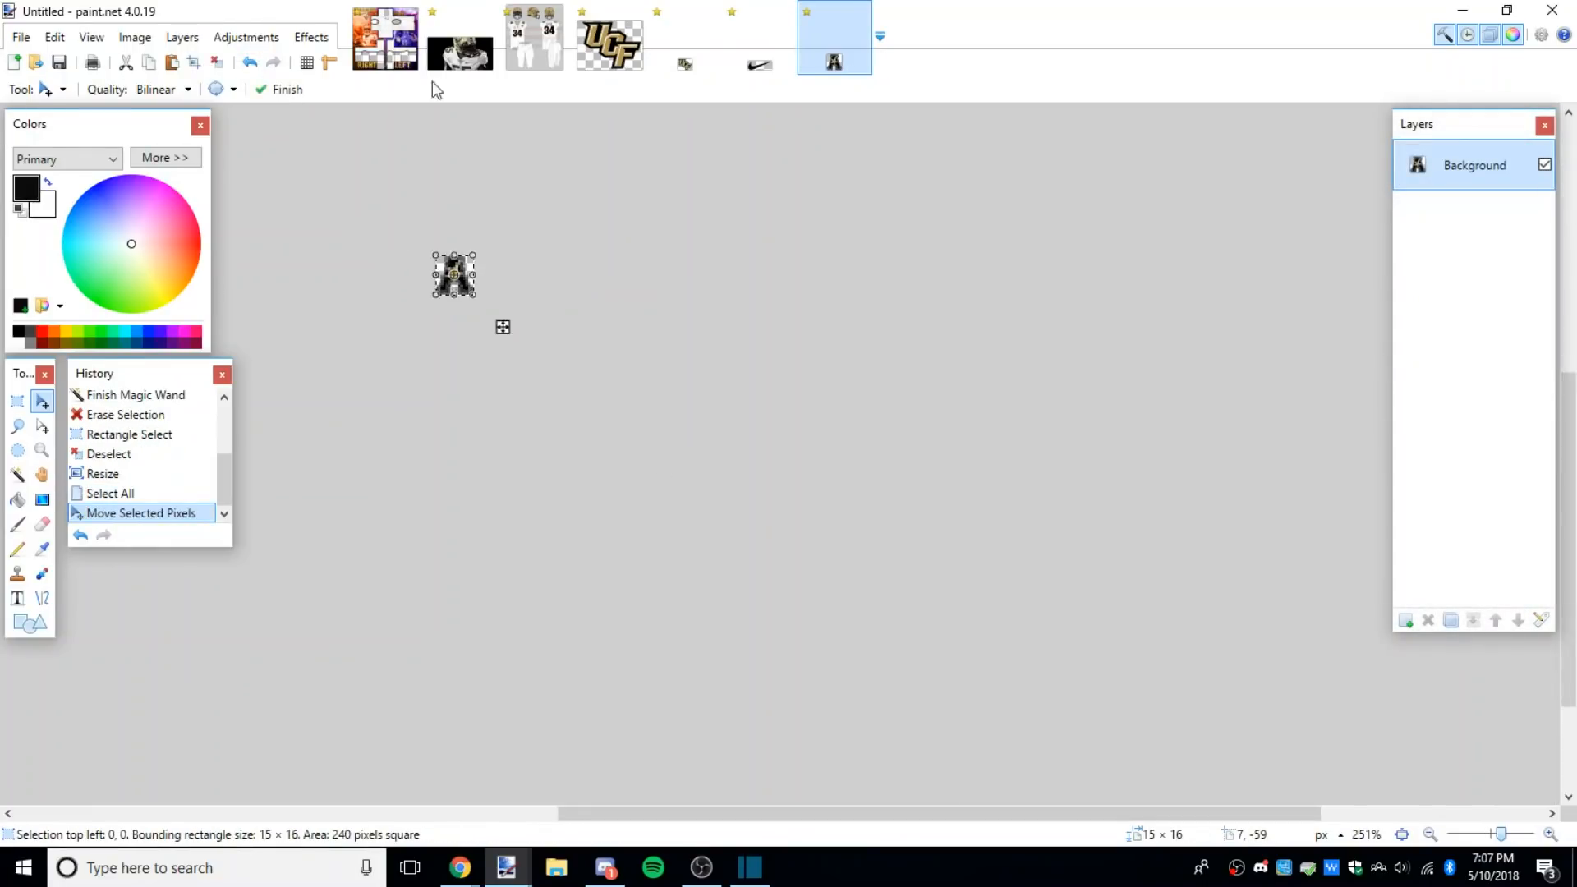
Step: Paste the 15 × 16 px A logo into the jersey template and place it on the chest opposite the Nike swoosh
{"action": "left_click", "coordinate": [385, 37]}
{"action": "key", "text": "ctrl+v"}
{"action": "left_click_drag", "start_coordinate": [895, 333], "coordinate": [1049, 395]}
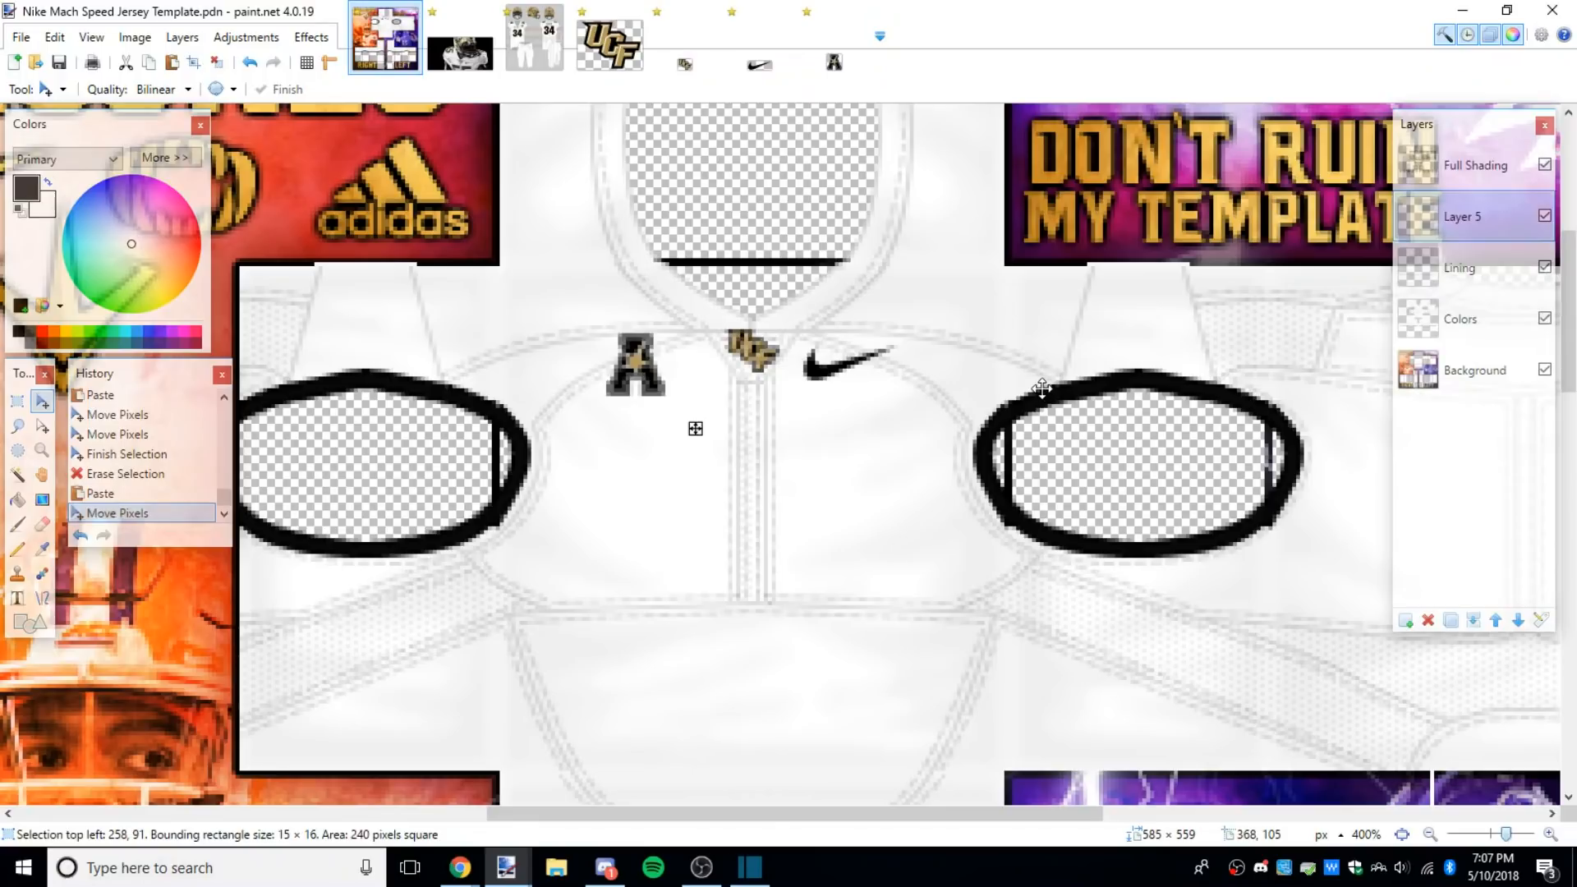
Step: Check the uniform mockup, shift the A logo slightly on the template's chest toward the collar logo and deselect it
{"action": "left_click", "coordinate": [535, 37]}
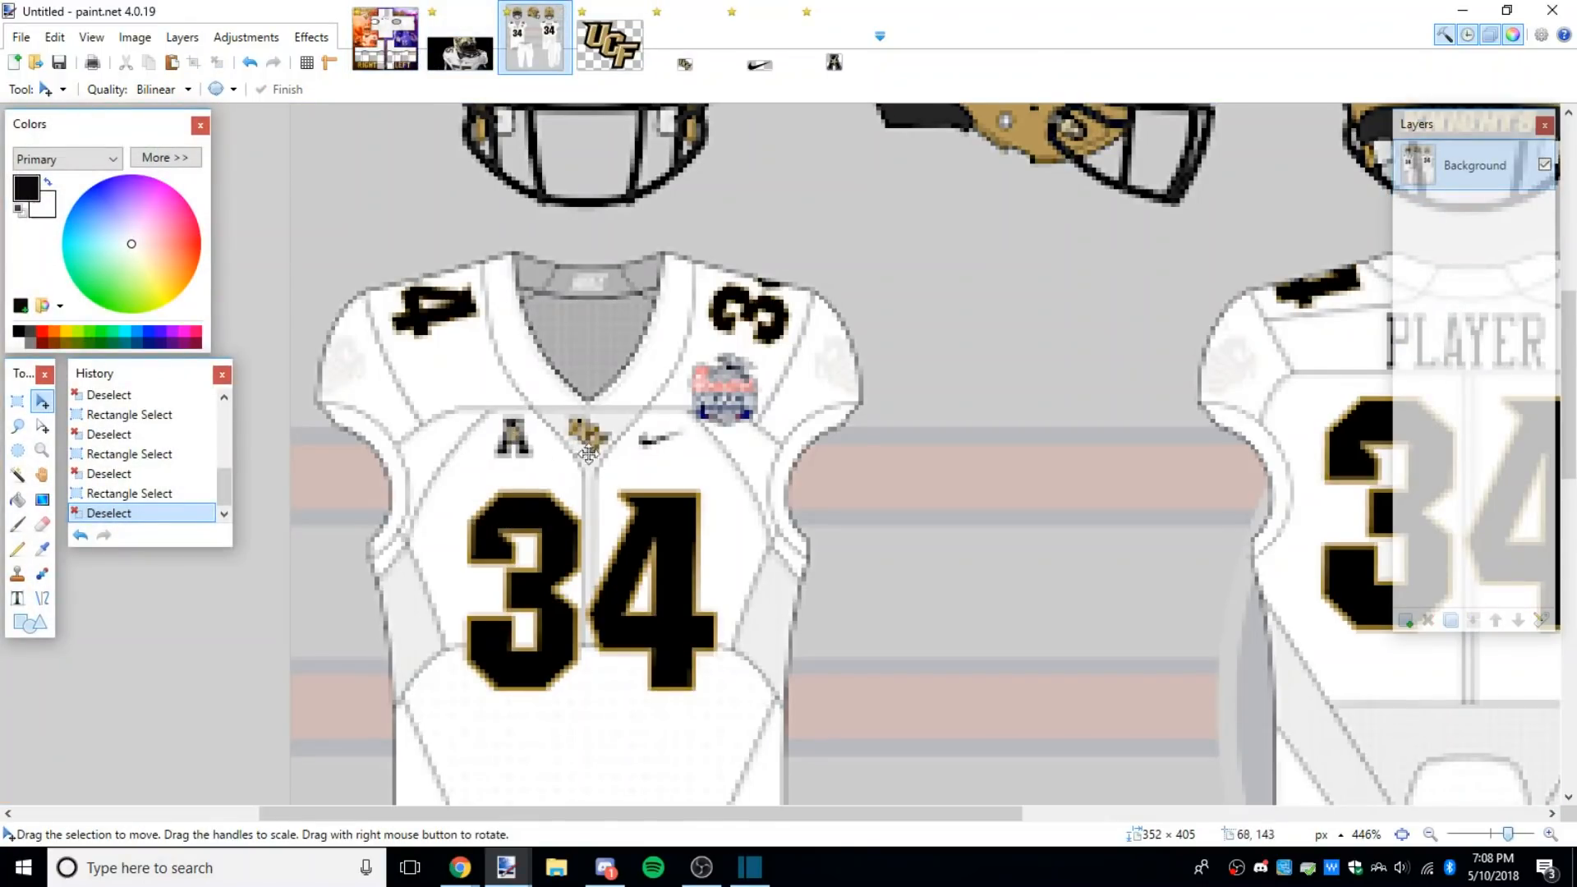
{"action": "left_click", "coordinate": [386, 37]}
{"action": "mouse_move", "coordinate": [870, 387]}
{"action": "left_mouse_down"}
{"action": "mouse_move", "coordinate": [1075, 401]}
{"action": "mouse_move", "coordinate": [878, 403]}
{"action": "left_mouse_up"}
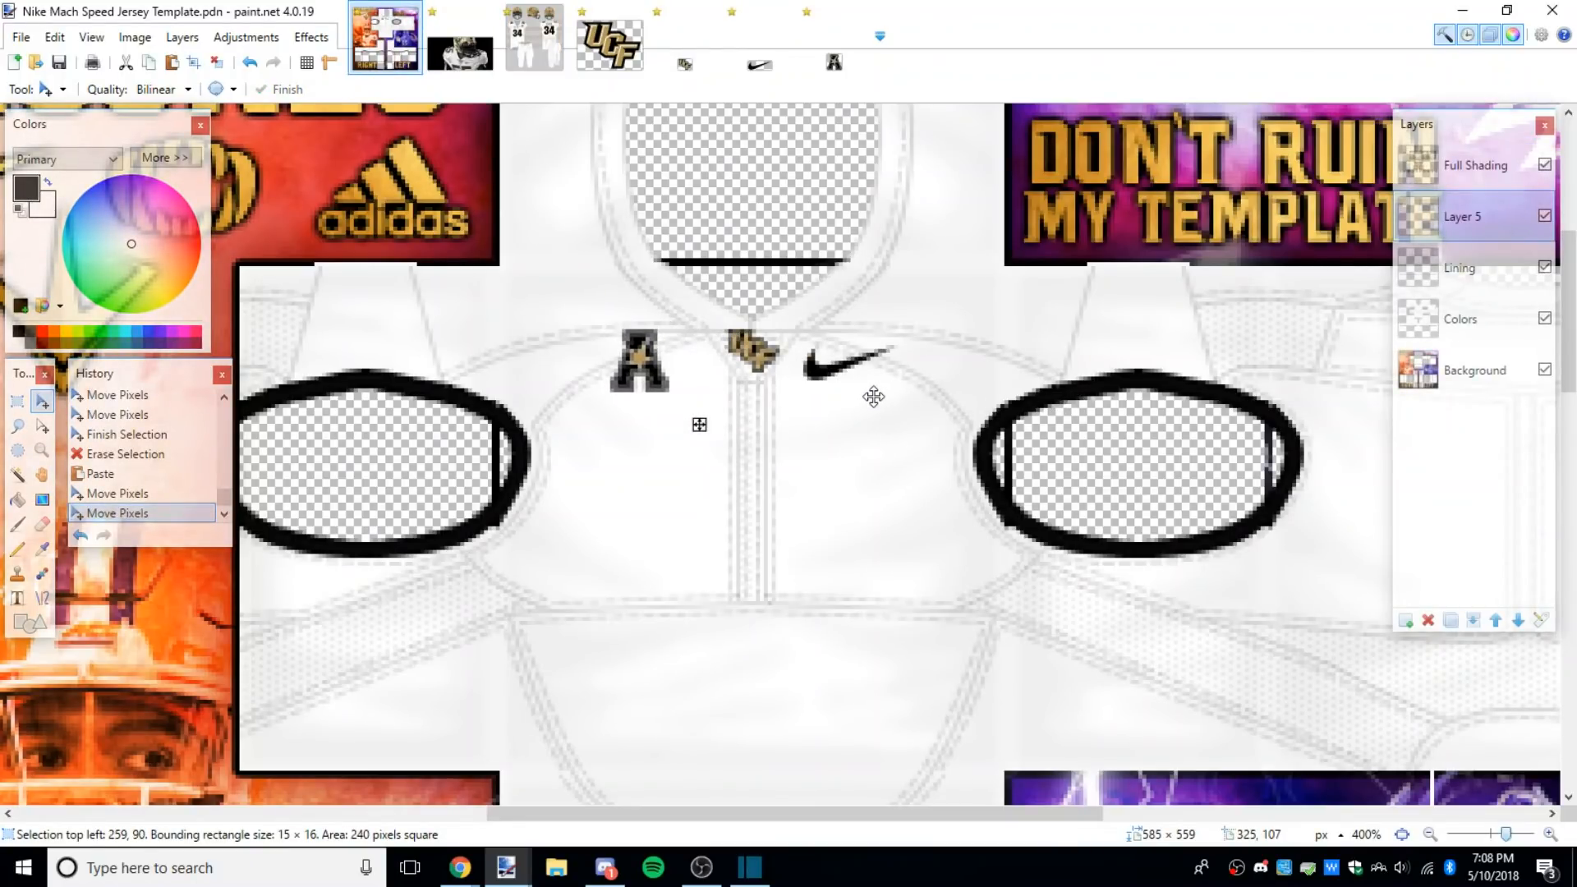
{"action": "left_click", "coordinate": [17, 401]}
{"action": "key", "text": "ctrl+d"}
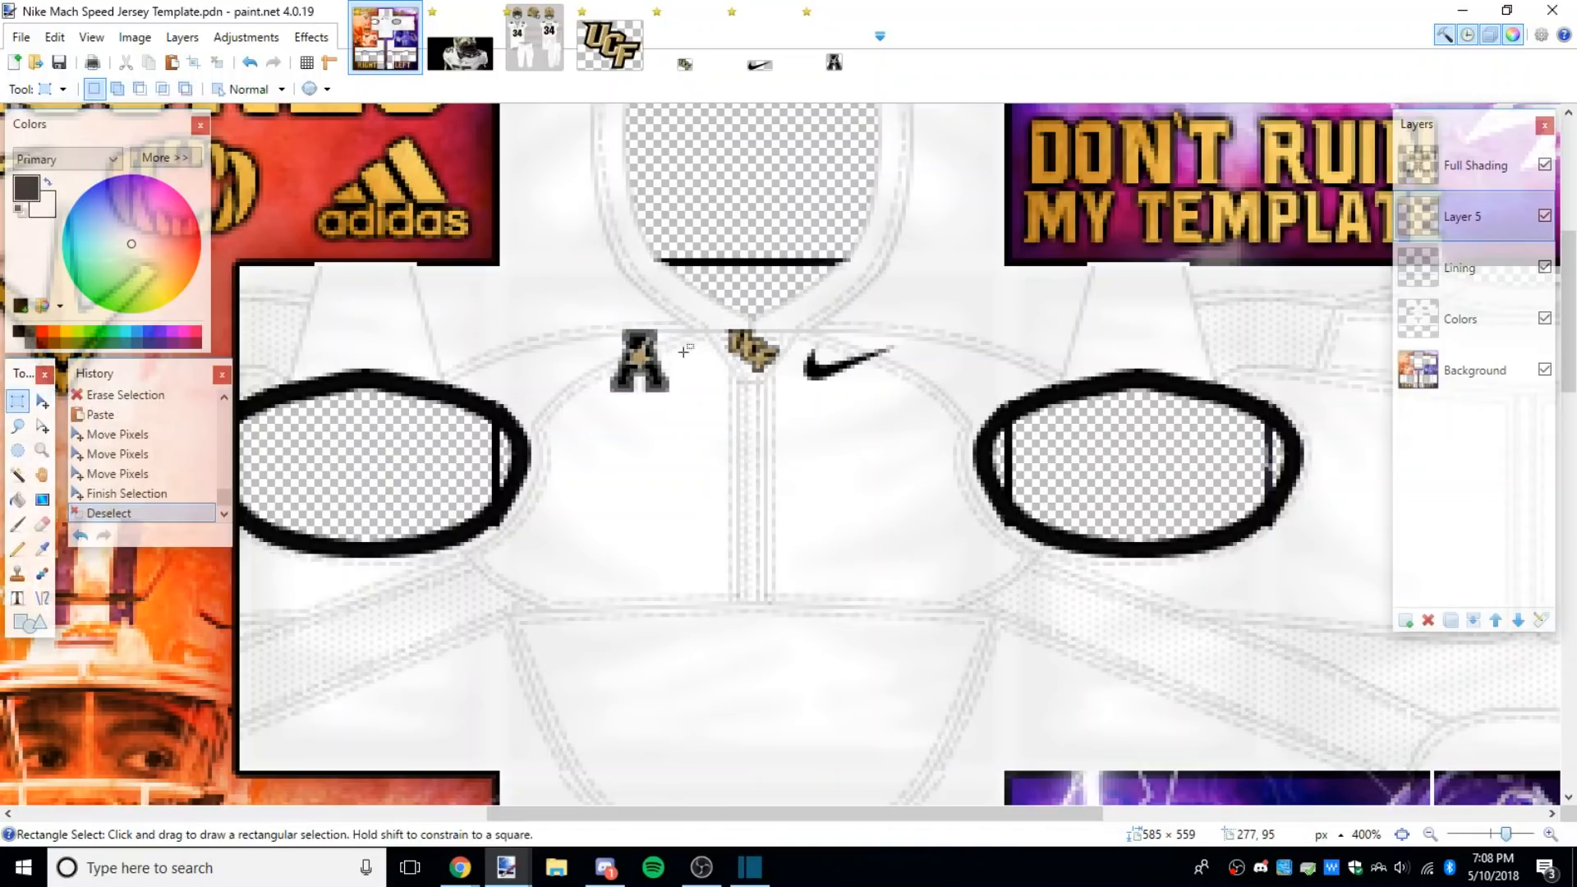
Step: Select the A logo on the template's chest and move it a few pixels closer to the UCF collar logo
{"action": "scroll", "coordinate": [737, 561], "scroll_direction": "down", "scroll_amount": 5}
{"action": "left_click_drag", "start_coordinate": [777, 812], "coordinate": [757, 810]}
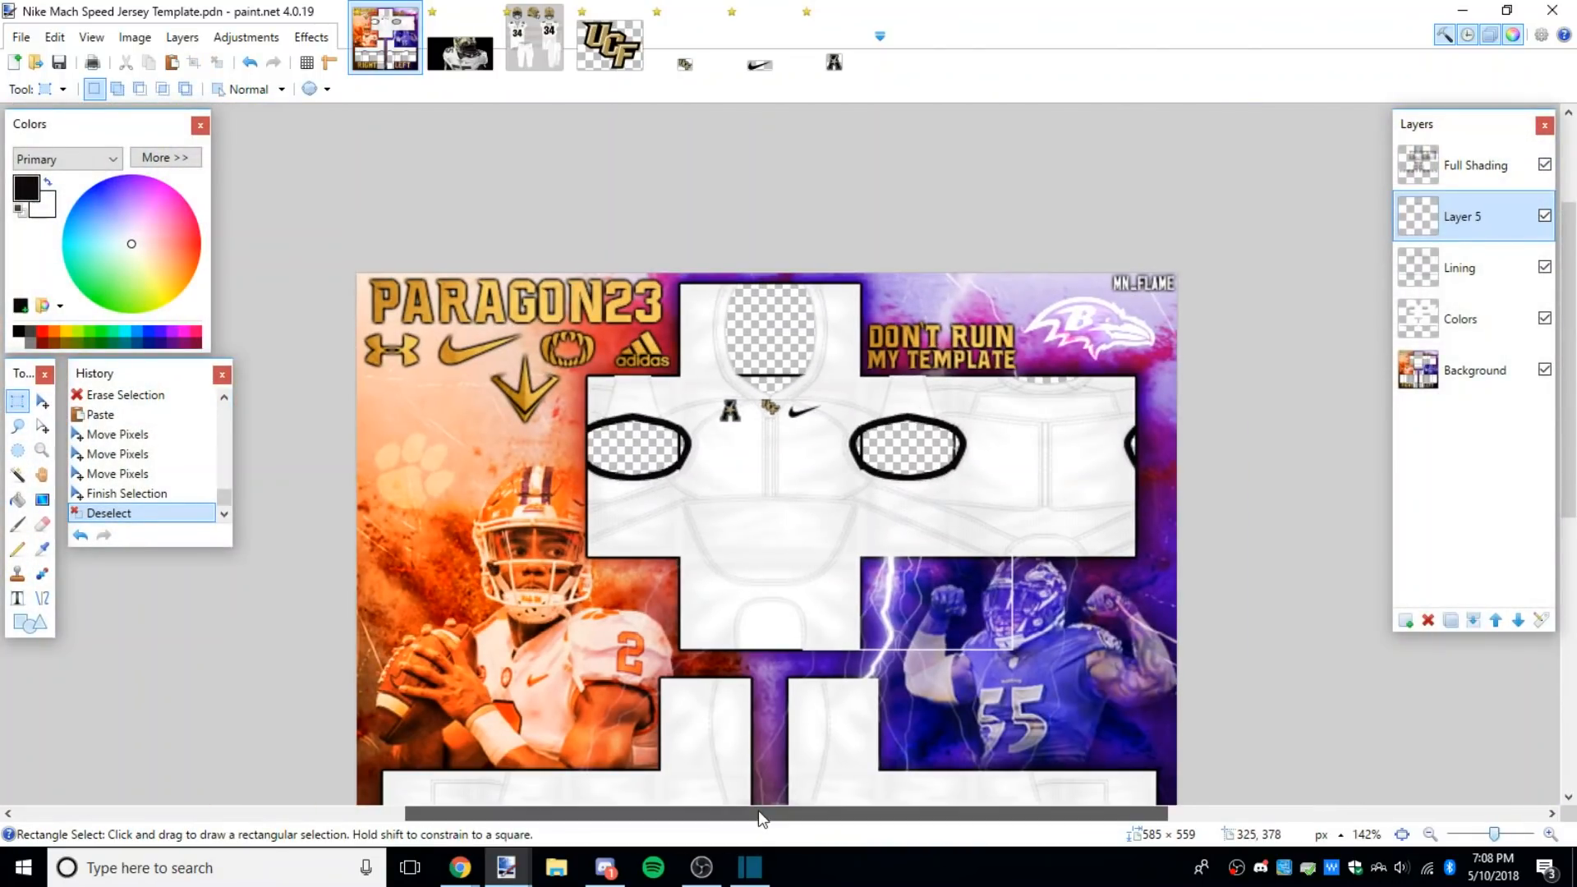
{"action": "scroll", "coordinate": [851, 404], "scroll_direction": "up", "scroll_amount": 4}
{"action": "left_click_drag", "start_coordinate": [546, 309], "coordinate": [697, 482]}
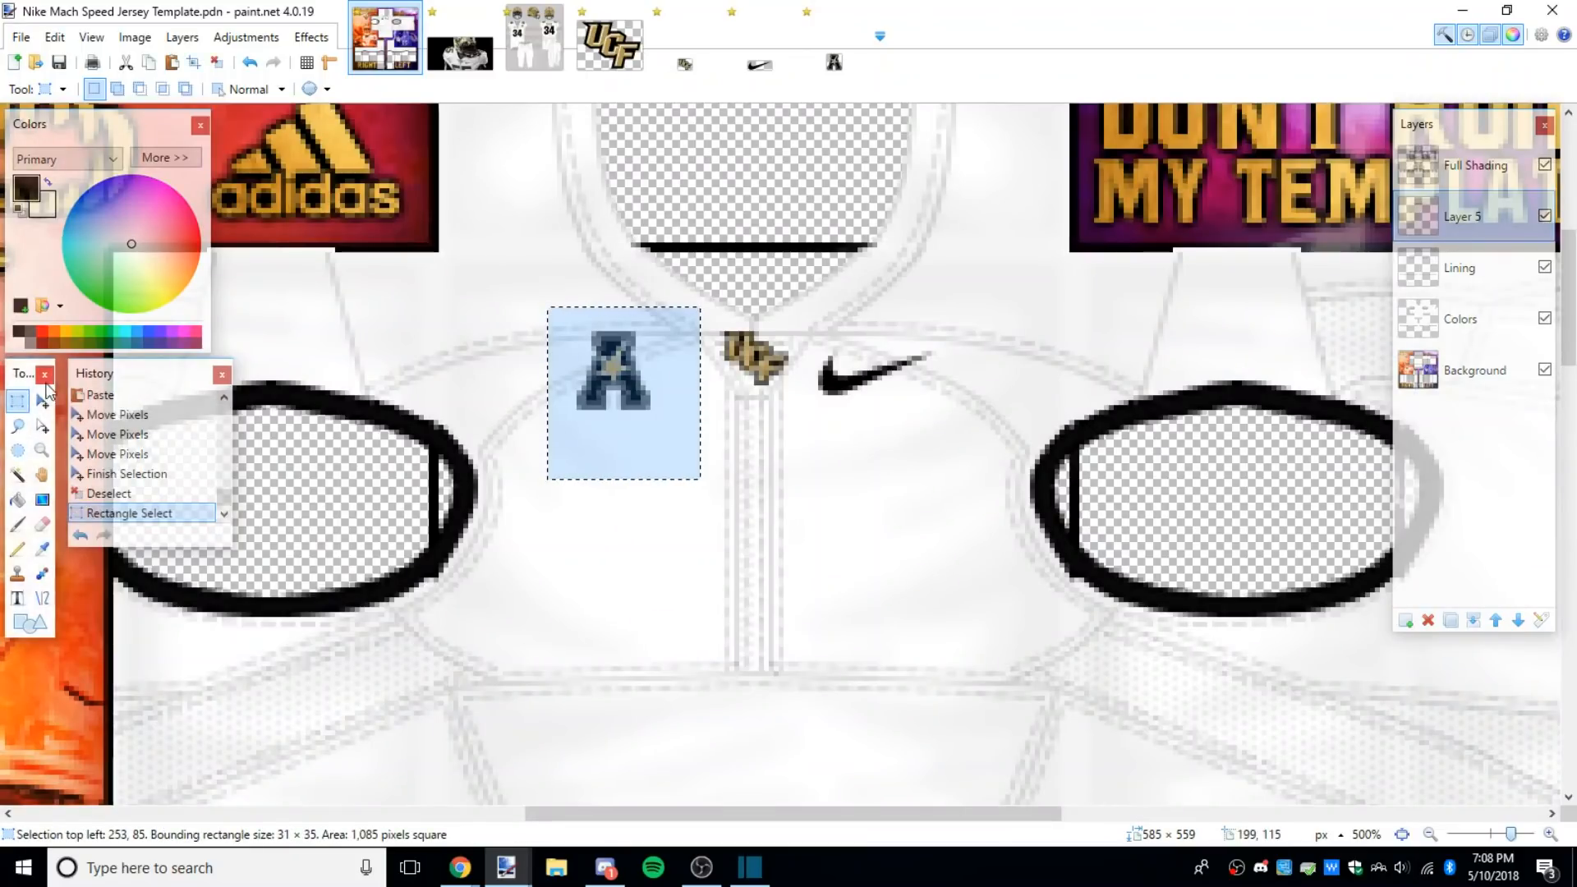
{"action": "left_click_drag", "start_coordinate": [518, 263], "coordinate": [646, 420]}
{"action": "left_click_drag", "start_coordinate": [464, 248], "coordinate": [661, 450]}
{"action": "key", "text": "m"}
{"action": "left_click_drag", "start_coordinate": [567, 392], "coordinate": [587, 391]}
{"action": "left_click", "coordinate": [17, 401]}
{"action": "left_click", "coordinate": [809, 477]}
{"action": "scroll", "coordinate": [809, 478], "scroll_direction": "down", "scroll_amount": 13}
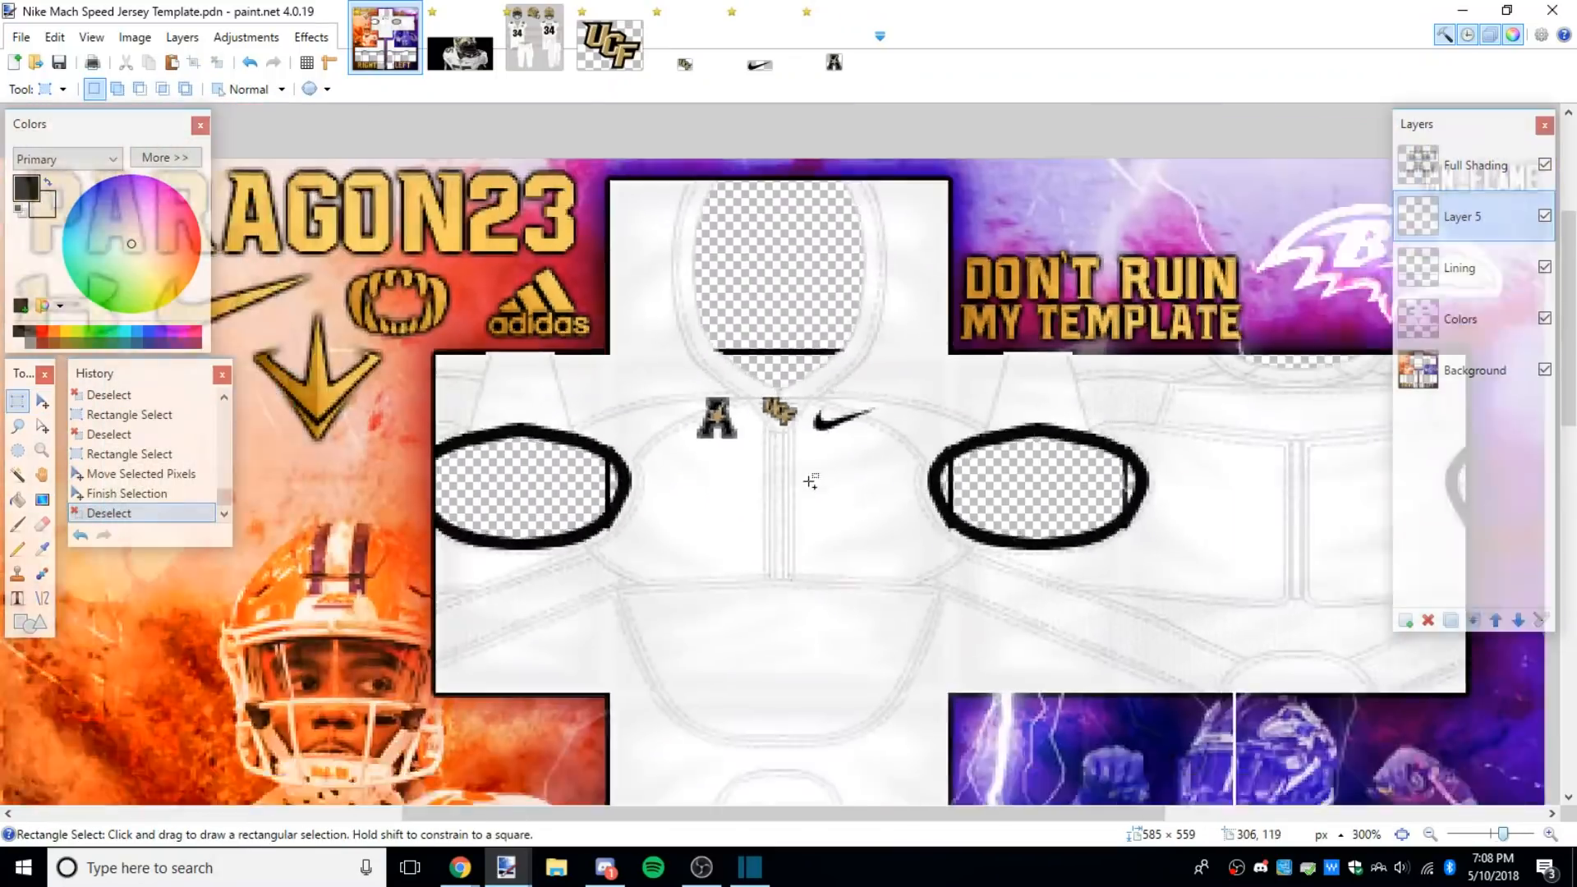
{"action": "scroll", "coordinate": [867, 561], "scroll_direction": "up", "scroll_amount": 3}
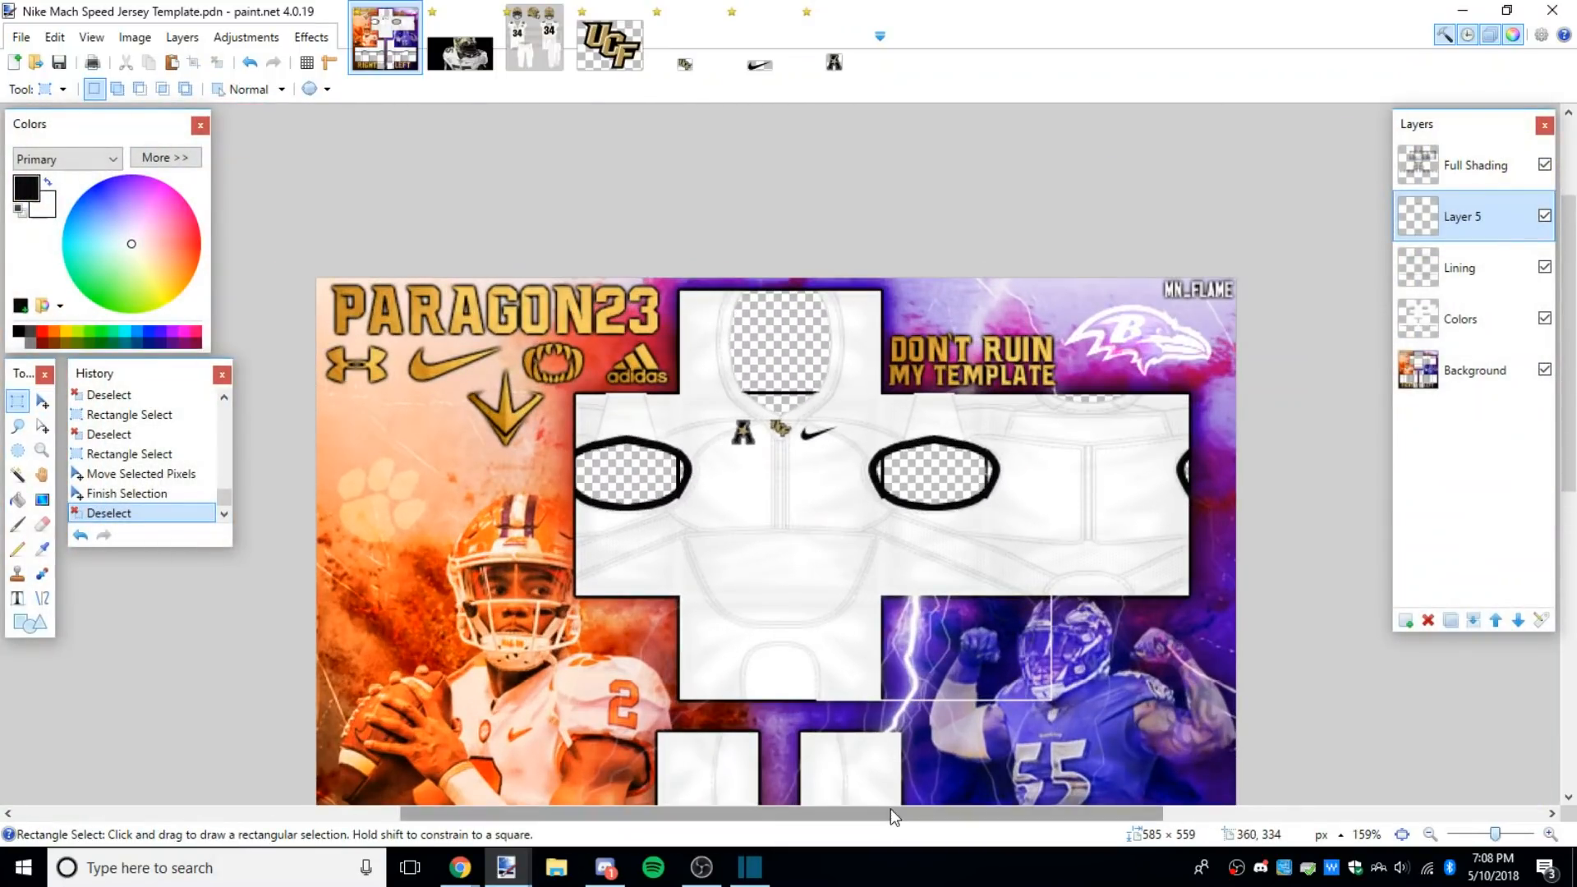
Step: Examine the spacing between the A logo, the UCF collar logo and the Nike swoosh on the template's chest
{"action": "scroll", "coordinate": [761, 367], "scroll_direction": "up", "scroll_amount": 2}
{"action": "mouse_move", "coordinate": [683, 348]}
{"action": "left_mouse_down"}
{"action": "mouse_move", "coordinate": [748, 425]}
{"action": "mouse_move", "coordinate": [682, 453]}
{"action": "mouse_move", "coordinate": [740, 349]}
{"action": "mouse_move", "coordinate": [751, 420]}
{"action": "left_mouse_up"}
{"action": "left_click", "coordinate": [741, 349]}
{"action": "left_click", "coordinate": [751, 421]}
{"action": "left_click_drag", "start_coordinate": [887, 350], "coordinate": [797, 415]}
{"action": "left_click", "coordinate": [799, 416]}
{"action": "left_click", "coordinate": [797, 415]}
{"action": "scroll", "coordinate": [837, 474], "scroll_direction": "down", "scroll_amount": 2}
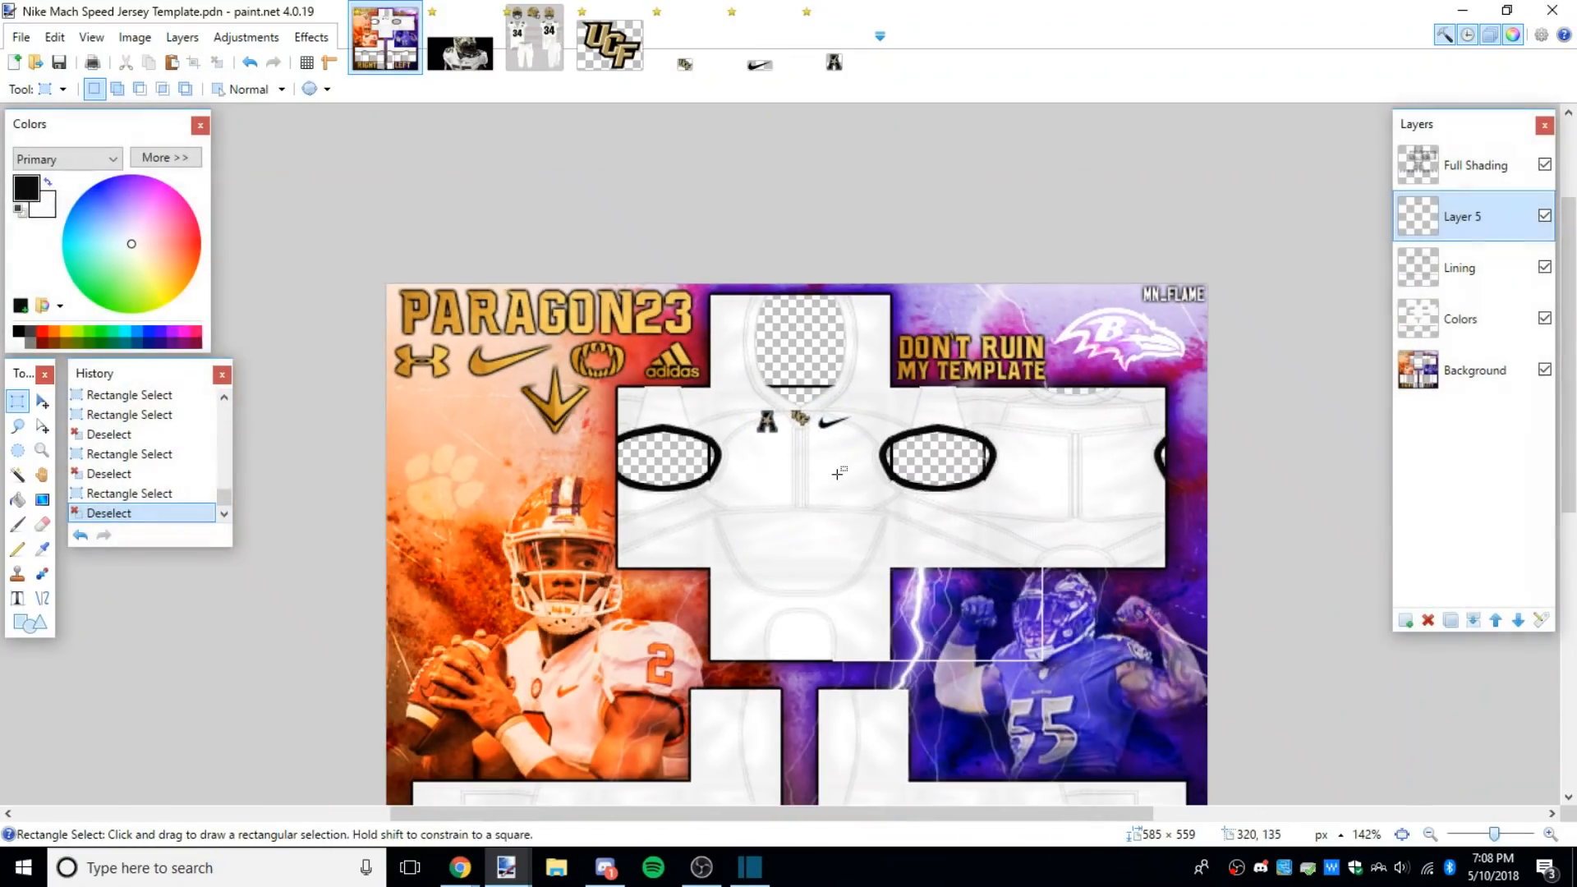
{"action": "scroll", "coordinate": [844, 468], "scroll_direction": "up", "scroll_amount": 2}
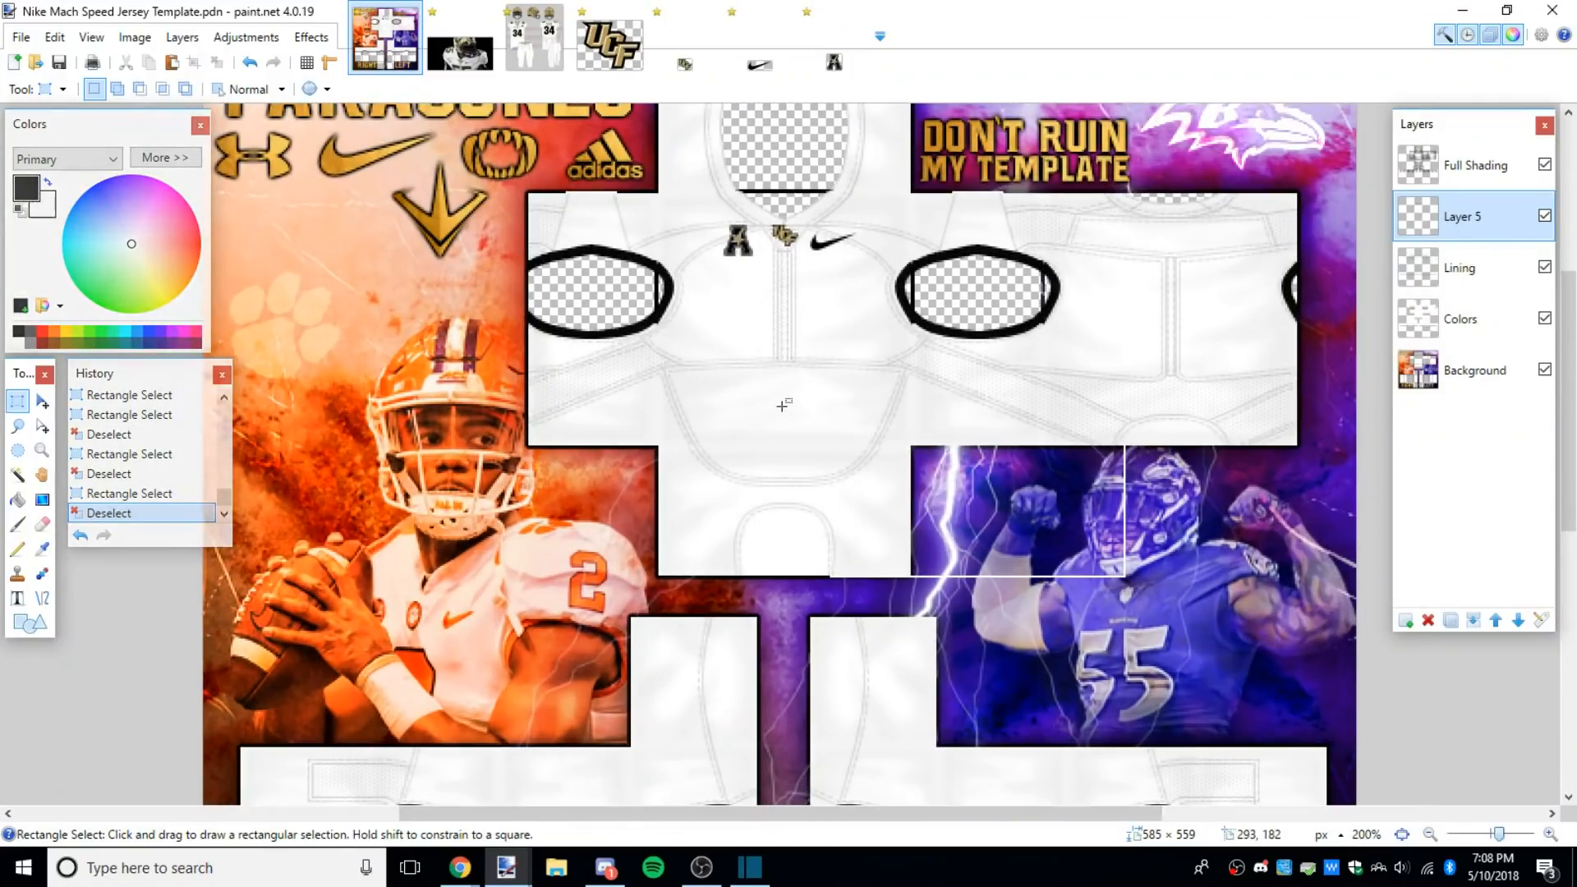
Step: Compare the chest logos with the player photo and uniform mockup, and examine the emblem on the photo's sleeve
{"action": "left_click", "coordinate": [484, 51]}
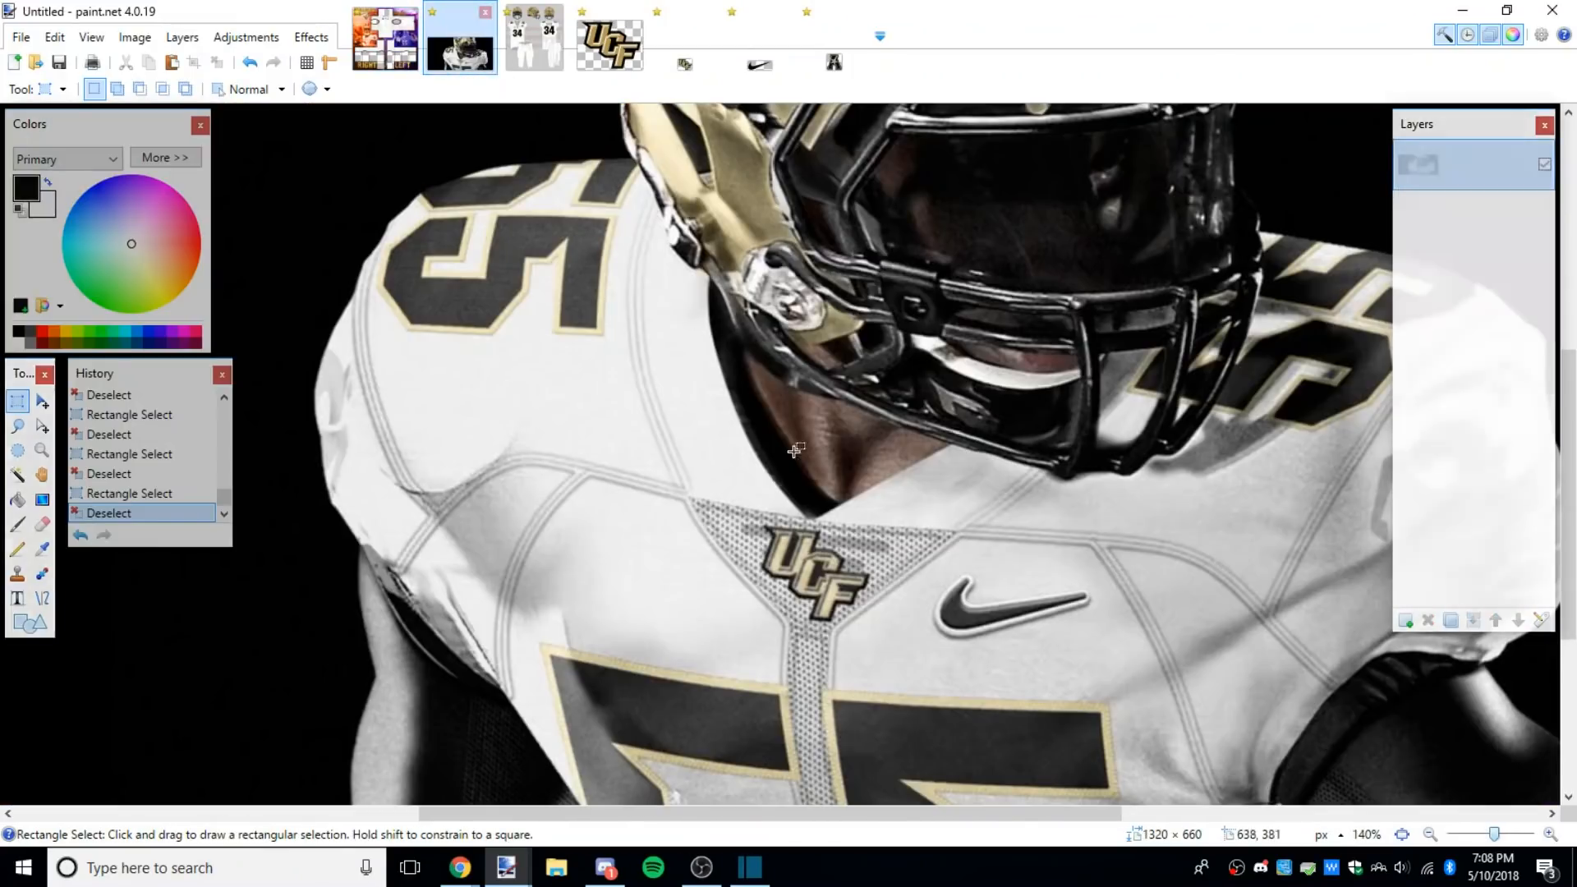
{"action": "left_click_drag", "start_coordinate": [976, 519], "coordinate": [860, 577]}
{"action": "left_click_drag", "start_coordinate": [761, 479], "coordinate": [844, 565]}
{"action": "left_click", "coordinate": [841, 562]}
{"action": "left_click", "coordinate": [546, 41]}
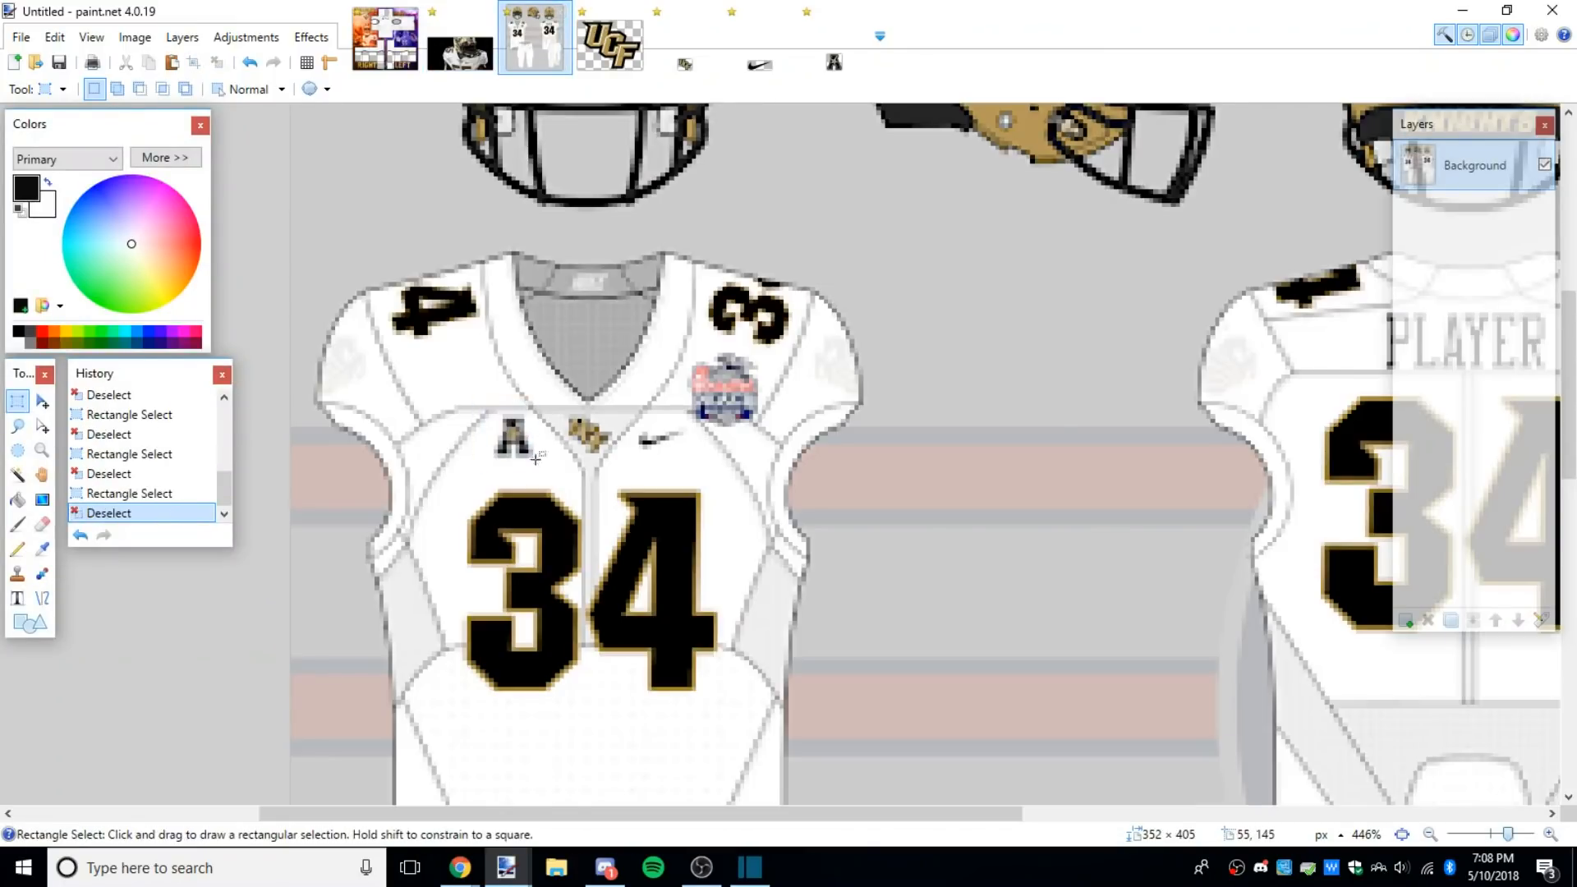
{"action": "left_click", "coordinate": [403, 45]}
{"action": "left_click", "coordinate": [460, 50]}
{"action": "left_click_drag", "start_coordinate": [1279, 386], "coordinate": [1084, 599]}
{"action": "left_click", "coordinate": [1262, 488]}
{"action": "scroll", "coordinate": [1263, 486], "scroll_direction": "up", "scroll_amount": 2}
Step: Switch to Chrome, open the yellow Pegasus logo in the "ucf logo" image results and copy the image
{"action": "left_click", "coordinate": [460, 868]}
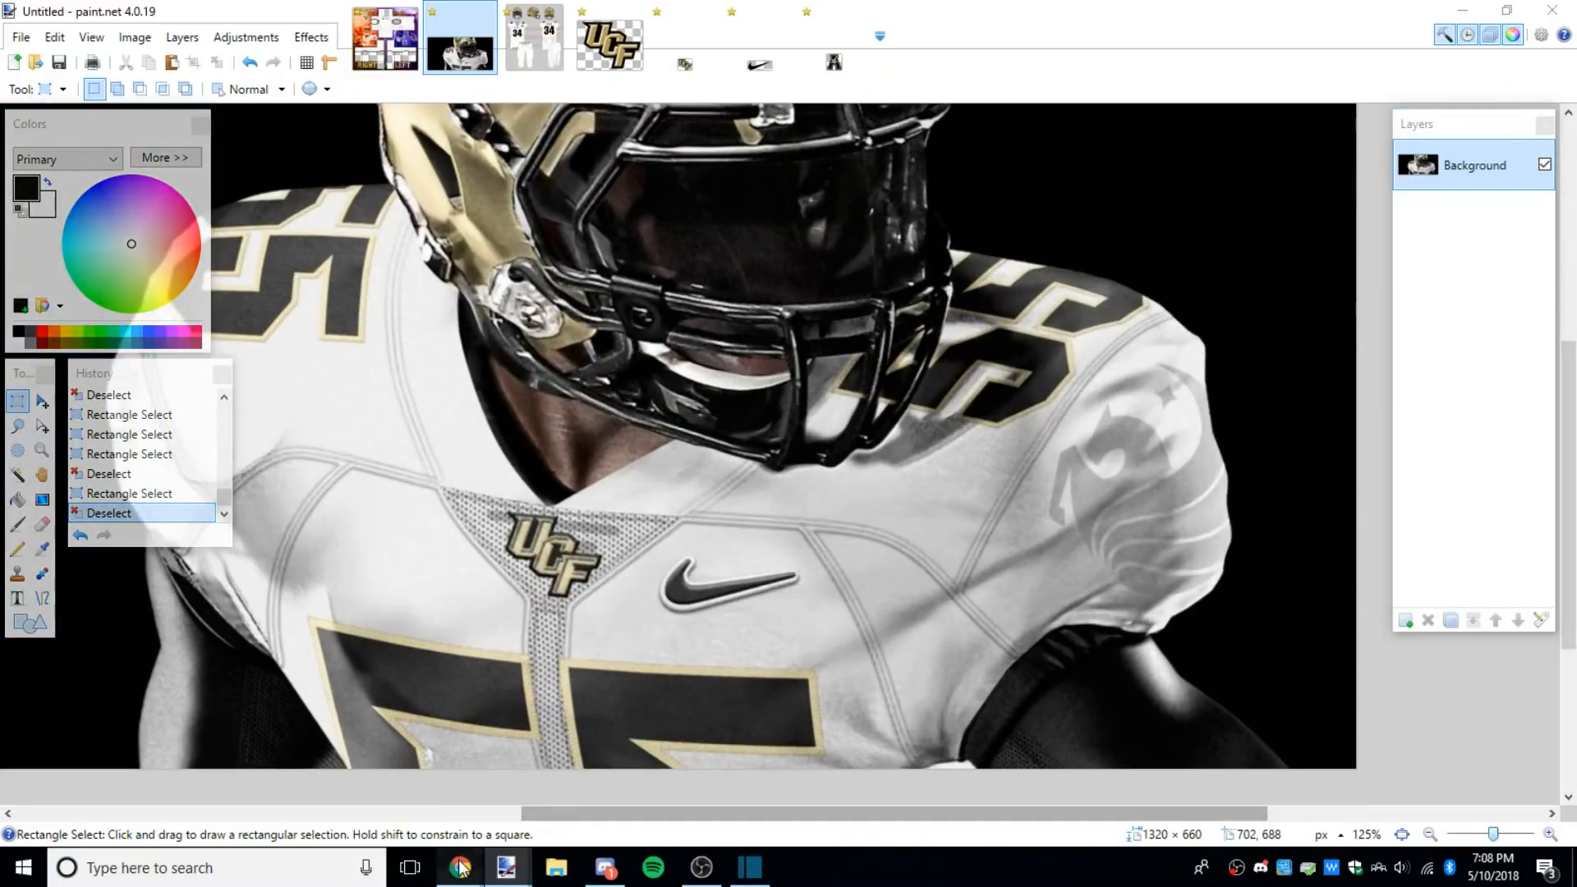
{"action": "left_click", "coordinate": [525, 777]}
{"action": "left_click", "coordinate": [116, 8]}
{"action": "left_click", "coordinate": [376, 14]}
{"action": "scroll", "coordinate": [731, 369], "scroll_direction": "up", "scroll_amount": 1}
{"action": "left_click", "coordinate": [1537, 377]}
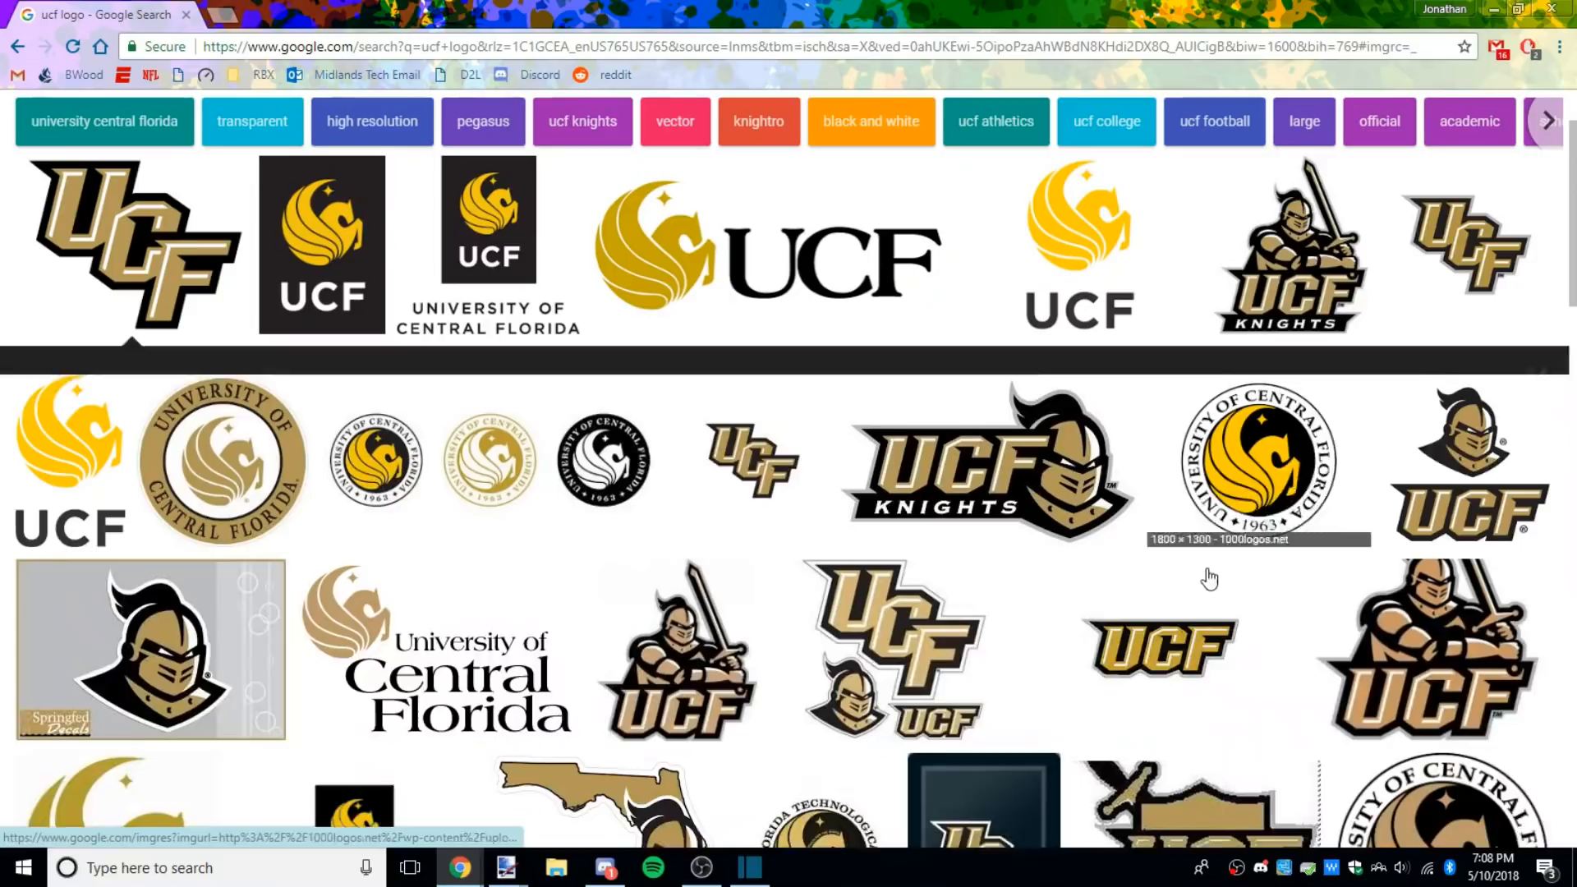
{"action": "left_click", "coordinate": [1142, 312]}
{"action": "right_click", "coordinate": [555, 412]}
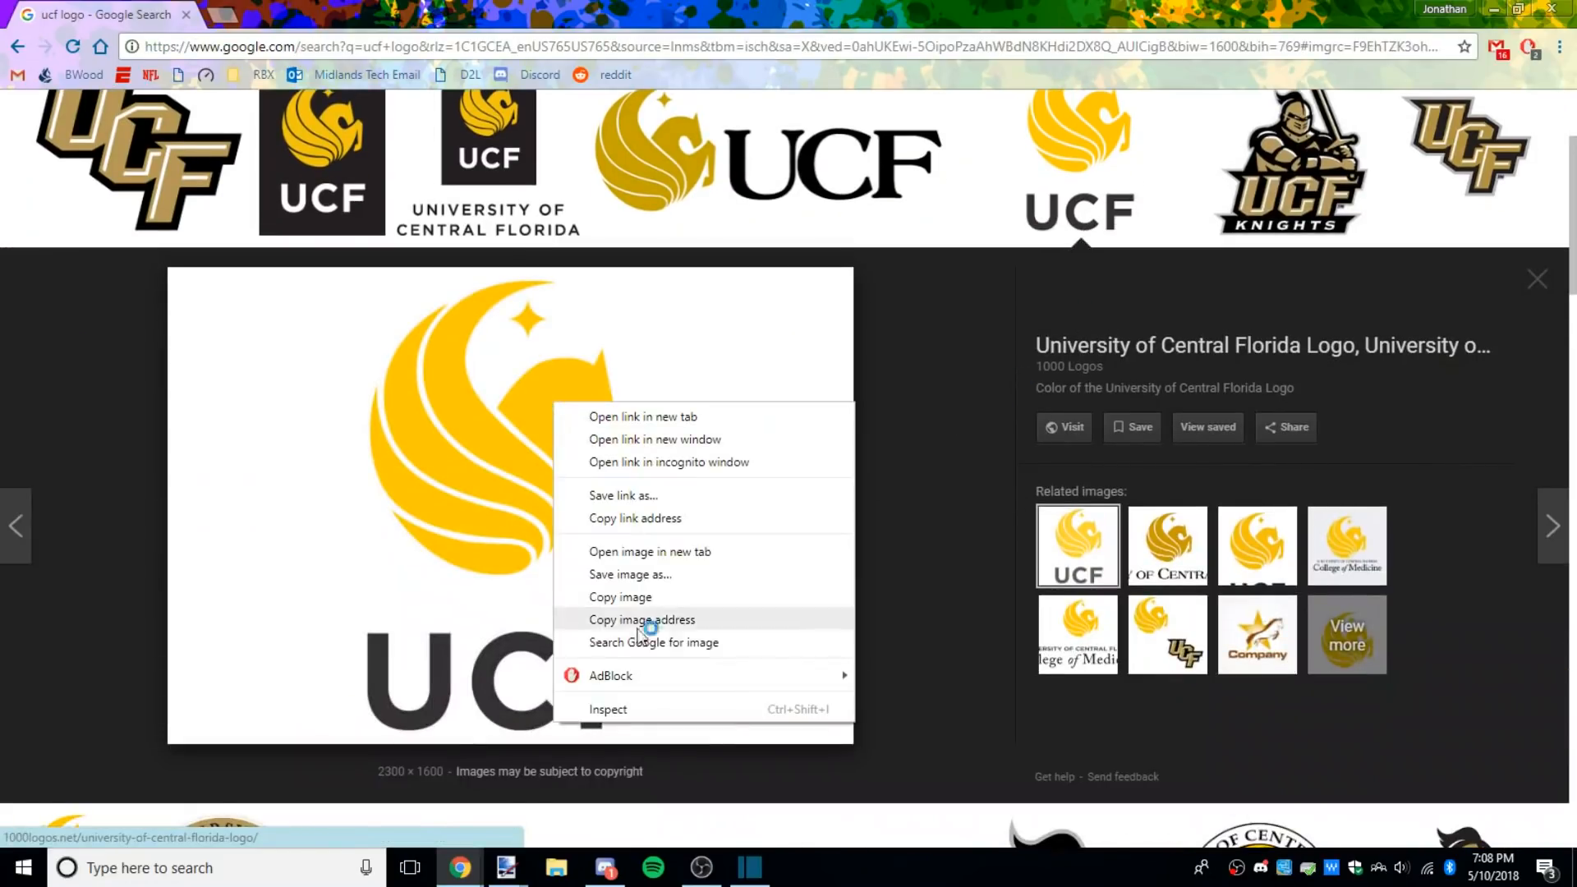
{"action": "left_click", "coordinate": [644, 597]}
Step: Switch to paint.net, create a new 2300 × 1600 px image and paste the Pegasus logo into it
{"action": "mouse_move", "coordinate": [514, 881]}
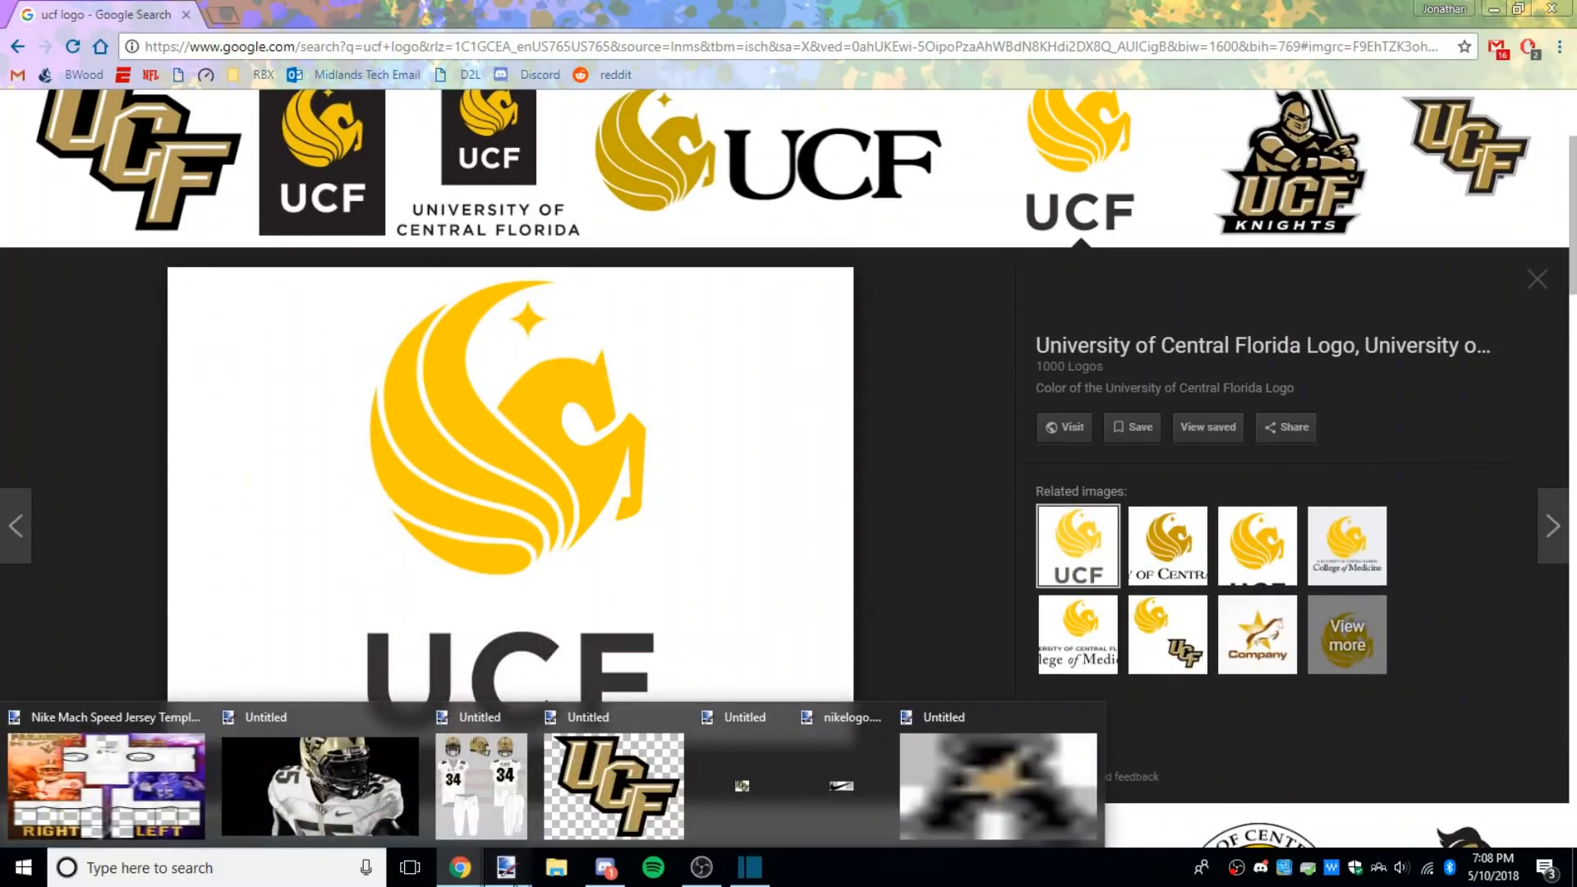
{"action": "left_click", "coordinate": [959, 812]}
{"action": "key", "text": "ctrl+n"}
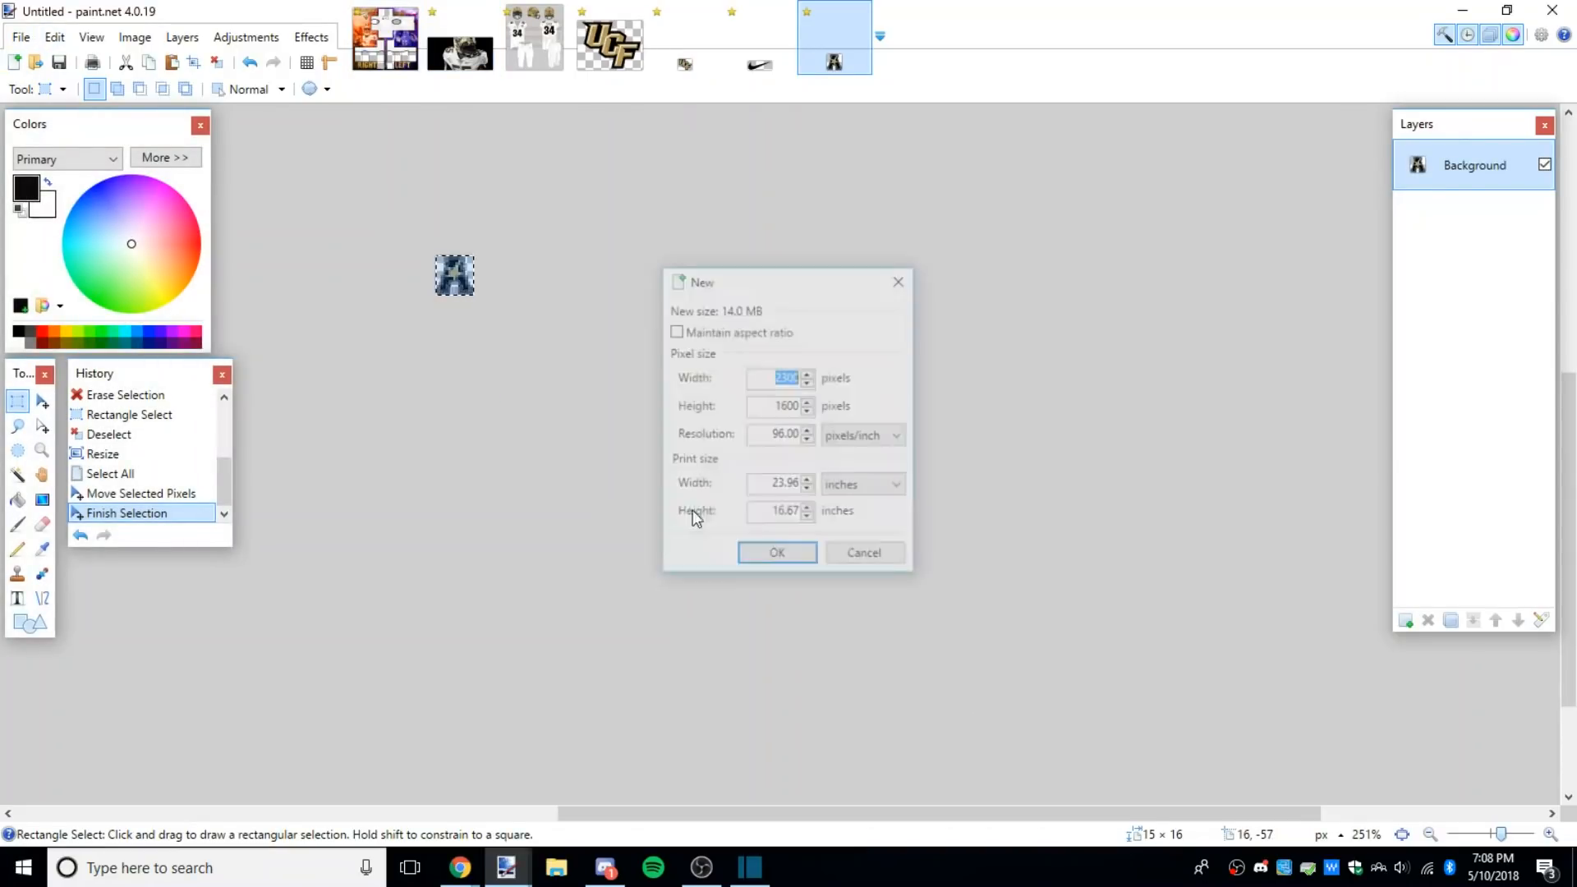
{"action": "left_click", "coordinate": [771, 553]}
{"action": "key", "text": "ctrl+v"}
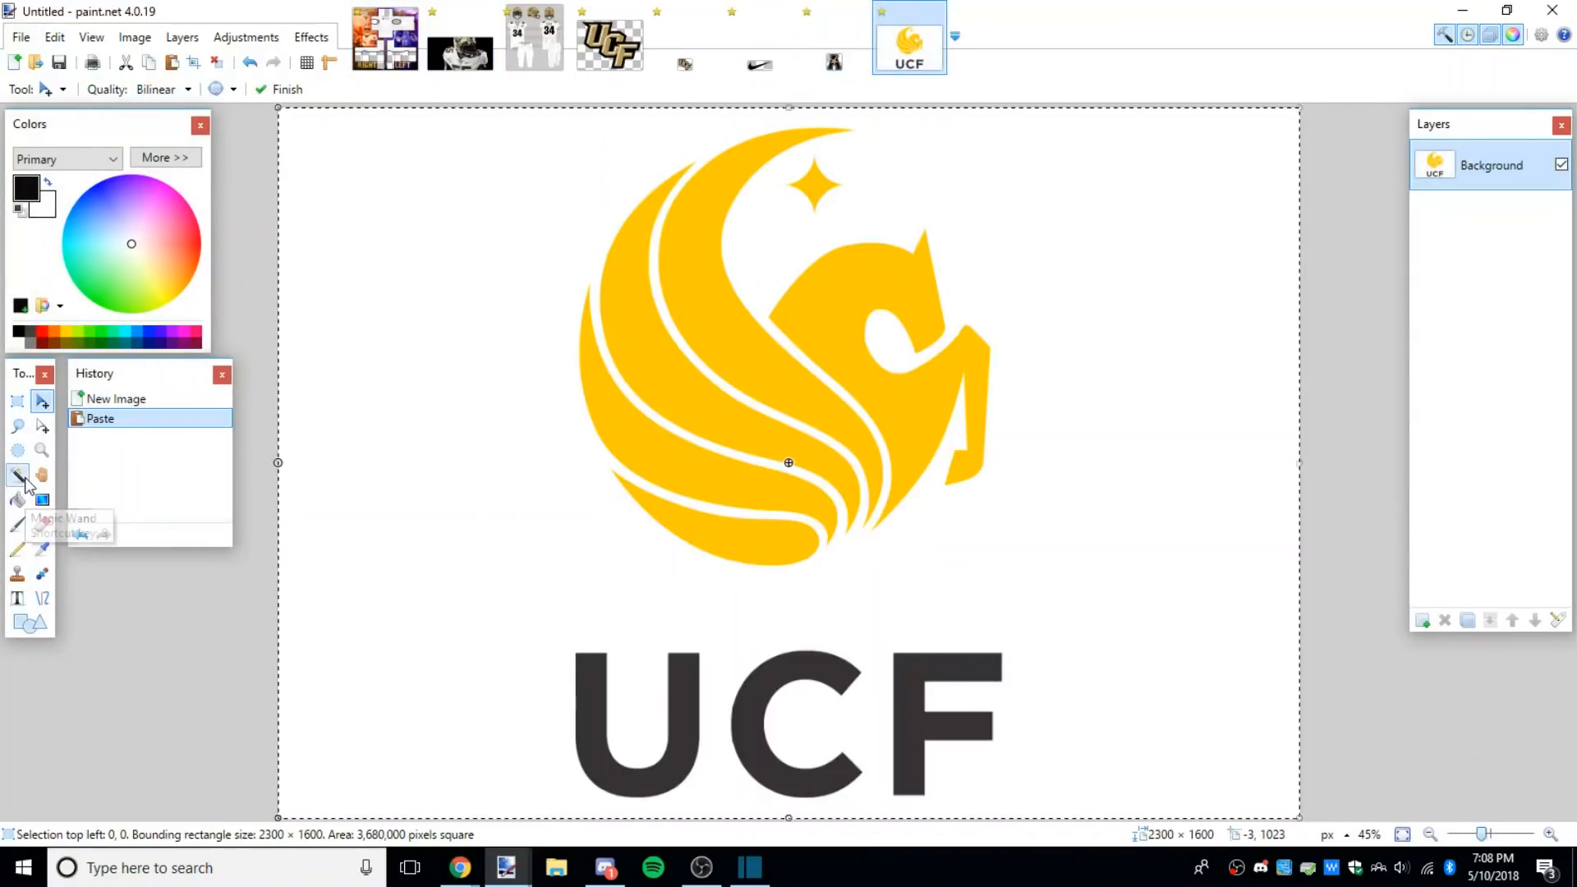
Step: Select the white background around the Pegasus logo with the Magic Wand and erase it
{"action": "left_click", "coordinate": [19, 478]}
{"action": "left_click", "coordinate": [607, 534]}
{"action": "key", "text": "Delete"}
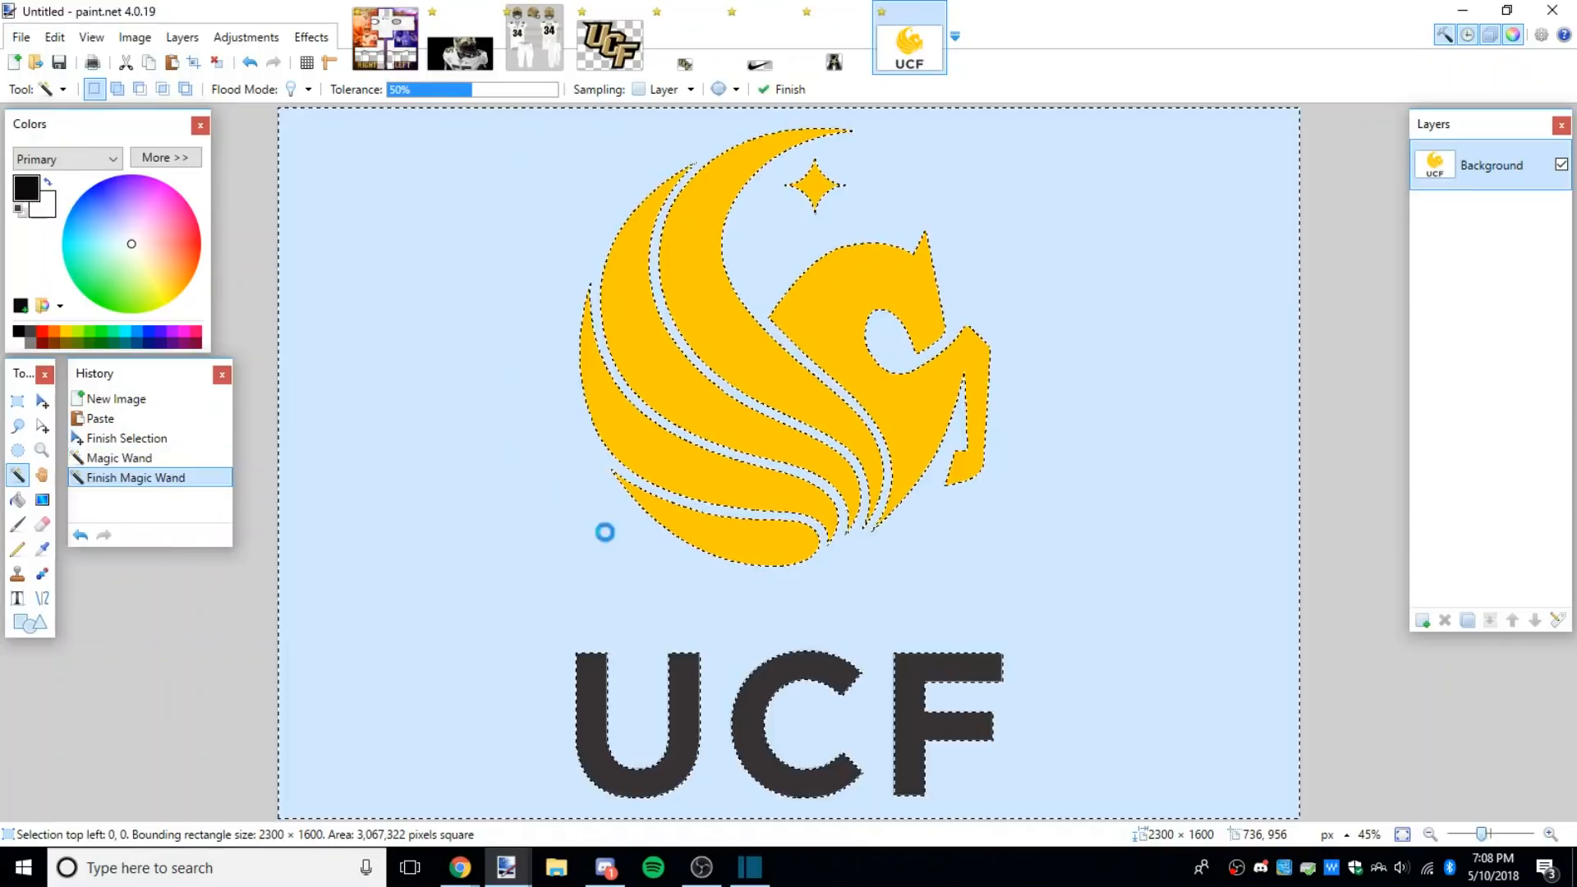
Step: Select the Pegasus emblem without the UCF lettering and trim the selection tightly to 935 × 992 px
{"action": "left_click", "coordinate": [21, 404]}
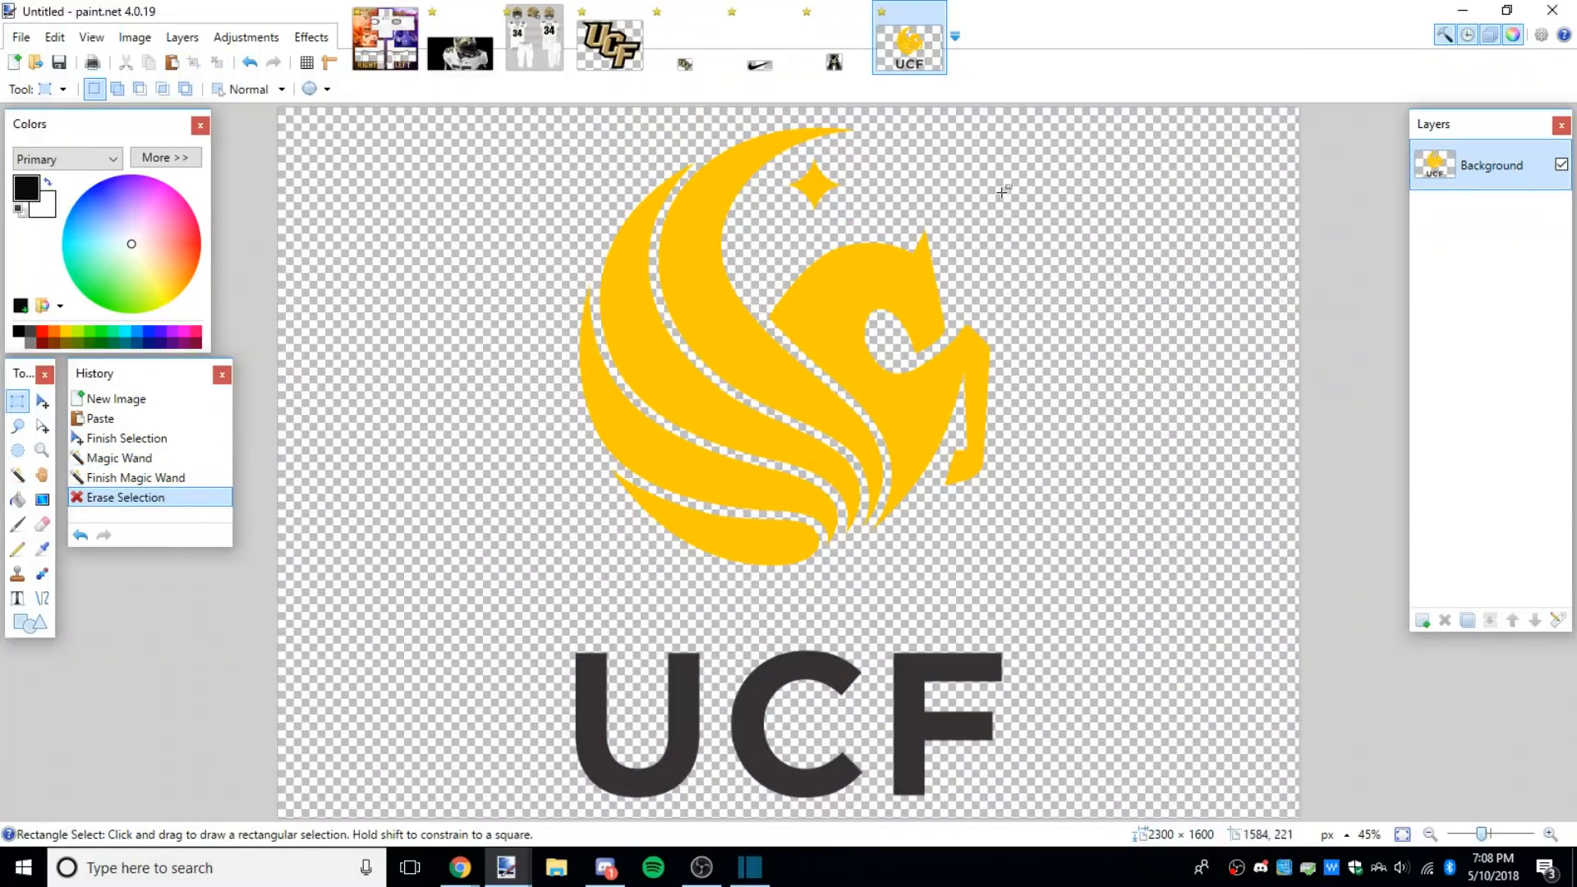
{"action": "left_click_drag", "start_coordinate": [1029, 121], "coordinate": [541, 568]}
{"action": "left_click", "coordinate": [42, 426]}
{"action": "scroll", "coordinate": [864, 575], "scroll_direction": "up", "scroll_amount": 3}
{"action": "left_click_drag", "start_coordinate": [720, 566], "coordinate": [722, 565]}
{"action": "scroll", "coordinate": [581, 526], "scroll_direction": "up", "scroll_amount": 3}
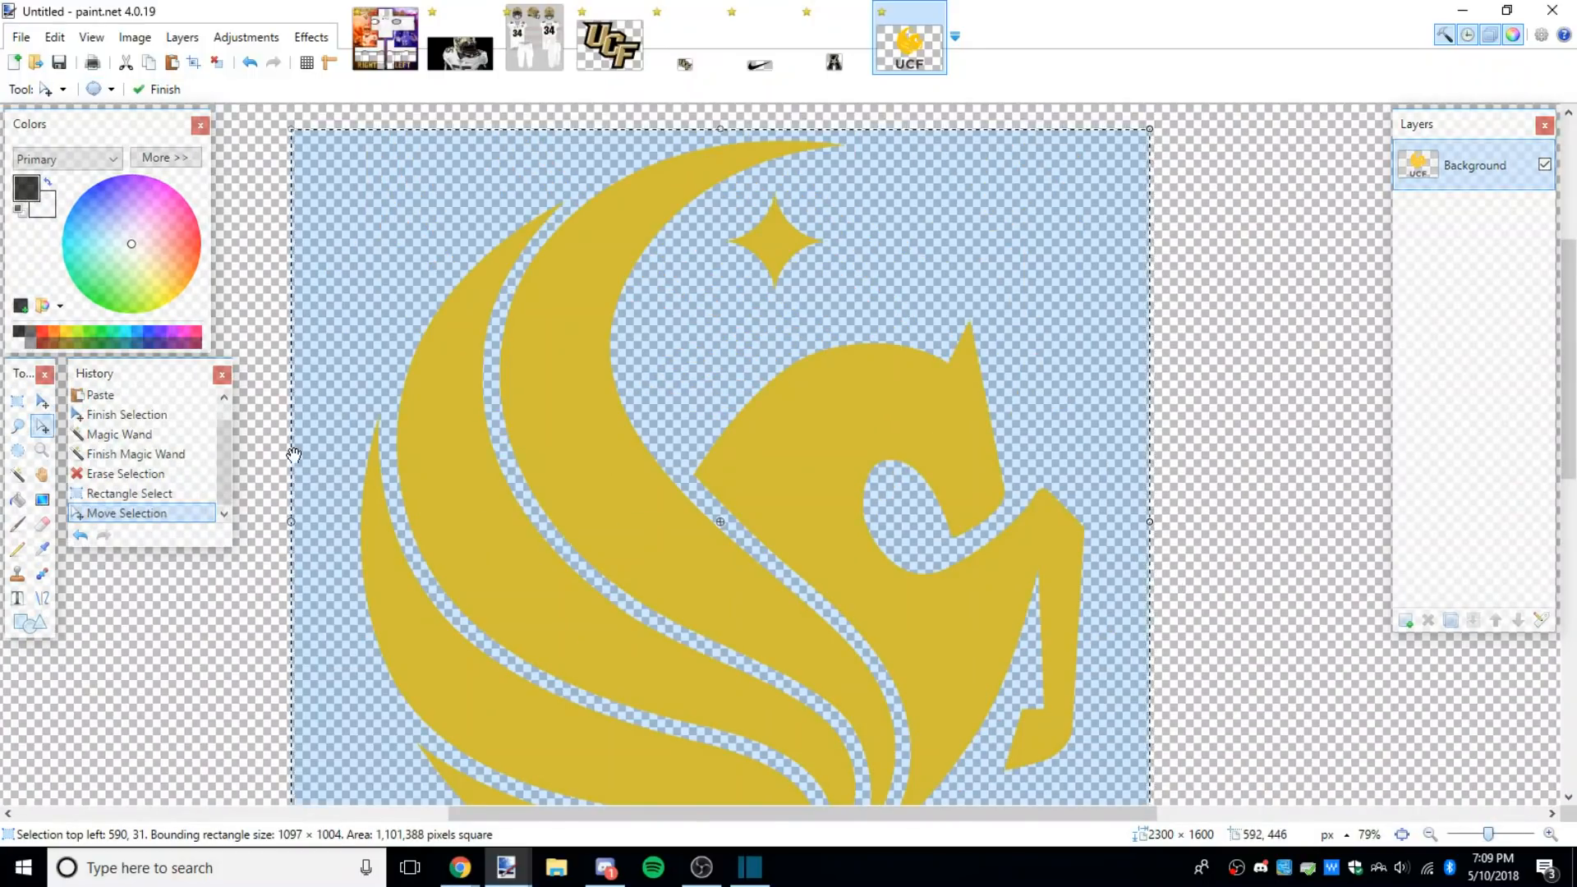
{"action": "left_click_drag", "start_coordinate": [292, 520], "coordinate": [352, 504]}
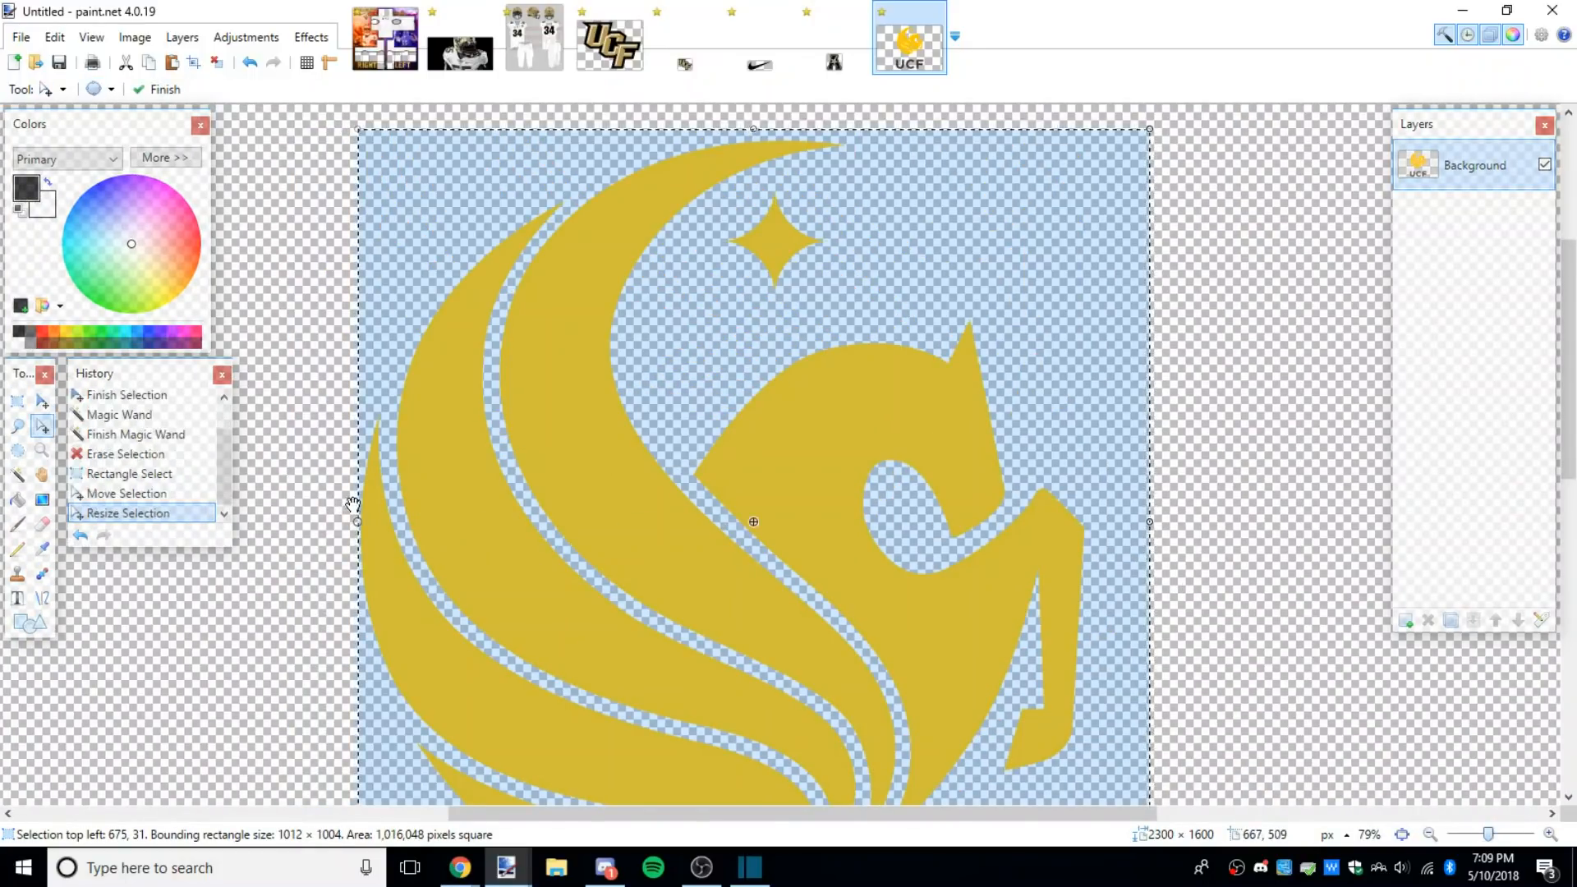
{"action": "left_click_drag", "start_coordinate": [1150, 521], "coordinate": [1090, 519]}
{"action": "scroll", "coordinate": [848, 405], "scroll_direction": "up", "scroll_amount": 2}
{"action": "left_click_drag", "start_coordinate": [725, 247], "coordinate": [719, 259]}
Step: Copy the Pegasus emblem into a new 935 × 992 px image and deselect it
{"action": "key", "text": "ctrl+c"}
{"action": "key", "text": "ctrl+n"}
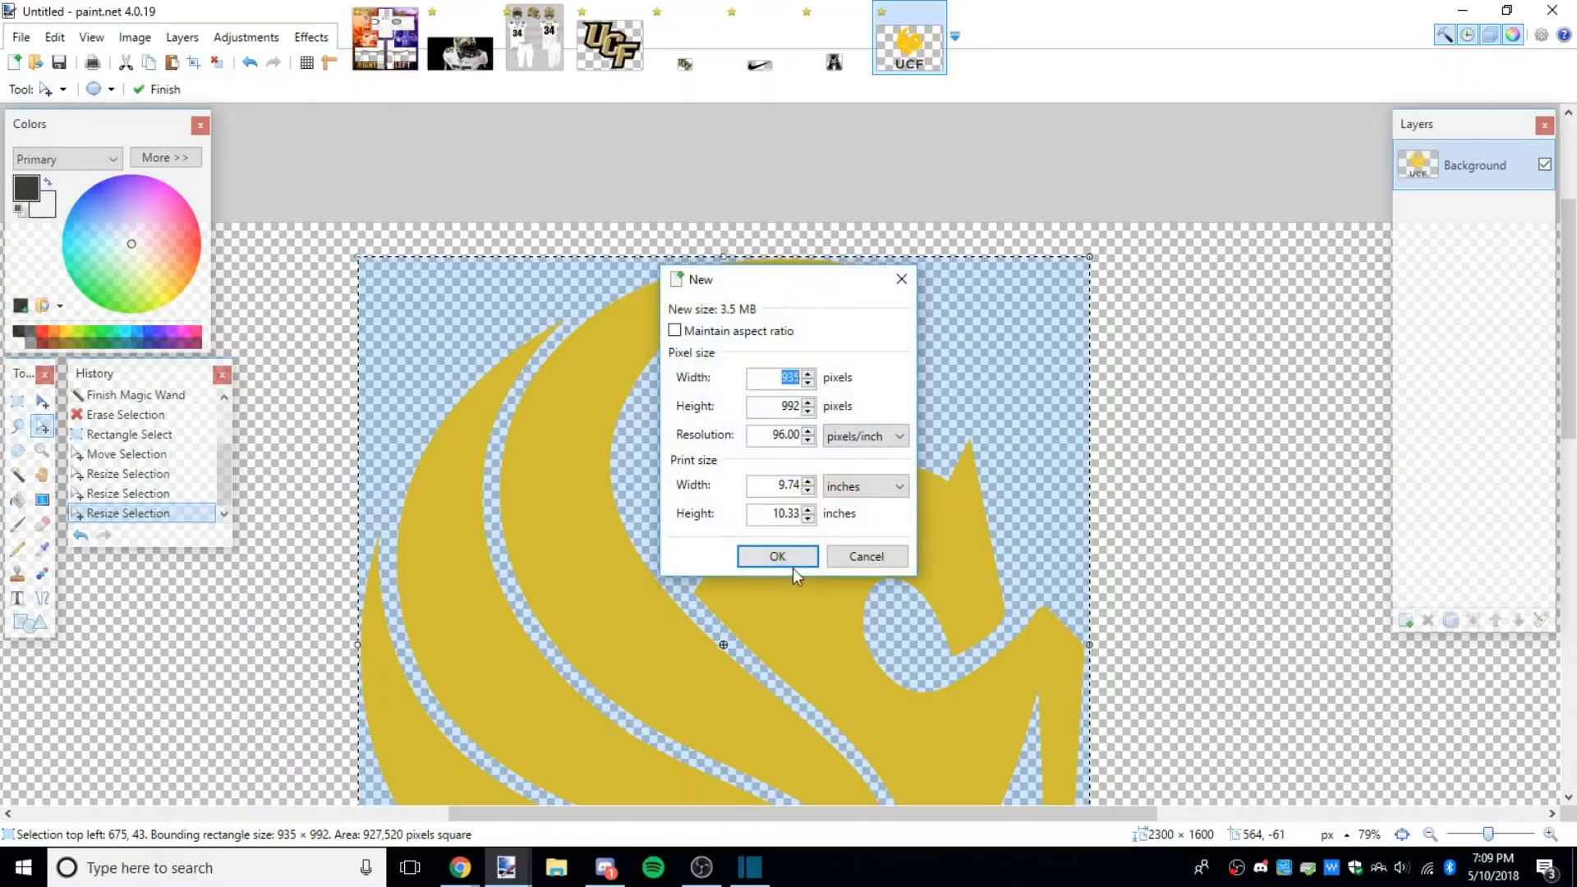
{"action": "left_click", "coordinate": [787, 559]}
{"action": "key", "text": "ctrl+v"}
{"action": "left_click", "coordinate": [17, 401]}
{"action": "key", "text": "ctrl+d"}
Step: Check the sleeve emblem in the player photo and convert the cropped Pegasus image to black and white
{"action": "left_click", "coordinate": [460, 41]}
{"action": "scroll", "coordinate": [838, 625], "scroll_direction": "up", "scroll_amount": 1}
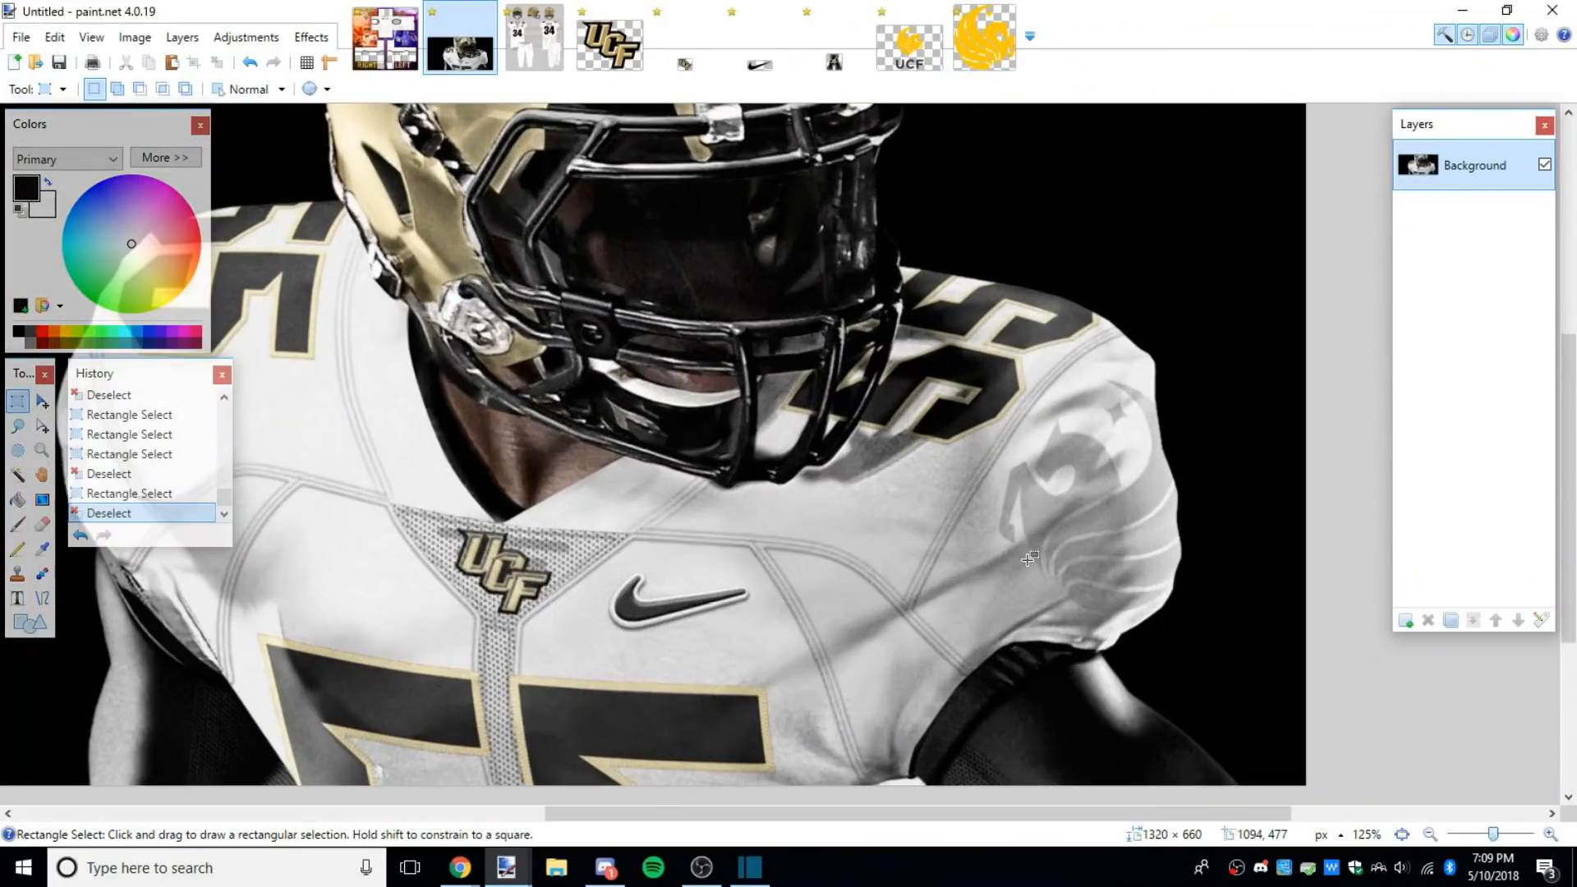
{"action": "left_click", "coordinate": [42, 549]}
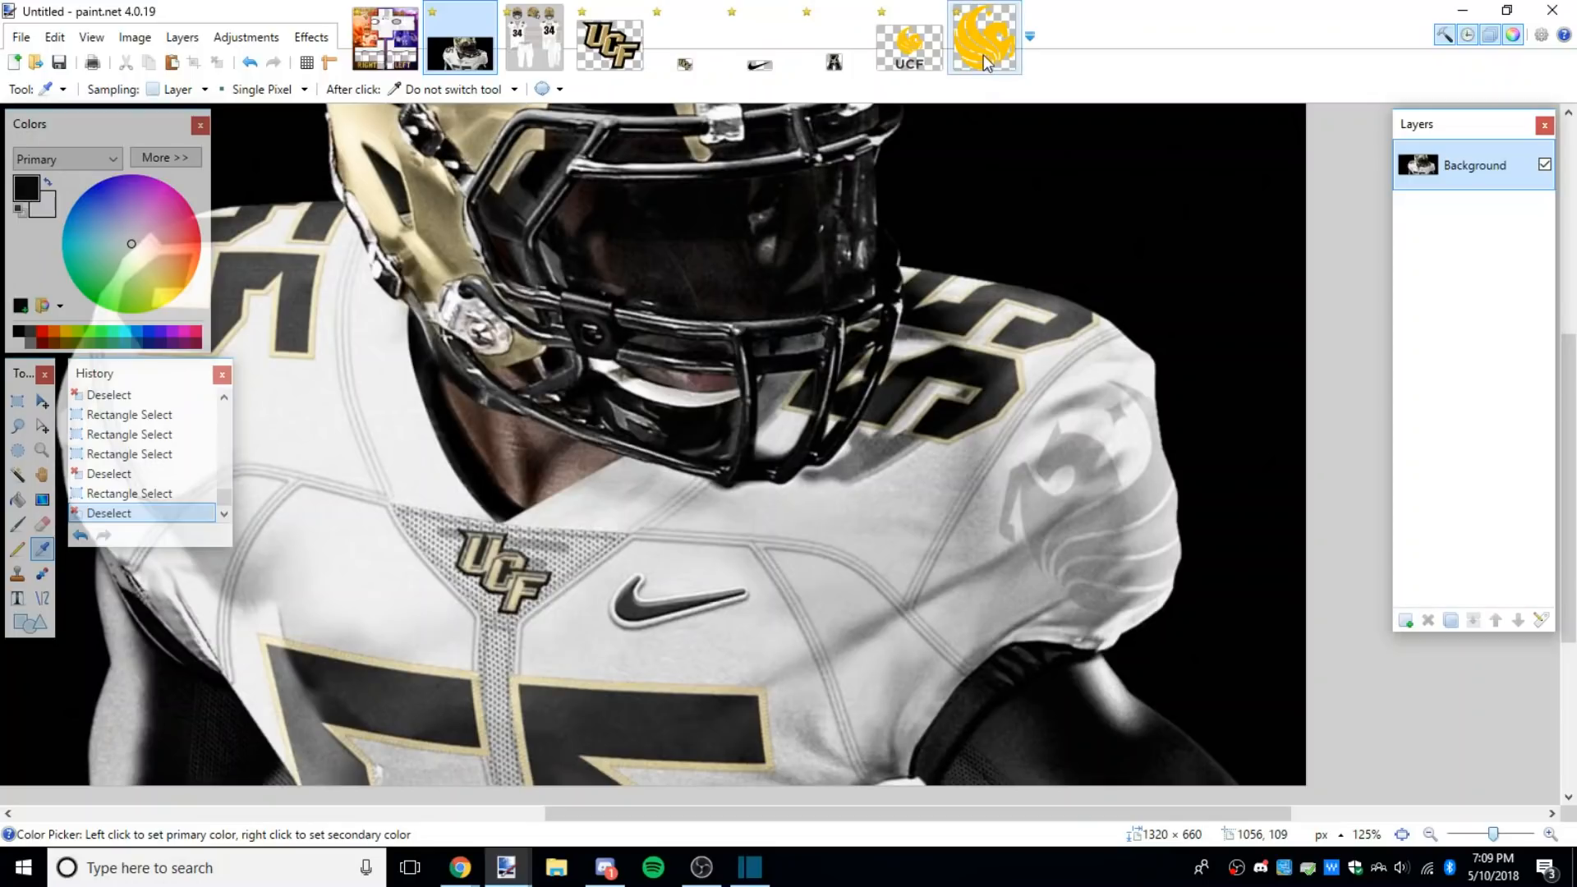
{"action": "left_click", "coordinate": [986, 49]}
{"action": "scroll", "coordinate": [789, 353], "scroll_direction": "down", "scroll_amount": 3}
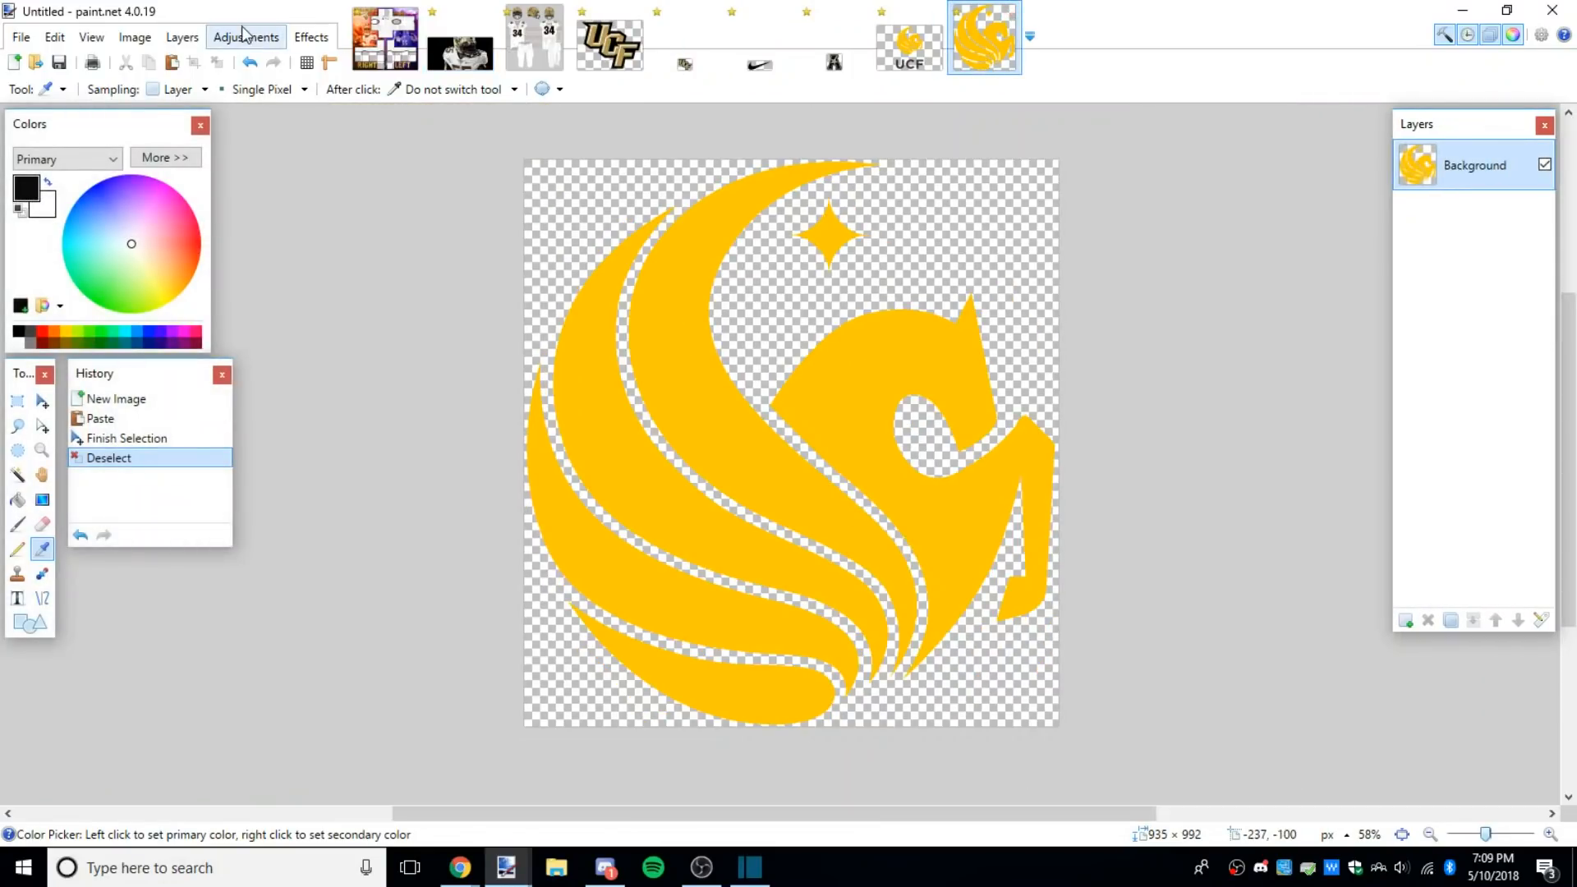
{"action": "left_click", "coordinate": [247, 37]}
{"action": "left_click", "coordinate": [279, 82]}
Step: Darken the grey Pegasus emblem to solid black with repeated Brightness / Contrast adjustments
{"action": "left_click", "coordinate": [247, 37]}
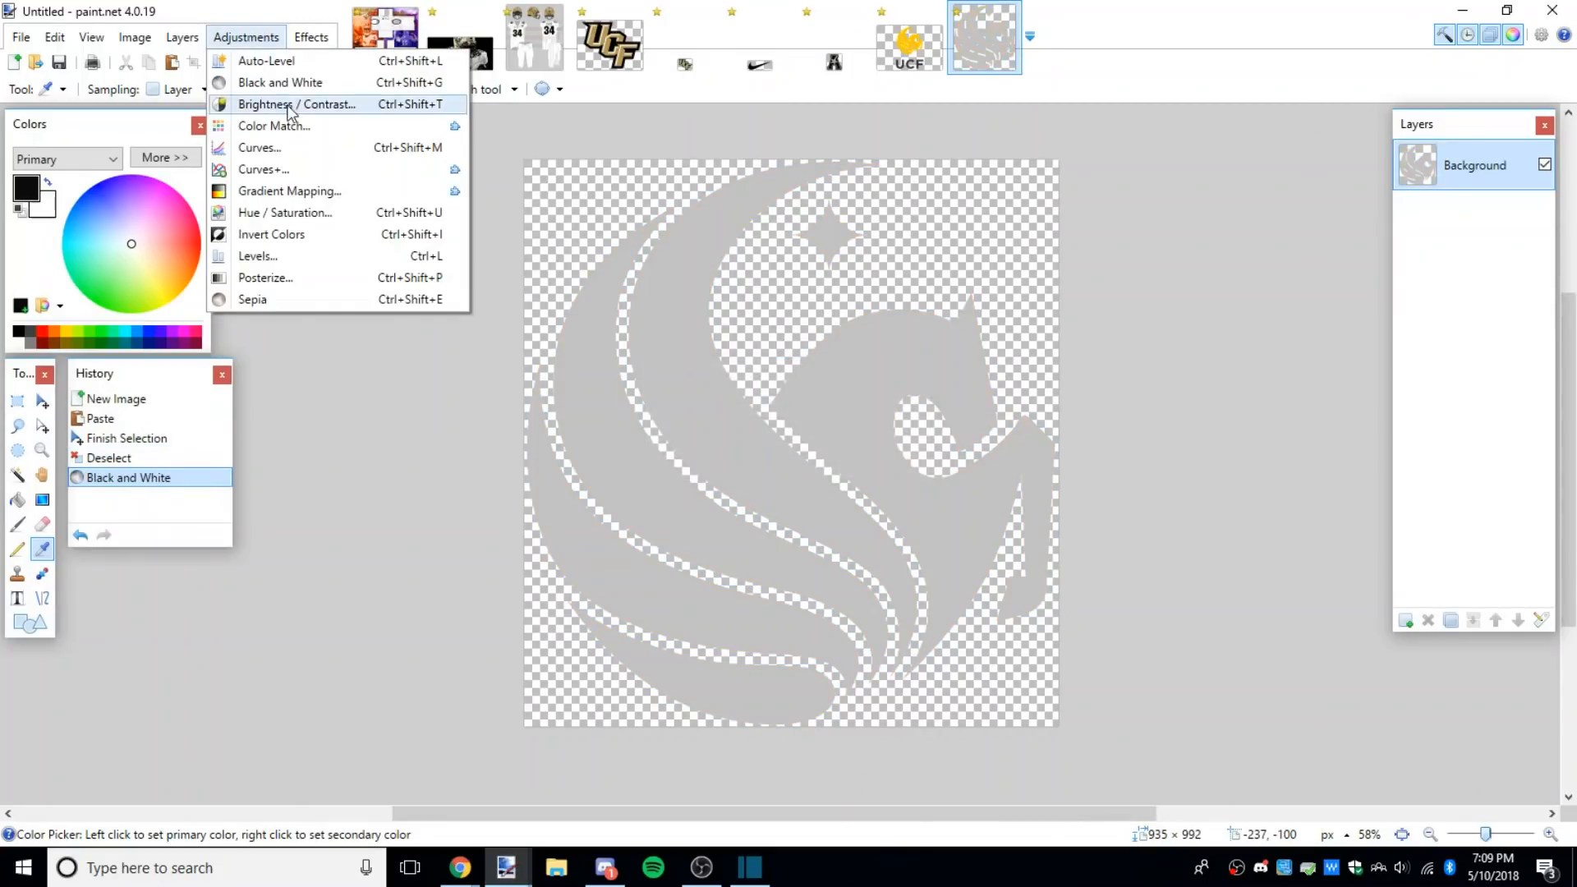
{"action": "left_click", "coordinate": [282, 104]}
{"action": "left_click", "coordinate": [850, 493]}
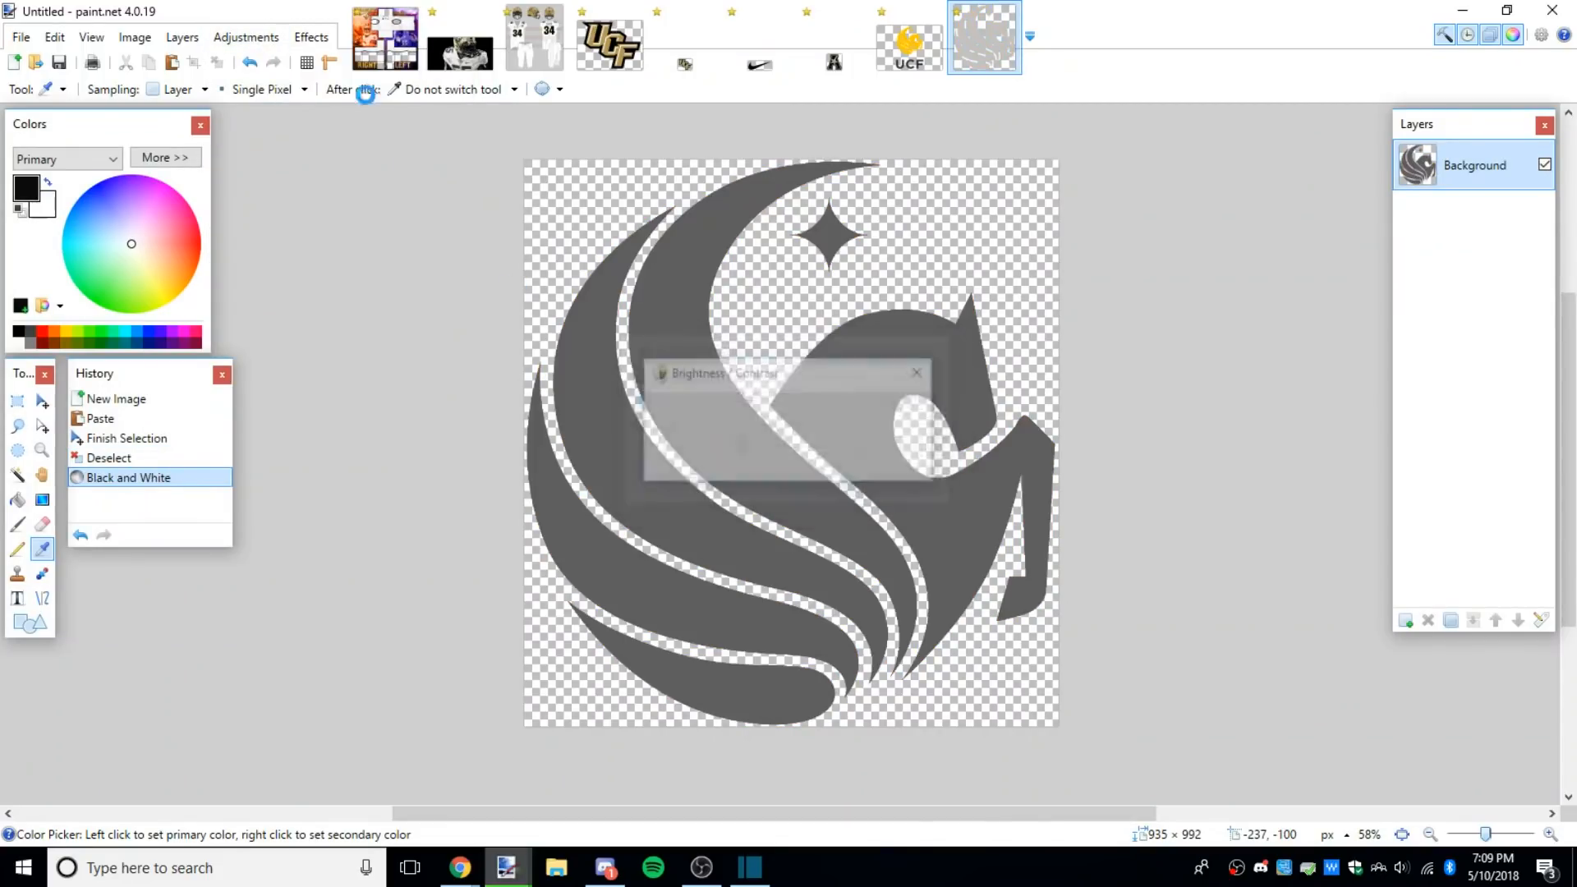
{"action": "key", "text": "ctrl+shift+t"}
{"action": "left_click", "coordinate": [815, 487]}
{"action": "key", "text": "ctrl+shift+t"}
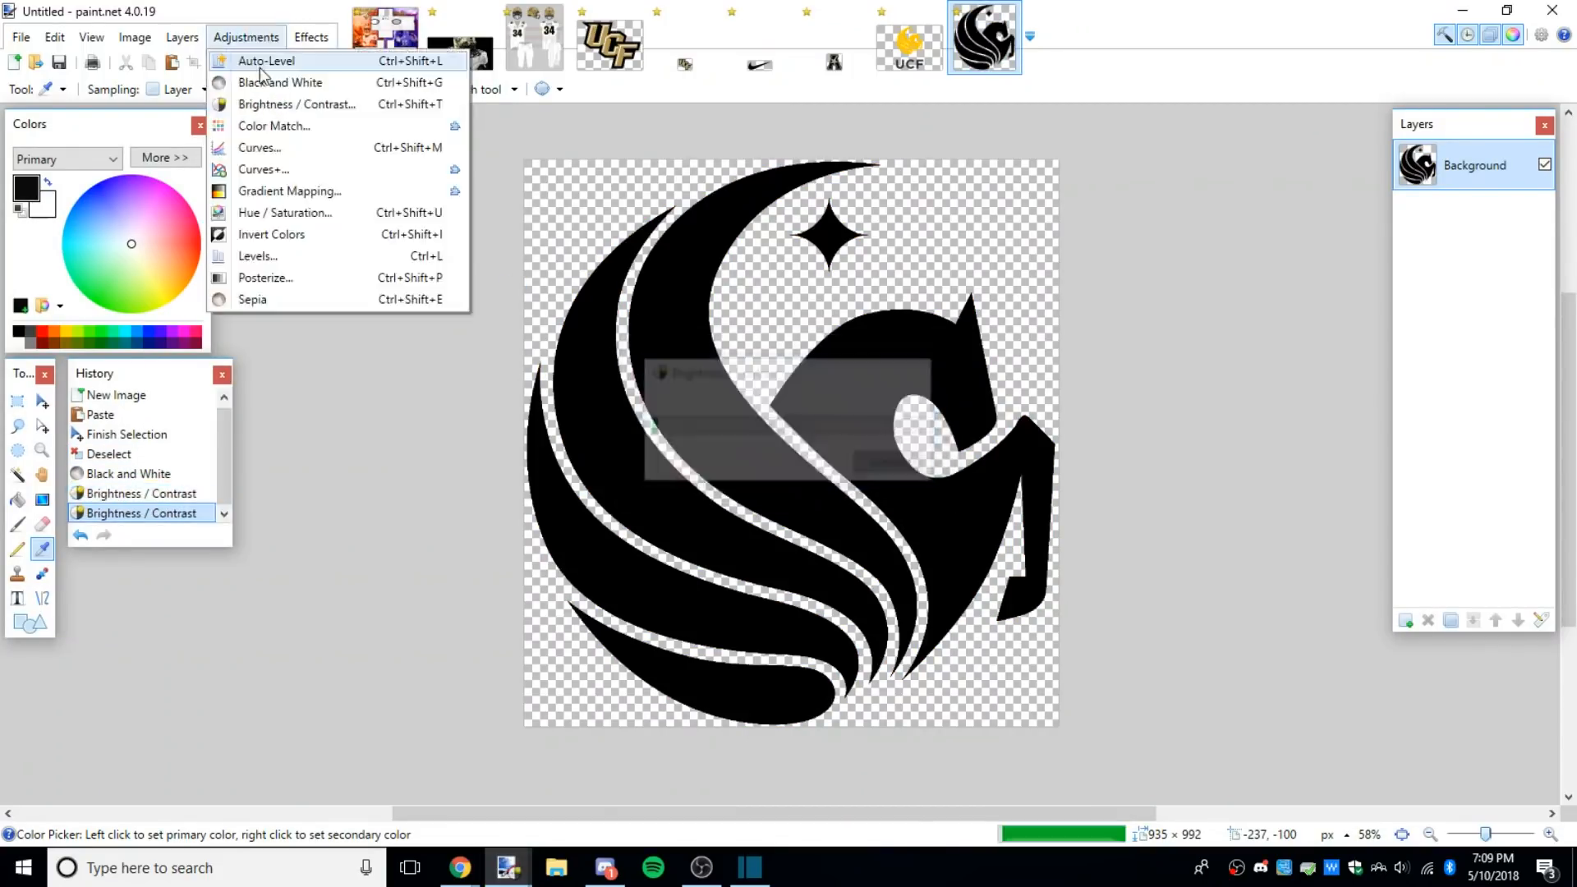
{"action": "left_click", "coordinate": [832, 496]}
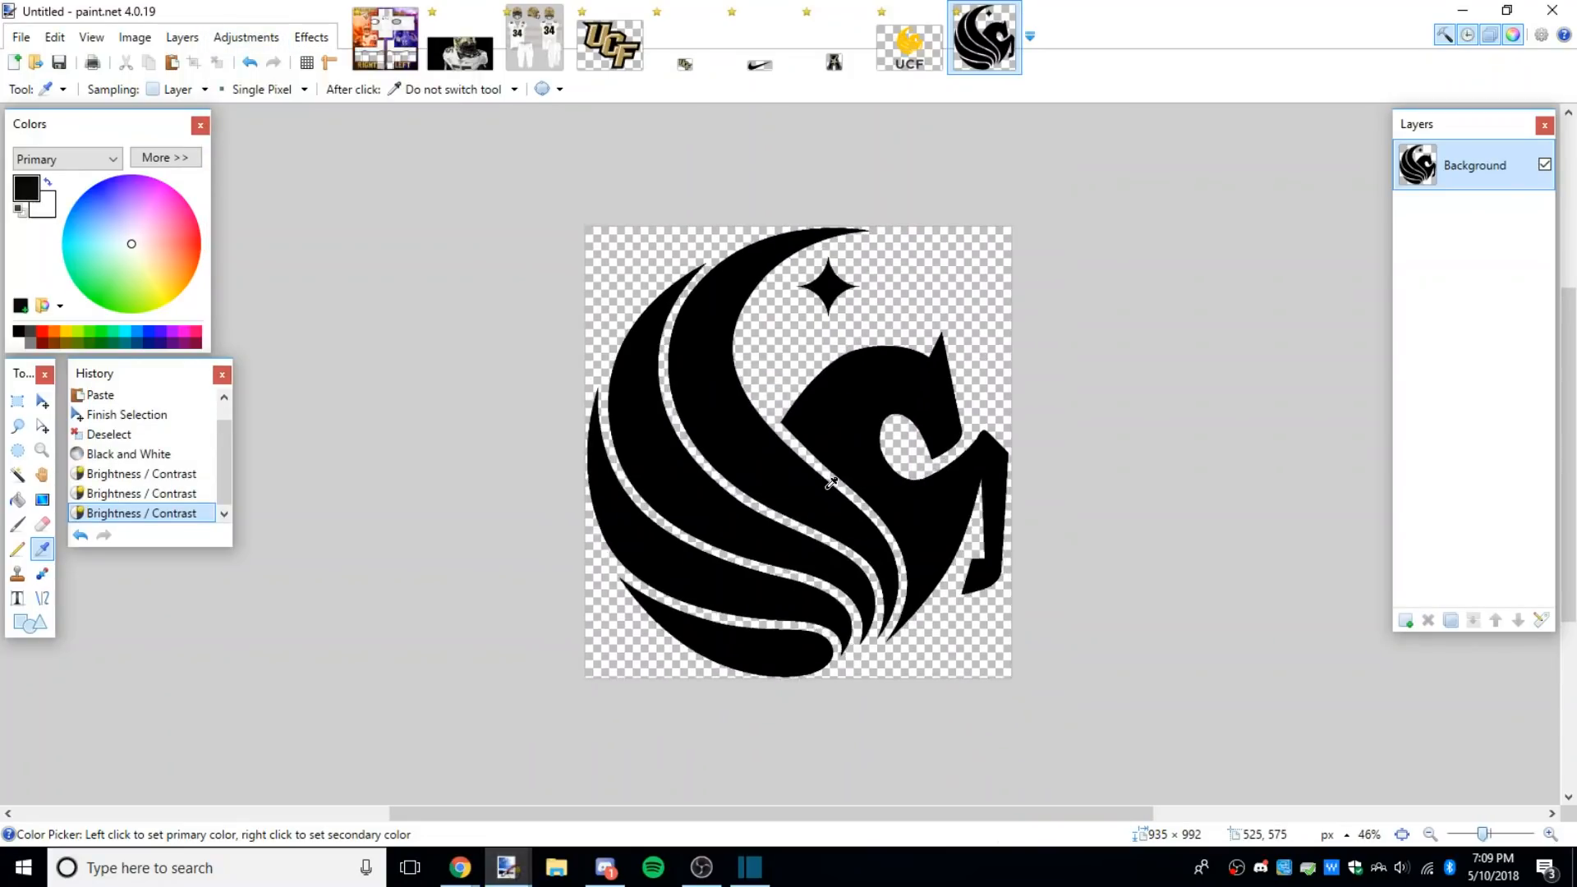
Step: Compare the Pegasus emblem's placement on the player photo's sleeve with the sleeve areas of the jersey template
{"action": "key", "text": "s"}
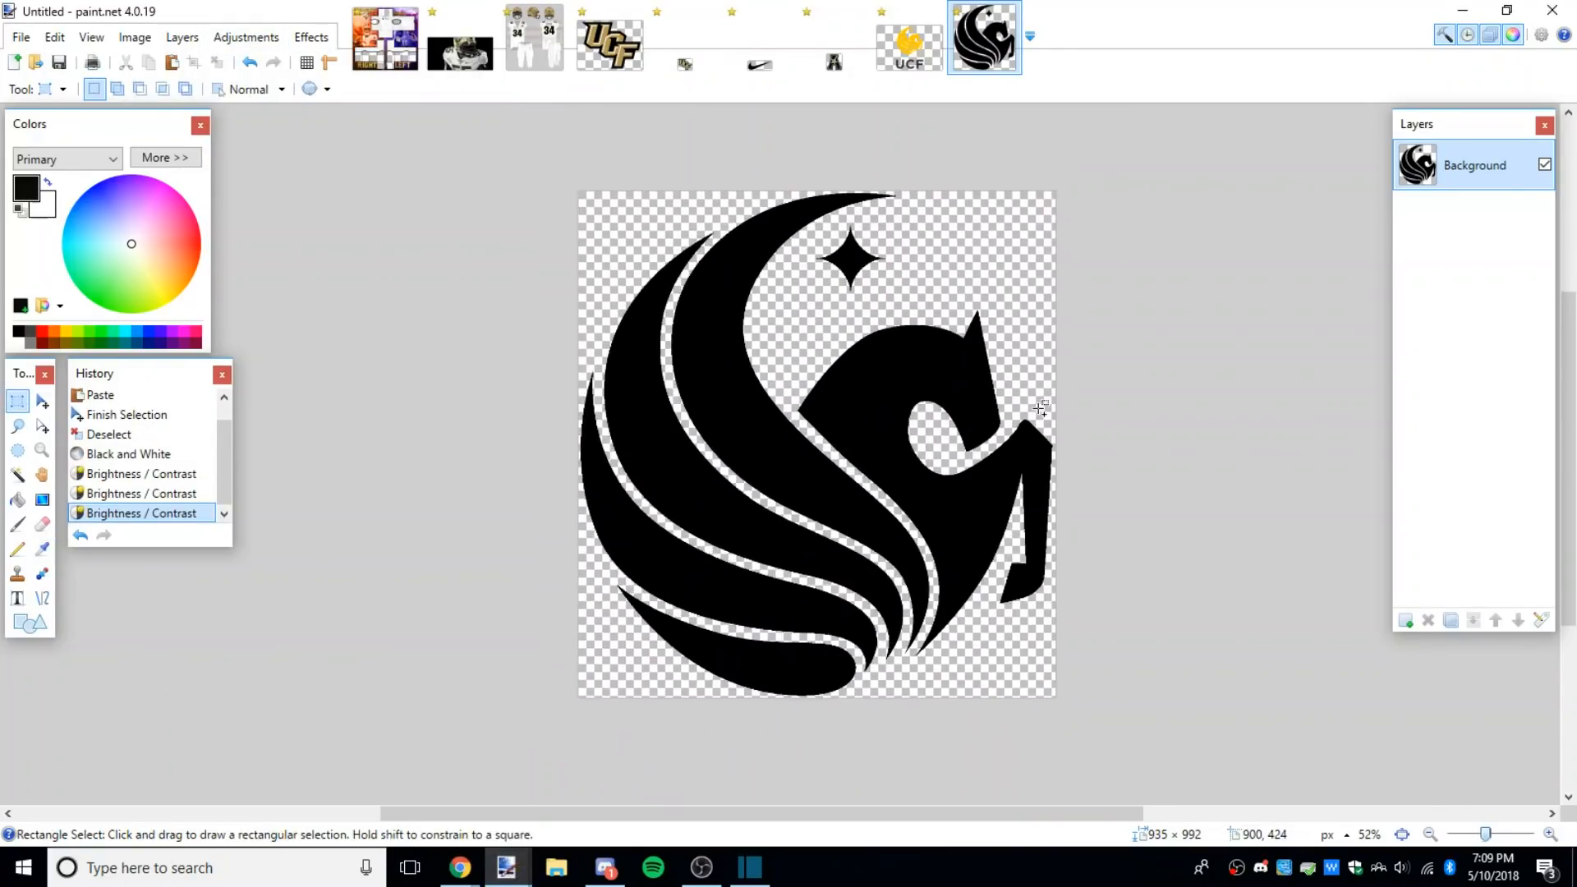
{"action": "scroll", "coordinate": [1076, 401], "scroll_direction": "up", "scroll_amount": 1}
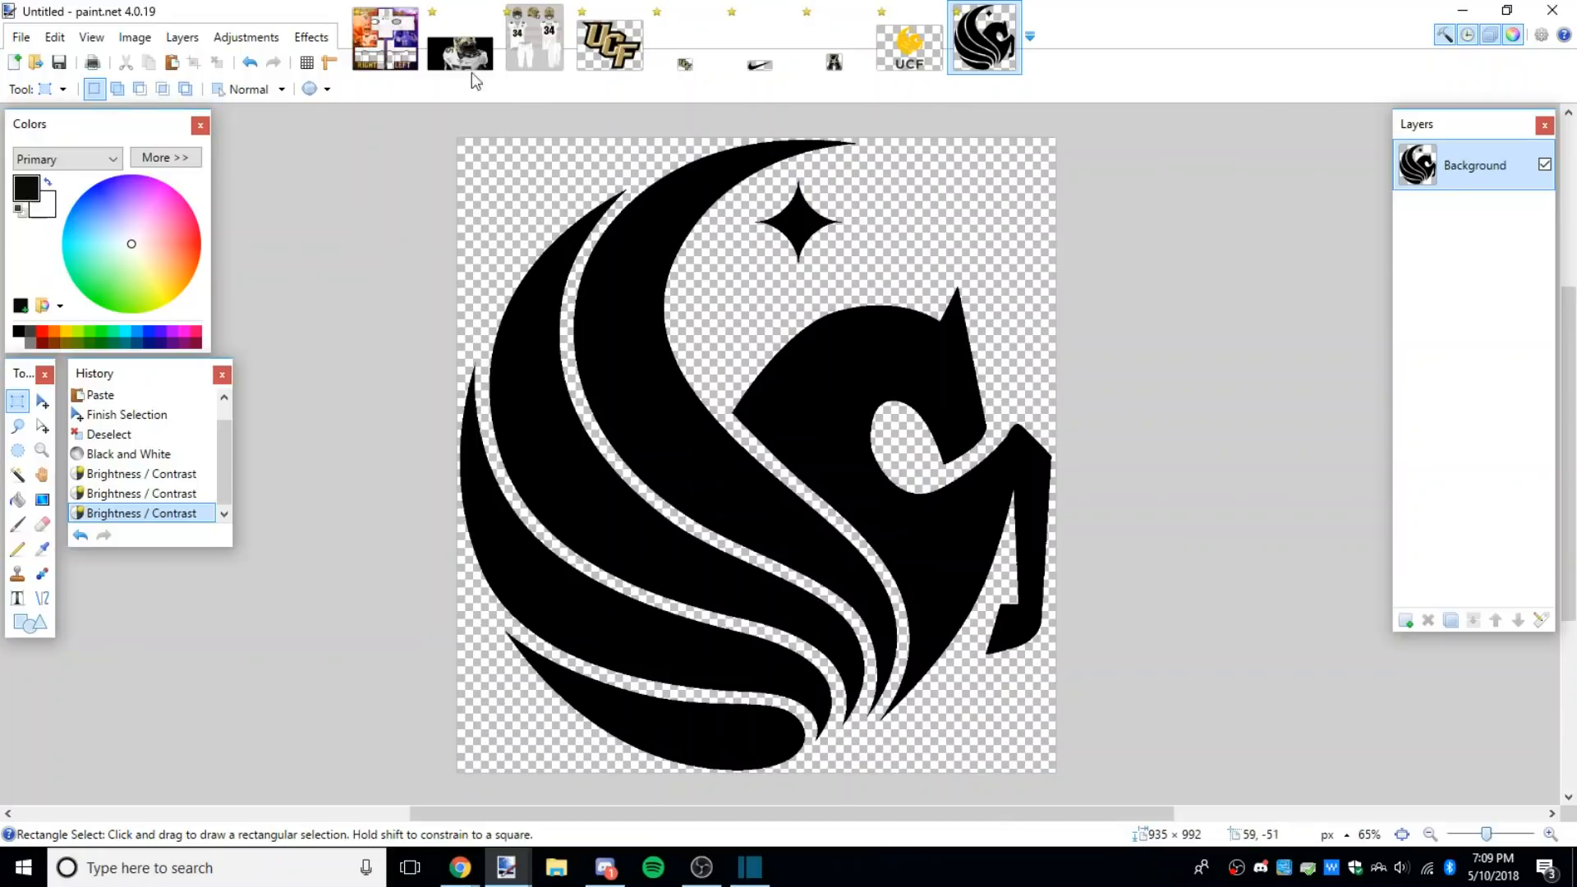
{"action": "left_click", "coordinate": [387, 39]}
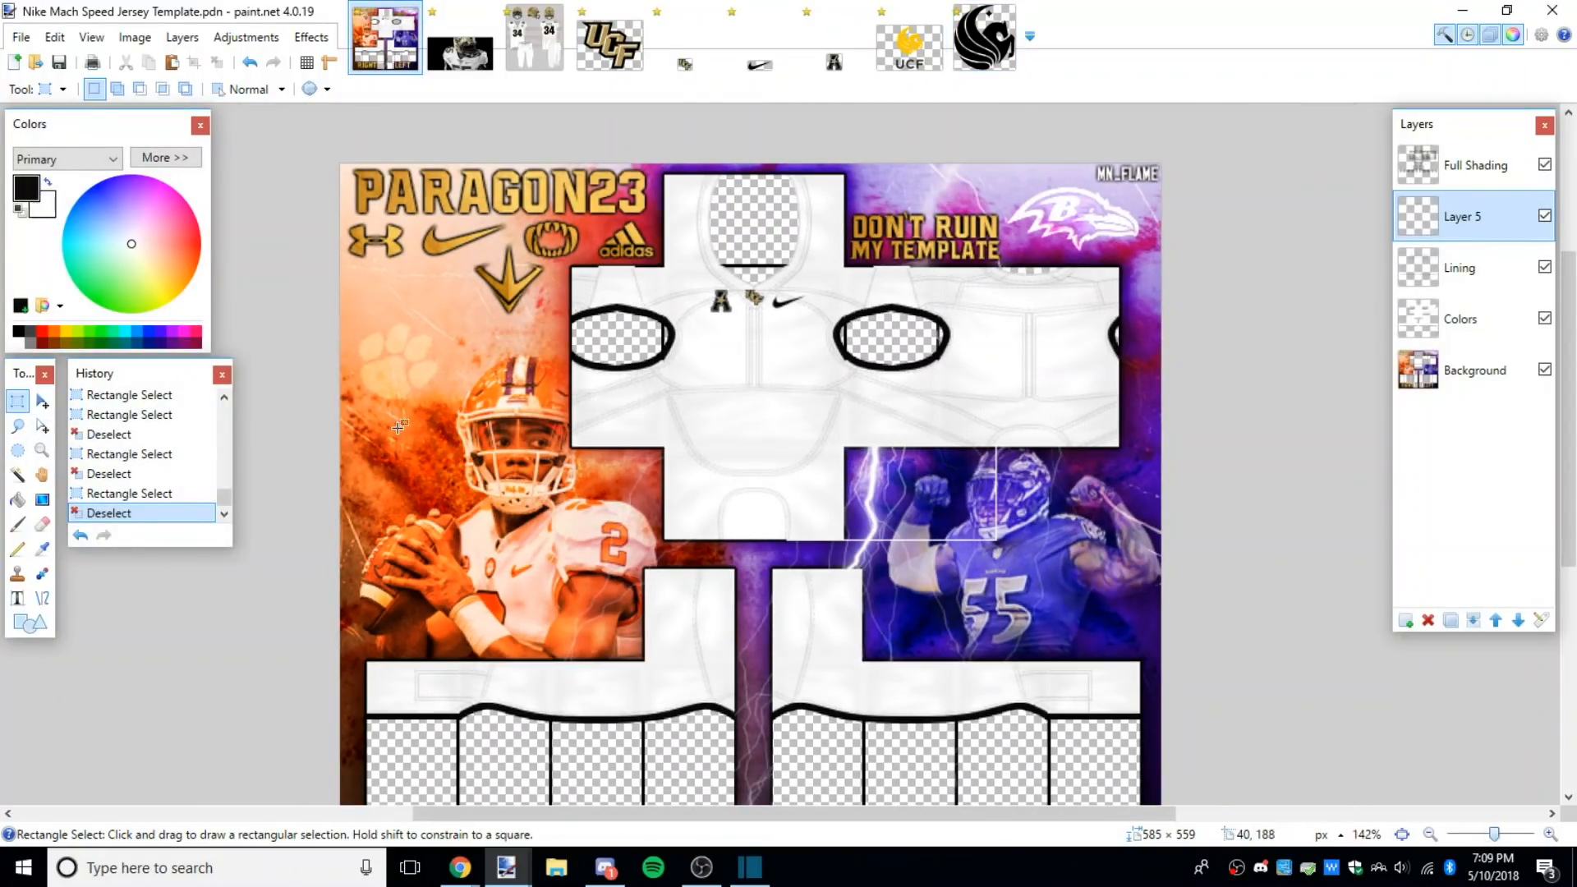
{"action": "left_click", "coordinate": [452, 46]}
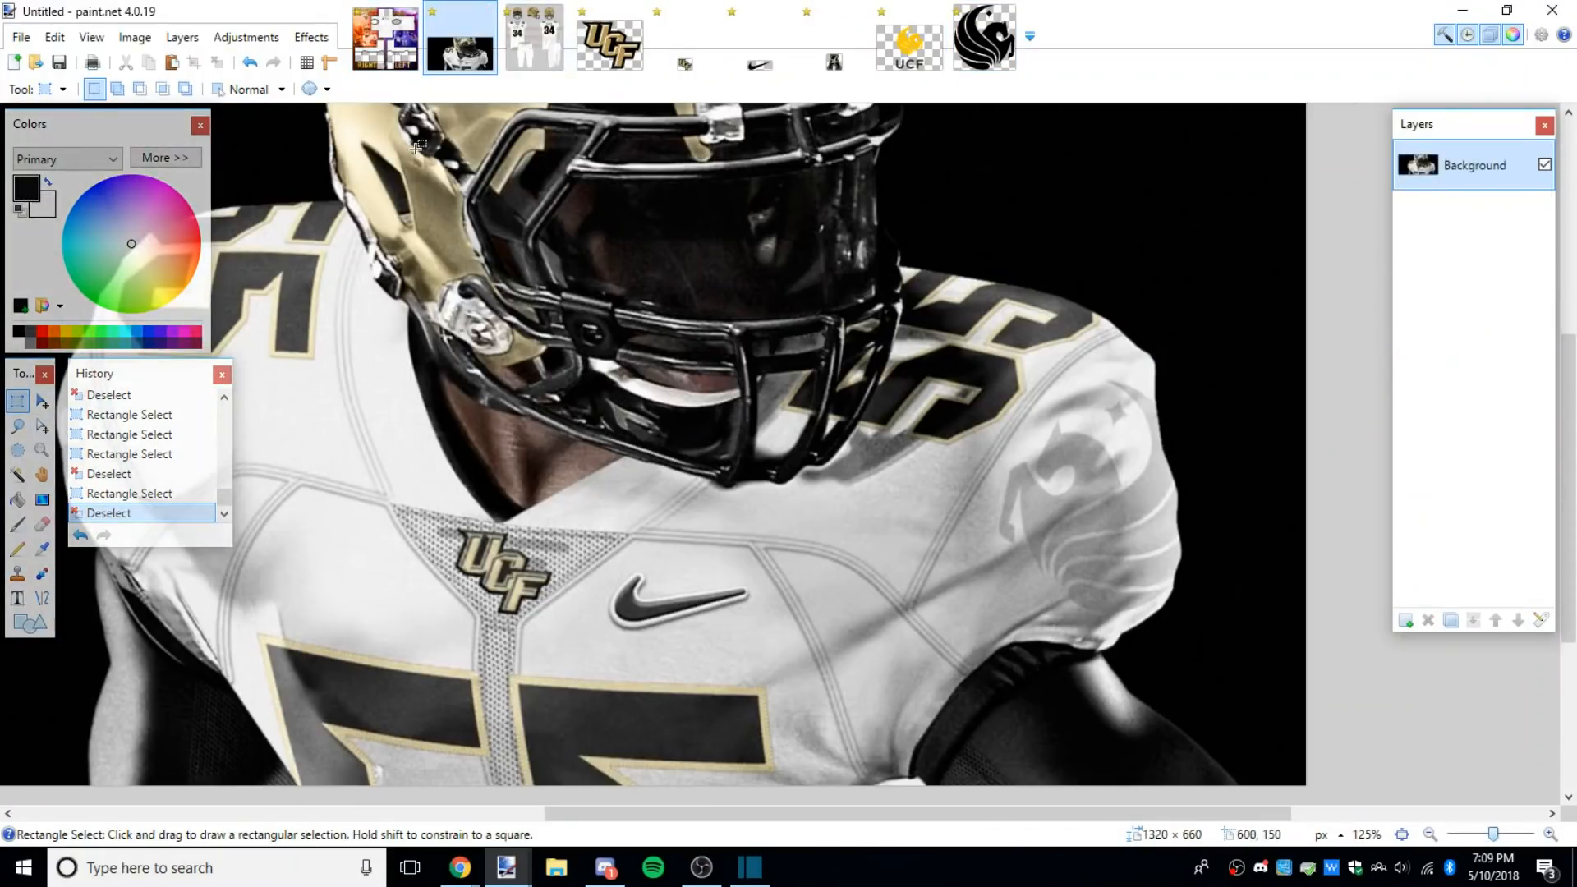
{"action": "left_click", "coordinate": [400, 70]}
{"action": "scroll", "coordinate": [965, 699], "scroll_direction": "up", "scroll_amount": 3}
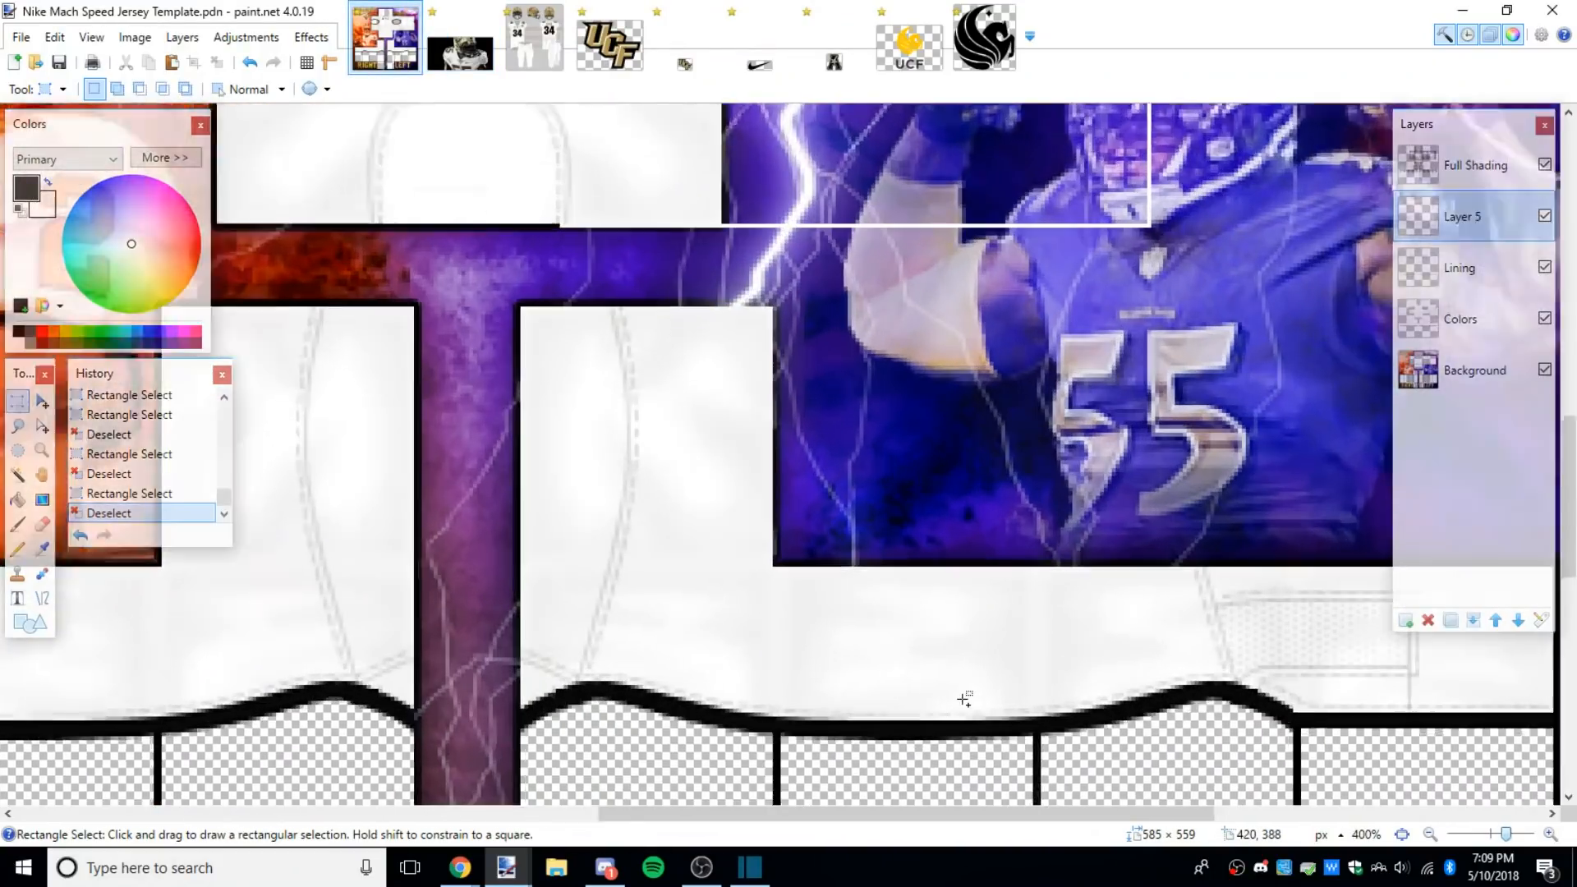
{"action": "scroll", "coordinate": [965, 699], "scroll_direction": "up", "scroll_amount": 1}
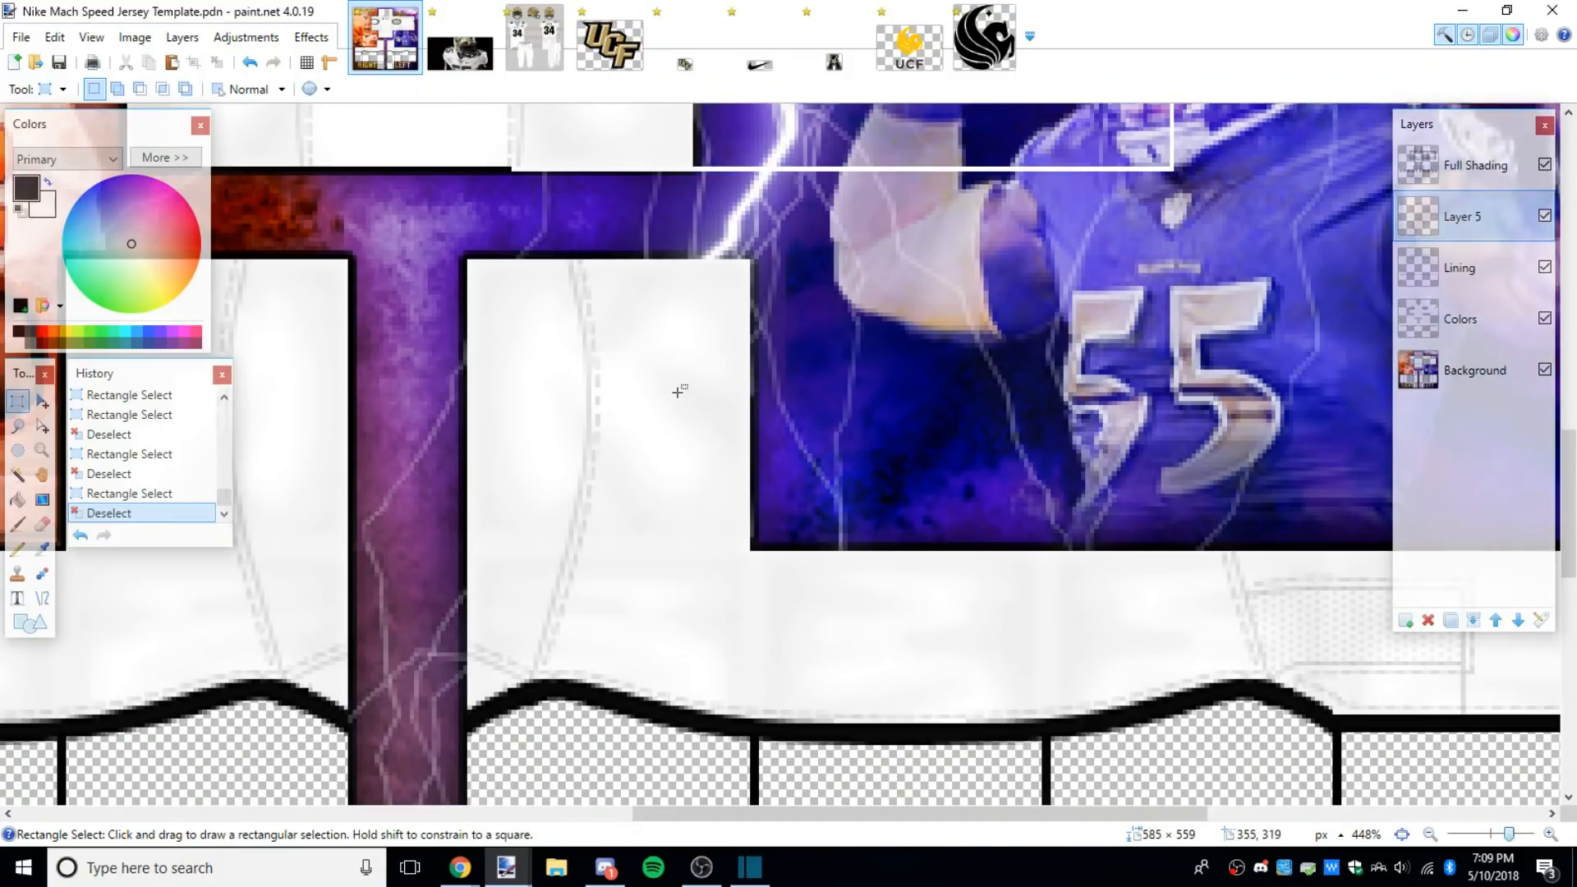
Step: Gauge the Pegasus emblem's extent on the player photo's sleeve against the upper and lower panels of the template's left sleeve
{"action": "left_click", "coordinate": [482, 12]}
{"action": "left_click_drag", "start_coordinate": [1032, 374], "coordinate": [1257, 692]}
{"action": "left_click", "coordinate": [1238, 658]}
{"action": "left_click", "coordinate": [386, 41]}
{"action": "left_click_drag", "start_coordinate": [817, 704], "coordinate": [1018, 552]}
{"action": "left_click", "coordinate": [720, 293]}
{"action": "left_click_drag", "start_coordinate": [747, 283], "coordinate": [592, 510]}
{"action": "left_click", "coordinate": [723, 407]}
{"action": "left_click_drag", "start_coordinate": [749, 282], "coordinate": [608, 521]}
{"action": "left_click", "coordinate": [637, 512]}
{"action": "left_click_drag", "start_coordinate": [761, 769], "coordinate": [1042, 690]}
{"action": "key", "text": "ctrl+d"}
Step: Resize the Pegasus image to 62 pixels wide by absolute size, keeping the aspect ratio
{"action": "left_click", "coordinate": [985, 37]}
{"action": "key", "text": "ctrl+r"}
{"action": "type", "text": "62"}
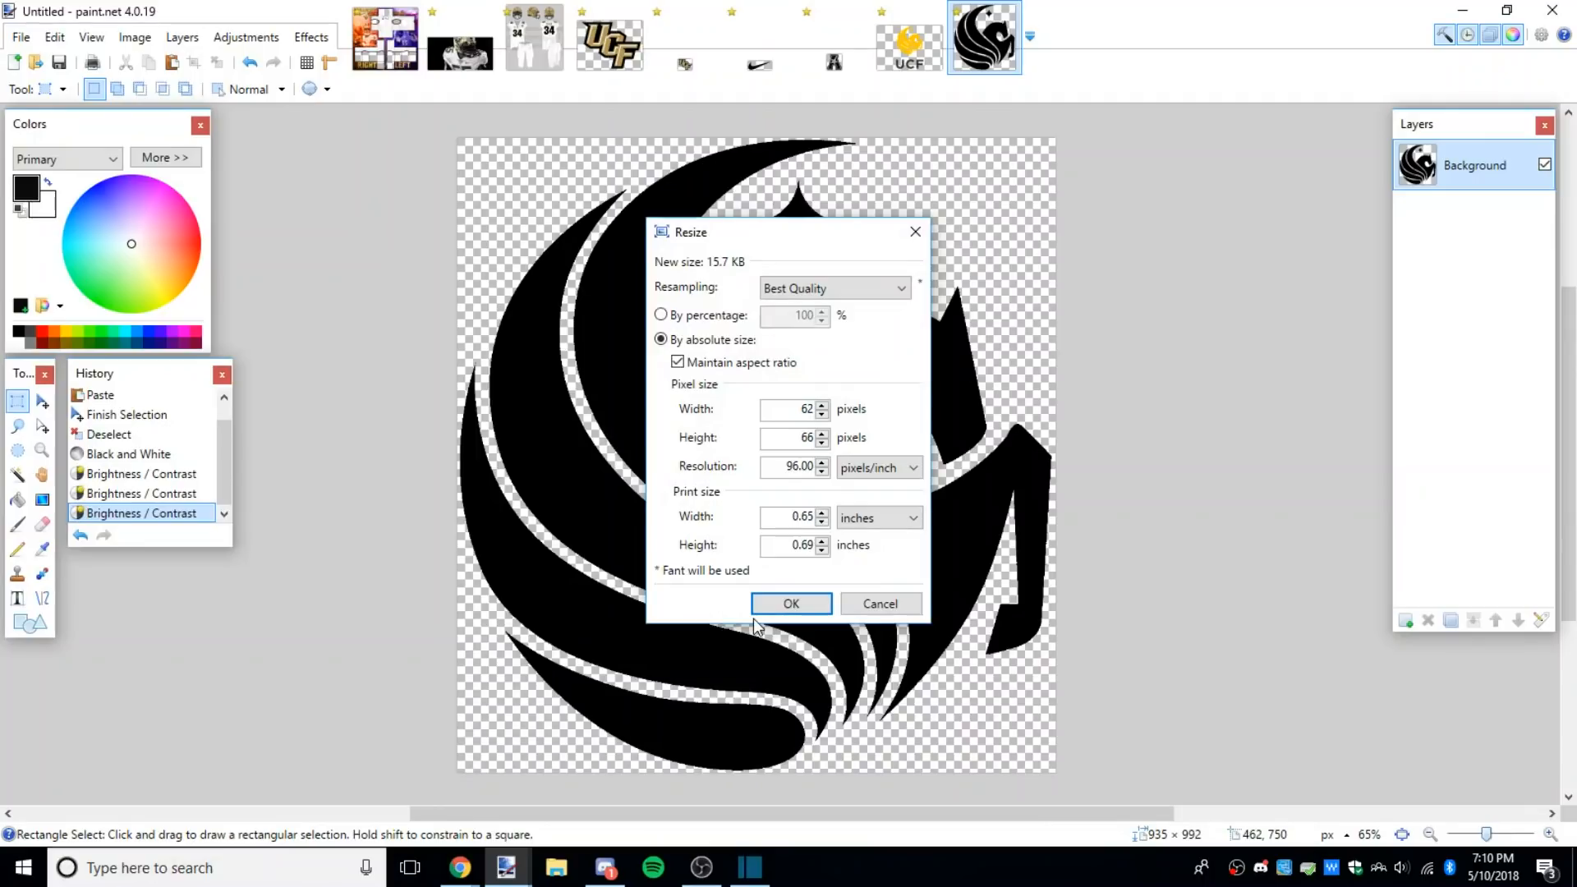
{"action": "left_click", "coordinate": [753, 614]}
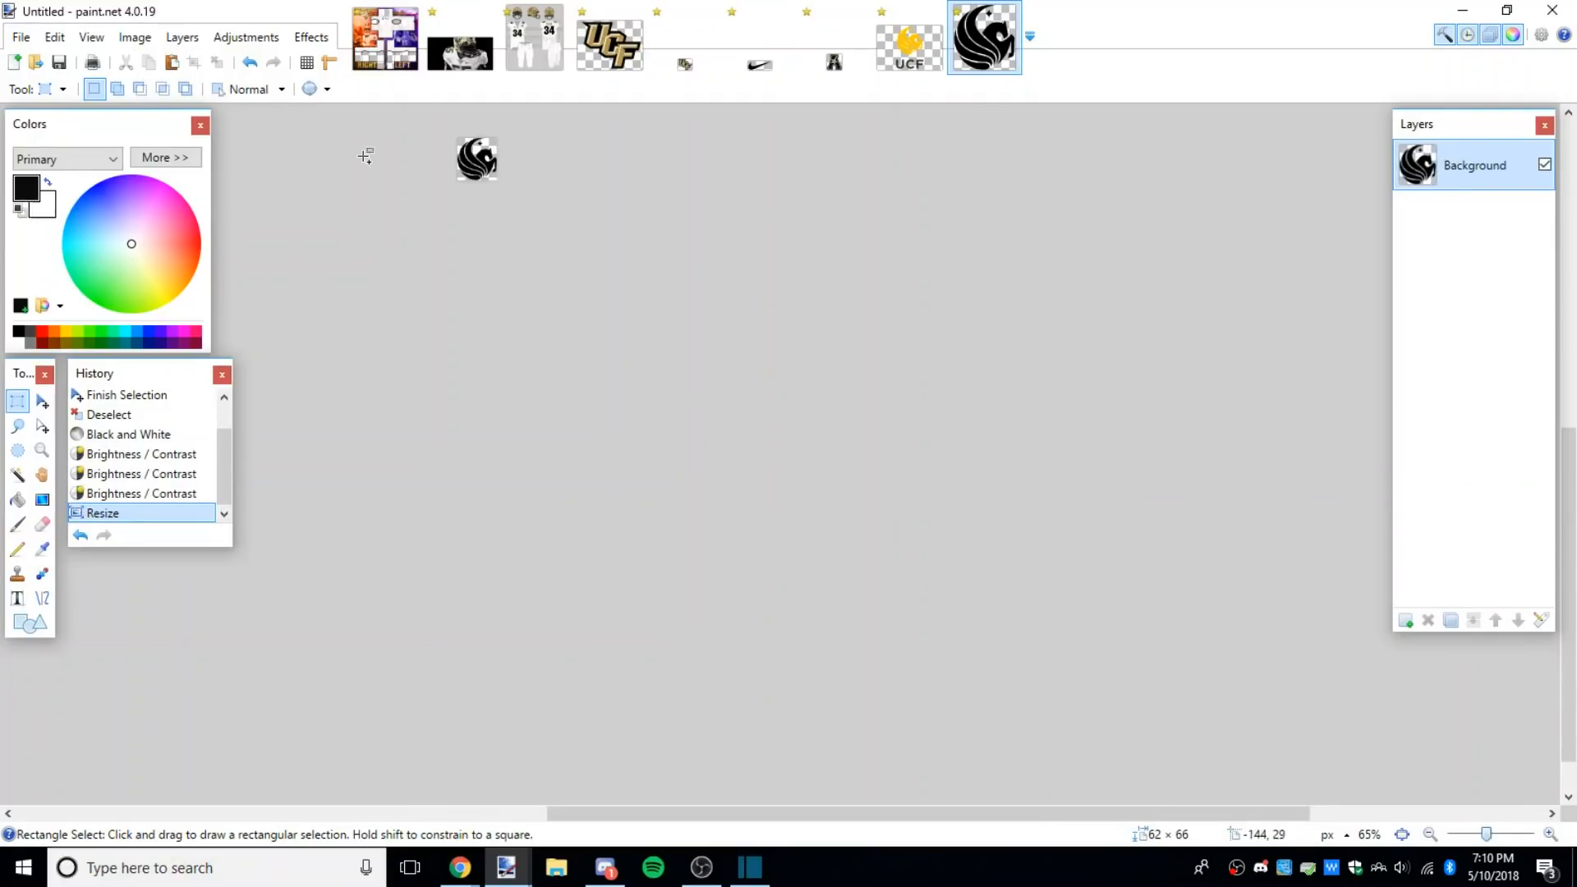
Step: Copy the whole resized Pegasus emblem, paste it into a new layer of the jersey template and move it toward the left sleeve
{"action": "scroll", "coordinate": [407, 364], "scroll_direction": "up", "scroll_amount": 3}
{"action": "scroll", "coordinate": [406, 364], "scroll_direction": "up", "scroll_amount": 1}
{"action": "left_click_drag", "start_coordinate": [431, 337], "coordinate": [678, 617]}
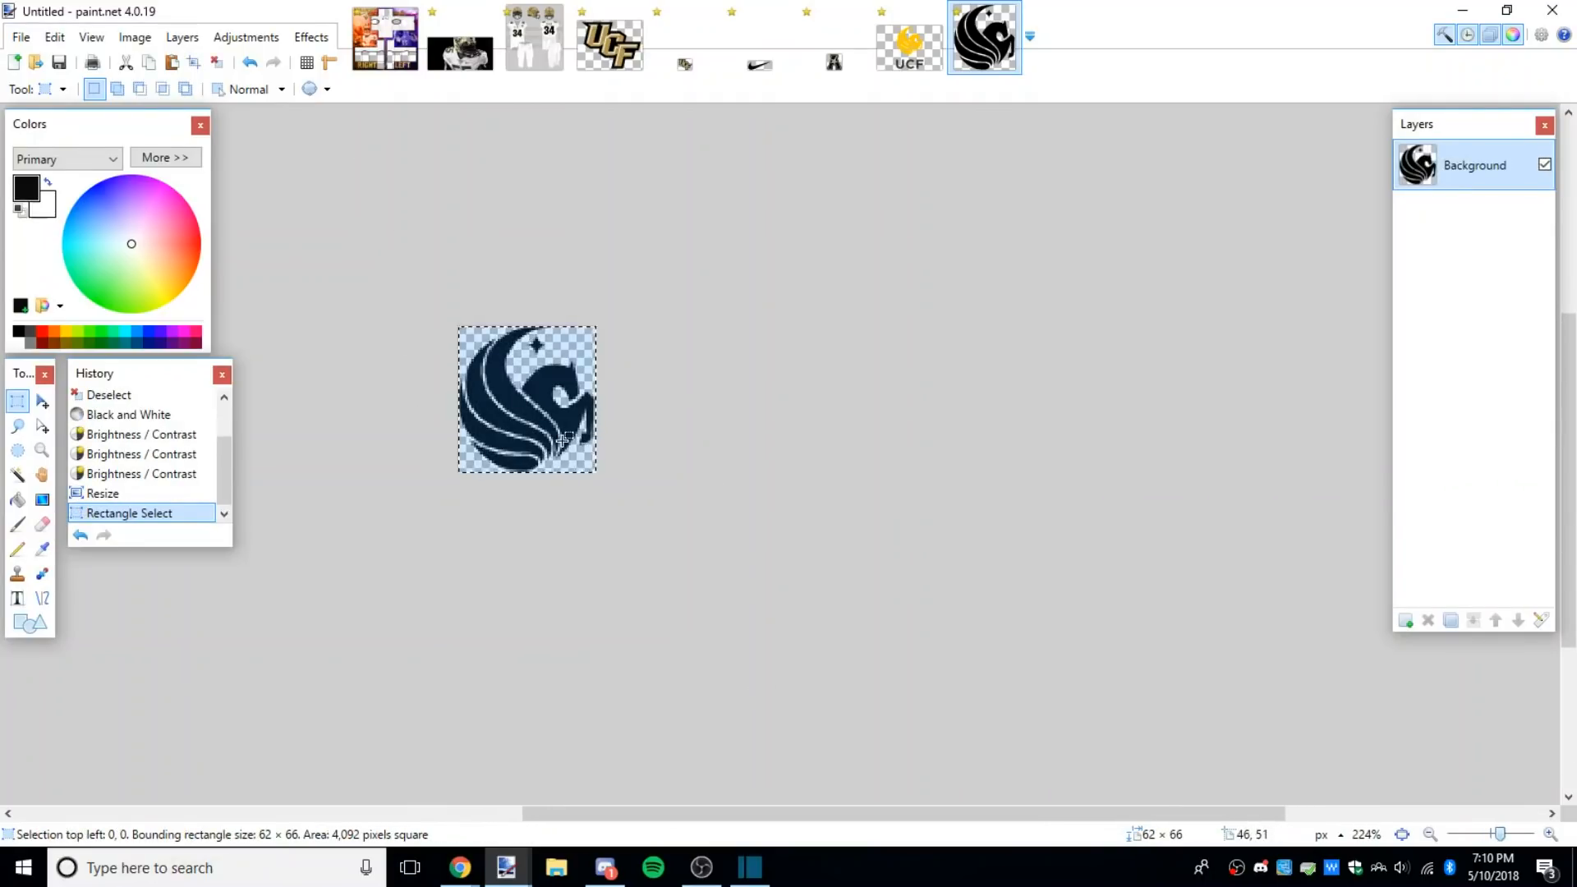
{"action": "left_click", "coordinate": [386, 37]}
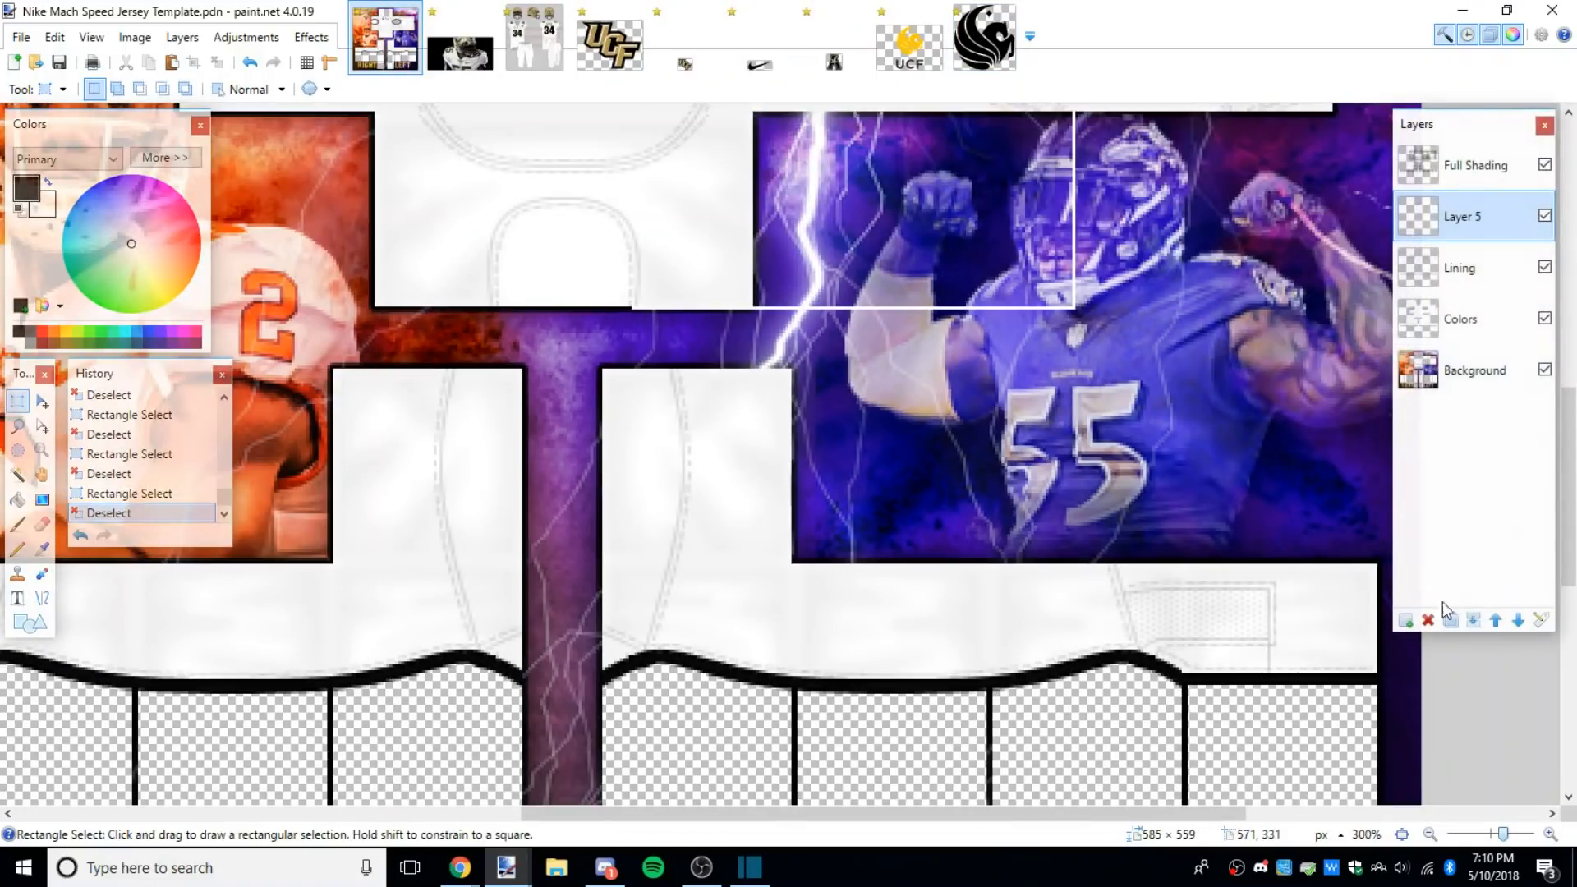
{"action": "left_click", "coordinate": [1412, 619]}
{"action": "key", "text": "ctrl+v"}
{"action": "left_click_drag", "start_coordinate": [668, 259], "coordinate": [1109, 573]}
{"action": "left_click_drag", "start_coordinate": [1075, 482], "coordinate": [1261, 535]}
Step: Check the emblem's direction in the player photo, flip the Pegasus image horizontally and replace the template's pasted emblem with the flipped version
{"action": "left_click", "coordinate": [460, 45]}
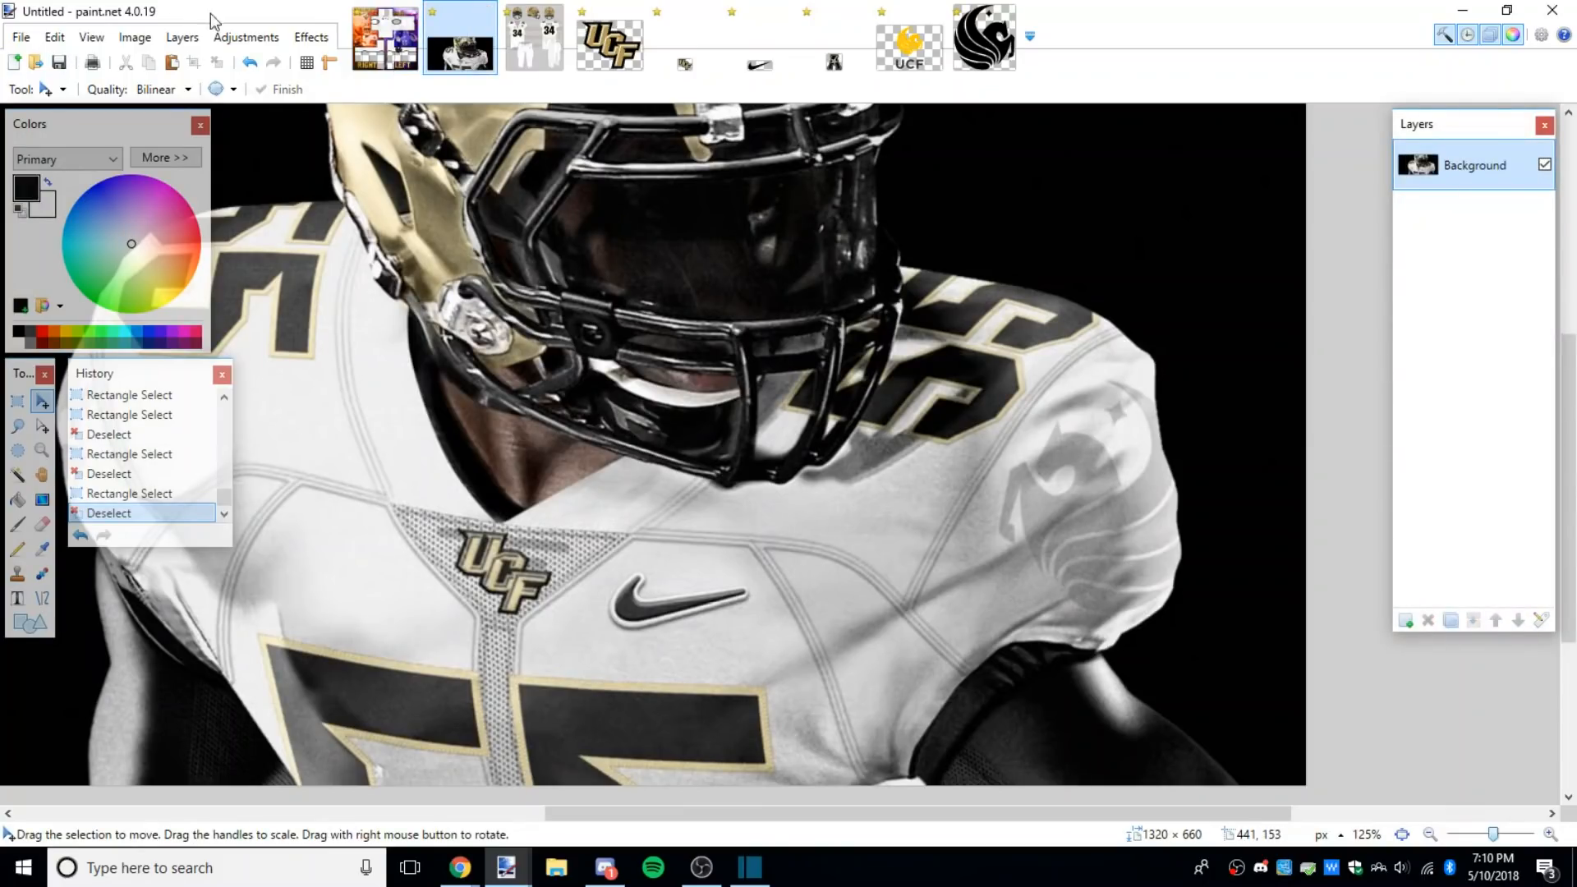
{"action": "left_click", "coordinate": [386, 37]}
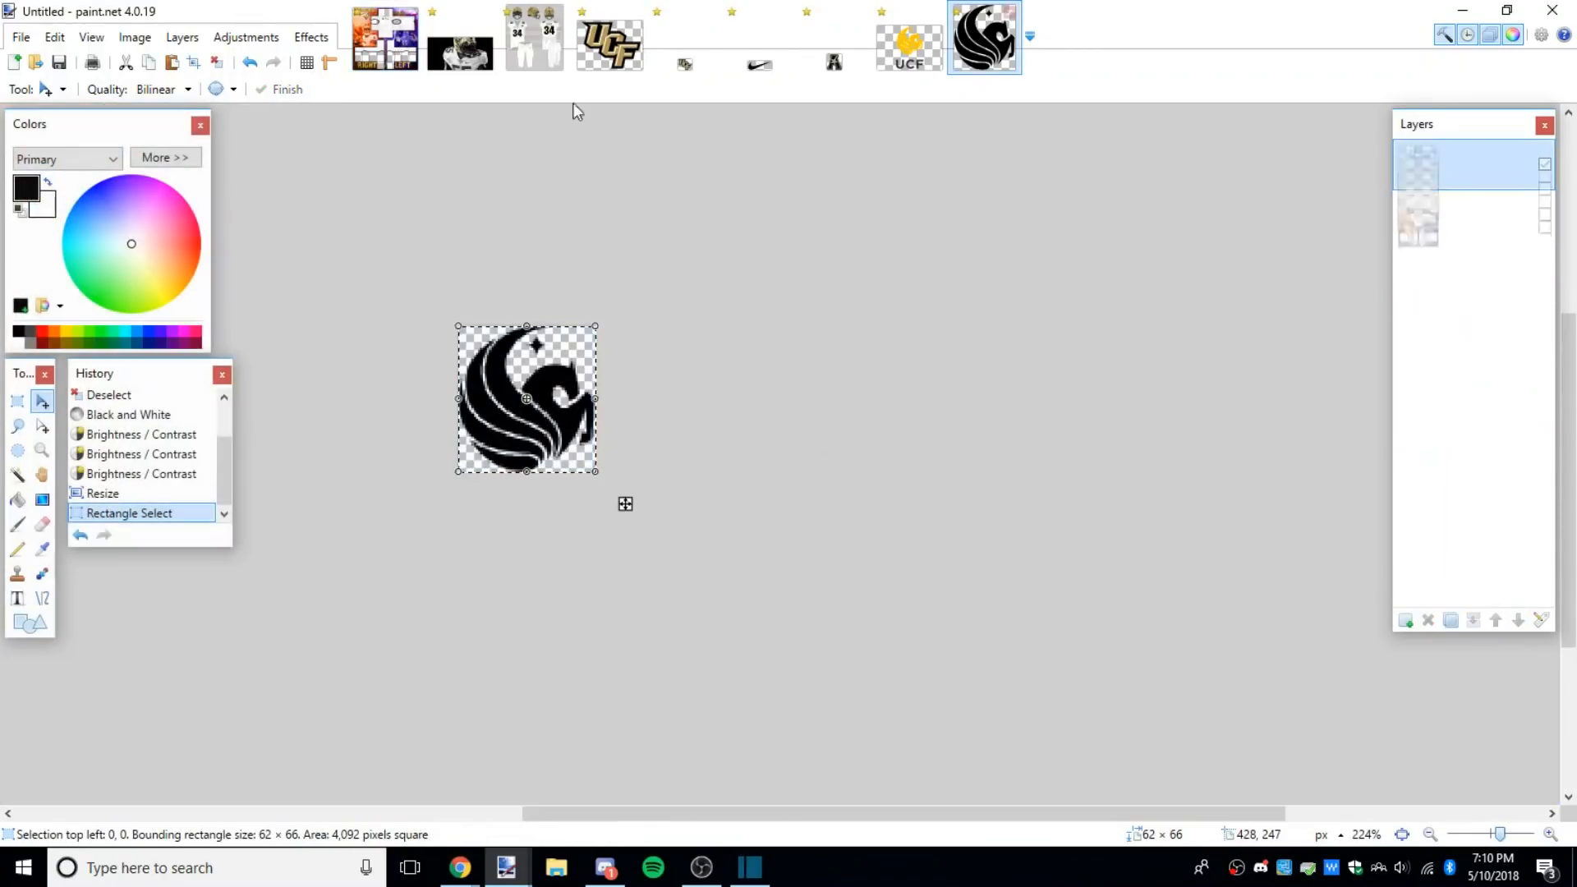
{"action": "left_click", "coordinate": [985, 37]}
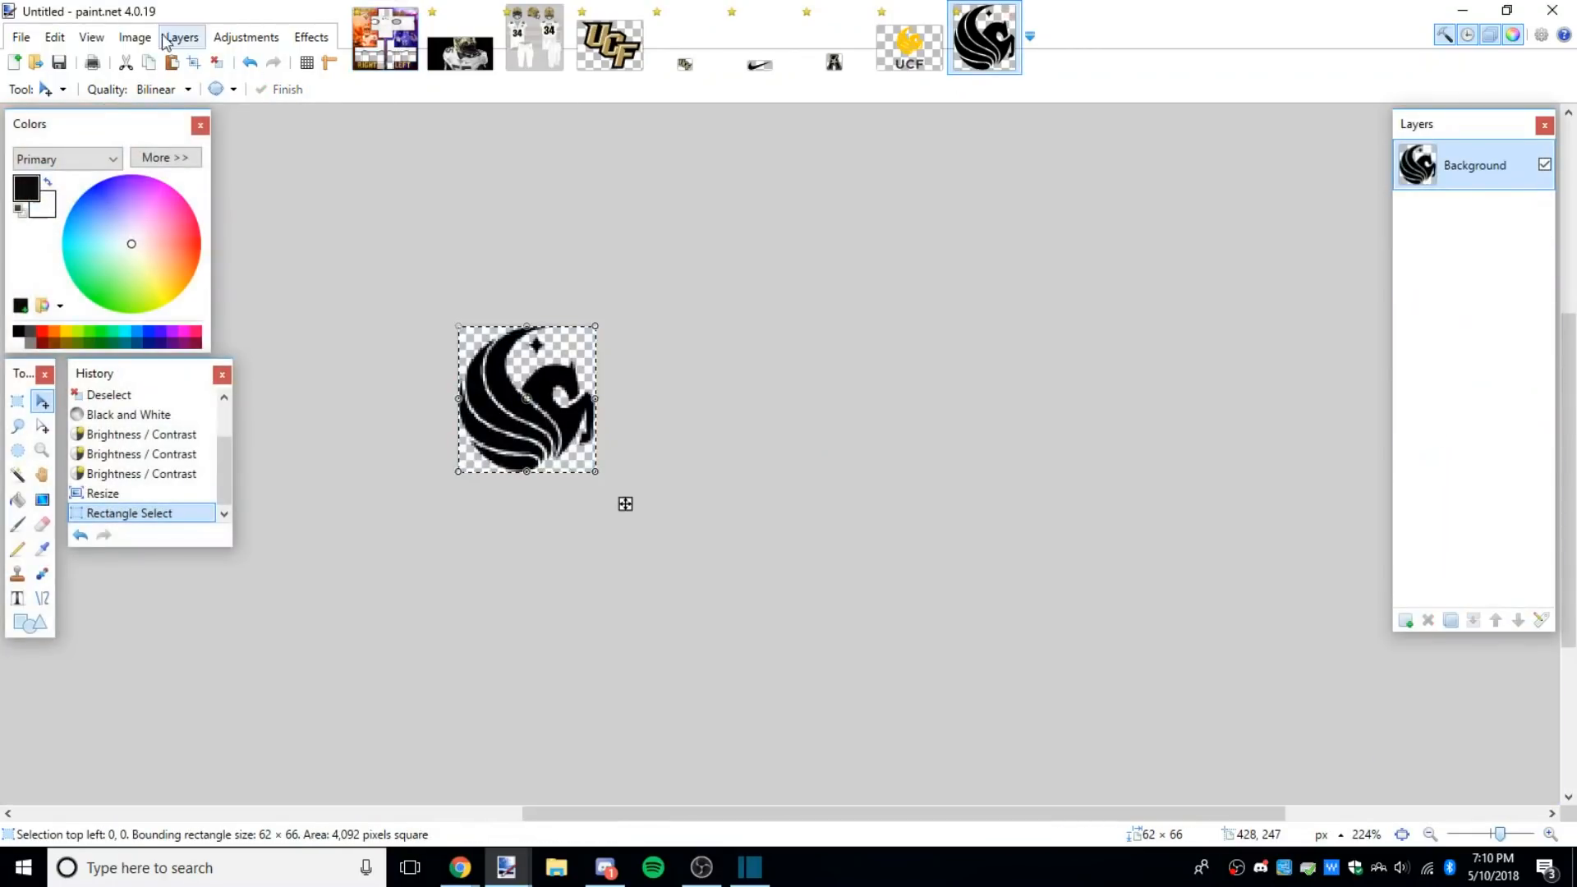
{"action": "left_click", "coordinate": [135, 37]}
{"action": "left_click", "coordinate": [170, 137]}
{"action": "left_click", "coordinate": [485, 361]}
{"action": "left_click", "coordinate": [386, 37]}
{"action": "key", "text": "ctrl+v"}
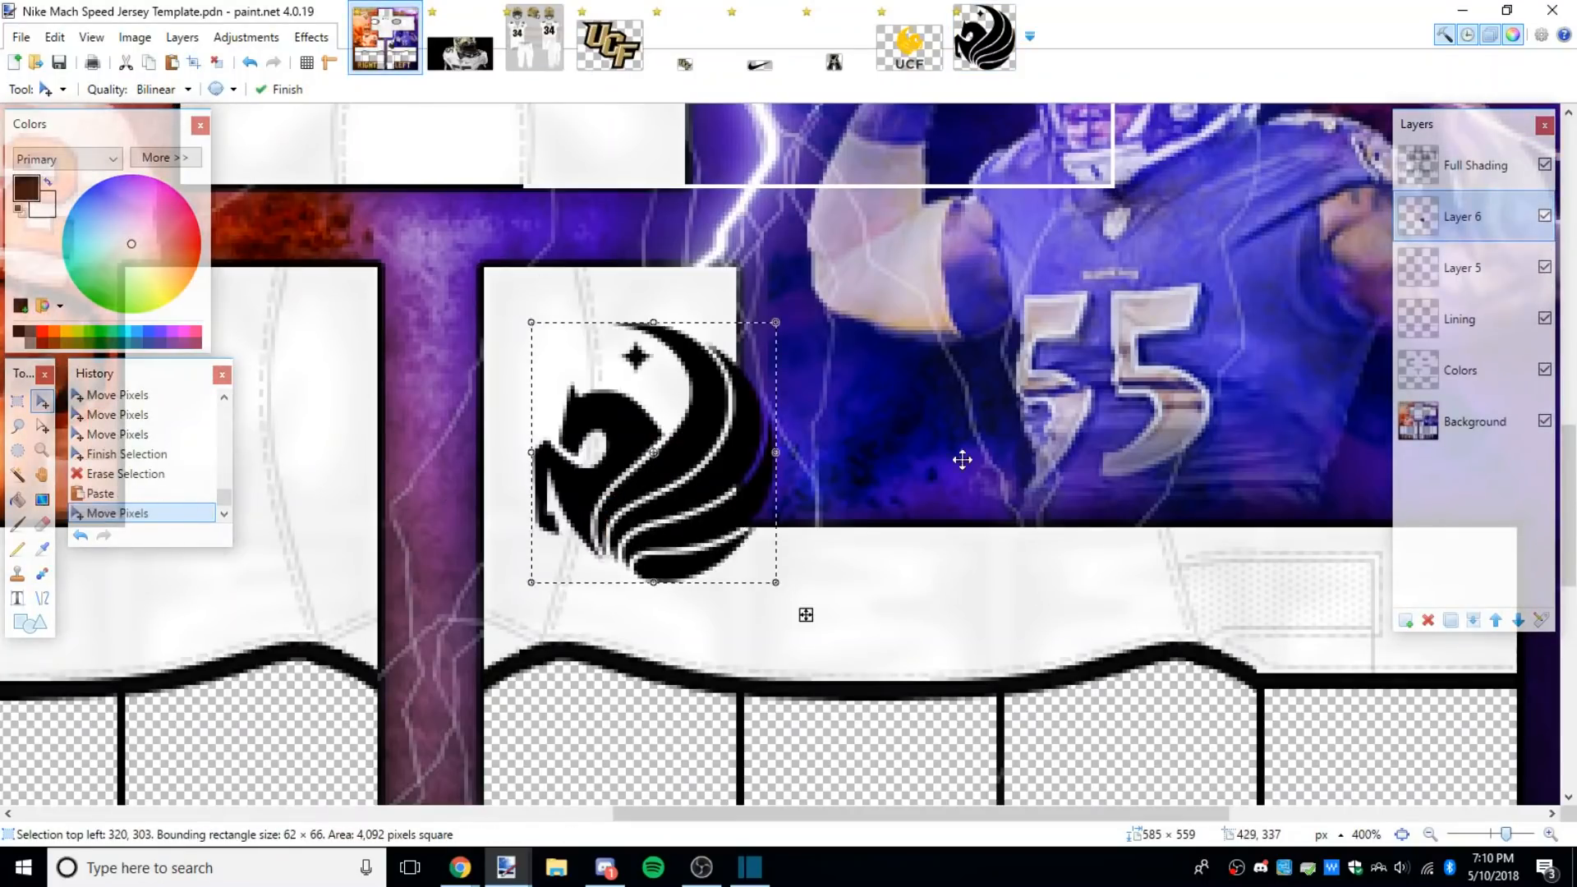
Step: Position the flipped emblem on the left sleeve's lower panel just above the cuff line, at 375, 323, and deselect it
{"action": "left_click_drag", "start_coordinate": [961, 457], "coordinate": [1145, 513]}
{"action": "scroll", "coordinate": [995, 698], "scroll_direction": "down", "scroll_amount": 2}
{"action": "left_click_drag", "start_coordinate": [995, 698], "coordinate": [1022, 657]}
{"action": "scroll", "coordinate": [917, 634], "scroll_direction": "up", "scroll_amount": 4}
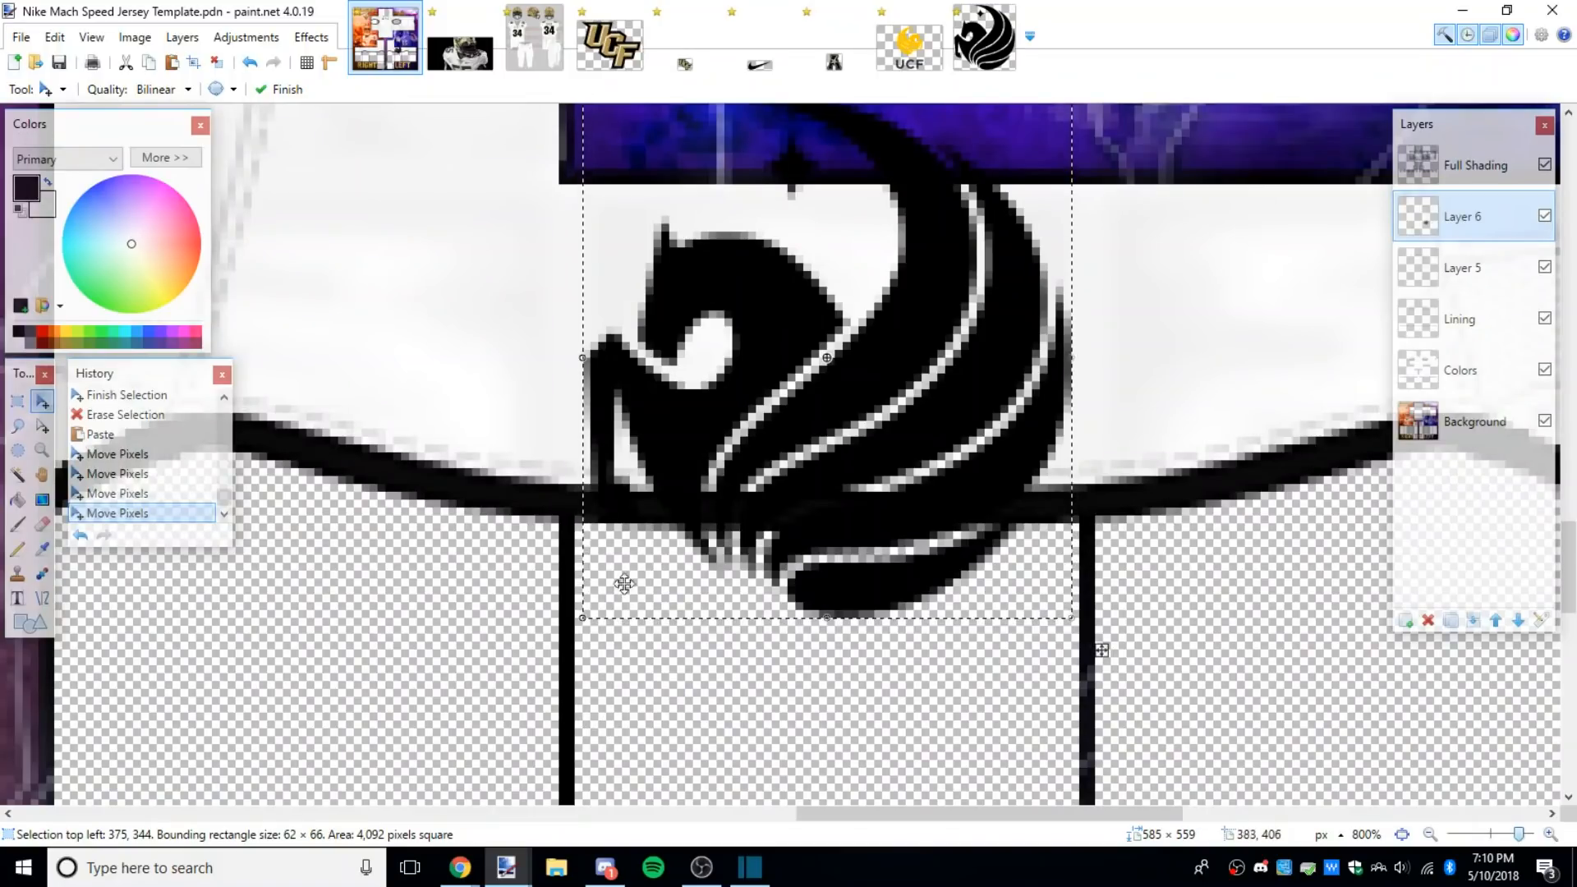
{"action": "left_click_drag", "start_coordinate": [815, 525], "coordinate": [813, 397]}
{"action": "scroll", "coordinate": [818, 411], "scroll_direction": "down", "scroll_amount": 4}
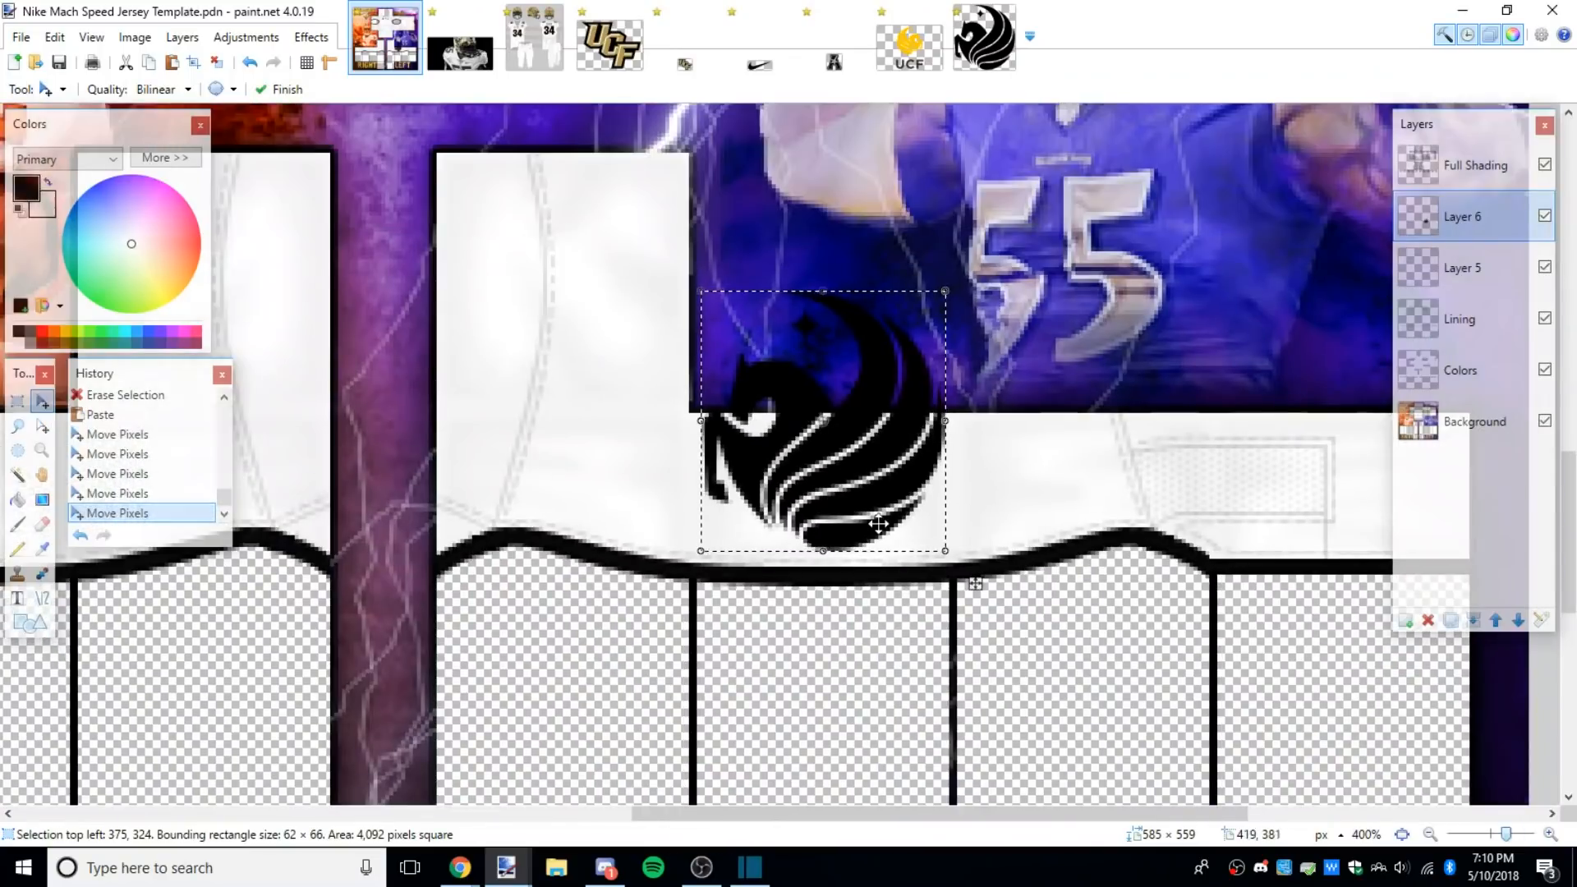
{"action": "left_click_drag", "start_coordinate": [854, 493], "coordinate": [854, 490]}
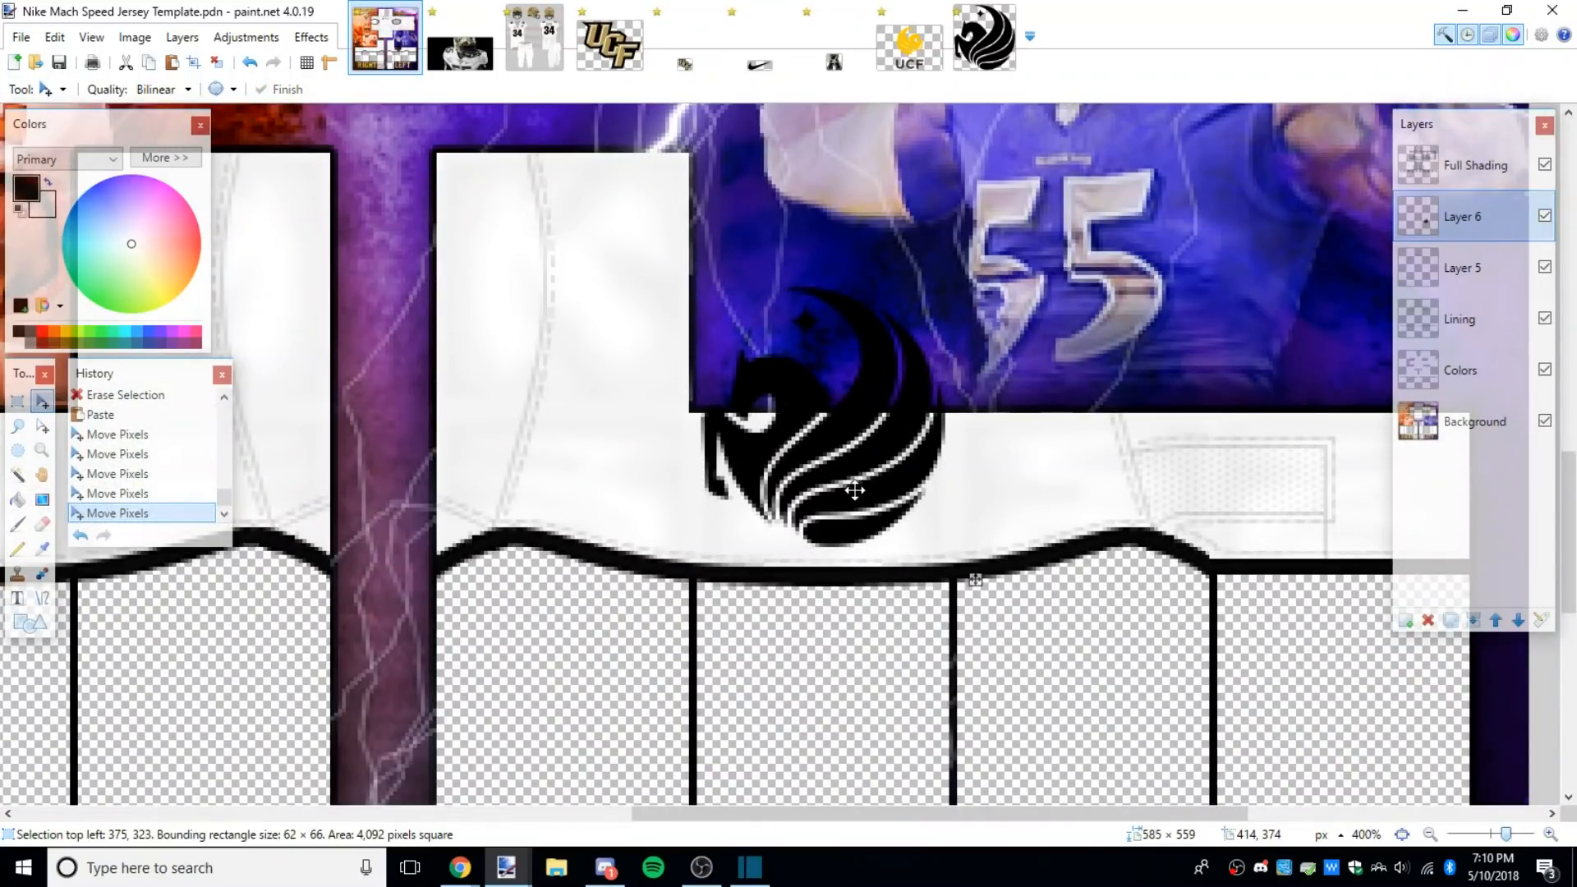
{"action": "left_click", "coordinate": [17, 401]}
{"action": "left_click", "coordinate": [748, 415]}
{"action": "scroll", "coordinate": [747, 415], "scroll_direction": "up", "scroll_amount": 4}
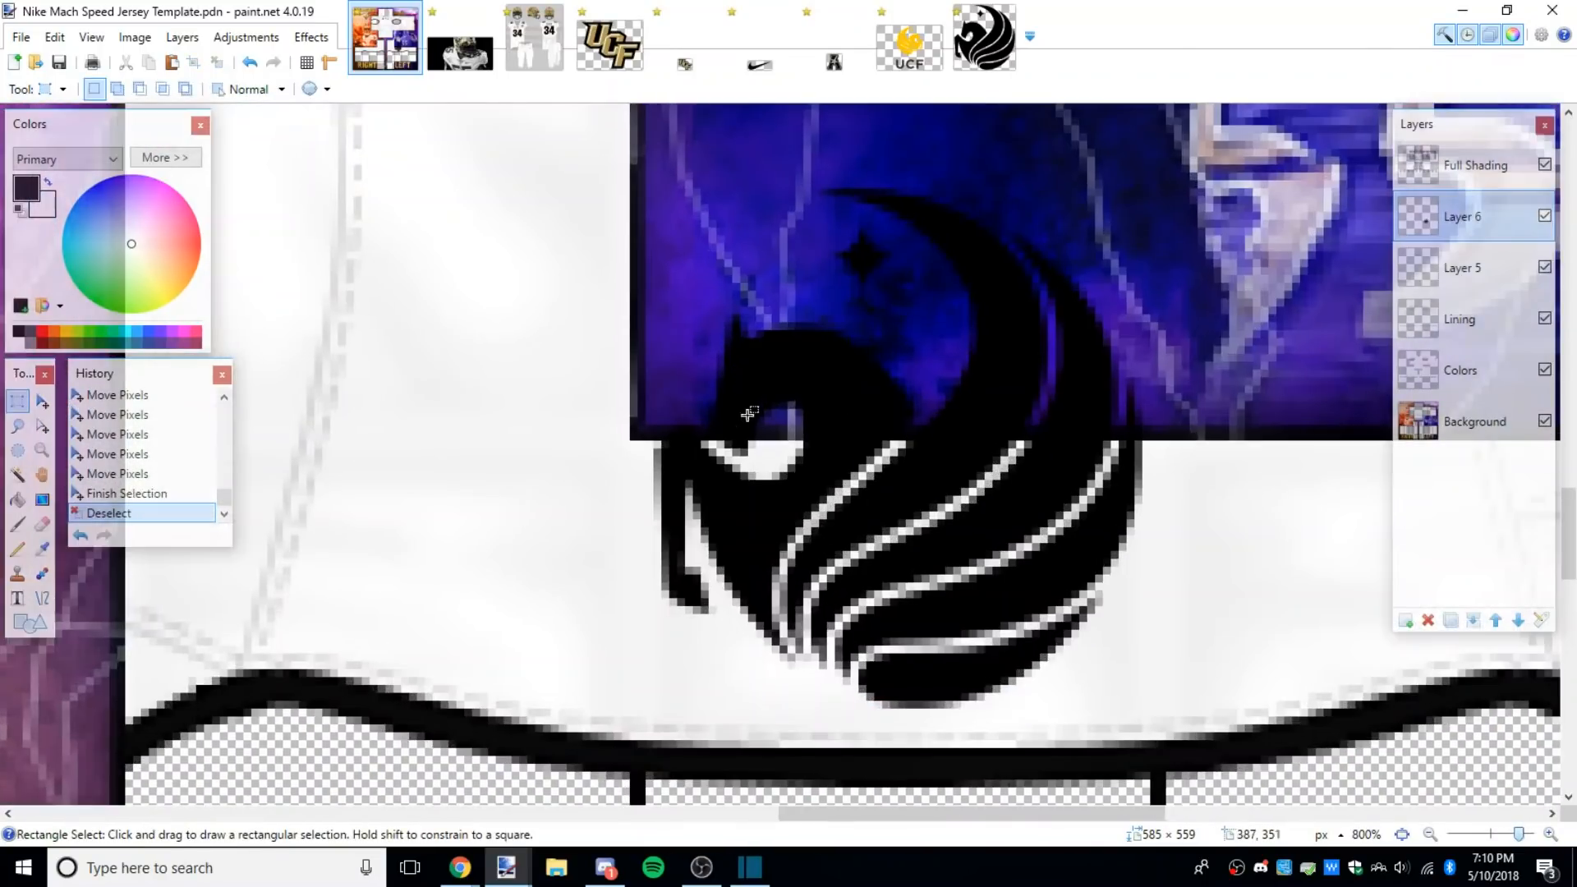
{"action": "scroll", "coordinate": [708, 528], "scroll_direction": "down", "scroll_amount": 4}
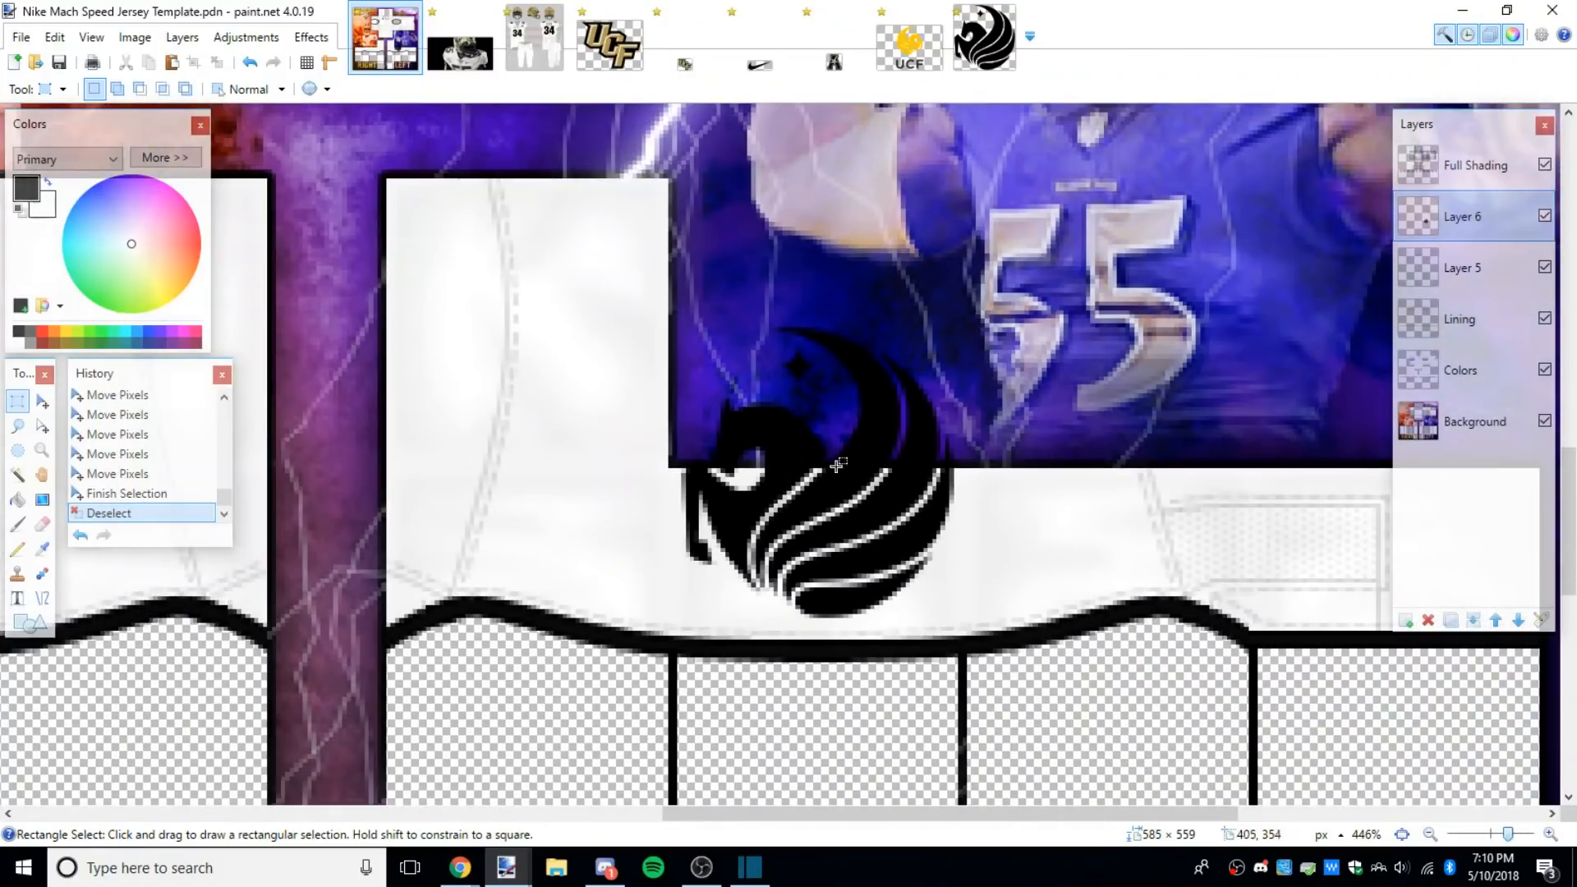
Step: Examine the emblem part that extends above the lower sleeve panel and the upper panel area that has to hold it
{"action": "left_click_drag", "start_coordinate": [976, 462], "coordinate": [754, 284]}
{"action": "left_click", "coordinate": [960, 425]}
{"action": "left_click_drag", "start_coordinate": [973, 467], "coordinate": [733, 292]}
{"action": "left_click", "coordinate": [809, 616]}
{"action": "left_click_drag", "start_coordinate": [663, 197], "coordinate": [417, 453]}
{"action": "left_click", "coordinate": [788, 719]}
{"action": "scroll", "coordinate": [787, 713], "scroll_direction": "up", "scroll_amount": 2}
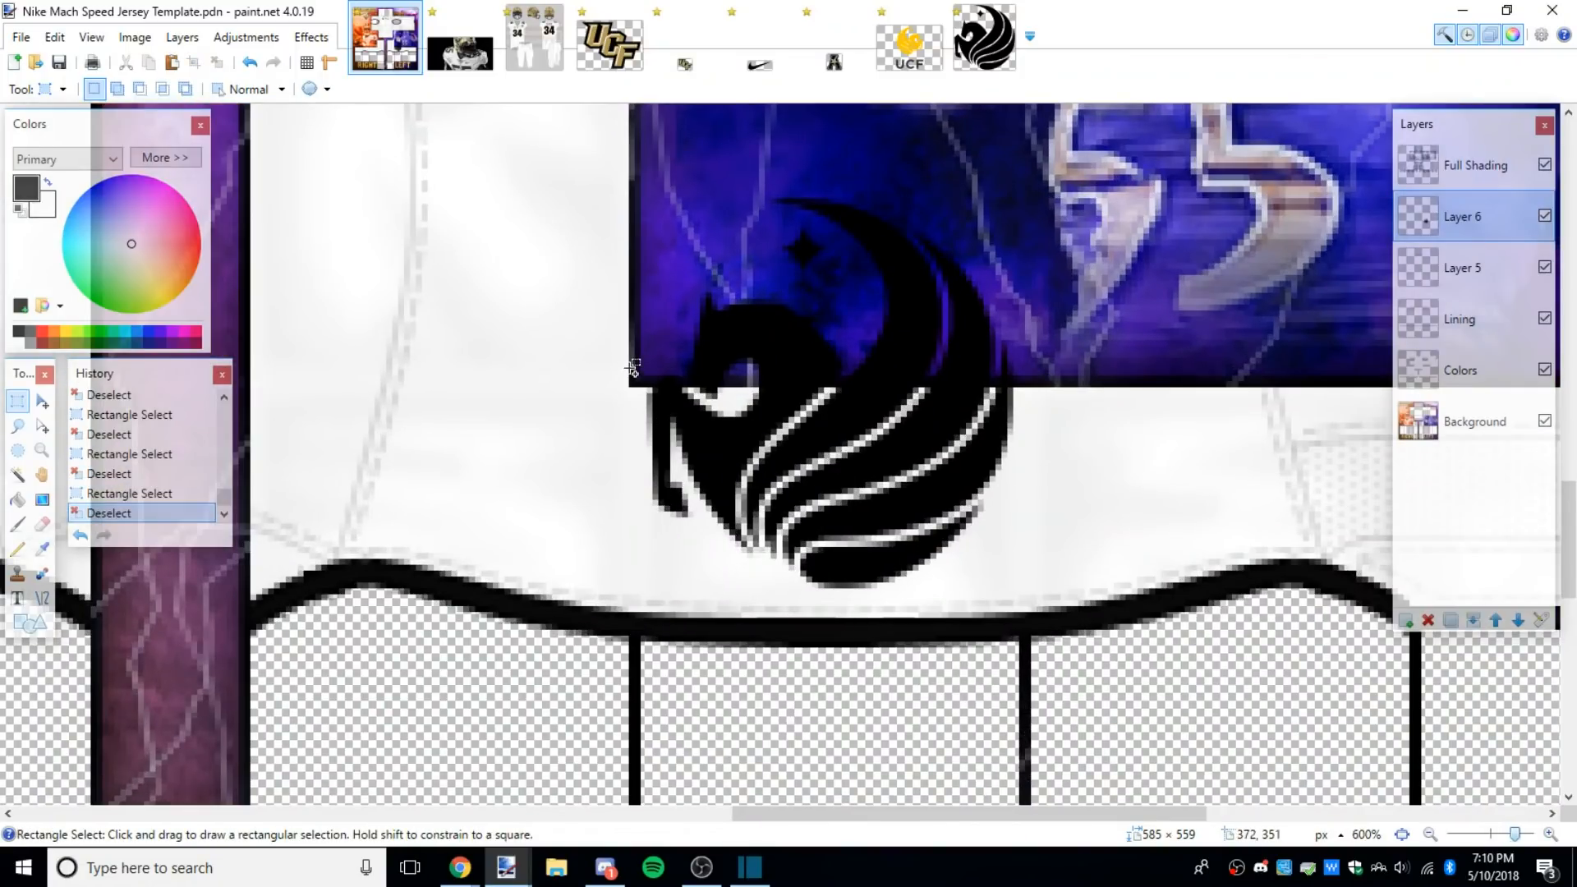
{"action": "scroll", "coordinate": [680, 637], "scroll_direction": "up", "scroll_amount": 3}
Step: Select the 64 × 35 px emblem part overlapping the background above the sleeve panel, copy it and erase it from the layer
{"action": "left_click_drag", "start_coordinate": [655, 721], "coordinate": [1279, 503]}
{"action": "left_click", "coordinate": [42, 427]}
{"action": "left_click_drag", "start_coordinate": [963, 730], "coordinate": [912, 175]}
{"action": "left_click_drag", "start_coordinate": [973, 725], "coordinate": [909, 521]}
{"action": "scroll", "coordinate": [732, 614], "scroll_direction": "down", "scroll_amount": 2, "text": "ctrl"}
{"action": "scroll", "coordinate": [869, 624], "scroll_direction": "down", "scroll_amount": 1, "text": "ctrl"}
{"action": "scroll", "coordinate": [868, 624], "scroll_direction": "up", "scroll_amount": 1, "text": "ctrl"}
{"action": "scroll", "coordinate": [873, 643], "scroll_direction": "down", "scroll_amount": 1, "text": "ctrl"}
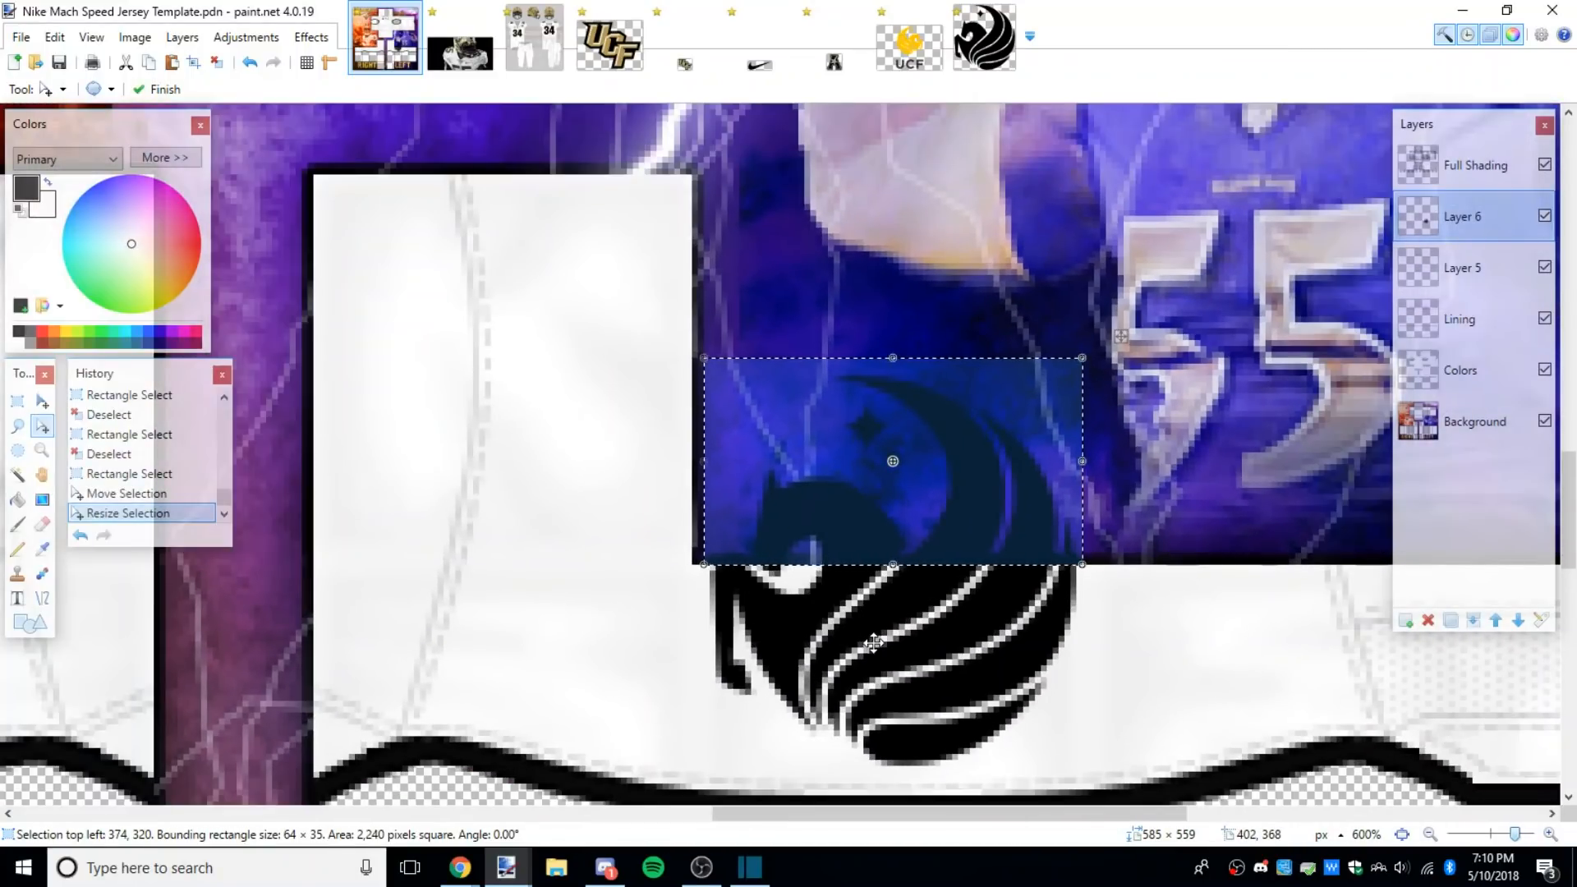
{"action": "key", "text": "Delete"}
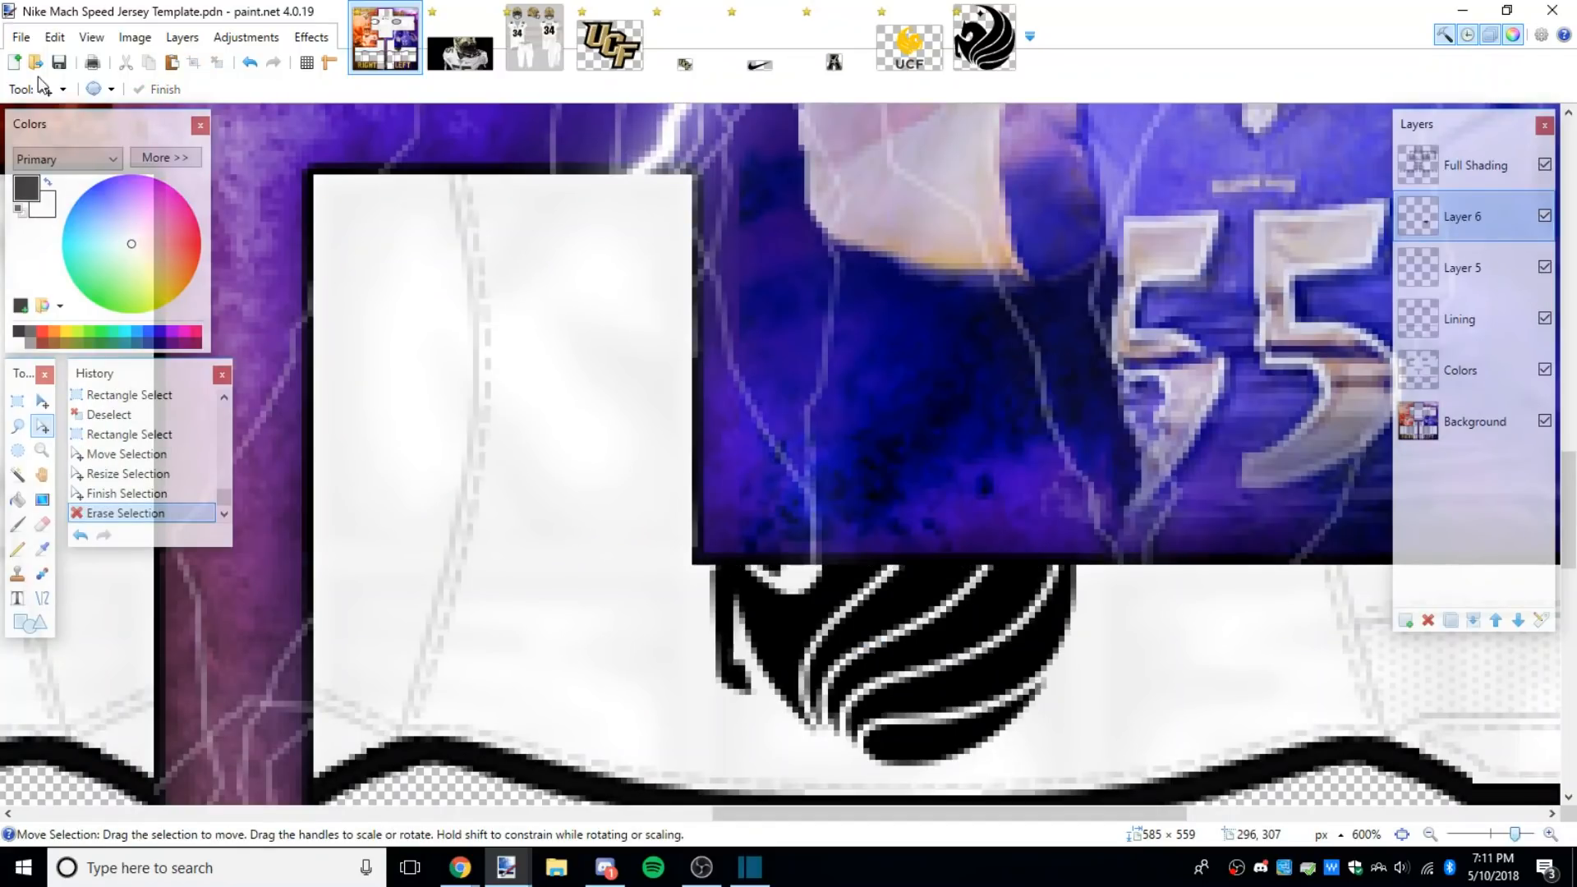
Step: Paste the removed emblem part into a new image, rotate it 90° counter-clockwise and copy it all
{"action": "left_click", "coordinate": [15, 64]}
{"action": "left_click", "coordinate": [772, 556]}
{"action": "key", "text": "ctrl+v"}
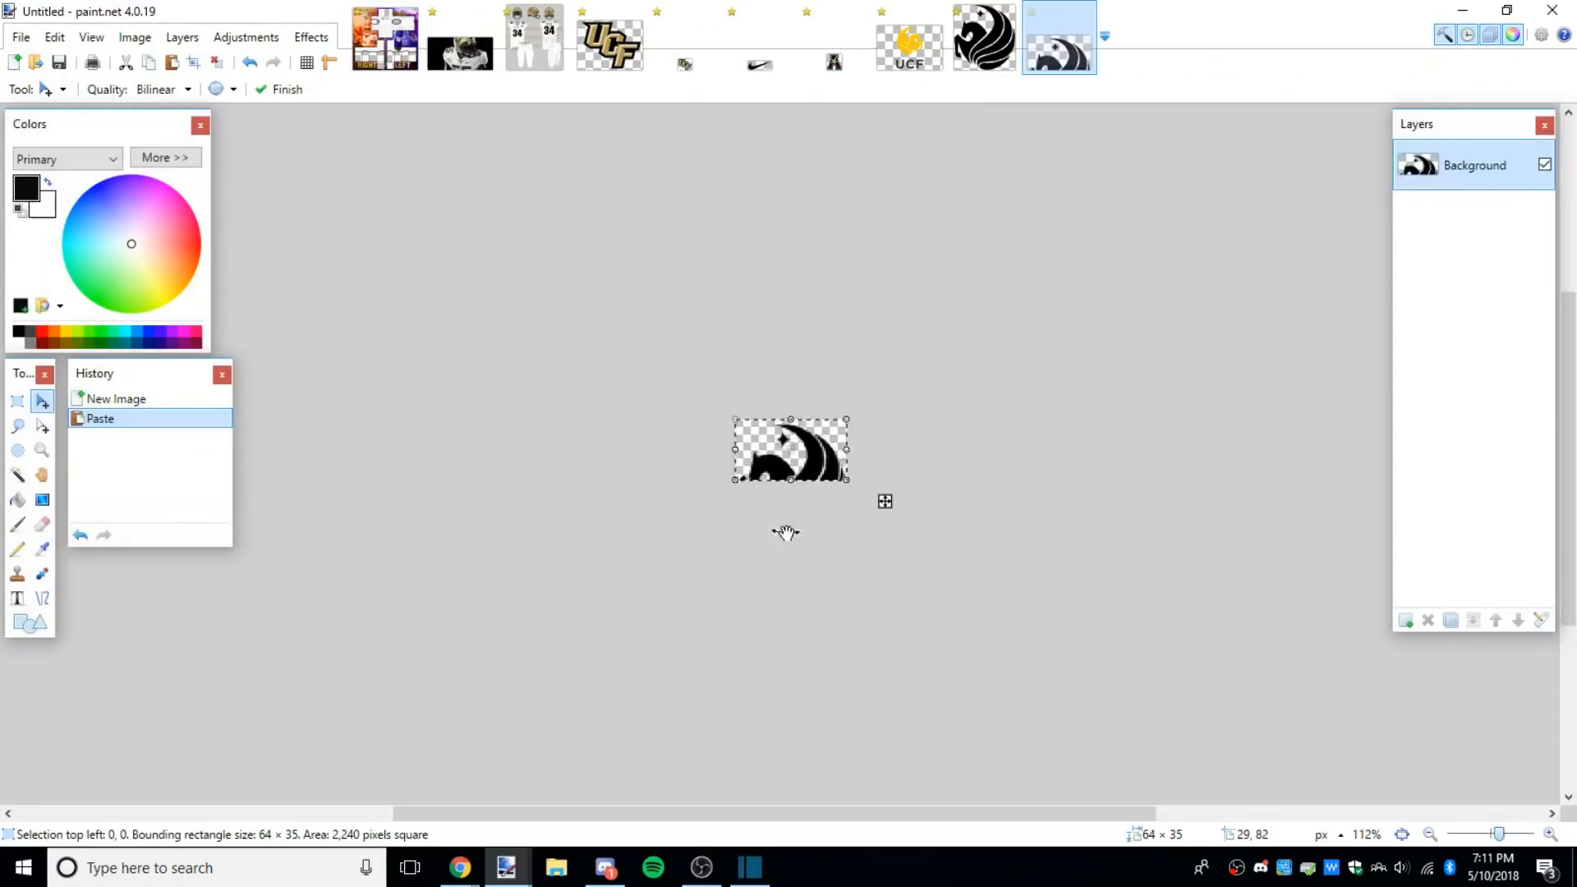
{"action": "left_click", "coordinate": [135, 38]}
{"action": "left_click", "coordinate": [166, 205]}
{"action": "key", "text": "ctrl+a"}
{"action": "left_click", "coordinate": [775, 461]}
Step: Paste the rotated part onto Layer 6 of the template, align it with the upper sleeve panel's edge at 337, 289 and deselect it
{"action": "left_click", "coordinate": [415, 66]}
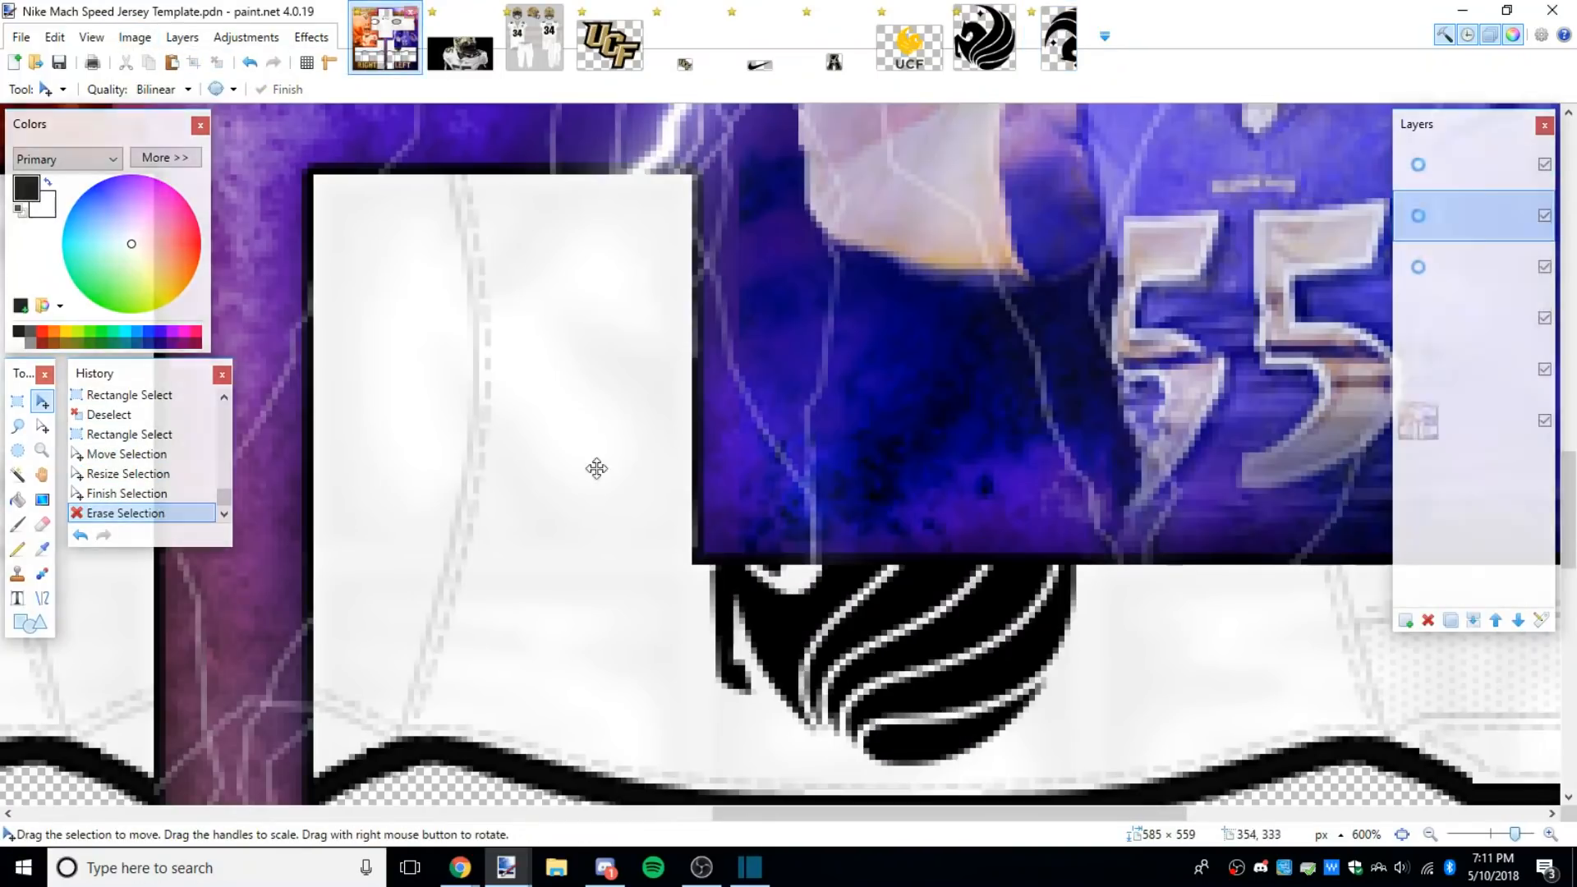
{"action": "key", "text": "ctrl+v"}
{"action": "left_click_drag", "start_coordinate": [866, 346], "coordinate": [943, 362]}
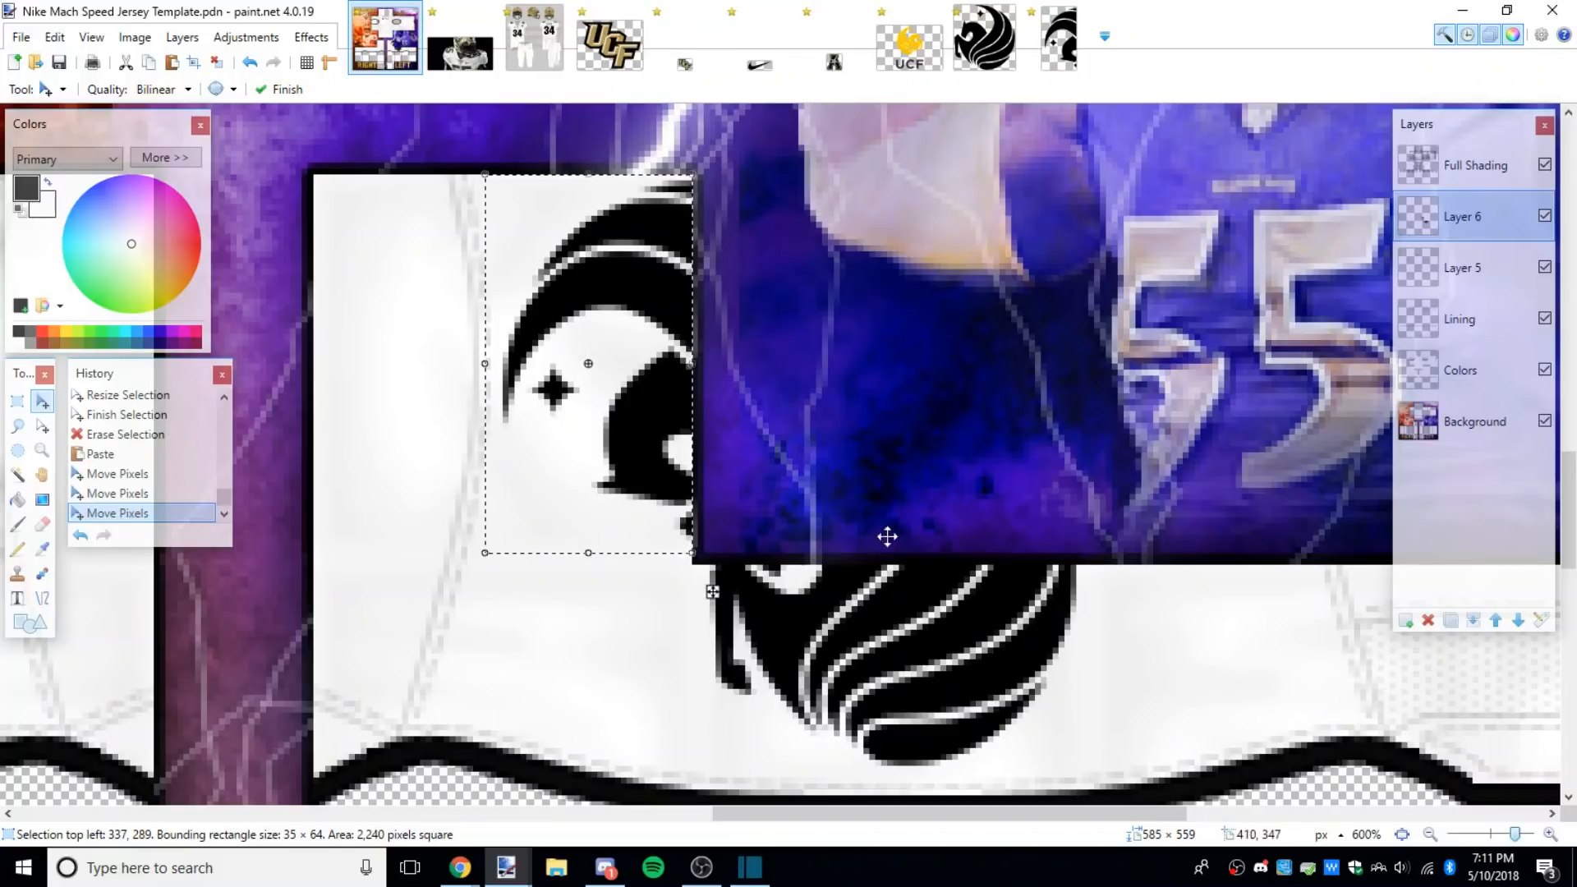
{"action": "scroll", "coordinate": [637, 564], "scroll_direction": "up", "scroll_amount": 5}
{"action": "key", "text": "s"}
{"action": "left_click", "coordinate": [678, 503]}
Step: Inspect how the two emblem parts line up across the corner between the left sleeve's upper and lower panels
{"action": "left_click_drag", "start_coordinate": [736, 537], "coordinate": [501, 511]}
{"action": "left_click", "coordinate": [613, 528]}
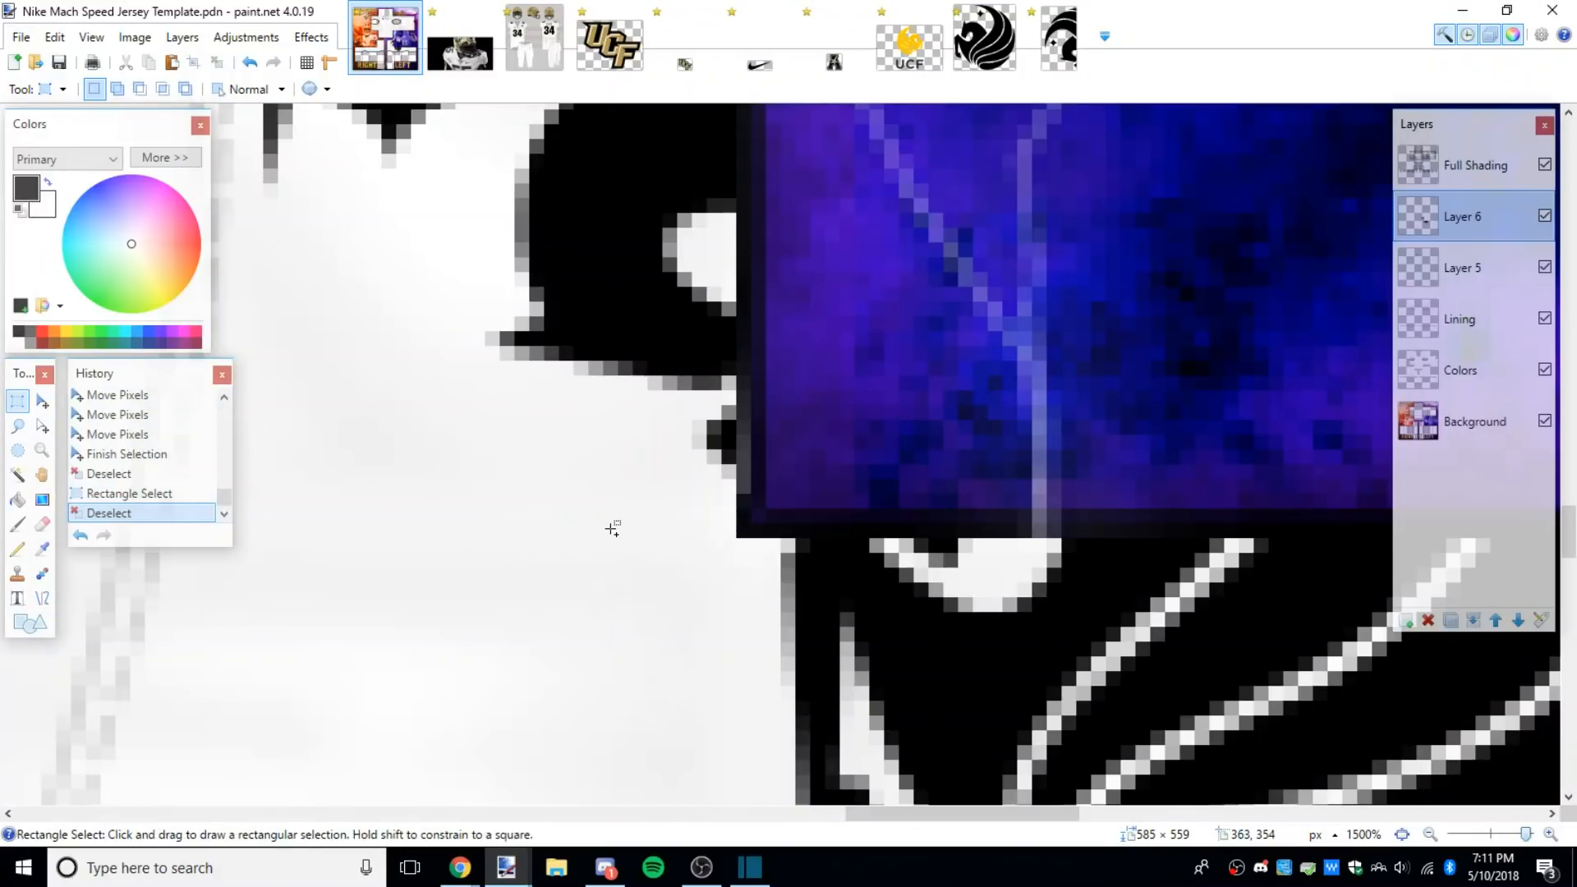
{"action": "scroll", "coordinate": [611, 529], "scroll_direction": "down", "scroll_amount": 3}
{"action": "scroll", "coordinate": [612, 526], "scroll_direction": "up", "scroll_amount": 2}
{"action": "left_click_drag", "start_coordinate": [670, 195], "coordinate": [374, 649]}
{"action": "left_click", "coordinate": [468, 591]}
{"action": "scroll", "coordinate": [720, 629], "scroll_direction": "down", "scroll_amount": 2}
{"action": "left_click_drag", "start_coordinate": [685, 670], "coordinate": [922, 638]}
{"action": "left_click", "coordinate": [897, 580]}
{"action": "left_click_drag", "start_coordinate": [831, 816], "coordinate": [768, 799]}
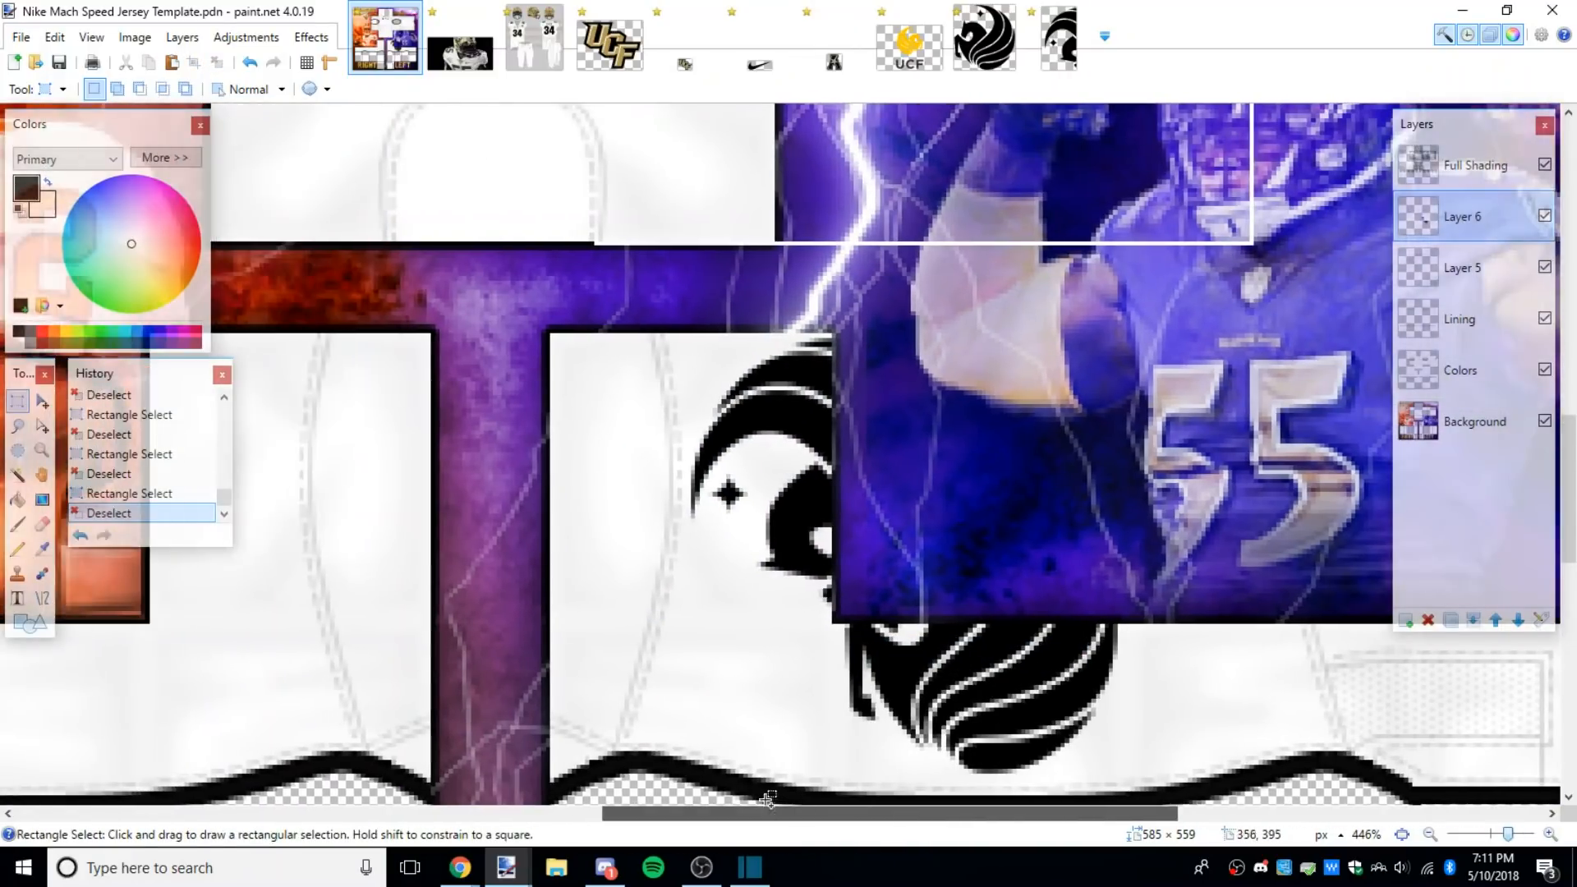
{"action": "scroll", "coordinate": [910, 532], "scroll_direction": "down", "scroll_amount": 2}
{"action": "scroll", "coordinate": [911, 532], "scroll_direction": "up", "scroll_amount": 2}
{"action": "scroll", "coordinate": [910, 532], "scroll_direction": "down", "scroll_amount": 2}
{"action": "scroll", "coordinate": [910, 533], "scroll_direction": "up", "scroll_amount": 2}
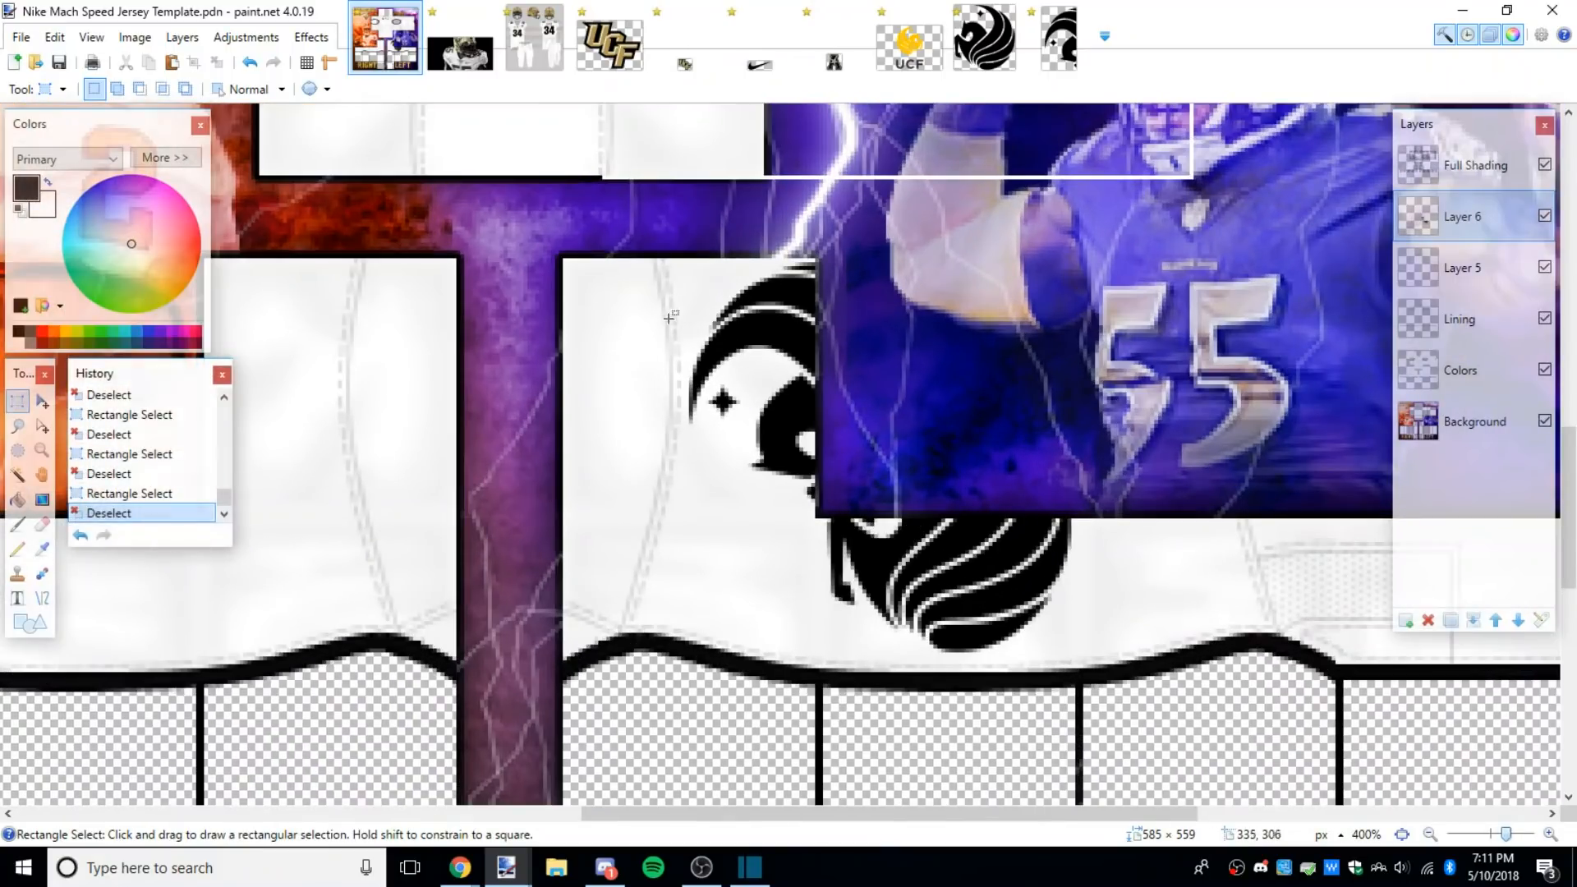
Step: Copy the 262 × 113 px left sleeve area, paste it and move the copy so its edge meets the right sleeve's inner edge
{"action": "scroll", "coordinate": [574, 280], "scroll_direction": "up", "scroll_amount": 2}
{"action": "left_click_drag", "start_coordinate": [567, 263], "coordinate": [1440, 577]}
{"action": "scroll", "coordinate": [648, 406], "scroll_direction": "down", "scroll_amount": 7}
{"action": "scroll", "coordinate": [329, 310], "scroll_direction": "up", "scroll_amount": 2}
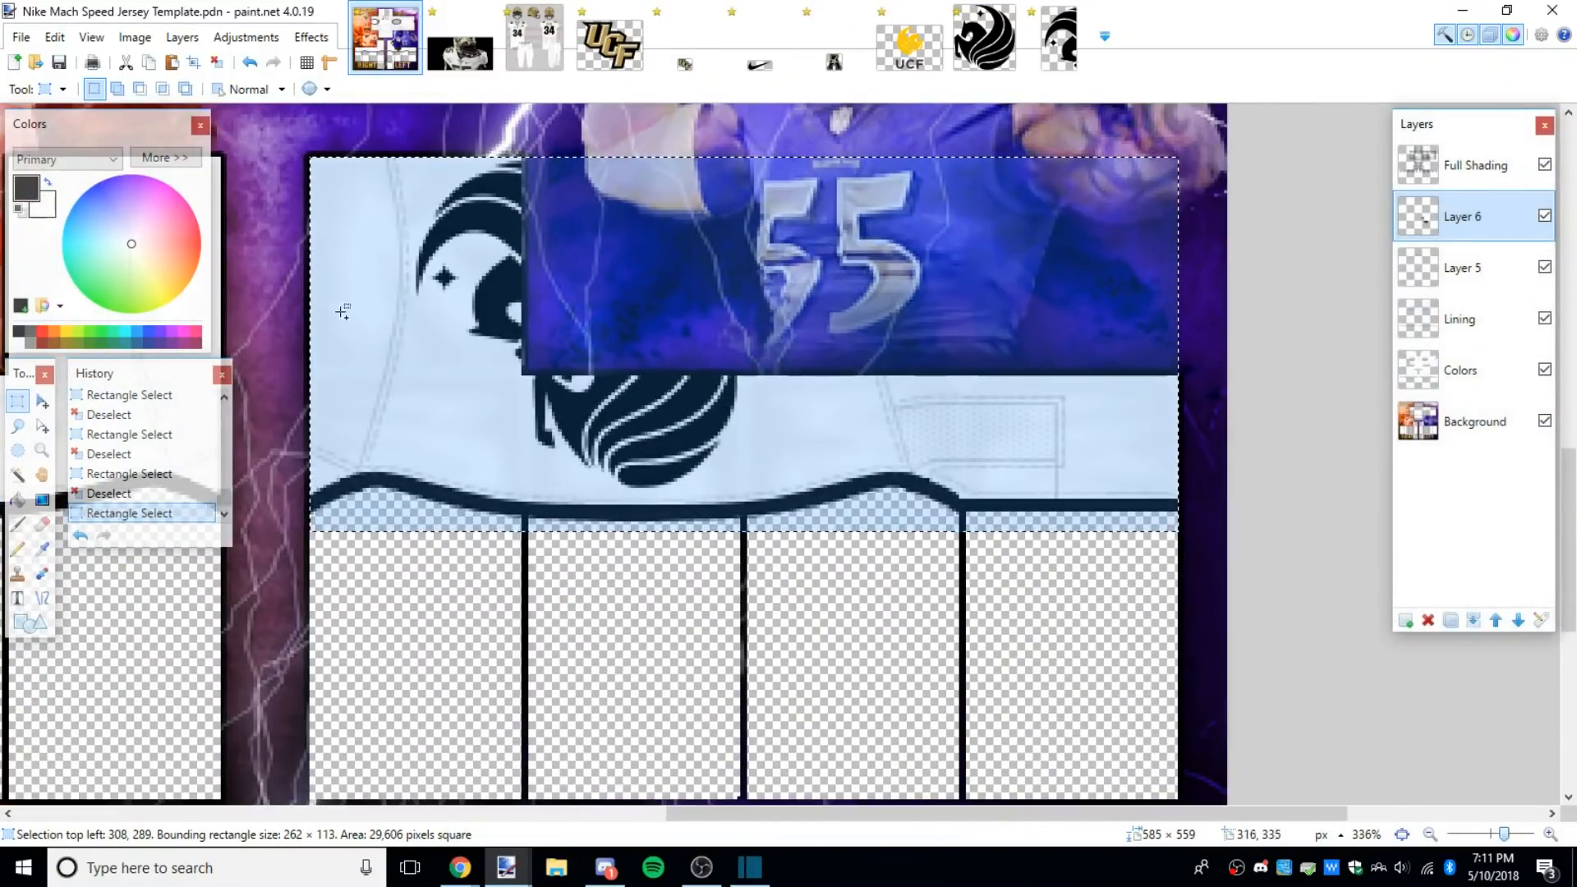
{"action": "key", "text": "ctrl+v"}
{"action": "left_click_drag", "start_coordinate": [448, 479], "coordinate": [373, 479]}
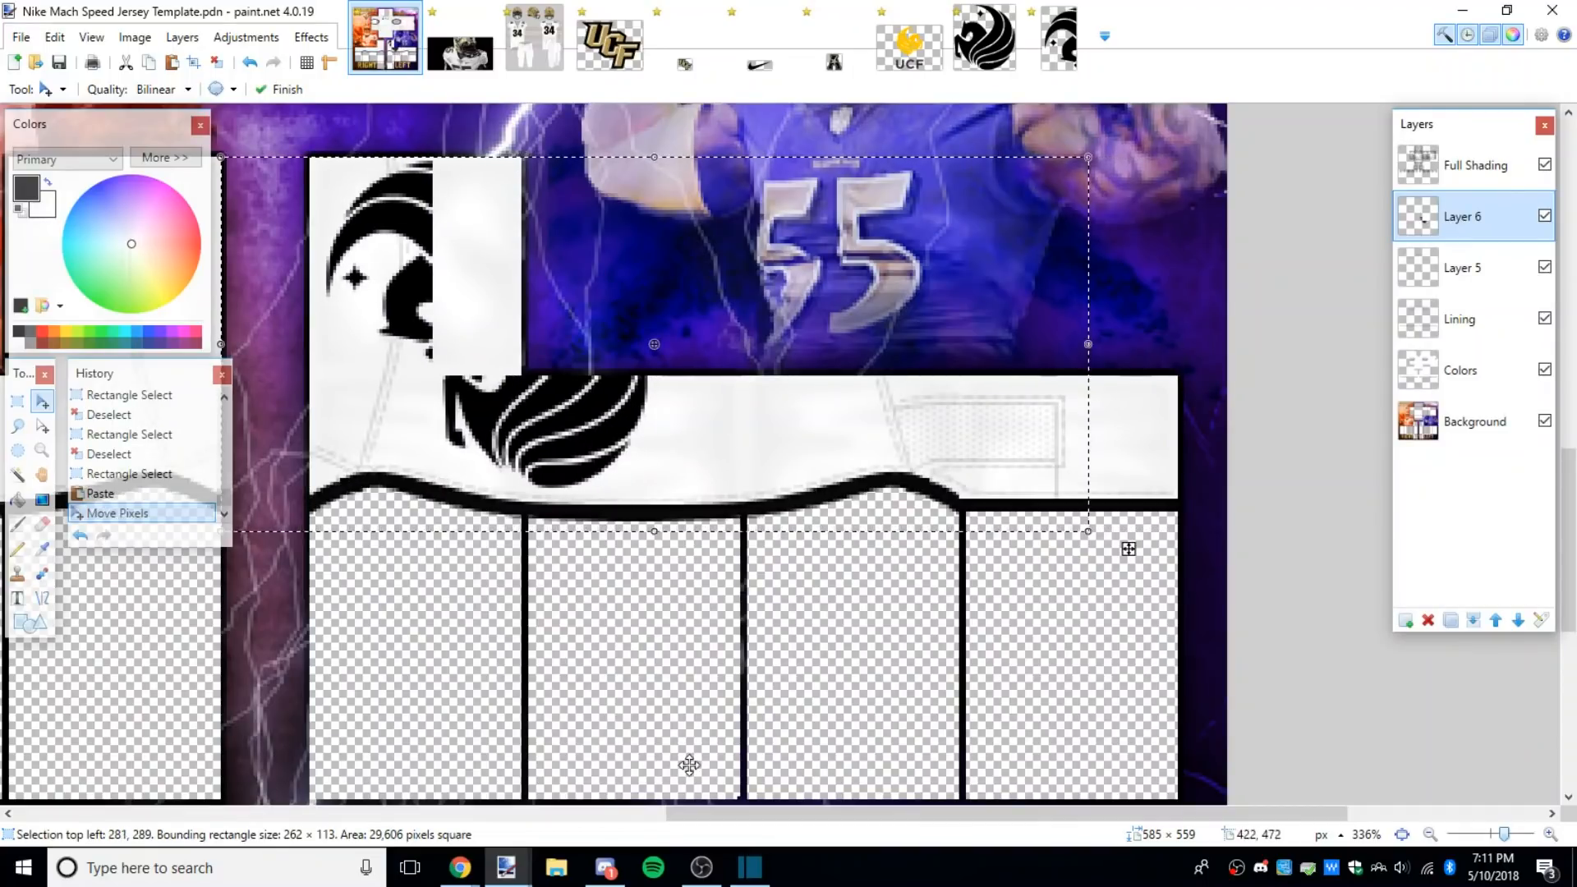
{"action": "left_click_drag", "start_coordinate": [694, 813], "coordinate": [559, 793]}
{"action": "scroll", "coordinate": [617, 436], "scroll_direction": "up", "scroll_amount": 5}
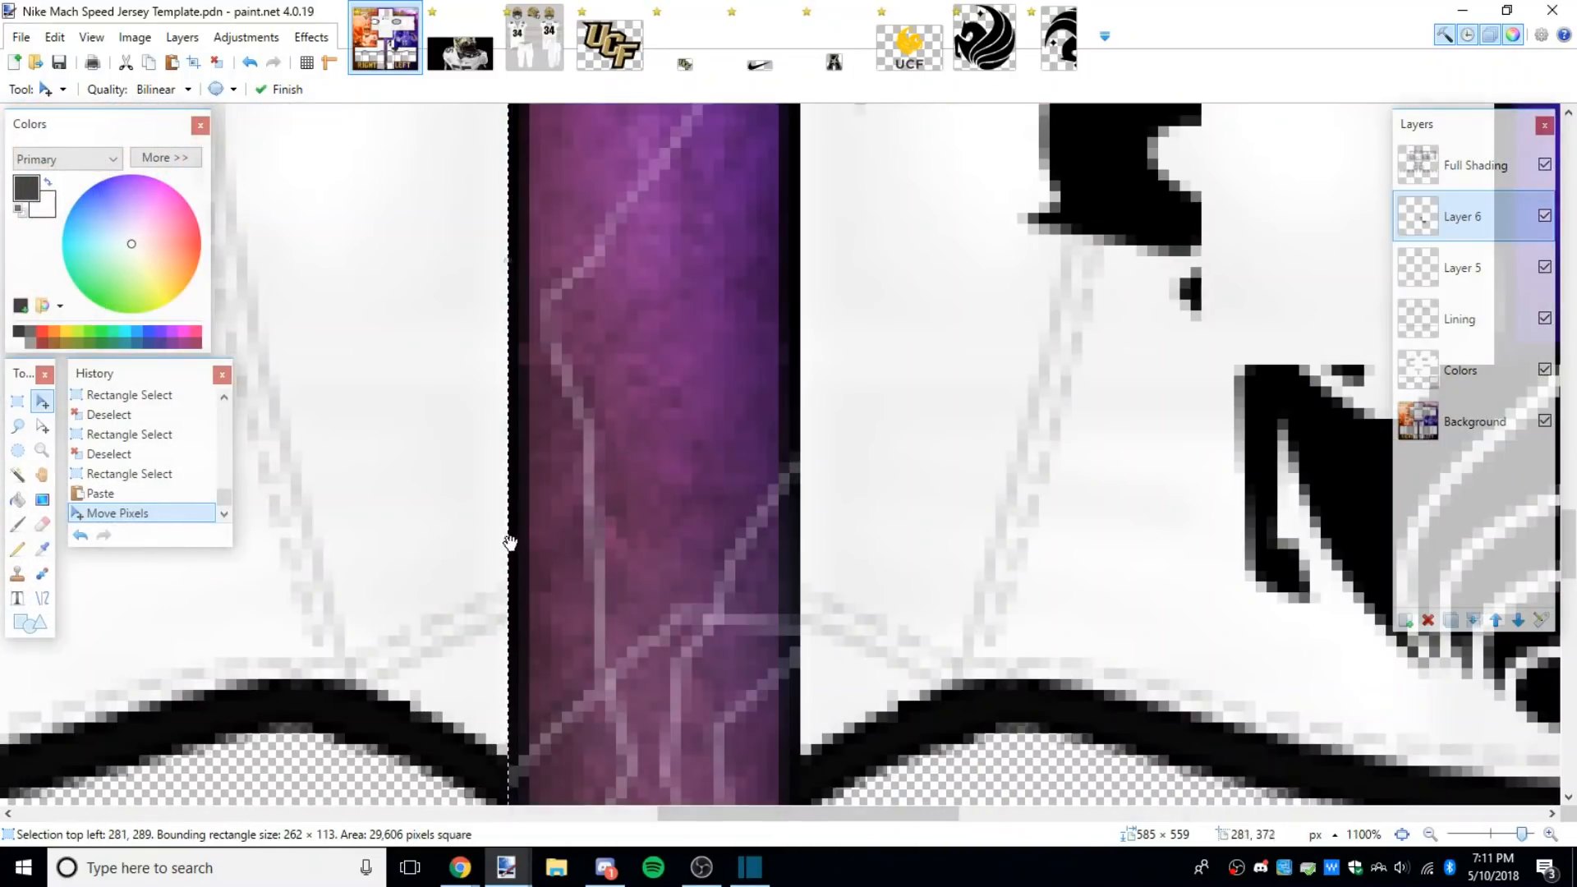
{"action": "scroll", "coordinate": [492, 540], "scroll_direction": "down", "scroll_amount": 6}
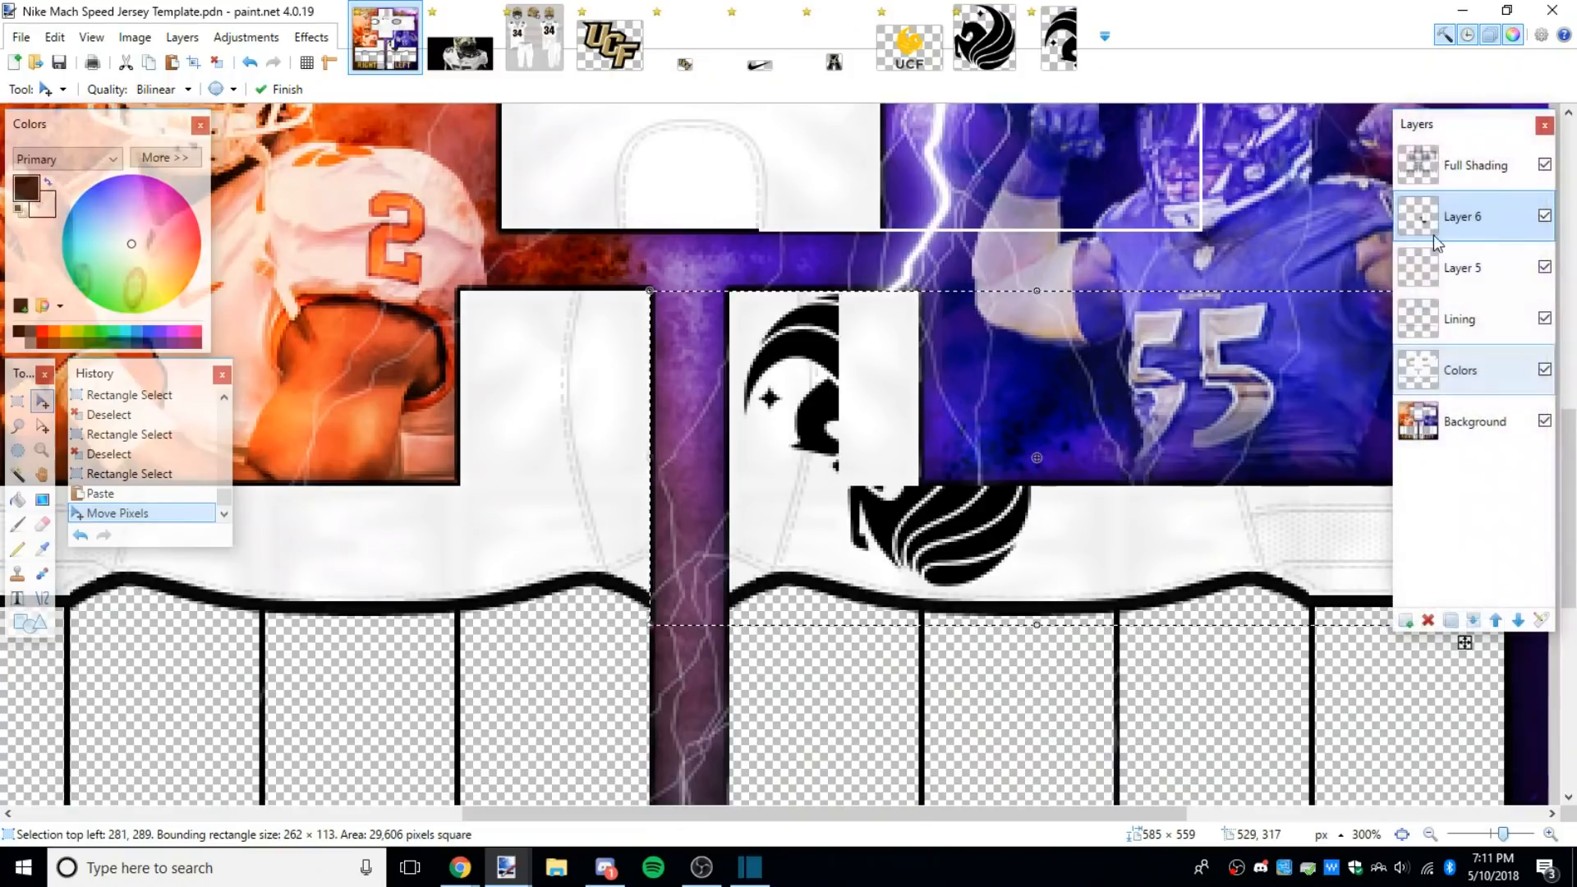
Step: Mirror the pasted emblem horizontally over the right sleeve at the full 262 × 113 px size and deselect it
{"action": "scroll", "coordinate": [1392, 643], "scroll_direction": "right", "scroll_amount": 2}
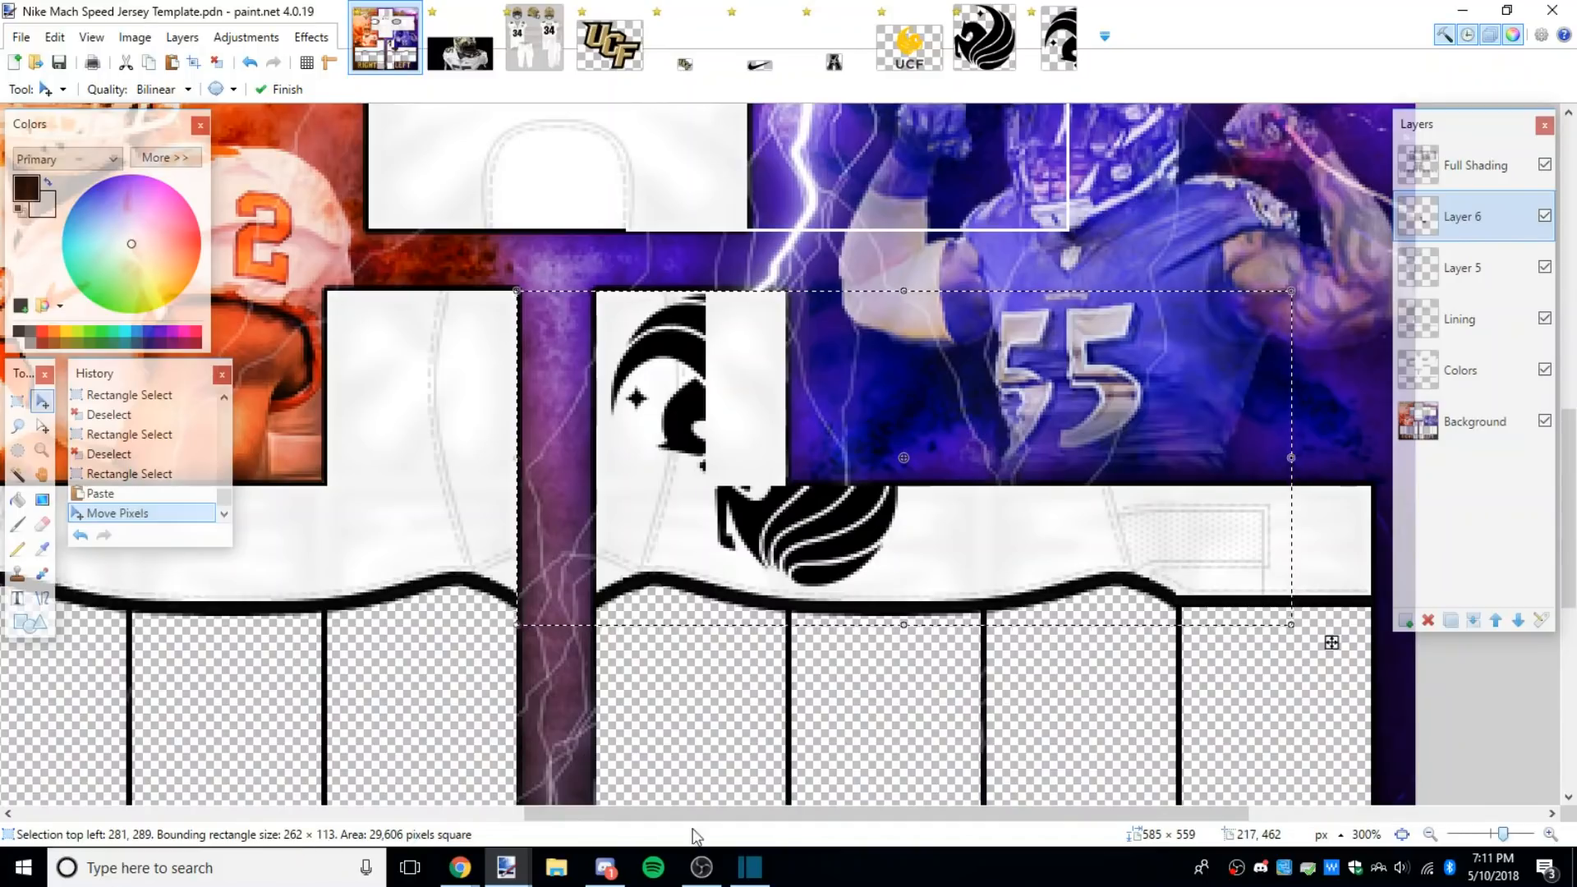
{"action": "scroll", "coordinate": [693, 835], "scroll_direction": "right", "scroll_amount": 1}
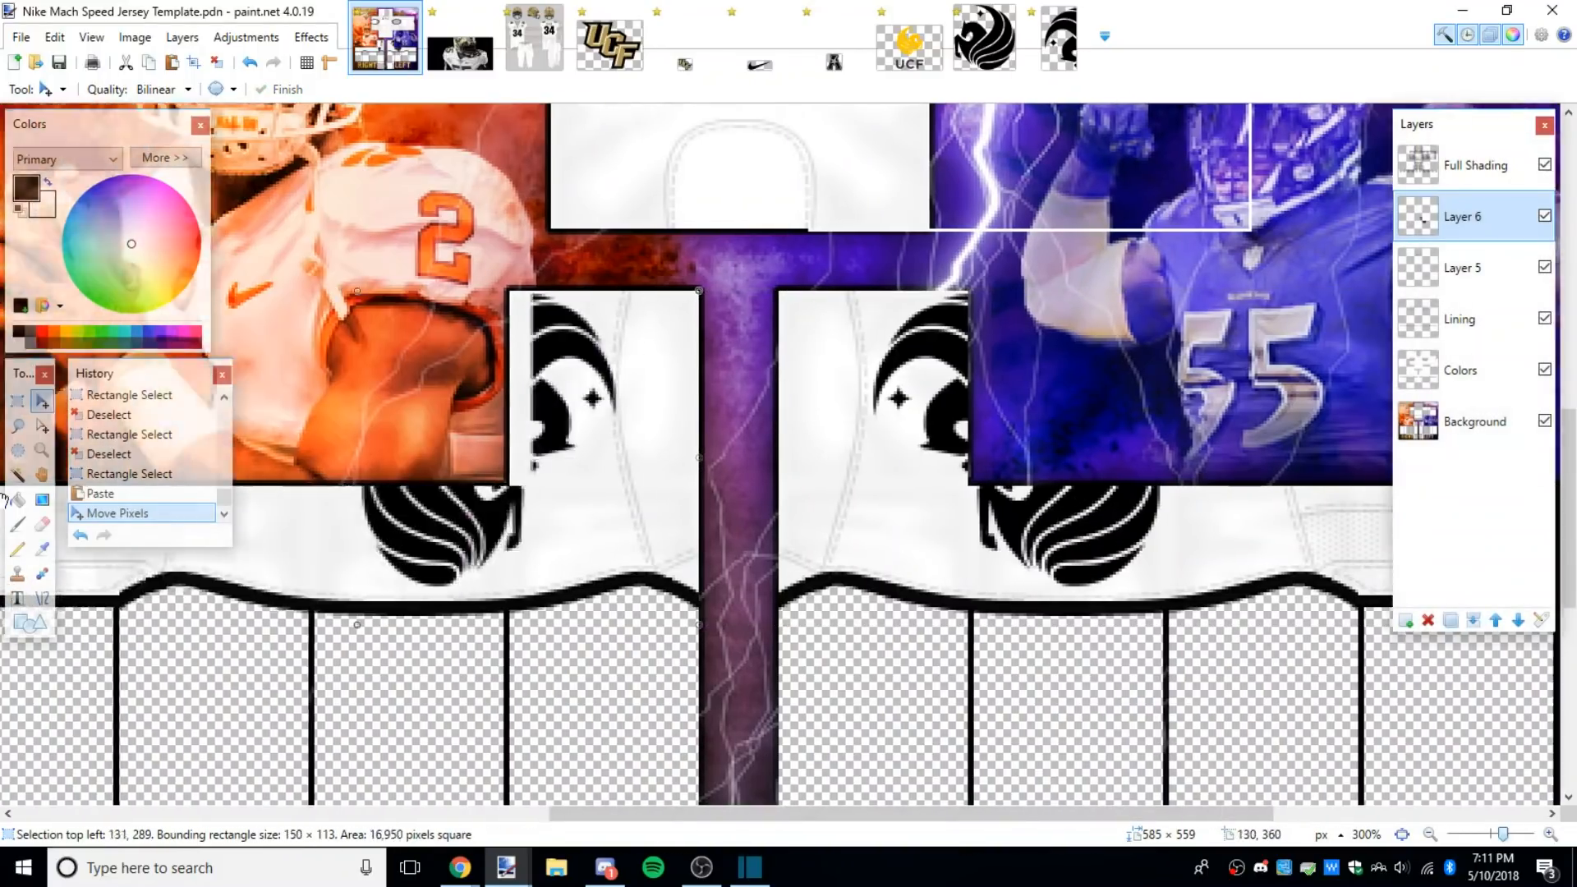
{"action": "left_click_drag", "start_coordinate": [4, 499], "coordinate": [71, 506]}
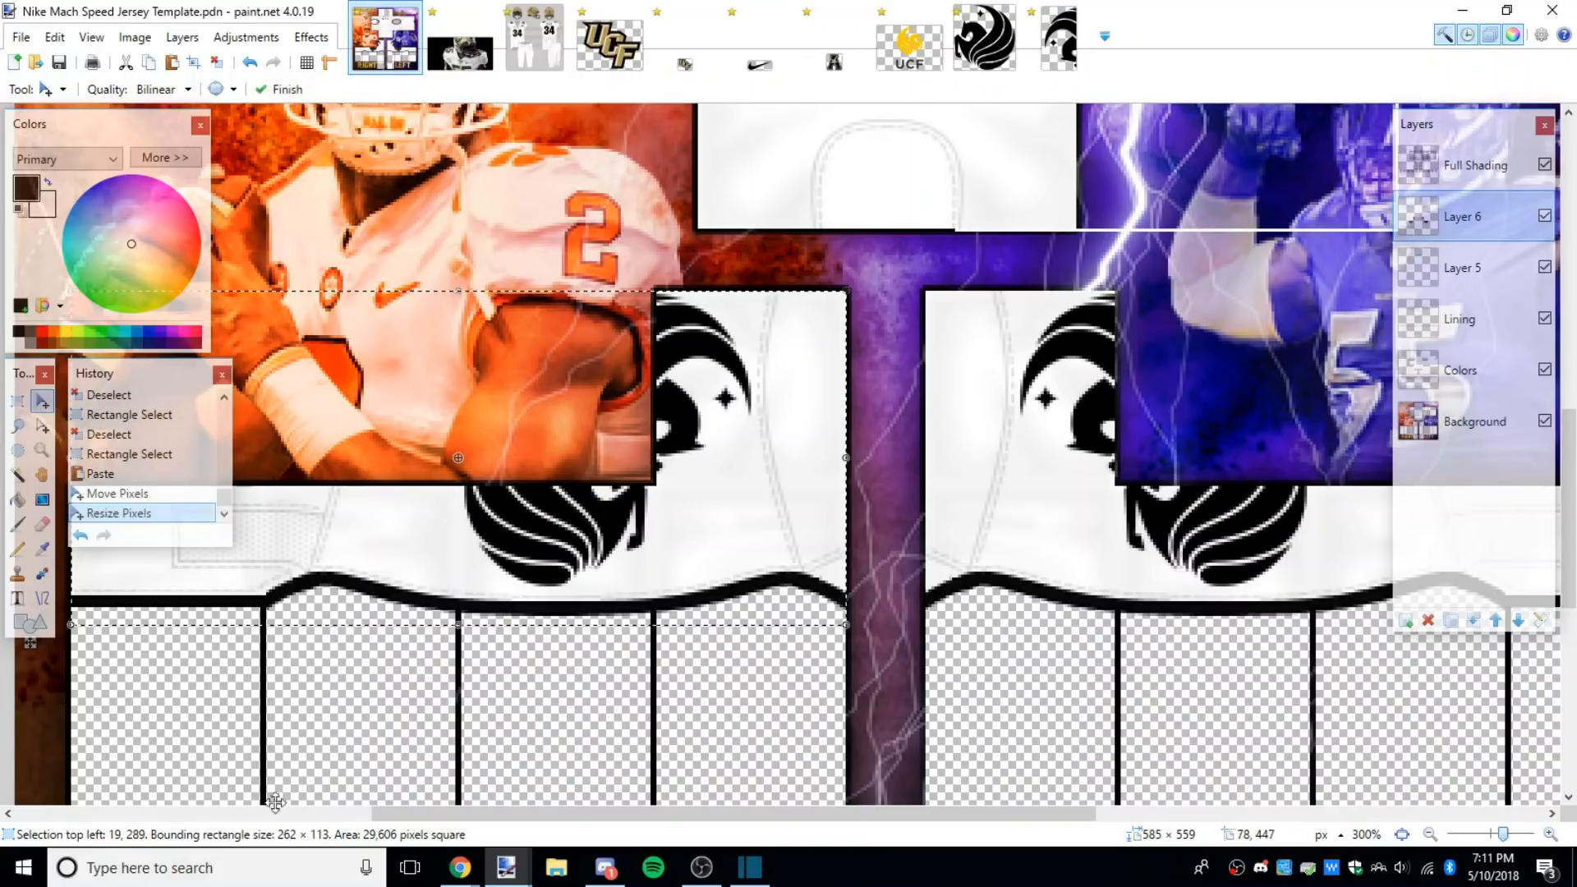
{"action": "left_click", "coordinate": [18, 403]}
{"action": "scroll", "coordinate": [458, 550], "scroll_direction": "up", "scroll_amount": 2}
{"action": "left_click", "coordinate": [458, 551]}
Step: Look over the emblems on both sleeves and the rest of the jersey template
{"action": "scroll", "coordinate": [731, 460], "scroll_direction": "down", "scroll_amount": 2}
{"action": "left_click_drag", "start_coordinate": [853, 816], "coordinate": [907, 817]}
{"action": "scroll", "coordinate": [940, 539], "scroll_direction": "down", "scroll_amount": 3}
{"action": "scroll", "coordinate": [941, 542], "scroll_direction": "up", "scroll_amount": 3}
{"action": "scroll", "coordinate": [950, 554], "scroll_direction": "down", "scroll_amount": 3}
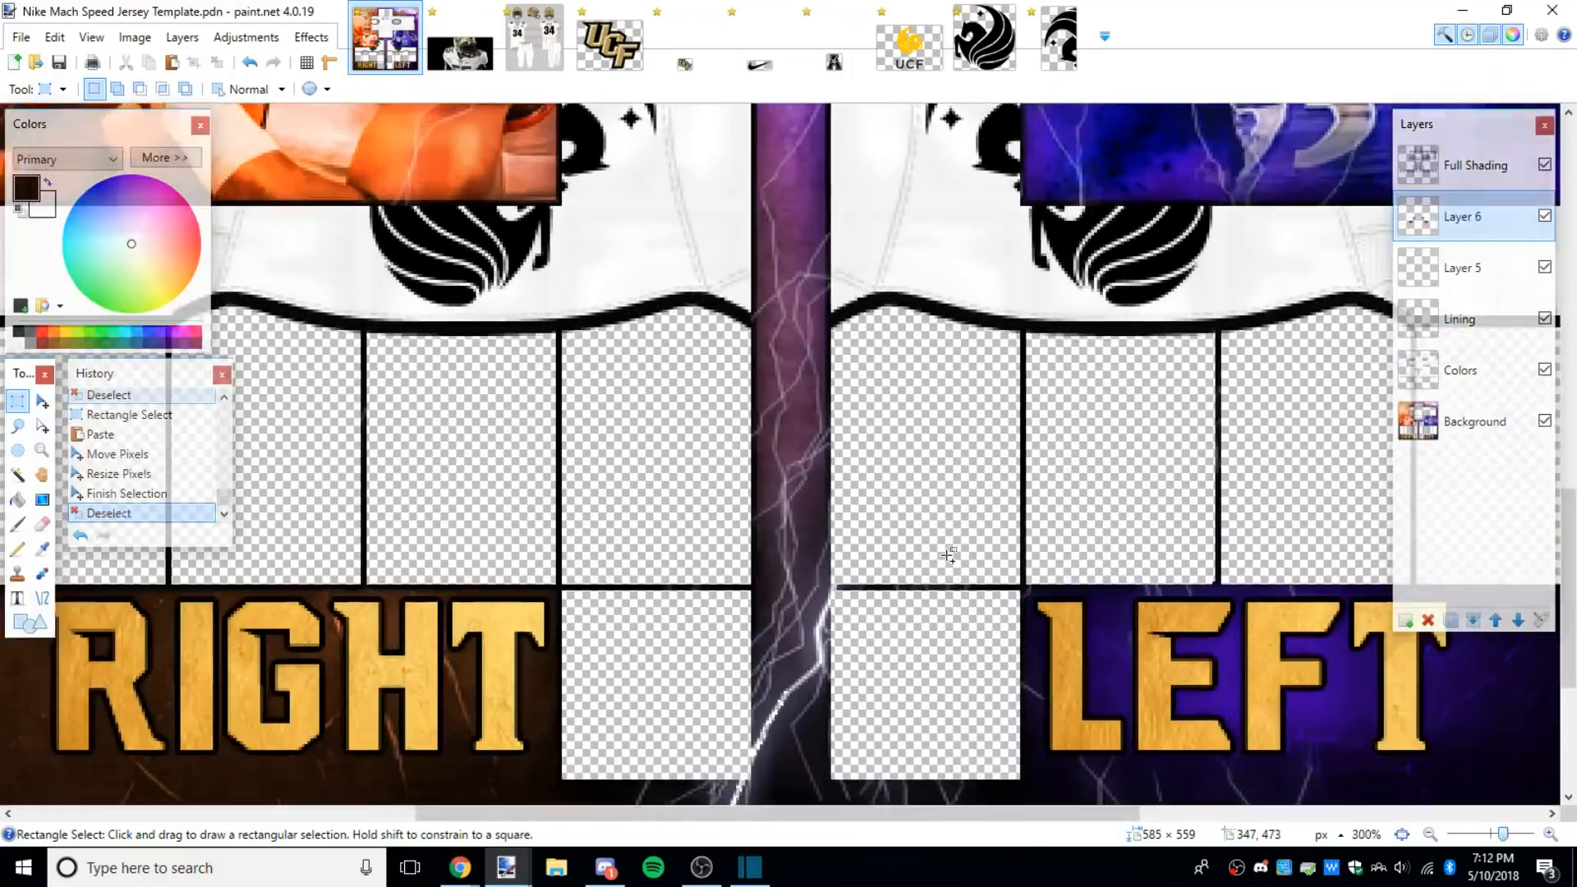
{"action": "scroll", "coordinate": [949, 555], "scroll_direction": "down", "scroll_amount": 3}
{"action": "scroll", "coordinate": [903, 530], "scroll_direction": "up", "scroll_amount": 3}
{"action": "scroll", "coordinate": [904, 529], "scroll_direction": "down", "scroll_amount": 1}
{"action": "scroll", "coordinate": [916, 537], "scroll_direction": "up", "scroll_amount": 1}
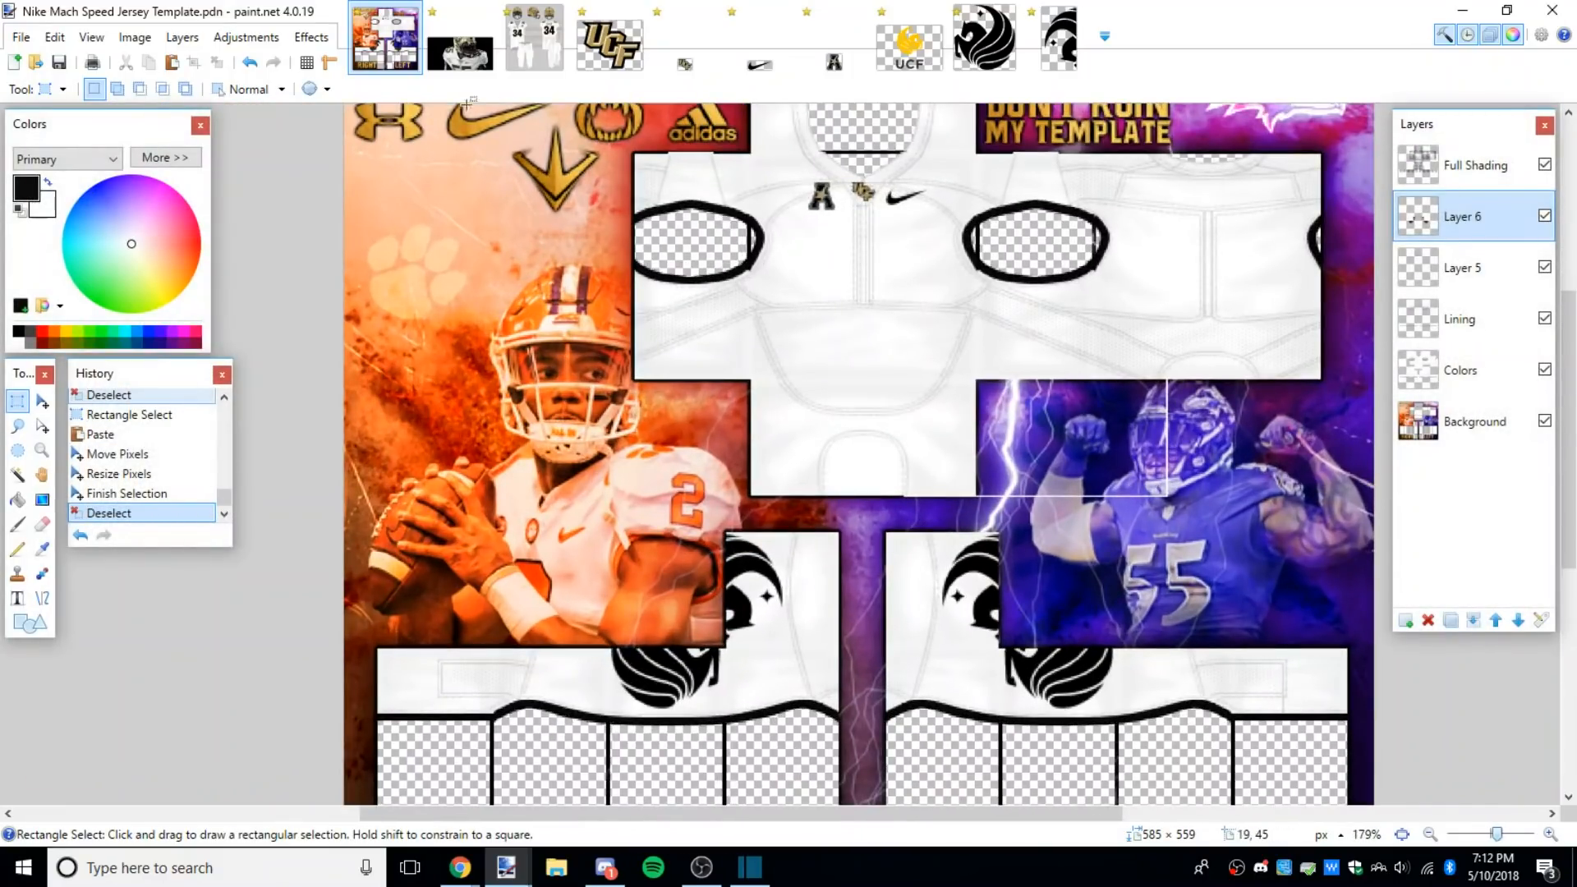
Step: Select and copy a small grey patch, about 20 × 22 px, from the Pegasus emblem on the player photo's sleeve
{"action": "left_click", "coordinate": [460, 46]}
{"action": "left_click_drag", "start_coordinate": [1002, 383], "coordinate": [1157, 573]}
{"action": "left_click", "coordinate": [1111, 538]}
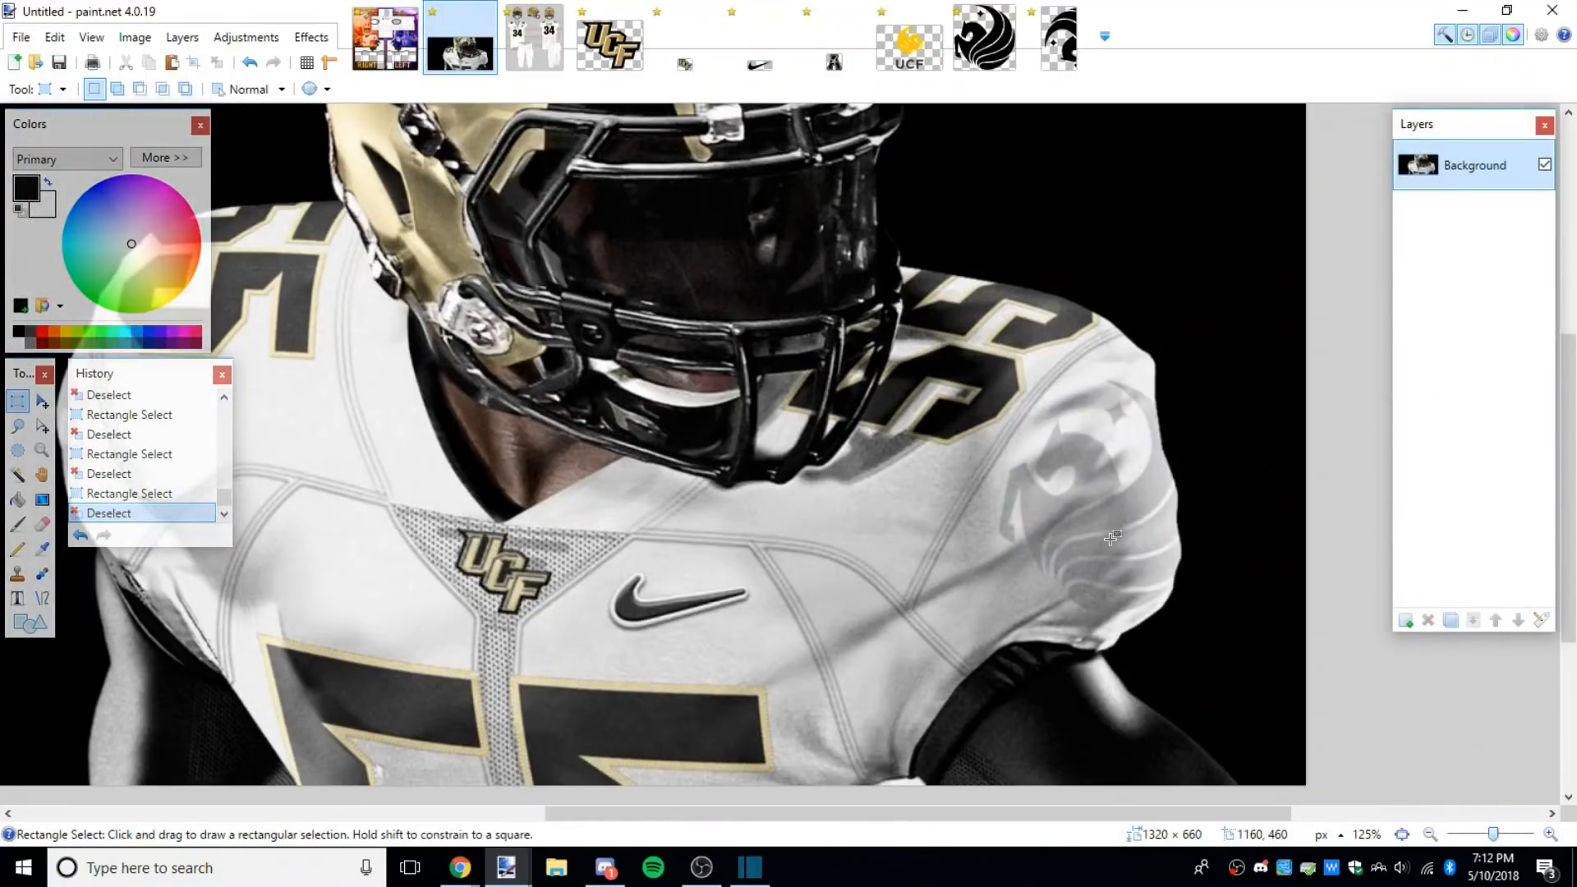
{"action": "left_click_drag", "start_coordinate": [1007, 384], "coordinate": [1167, 597]}
{"action": "left_click_drag", "start_coordinate": [1027, 428], "coordinate": [1230, 635]}
{"action": "left_click", "coordinate": [1230, 635]}
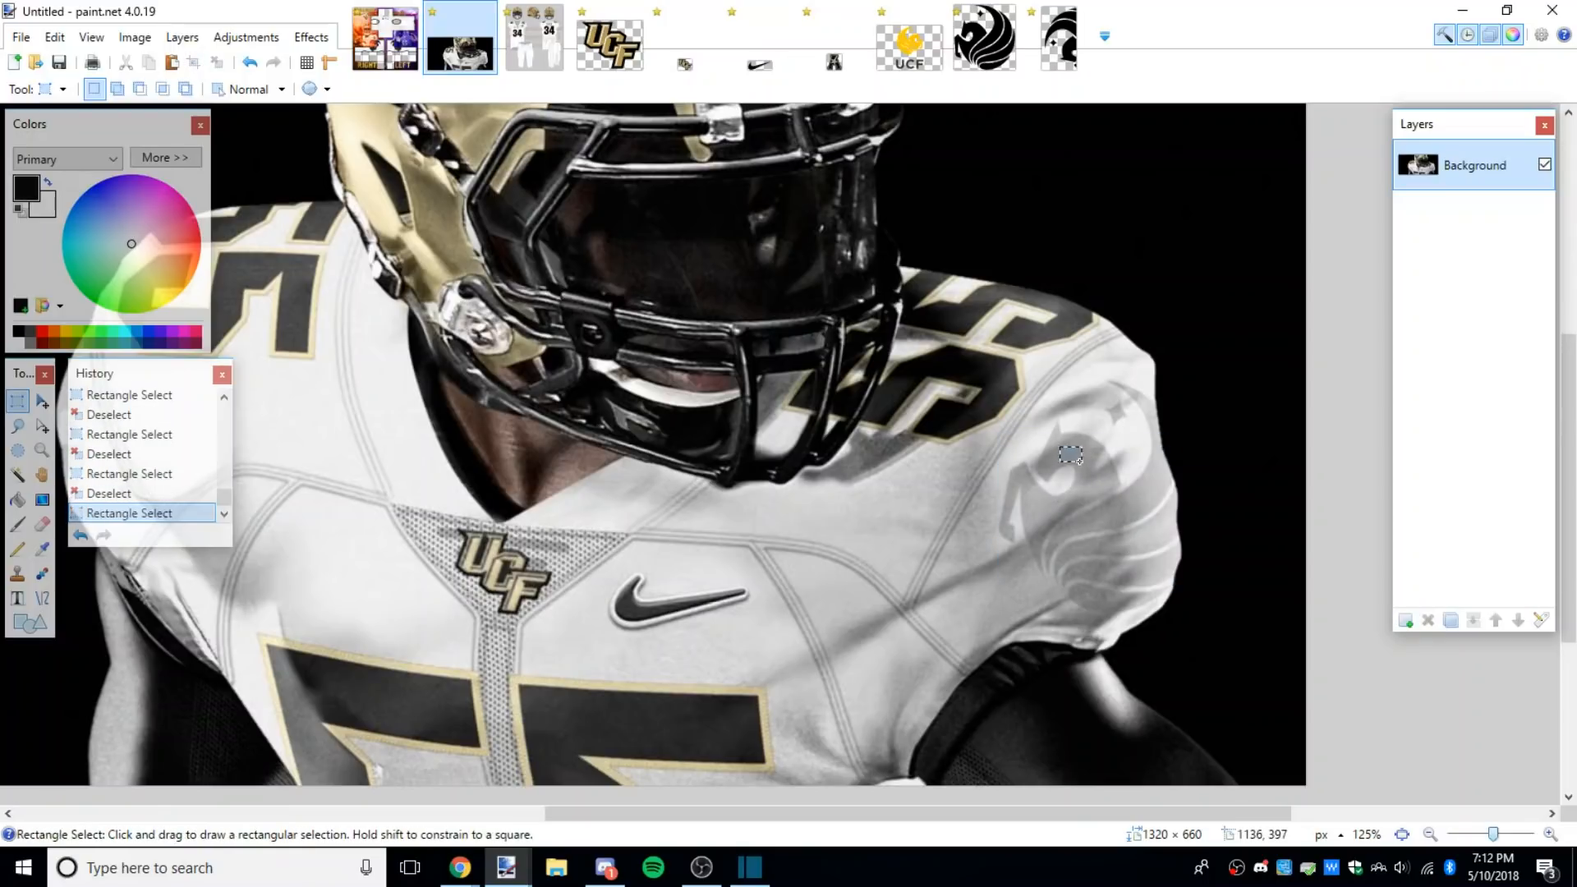
{"action": "scroll", "coordinate": [1085, 492], "scroll_direction": "up", "scroll_amount": 3}
{"action": "left_click_drag", "start_coordinate": [989, 485], "coordinate": [1023, 526]}
Step: Paste the grey patch onto Layer 5 of the jersey template and place it on the left sleeve beside the emblem, at 336, 344
{"action": "left_click", "coordinate": [384, 37]}
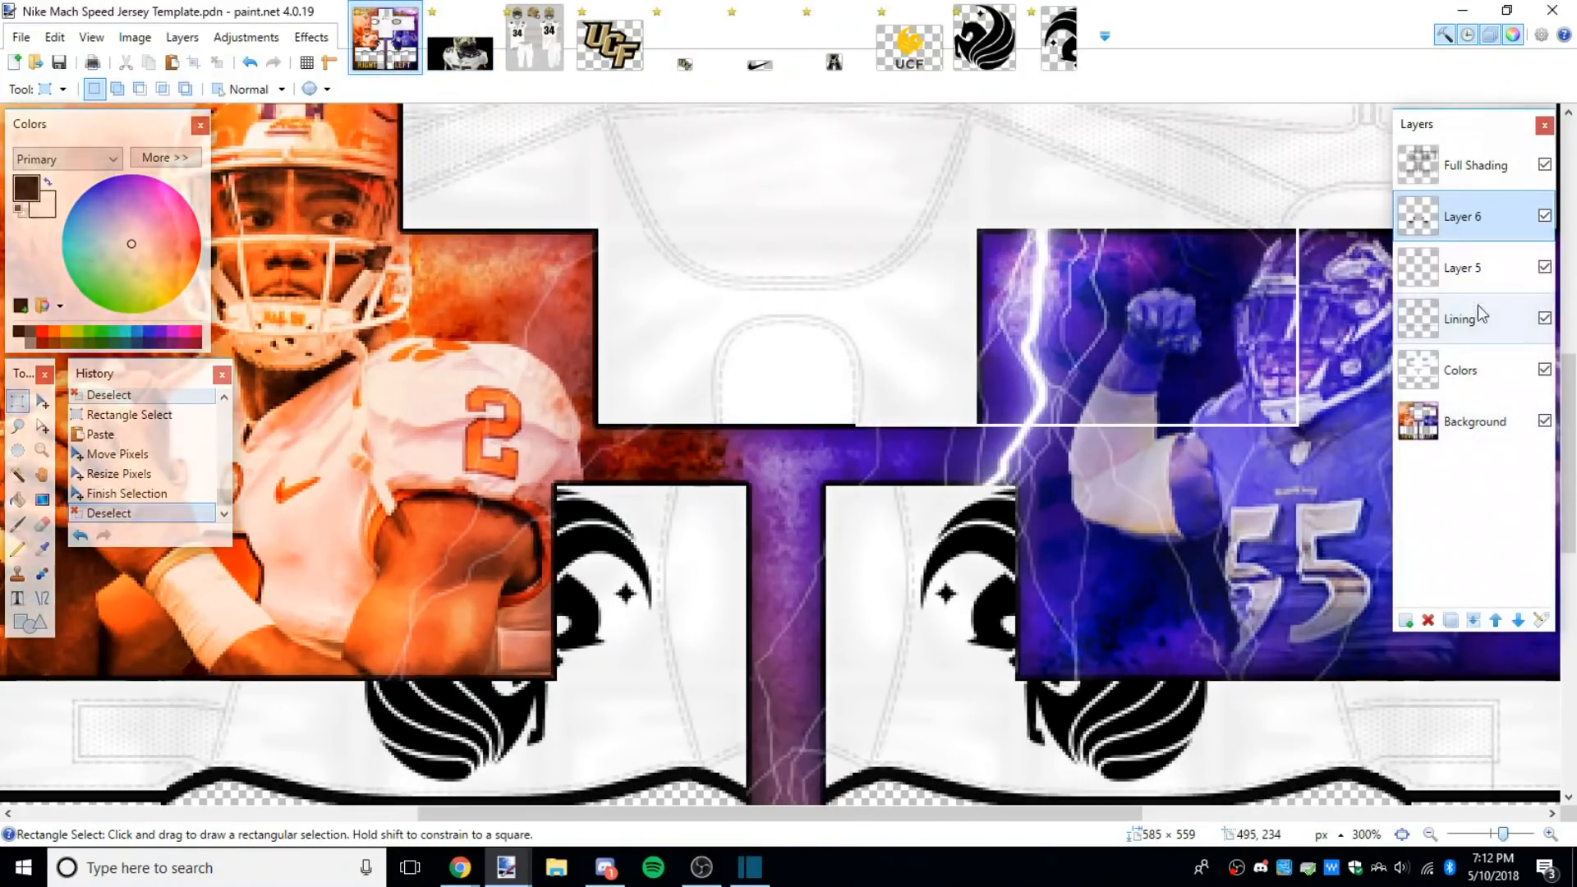
{"action": "left_click", "coordinate": [1462, 268]}
{"action": "key", "text": "ctrl+v"}
{"action": "left_click_drag", "start_coordinate": [894, 451], "coordinate": [730, 399]}
{"action": "left_click_drag", "start_coordinate": [918, 490], "coordinate": [484, 463]}
{"action": "left_click", "coordinate": [17, 402]}
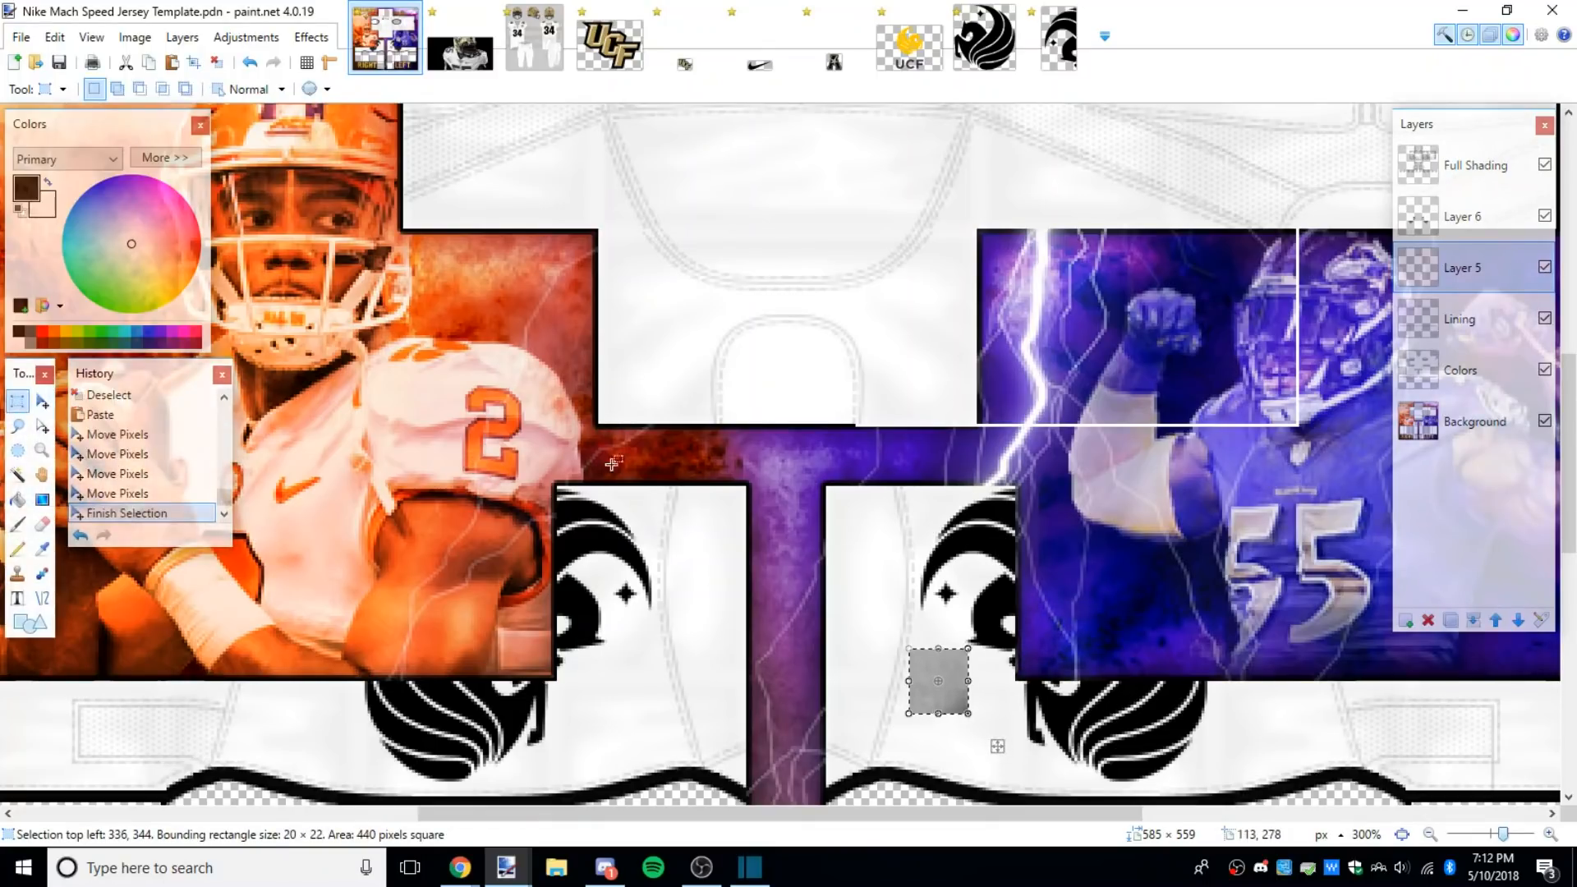
Step: Deselect the grey patch and set the opacity of Layer 6 to 84
{"action": "left_click", "coordinate": [696, 497]}
{"action": "scroll", "coordinate": [696, 496], "scroll_direction": "down", "scroll_amount": 1}
{"action": "scroll", "coordinate": [850, 451], "scroll_direction": "up", "scroll_amount": 1}
{"action": "left_click", "coordinate": [1475, 222]}
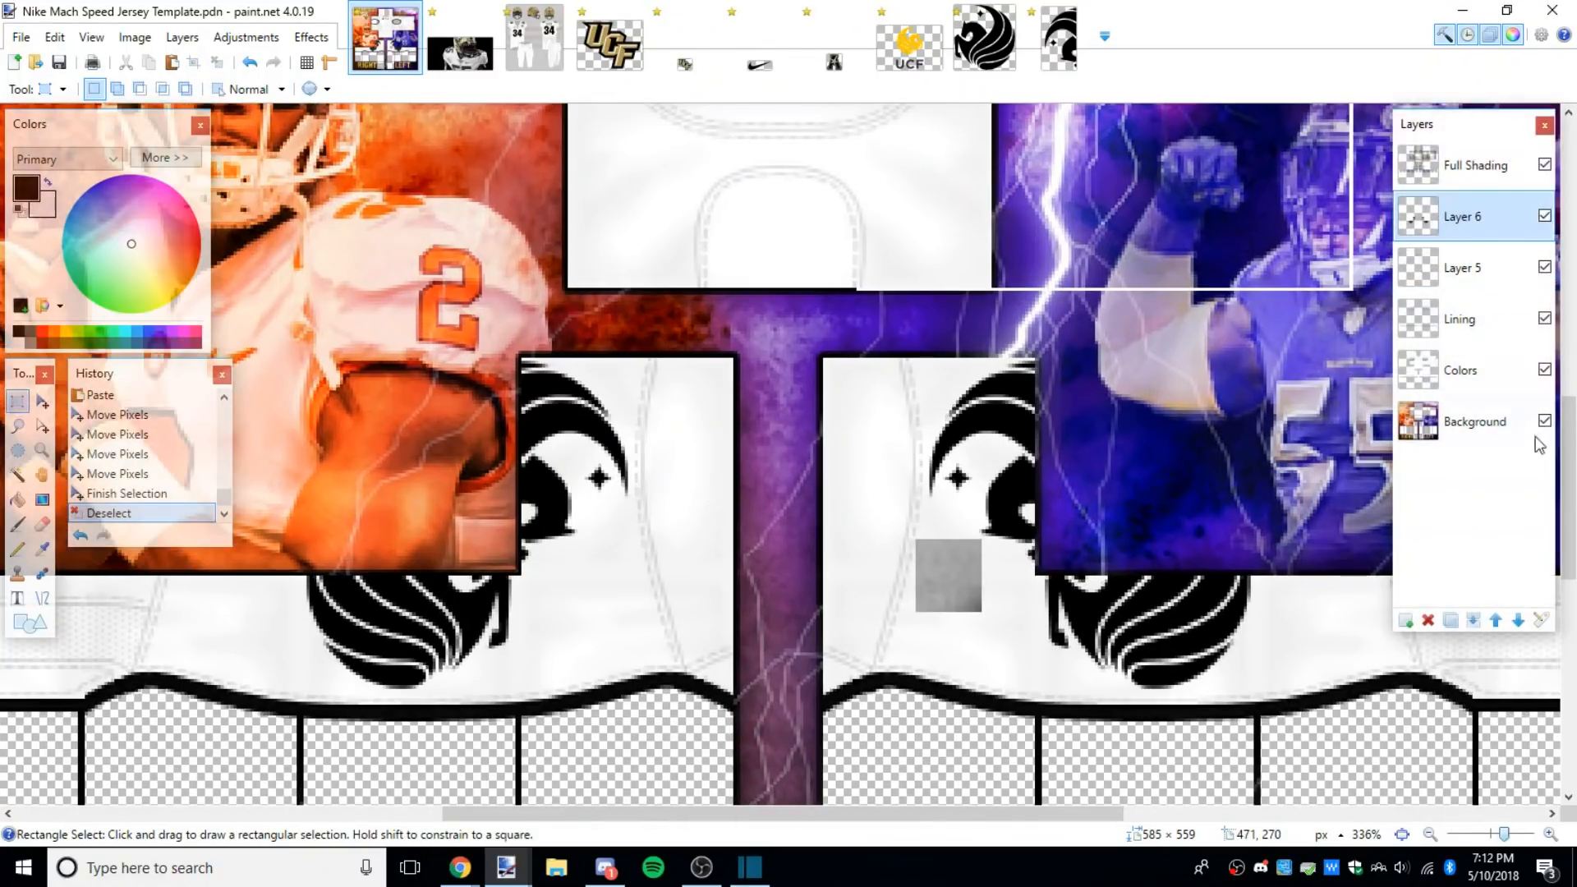
{"action": "left_click", "coordinate": [1541, 621]}
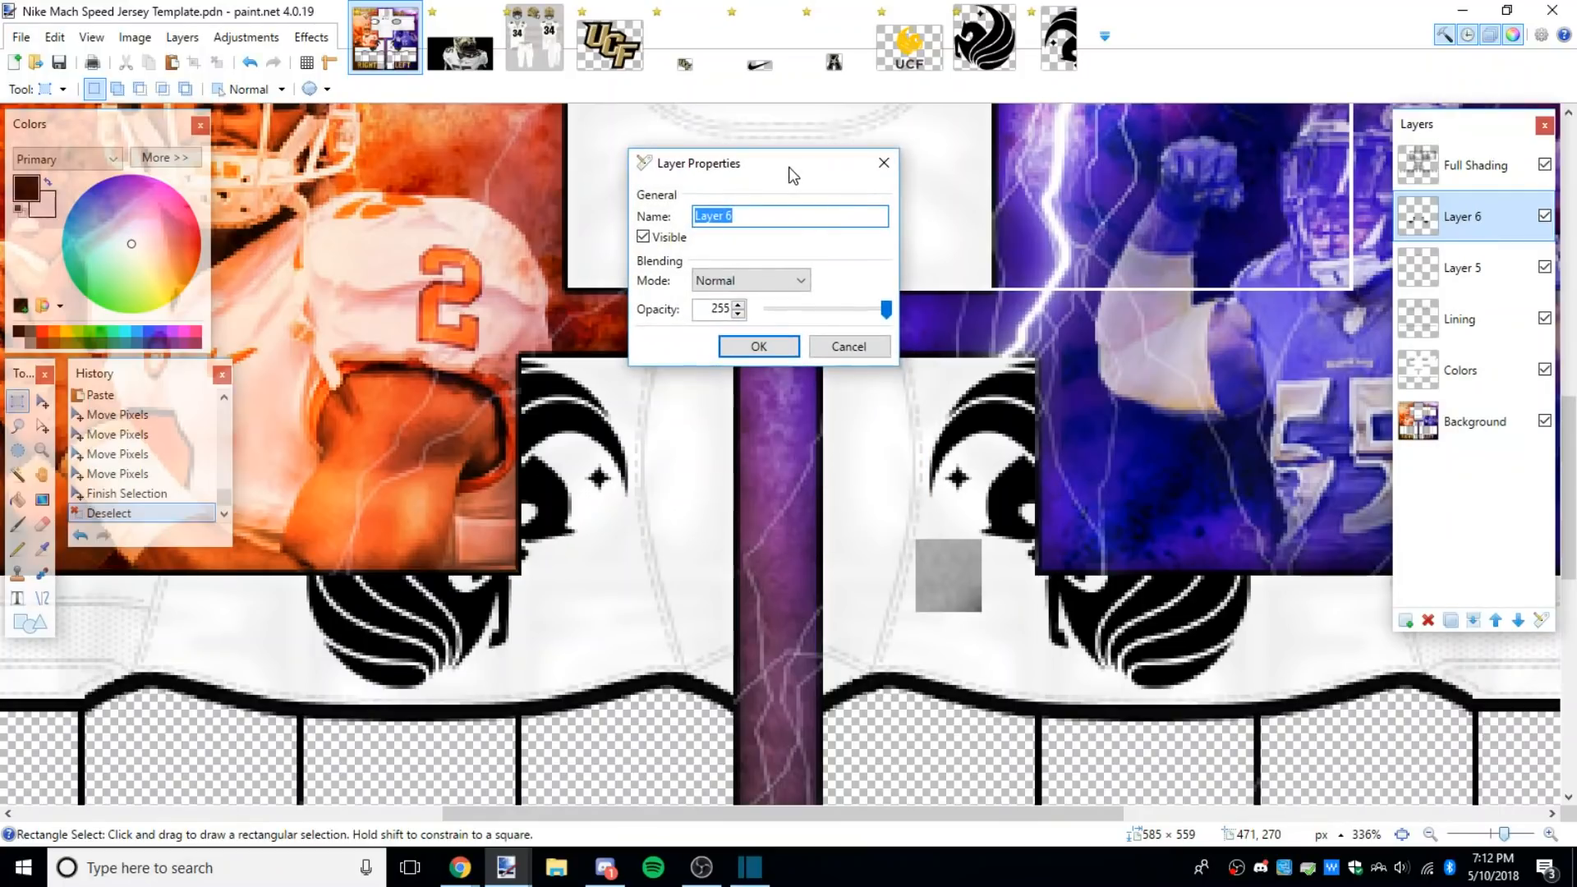
{"action": "left_click_drag", "start_coordinate": [885, 310], "coordinate": [805, 325]}
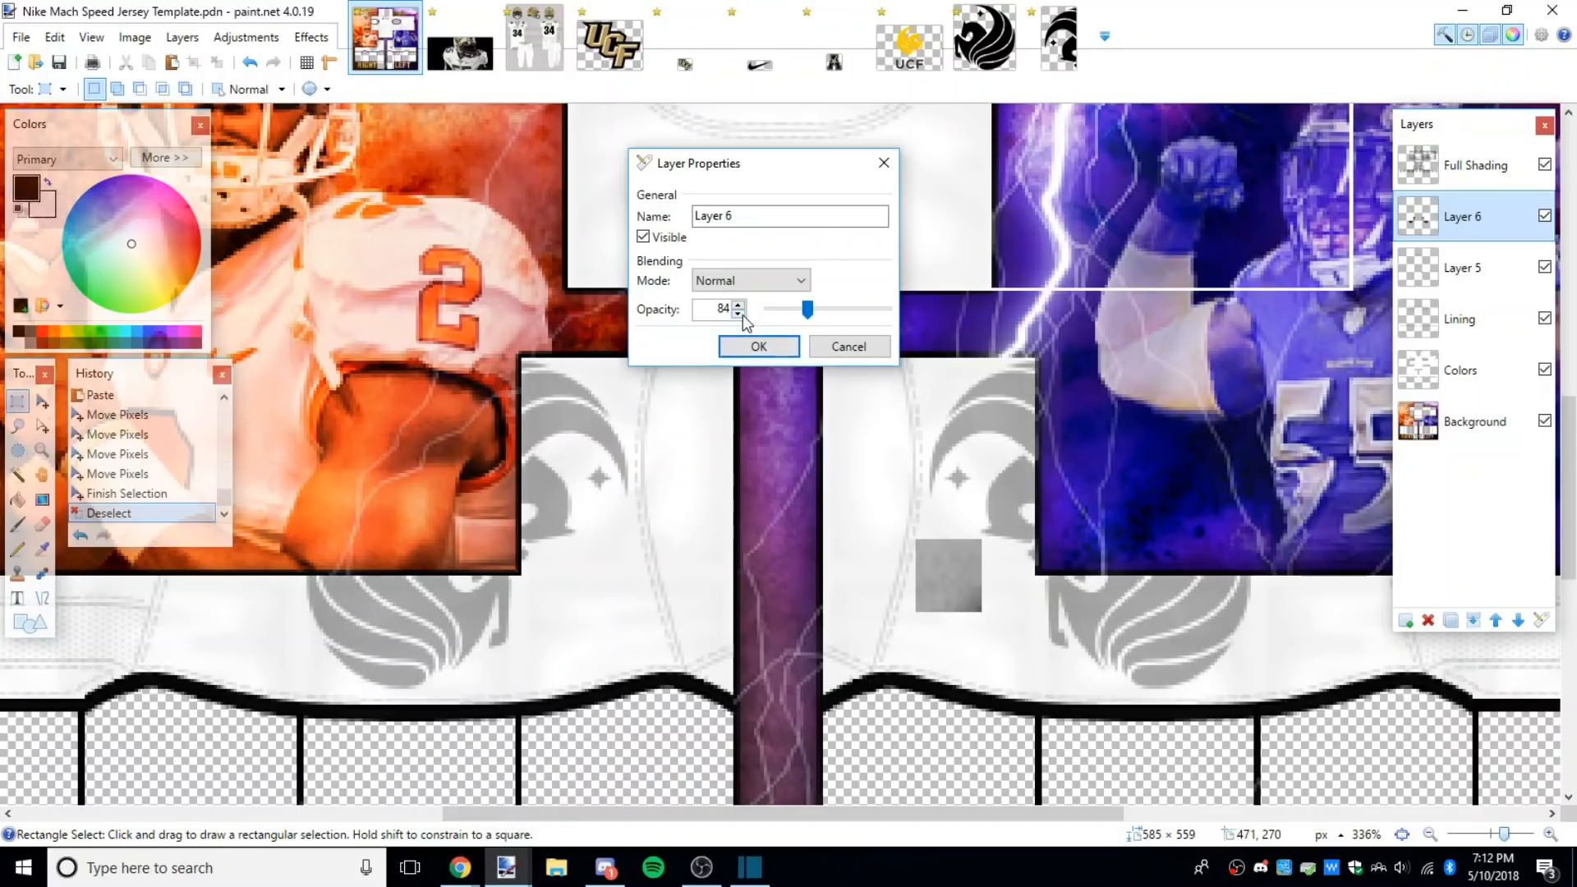
{"action": "left_click", "coordinate": [754, 345]}
Step: Select the grey patch beside the left sleeve's emblem on Layer 5 and erase it
{"action": "left_click", "coordinate": [1462, 268]}
{"action": "left_click_drag", "start_coordinate": [873, 503], "coordinate": [1026, 626]}
{"action": "key", "text": "Delete"}
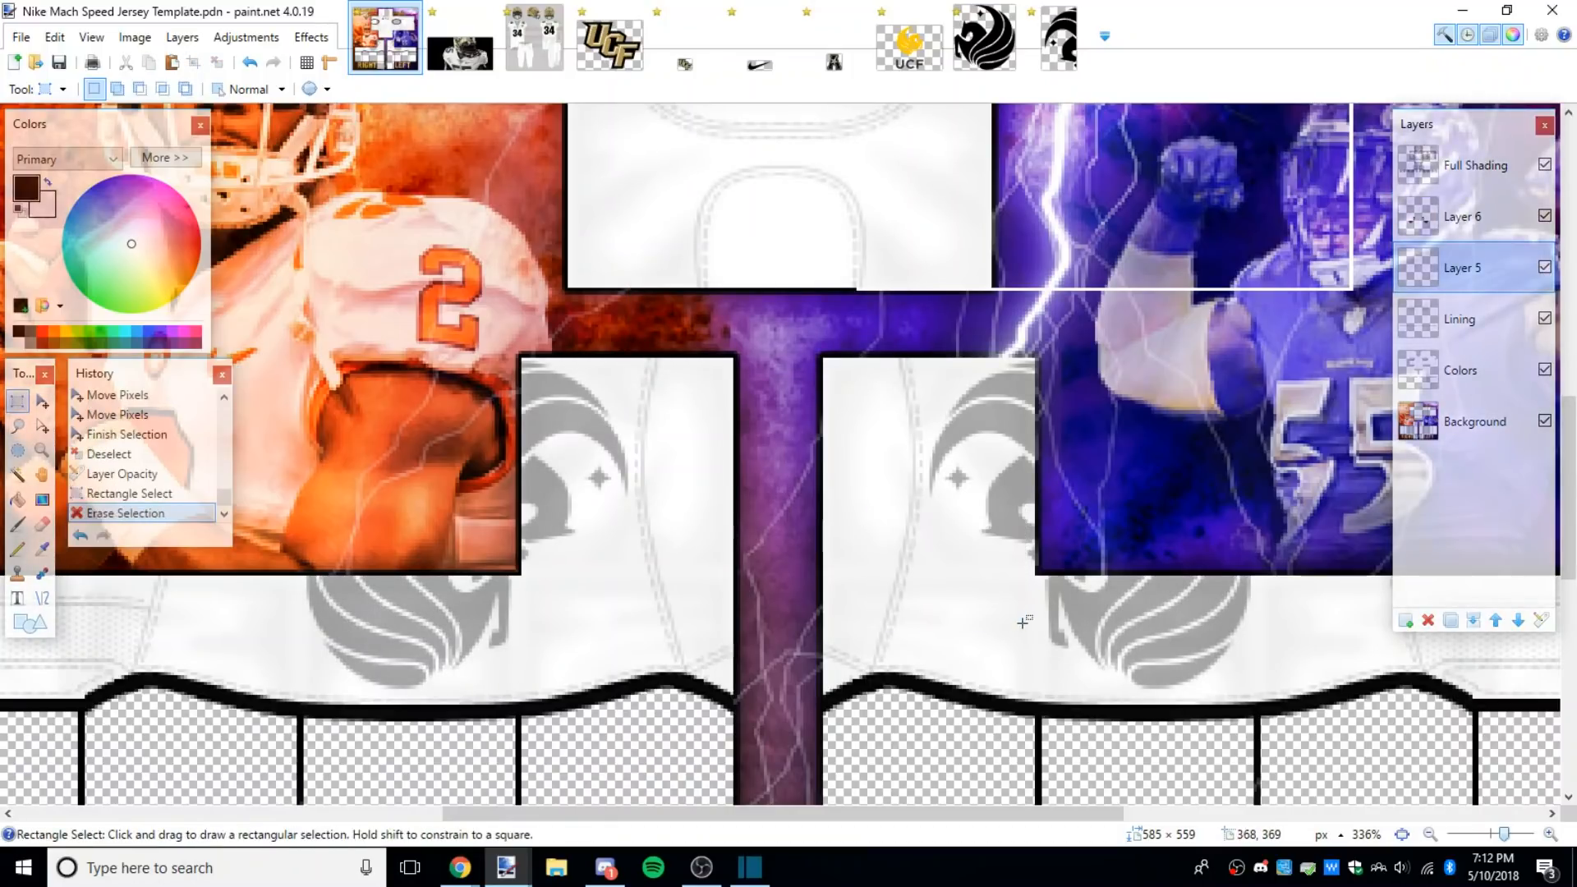
Step: Compare the shade of the template's sleeve emblems with the Pegasus emblem on the player photo's sleeve
{"action": "scroll", "coordinate": [1023, 622], "scroll_direction": "down", "scroll_amount": 5}
{"action": "scroll", "coordinate": [1063, 600], "scroll_direction": "up", "scroll_amount": 2}
{"action": "scroll", "coordinate": [1077, 594], "scroll_direction": "up", "scroll_amount": 1}
{"action": "left_click", "coordinate": [459, 54]}
{"action": "left_click", "coordinate": [384, 37]}
{"action": "scroll", "coordinate": [912, 598], "scroll_direction": "down", "scroll_amount": 4}
{"action": "scroll", "coordinate": [912, 598], "scroll_direction": "up", "scroll_amount": 4}
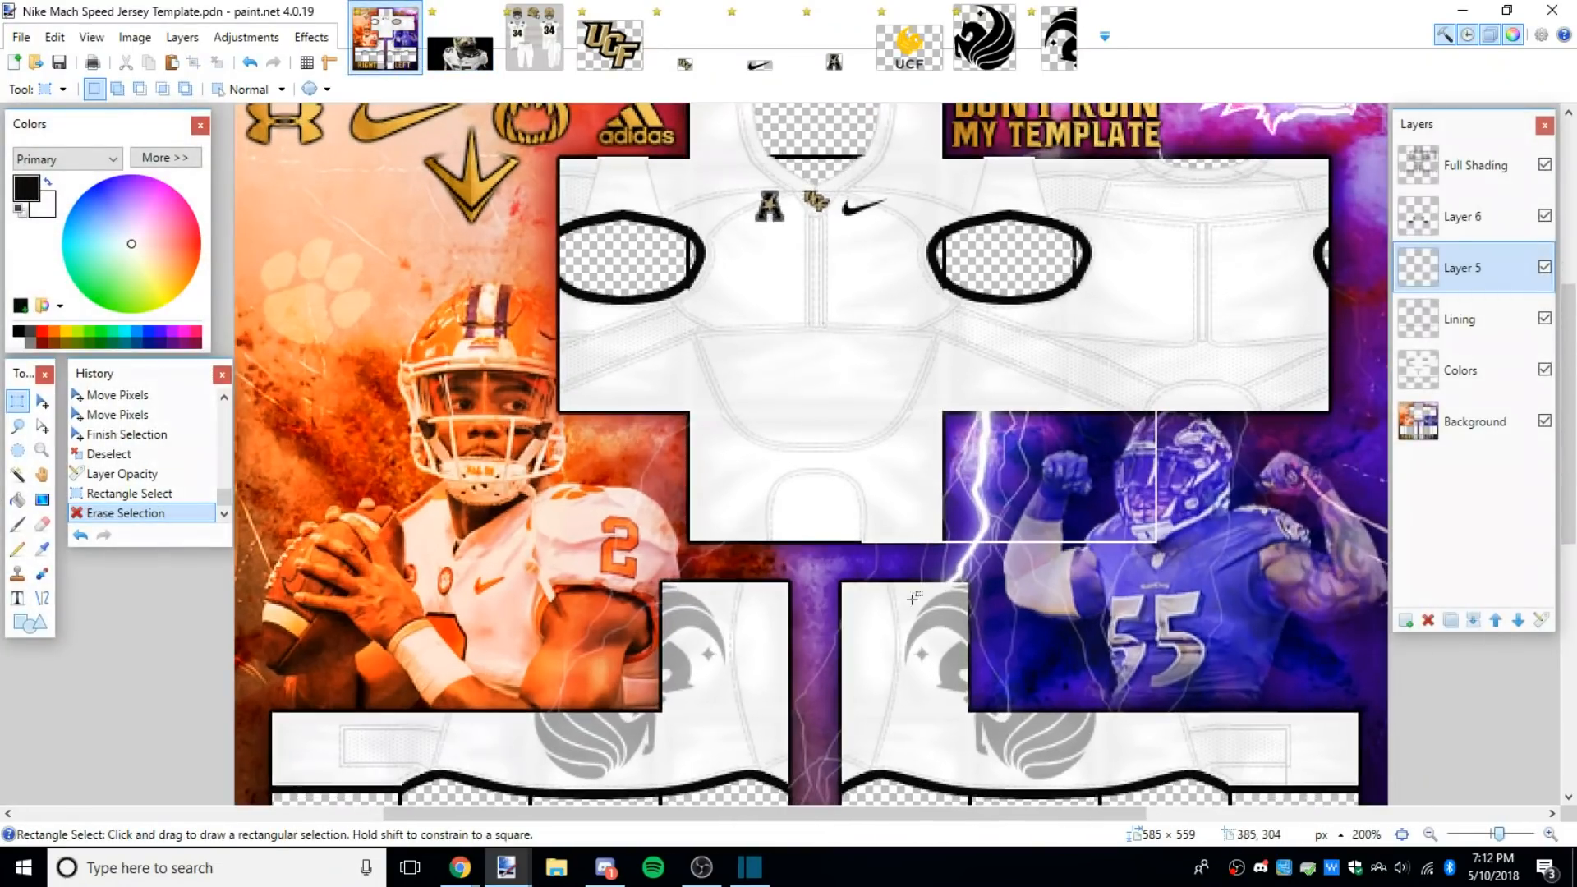
{"action": "scroll", "coordinate": [903, 164], "scroll_direction": "down", "scroll_amount": 3}
{"action": "left_click", "coordinate": [491, 59]}
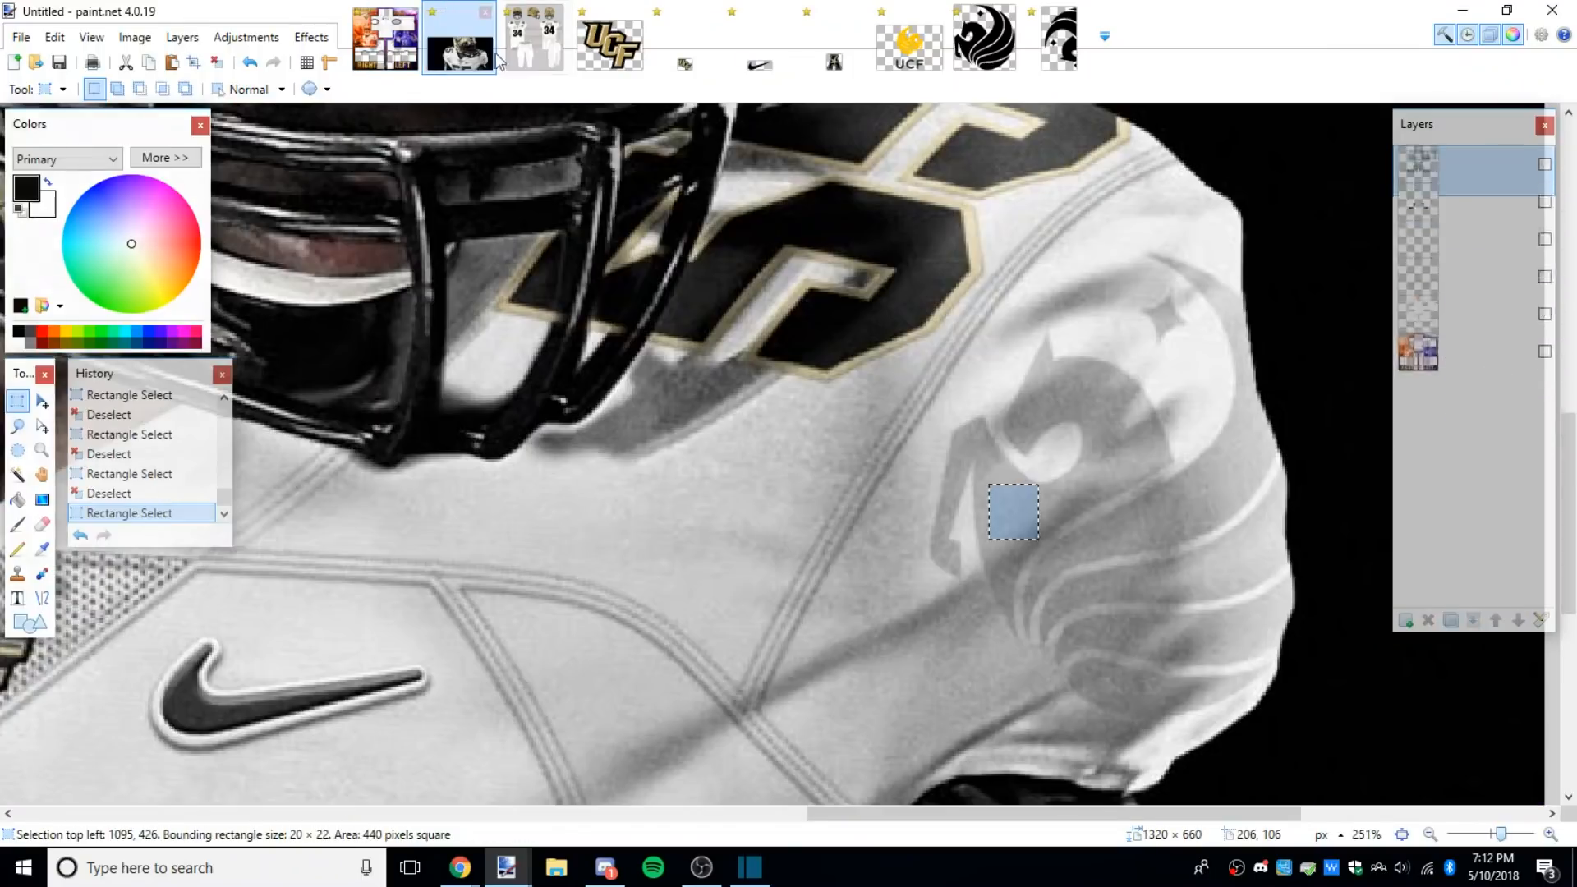
{"action": "scroll", "coordinate": [830, 399], "scroll_direction": "down", "scroll_amount": 6}
{"action": "left_click", "coordinate": [887, 367]}
{"action": "left_click_drag", "start_coordinate": [885, 364], "coordinate": [1122, 581]}
{"action": "left_click", "coordinate": [968, 458]}
{"action": "scroll", "coordinate": [963, 468], "scroll_direction": "down", "scroll_amount": 1}
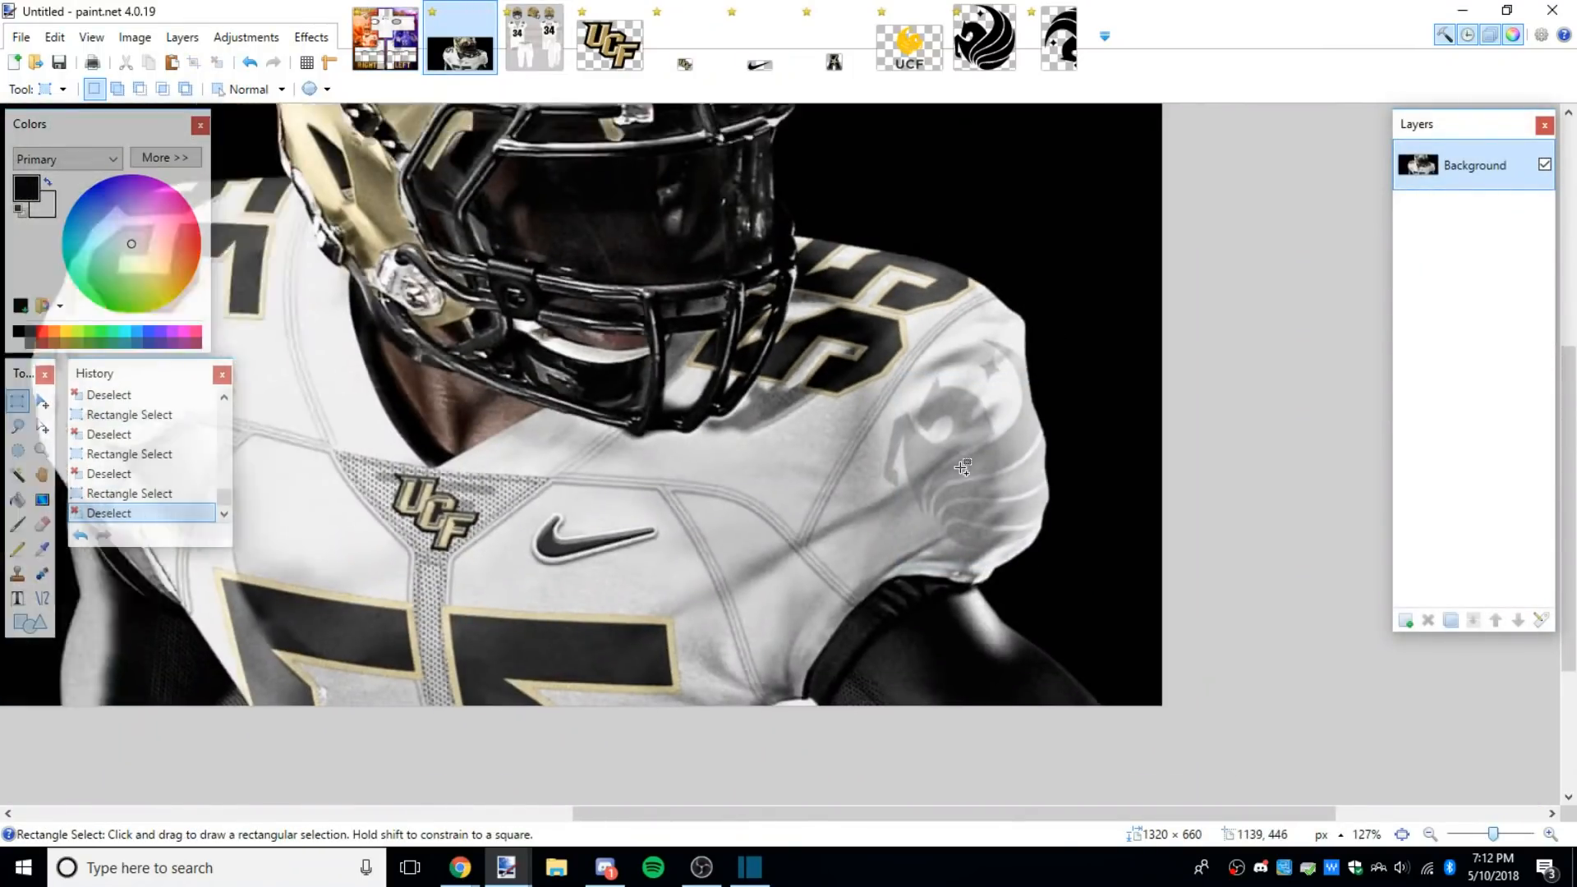
{"action": "scroll", "coordinate": [963, 466], "scroll_direction": "down", "scroll_amount": 3}
{"action": "left_click", "coordinate": [386, 41]}
{"action": "scroll", "coordinate": [777, 516], "scroll_direction": "up", "scroll_amount": 3}
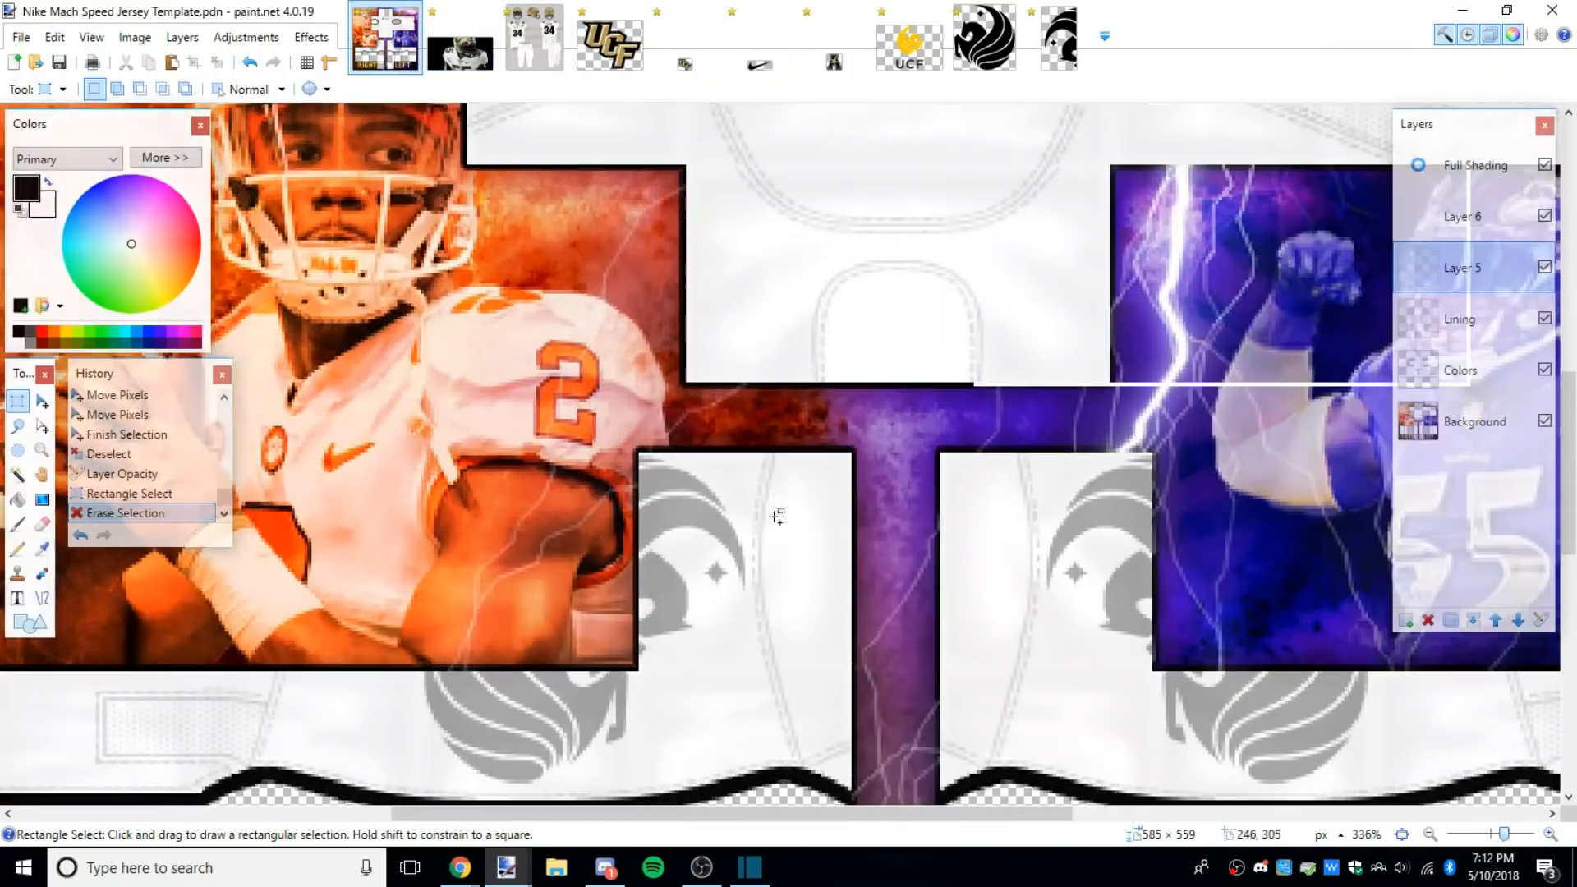
Step: Set the opacity of Layer 6, which holds the sleeve emblems, to 41
{"action": "left_click_drag", "start_coordinate": [958, 813], "coordinate": [1008, 813]}
{"action": "left_click", "coordinate": [1471, 218]}
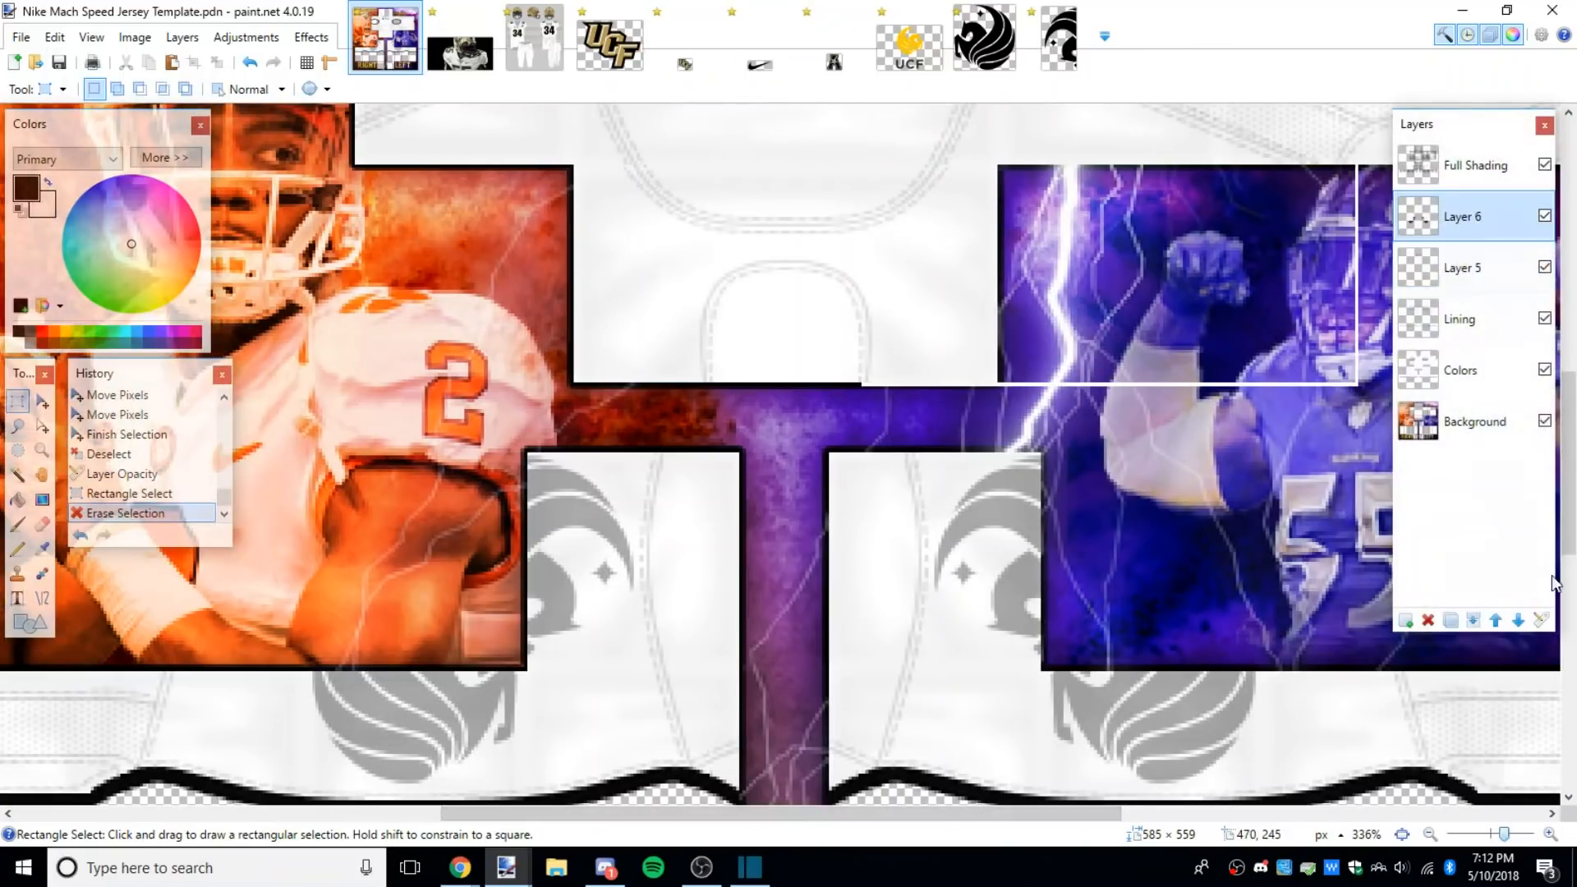
{"action": "left_click", "coordinate": [1541, 622]}
{"action": "left_click_drag", "start_coordinate": [832, 470], "coordinate": [812, 476]}
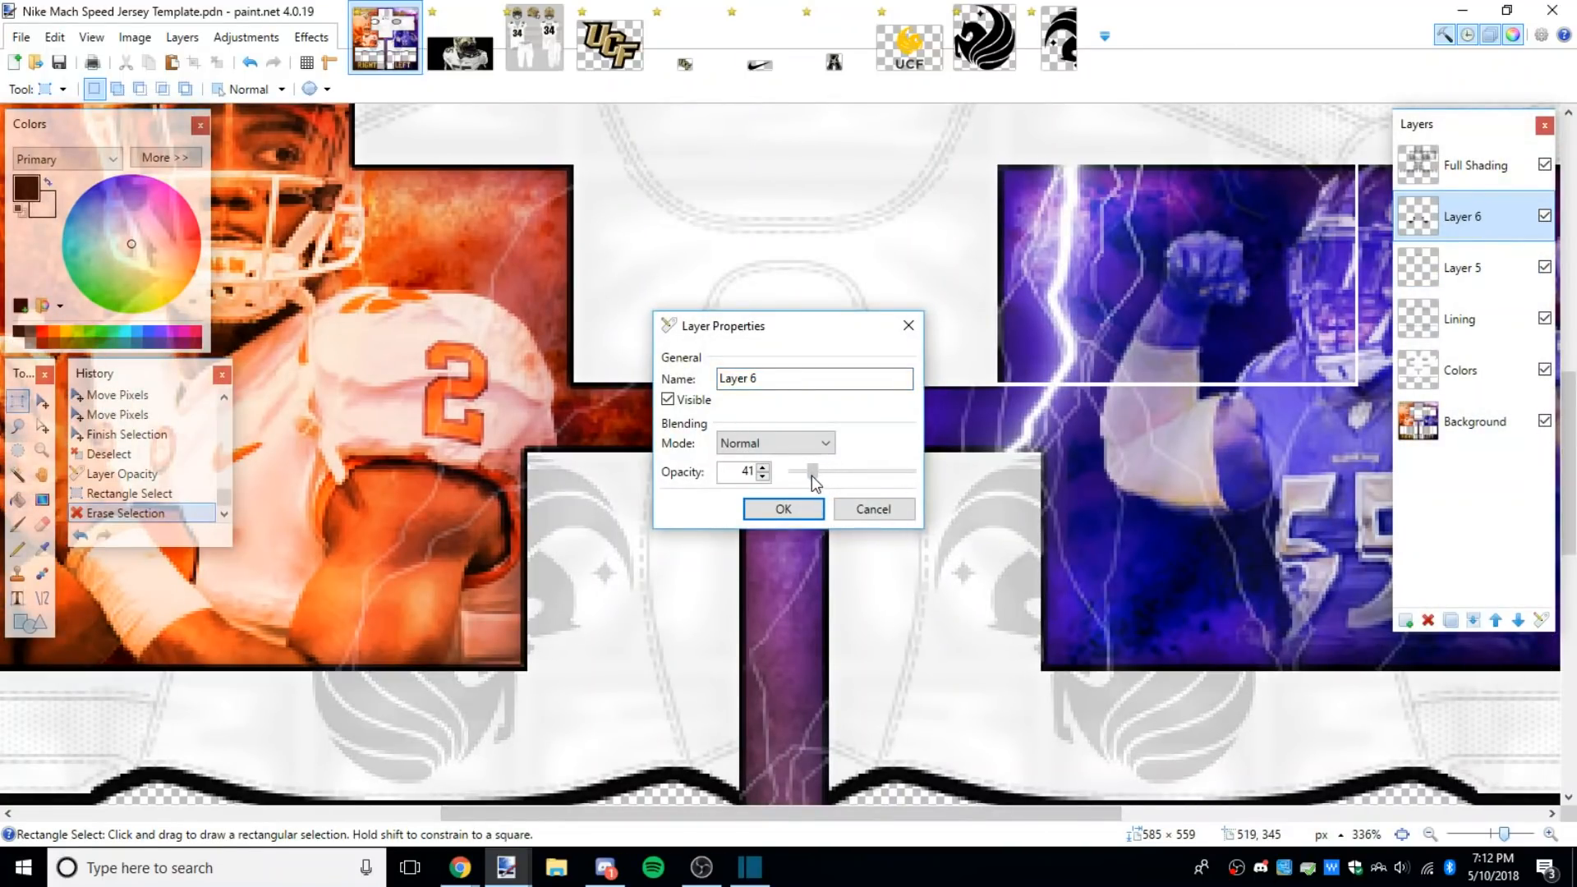
{"action": "left_click", "coordinate": [783, 509]}
Step: Compare the faded sleeve emblems on the jersey template with the player photo and the uniform reference picture
{"action": "scroll", "coordinate": [919, 694], "scroll_direction": "down", "scroll_amount": 2}
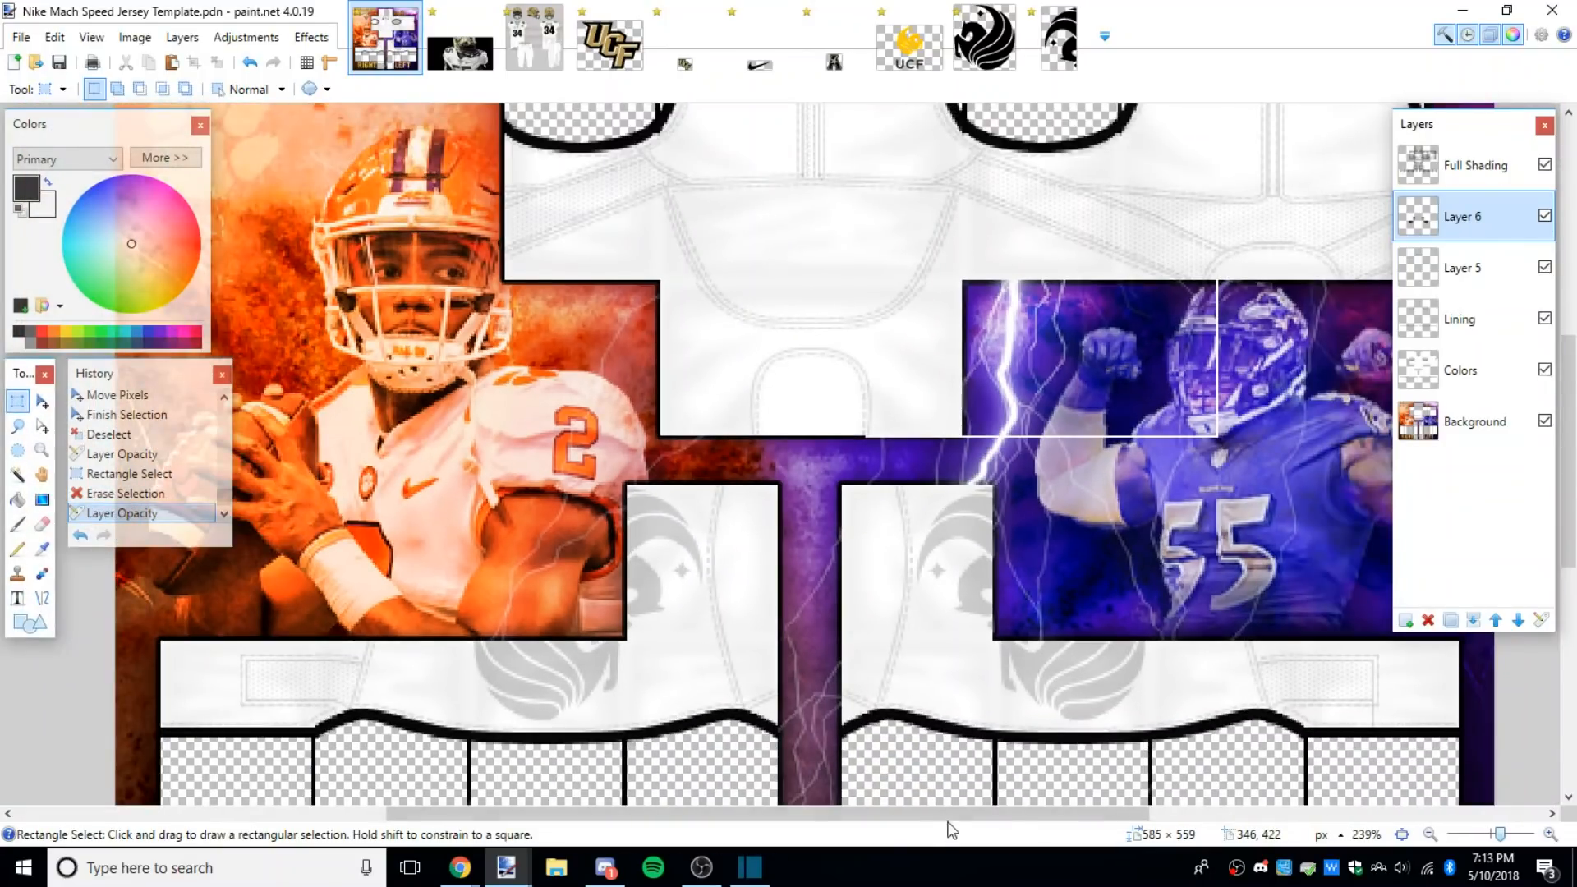
{"action": "scroll", "coordinate": [1010, 632], "scroll_direction": "down", "scroll_amount": 2}
{"action": "scroll", "coordinate": [1158, 525], "scroll_direction": "down", "scroll_amount": 1}
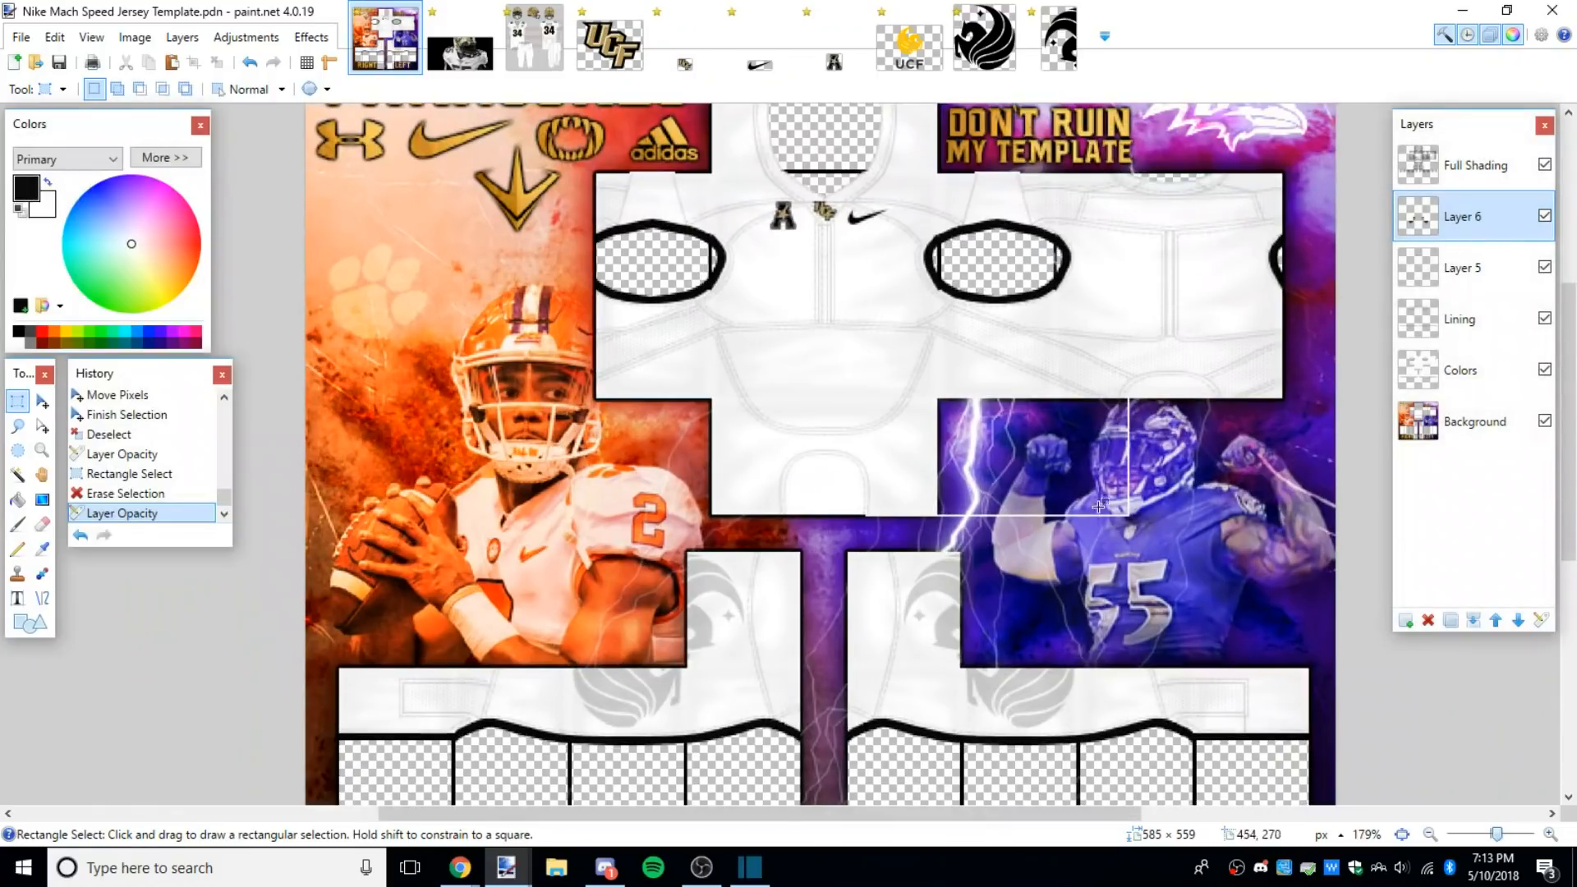
{"action": "key", "text": "ctrl+Tab"}
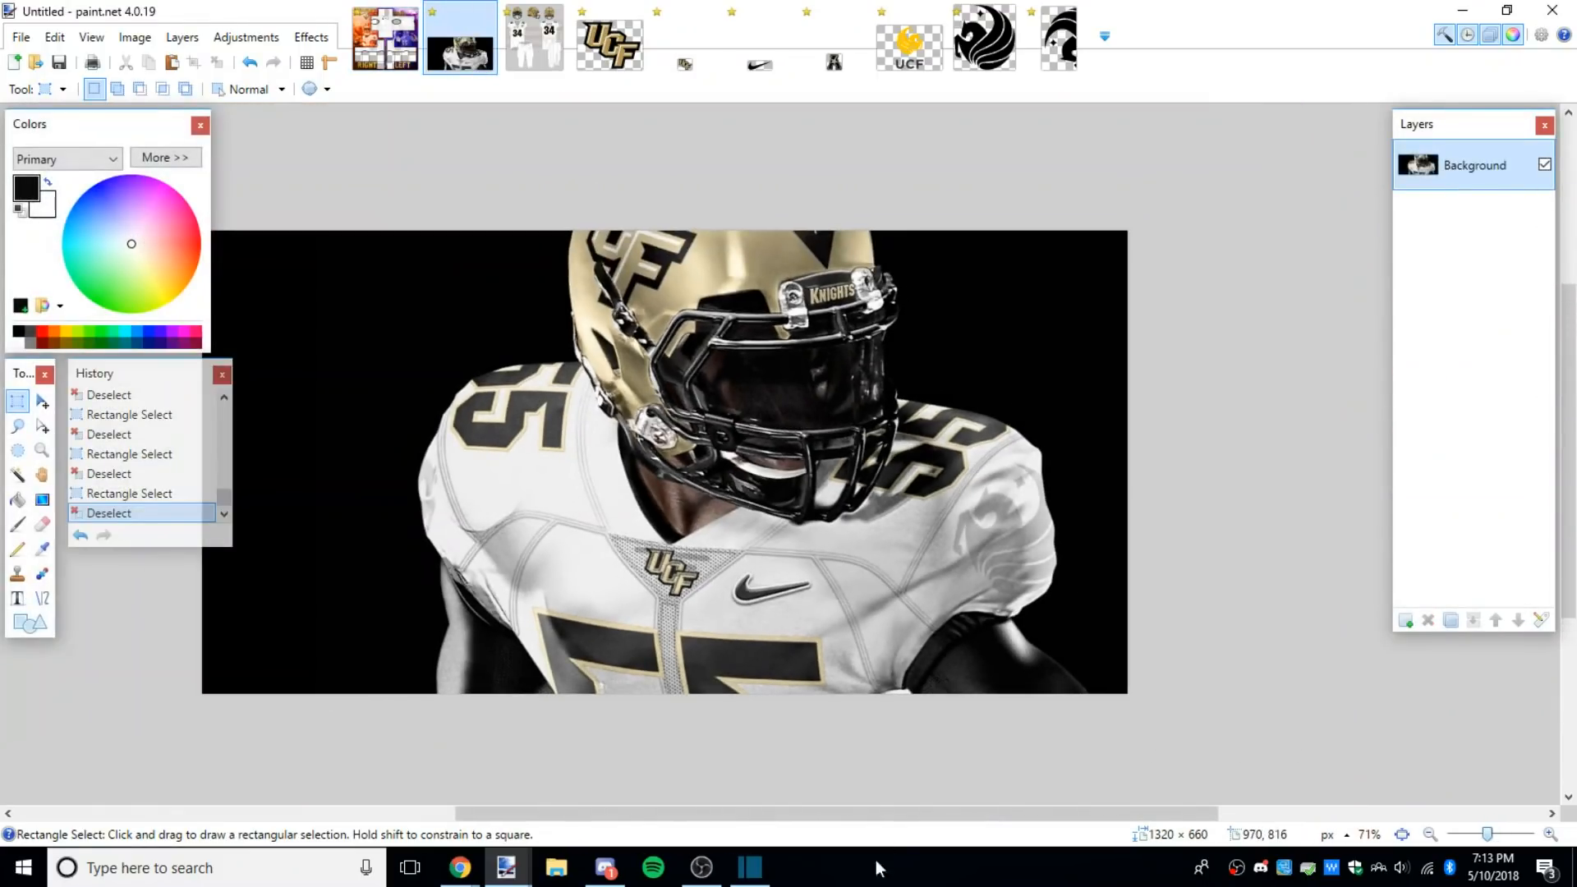
{"action": "scroll", "coordinate": [672, 575], "scroll_direction": "up", "scroll_amount": 4}
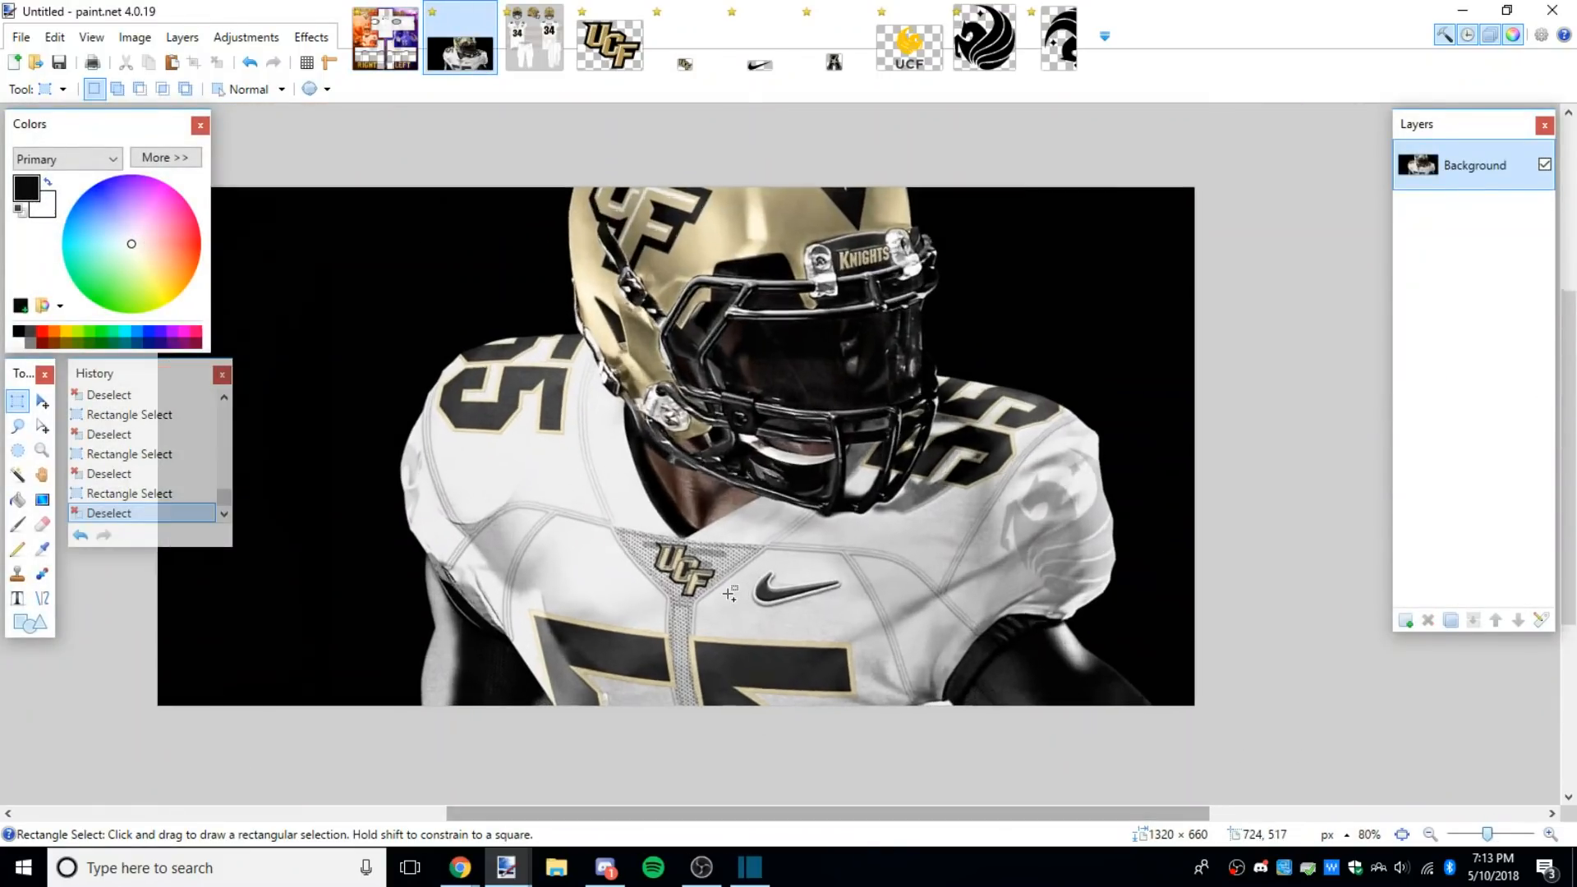
{"action": "left_click", "coordinate": [402, 38]}
{"action": "left_click", "coordinate": [447, 45]}
{"action": "left_click", "coordinate": [530, 47]}
{"action": "left_click_drag", "start_coordinate": [460, 423], "coordinate": [524, 486]}
{"action": "left_click", "coordinate": [509, 476]}
{"action": "left_click", "coordinate": [385, 38]}
{"action": "left_click", "coordinate": [460, 45]}
{"action": "left_click_drag", "start_coordinate": [1168, 414], "coordinate": [1274, 545]}
{"action": "left_click", "coordinate": [1274, 545]}
{"action": "left_click", "coordinate": [384, 38]}
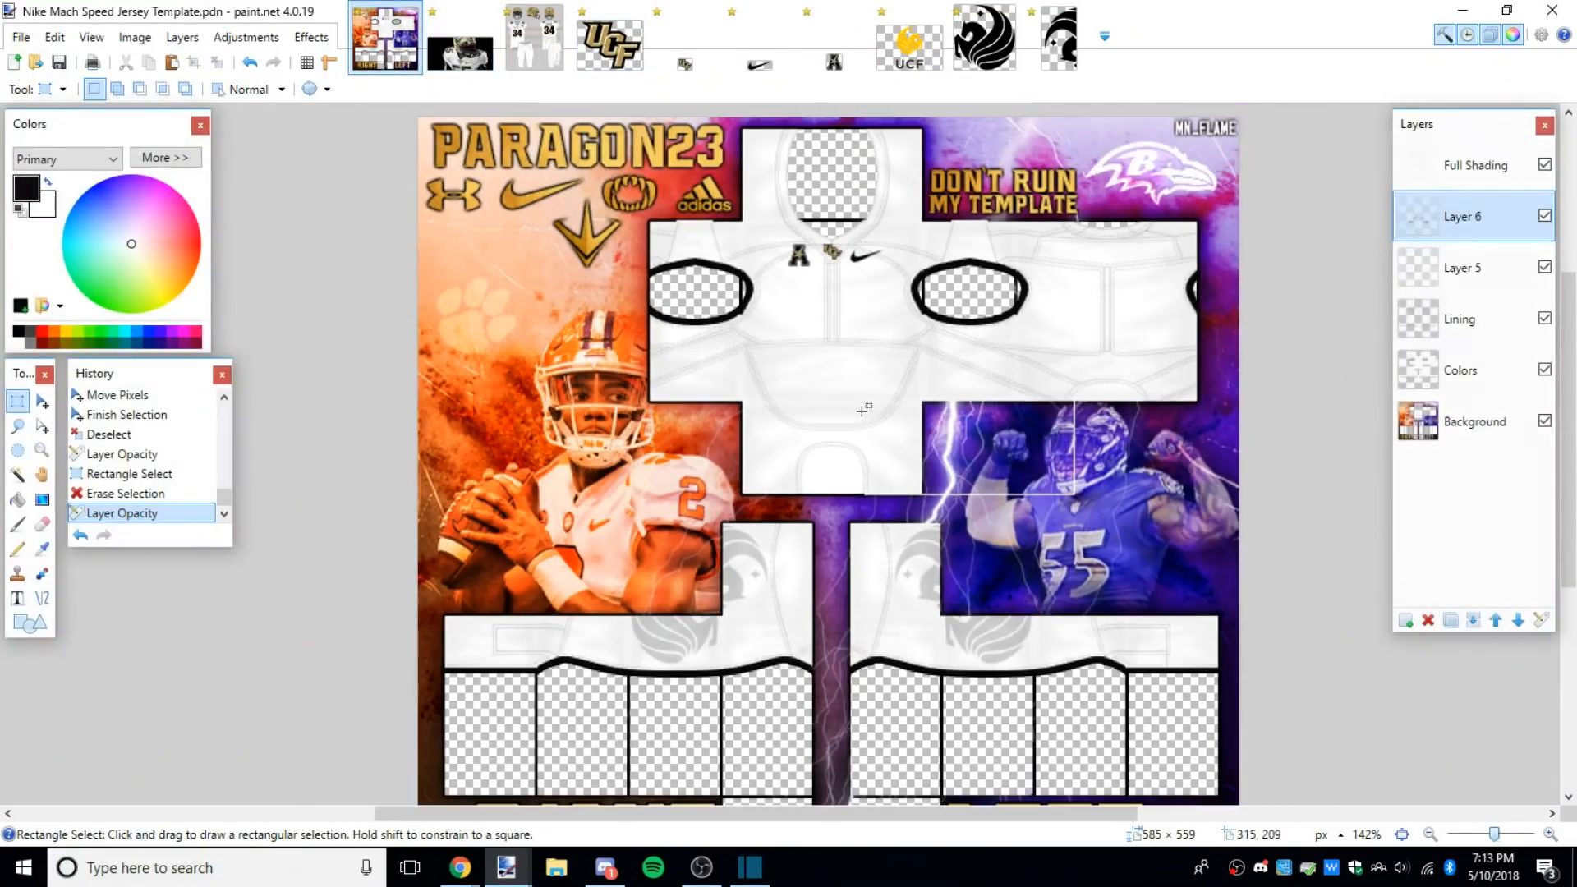
Step: Inspect the jersey template with the Lining layer hidden, and show that layer again
{"action": "scroll", "coordinate": [862, 411], "scroll_direction": "up", "scroll_amount": 2}
{"action": "scroll", "coordinate": [848, 424], "scroll_direction": "down", "scroll_amount": 2}
{"action": "scroll", "coordinate": [848, 424], "scroll_direction": "up", "scroll_amount": 2}
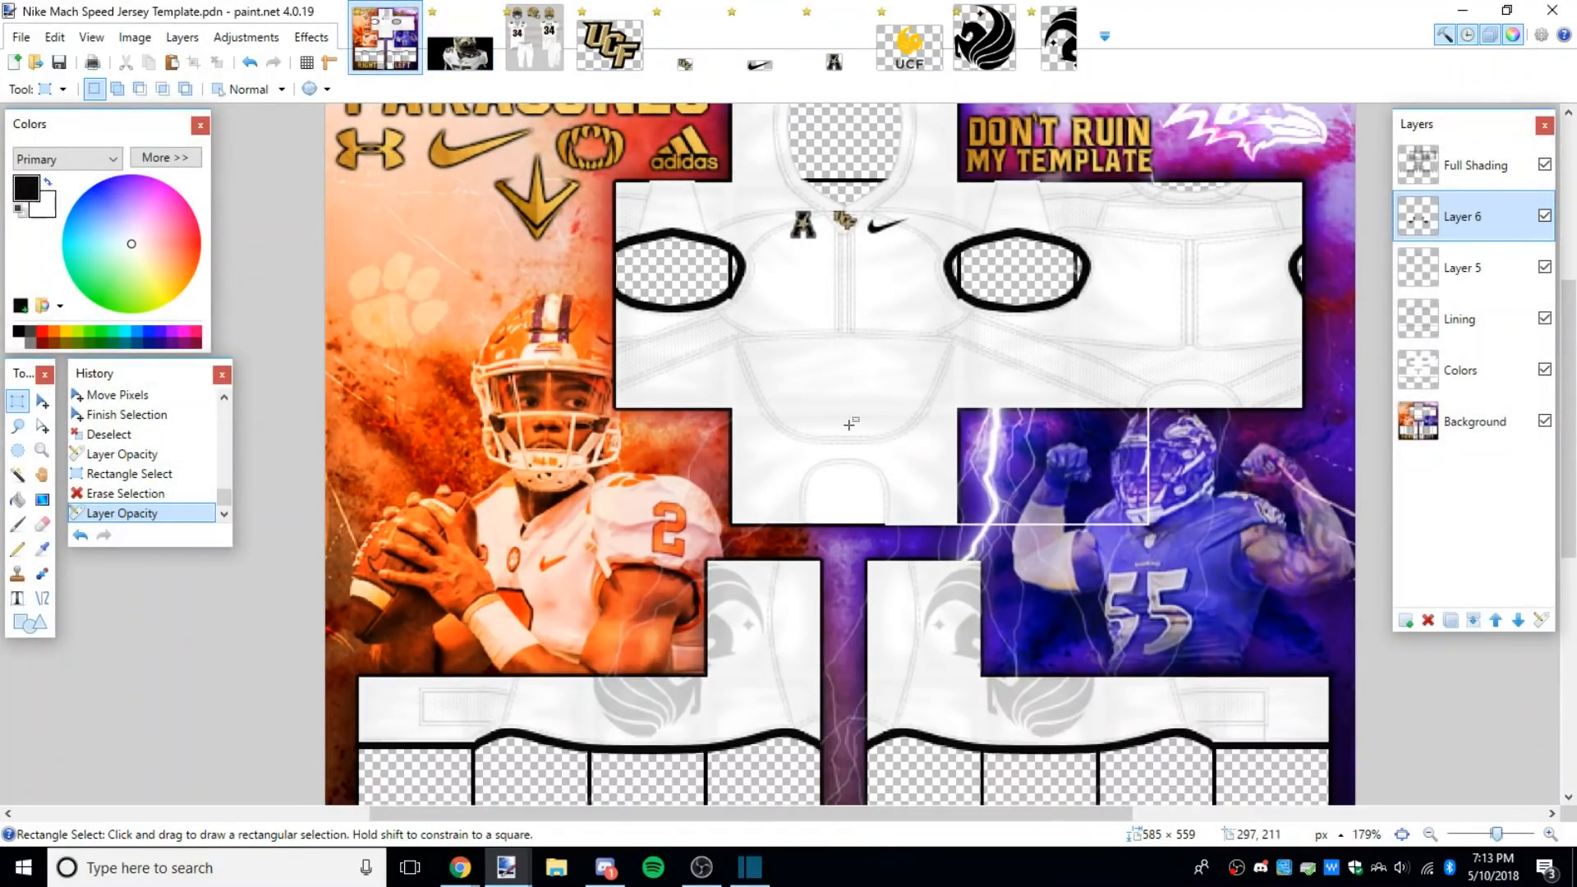
{"action": "scroll", "coordinate": [850, 425], "scroll_direction": "down", "scroll_amount": 3}
{"action": "scroll", "coordinate": [820, 420], "scroll_direction": "up", "scroll_amount": 2}
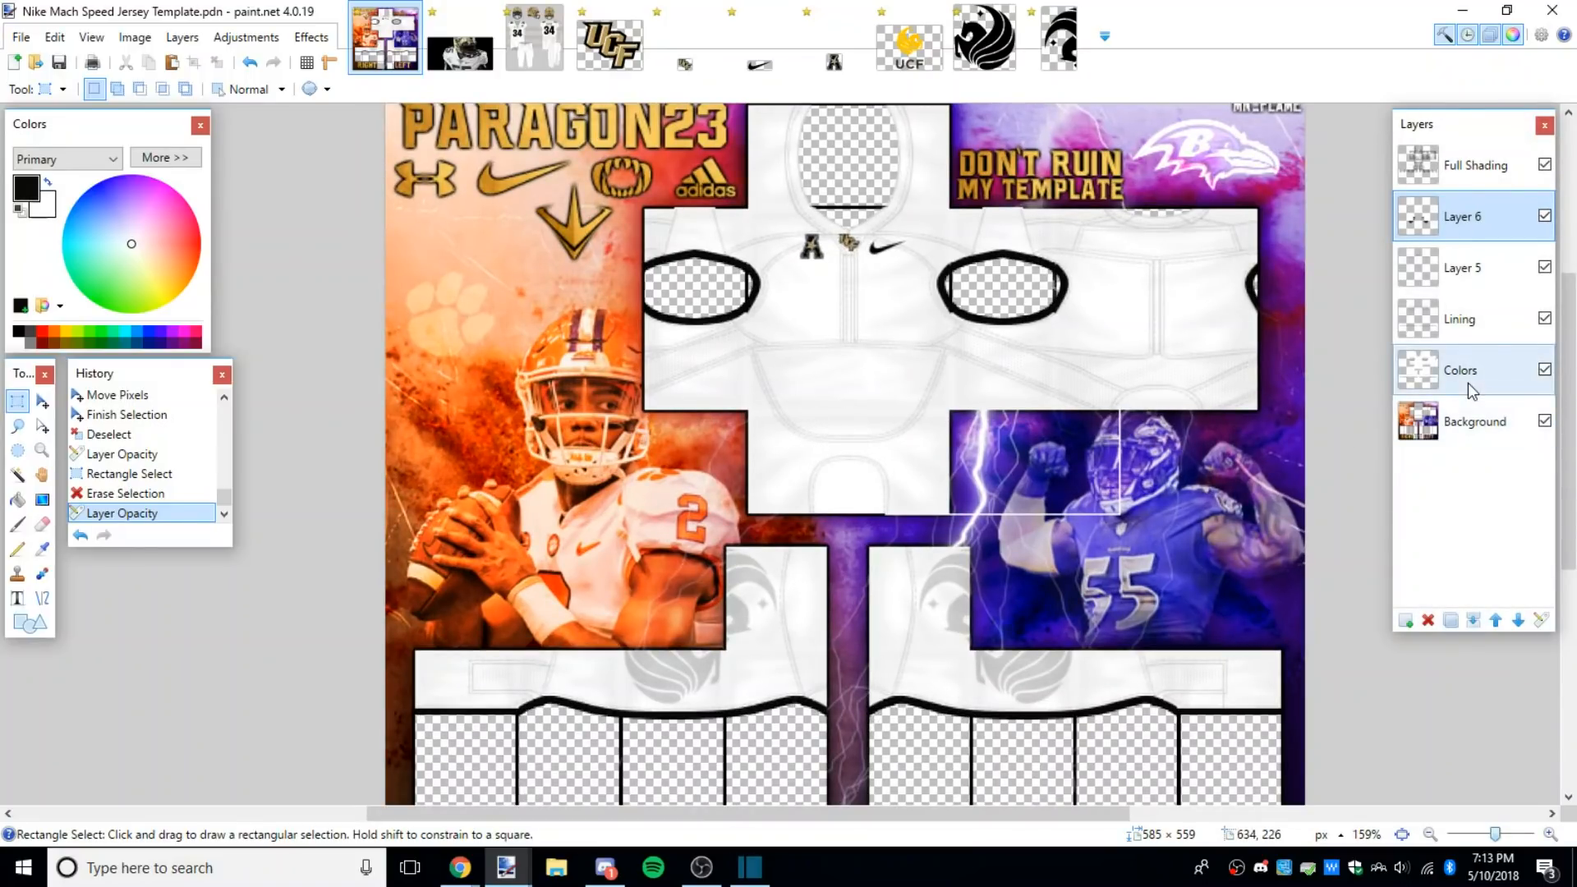
{"action": "left_click", "coordinate": [1545, 320]}
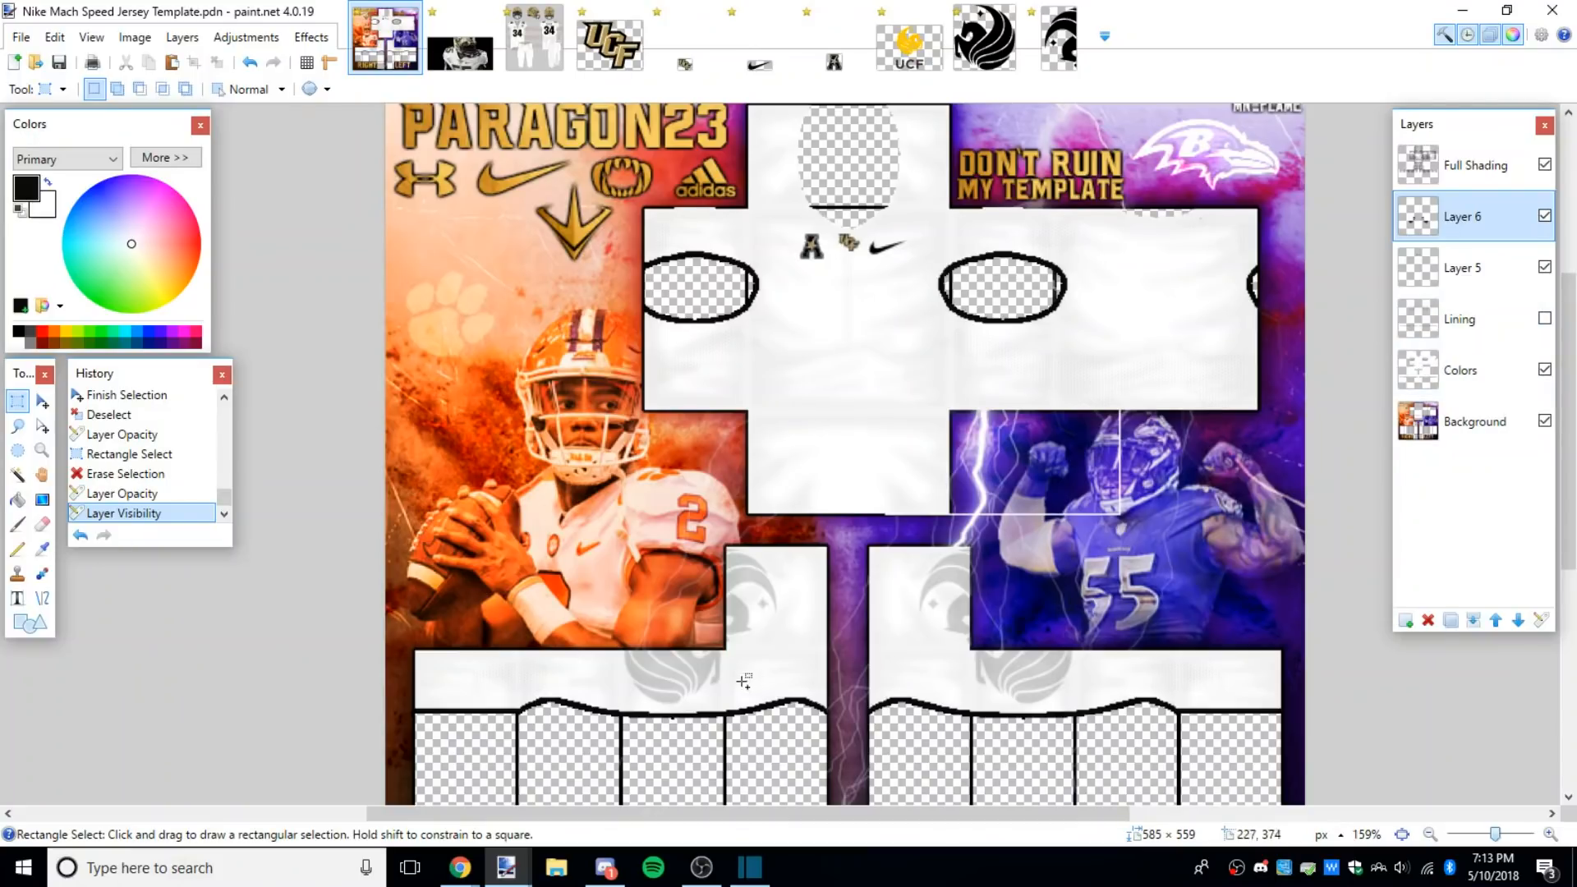
{"action": "scroll", "coordinate": [743, 681], "scroll_direction": "up", "scroll_amount": 3}
{"action": "left_click_drag", "start_coordinate": [710, 815], "coordinate": [821, 813]}
{"action": "scroll", "coordinate": [740, 585], "scroll_direction": "up", "scroll_amount": 8}
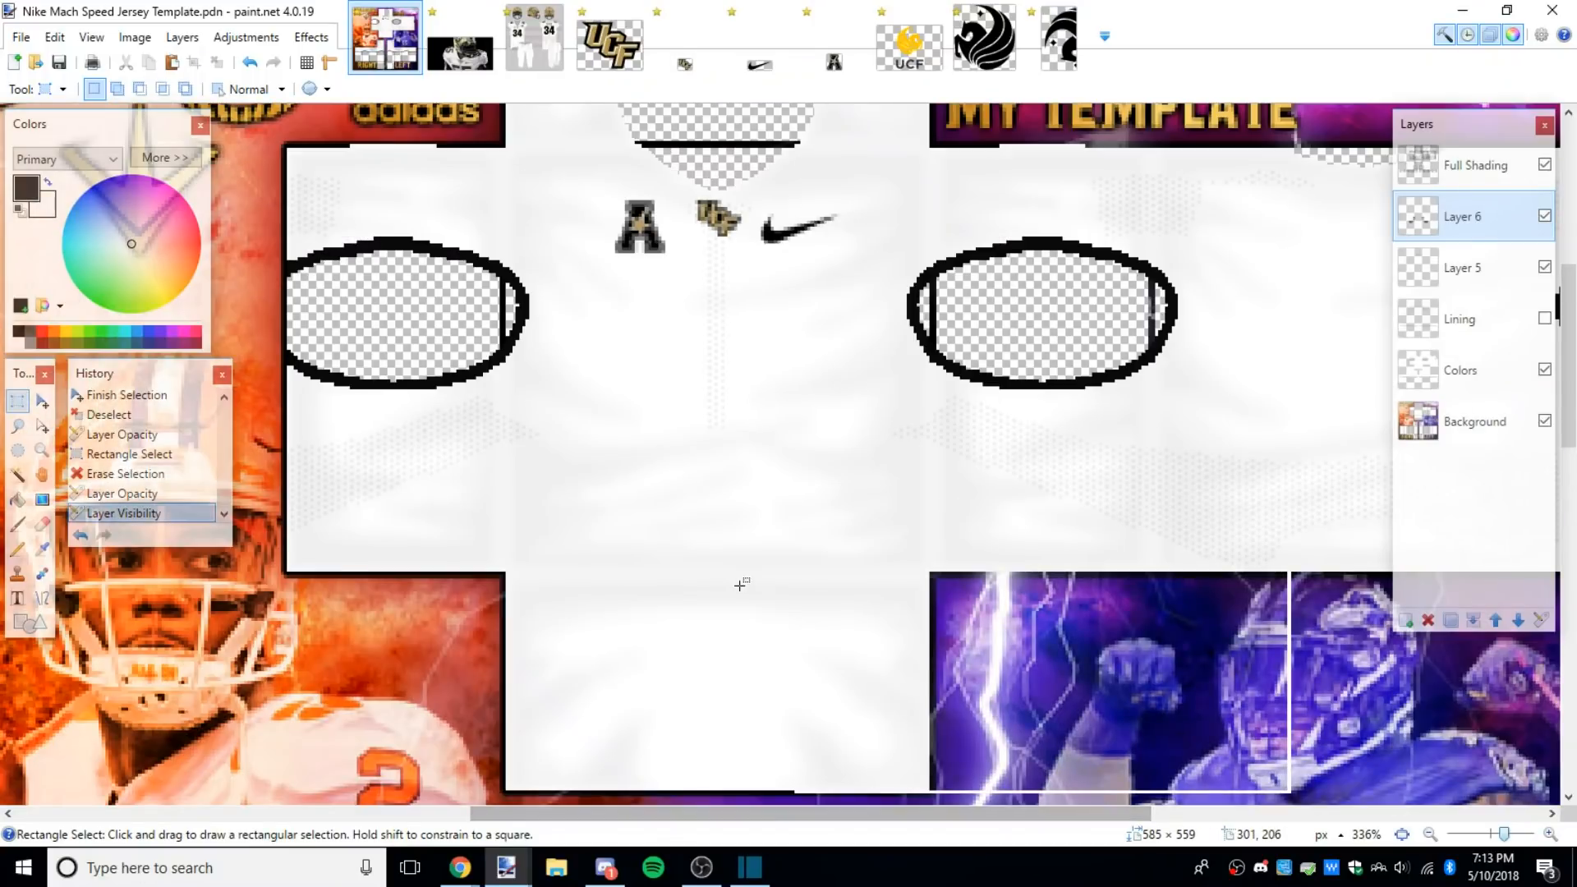
{"action": "scroll", "coordinate": [740, 585], "scroll_direction": "down", "scroll_amount": 3}
{"action": "left_click", "coordinate": [1545, 318]}
{"action": "scroll", "coordinate": [895, 772], "scroll_direction": "up", "scroll_amount": 1}
{"action": "scroll", "coordinate": [811, 813], "scroll_direction": "down", "scroll_amount": 3}
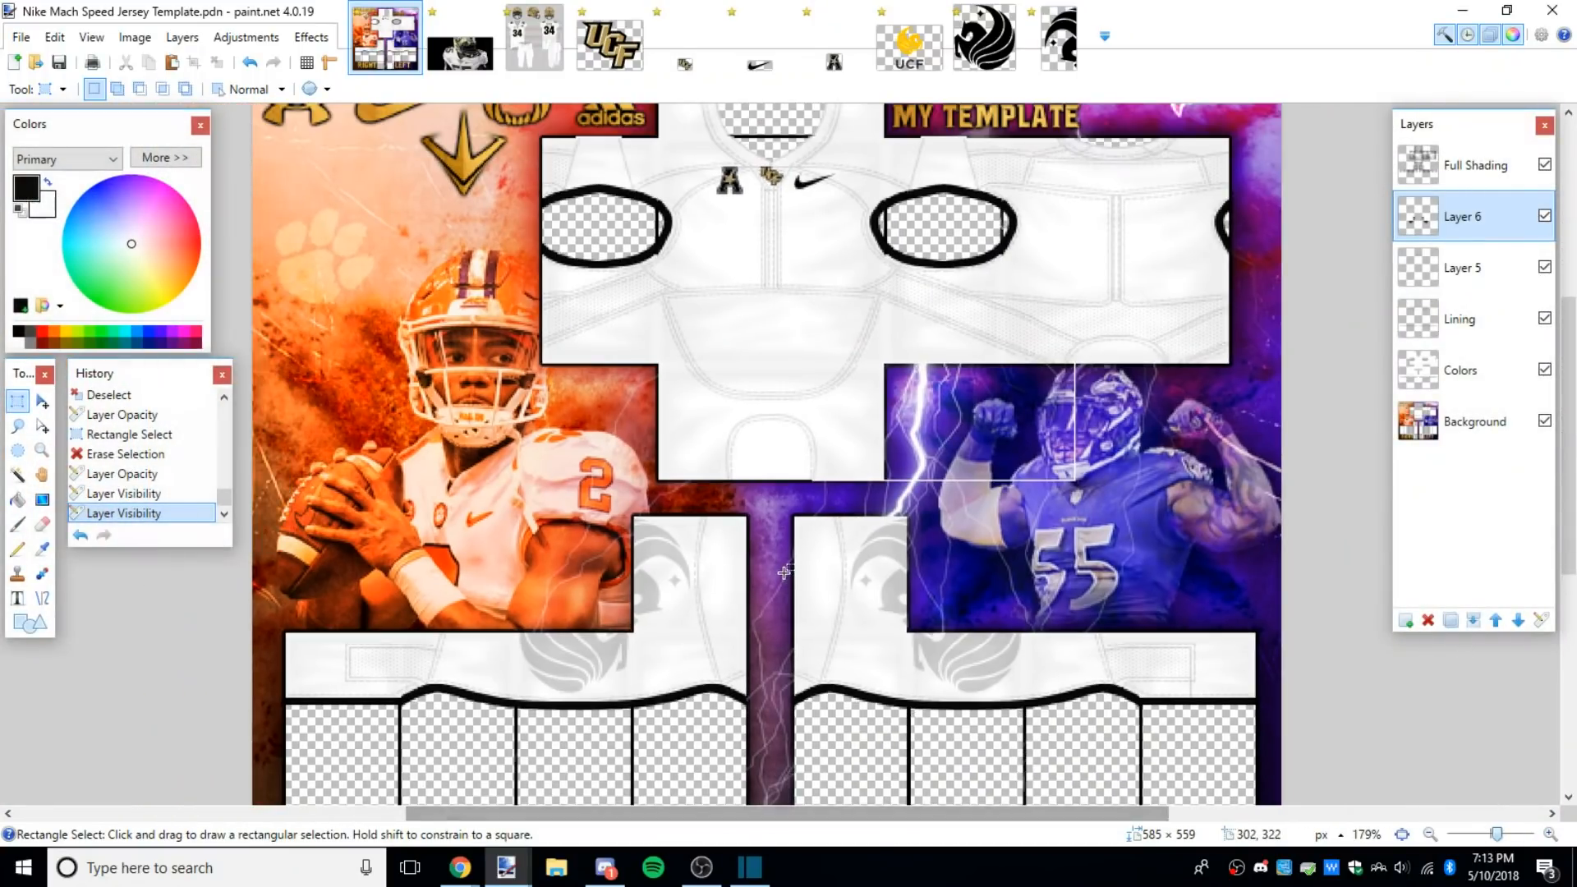
{"action": "scroll", "coordinate": [989, 449], "scroll_direction": "up", "scroll_amount": 2}
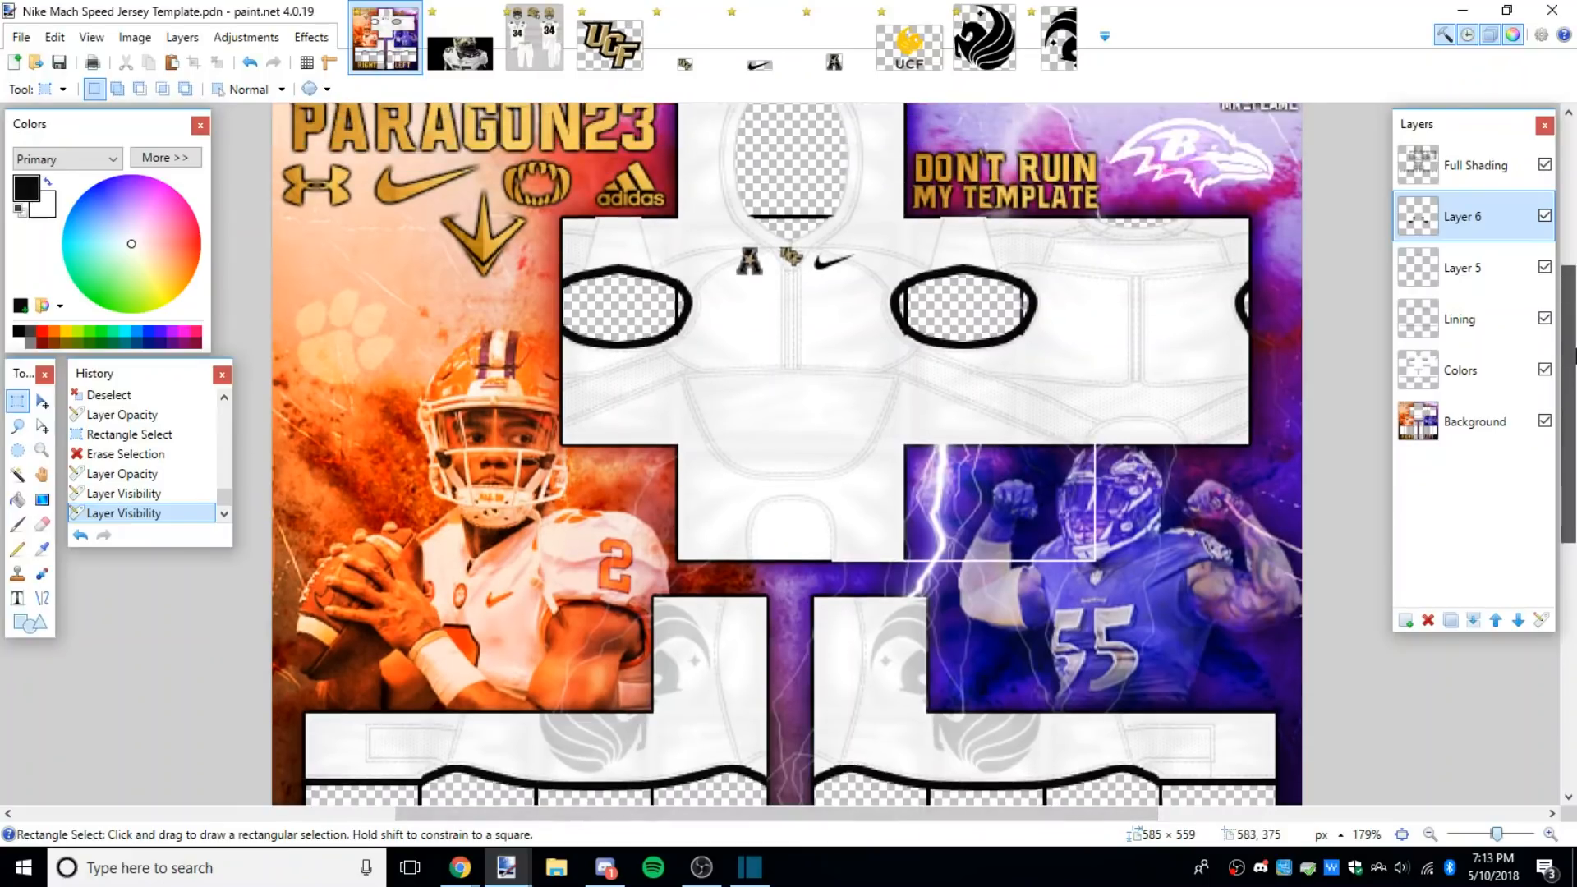
{"action": "scroll", "coordinate": [989, 448], "scroll_direction": "down", "scroll_amount": 1}
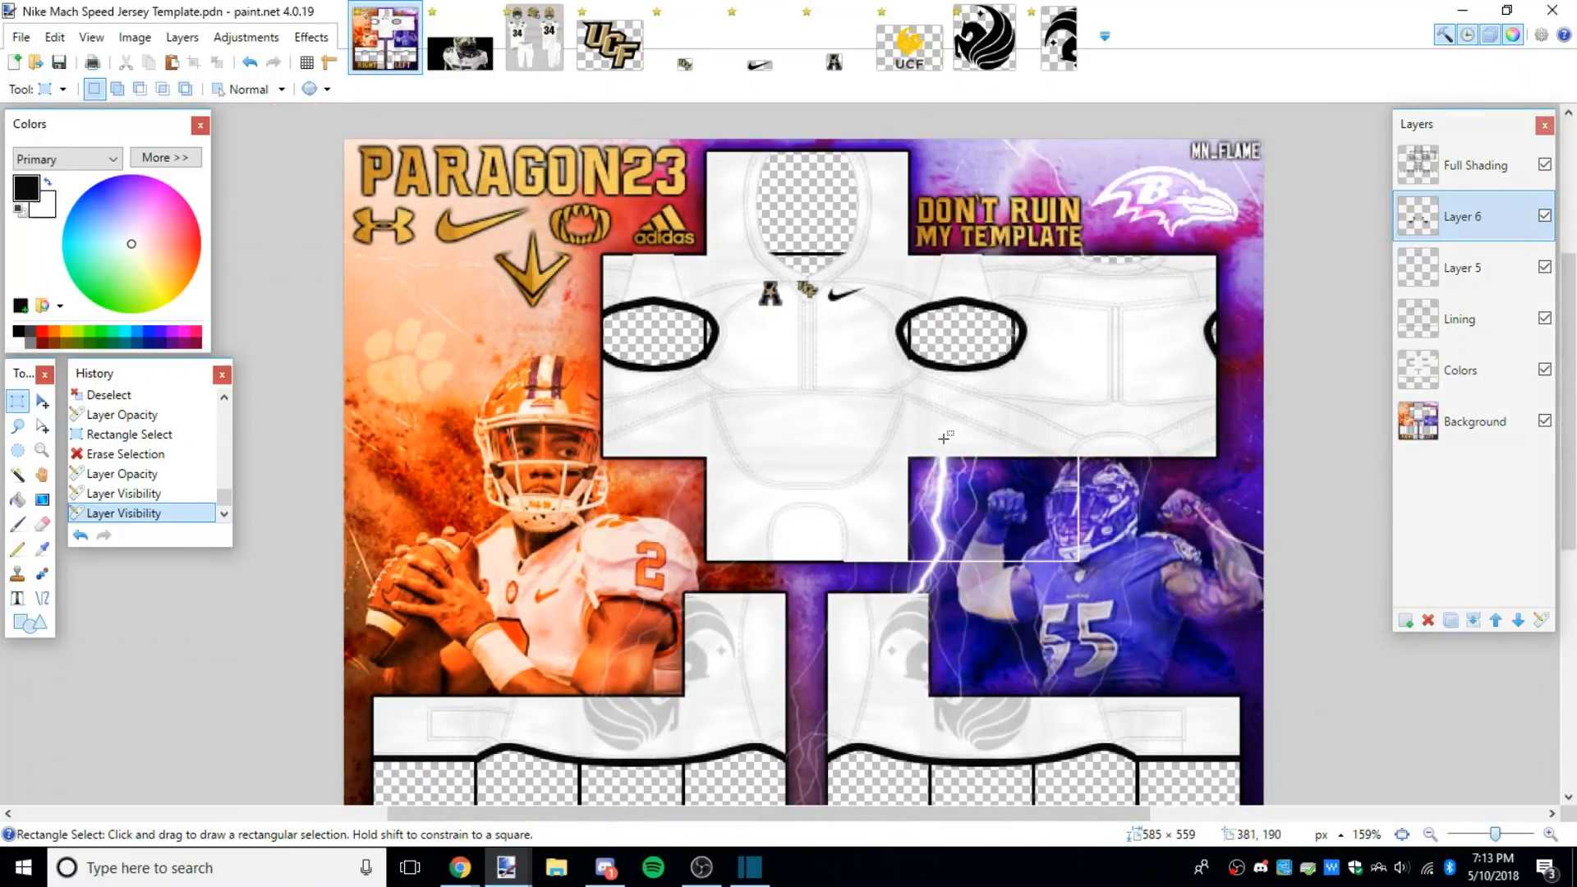
Step: Merge the Lining, Layer 5, Layer 6 and Full Shading layers down one after another
{"action": "left_click", "coordinate": [1469, 323]}
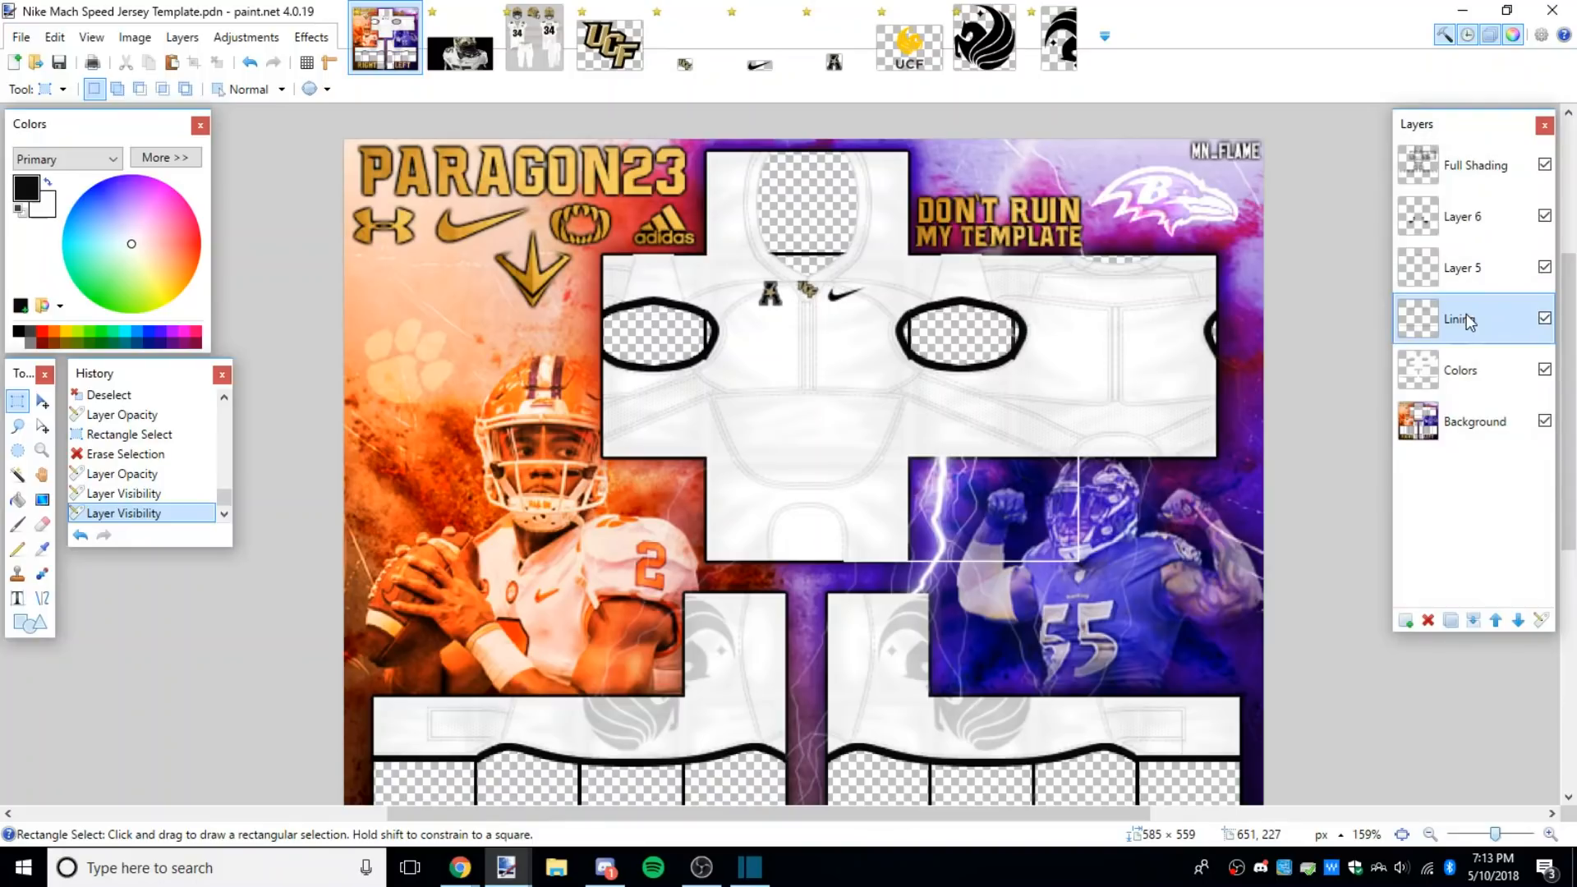
{"action": "left_click", "coordinate": [1472, 626]}
{"action": "left_click", "coordinate": [1486, 269]}
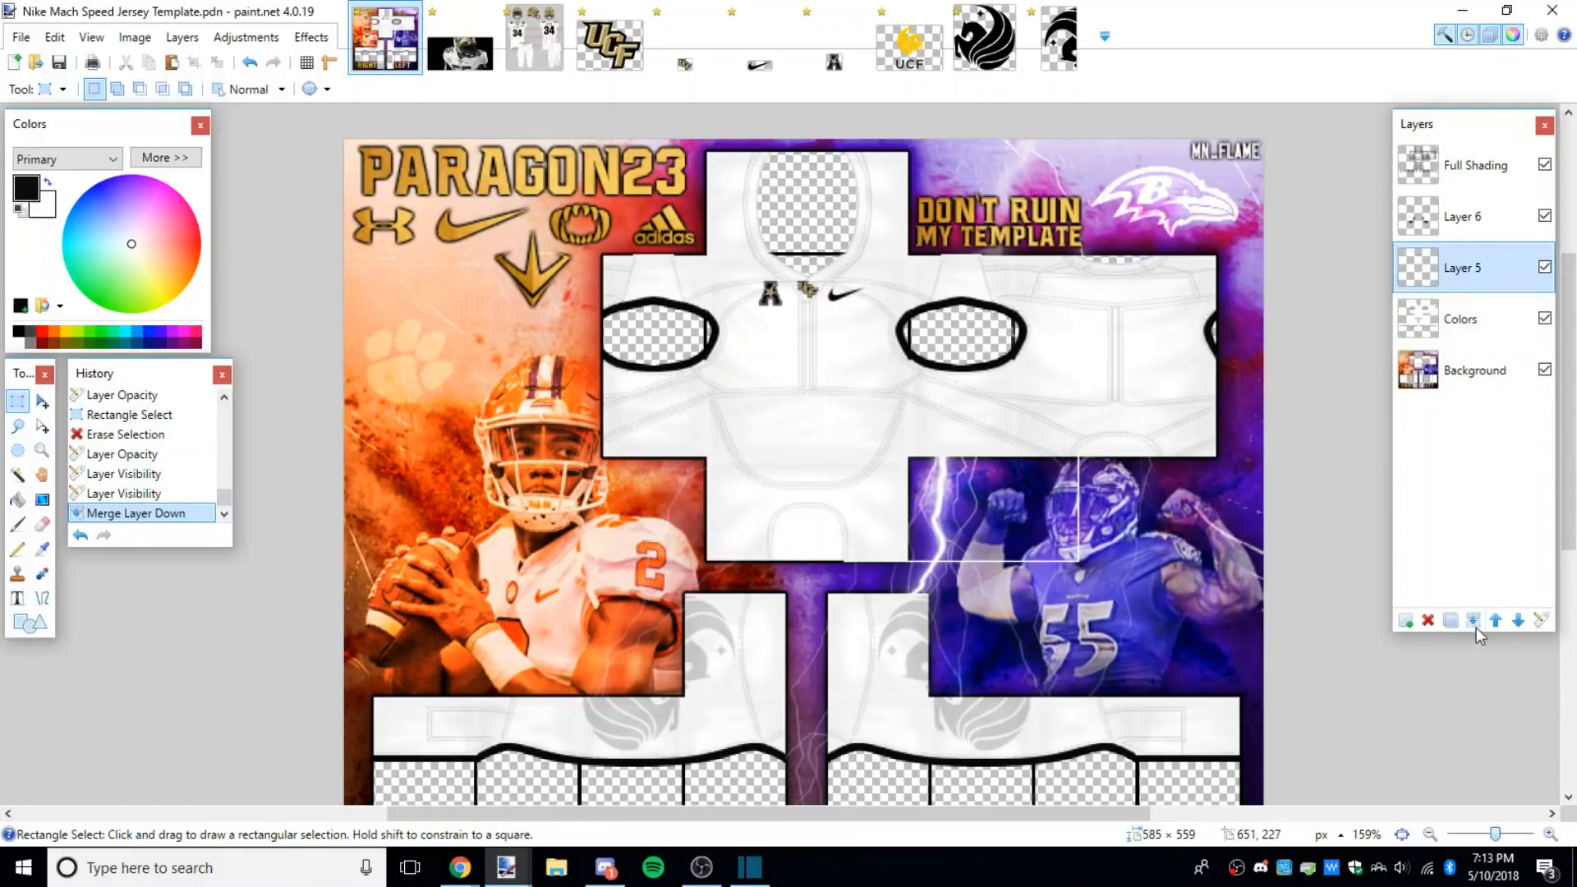
{"action": "left_click", "coordinate": [1476, 626]}
{"action": "left_click", "coordinate": [1476, 228]}
{"action": "left_click", "coordinate": [1475, 619]}
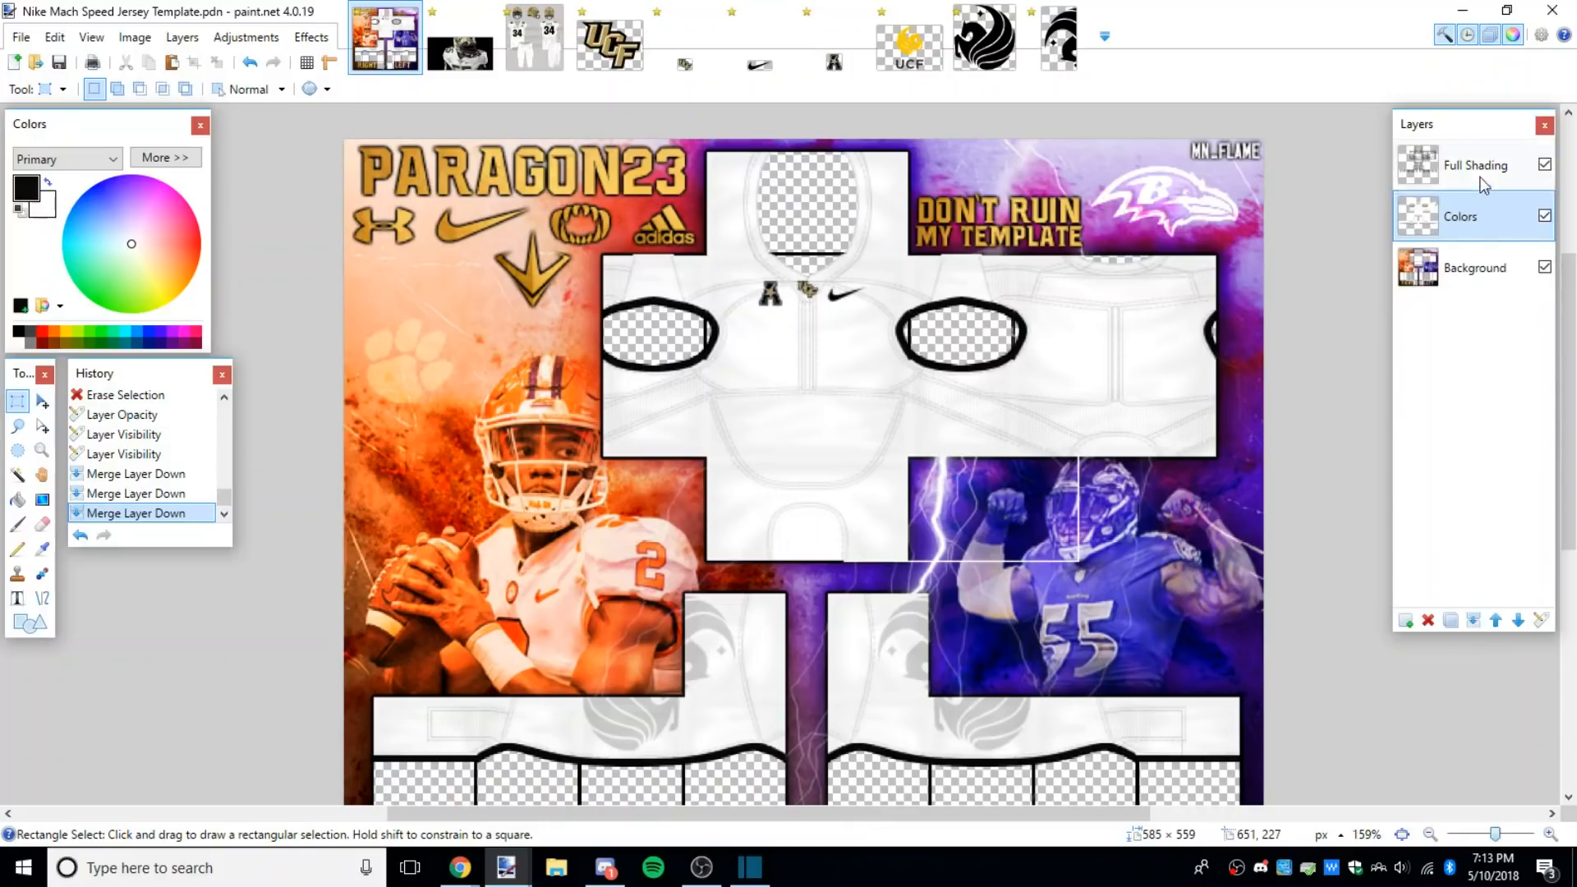
{"action": "left_click", "coordinate": [1471, 617]}
{"action": "left_click", "coordinate": [1473, 620]}
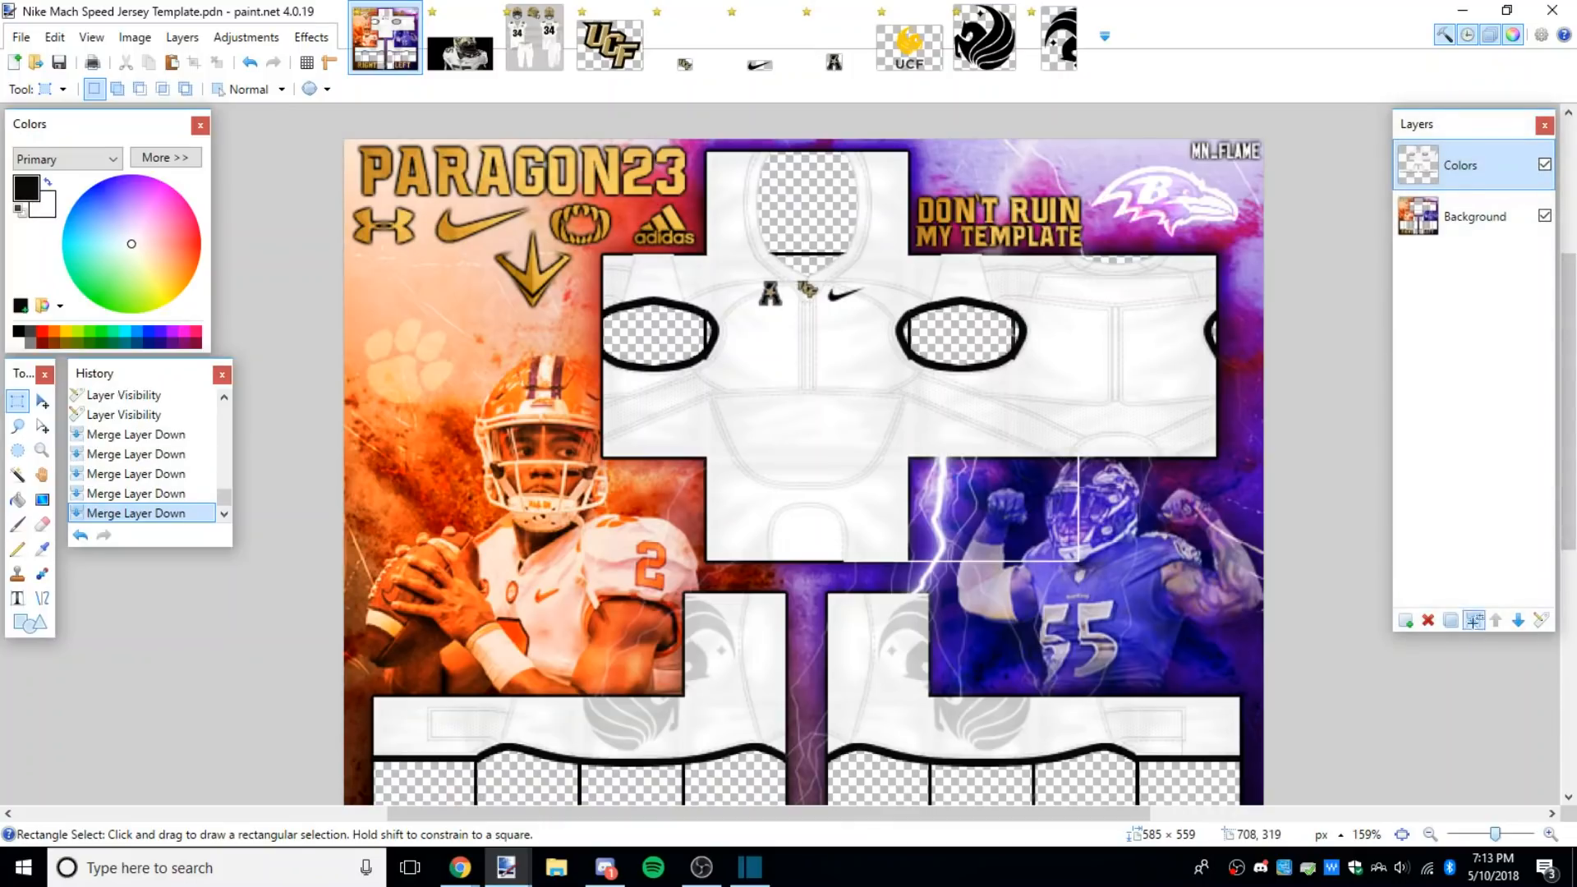
Step: Undo all the layer merges on the jersey template
{"action": "scroll", "coordinate": [904, 605], "scroll_direction": "down", "scroll_amount": 3}
{"action": "scroll", "coordinate": [904, 606], "scroll_direction": "up", "scroll_amount": 3}
{"action": "left_click", "coordinate": [250, 64]}
{"action": "left_click", "coordinate": [251, 64]}
{"action": "left_click", "coordinate": [251, 64]}
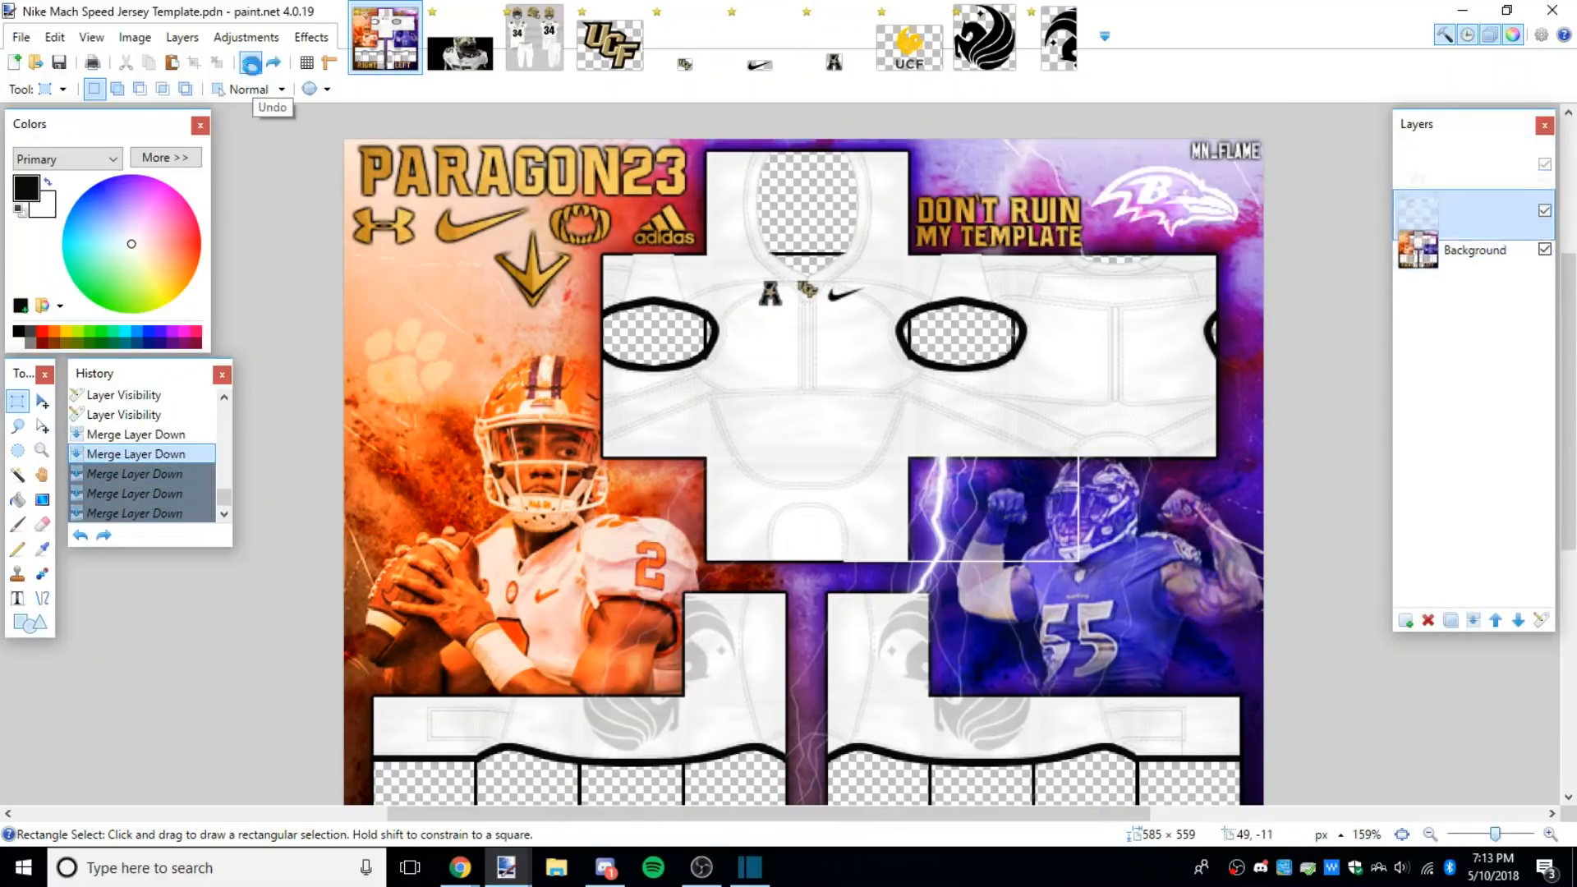
{"action": "left_click", "coordinate": [251, 64]}
{"action": "left_click", "coordinate": [251, 65]}
{"action": "left_click", "coordinate": [253, 68]}
{"action": "left_click", "coordinate": [267, 67]}
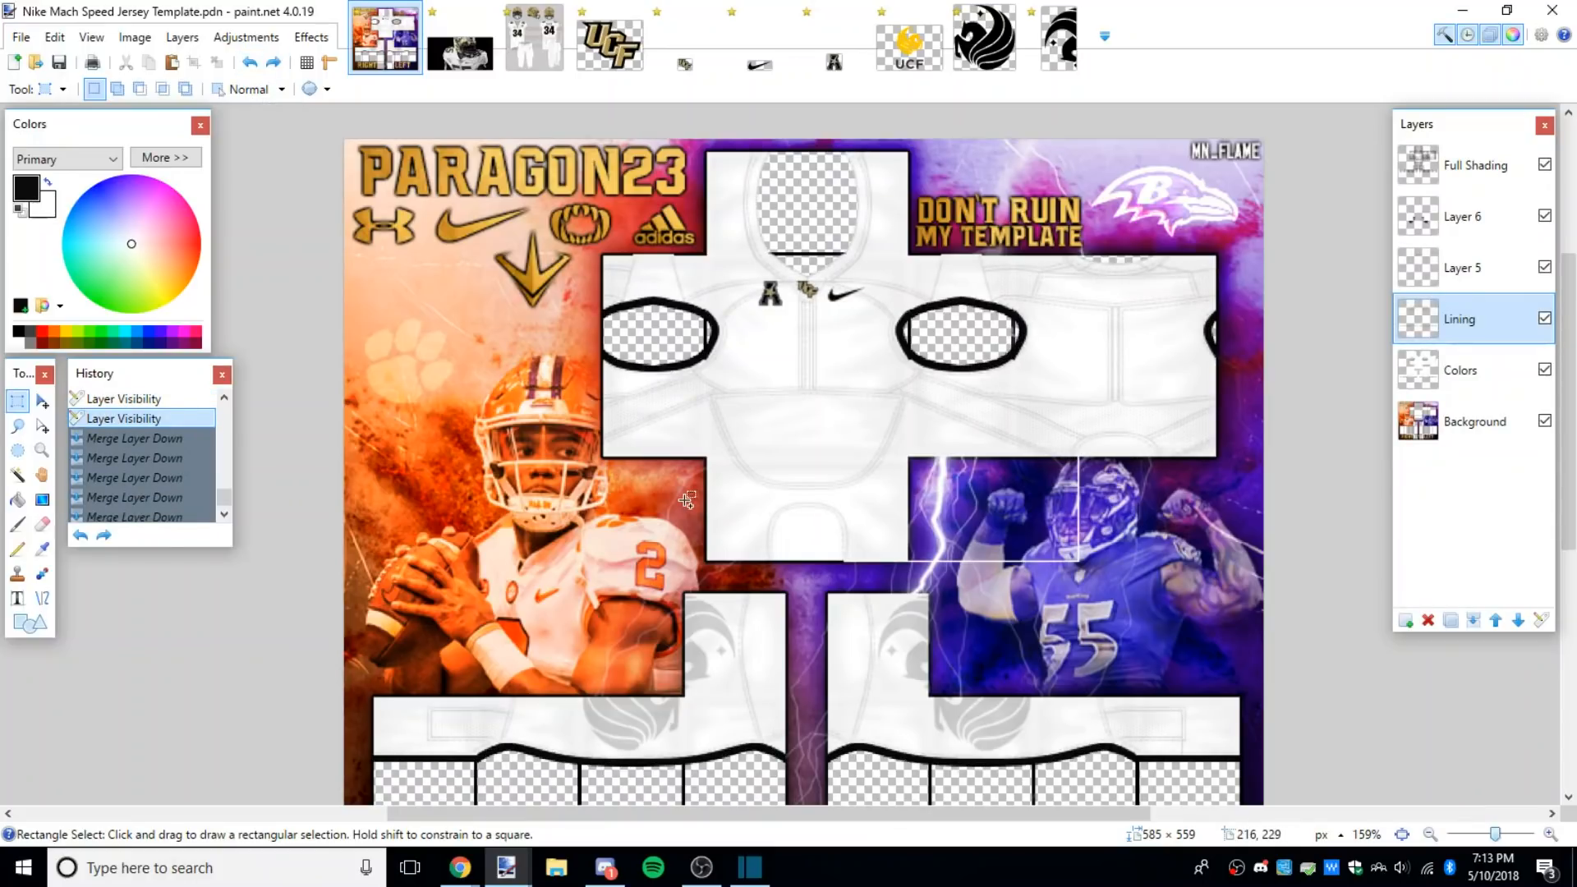
Step: Flatten the jersey template into a single layer
{"action": "key", "text": "ctrl+shift+f"}
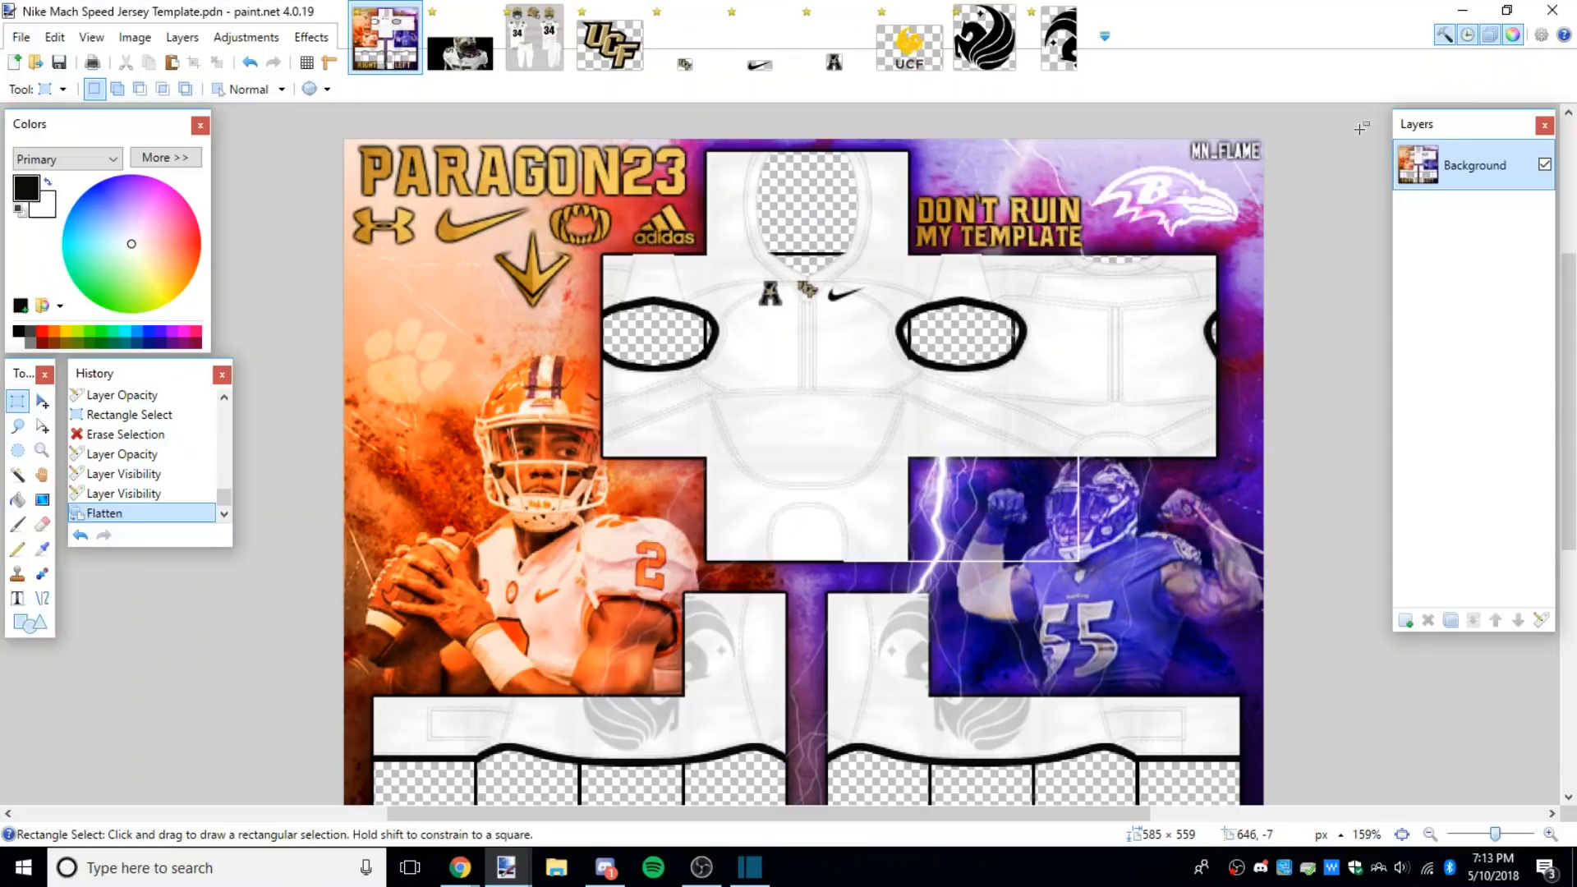
{"action": "scroll", "coordinate": [875, 542], "scroll_direction": "down", "scroll_amount": 1}
{"action": "scroll", "coordinate": [936, 583], "scroll_direction": "down", "scroll_amount": 3}
{"action": "scroll", "coordinate": [941, 587], "scroll_direction": "up", "scroll_amount": 3}
{"action": "scroll", "coordinate": [941, 588], "scroll_direction": "down", "scroll_amount": 3}
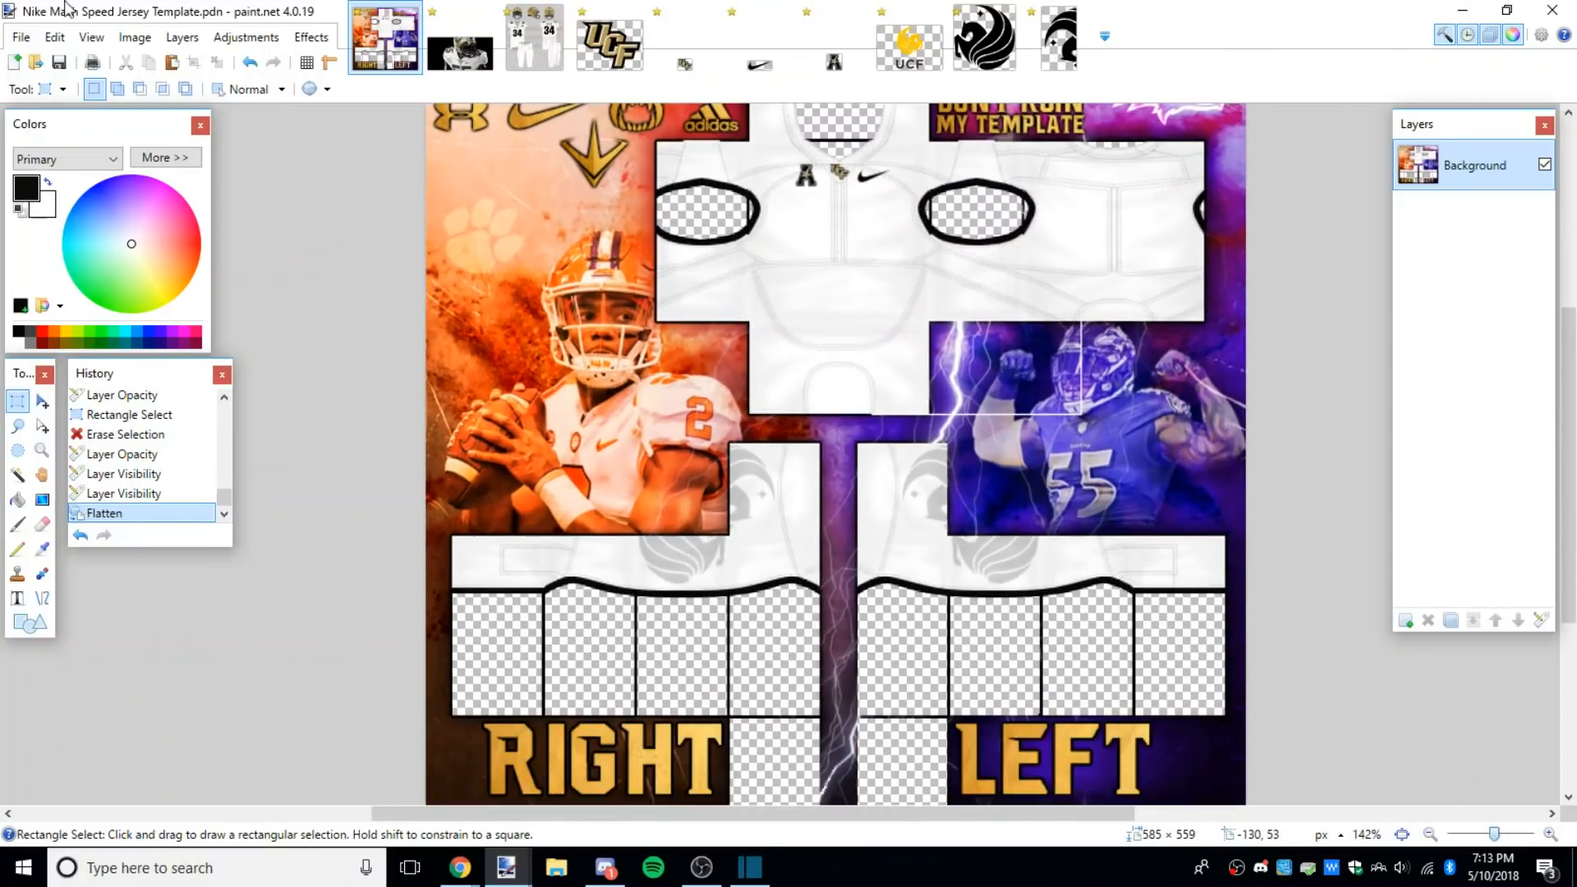
Step: Start saving the template under a new name and go to the TEAMS folder inside 1. Football Templates
{"action": "left_click", "coordinate": [23, 38]}
{"action": "left_click", "coordinate": [87, 199]}
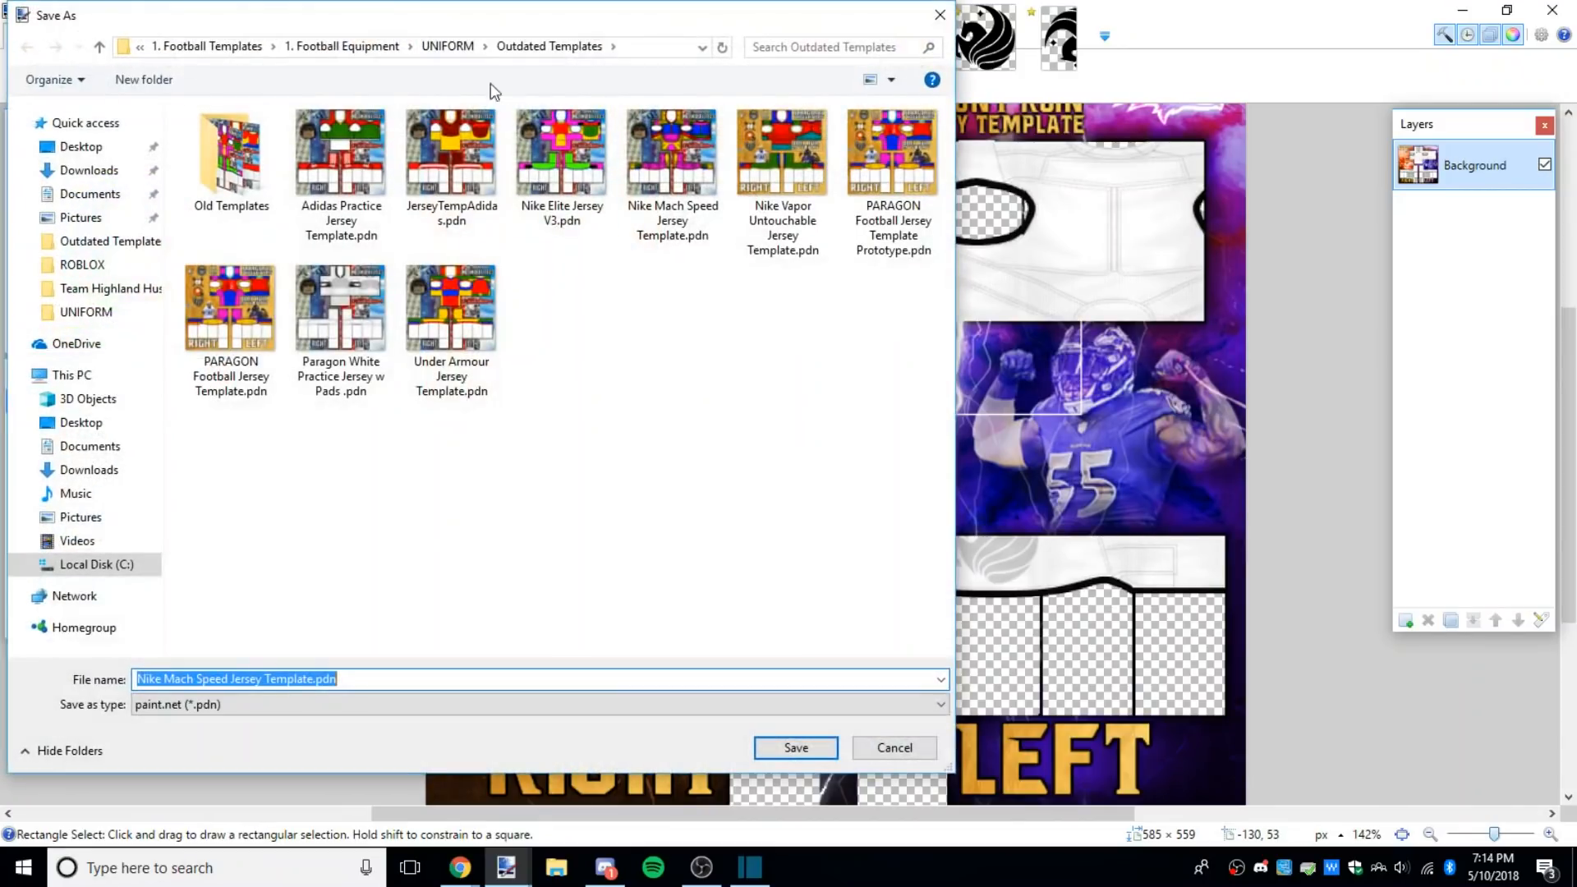
{"action": "left_click", "coordinate": [368, 49]}
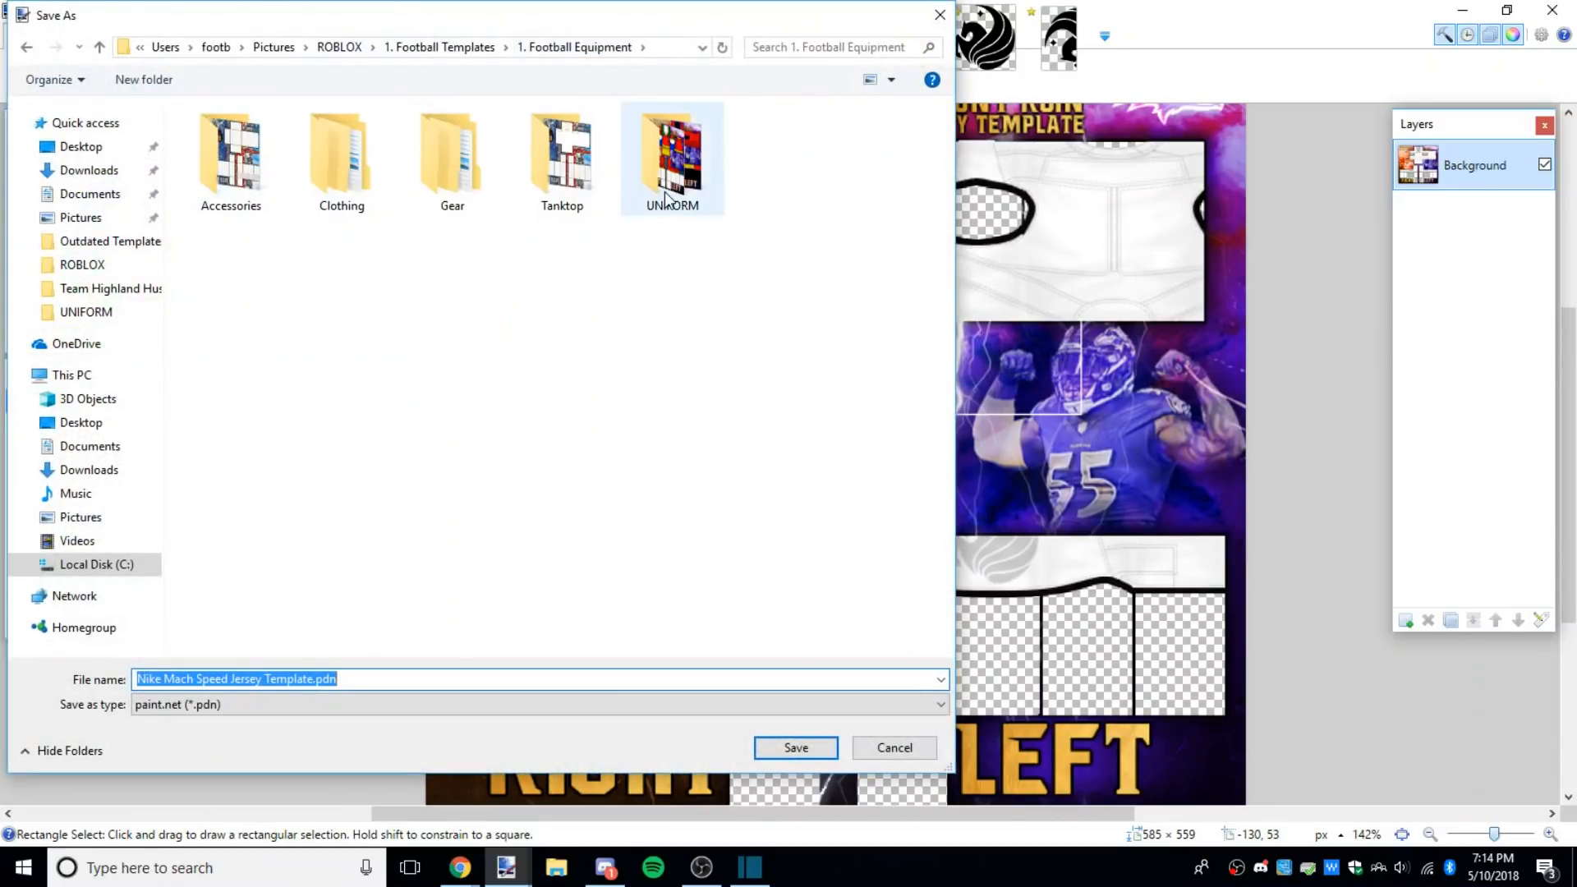
{"action": "left_click", "coordinate": [440, 47]}
{"action": "double_click", "coordinate": [672, 160]}
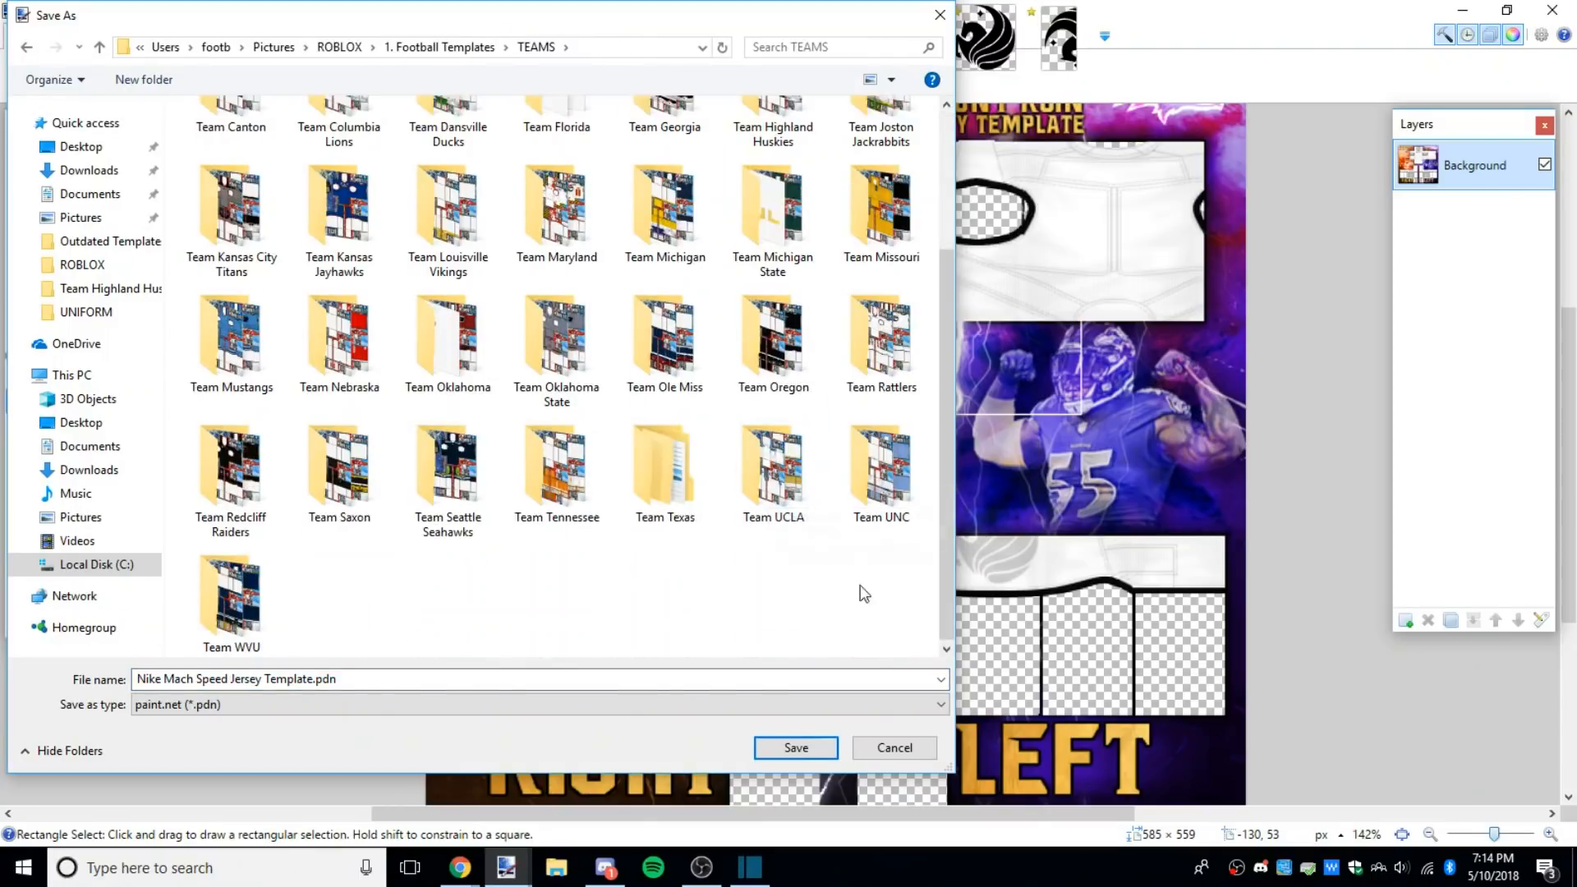
Step: Create a folder named Team UCF inside TEAMS and open it as the save location
{"action": "right_click", "coordinate": [853, 600]}
{"action": "mouse_move", "coordinate": [930, 780]}
{"action": "left_click", "coordinate": [1117, 565]}
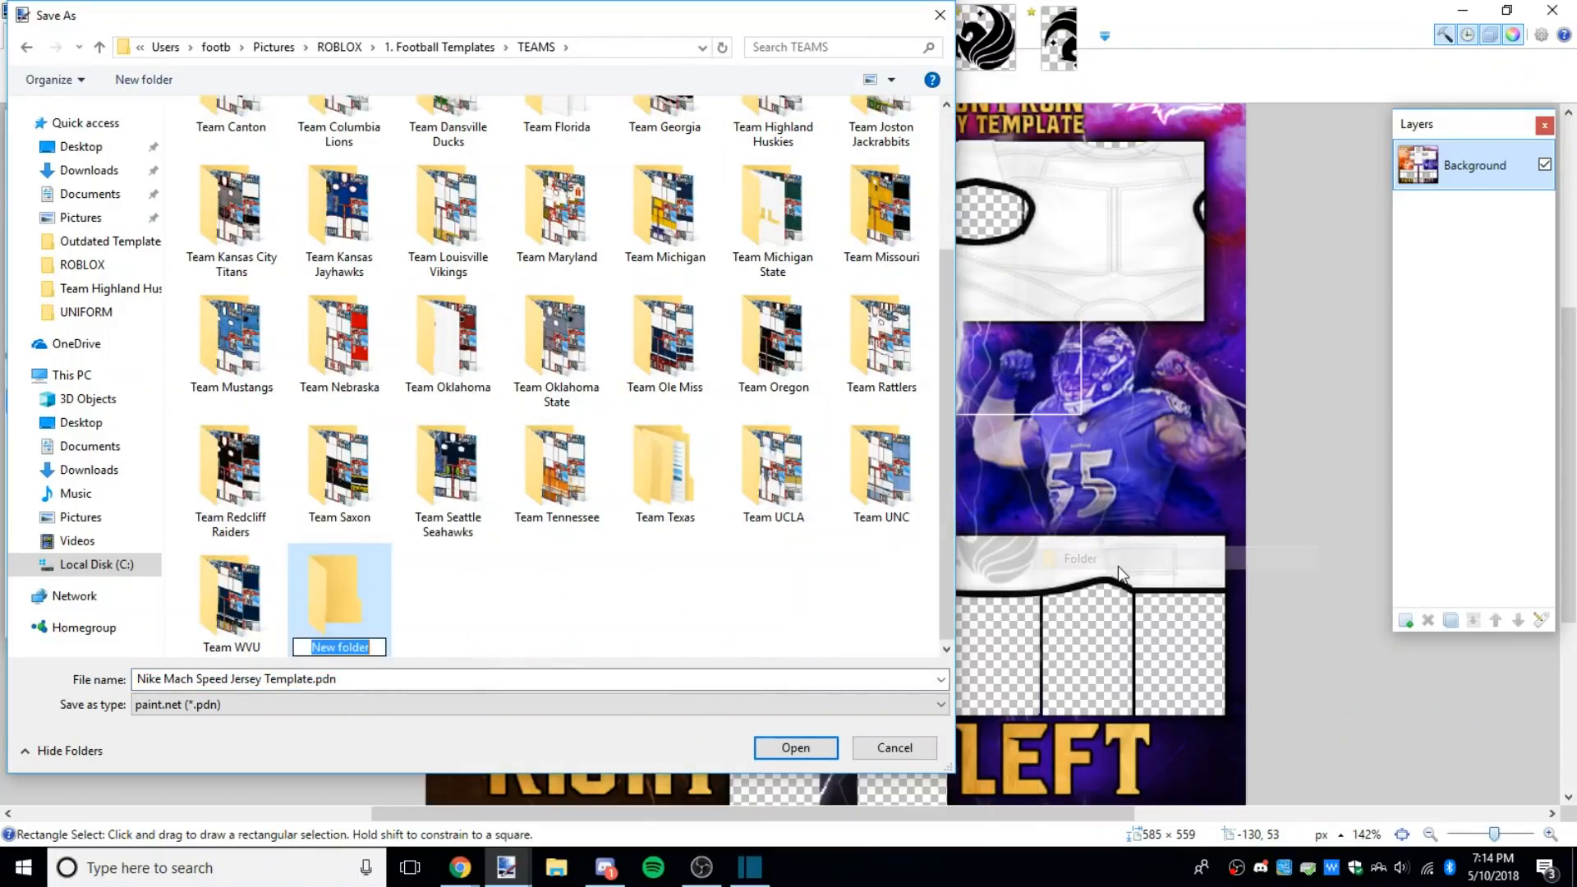
{"action": "type", "text": "Team UCF"}
{"action": "key", "text": "Return"}
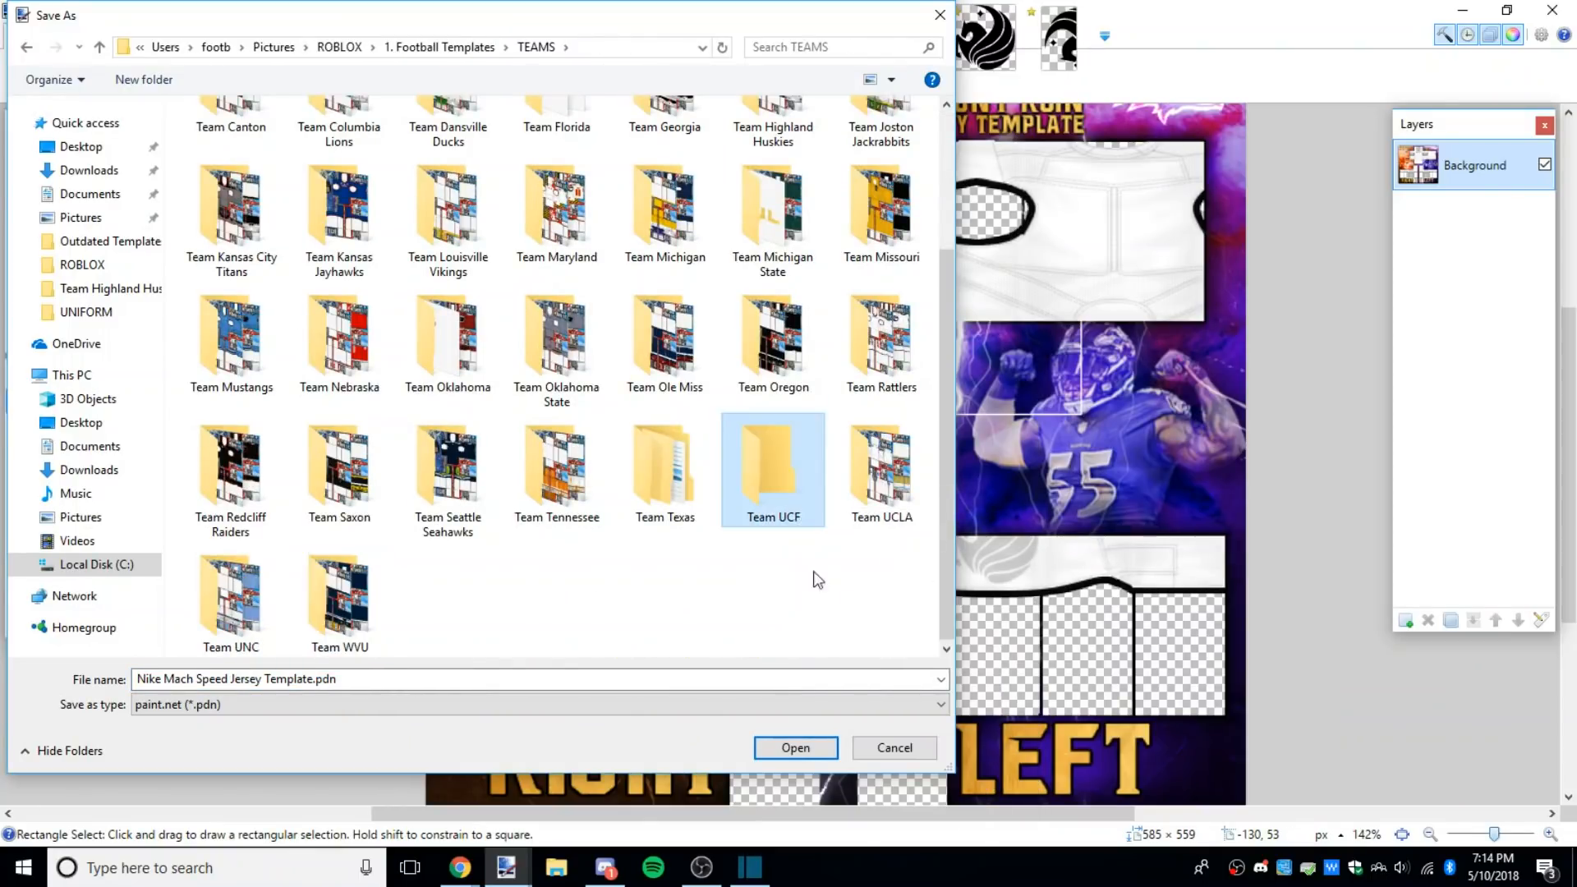
{"action": "double_click", "coordinate": [780, 486]}
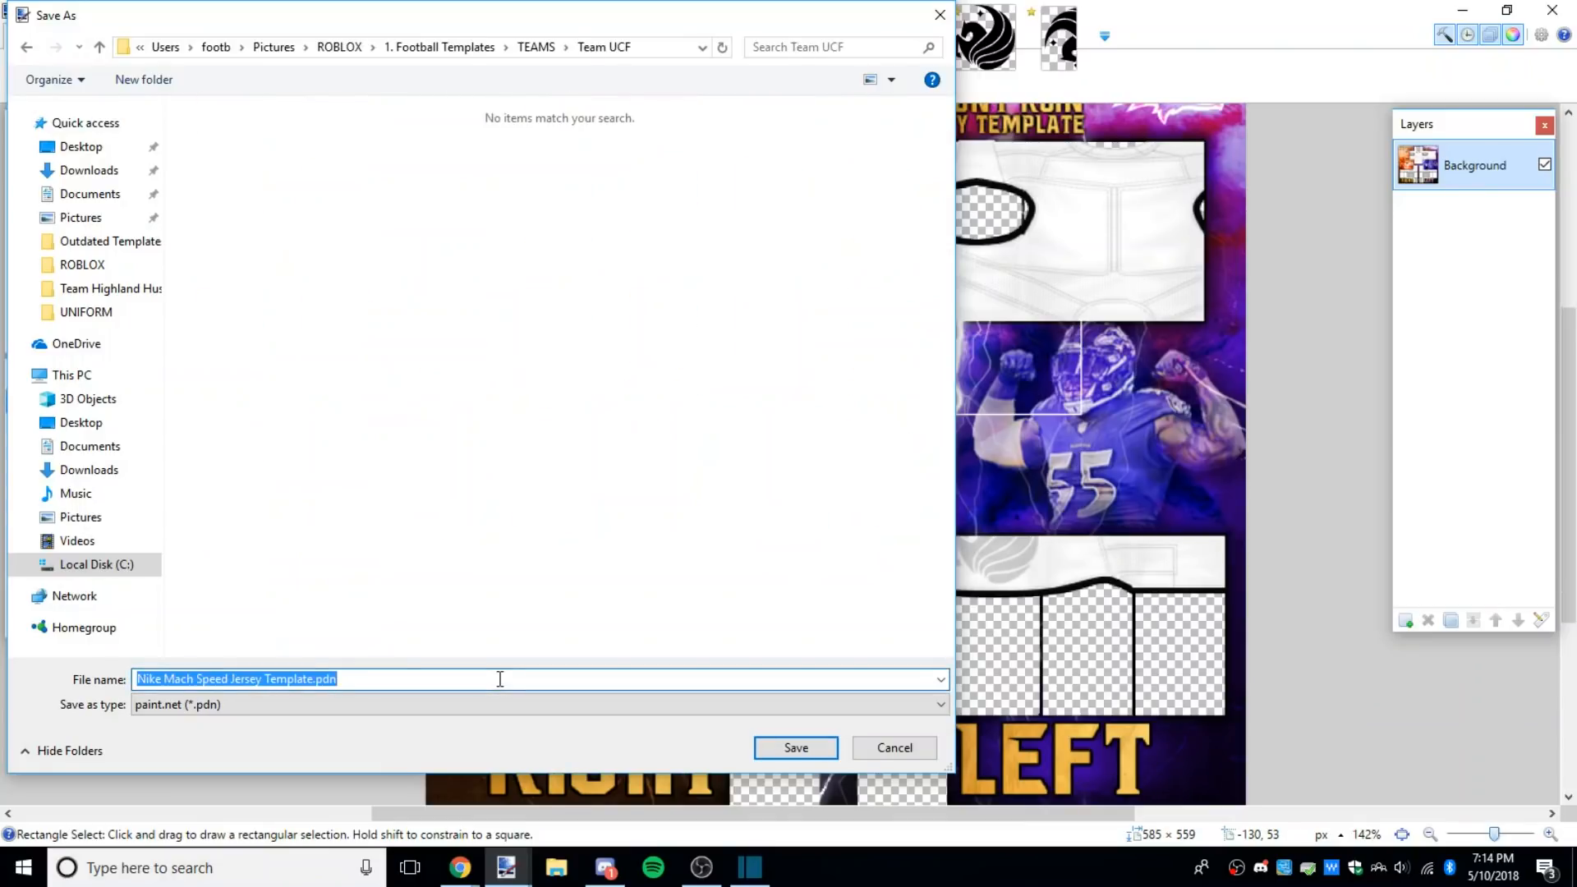
Step: Save the flattened template as UCF Away Jersey in PNG format, accepting the save settings
{"action": "type", "text": "UCF Away Jersey"}
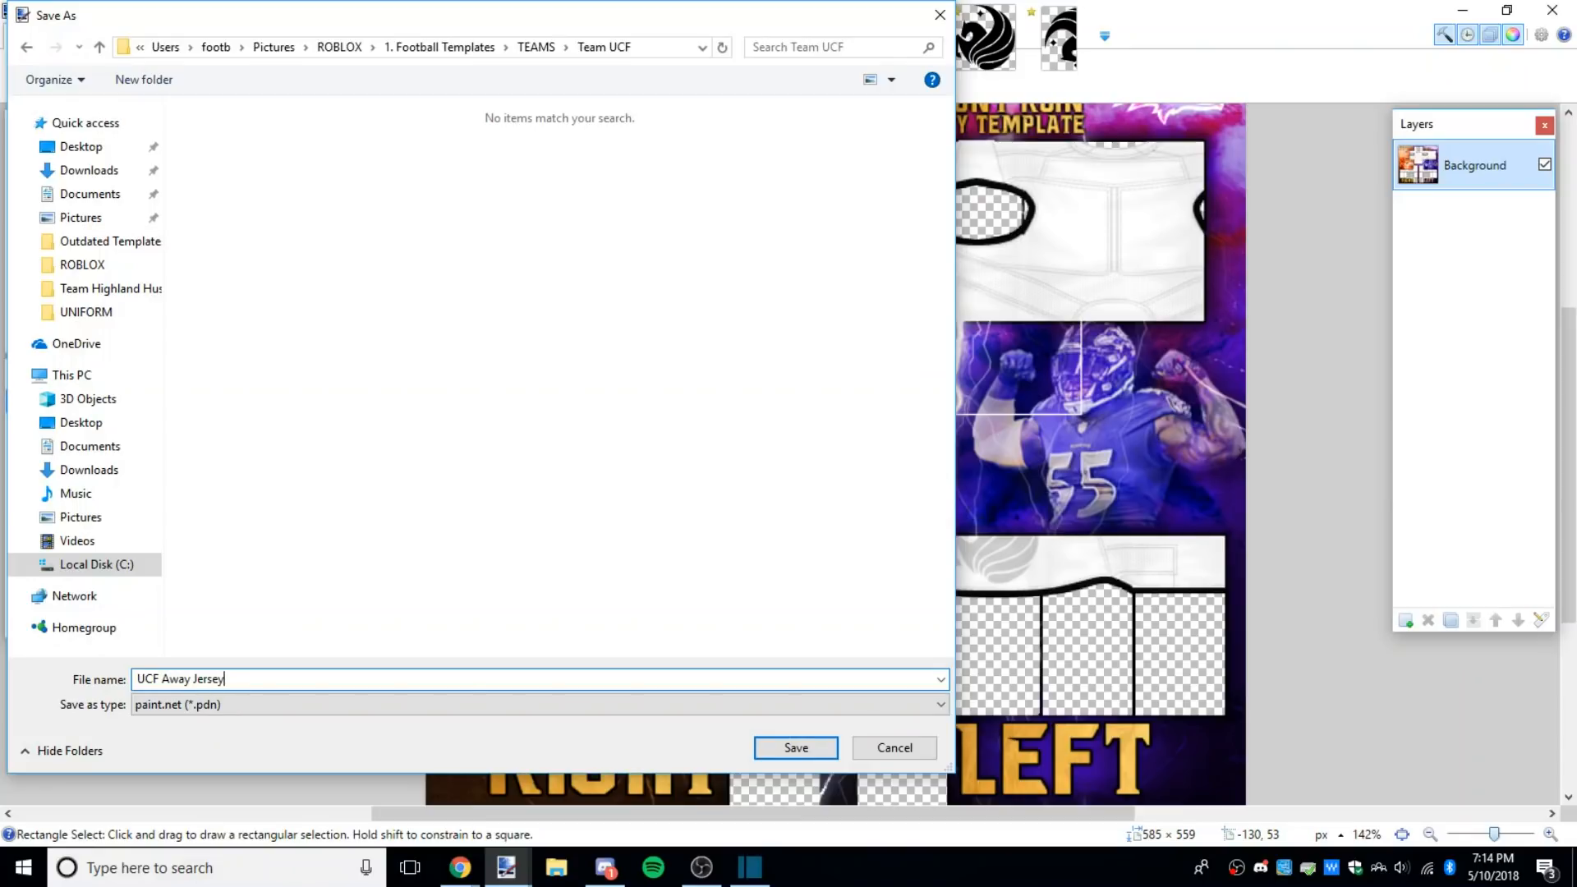
{"action": "left_click", "coordinate": [274, 705]}
{"action": "left_click", "coordinate": [238, 781]}
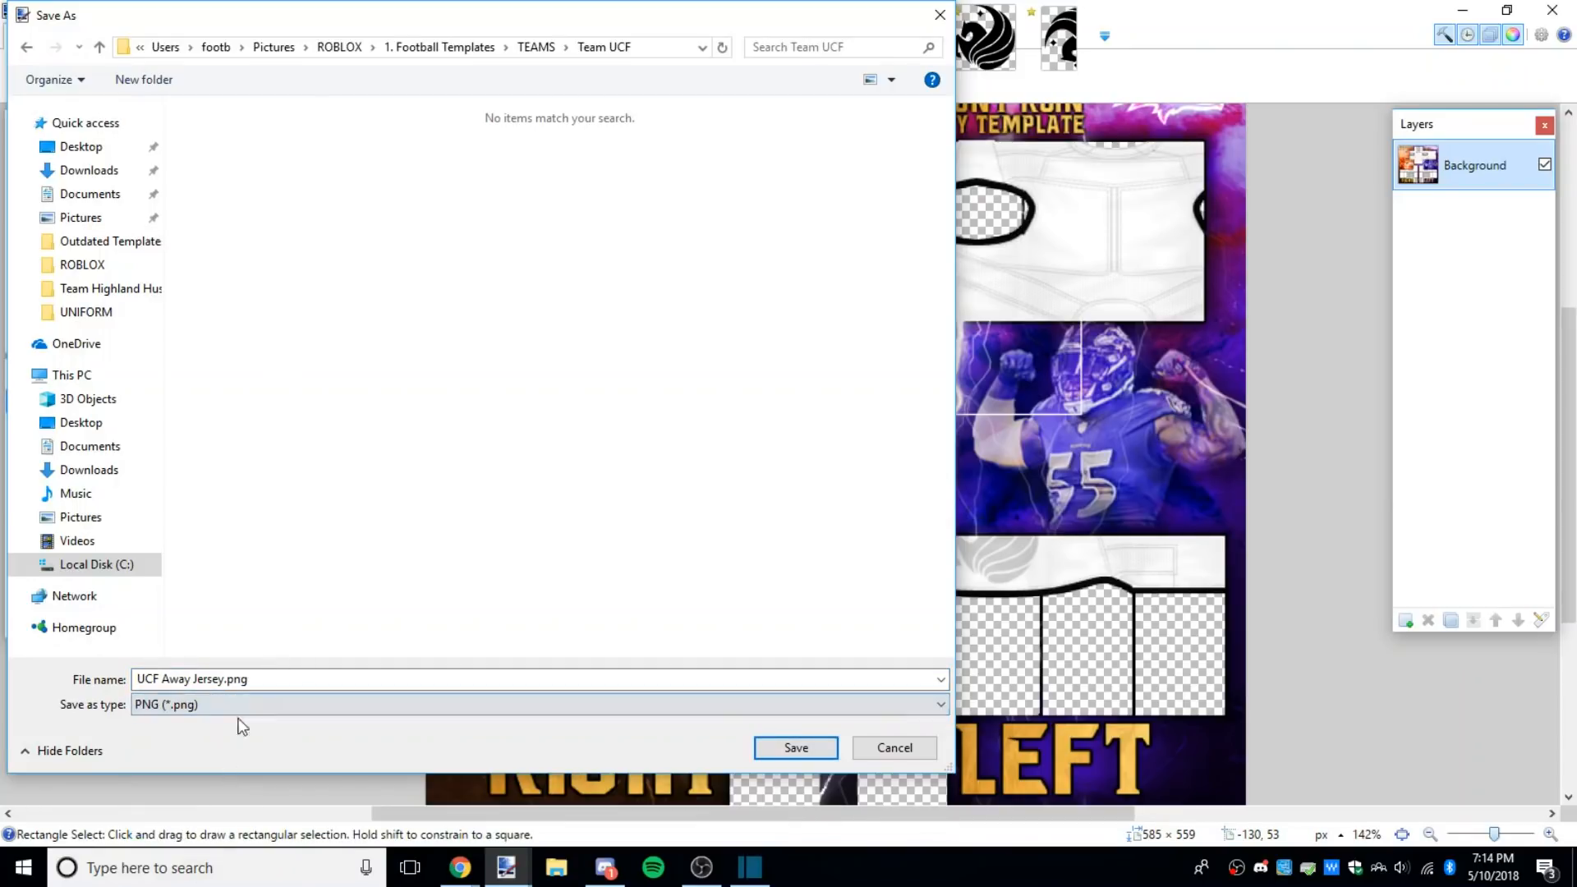
{"action": "left_click", "coordinate": [797, 748]}
{"action": "left_click", "coordinate": [821, 592]}
{"action": "scroll", "coordinate": [968, 575], "scroll_direction": "up", "scroll_amount": 3}
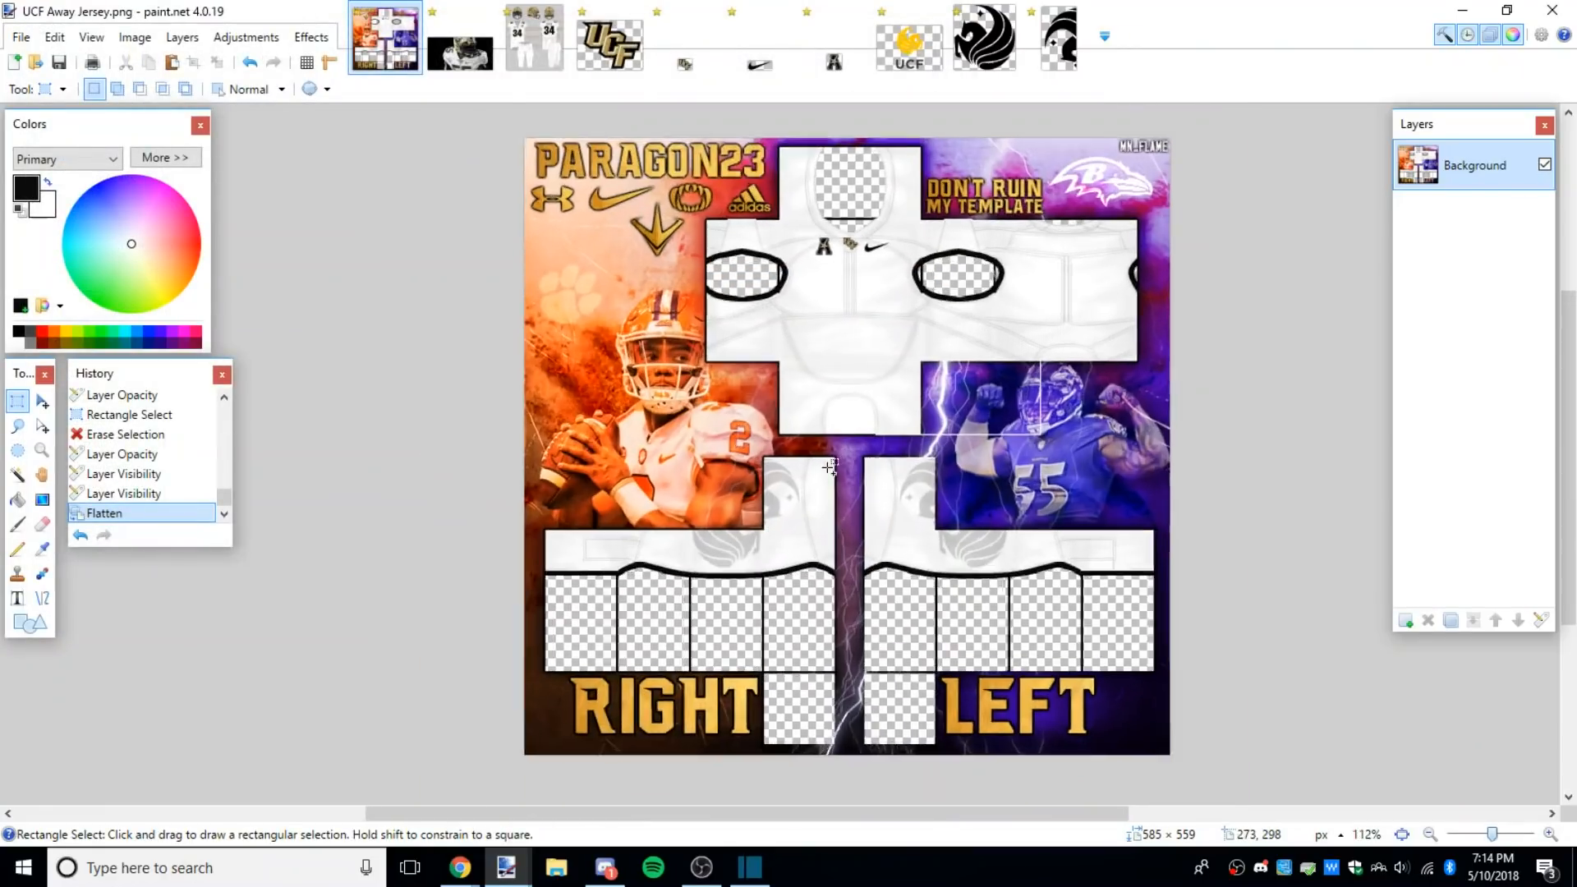
{"action": "scroll", "coordinate": [733, 547], "scroll_direction": "down", "scroll_amount": 1}
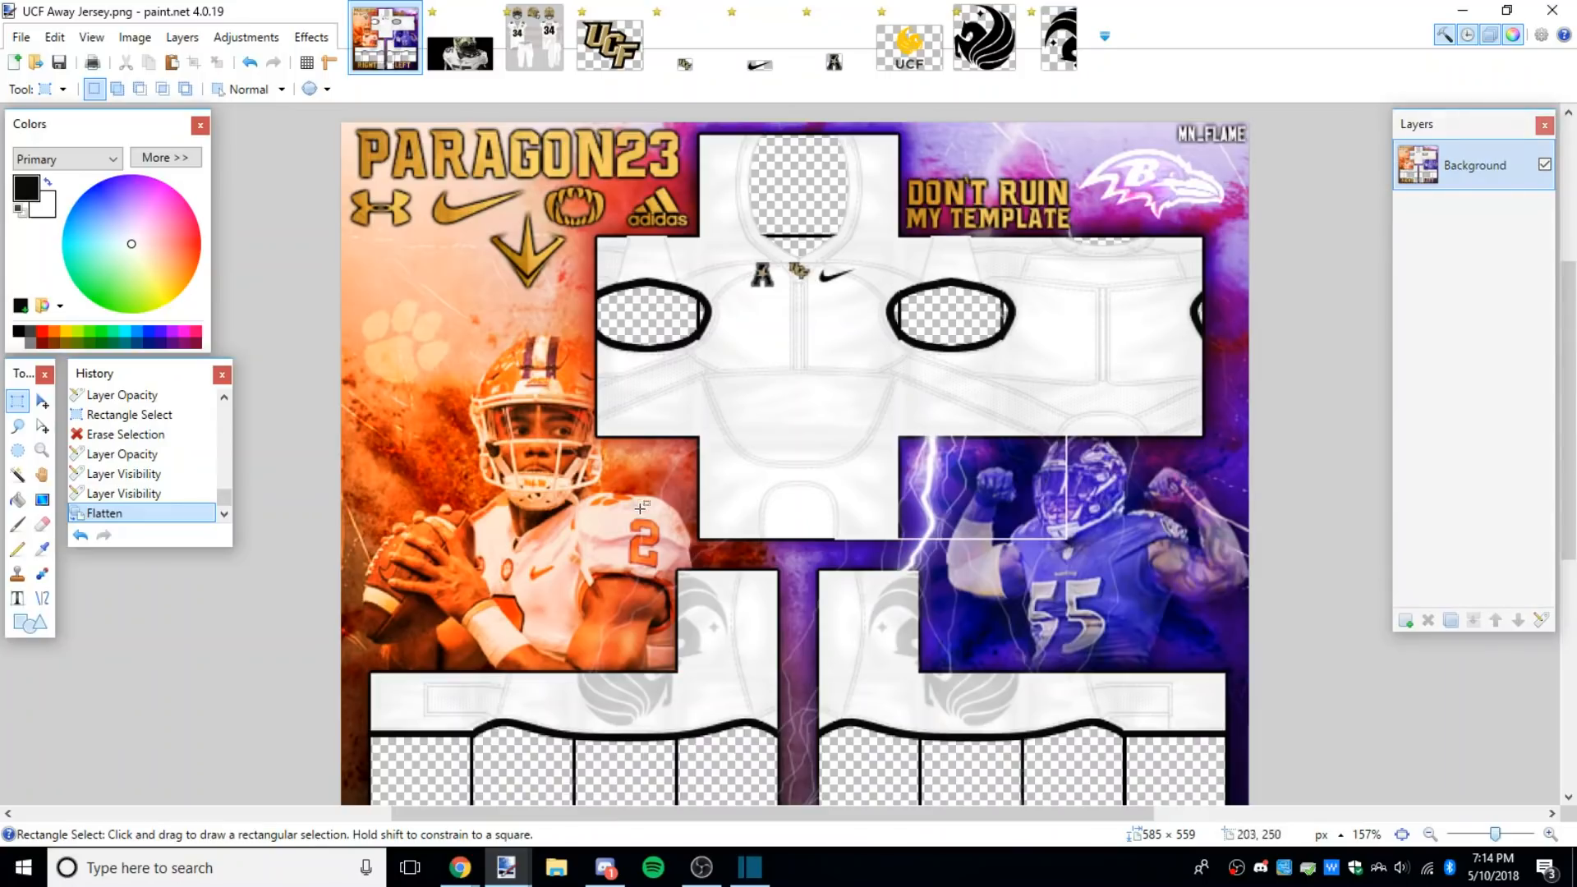